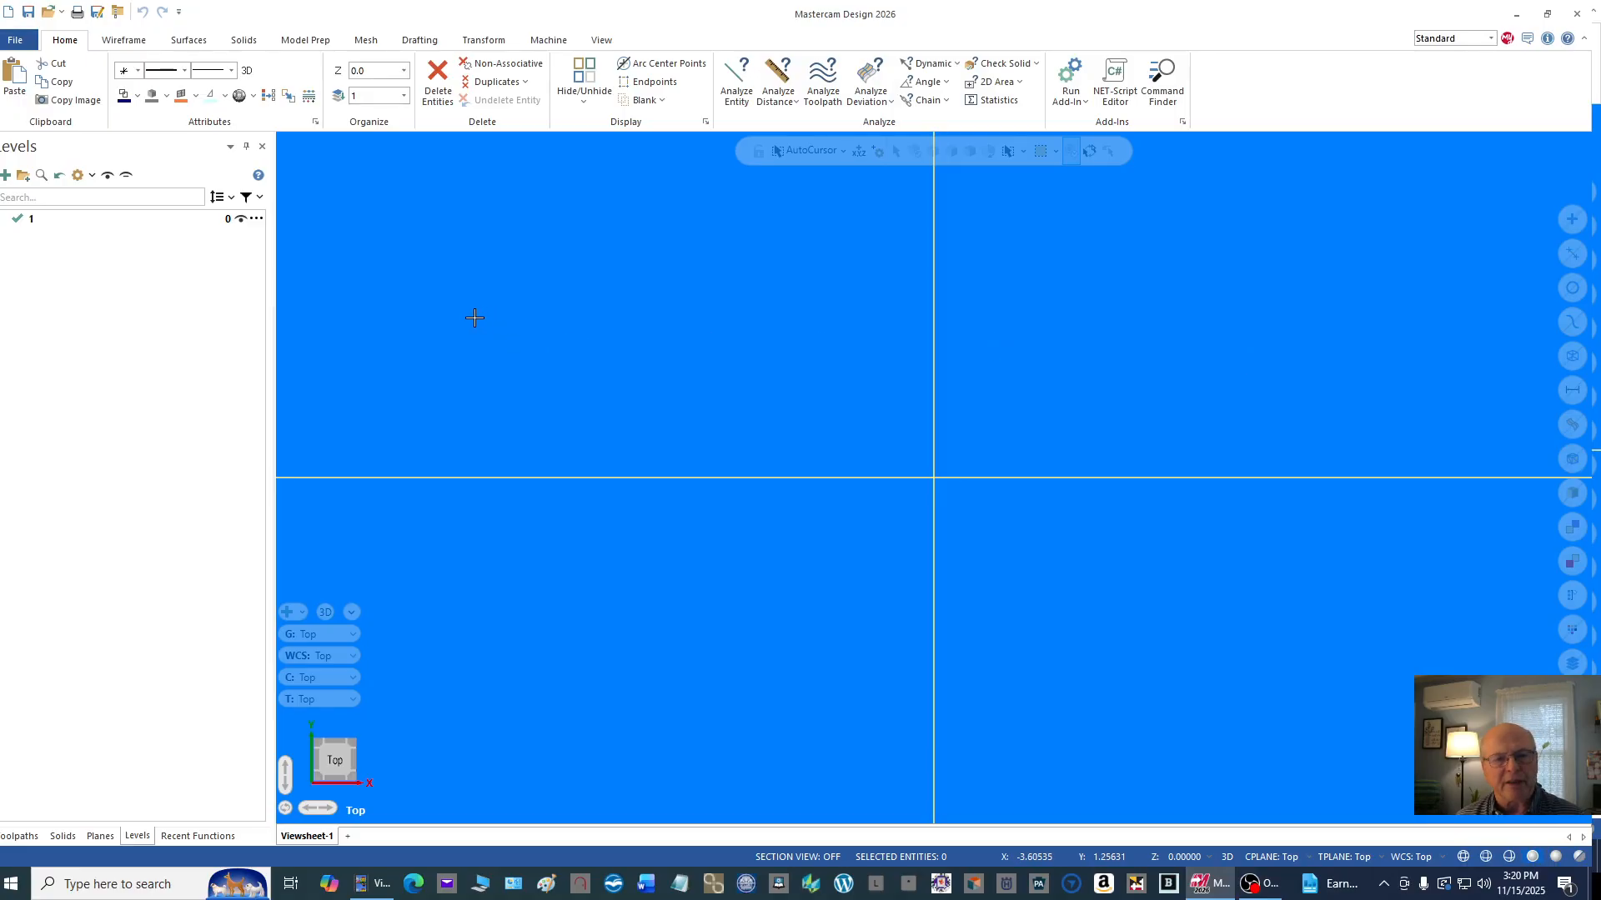
# Step: Start opening a file and browse on USB Drive (F:) to the CNC II 2025_2026_Students folder
pyautogui.click(48, 12)
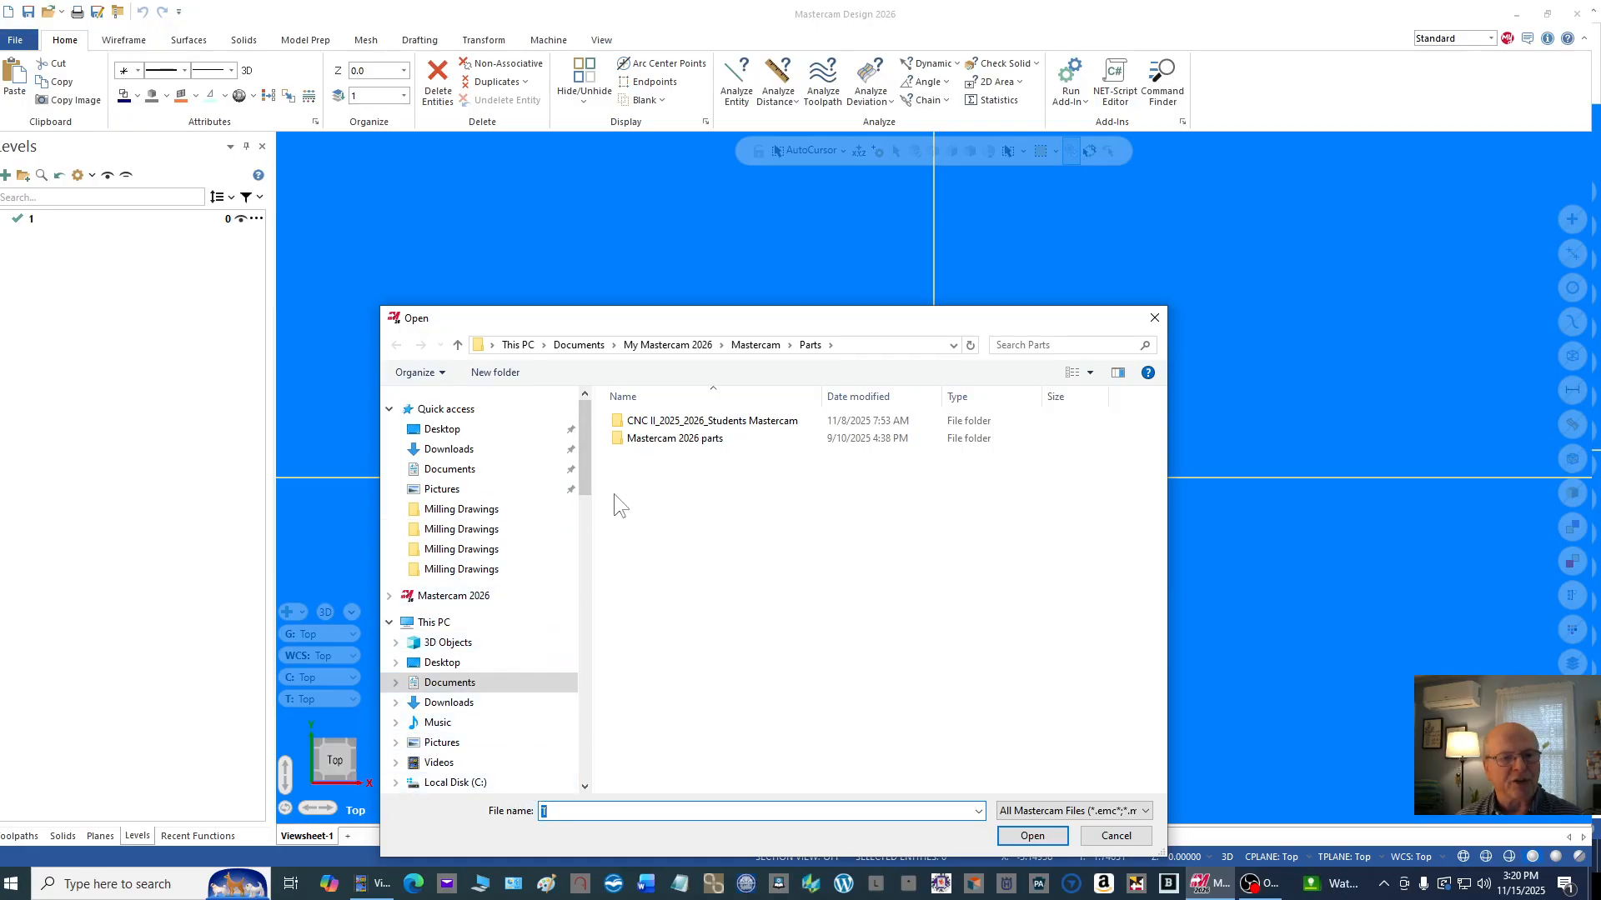
pyautogui.moveTo(586, 462); pyautogui.dragTo(573, 513)
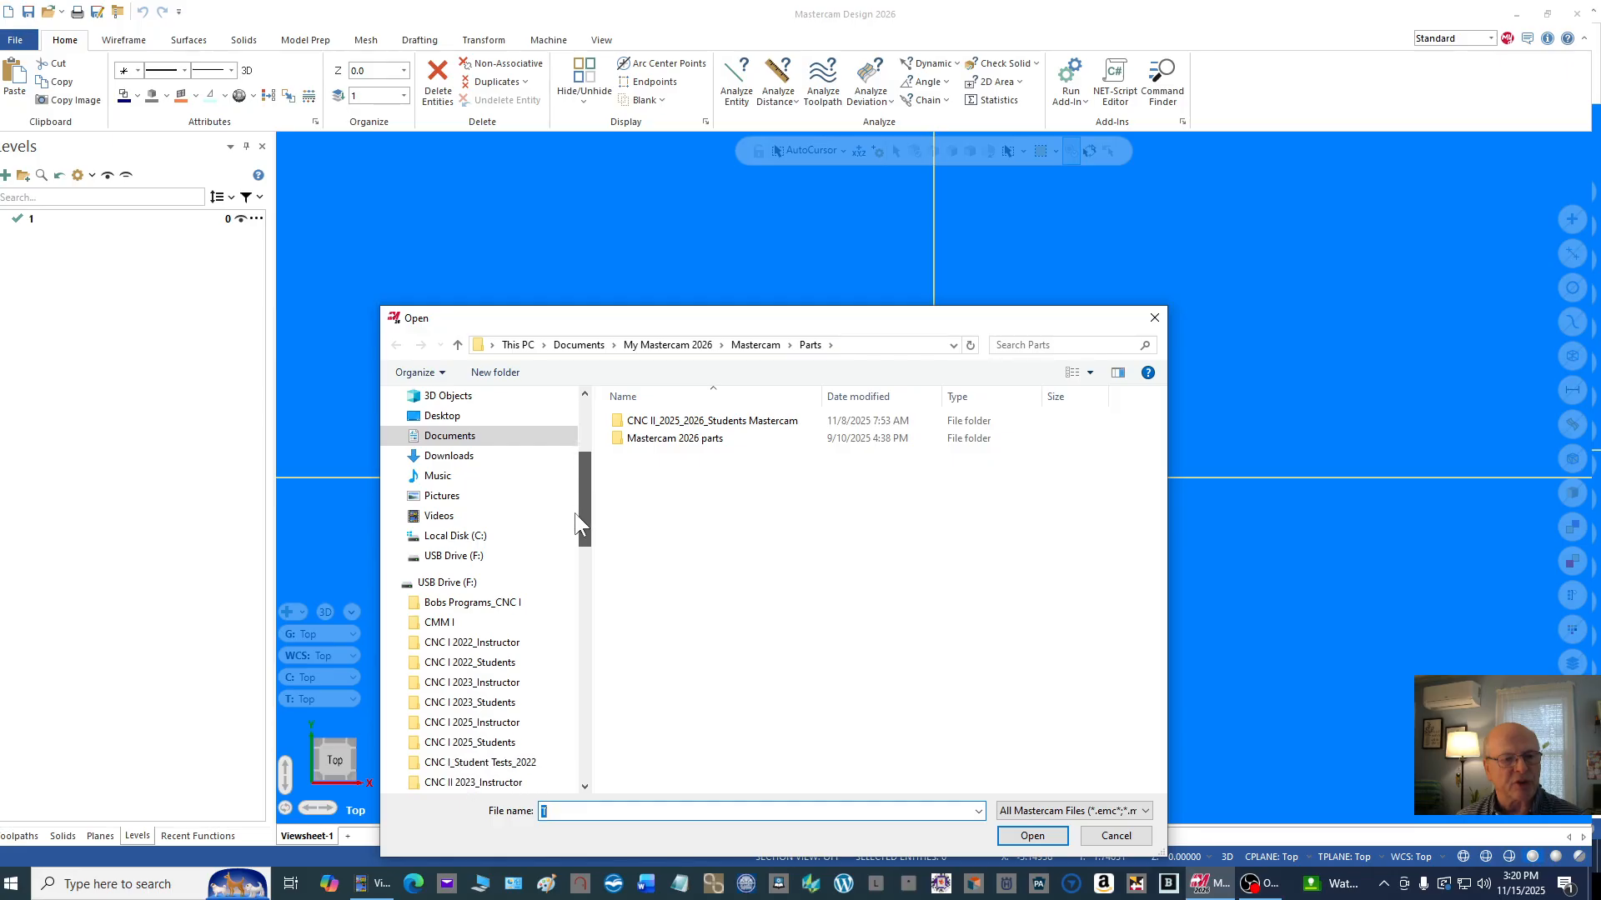
pyautogui.click(458, 582)
pyautogui.scroll(-4, 653, 550)
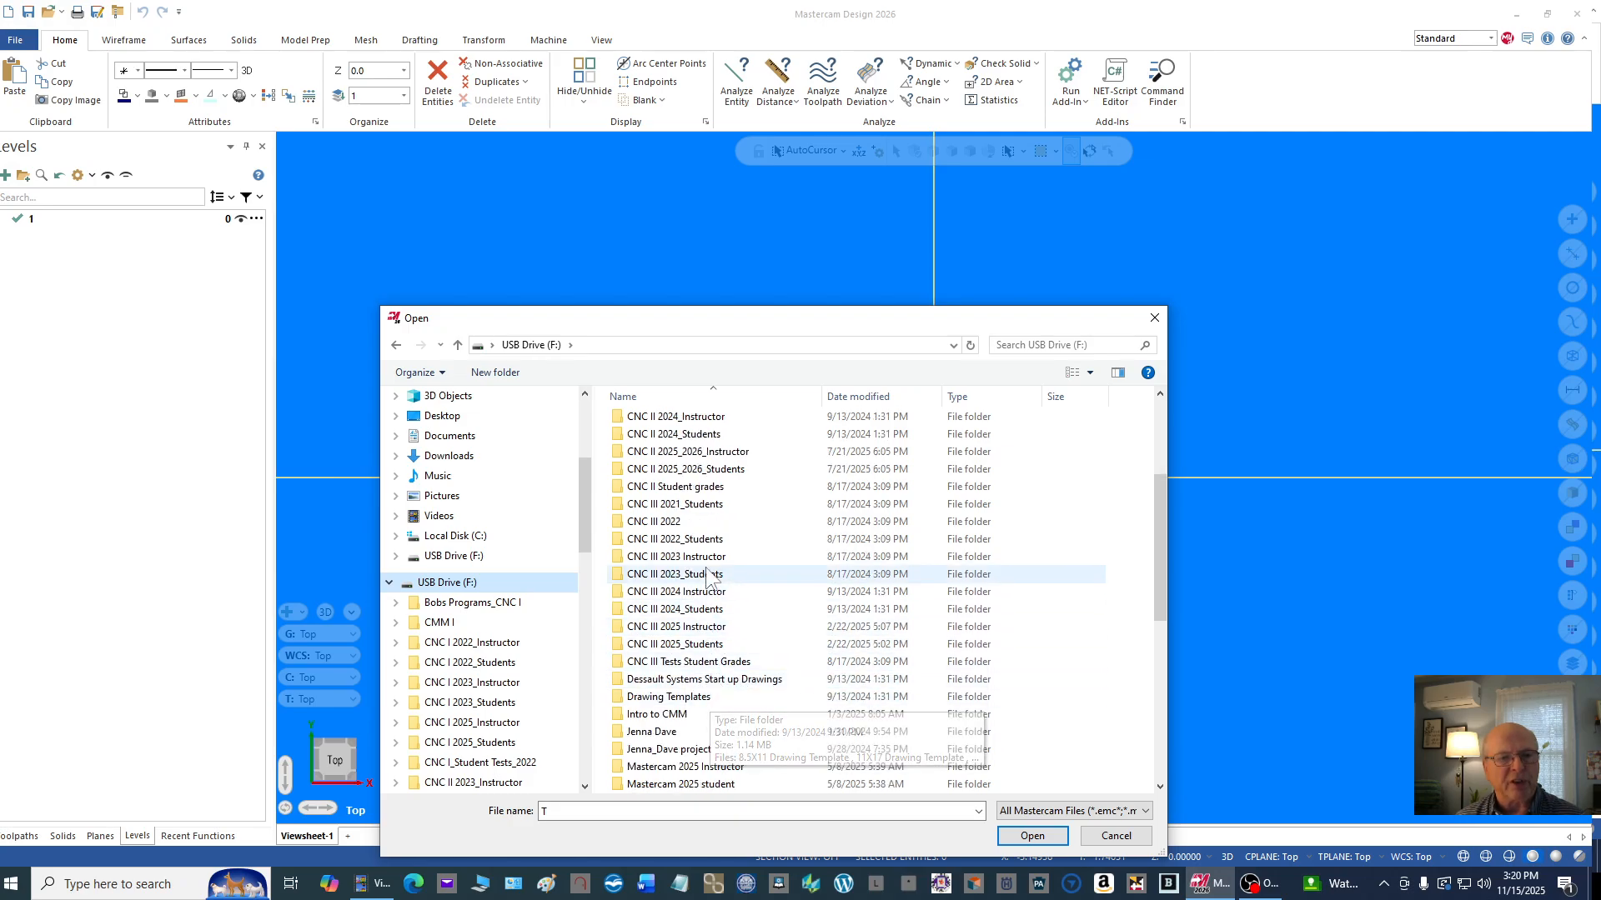
pyautogui.scroll(2, 728, 533)
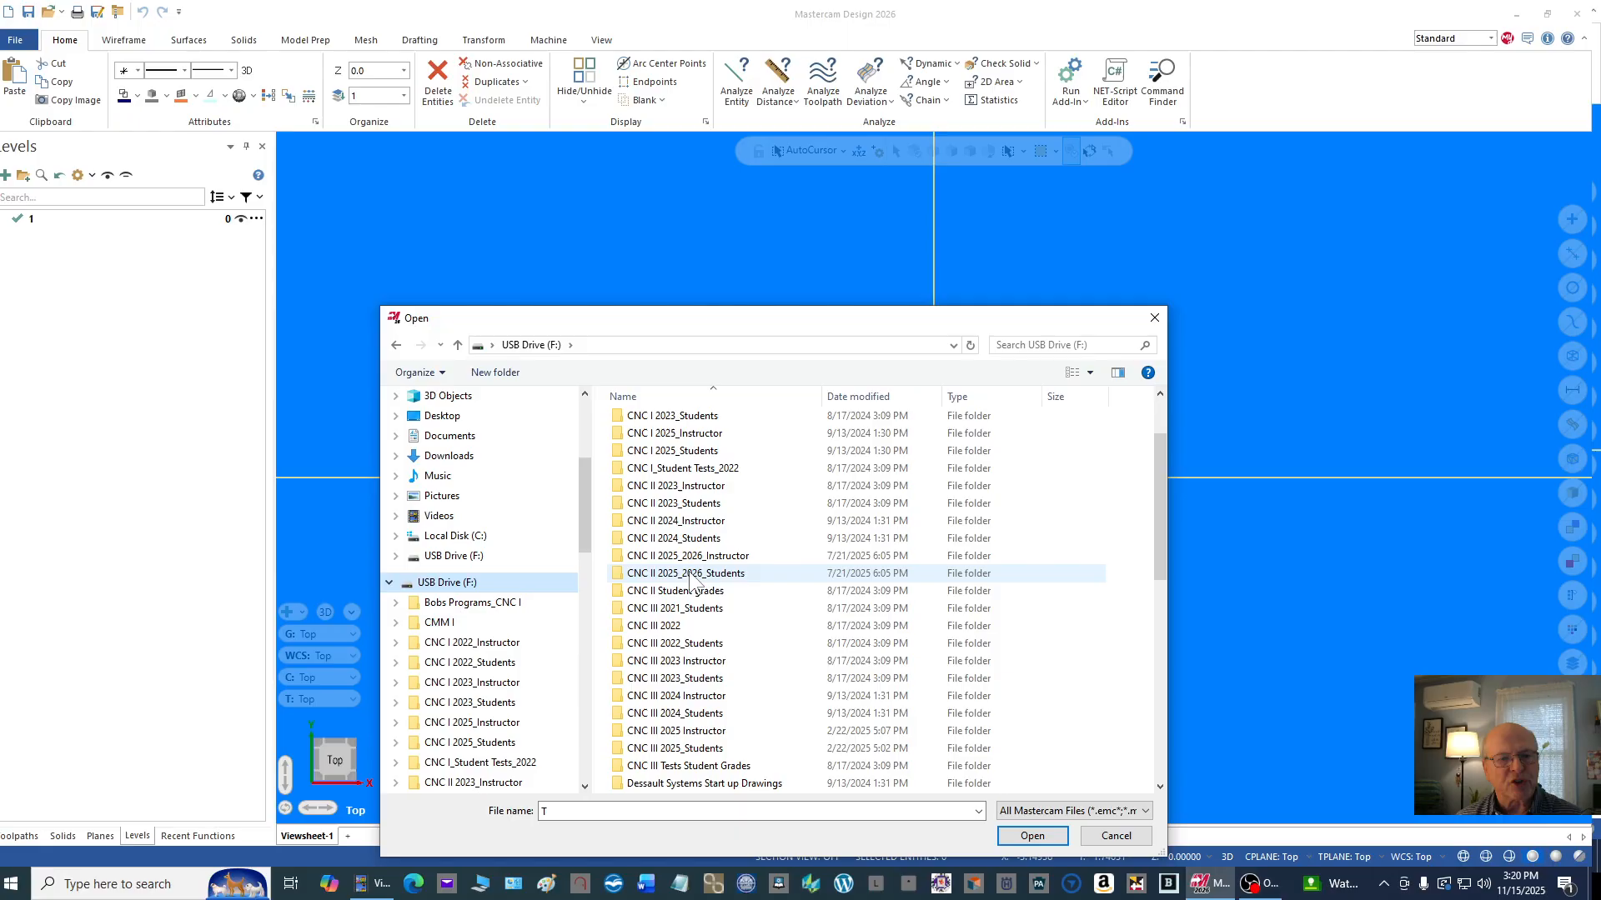
pyautogui.click(691, 575)
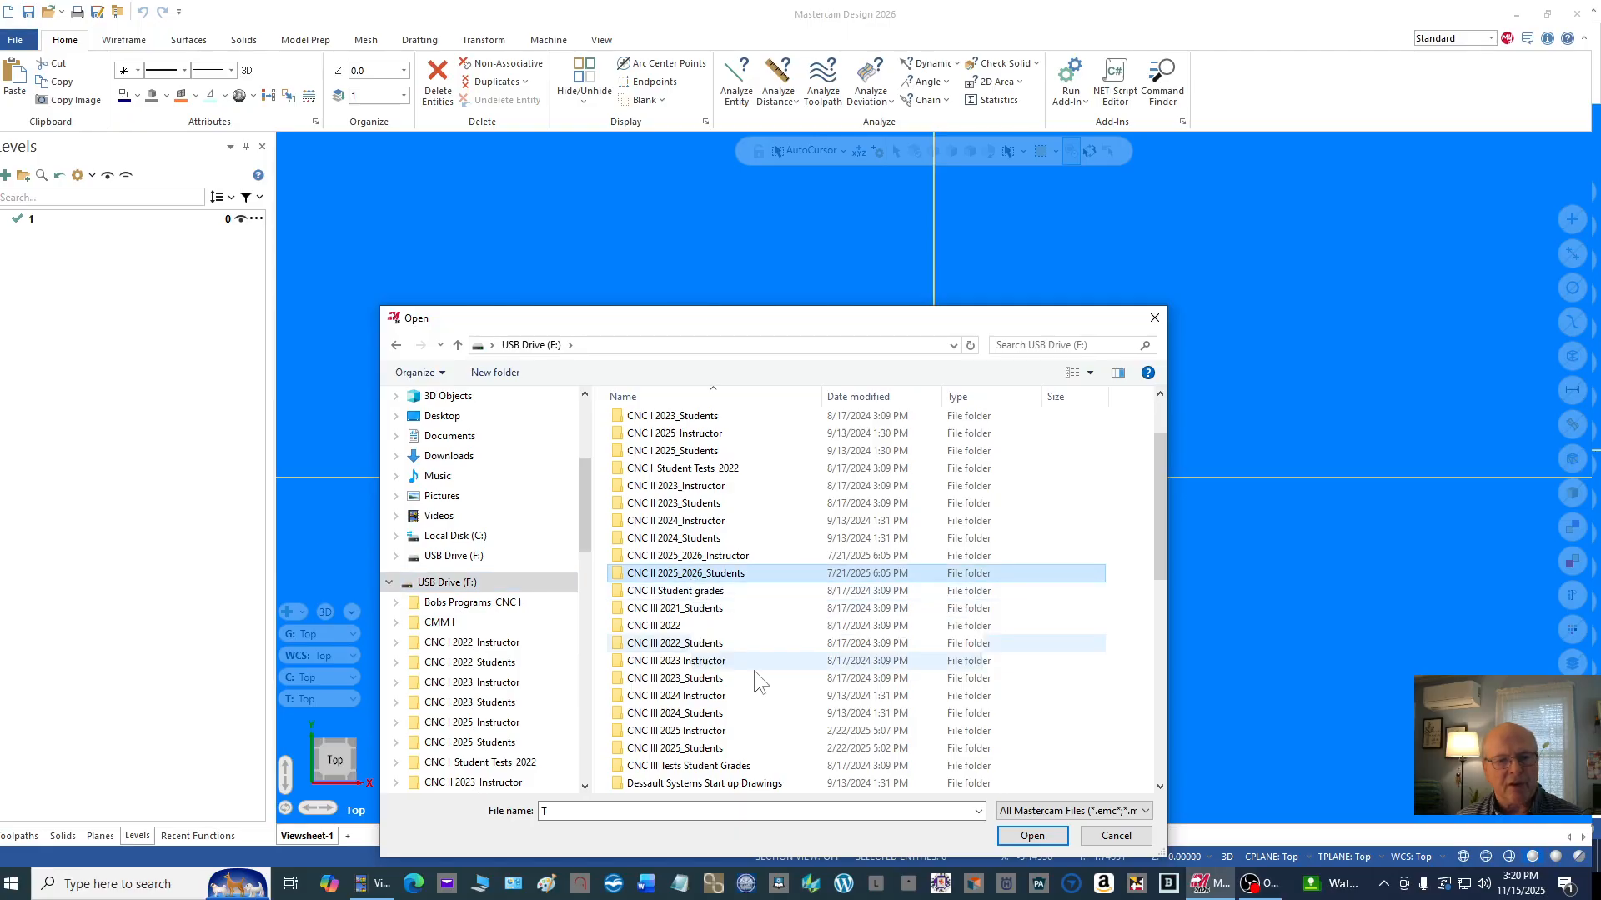
pyautogui.click(1032, 837)
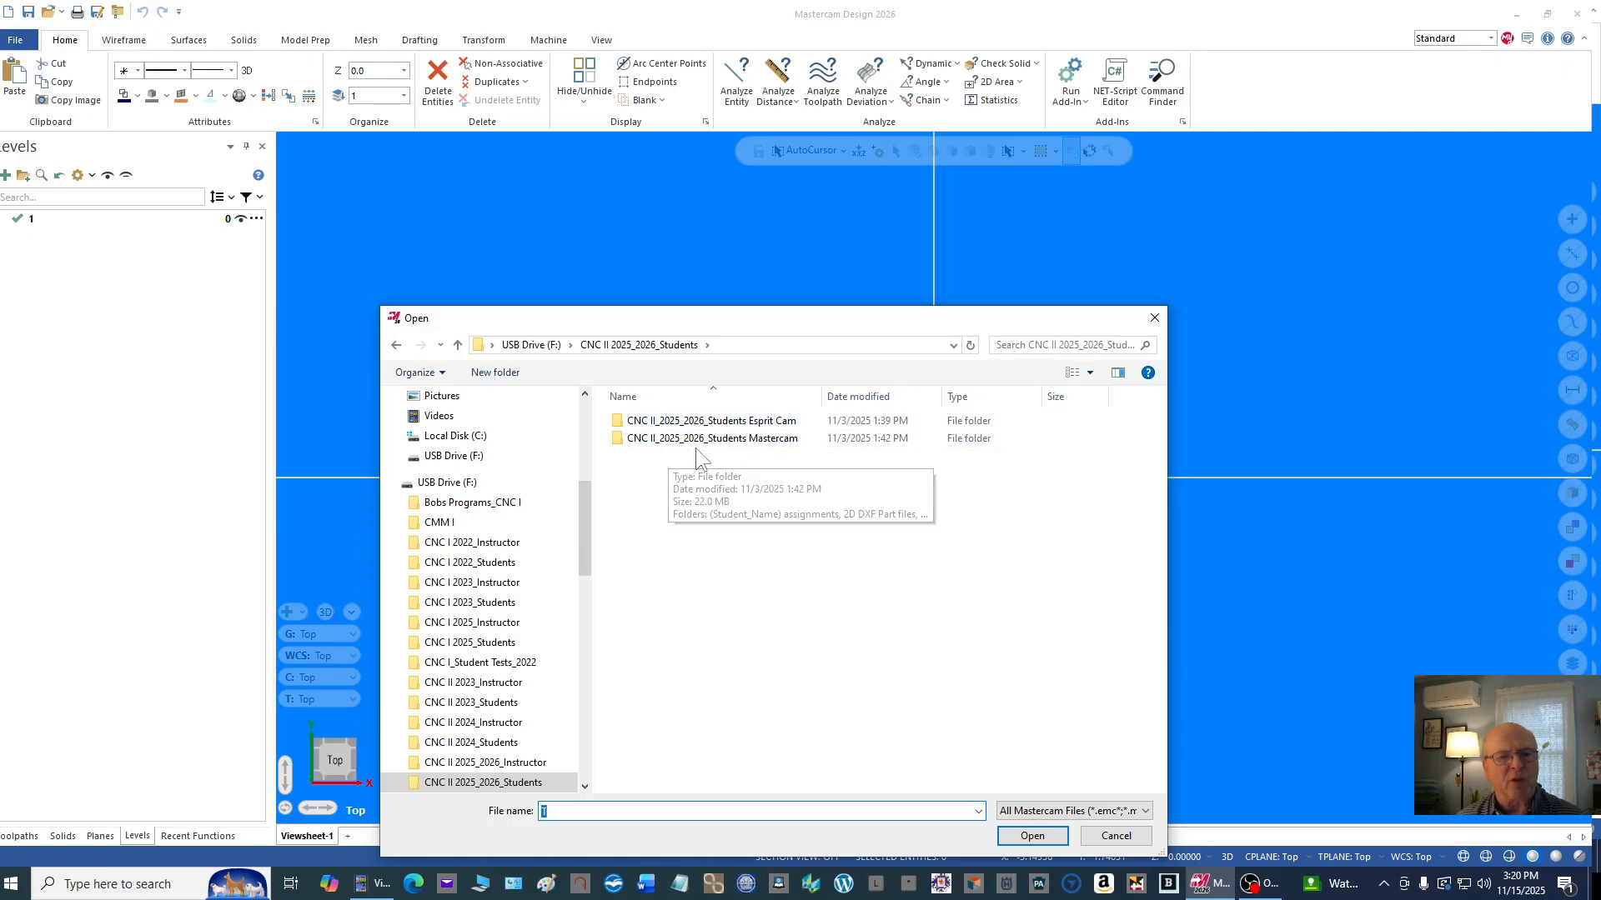
# Step: Browse through CNC II_2025_2026_Students Mastercam, 2D DXF Part files and DXF Drawings to the Milling Drawings folder
pyautogui.doubleClick(773, 438)
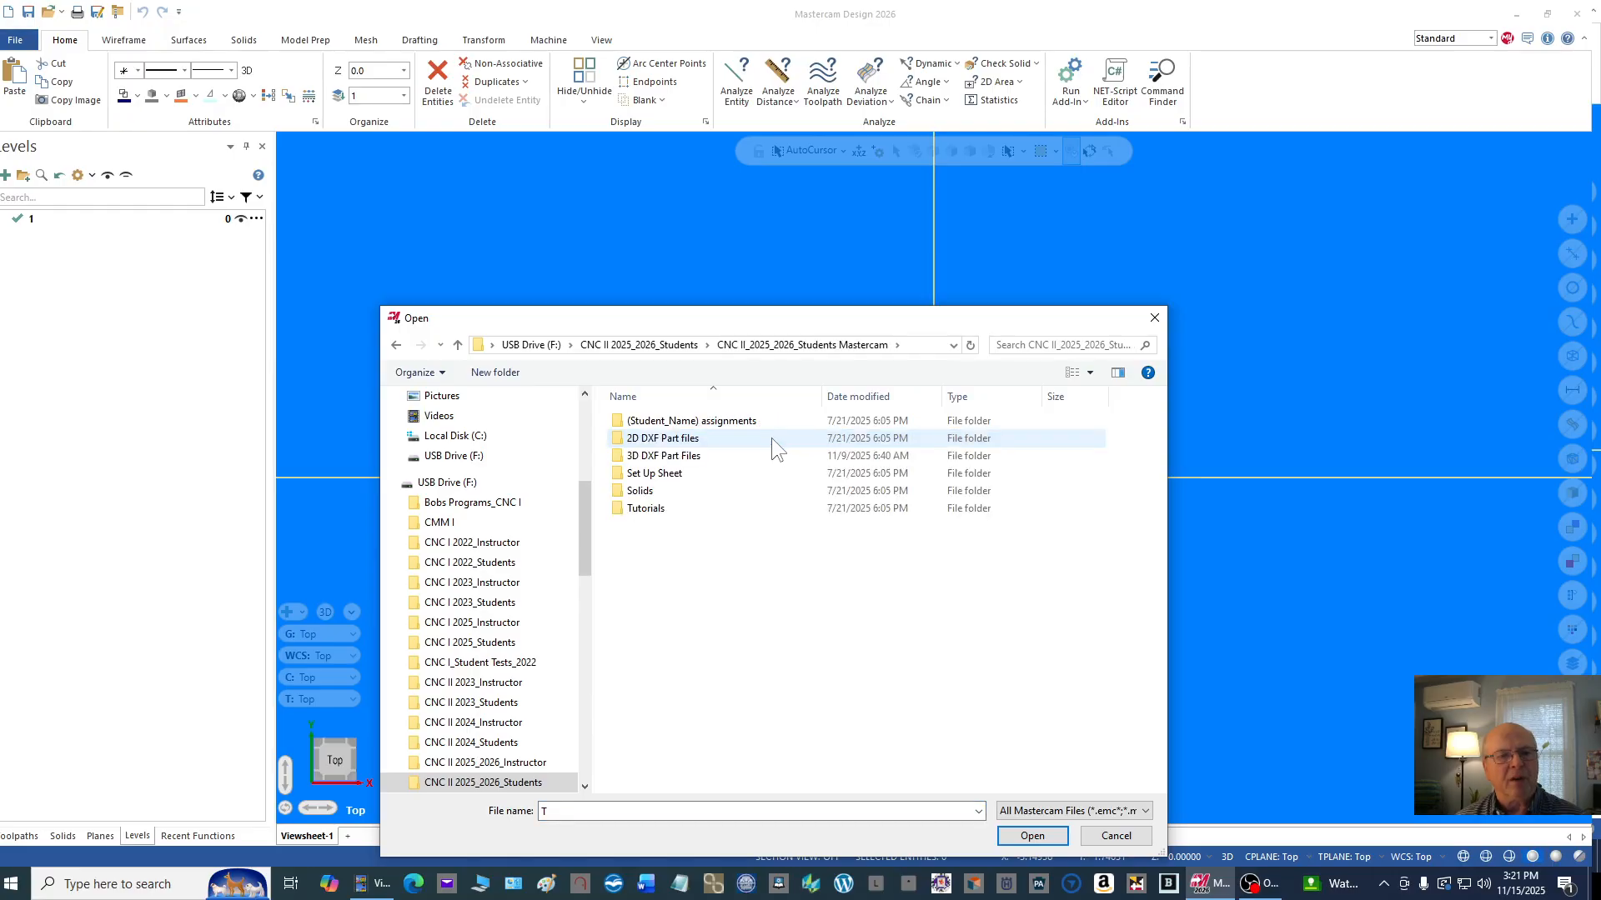
pyautogui.click(646, 446)
pyautogui.doubleClick(647, 446)
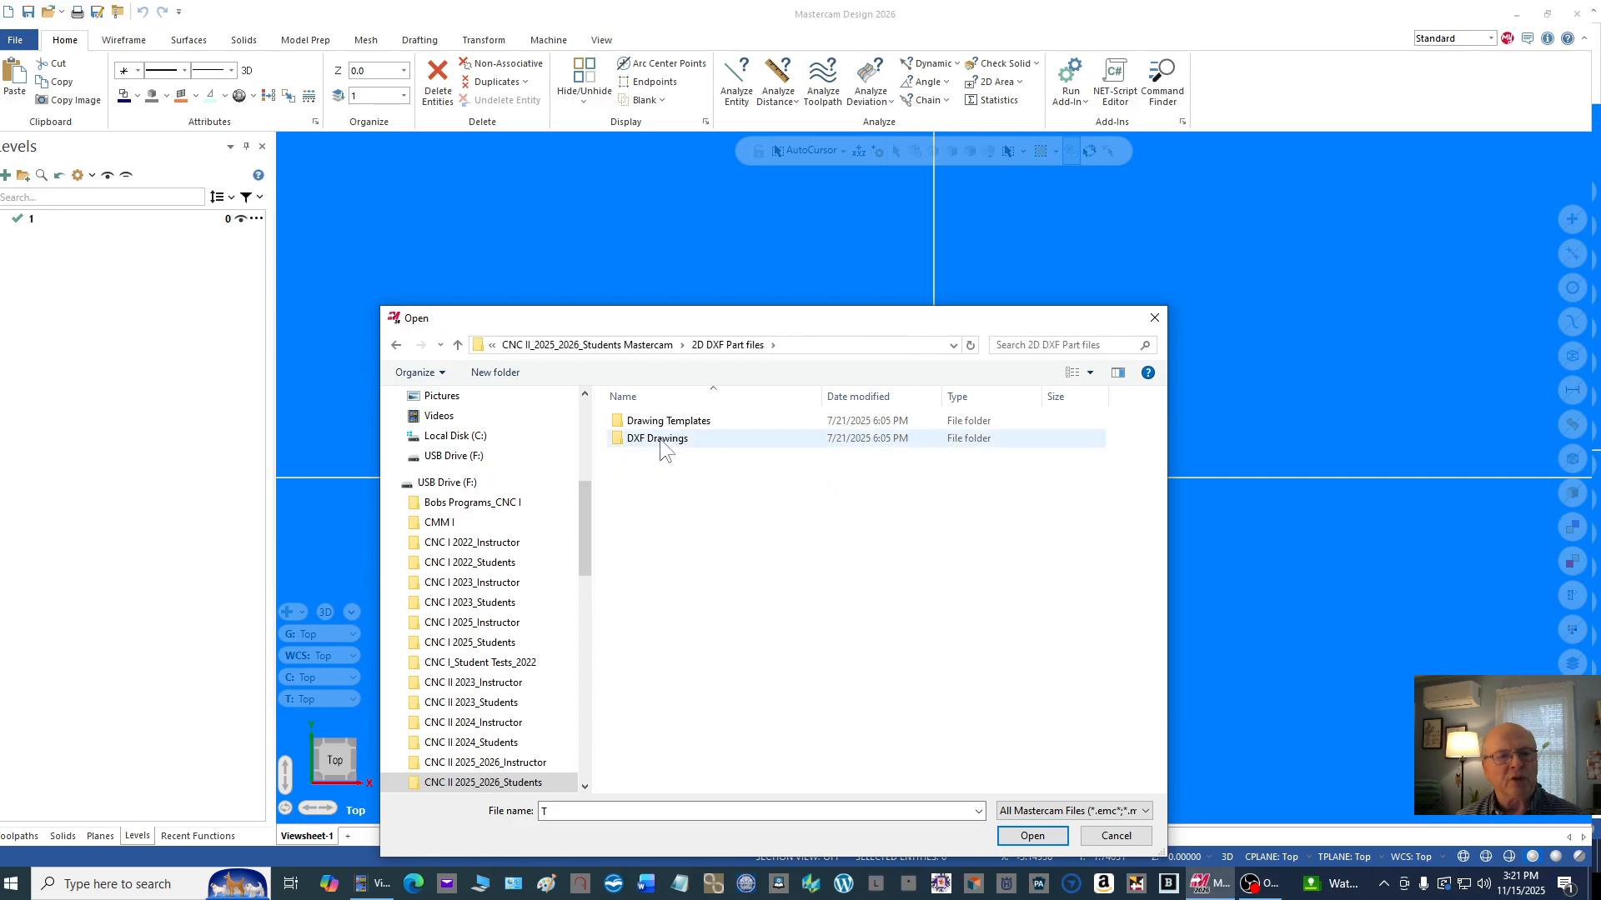
pyautogui.doubleClick(659, 439)
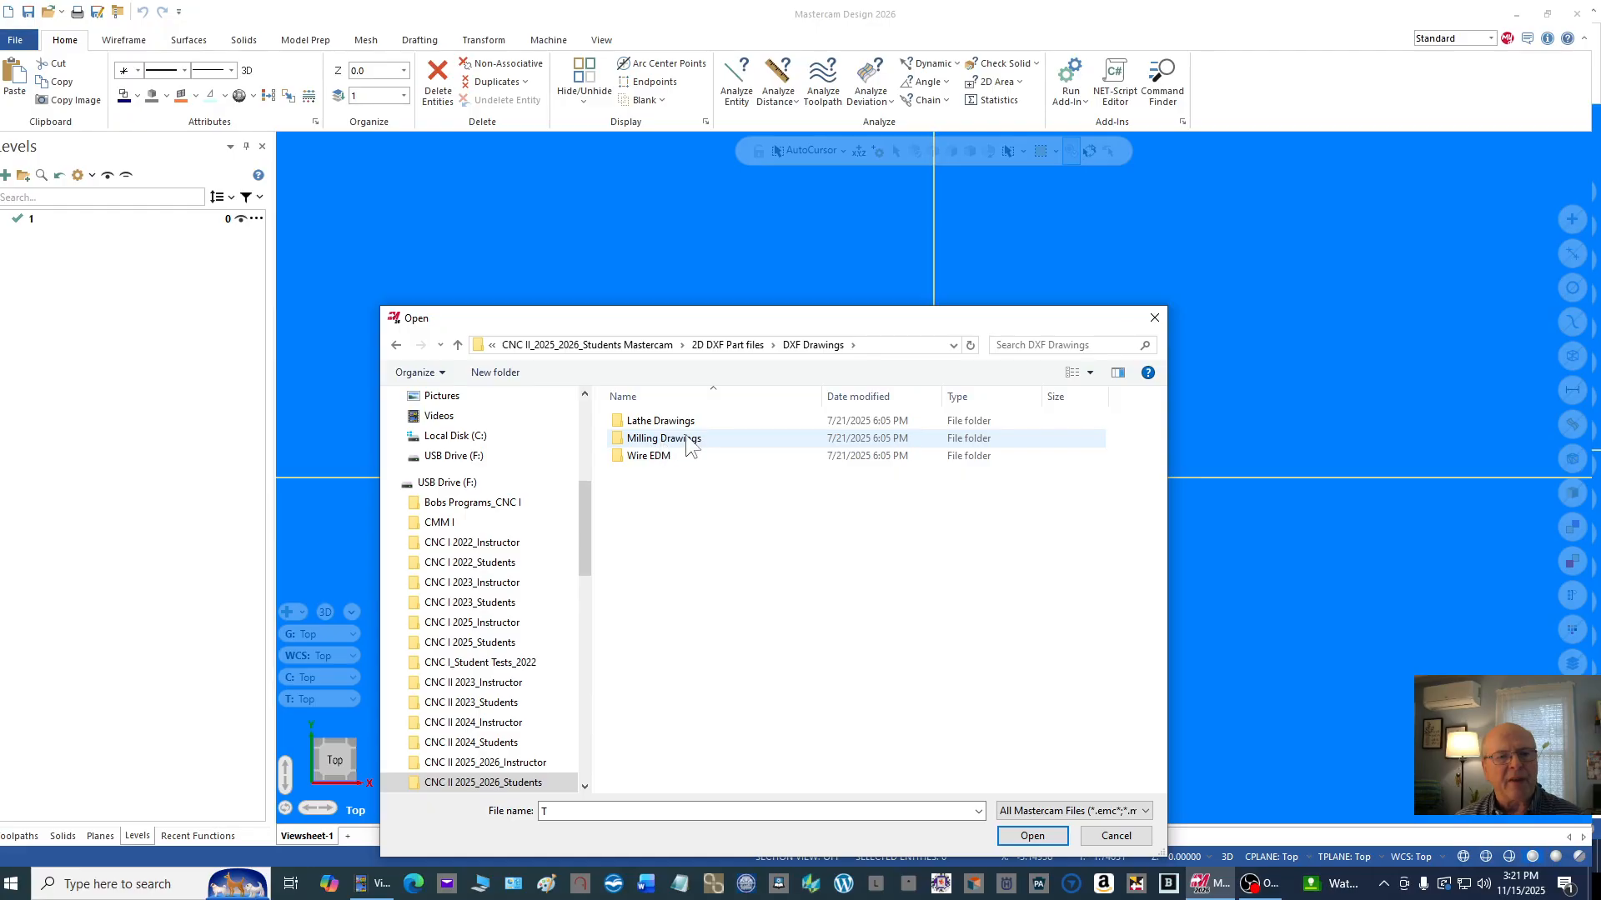
pyautogui.doubleClick(685, 438)
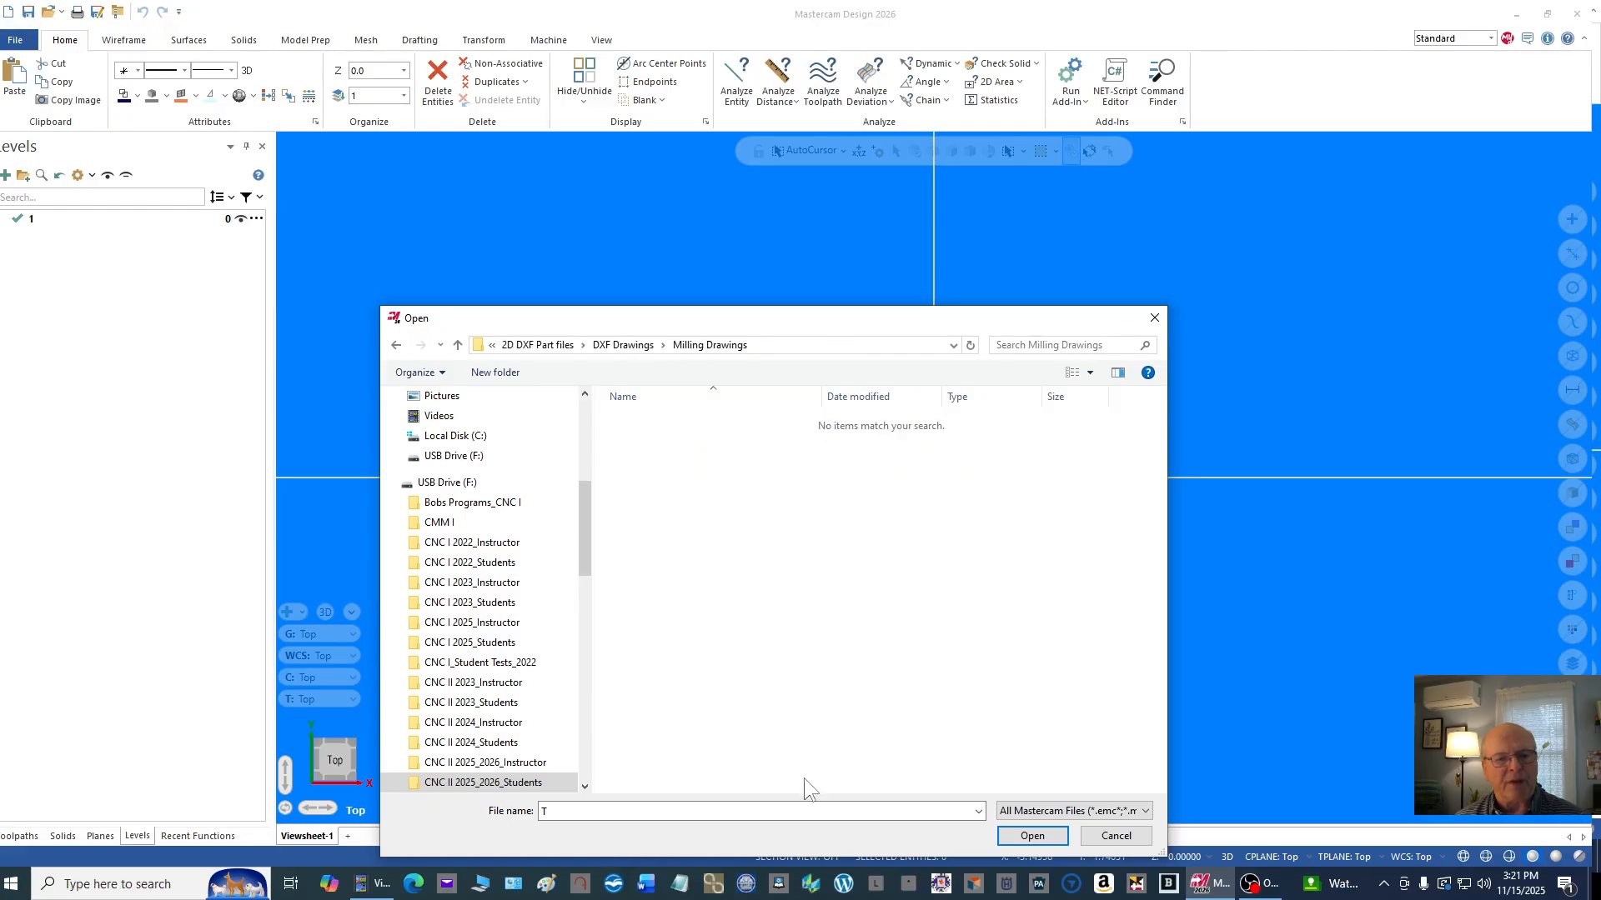
# Step: List all file types, open the DXF "Lab #1_Drill, Tap, Bore Plate Revised Dwg" and accept the default font replacement
pyautogui.click(1147, 813)
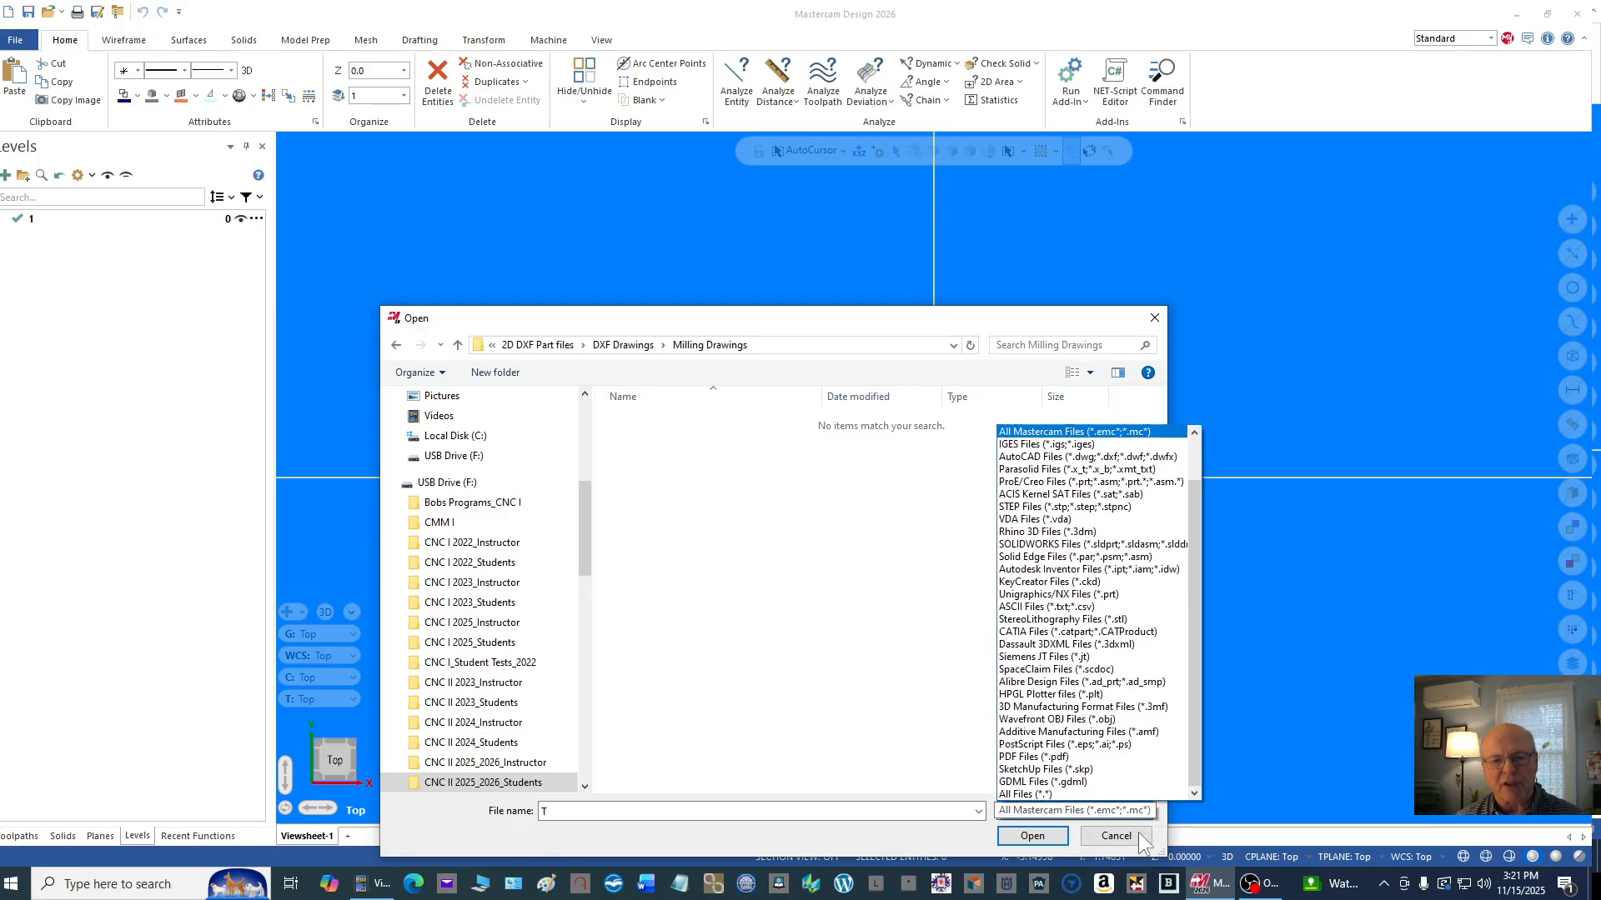
pyautogui.click(1024, 794)
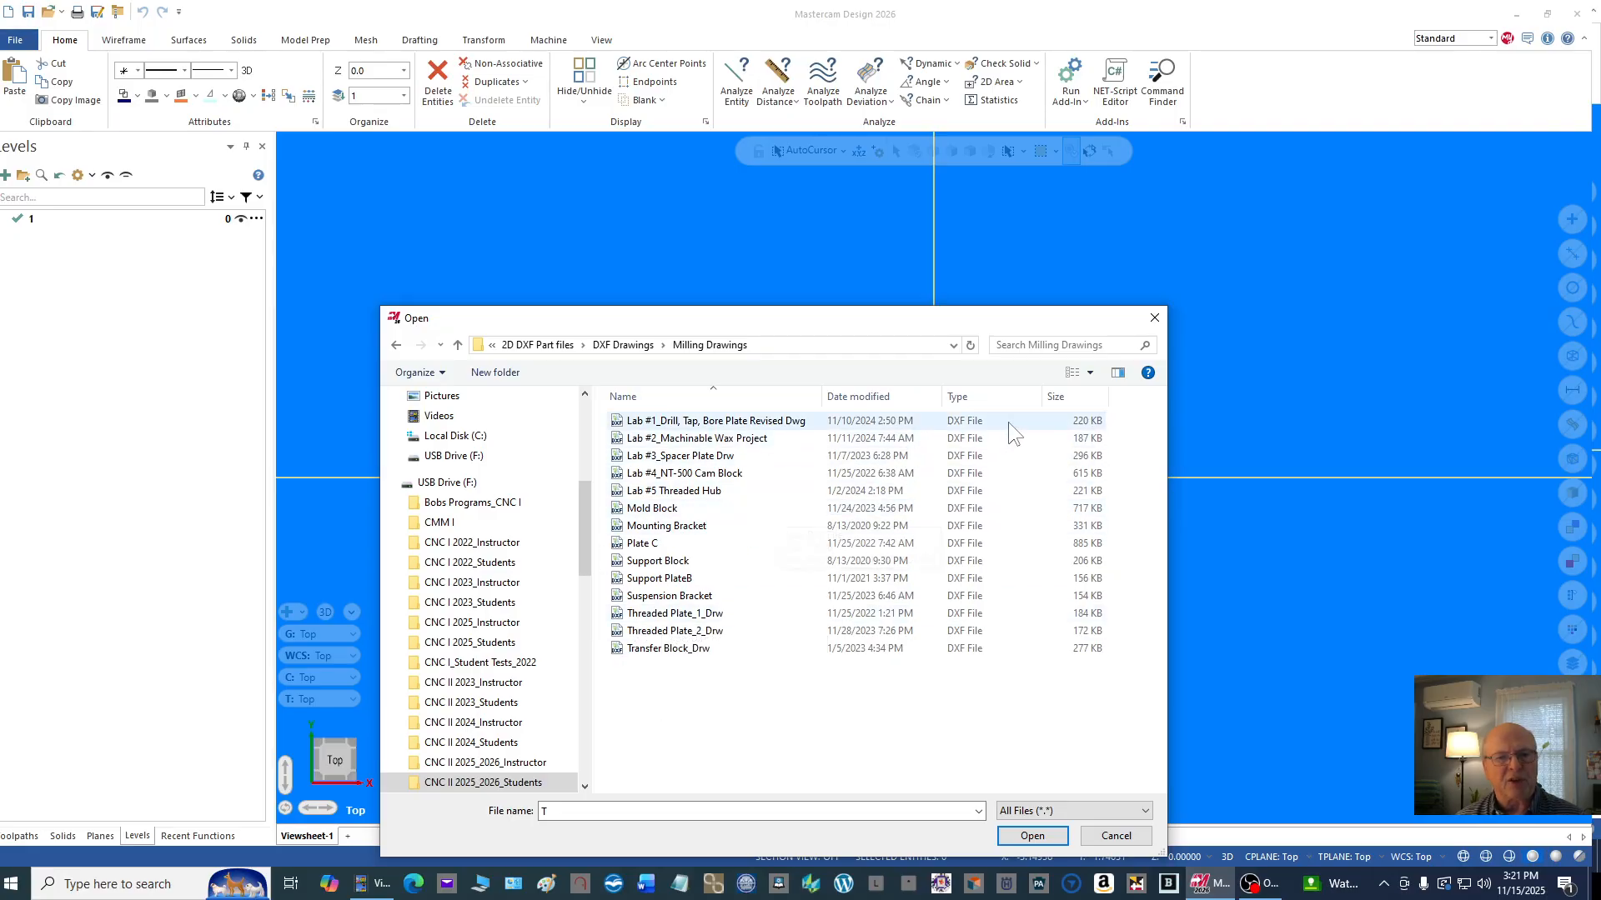
pyautogui.click(687, 423)
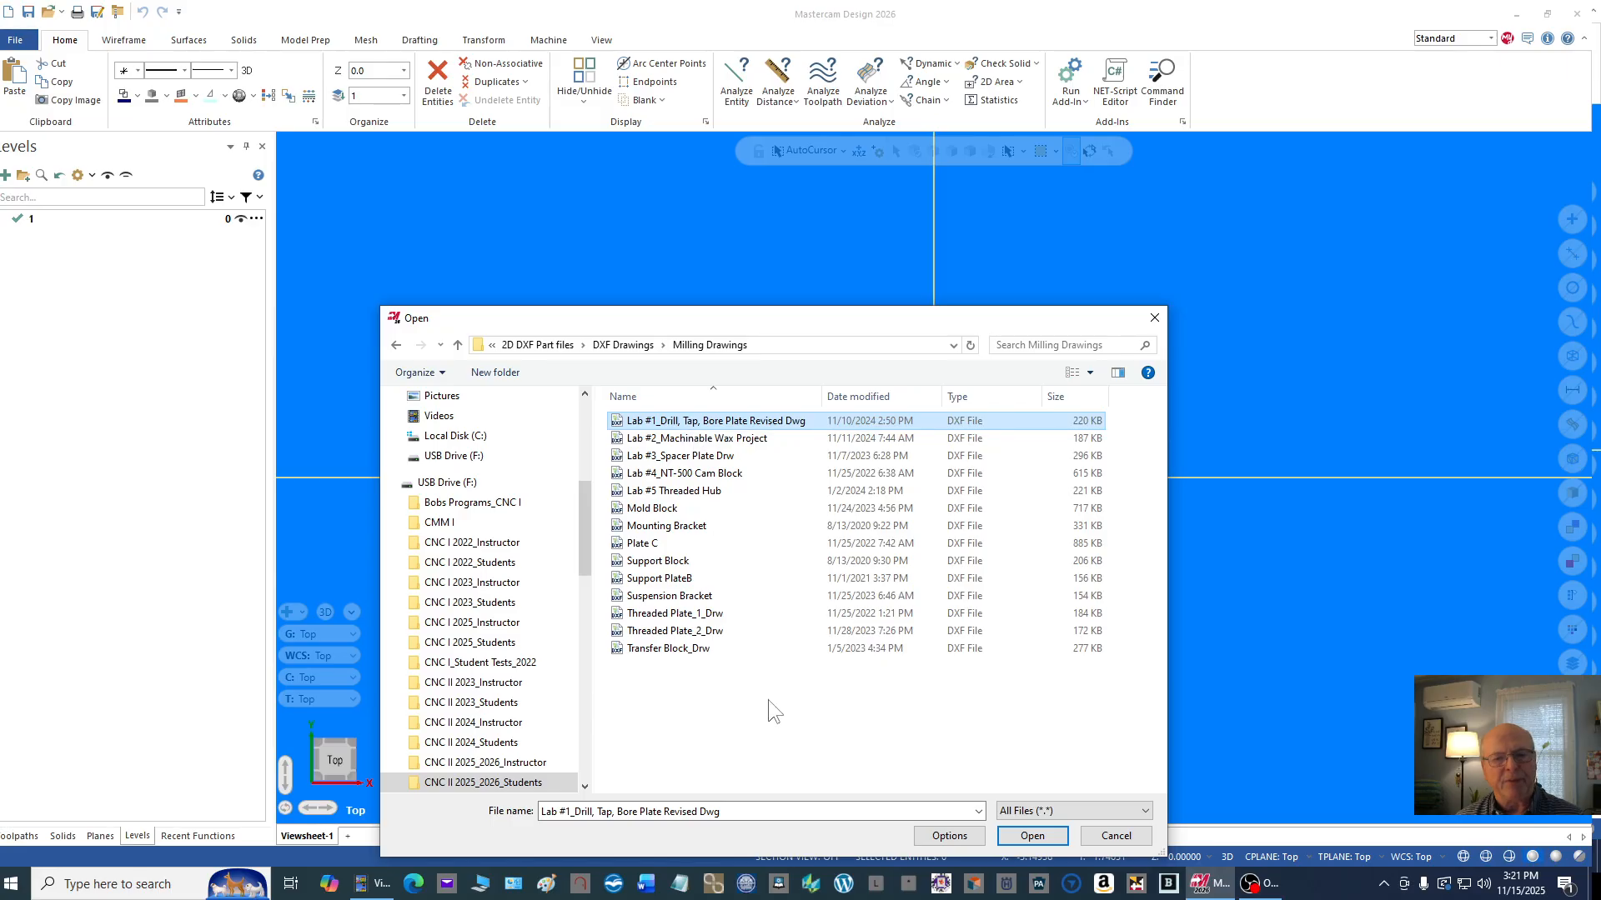
pyautogui.click(1032, 837)
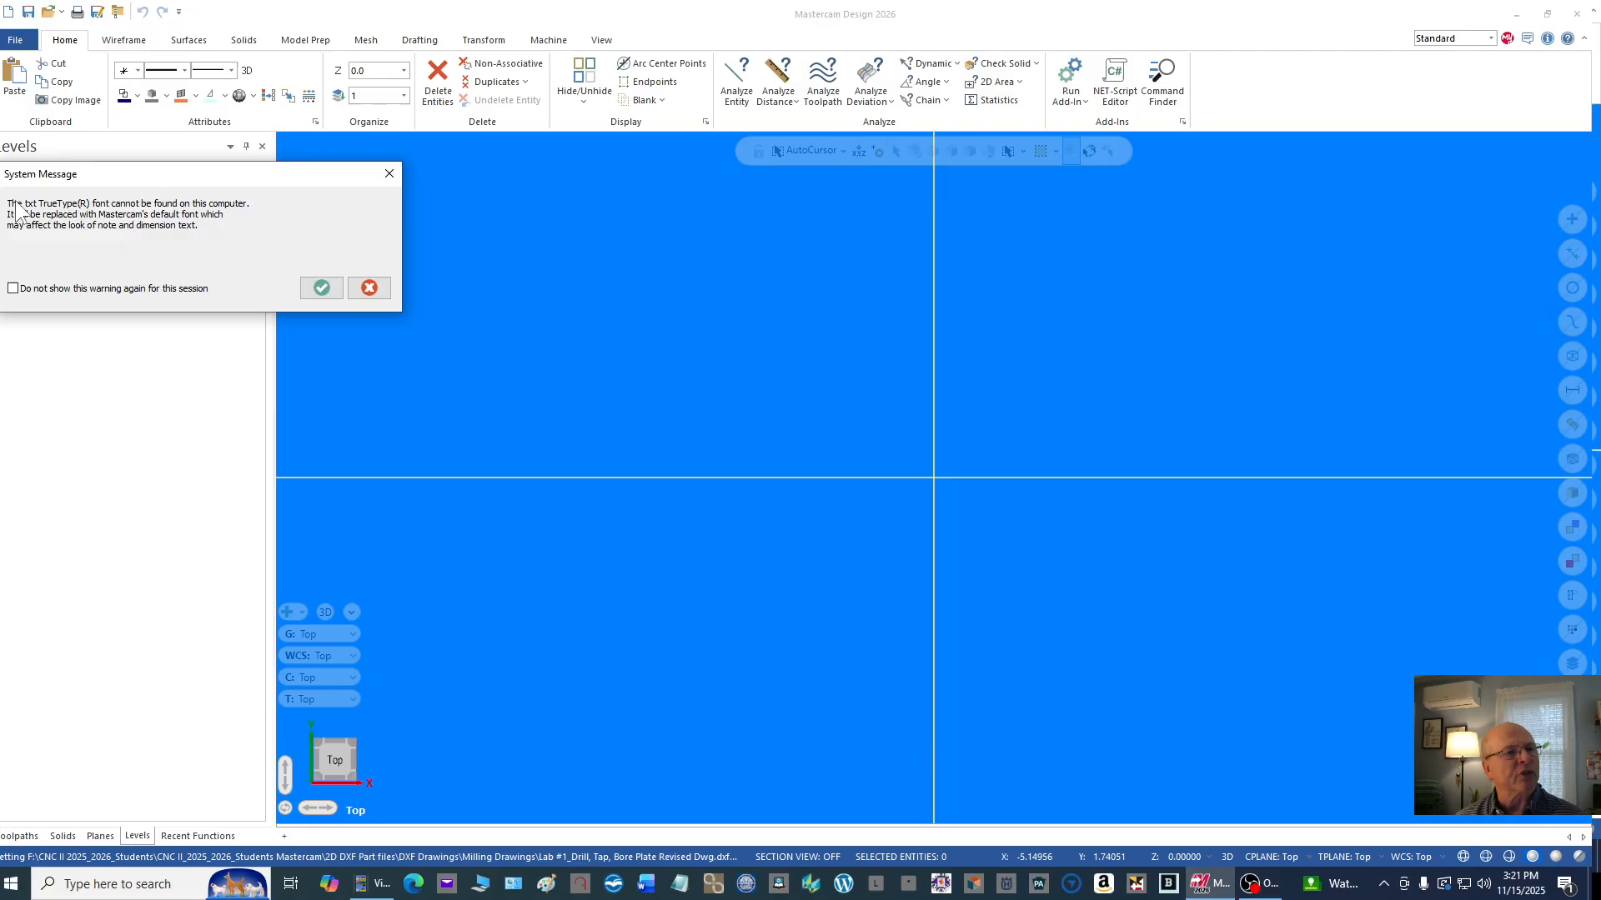
pyautogui.click(320, 288)
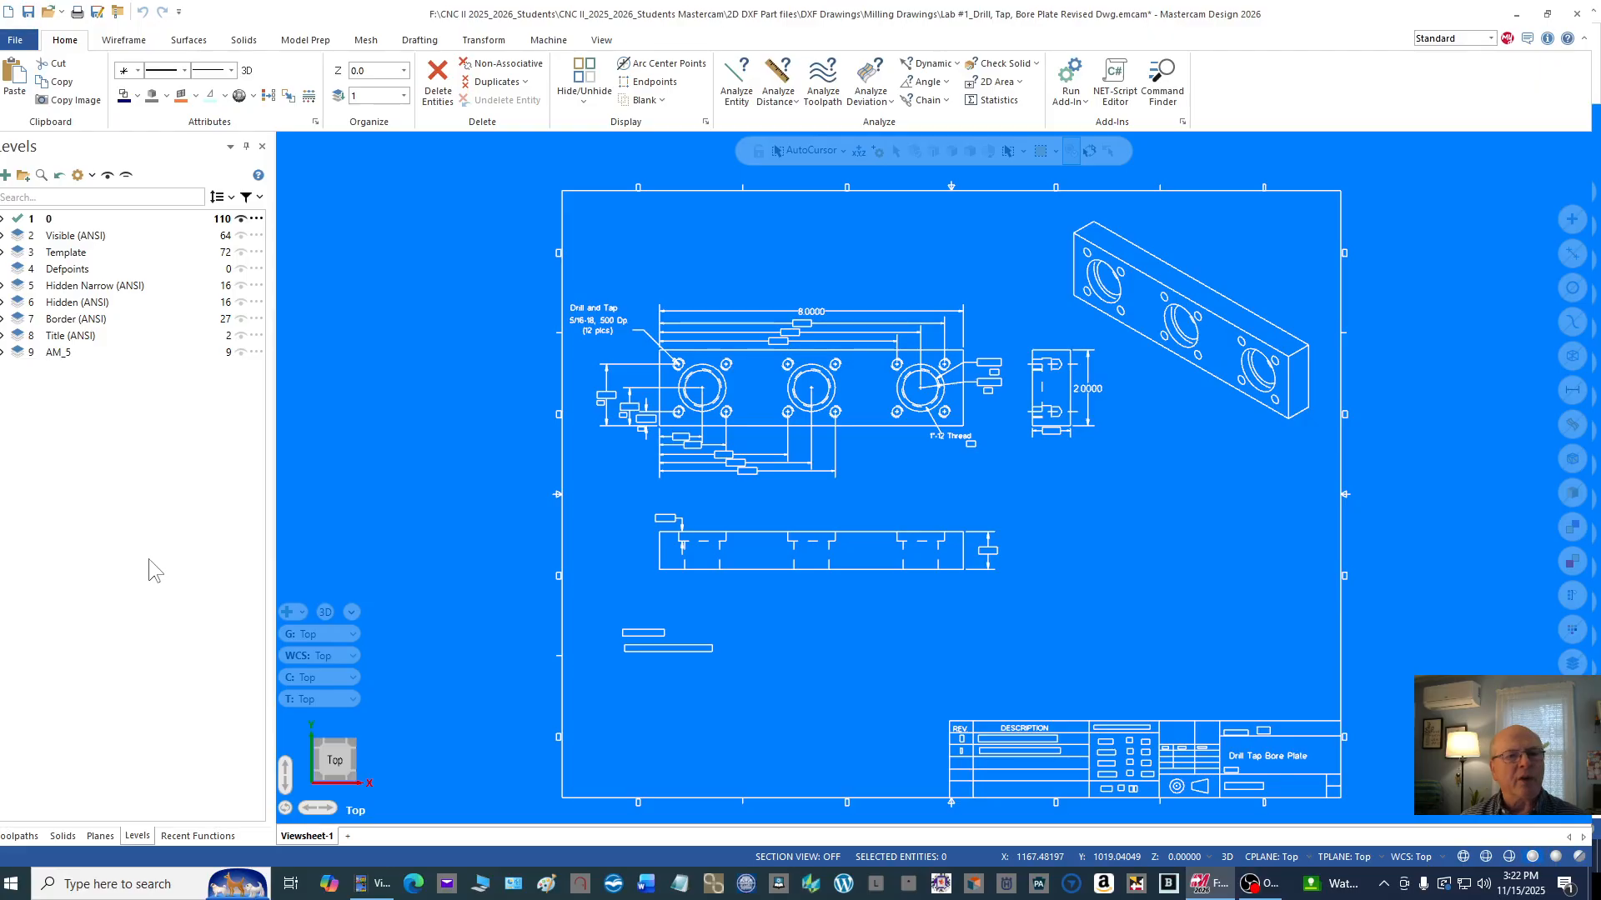
# Step: Select the entire drawing, border and title block included, and move it all to level 1, naming that level Geometry
pyautogui.scroll(-1, 355, 343)
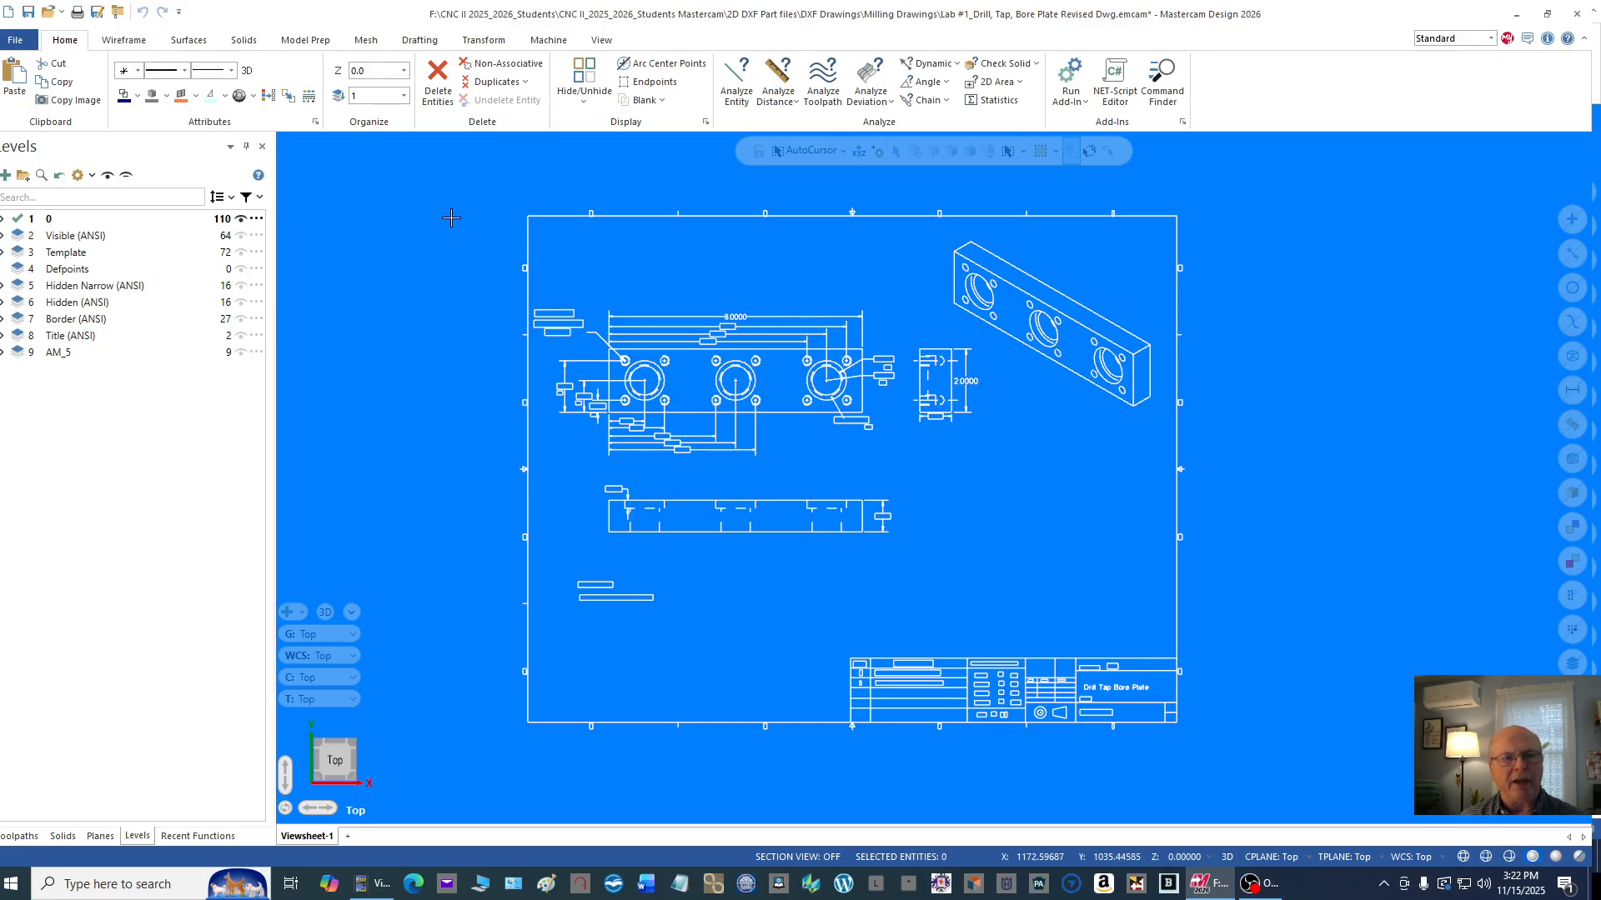
pyautogui.scroll(1, 451, 217)
pyautogui.moveTo(447, 198)
pyautogui.mouseDown()
pyautogui.moveTo(733, 304)
pyautogui.moveTo(1288, 652)
pyautogui.moveTo(1349, 751)
pyautogui.mouseUp()
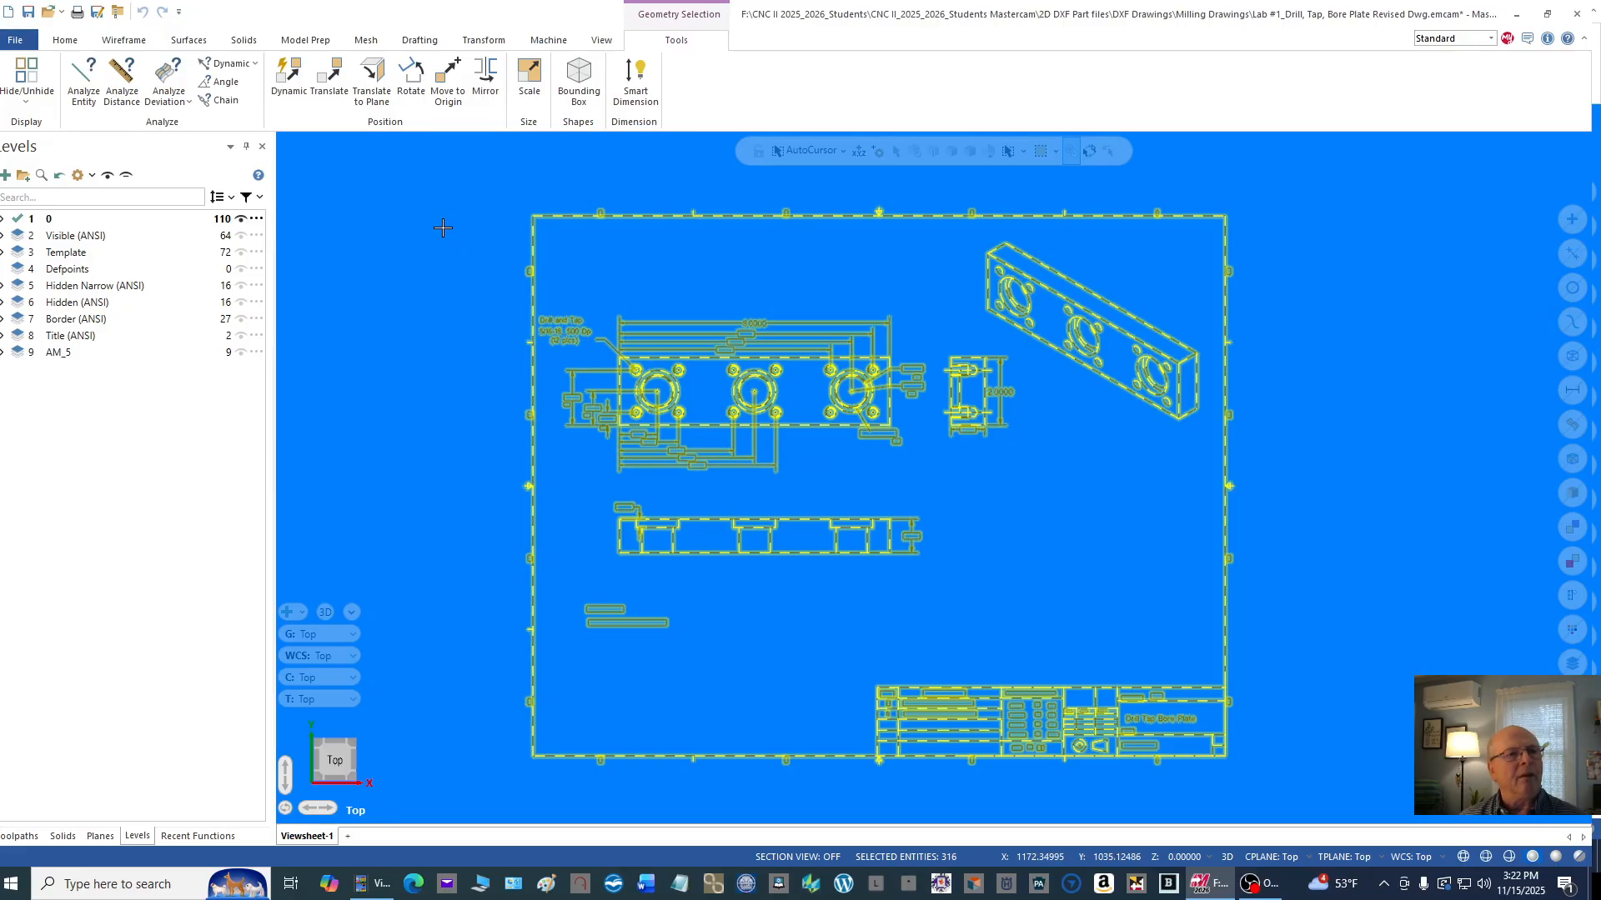
pyautogui.click(62, 42)
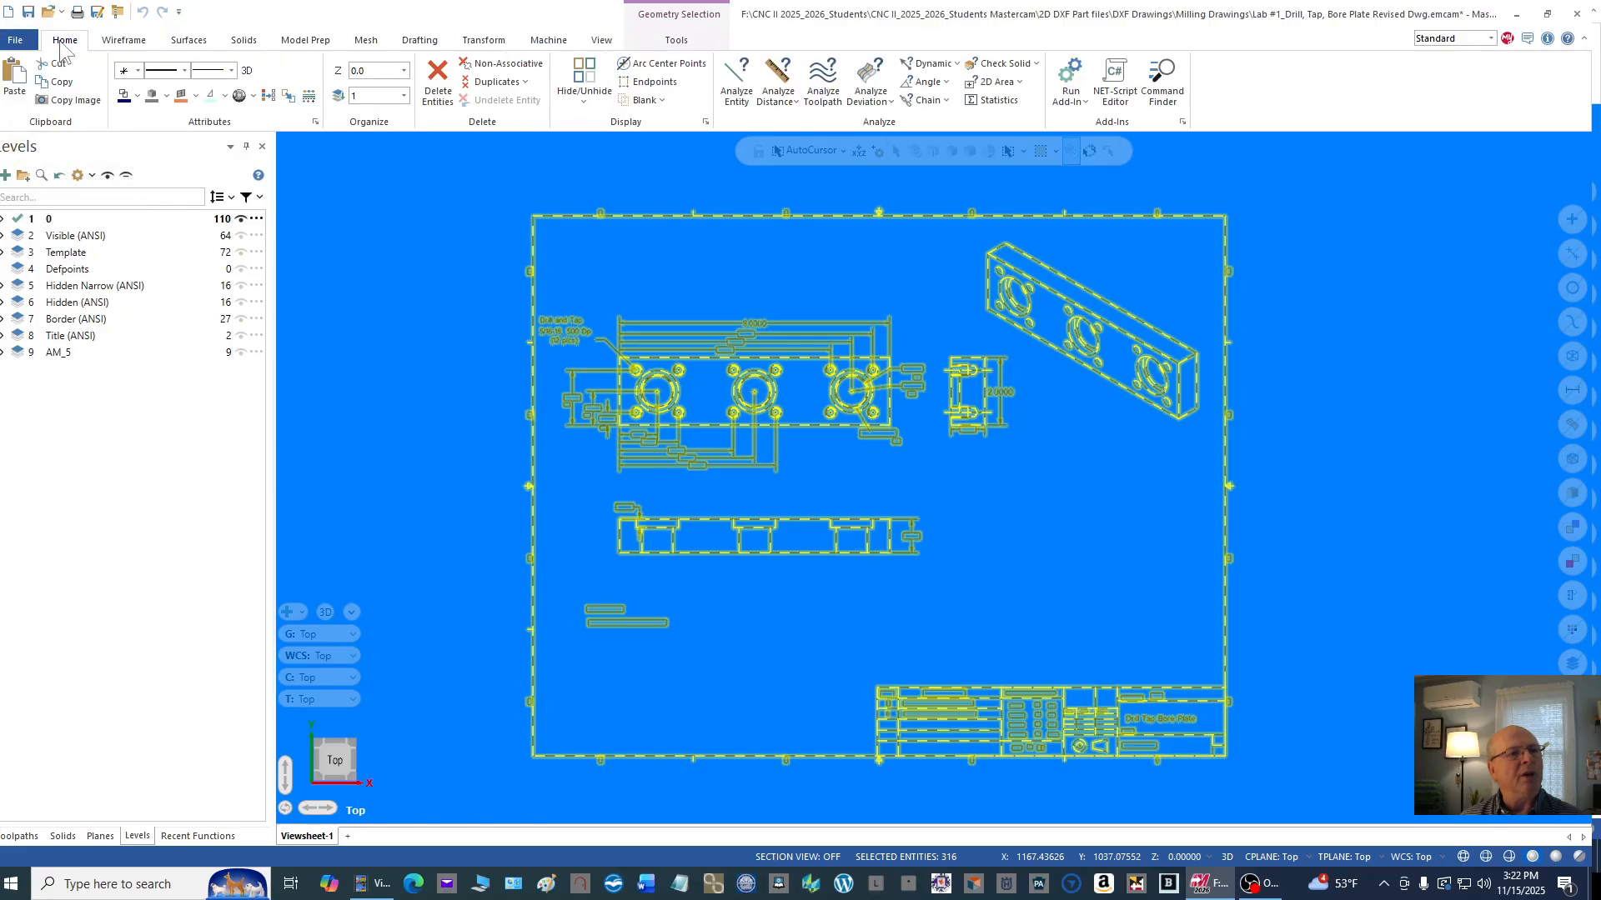
pyautogui.click(337, 96)
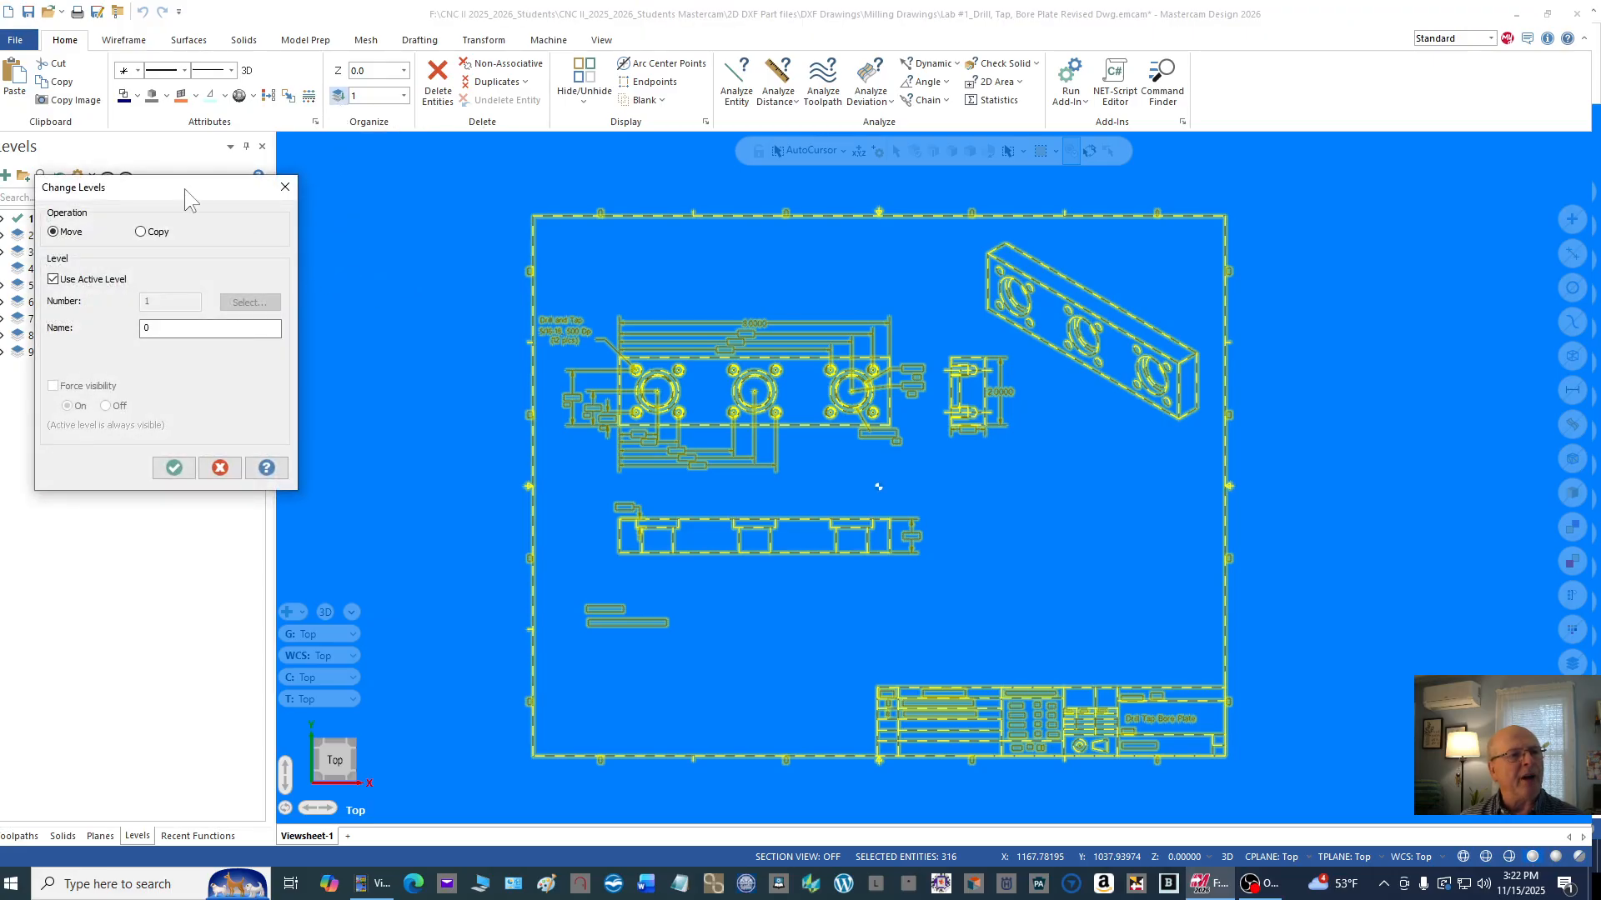
pyautogui.moveTo(184, 189); pyautogui.dragTo(298, 301)
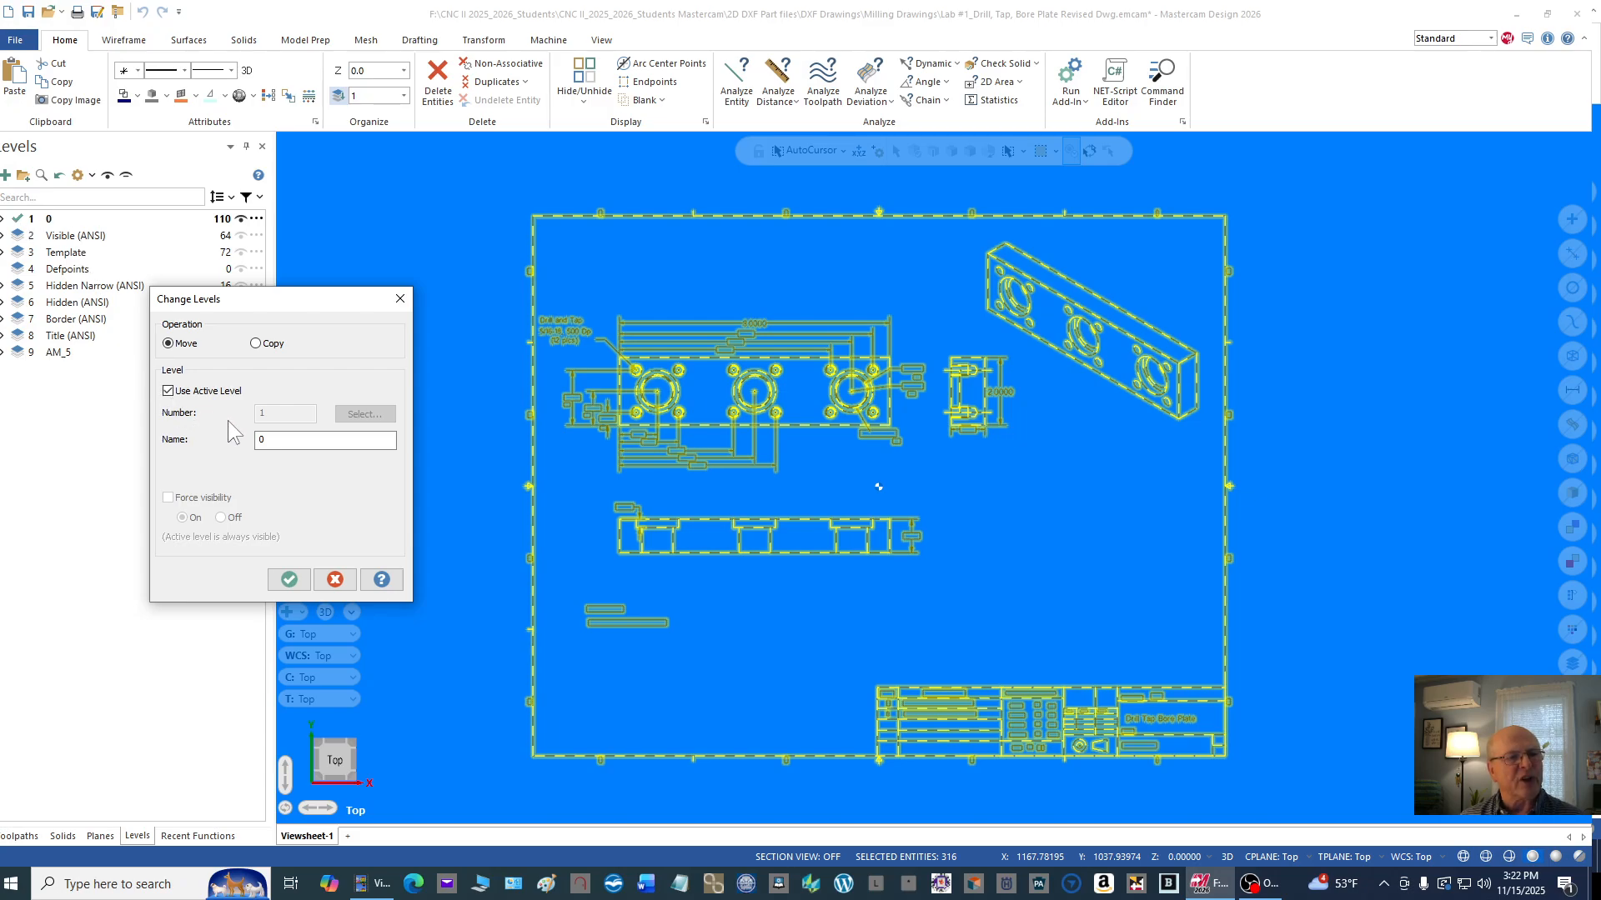
pyautogui.moveTo(280, 440); pyautogui.dragTo(229, 438)
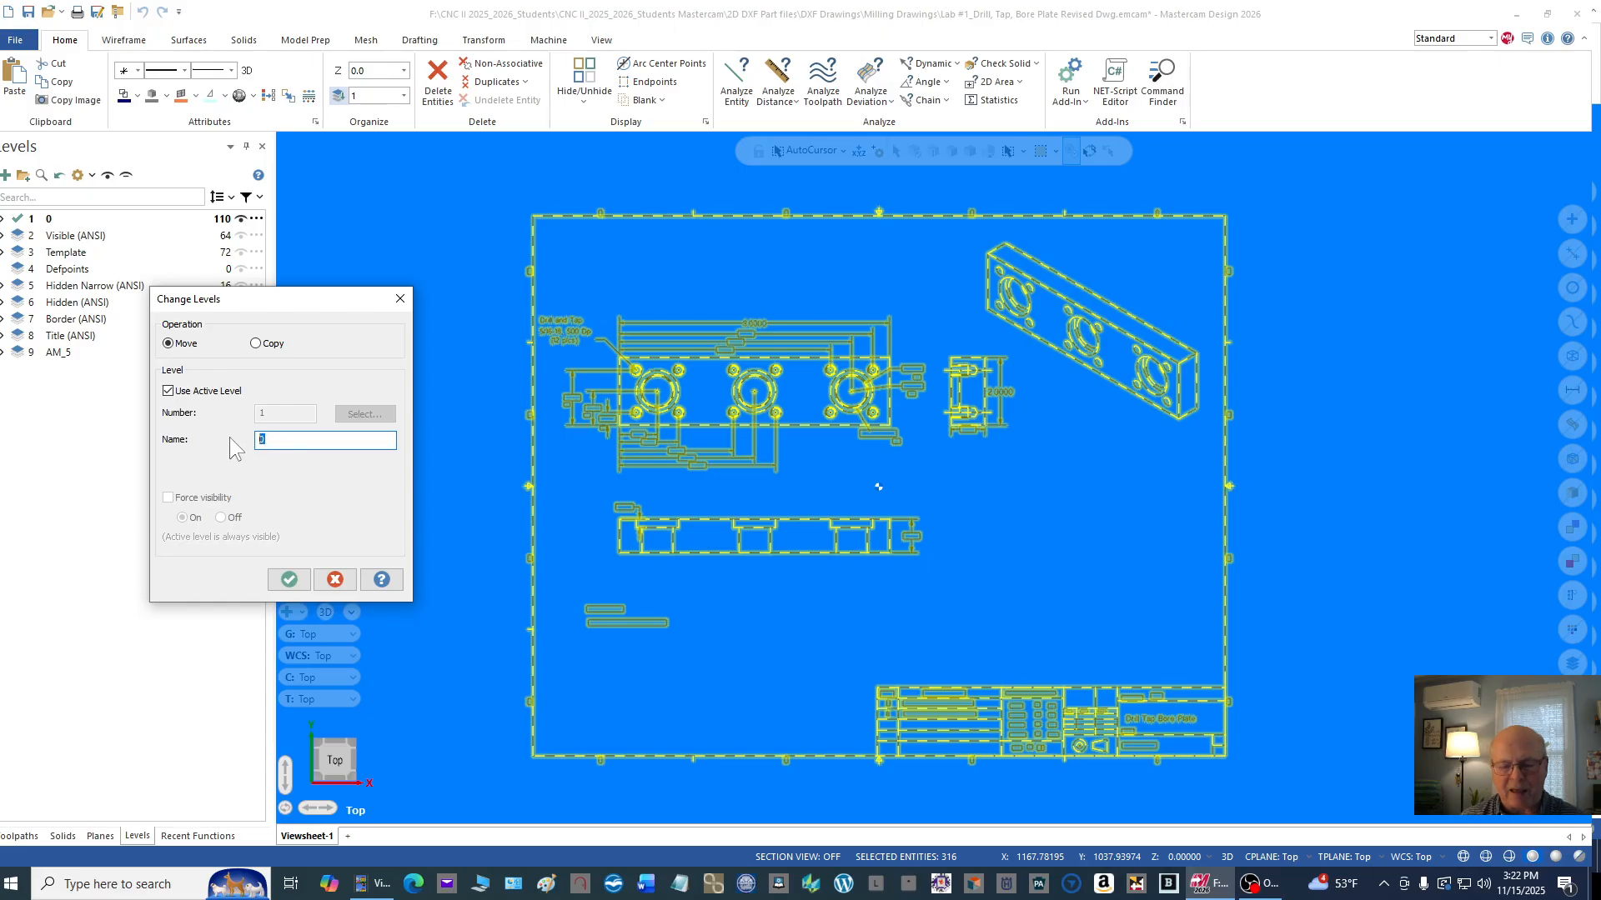
pyautogui.write('Ge')
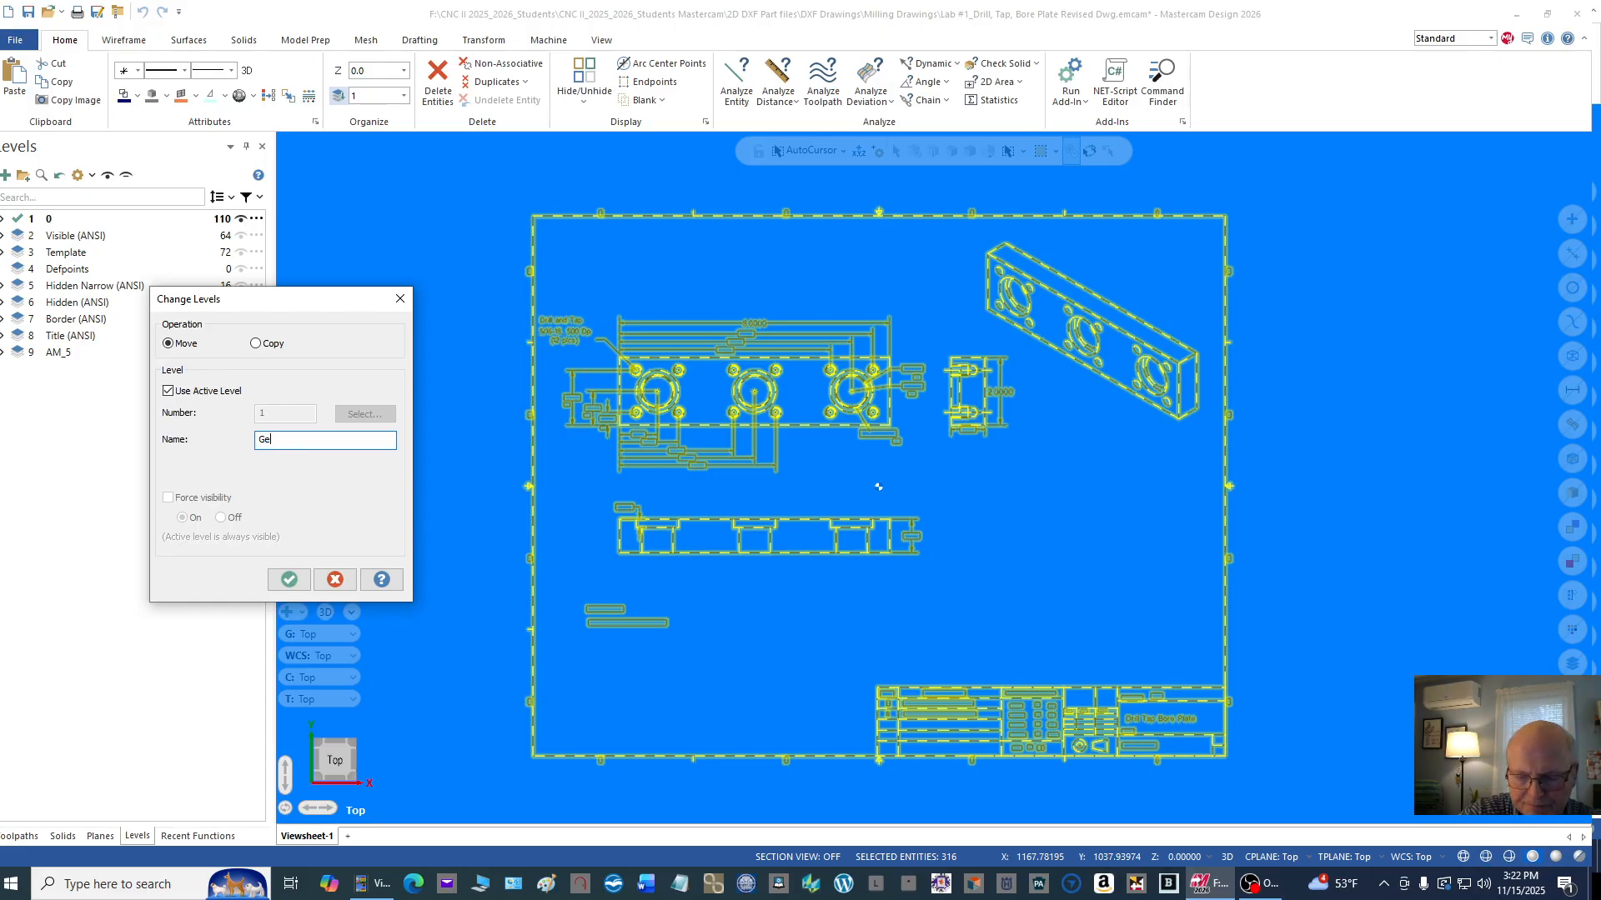
pyautogui.write('ome')
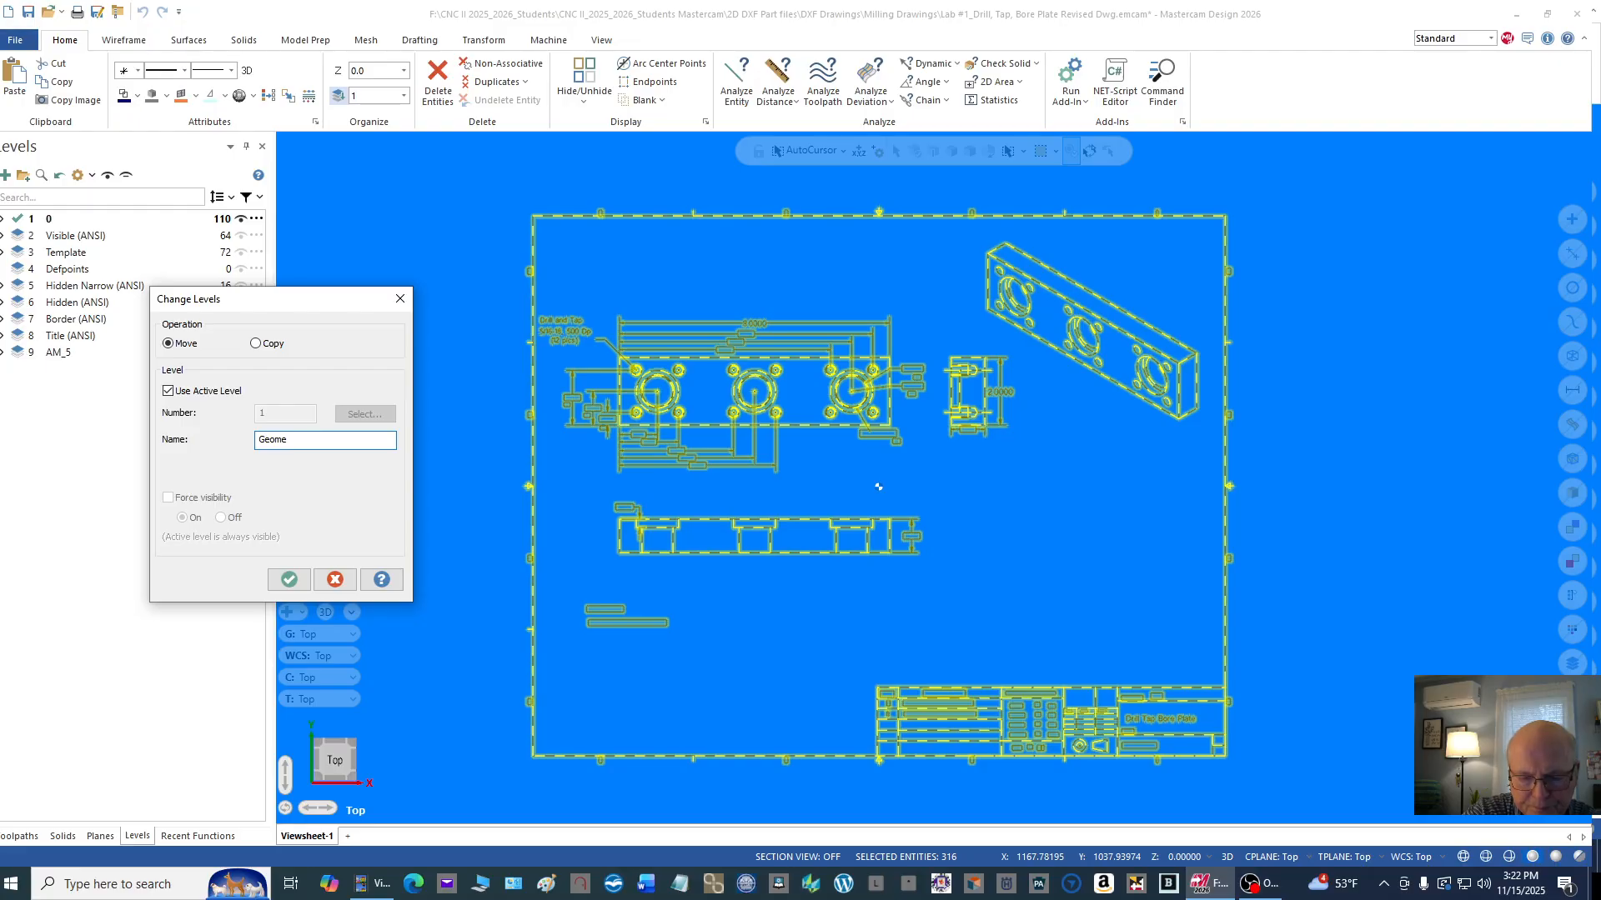
pyautogui.write('try')
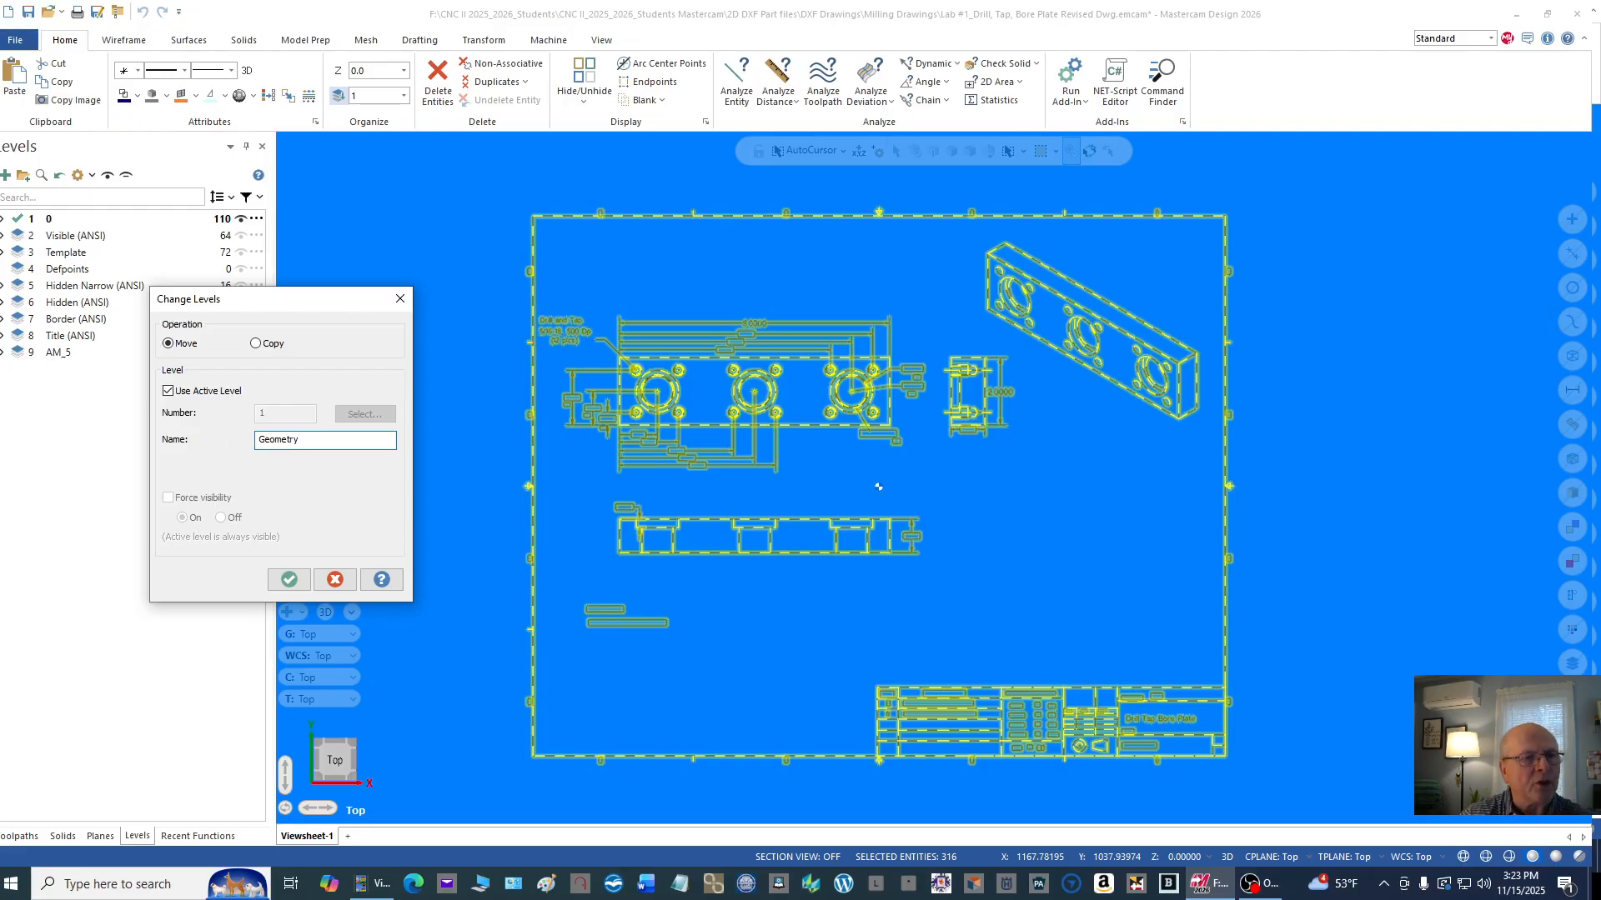
pyautogui.click(166, 390)
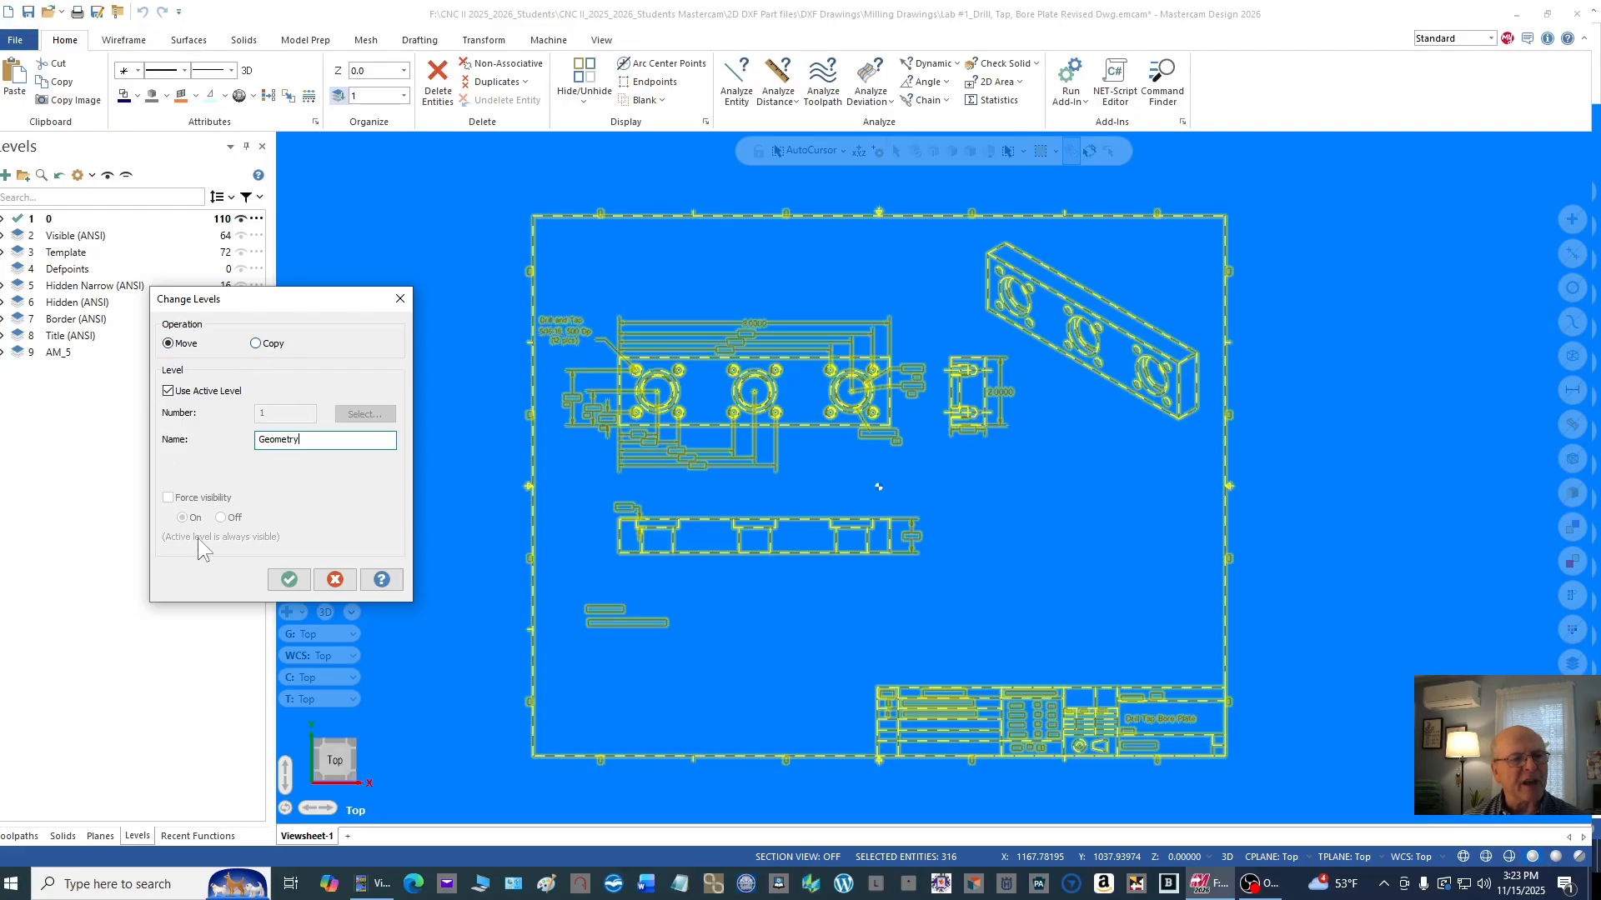
pyautogui.click(290, 580)
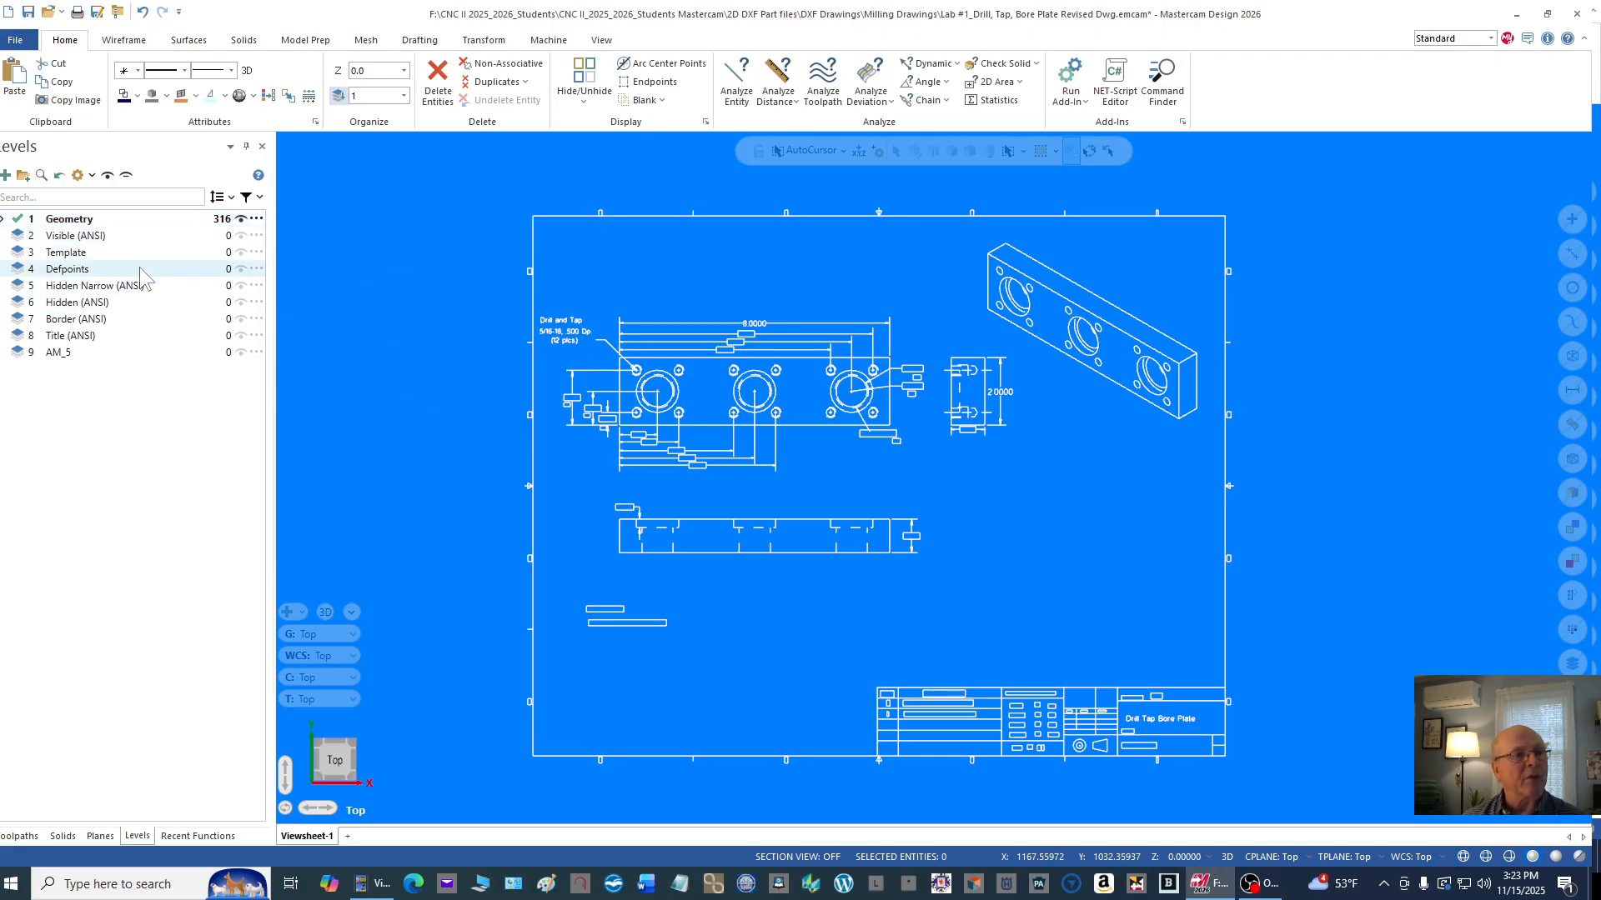
# Step: Make level 2, Visible (ANSI), the active level and rename it Dimensions
pyautogui.click(92, 236)
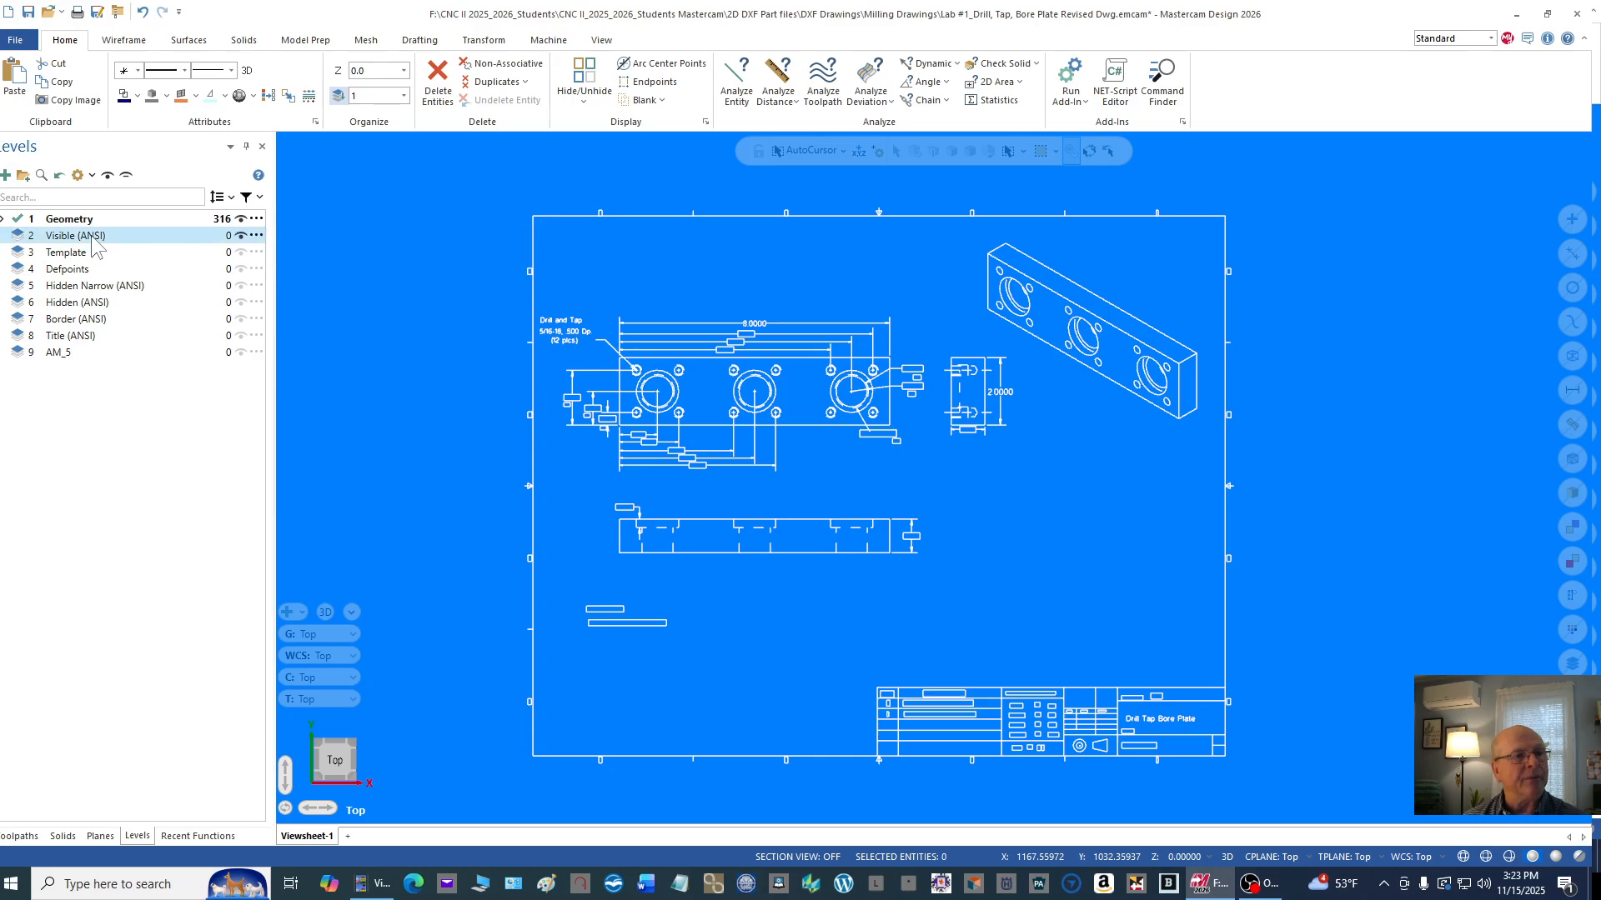
pyautogui.click(22, 236)
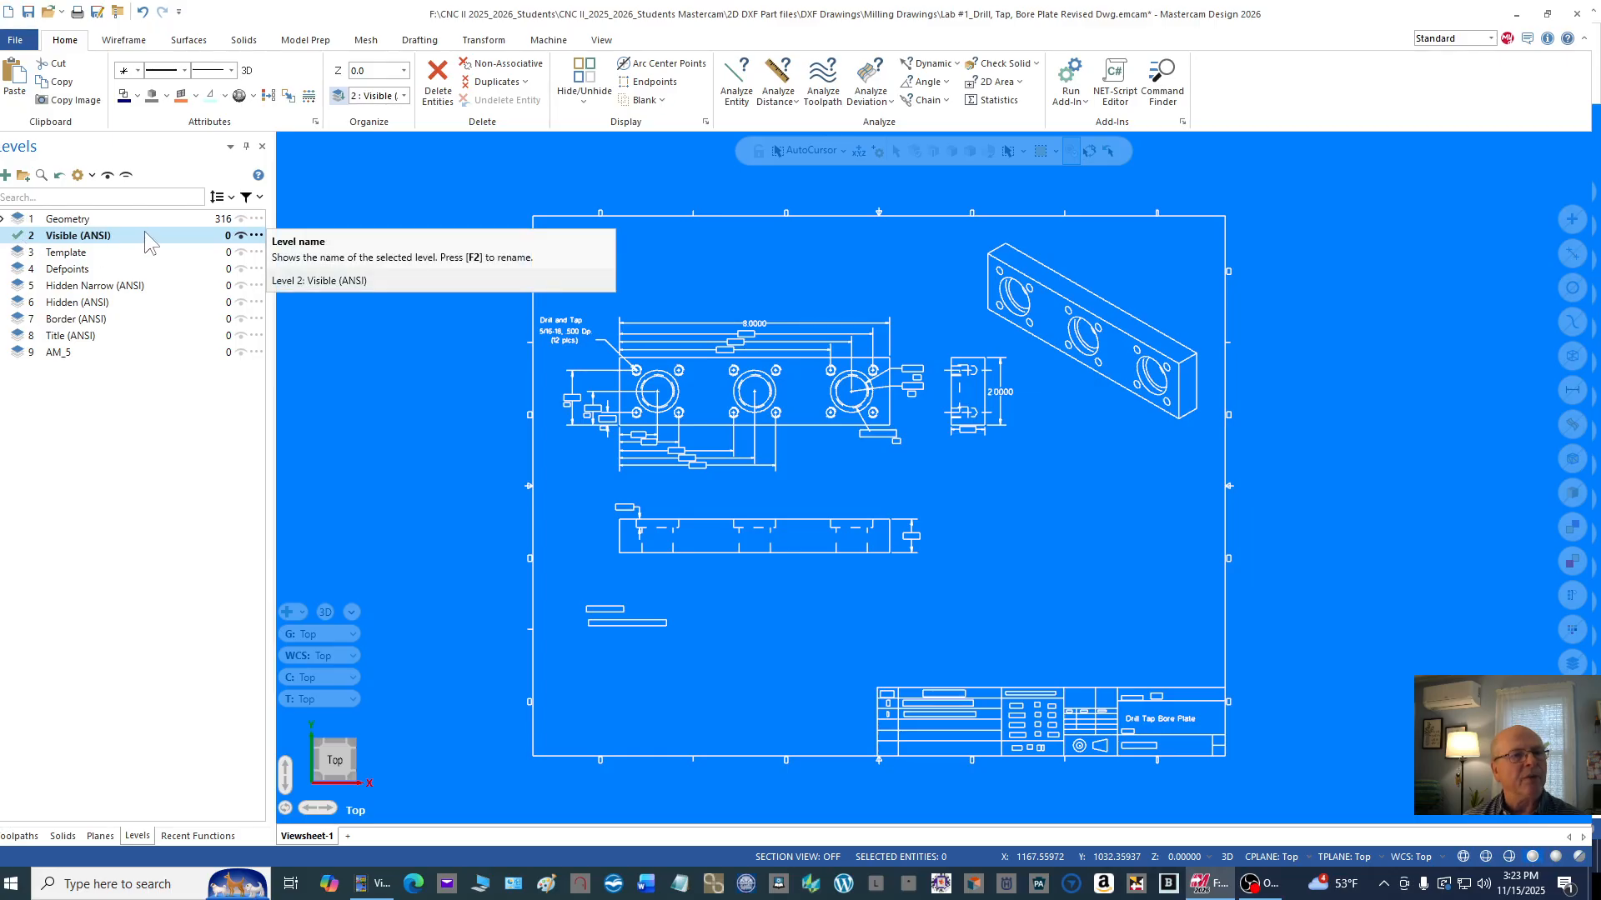
pyautogui.click(257, 236)
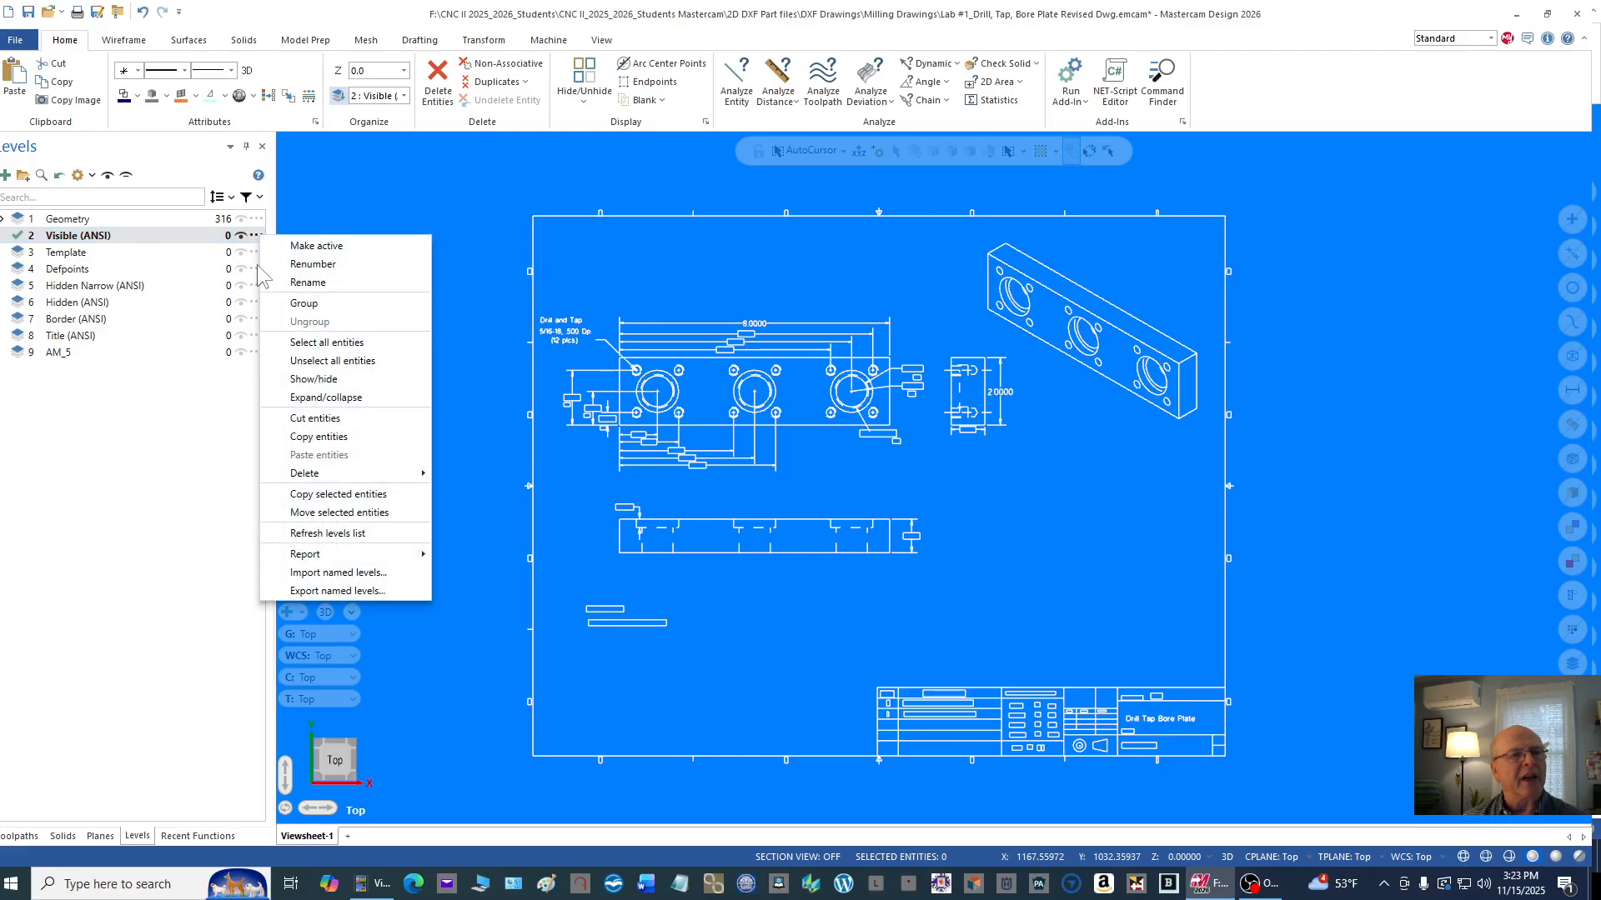
pyautogui.click(308, 283)
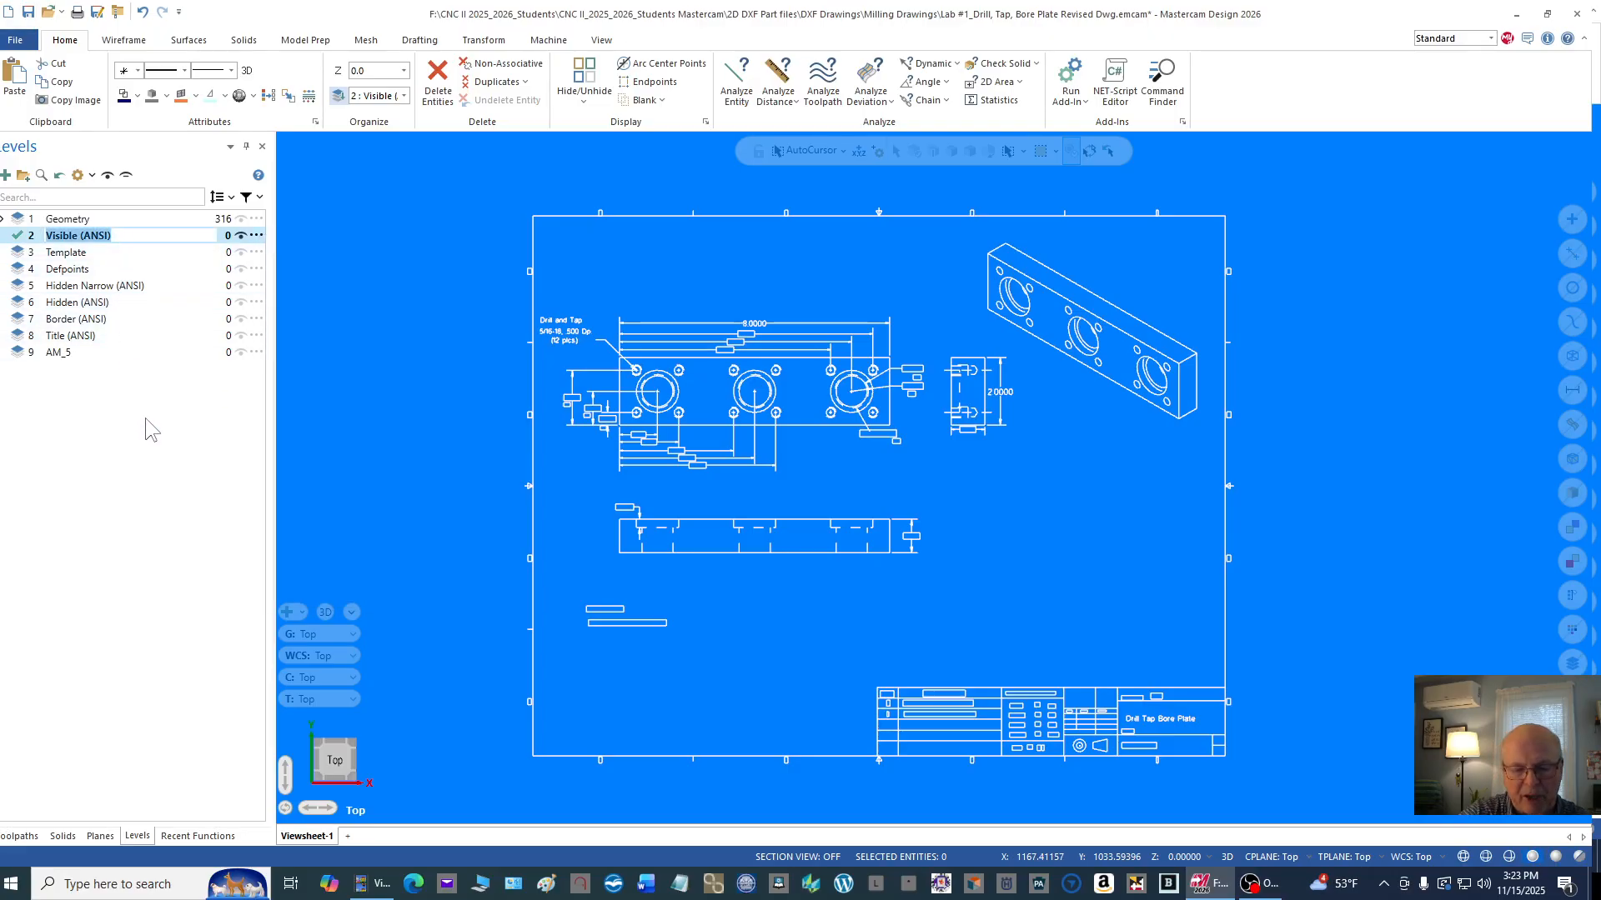
pyautogui.write('Dim')
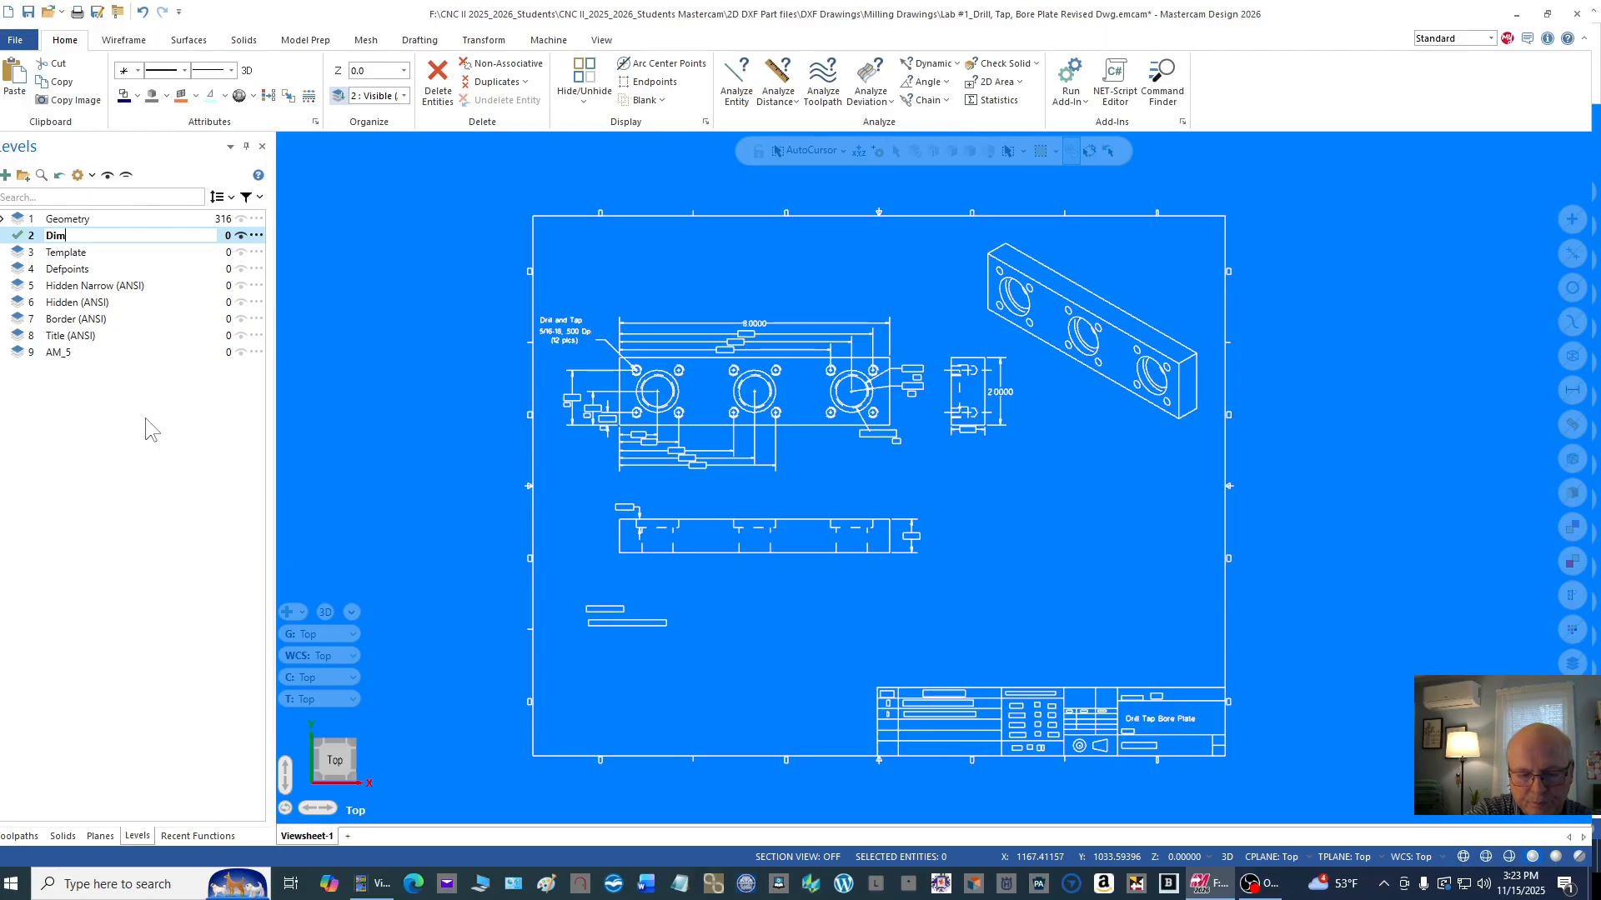
pyautogui.write('ensio')
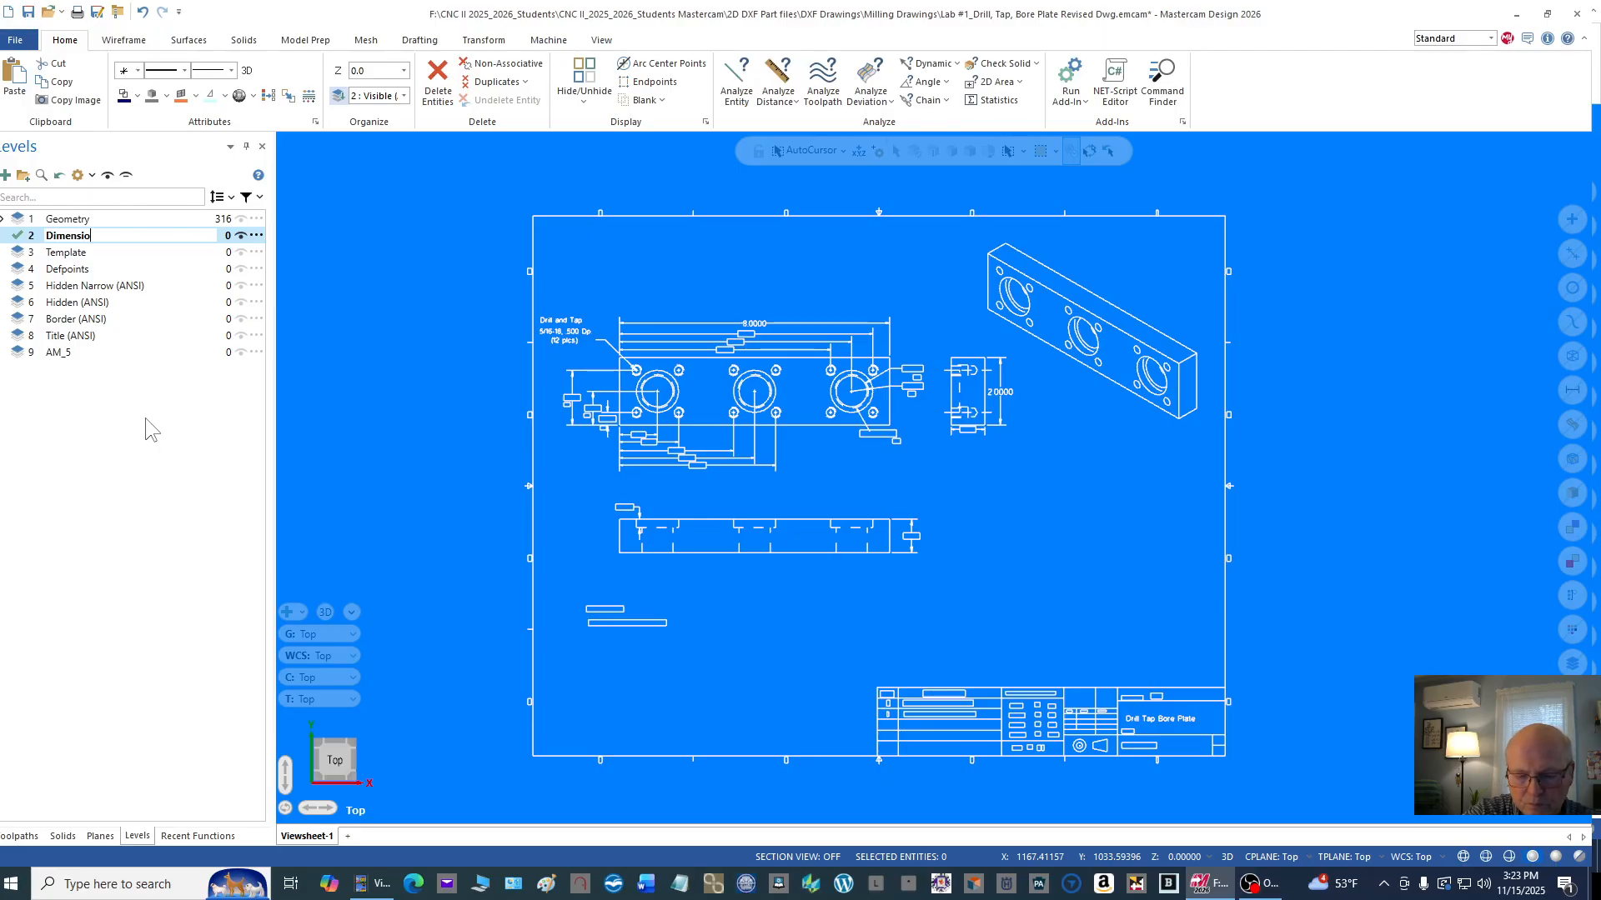
pyautogui.write('ns')
pyautogui.press('Return')
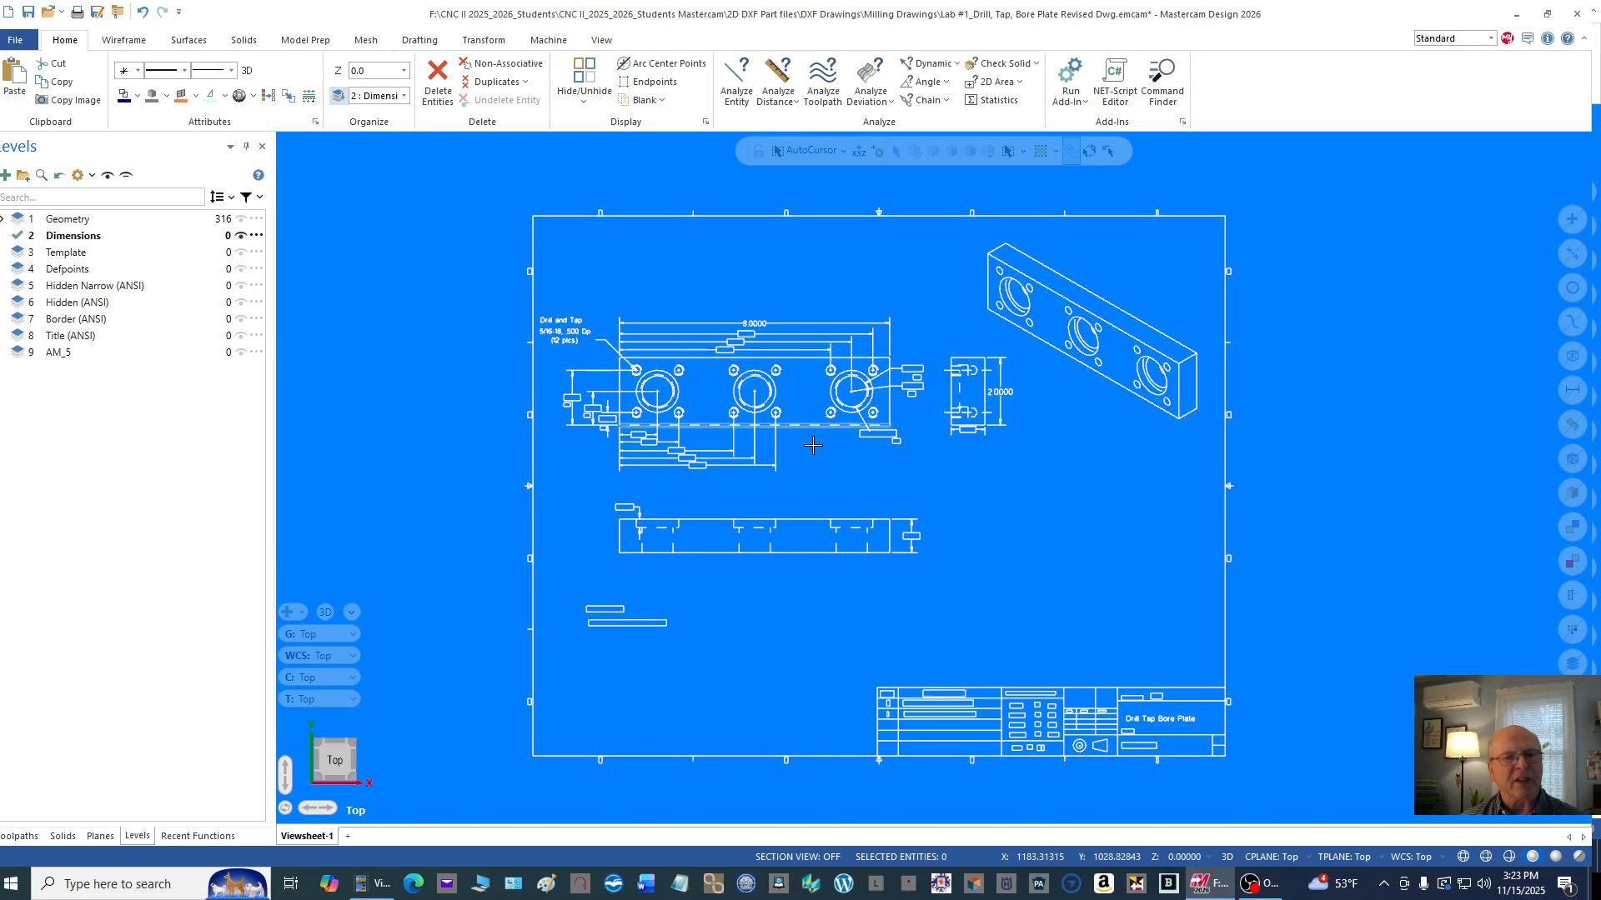
pyautogui.scroll(2, 813, 446)
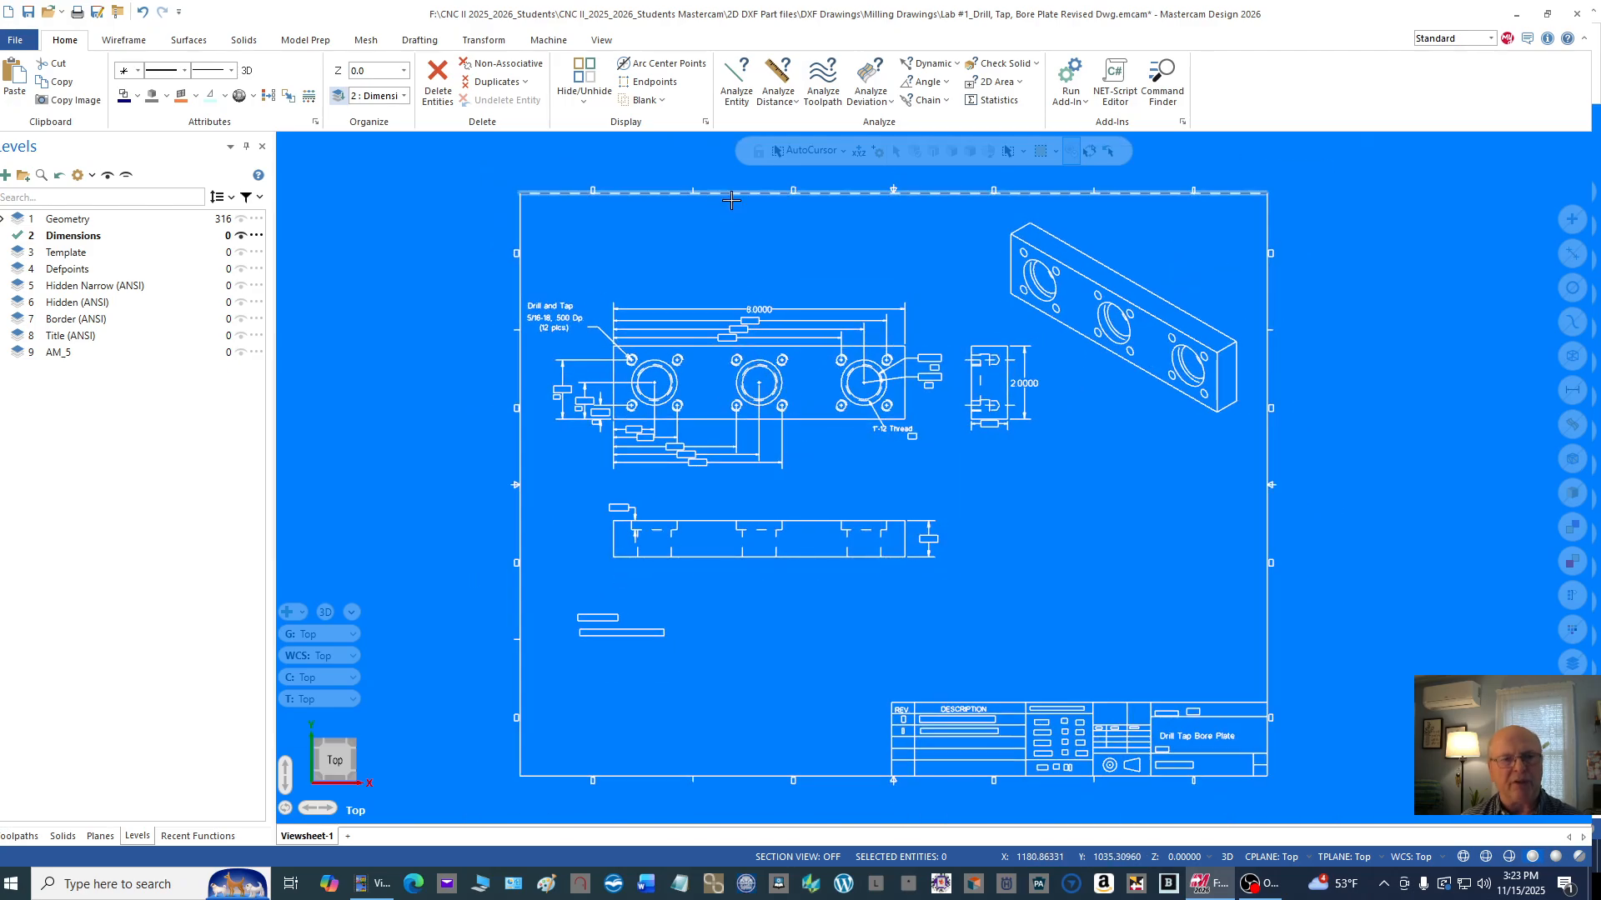
pyautogui.scroll(1, 679, 221)
pyautogui.scroll(2, 679, 329)
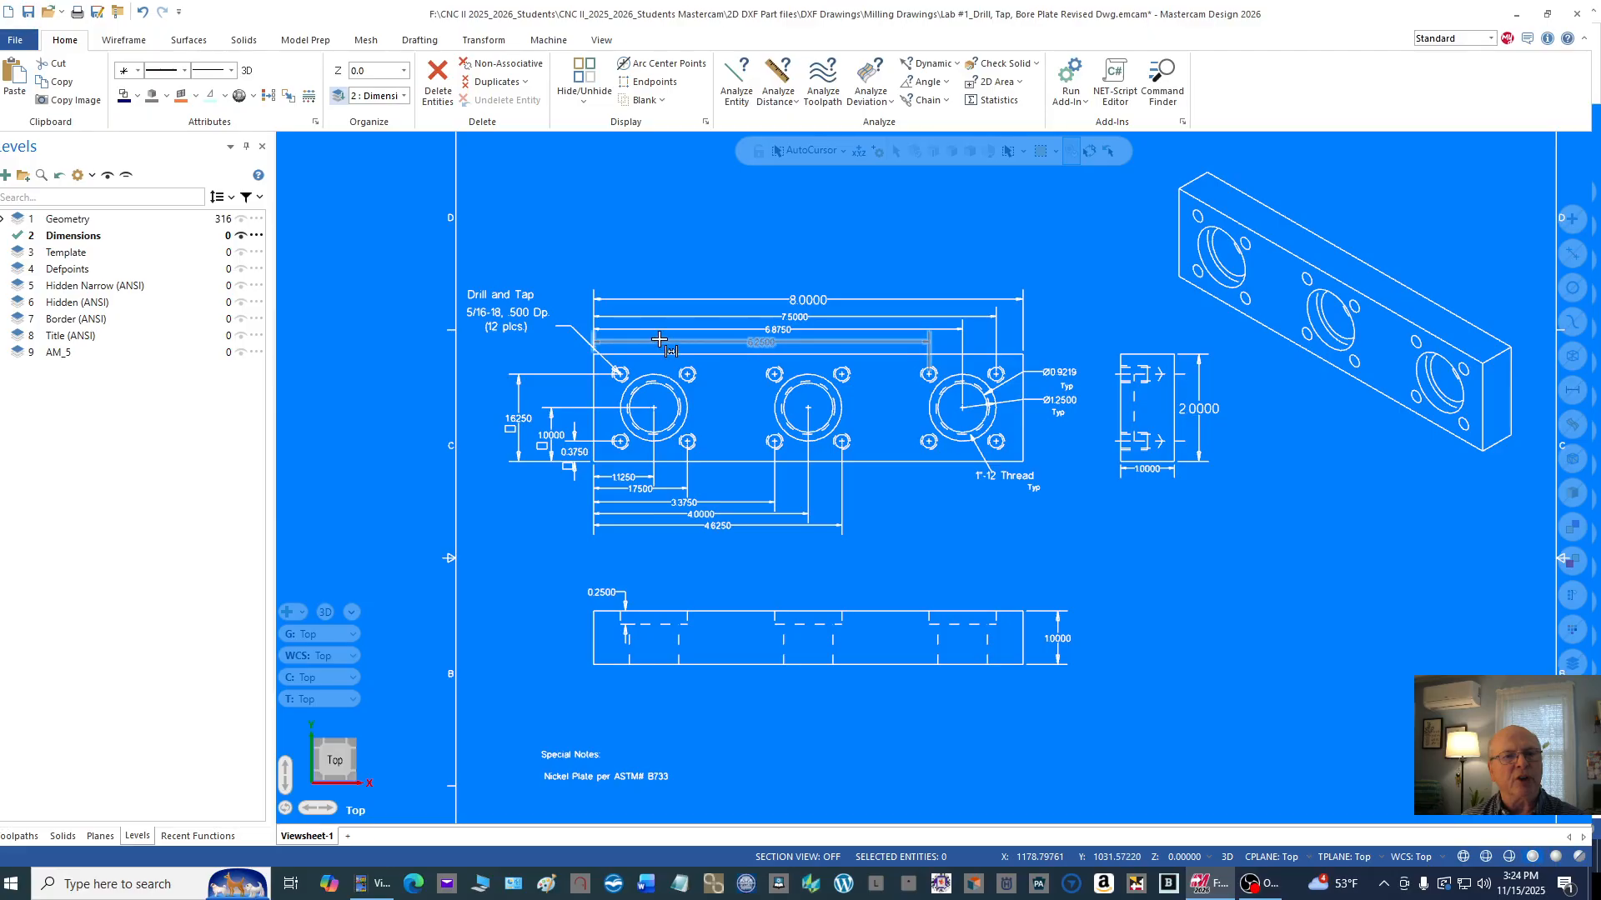
pyautogui.scroll(-2, 658, 337)
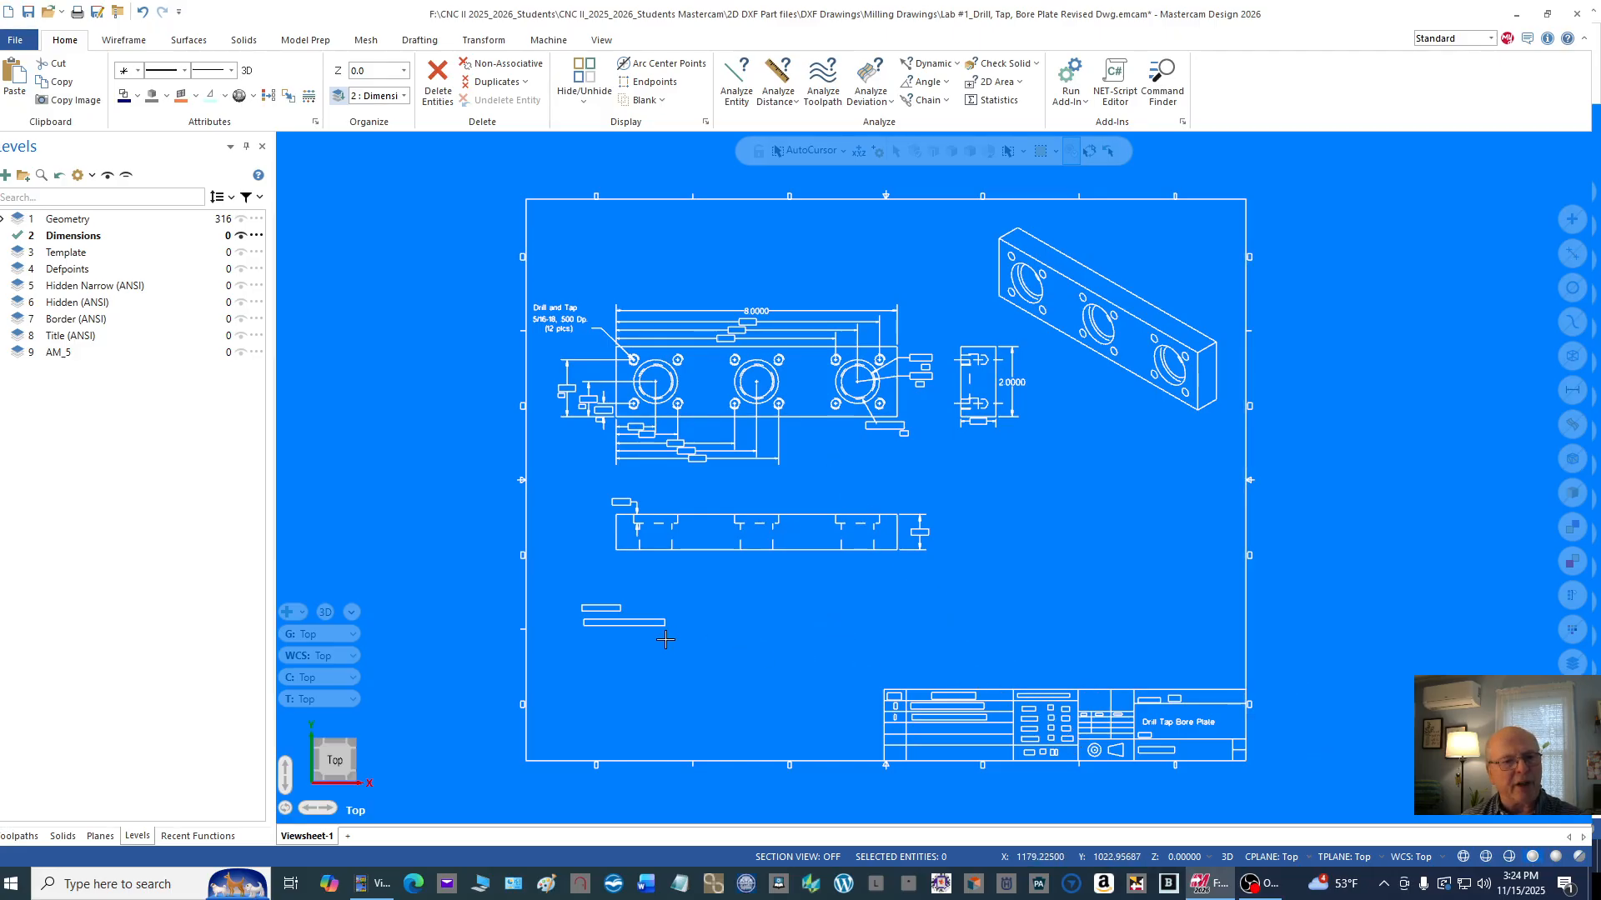
# Step: Select the title block, the special notes and all four sides of the drawing border with their zone marks
pyautogui.moveTo(481, 581)
pyautogui.mouseDown()
pyautogui.moveTo(704, 679)
pyautogui.moveTo(1098, 800)
pyautogui.moveTo(1295, 813)
pyautogui.mouseUp()
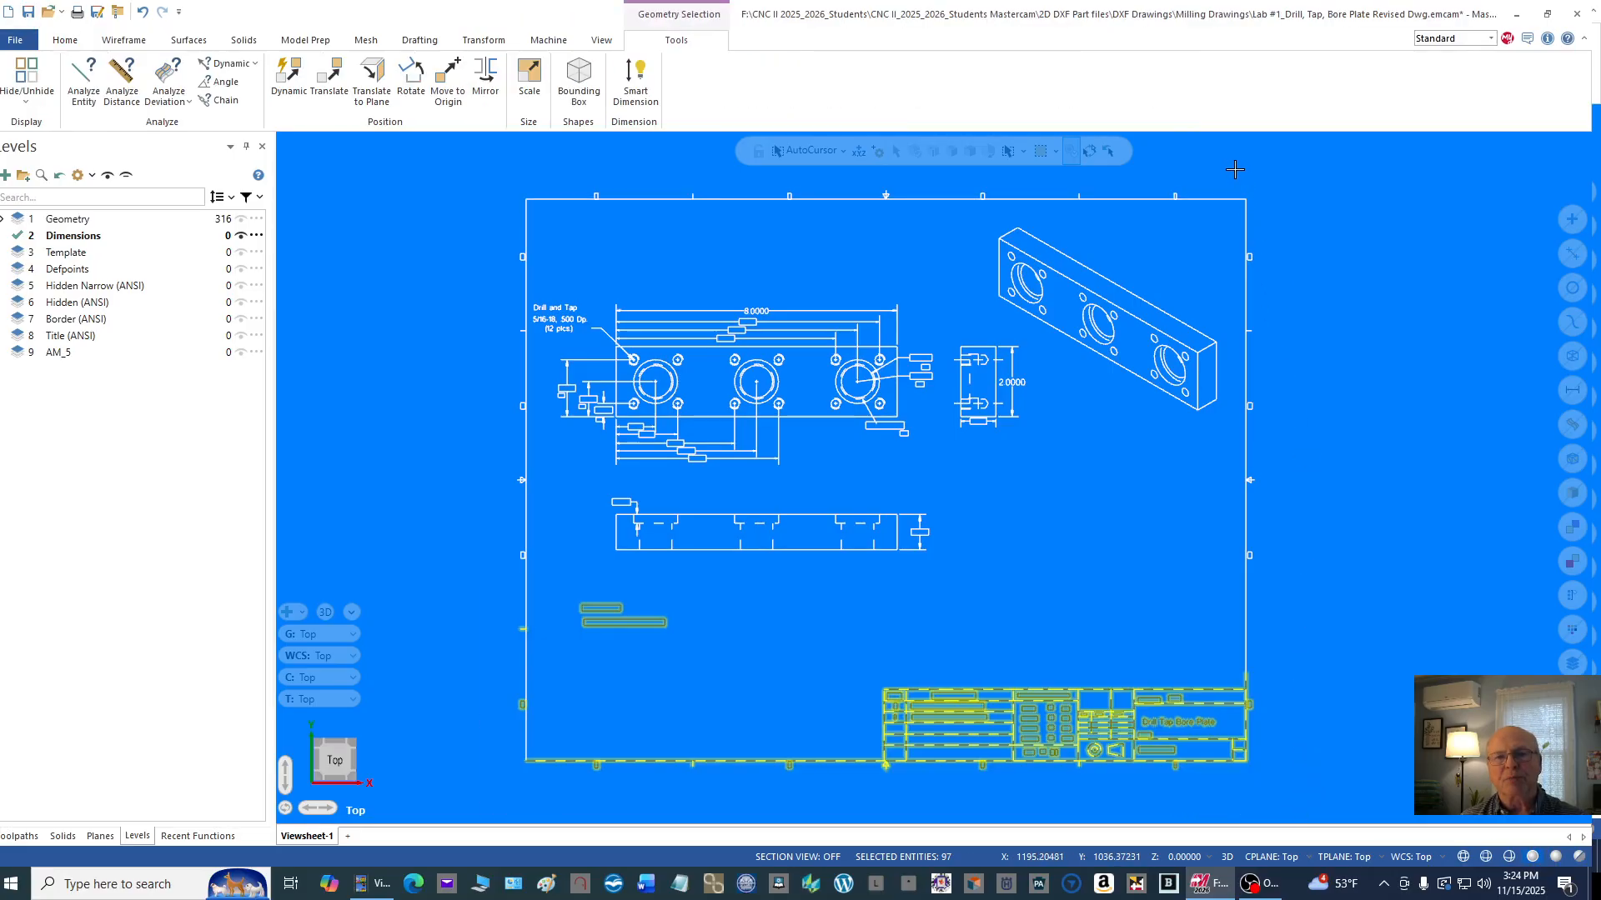
pyautogui.moveTo(1235, 169); pyautogui.dragTo(1274, 764)
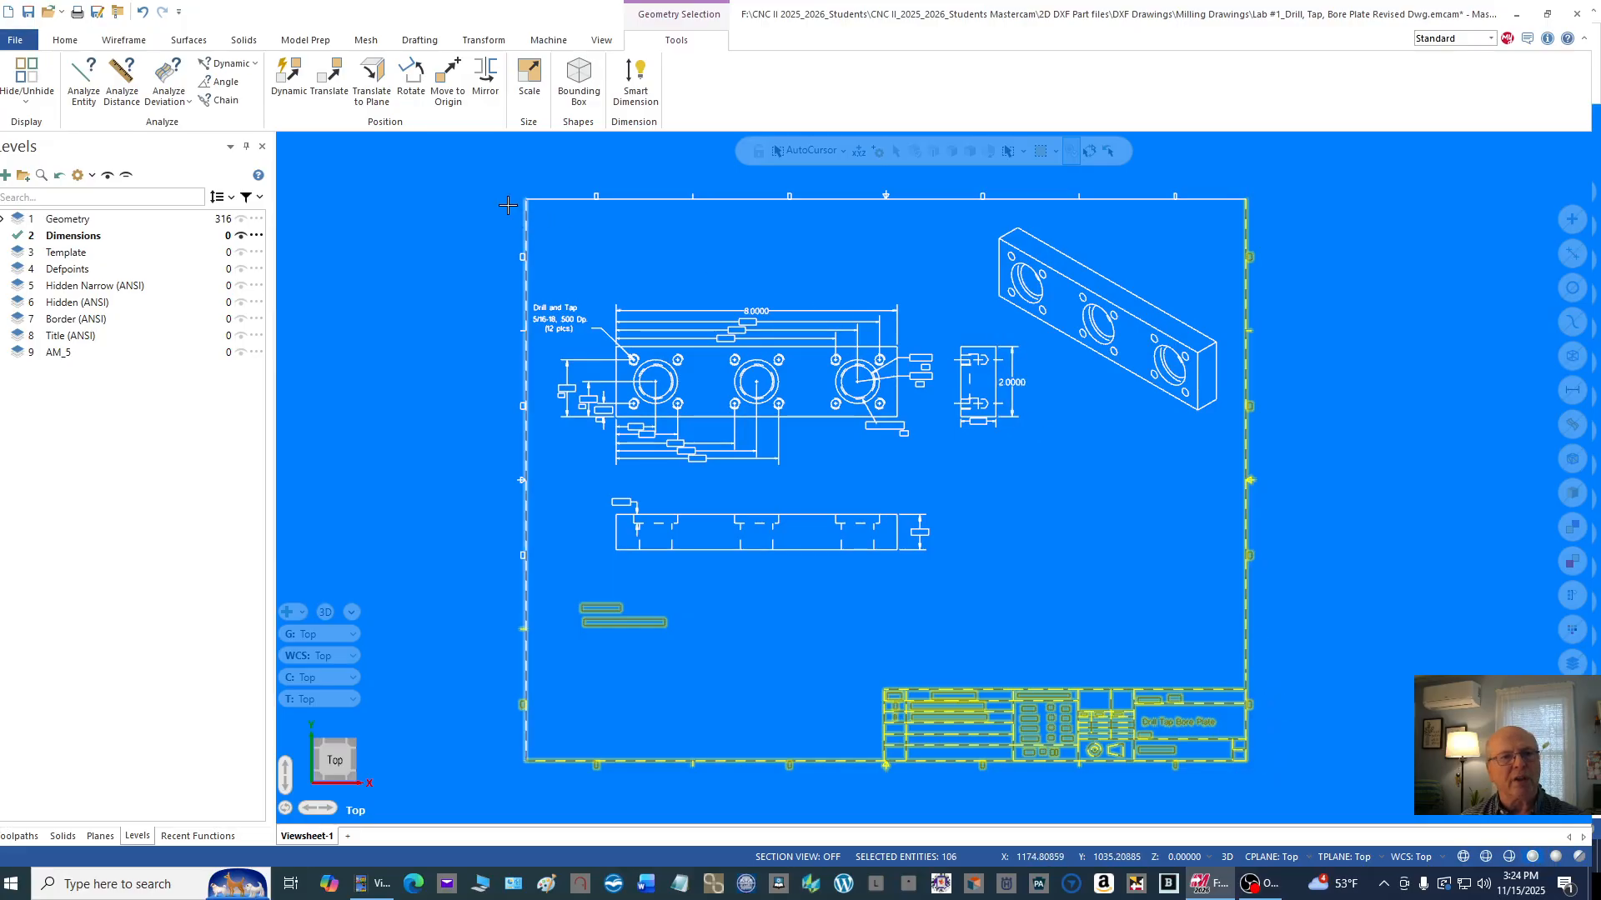
pyautogui.moveTo(497, 176); pyautogui.dragTo(1257, 214)
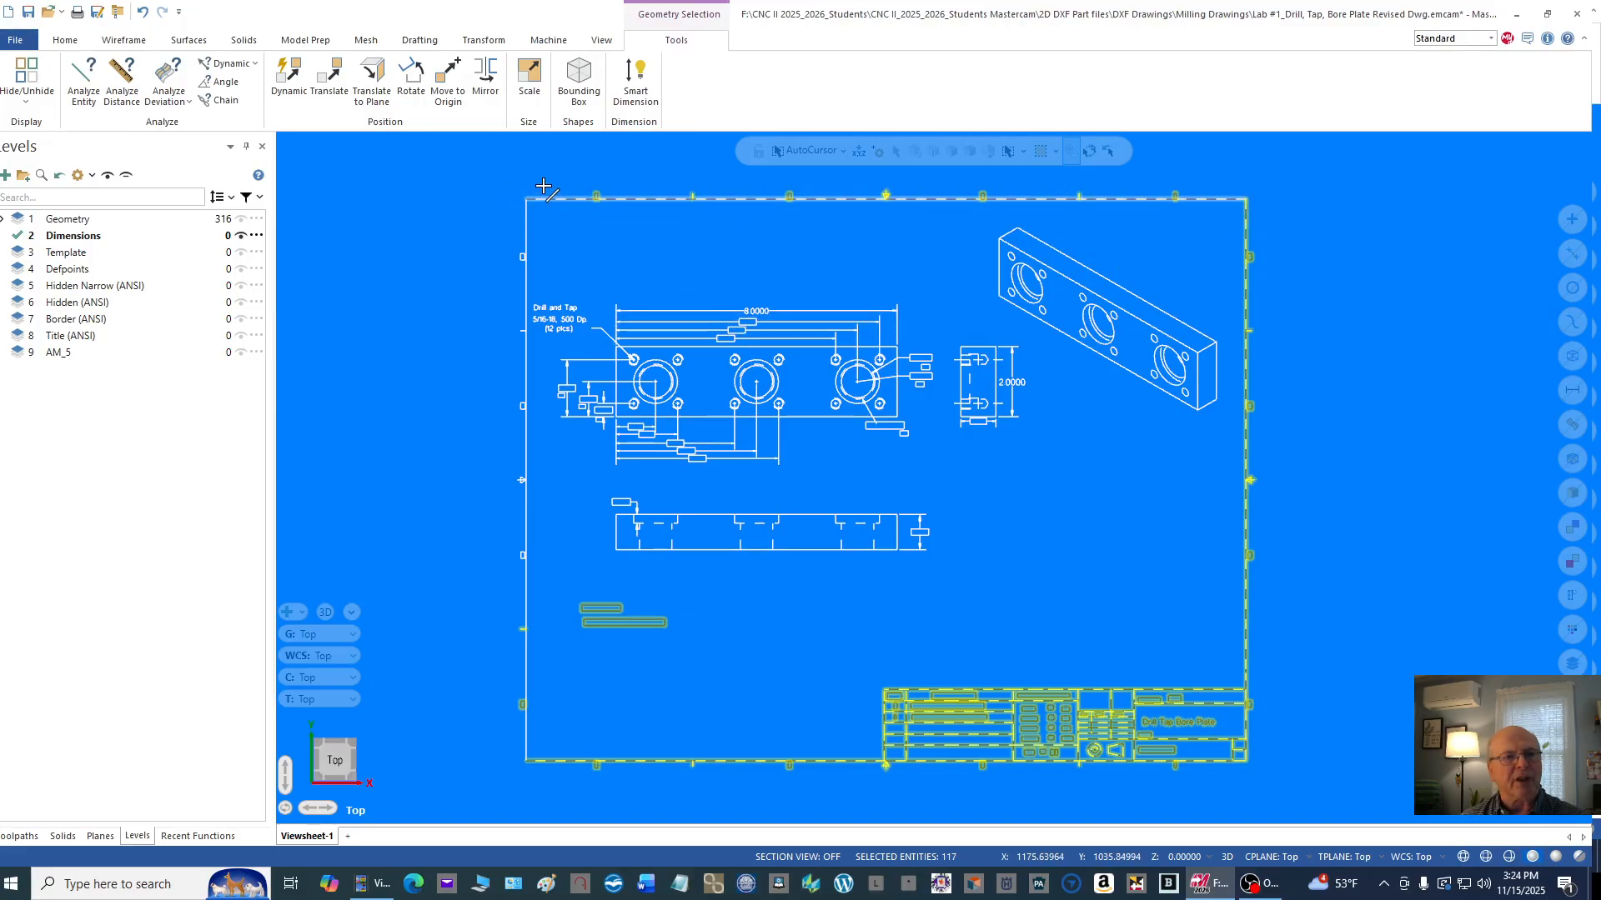
pyautogui.moveTo(503, 174); pyautogui.dragTo(533, 762)
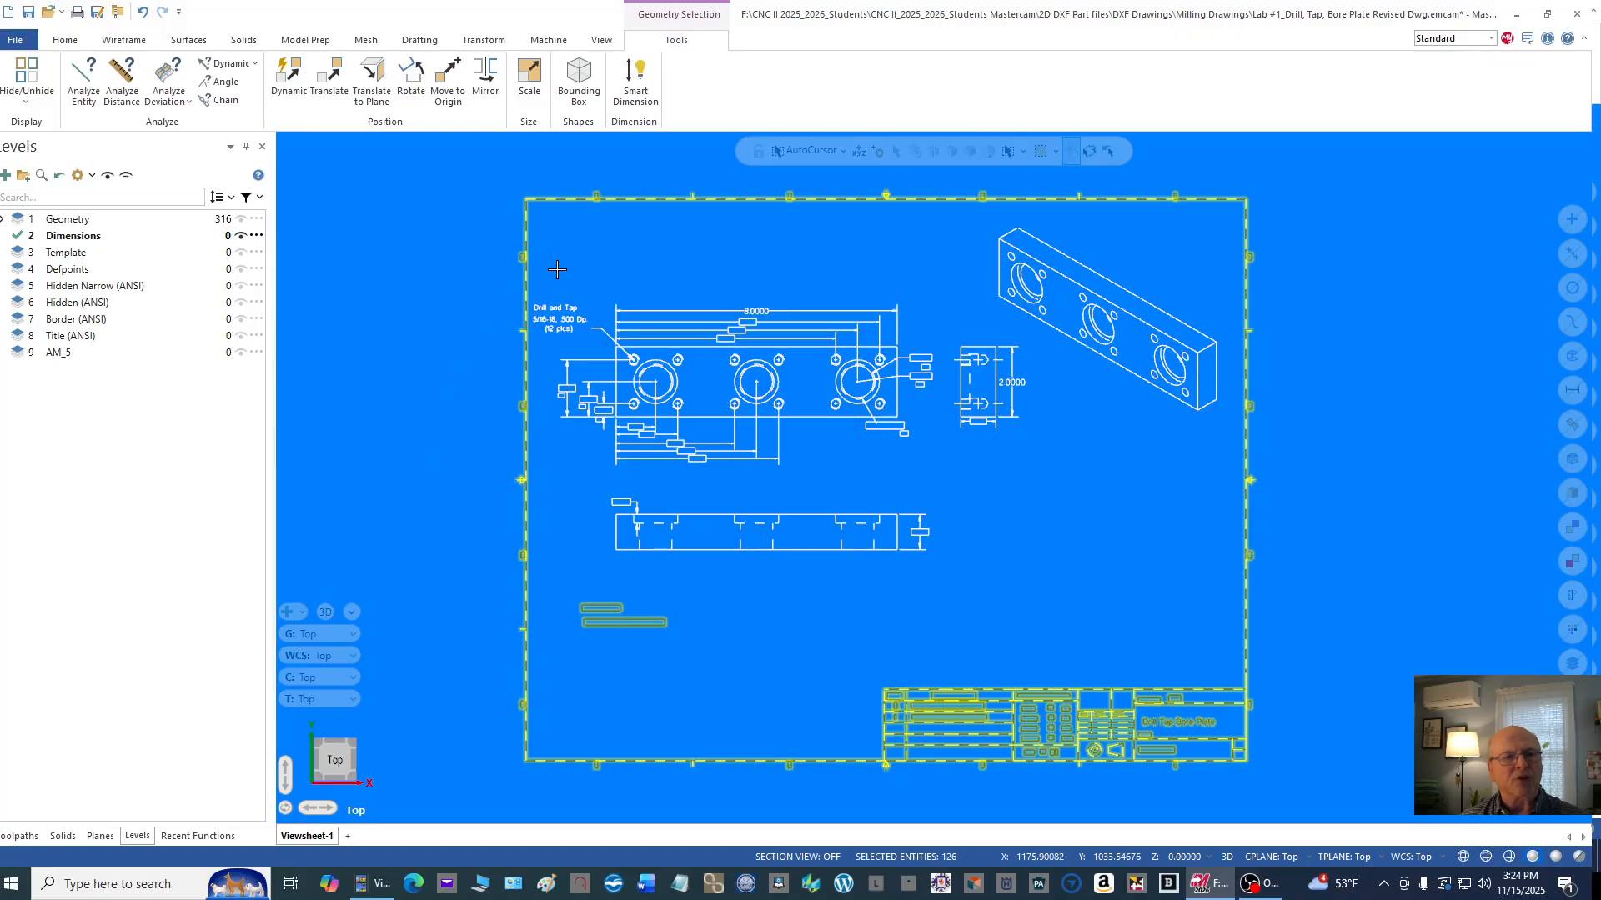
# Step: Add the three-line Drill and Tap 5/16-18 hole note beside the plate's main view to the selection
pyautogui.scroll(2, 556, 269)
pyautogui.moveTo(552, 268)
pyautogui.mouseDown()
pyautogui.moveTo(576, 330)
pyautogui.moveTo(619, 345)
pyautogui.mouseUp()
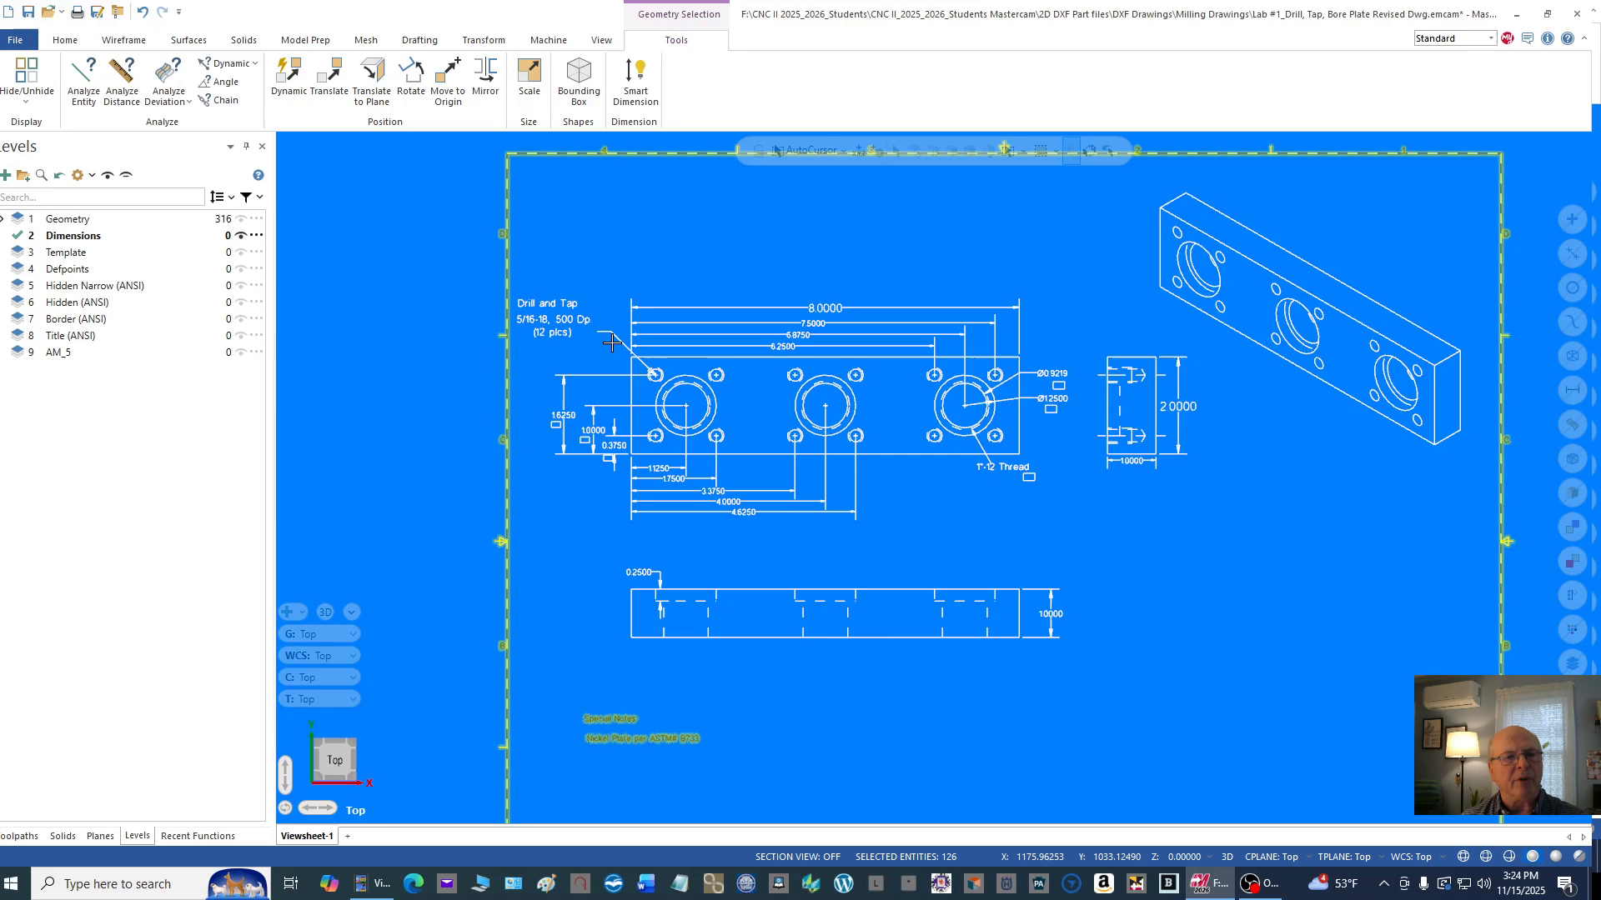
pyautogui.click(551, 319)
pyautogui.click(554, 333)
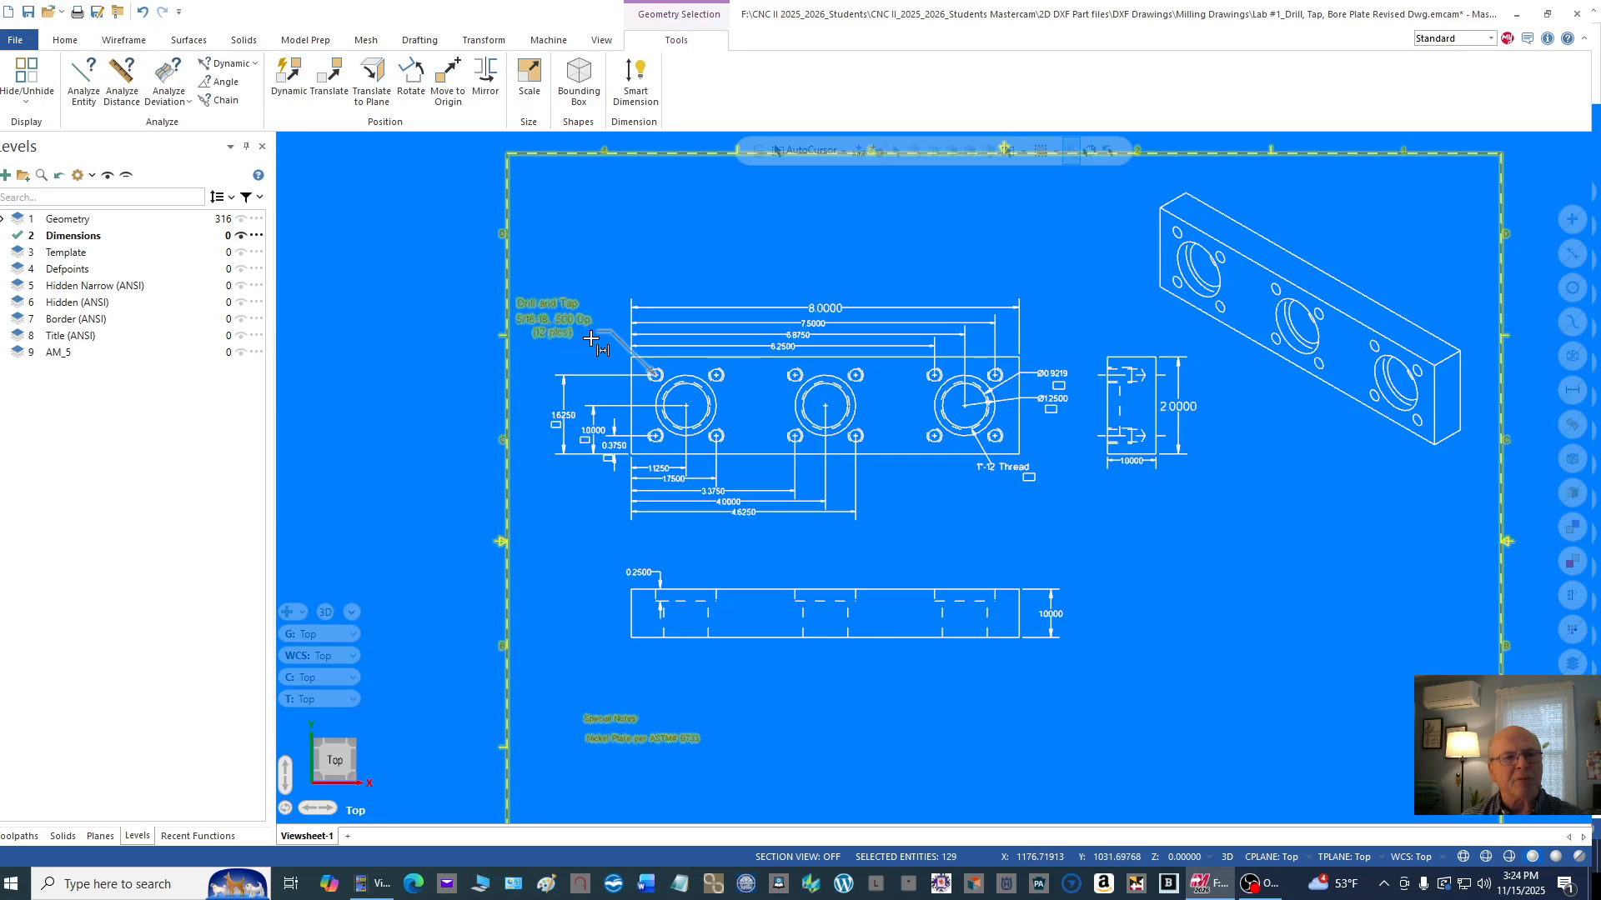
# Step: Add the 8.0000, 7.5000, 6.8750 and 6.2500 horizontal dimensions above the plate's main view to the selection
pyautogui.scroll(2, 590, 334)
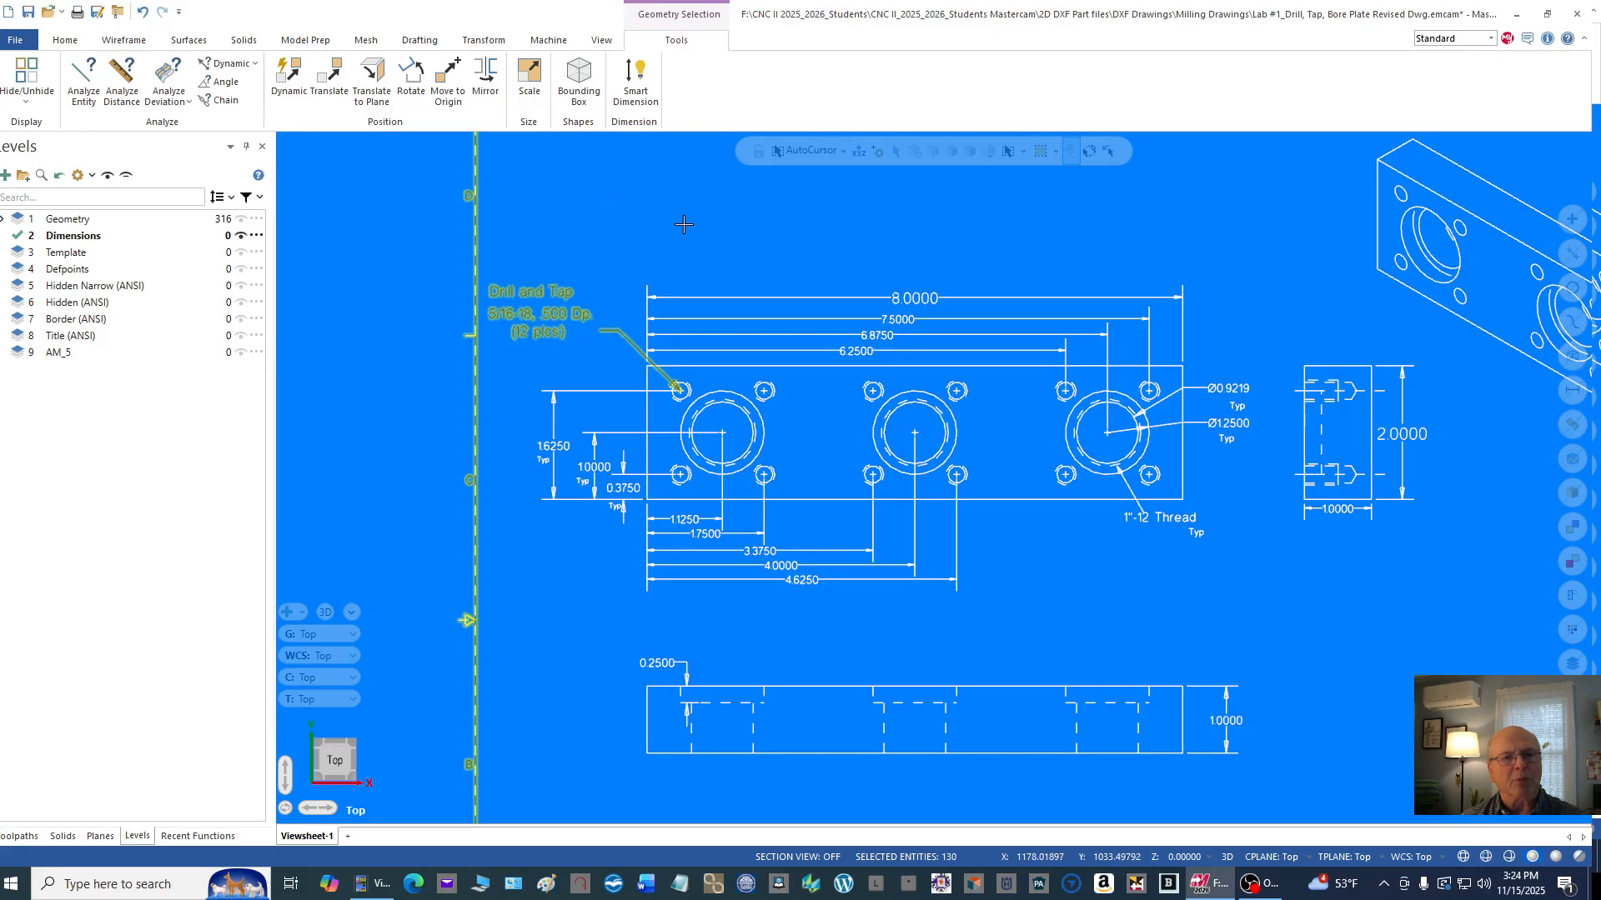
pyautogui.click(875, 298)
pyautogui.scroll(1, 872, 347)
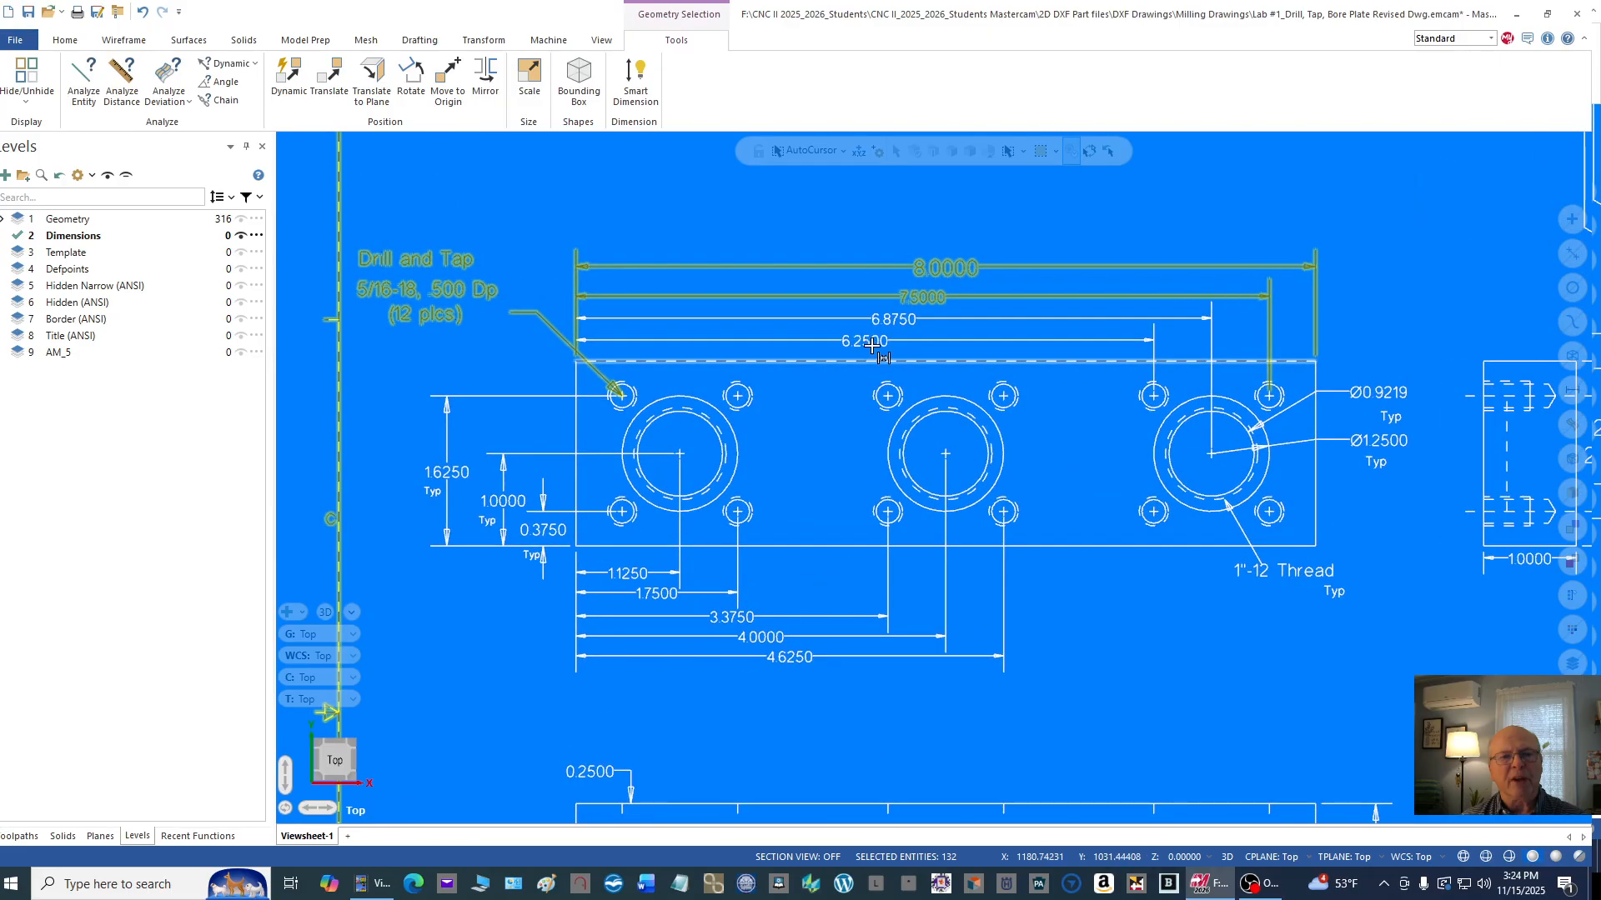
pyautogui.click(897, 320)
pyautogui.click(877, 340)
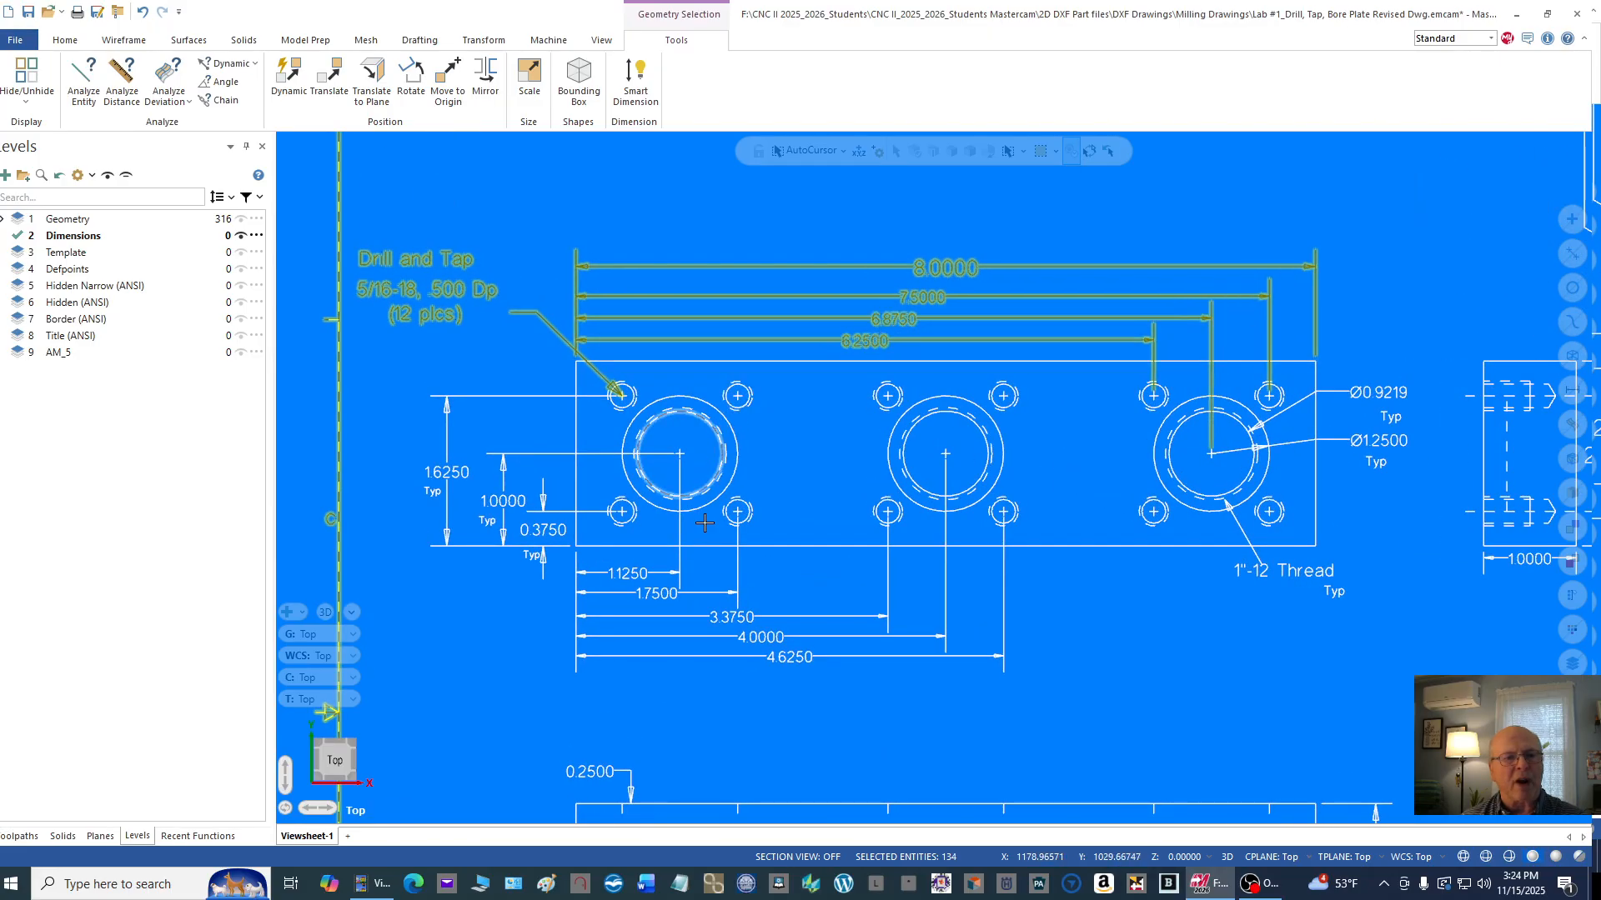
# Step: Add the five horizontal dimensions below the main view and the three vertical dimensions beside it to the selection
pyautogui.click(627, 574)
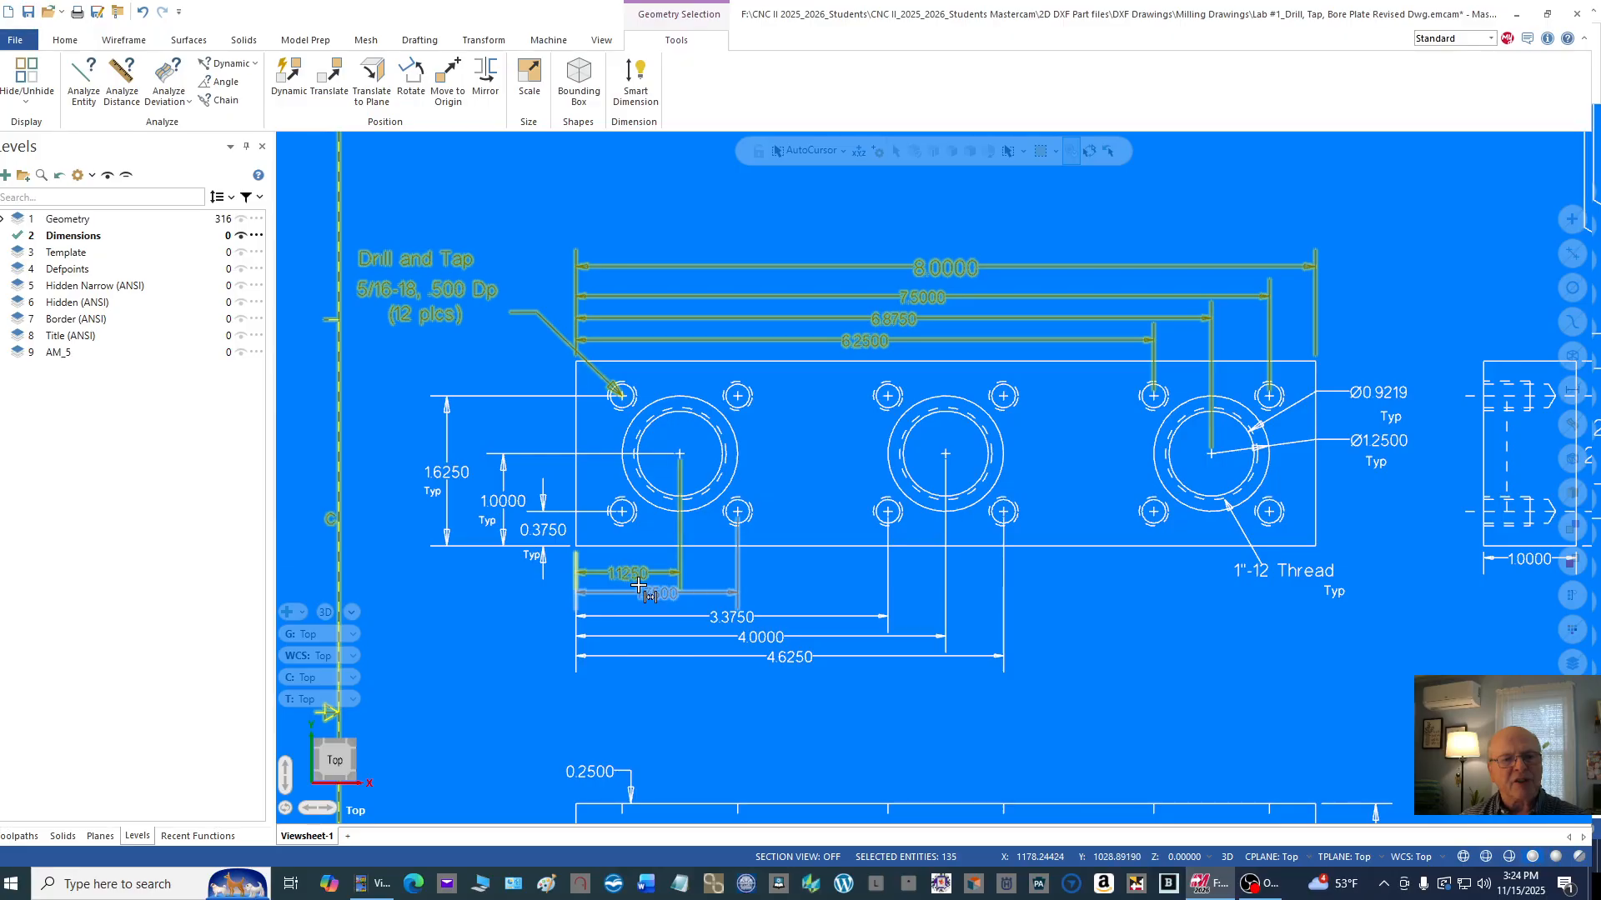
pyautogui.click(646, 592)
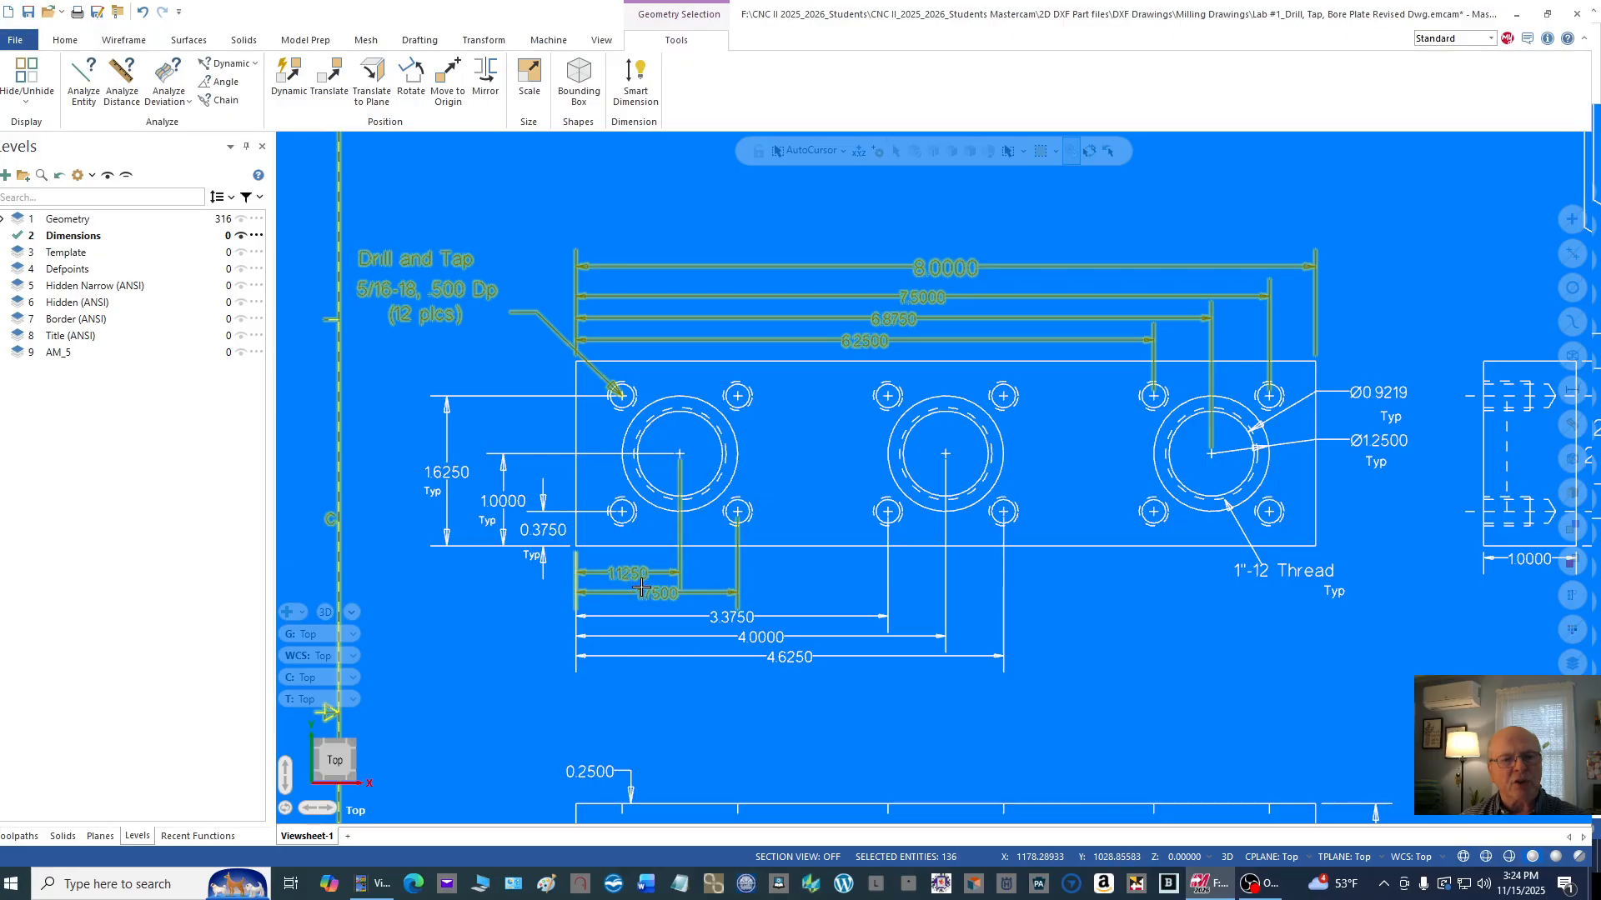
pyautogui.click(735, 617)
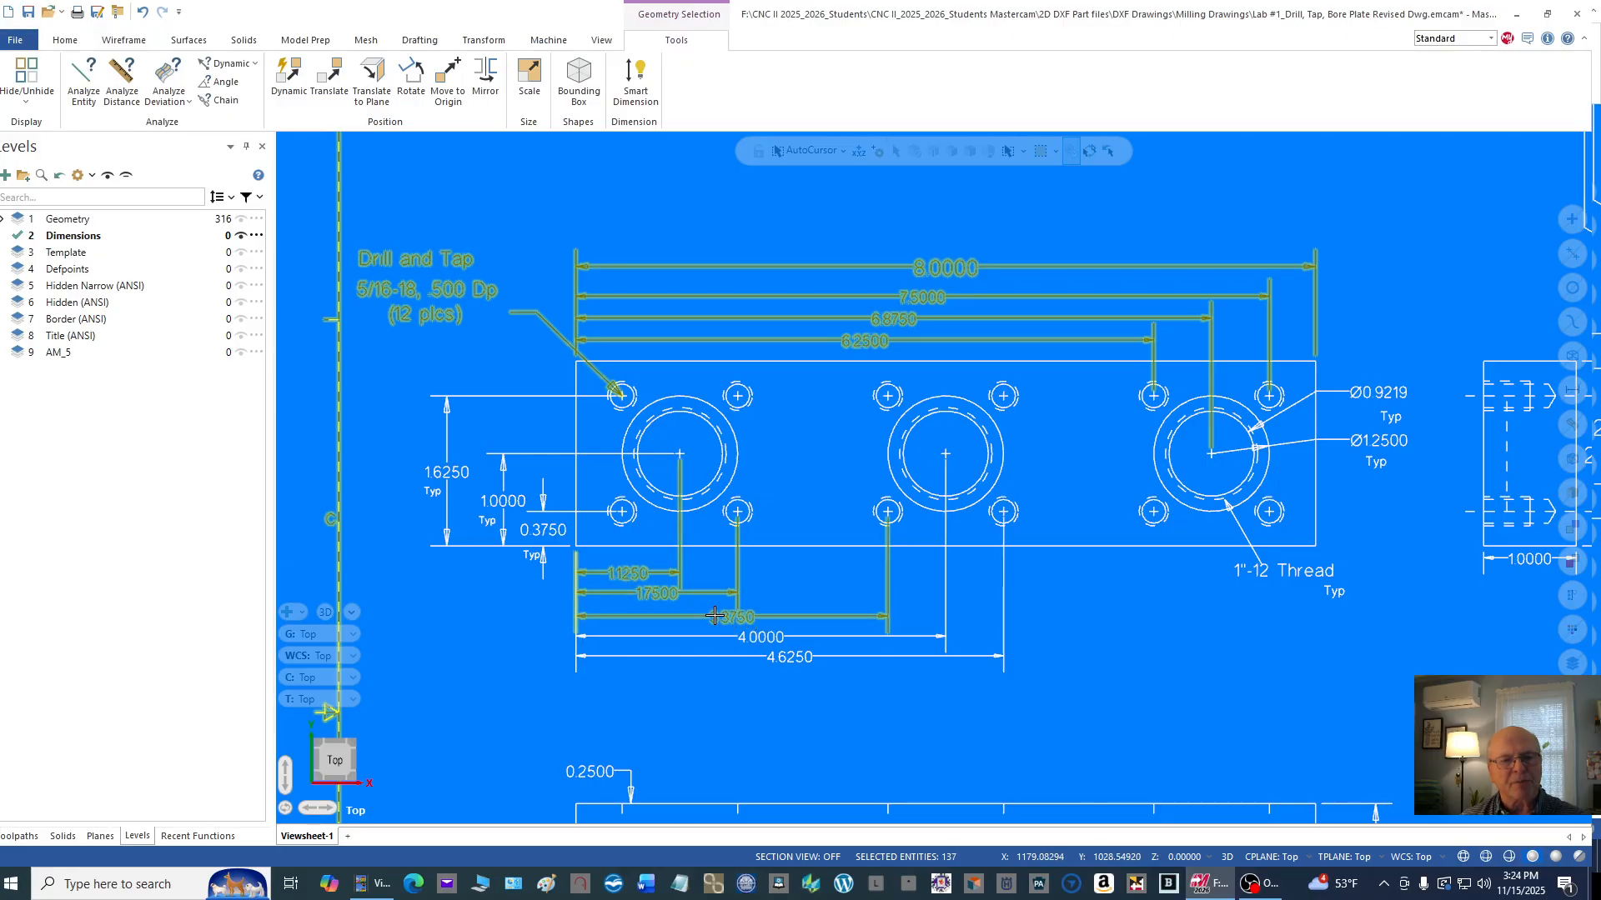
pyautogui.click(753, 636)
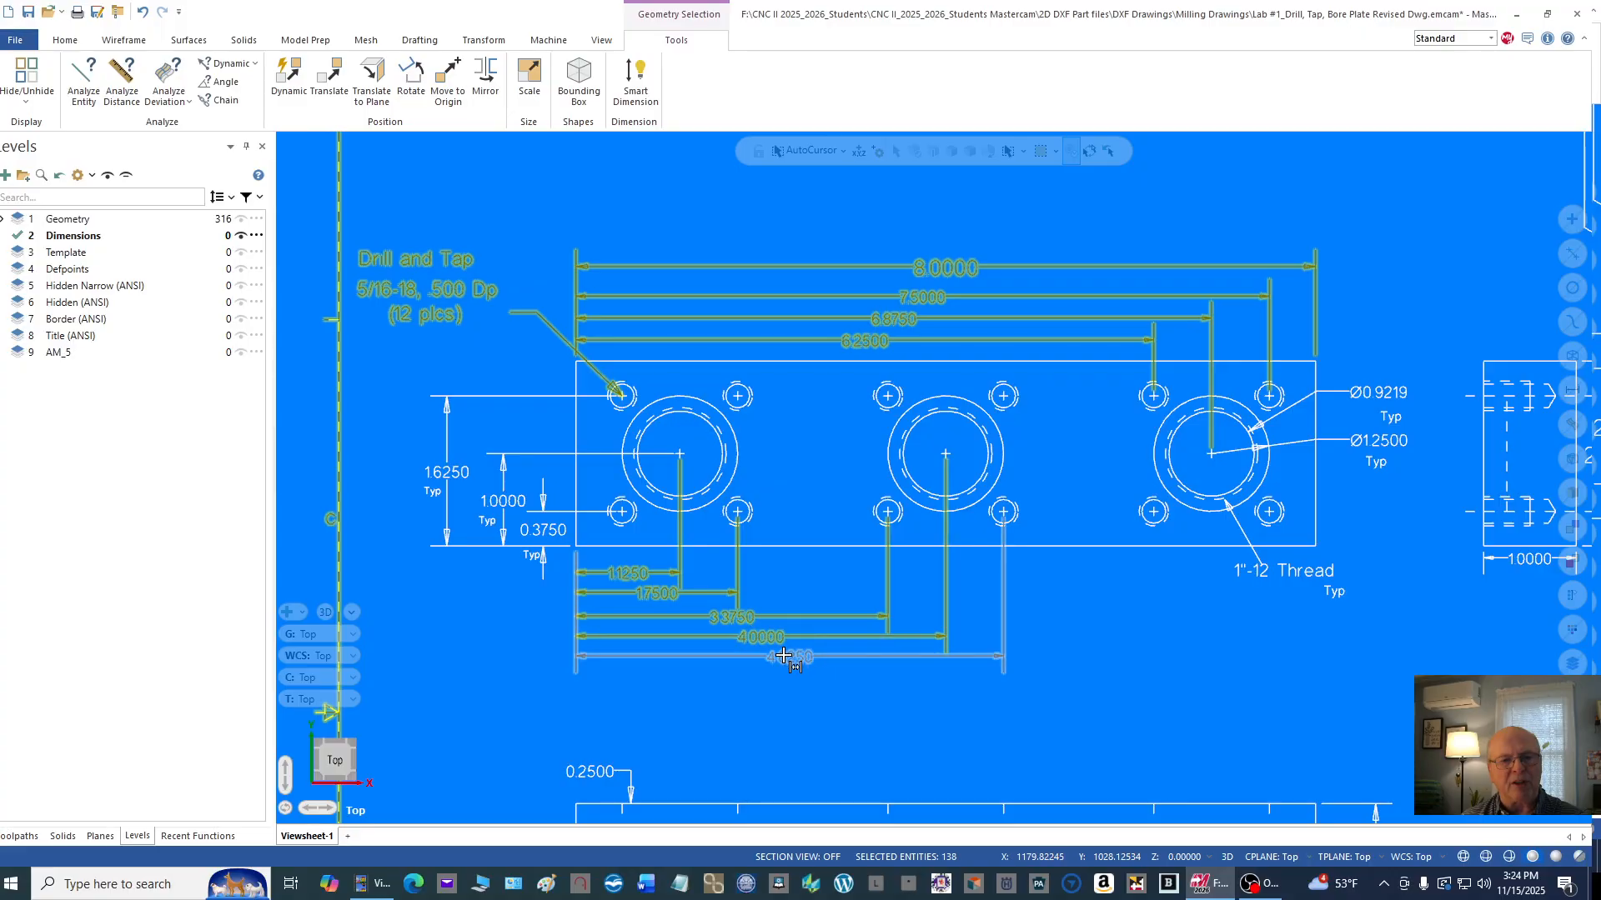
pyautogui.click(448, 469)
pyautogui.click(504, 500)
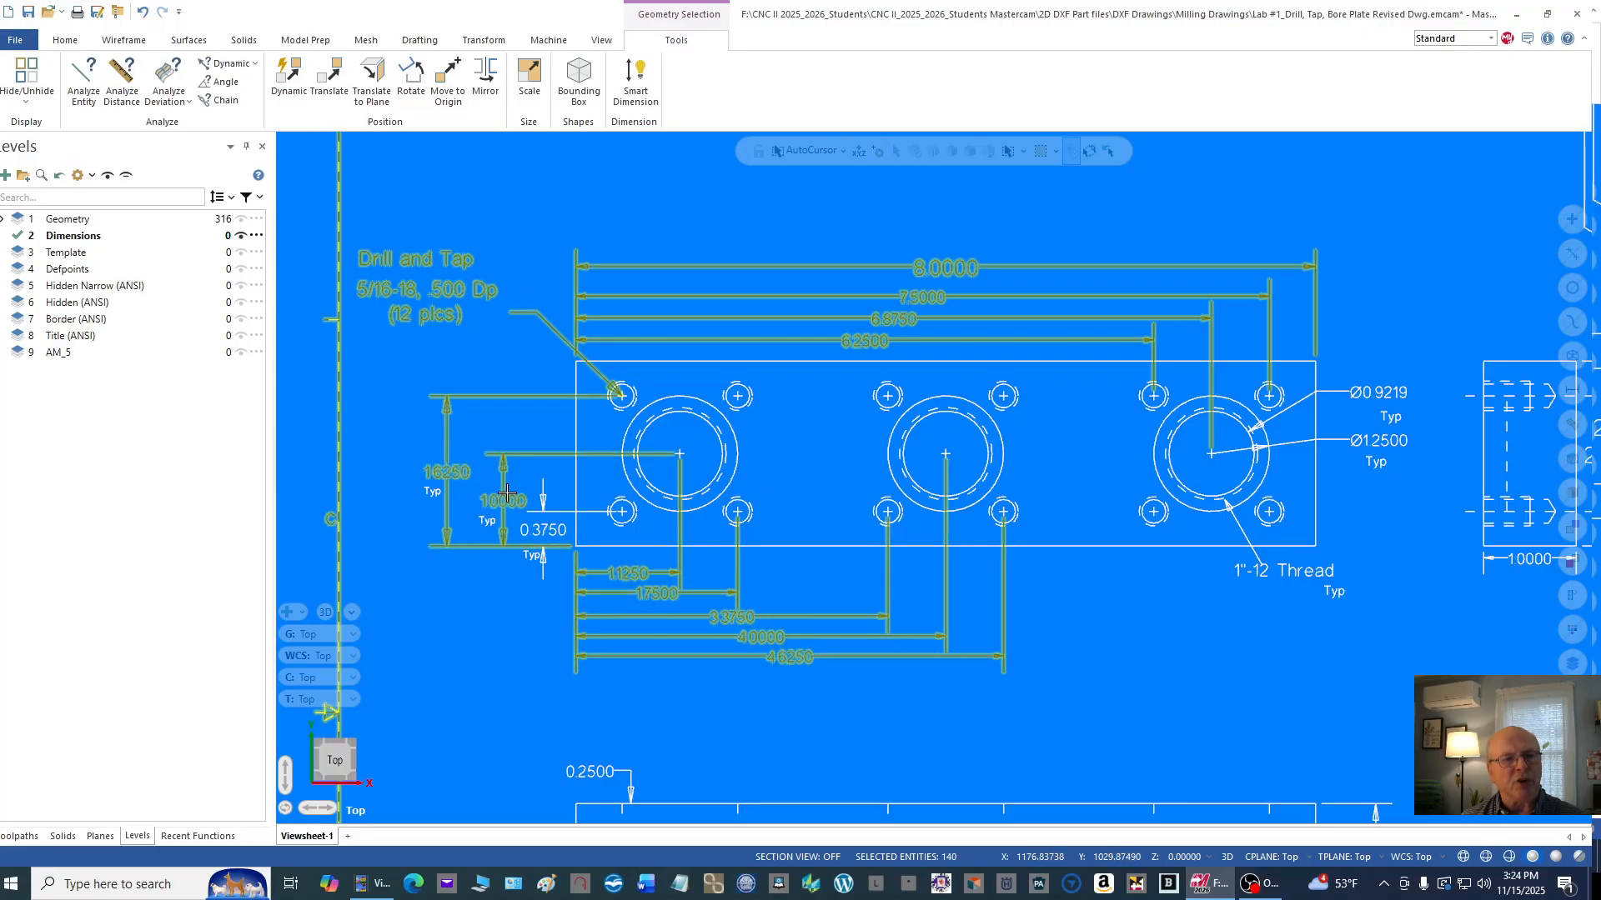
pyautogui.click(540, 527)
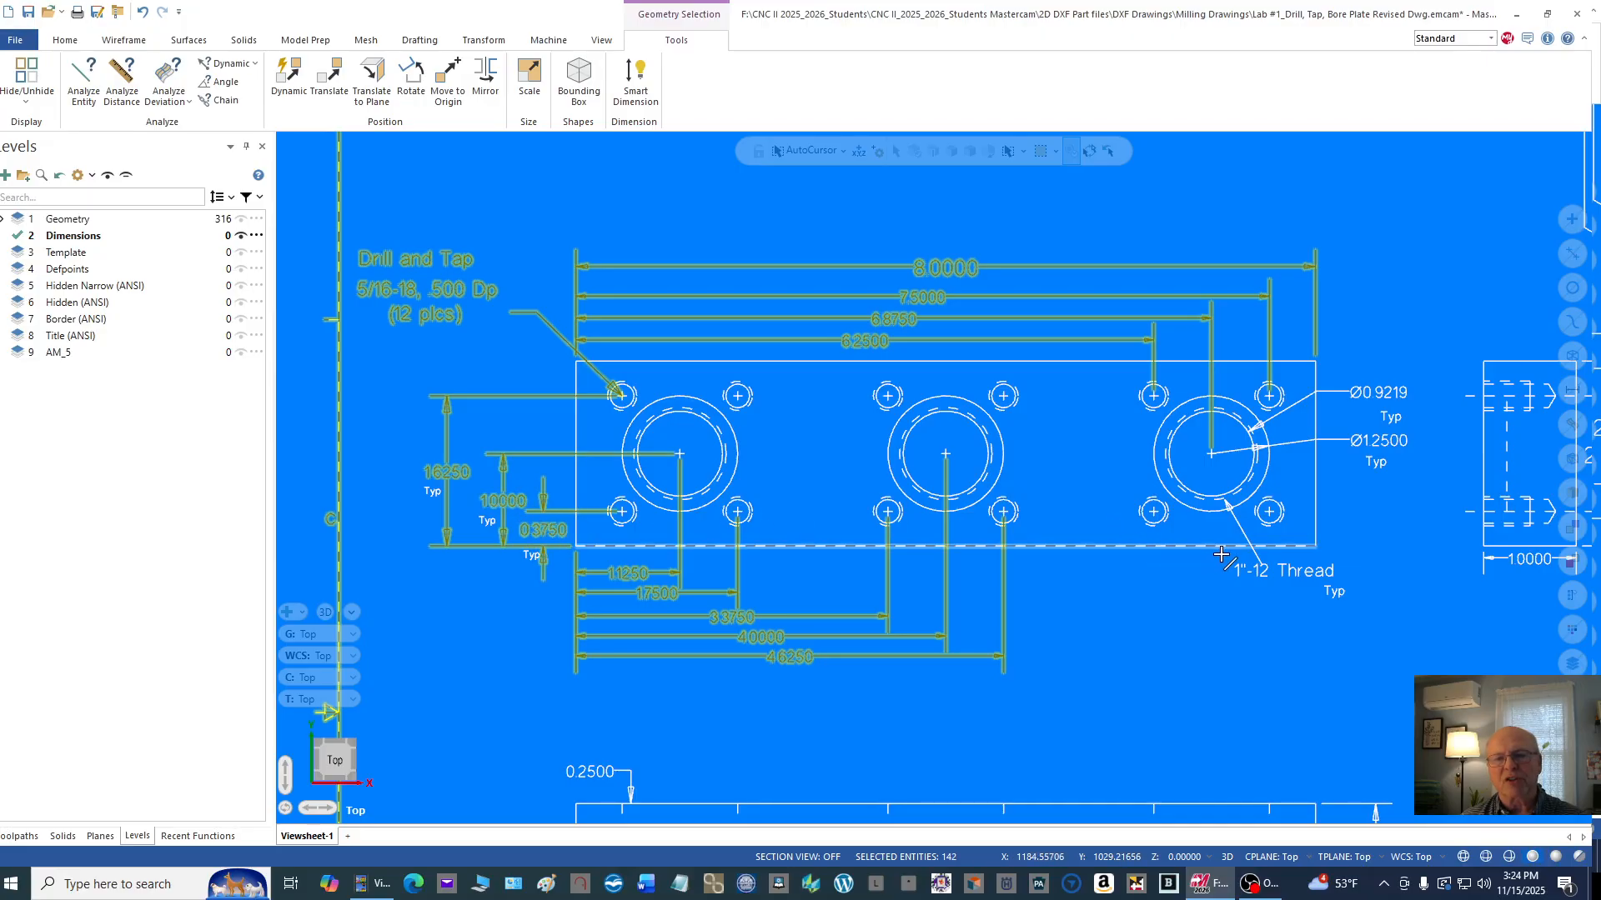
# Step: Add the 1"-12 Thread callout, both bore diameter dimensions and the Typ notes, including those under the vertical dimensions, to the selection
pyautogui.click(1269, 567)
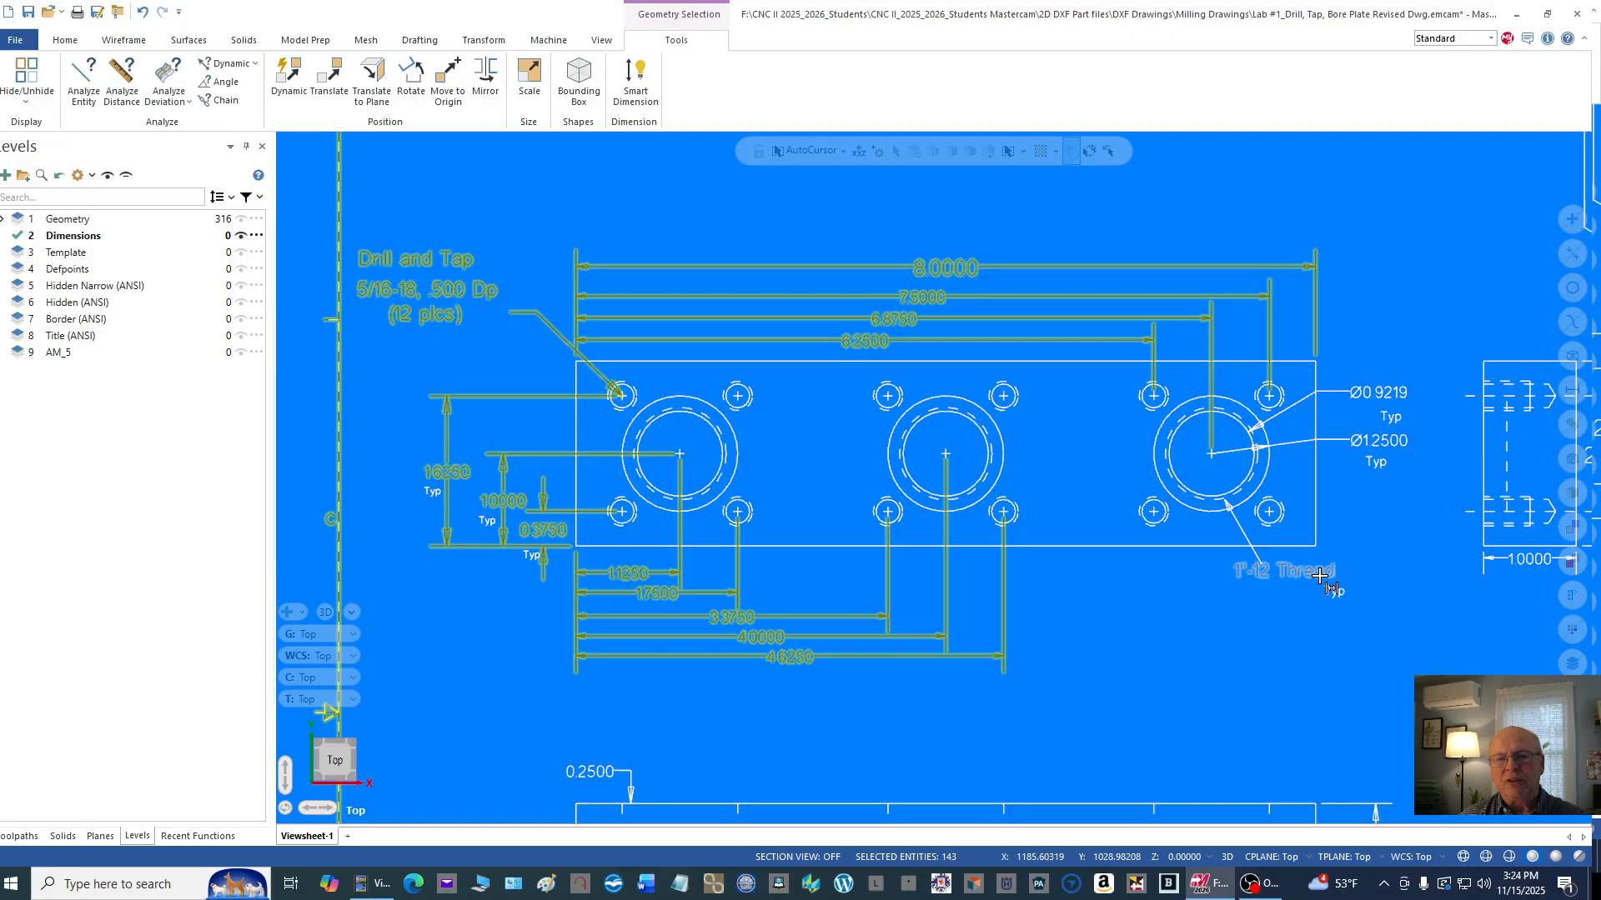
pyautogui.click(1378, 395)
pyautogui.click(1380, 440)
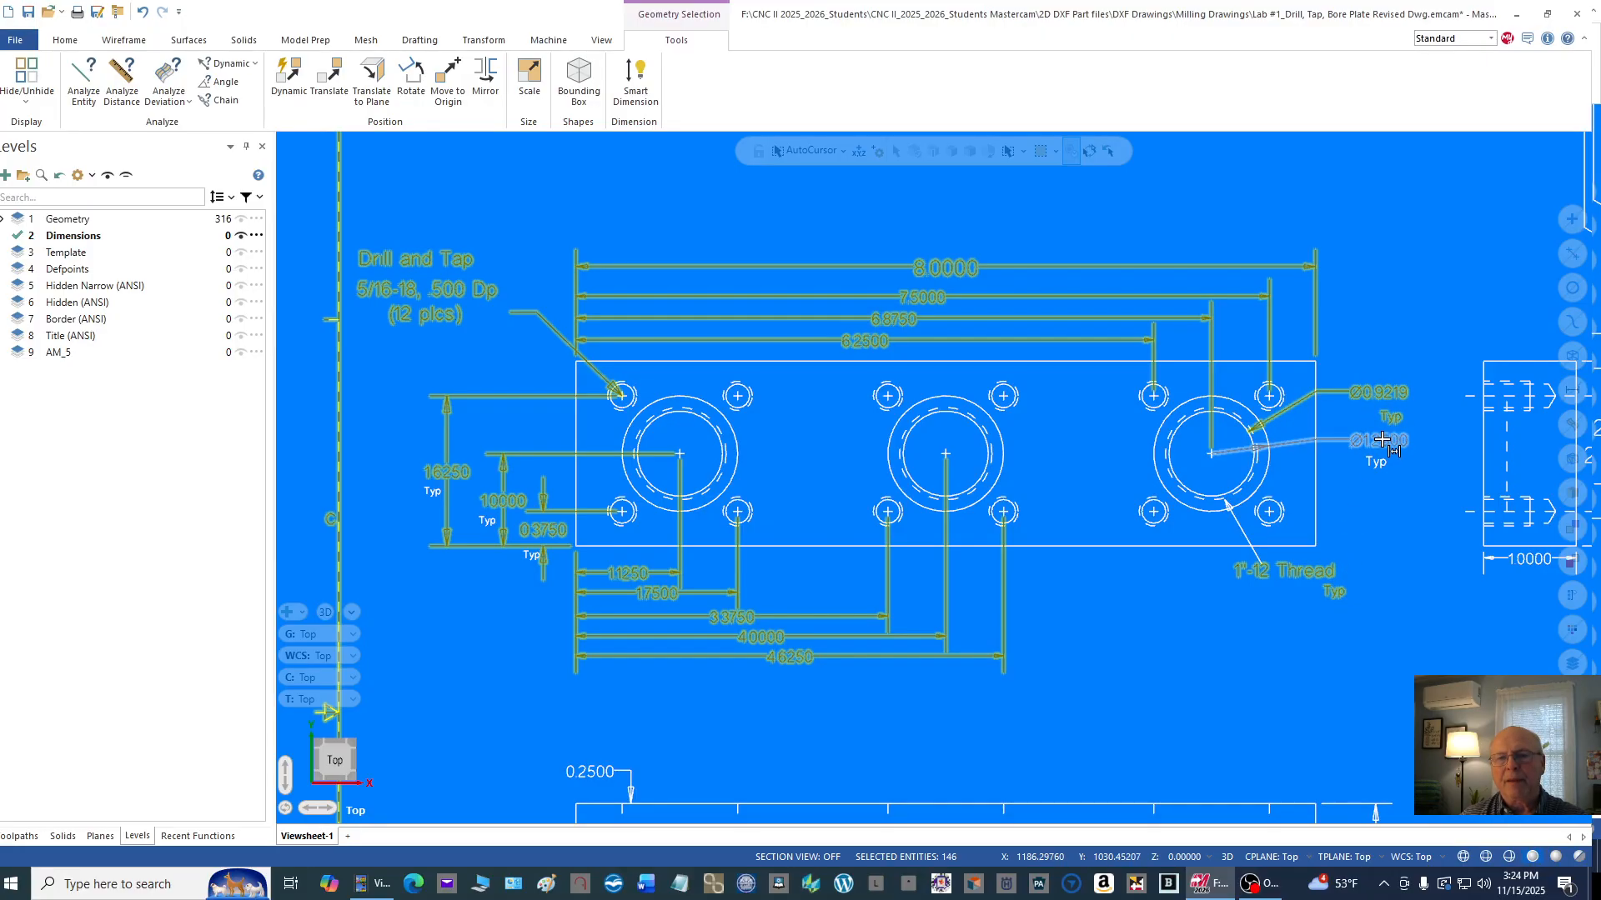
pyautogui.click(1375, 463)
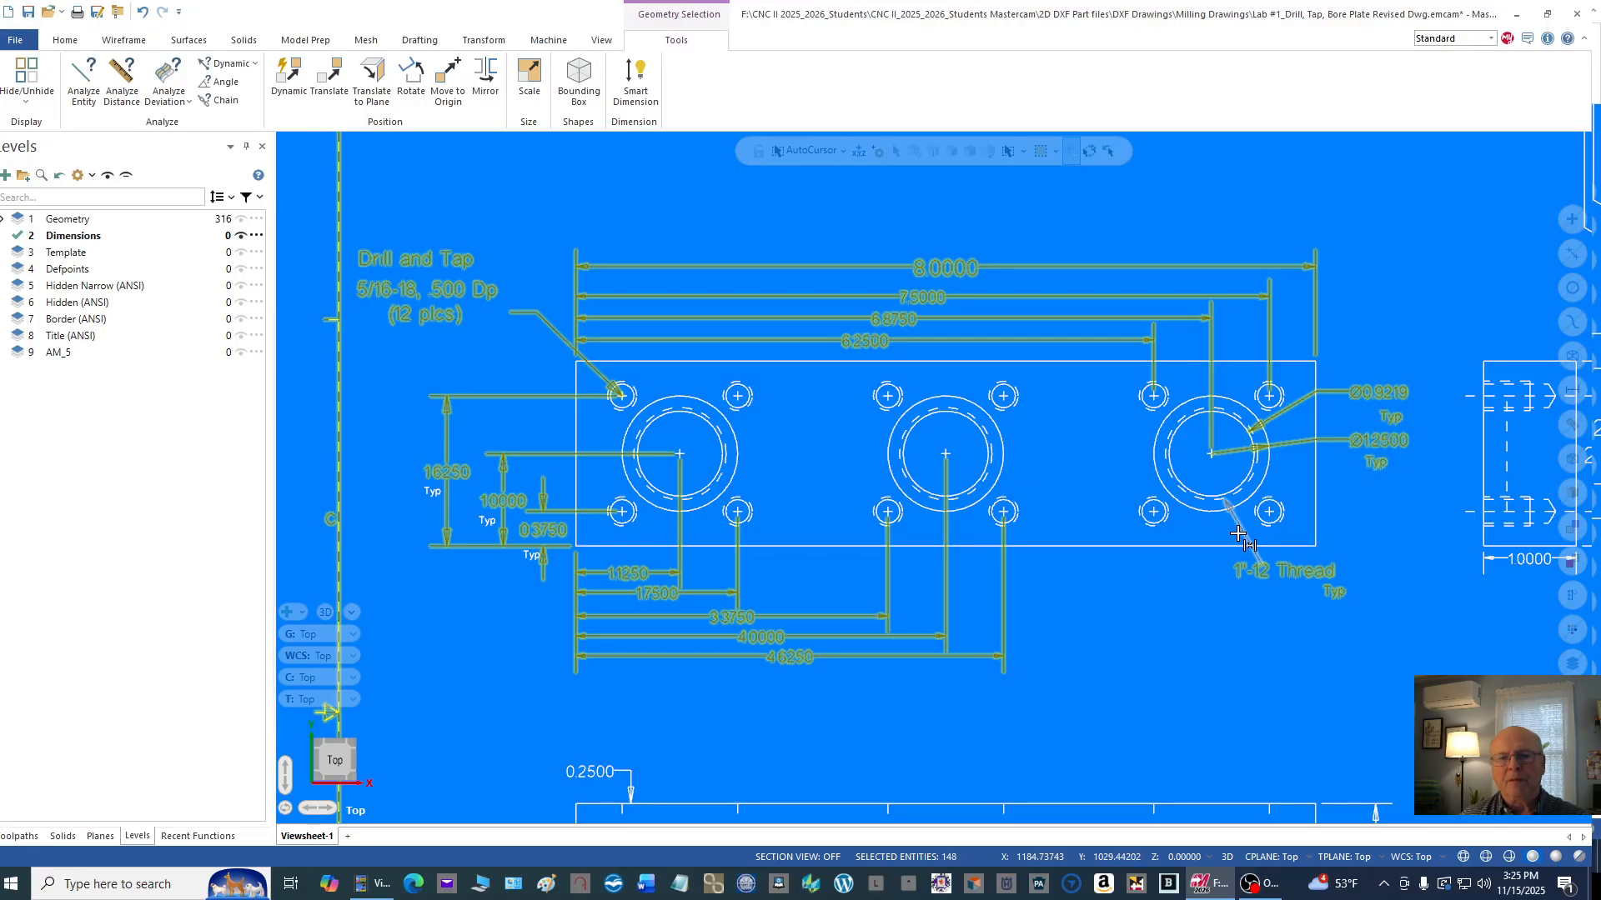
pyautogui.scroll(2, 530, 554)
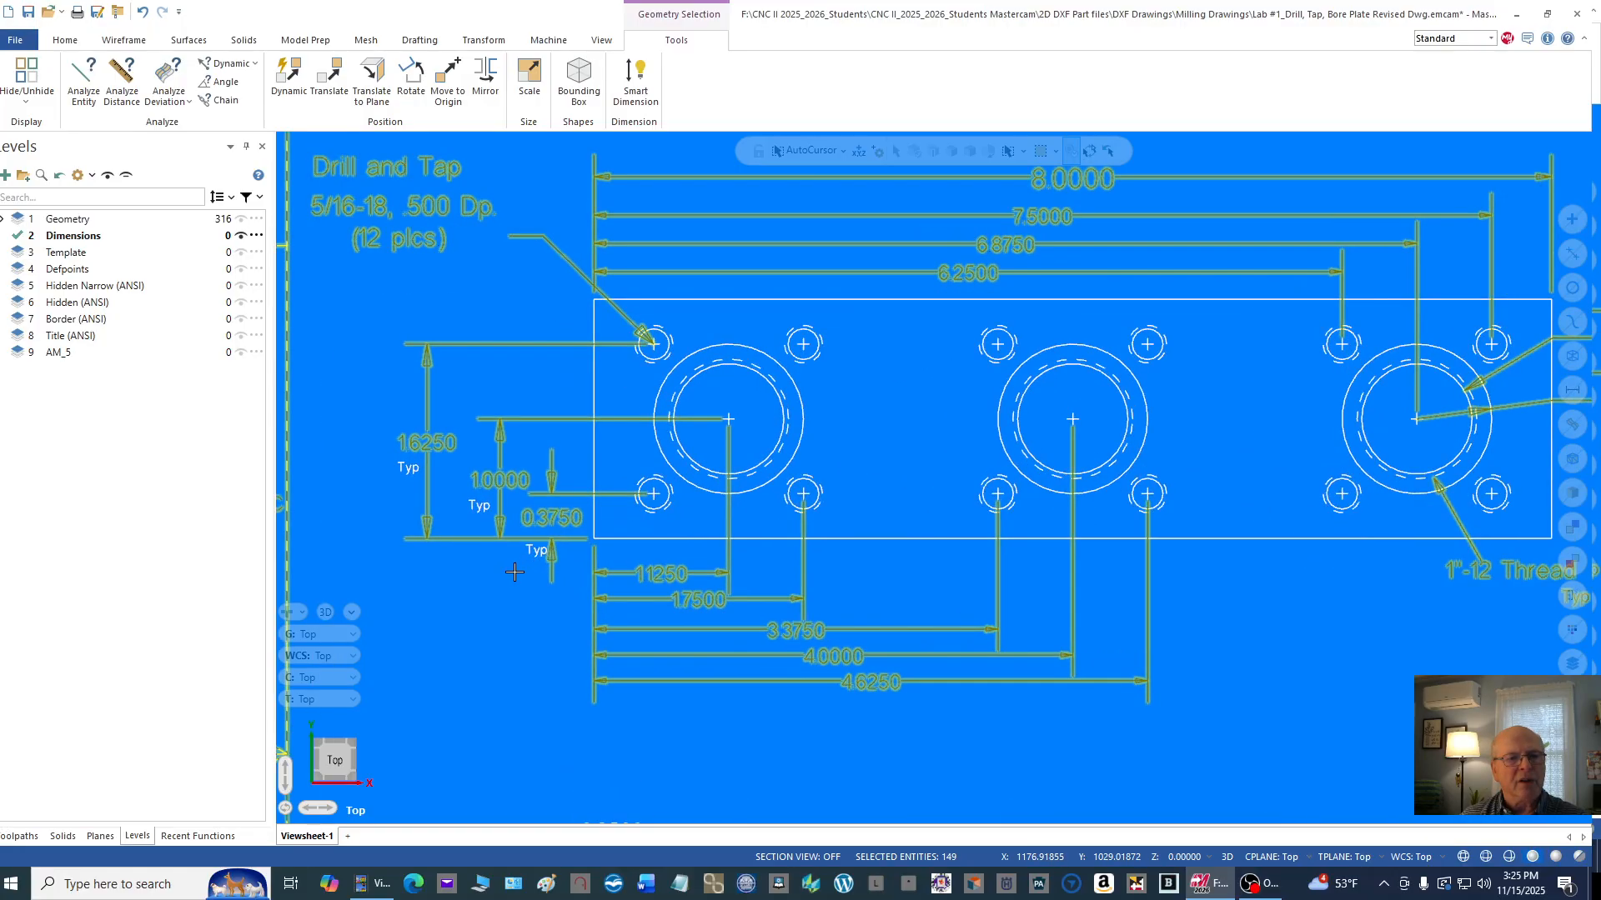
pyautogui.click(530, 554)
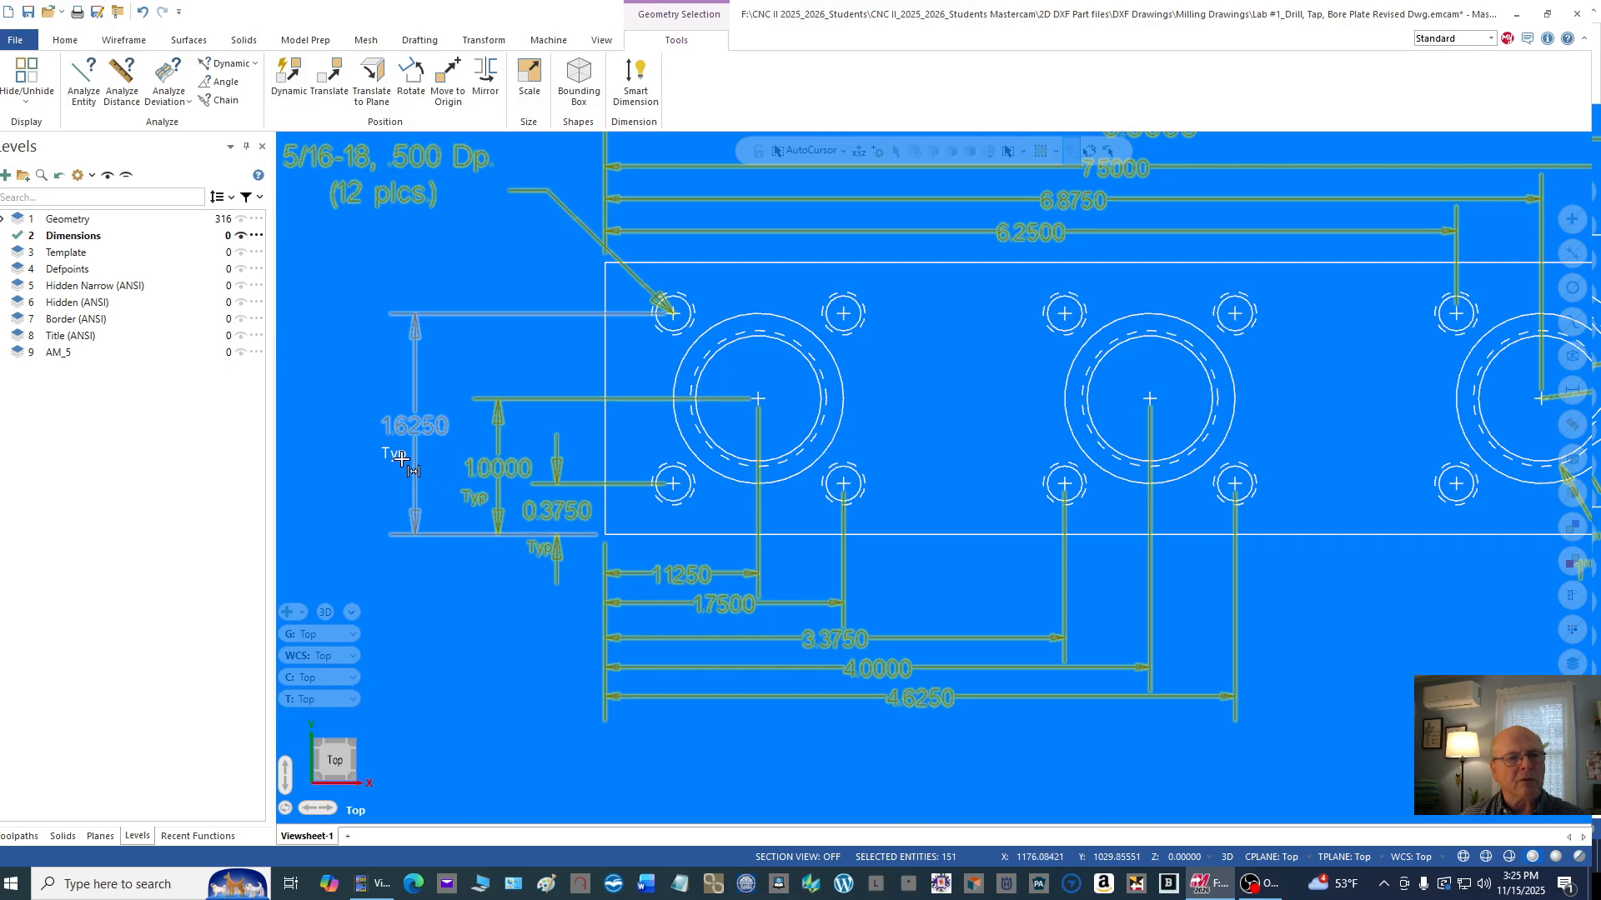
pyautogui.click(401, 457)
# Step: Add the depth and thickness dimensions of the lower view and the height and thickness dimensions of the side view to the selection
pyautogui.scroll(-3, 401, 458)
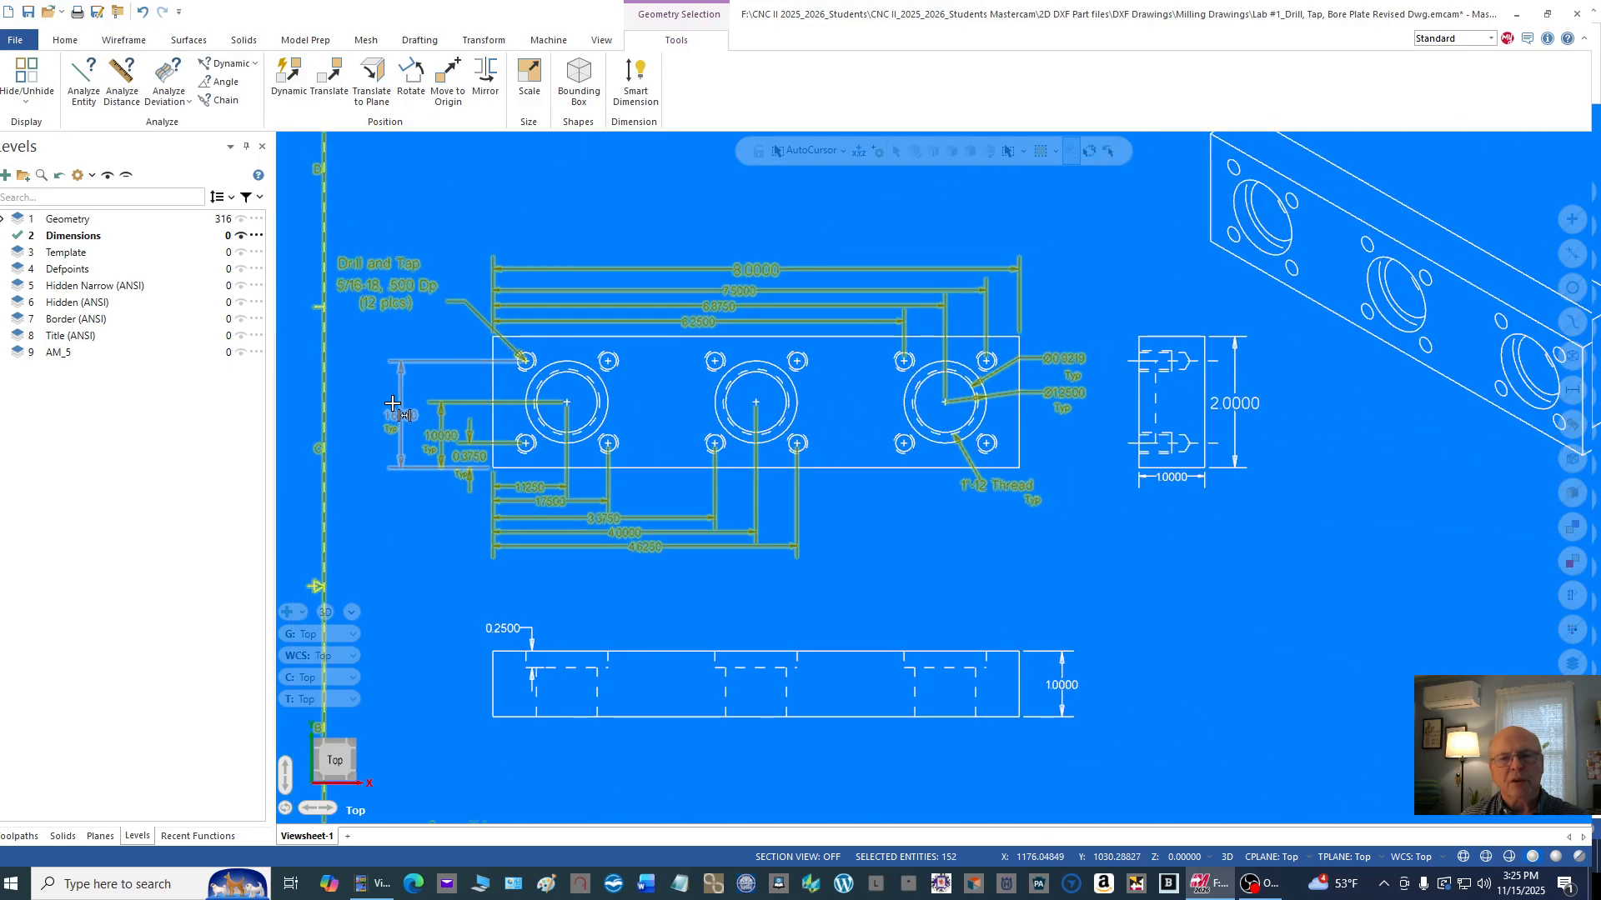
pyautogui.scroll(-1, 393, 403)
pyautogui.click(488, 591)
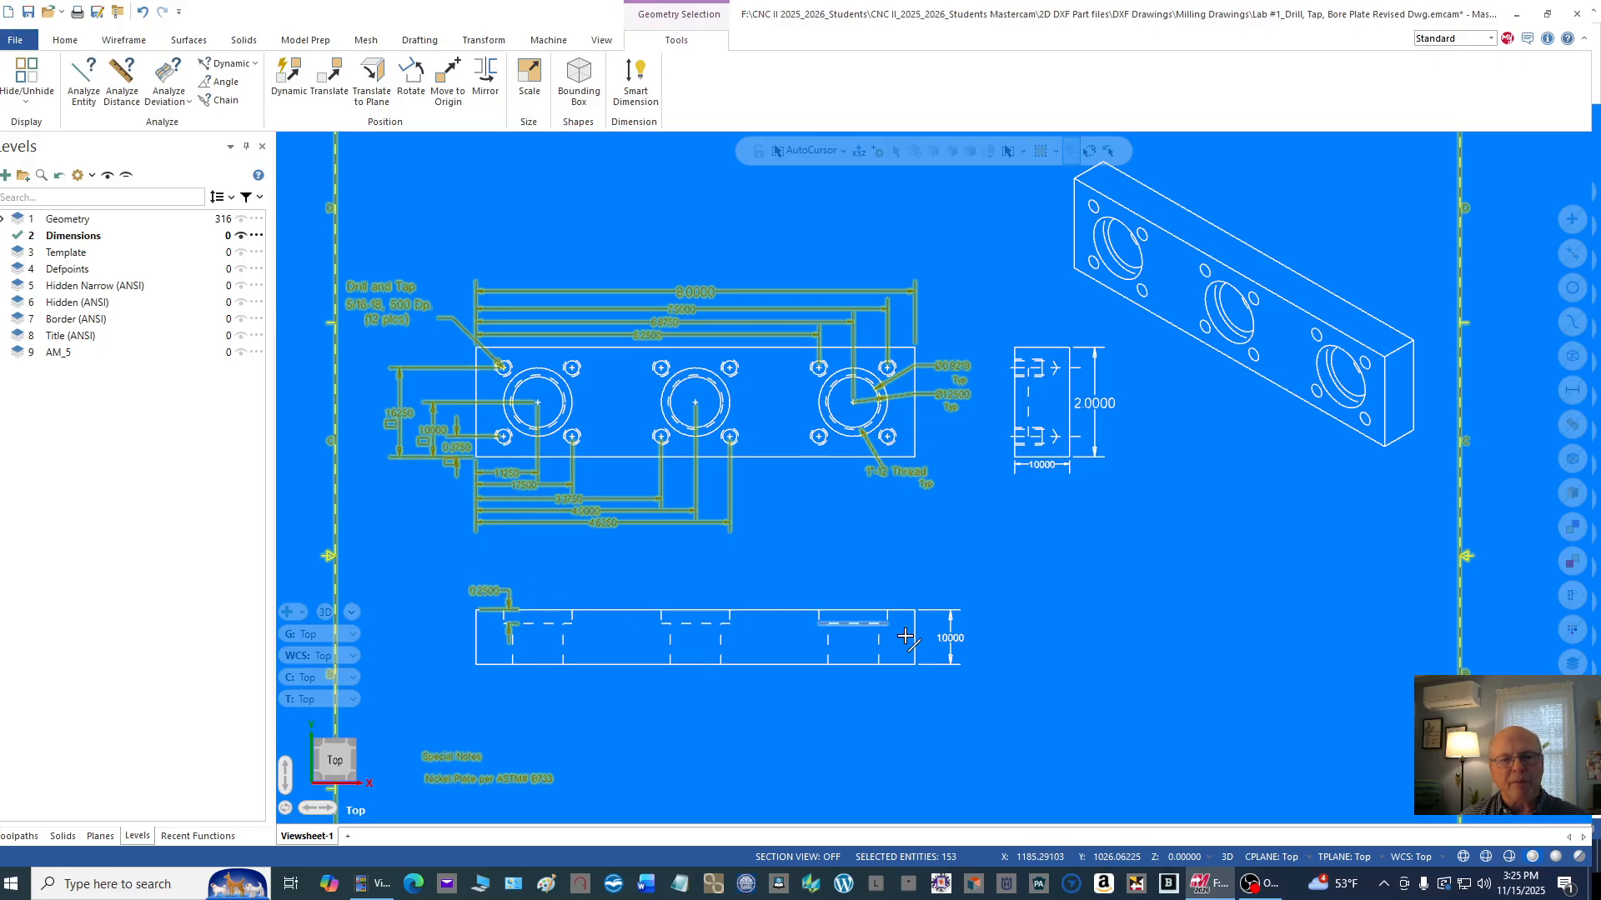
pyautogui.click(1095, 404)
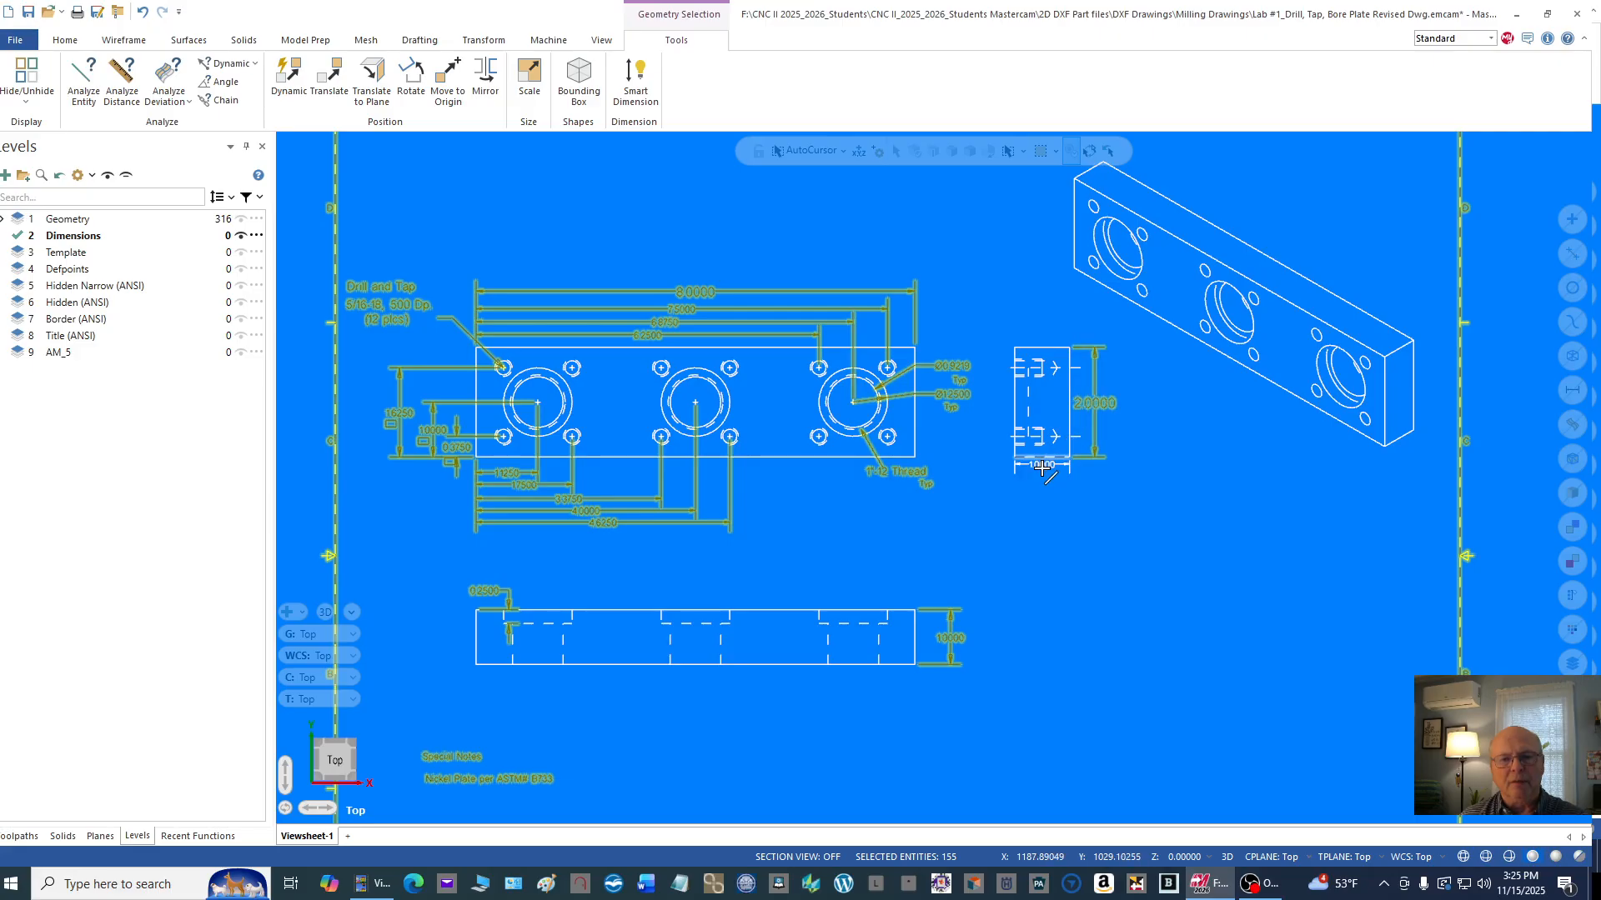
pyautogui.scroll(-3, 1027, 542)
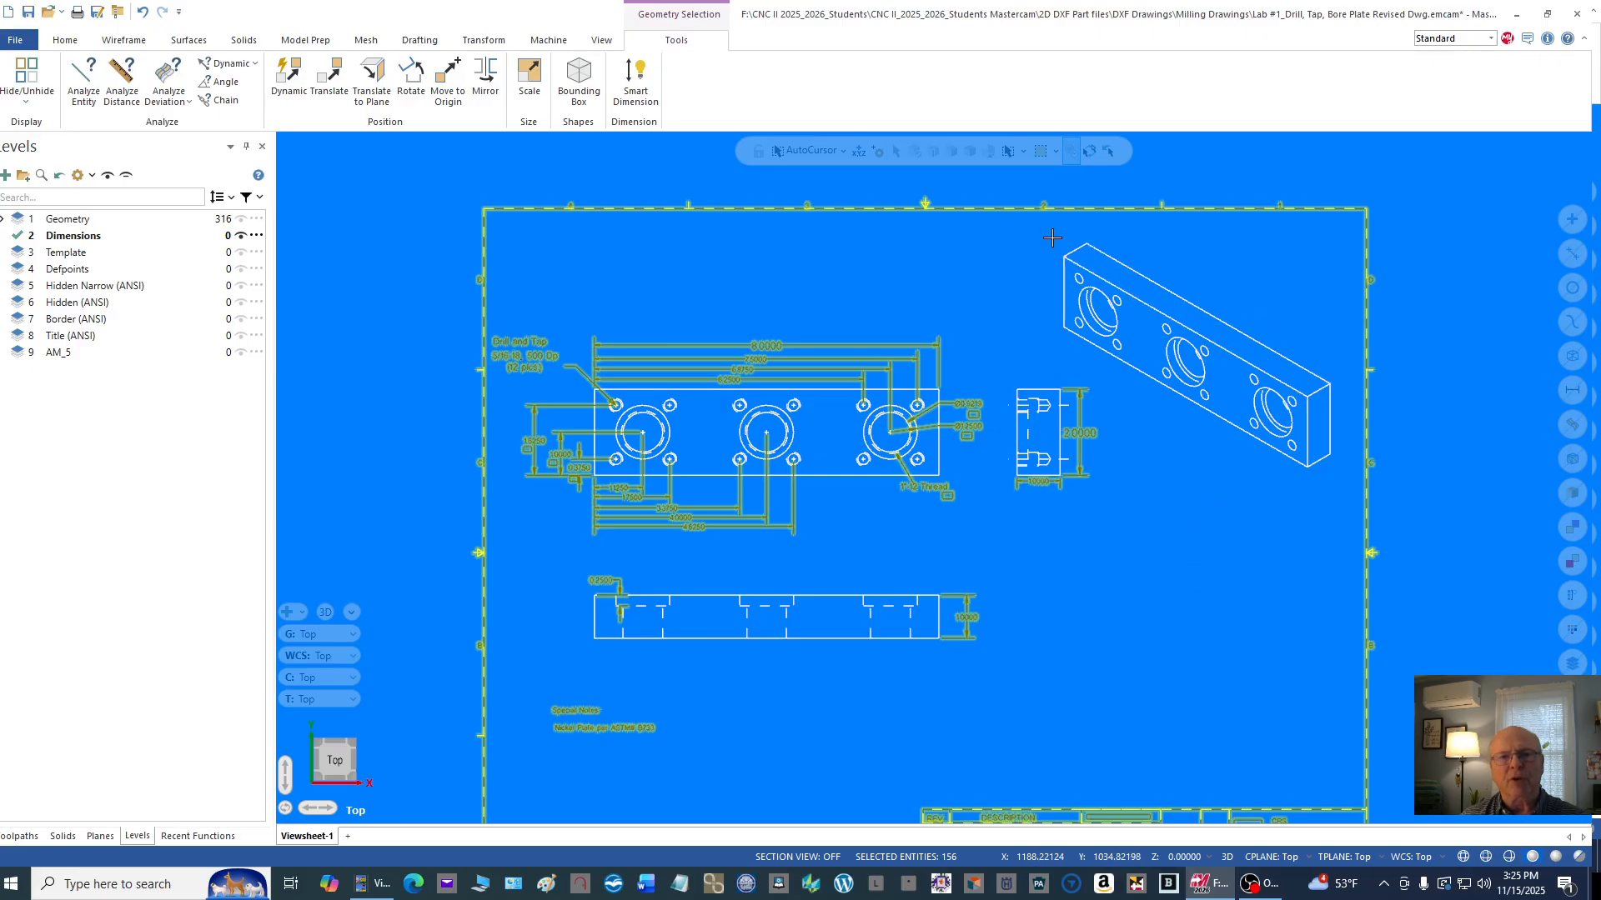
# Step: Add the whole isometric view of the plate, including all its edges and holes, to the selection
pyautogui.moveTo(1043, 232); pyautogui.dragTo(1299, 370)
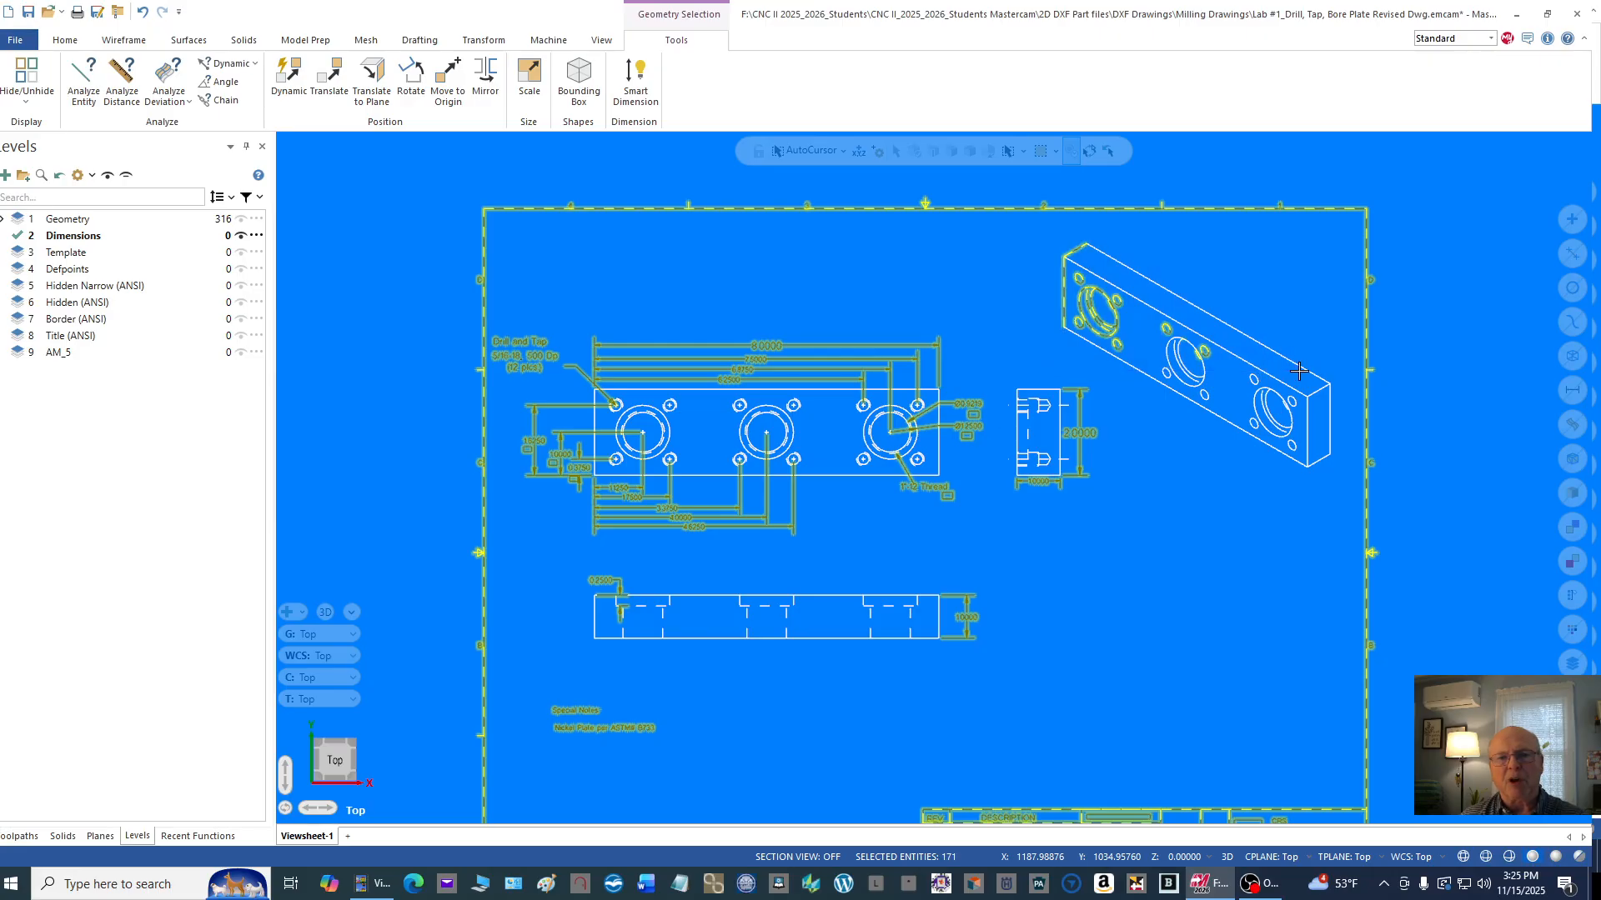
pyautogui.click(1109, 257)
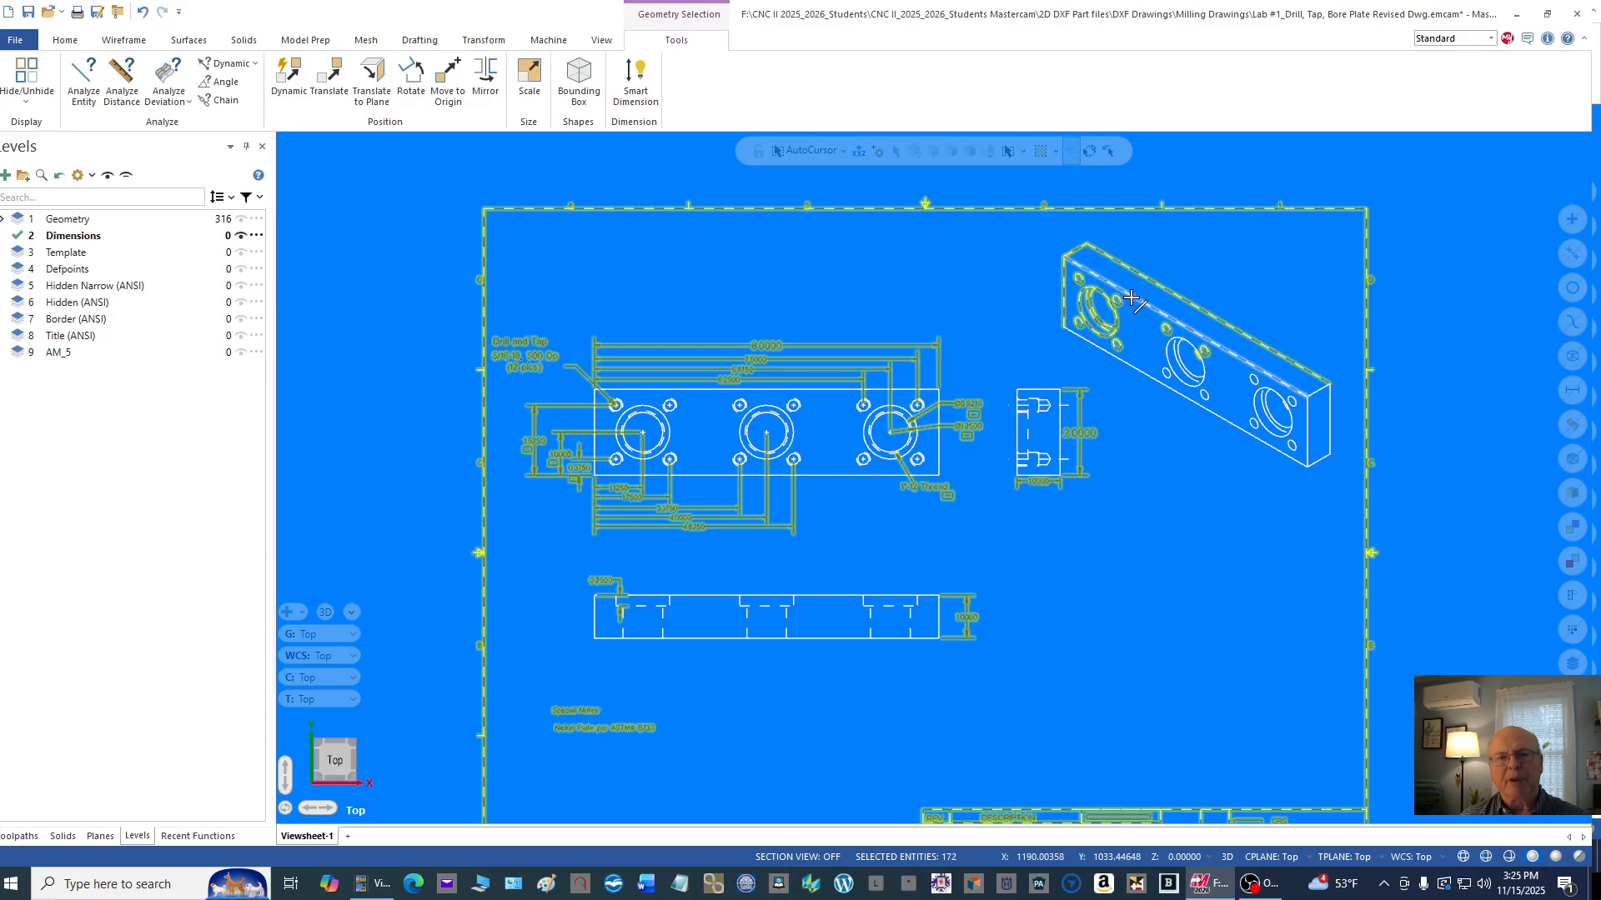
pyautogui.click(1128, 292)
pyautogui.moveTo(1167, 333); pyautogui.dragTo(1341, 513)
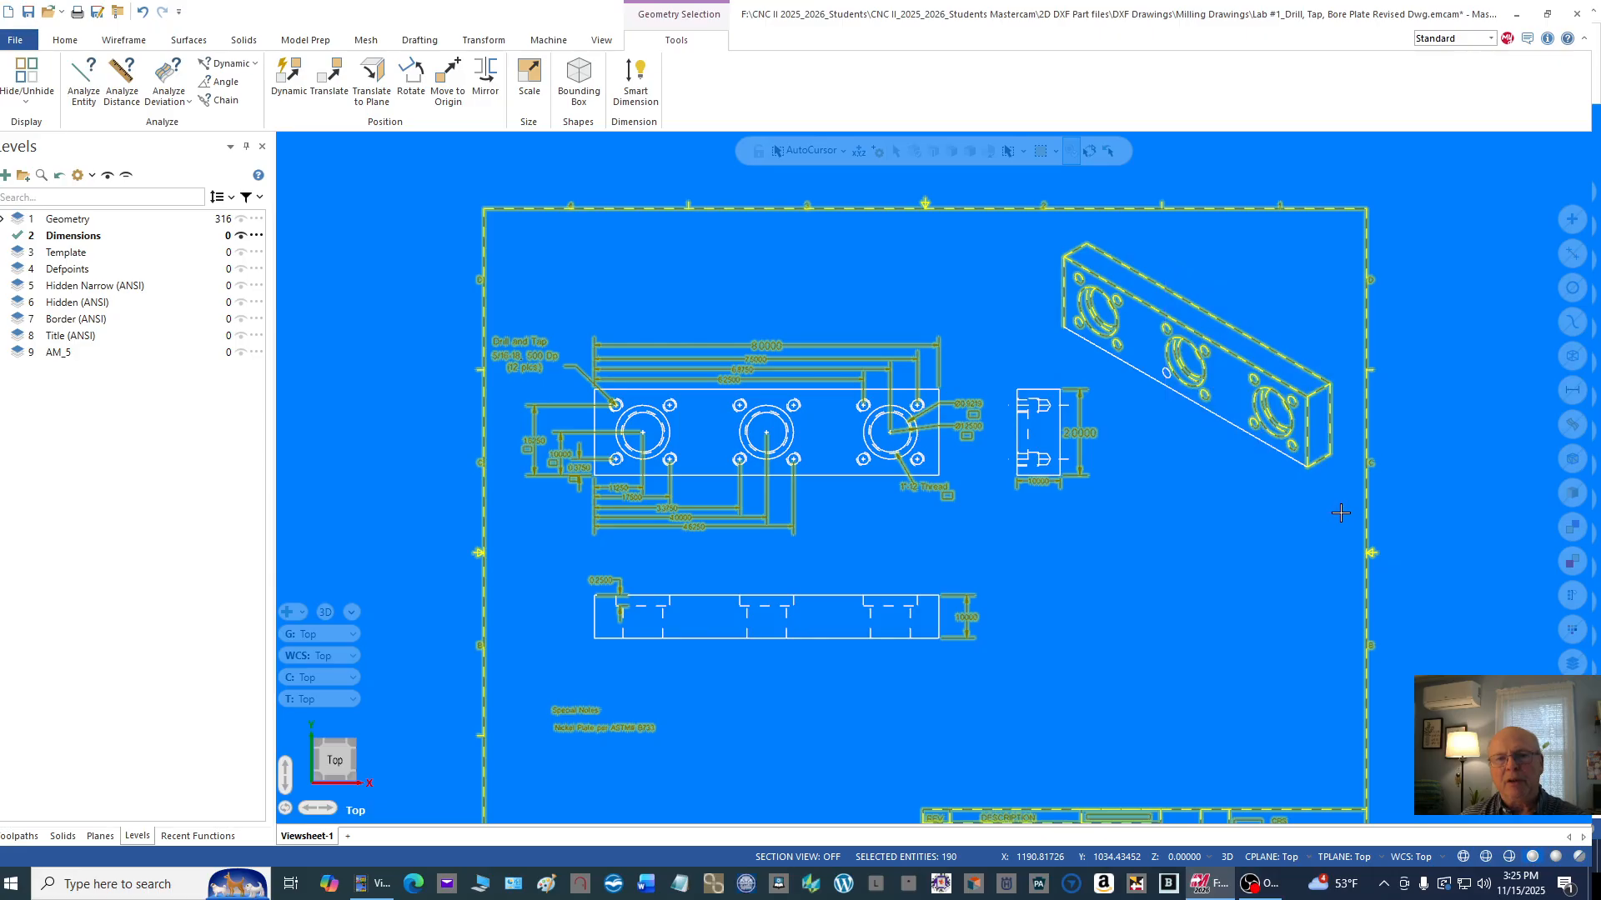
pyautogui.scroll(2, 1181, 404)
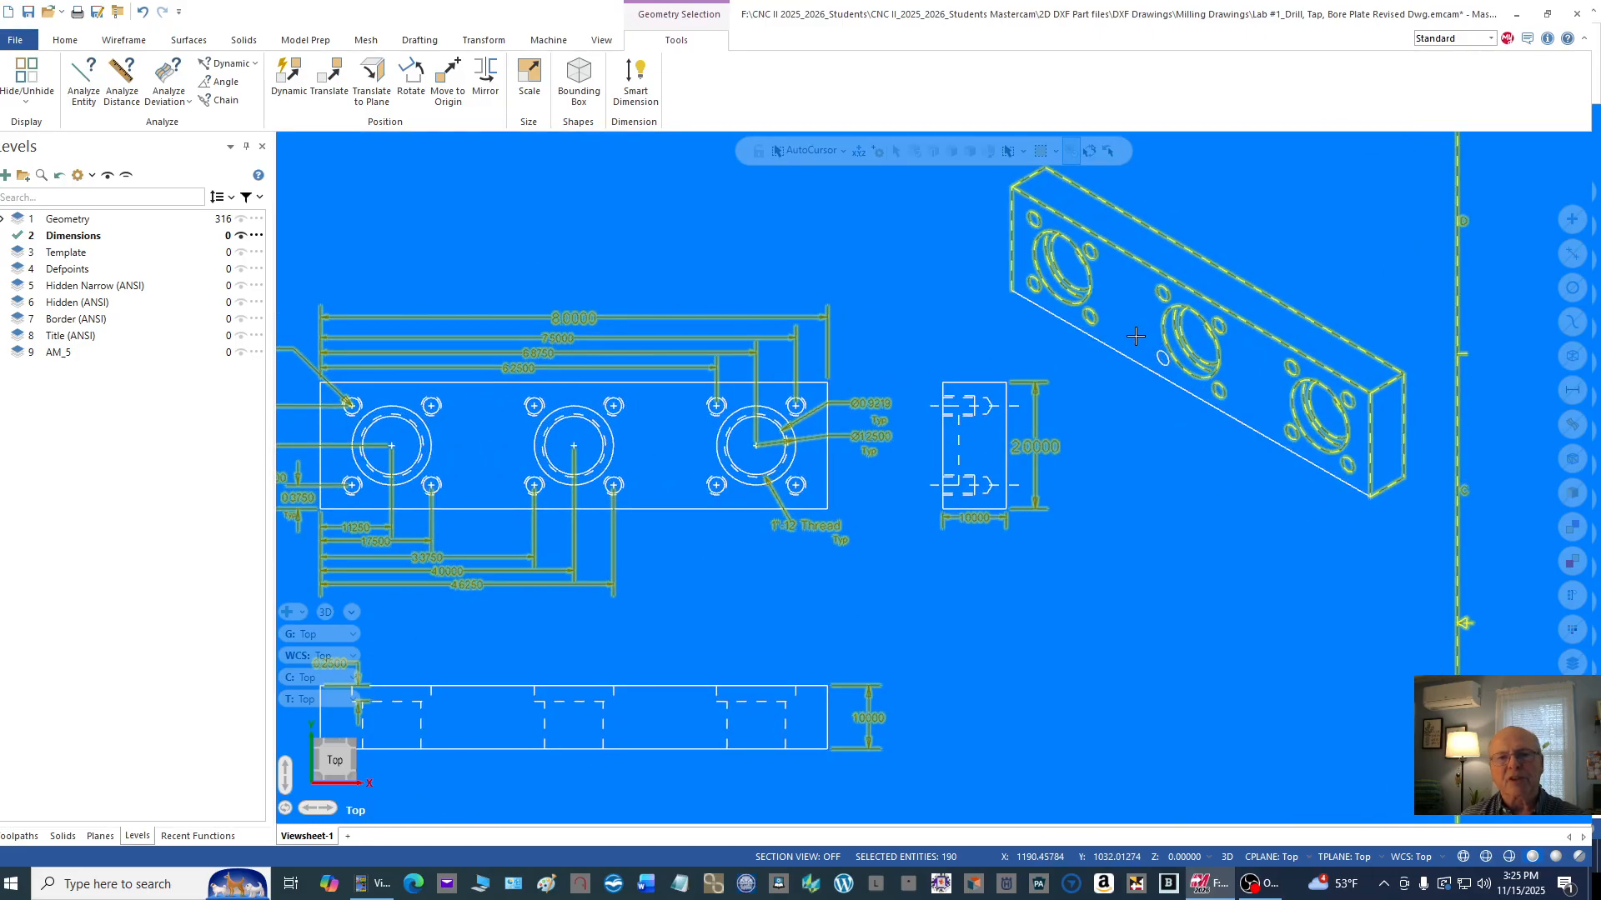
pyautogui.moveTo(1131, 333); pyautogui.dragTo(1176, 386)
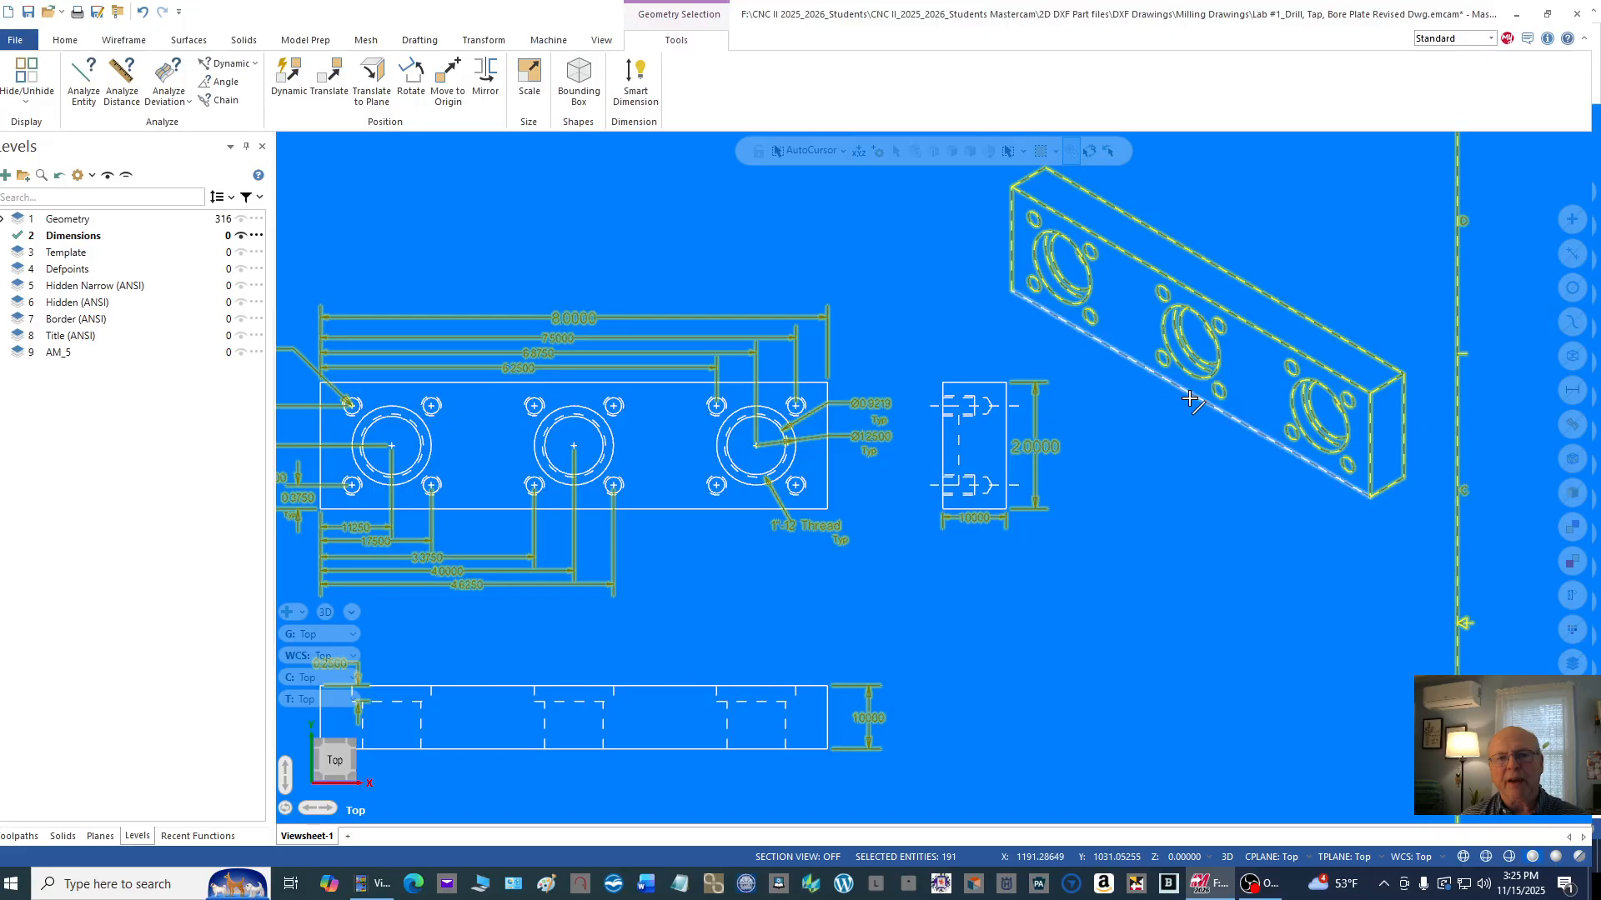
pyautogui.click(1189, 397)
pyautogui.scroll(-1, 1167, 440)
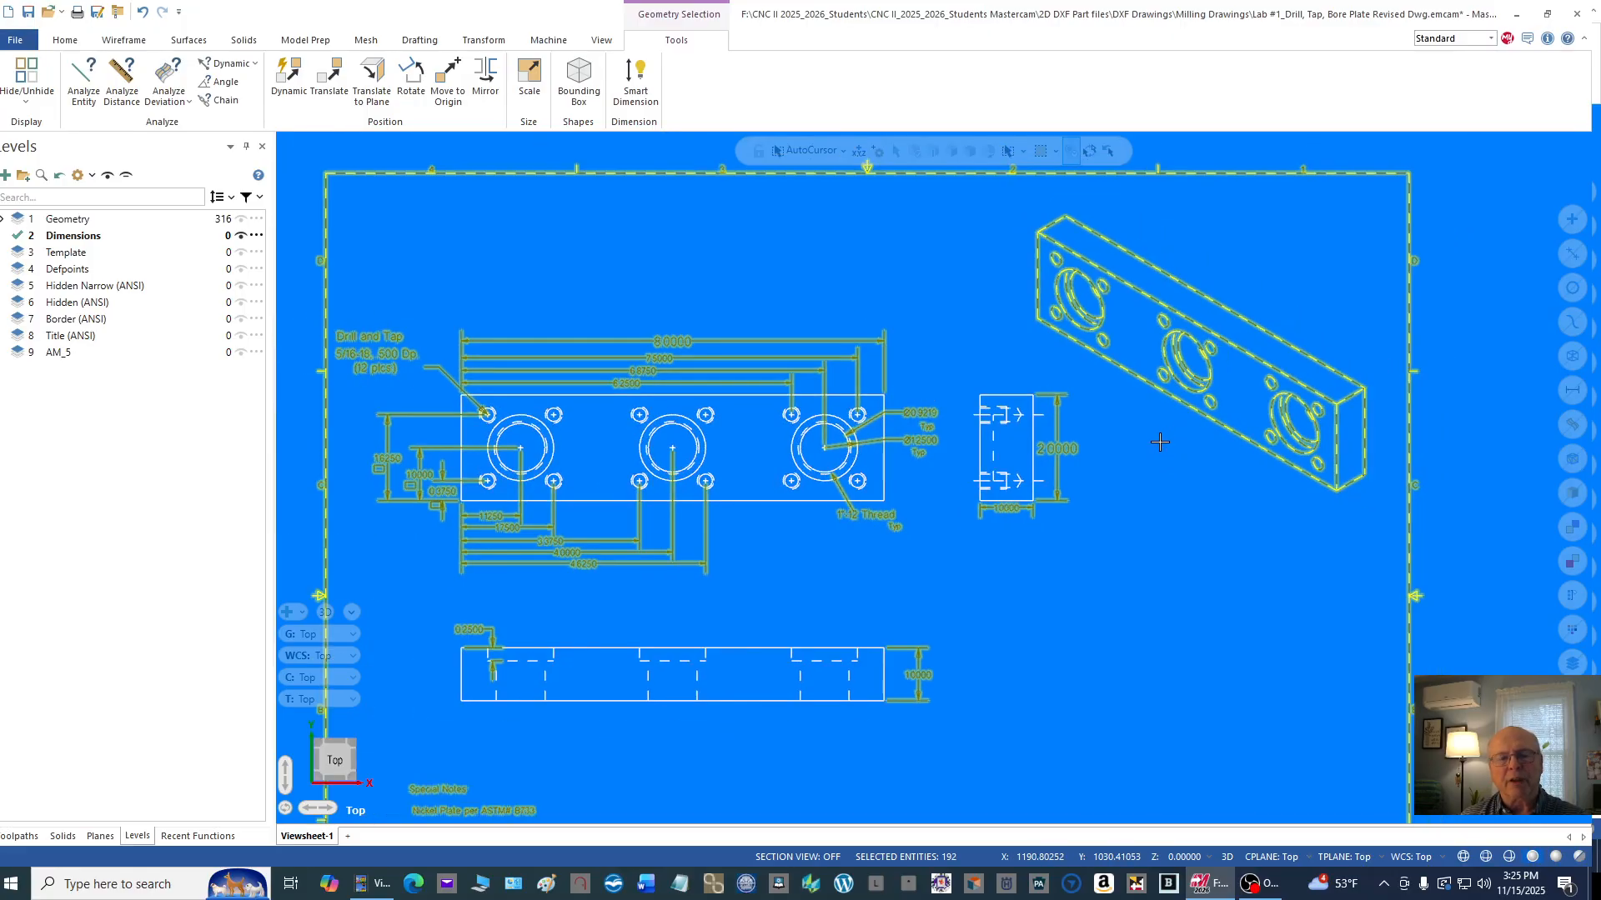
# Step: Move the selected entities to active level 2, Dimensions, and make level 1, Geometry, the active level
pyautogui.scroll(1, 1160, 442)
pyautogui.scroll(-2, 1176, 446)
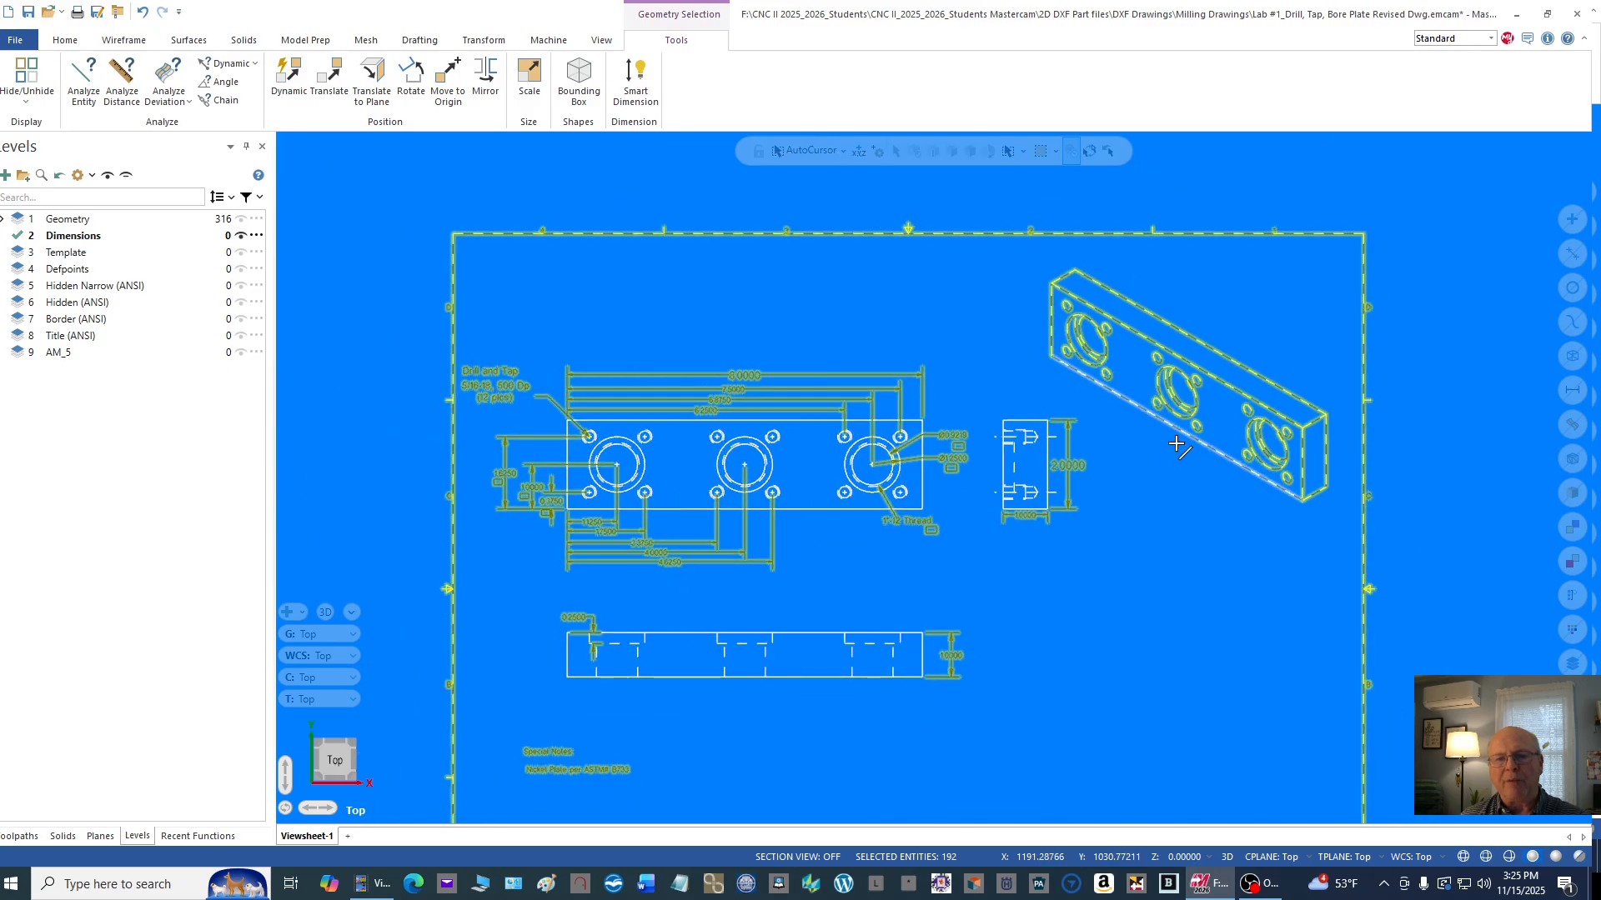
pyautogui.scroll(-1, 1177, 445)
pyautogui.scroll(-1, 1155, 509)
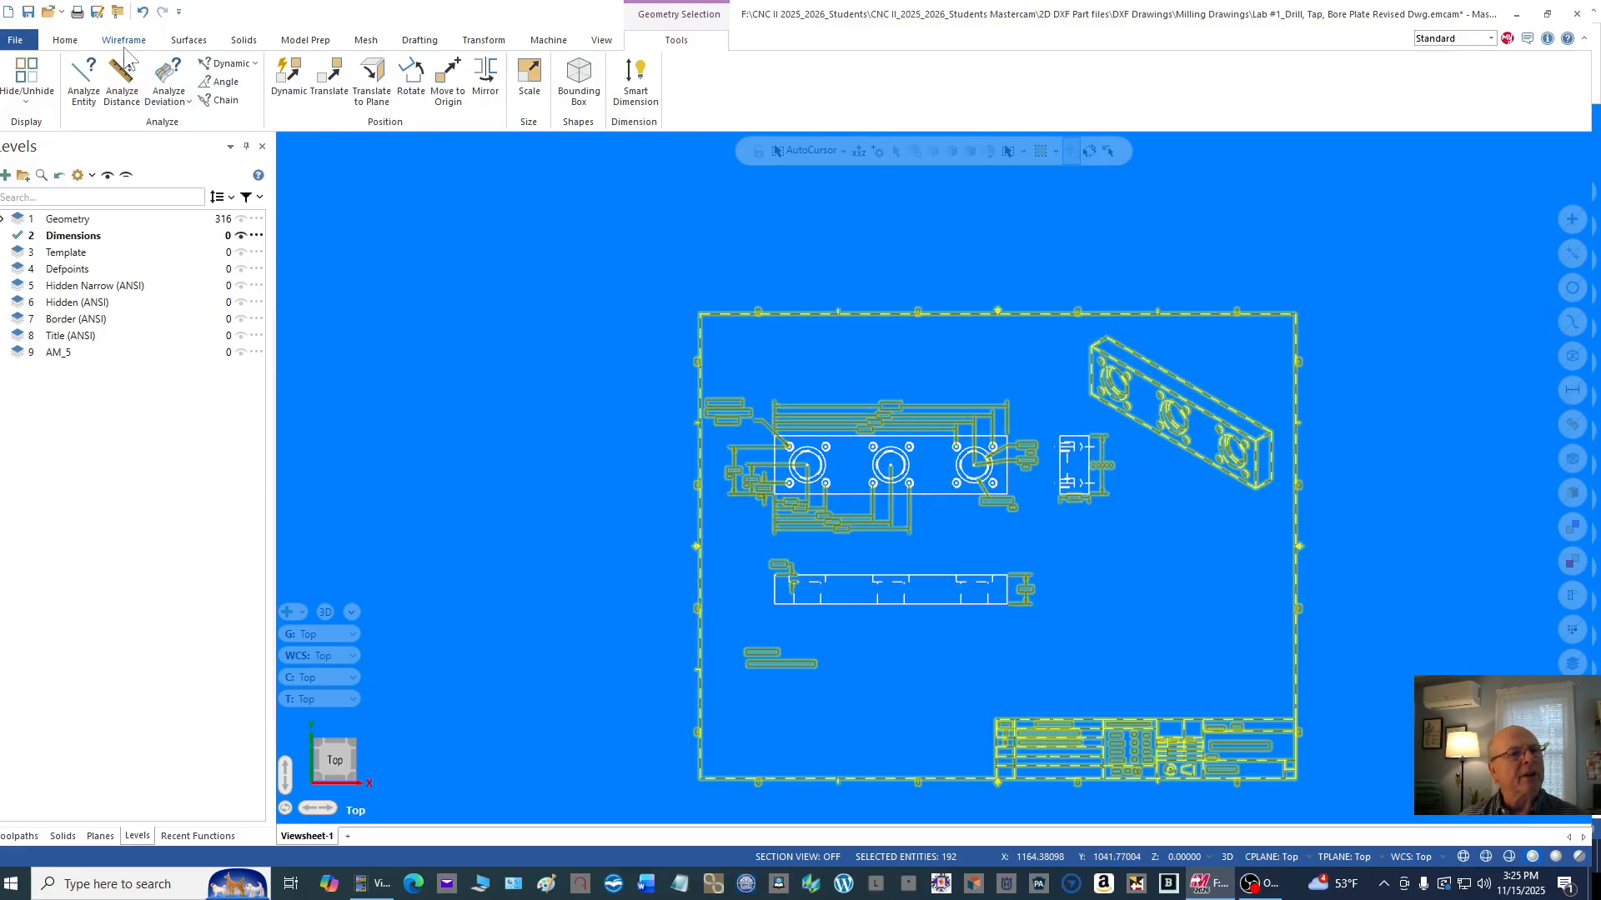
pyautogui.click(62, 42)
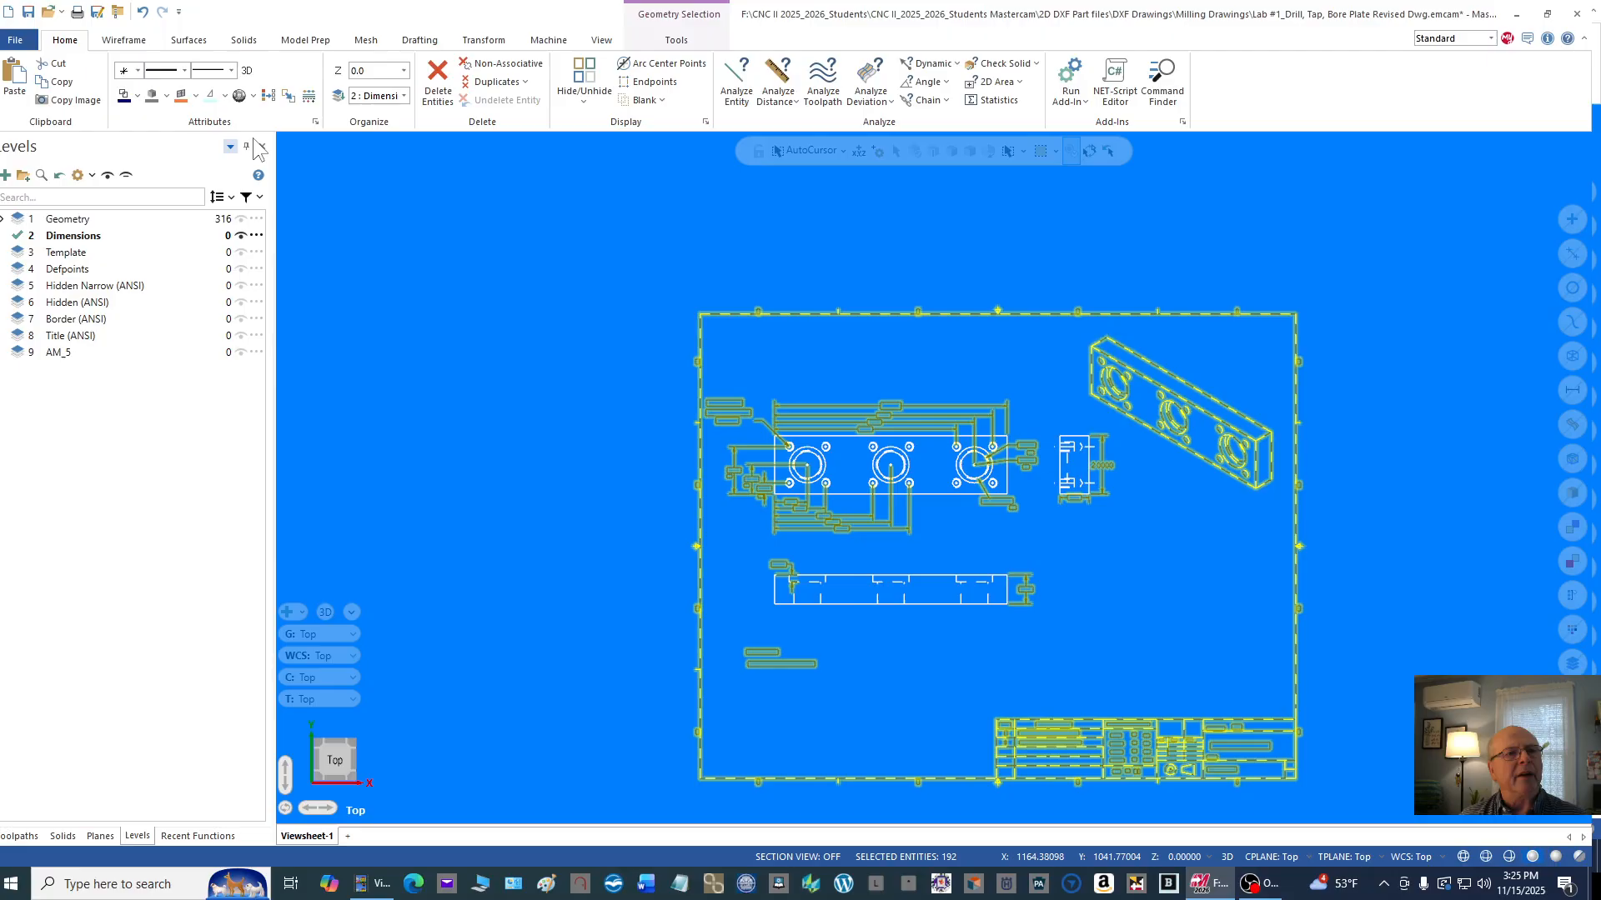
pyautogui.click(339, 100)
pyautogui.click(306, 441)
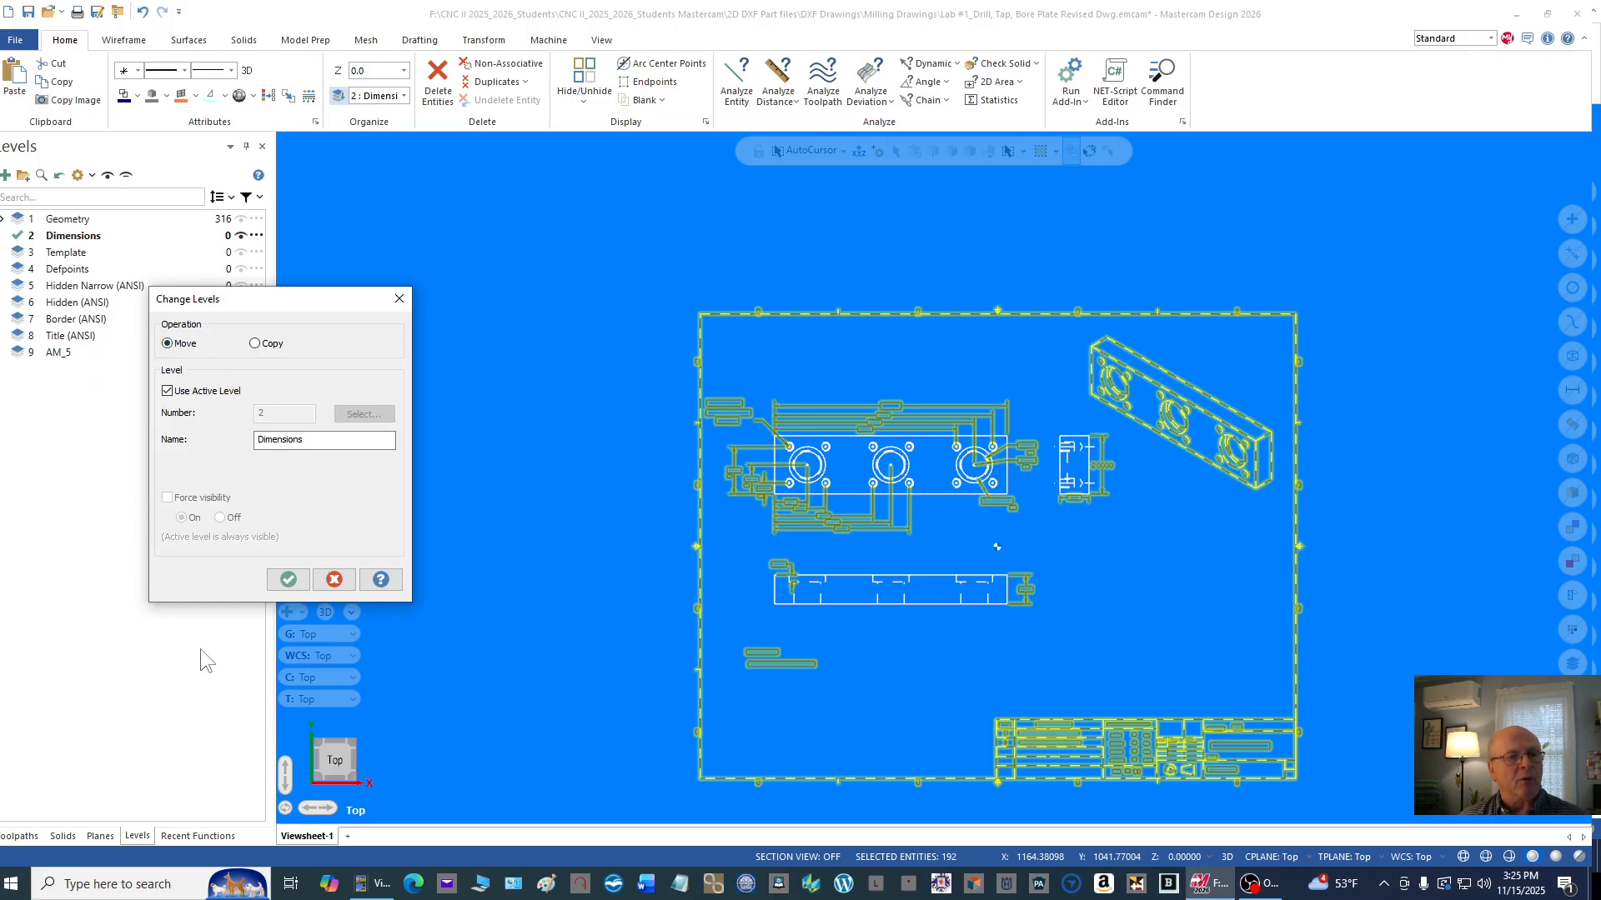
pyautogui.click(288, 581)
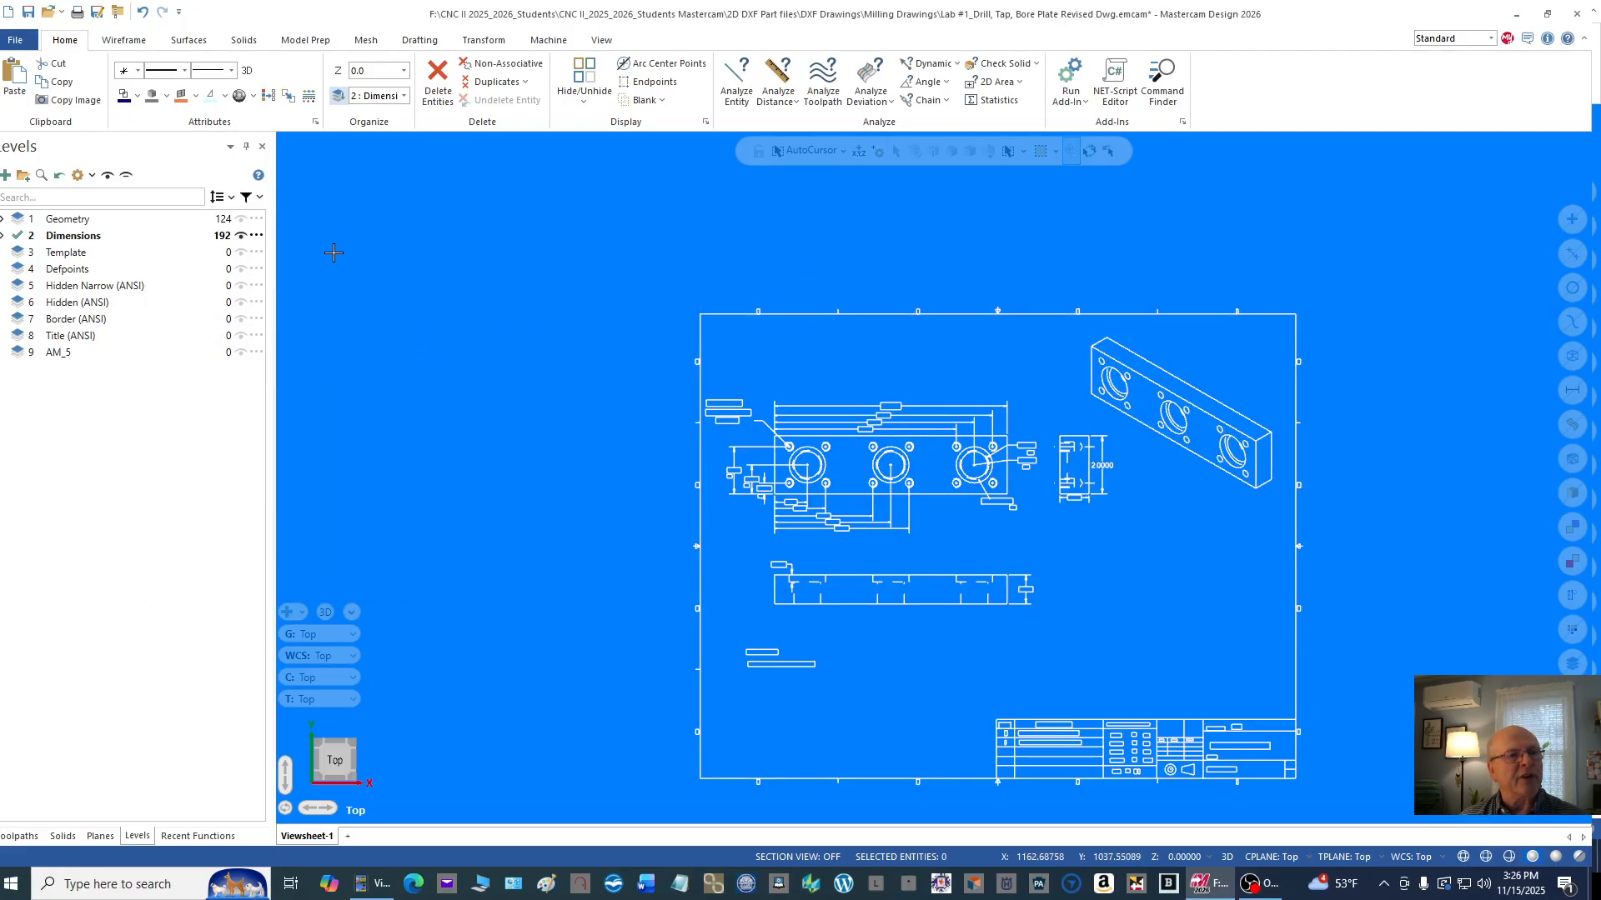
pyautogui.click(16, 218)
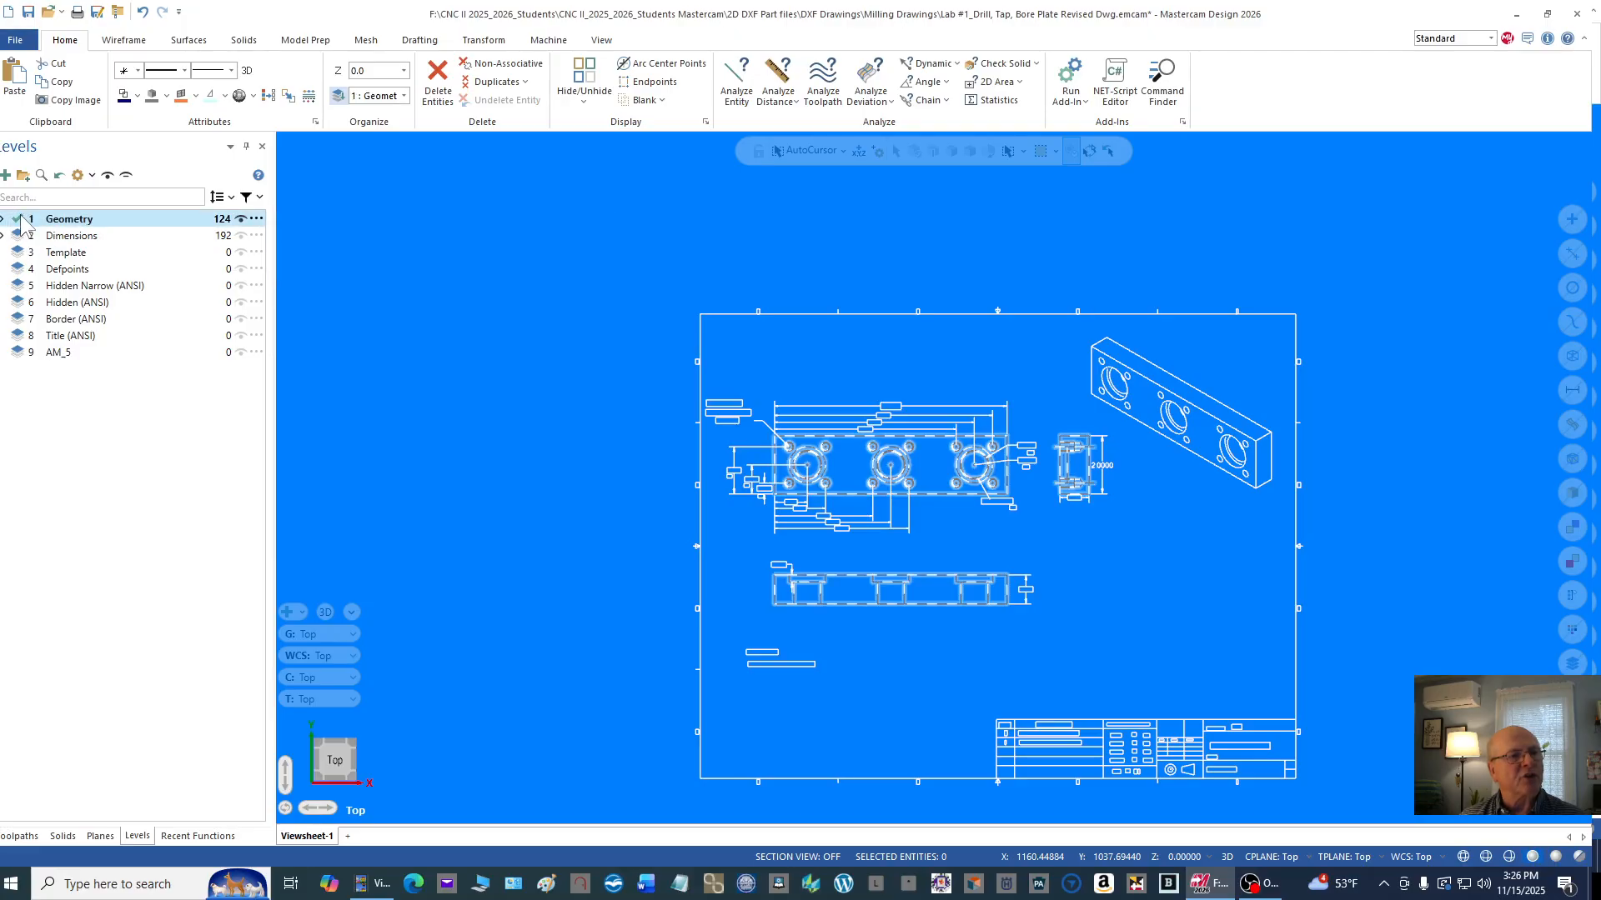
# Step: Hide level 2, Dimensions, and inspect the part geometry remaining in the three views
pyautogui.click(241, 236)
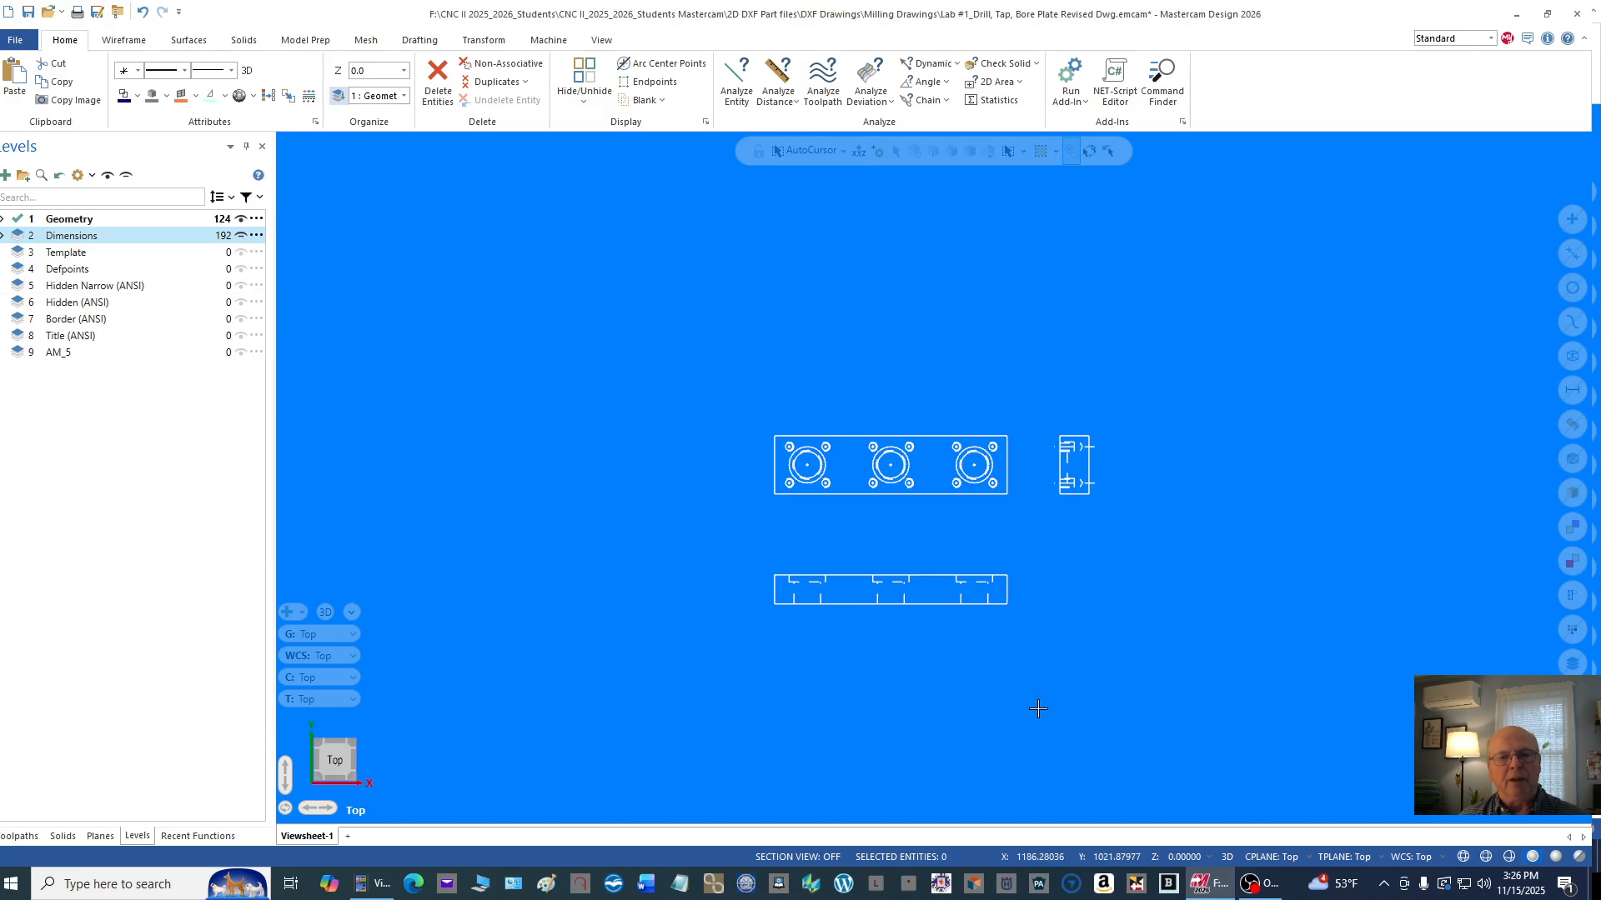
pyautogui.scroll(3, 1091, 702)
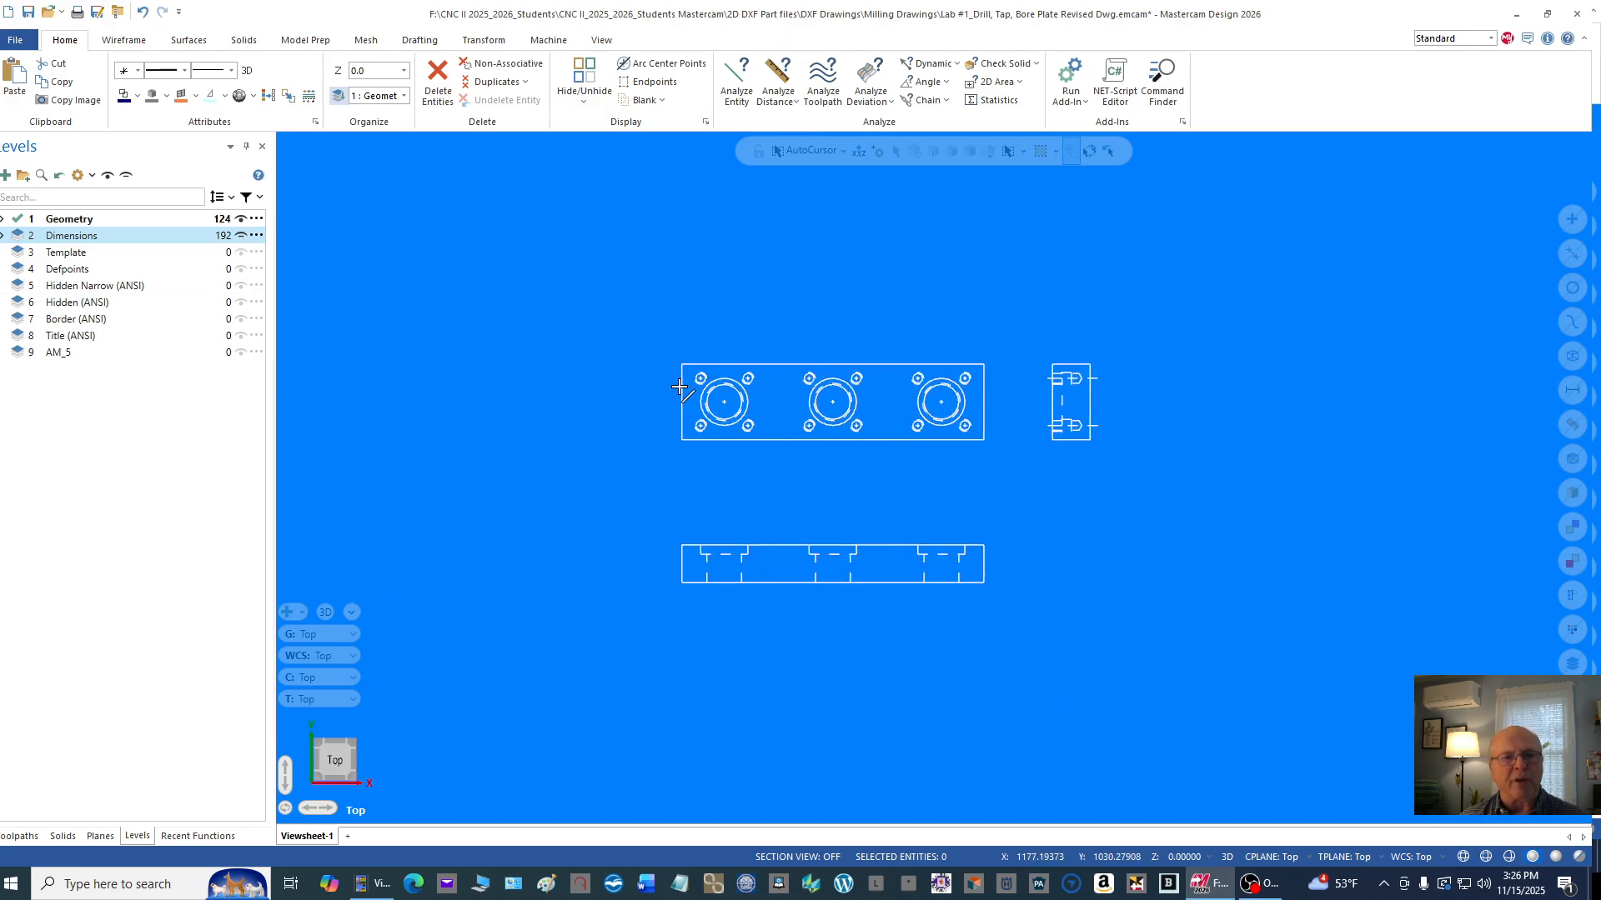
pyautogui.scroll(-3, 1216, 616)
pyautogui.scroll(2, 1188, 581)
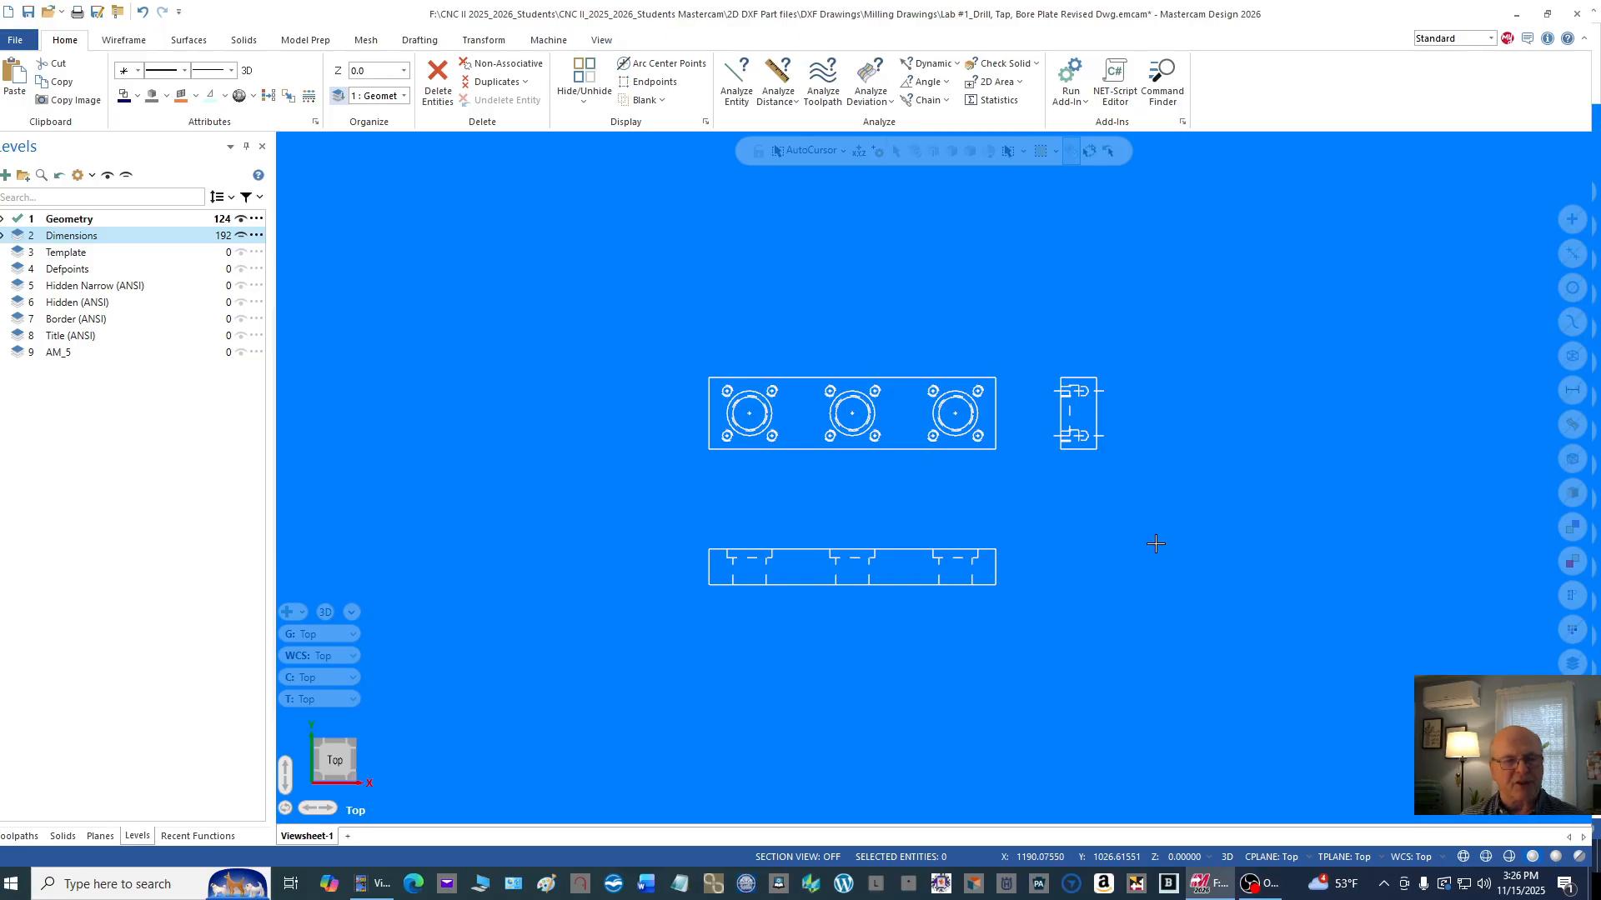
pyautogui.scroll(1, 797, 448)
pyautogui.scroll(1, 797, 458)
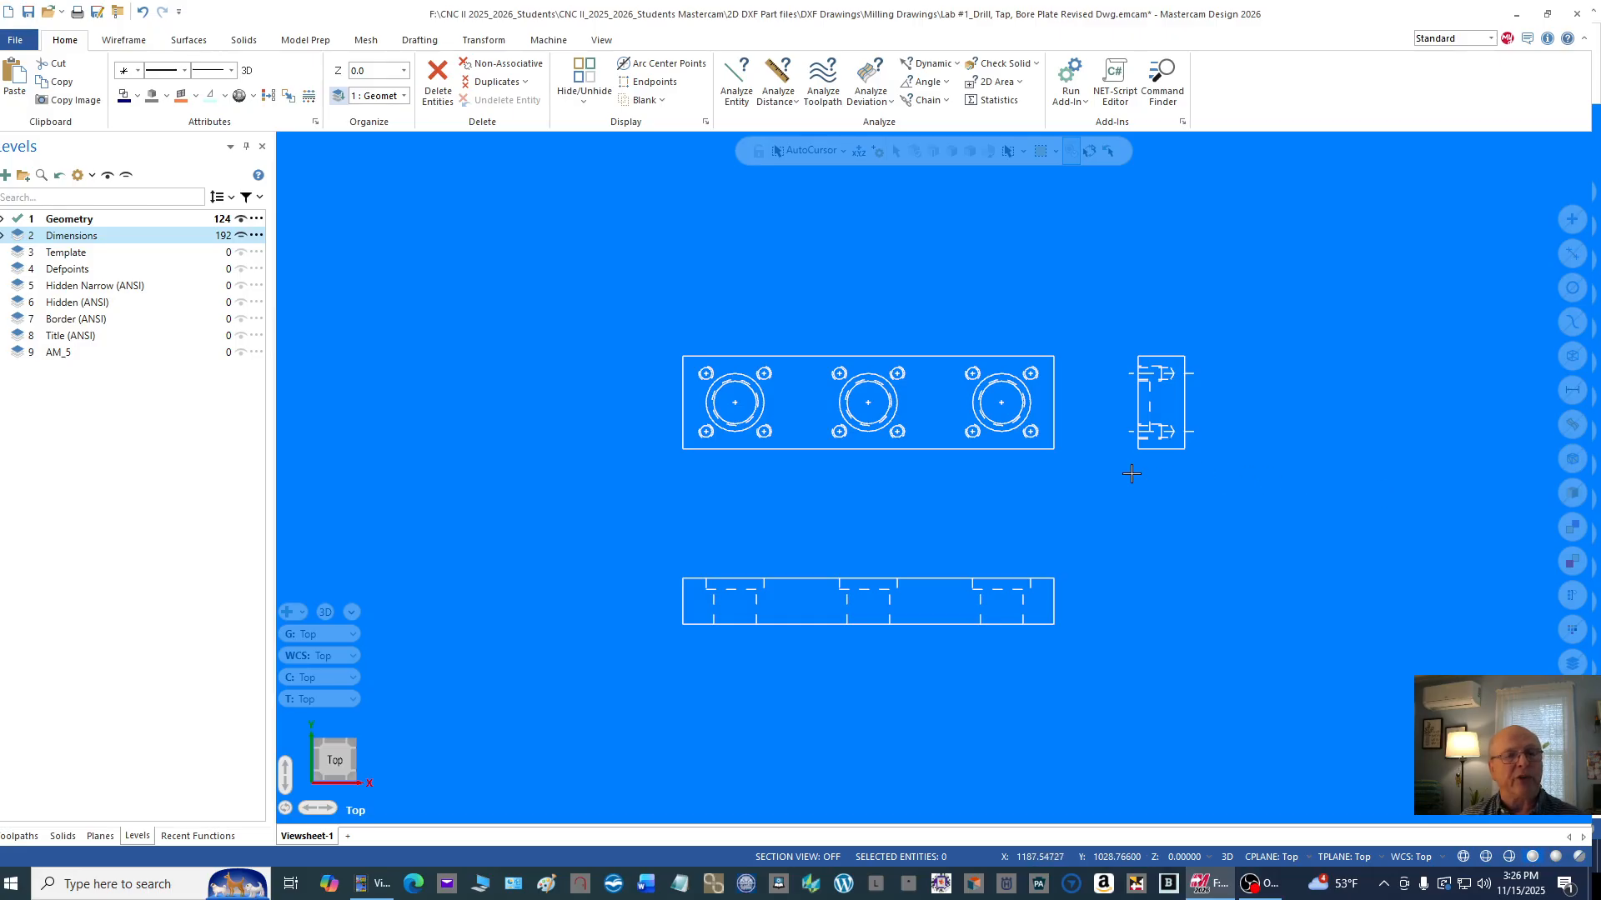
# Step: Delete the unused levels 3 to 9, from Template through AM_5
pyautogui.click(73, 263)
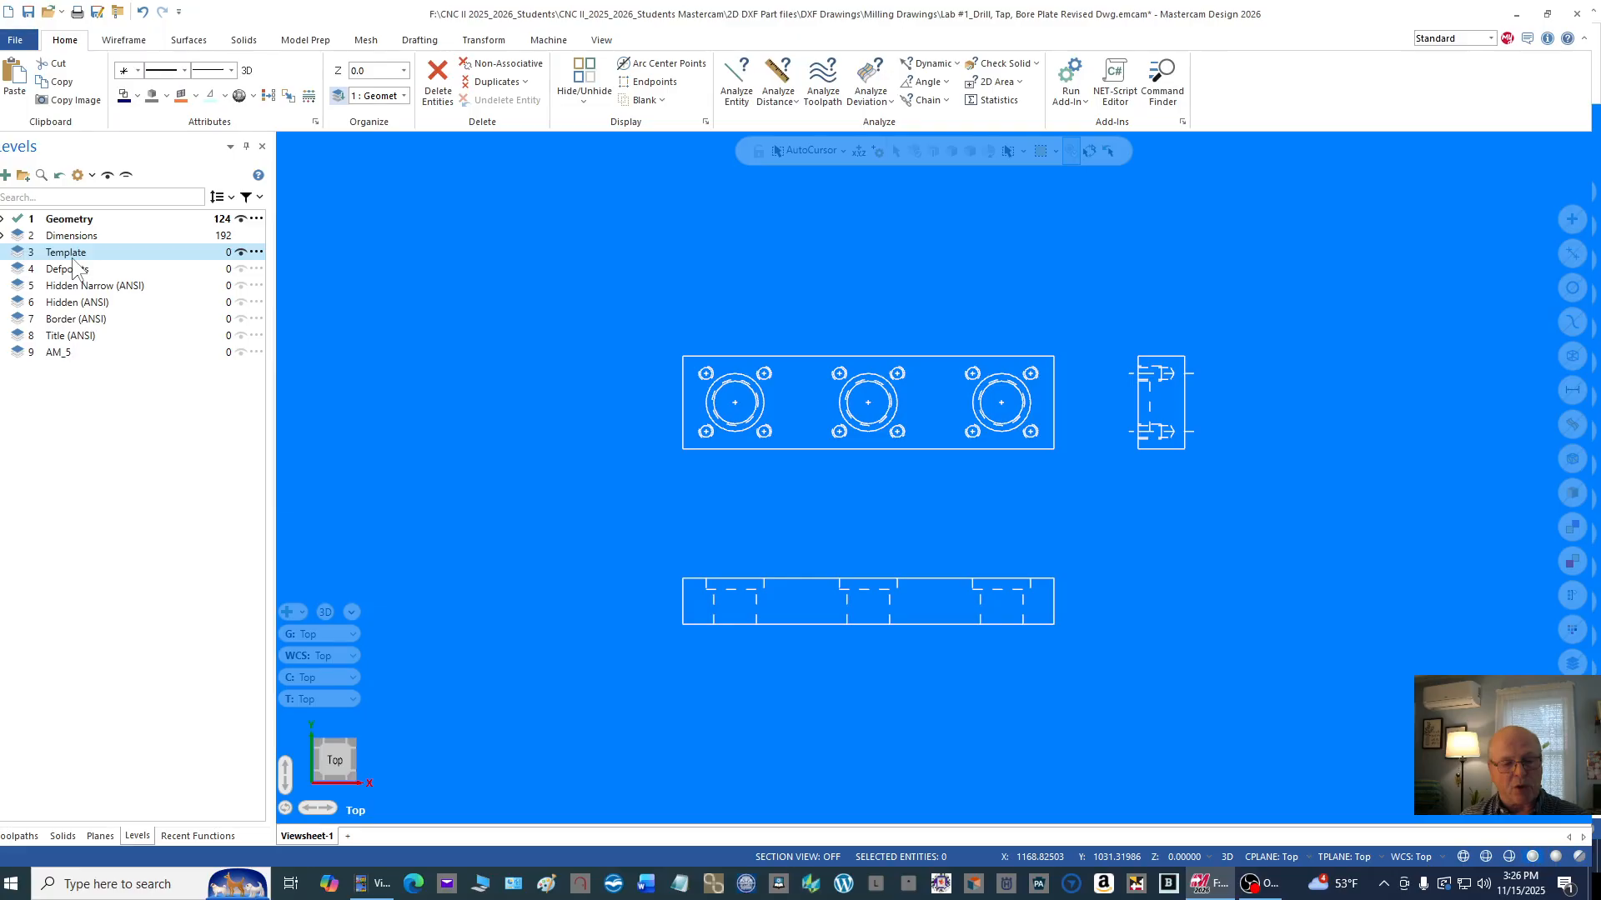
pyautogui.keyDown('ctrl'); pyautogui.click(75, 269); pyautogui.keyUp('ctrl')
pyautogui.keyDown('ctrl'); pyautogui.click(78, 286); pyautogui.keyUp('ctrl')
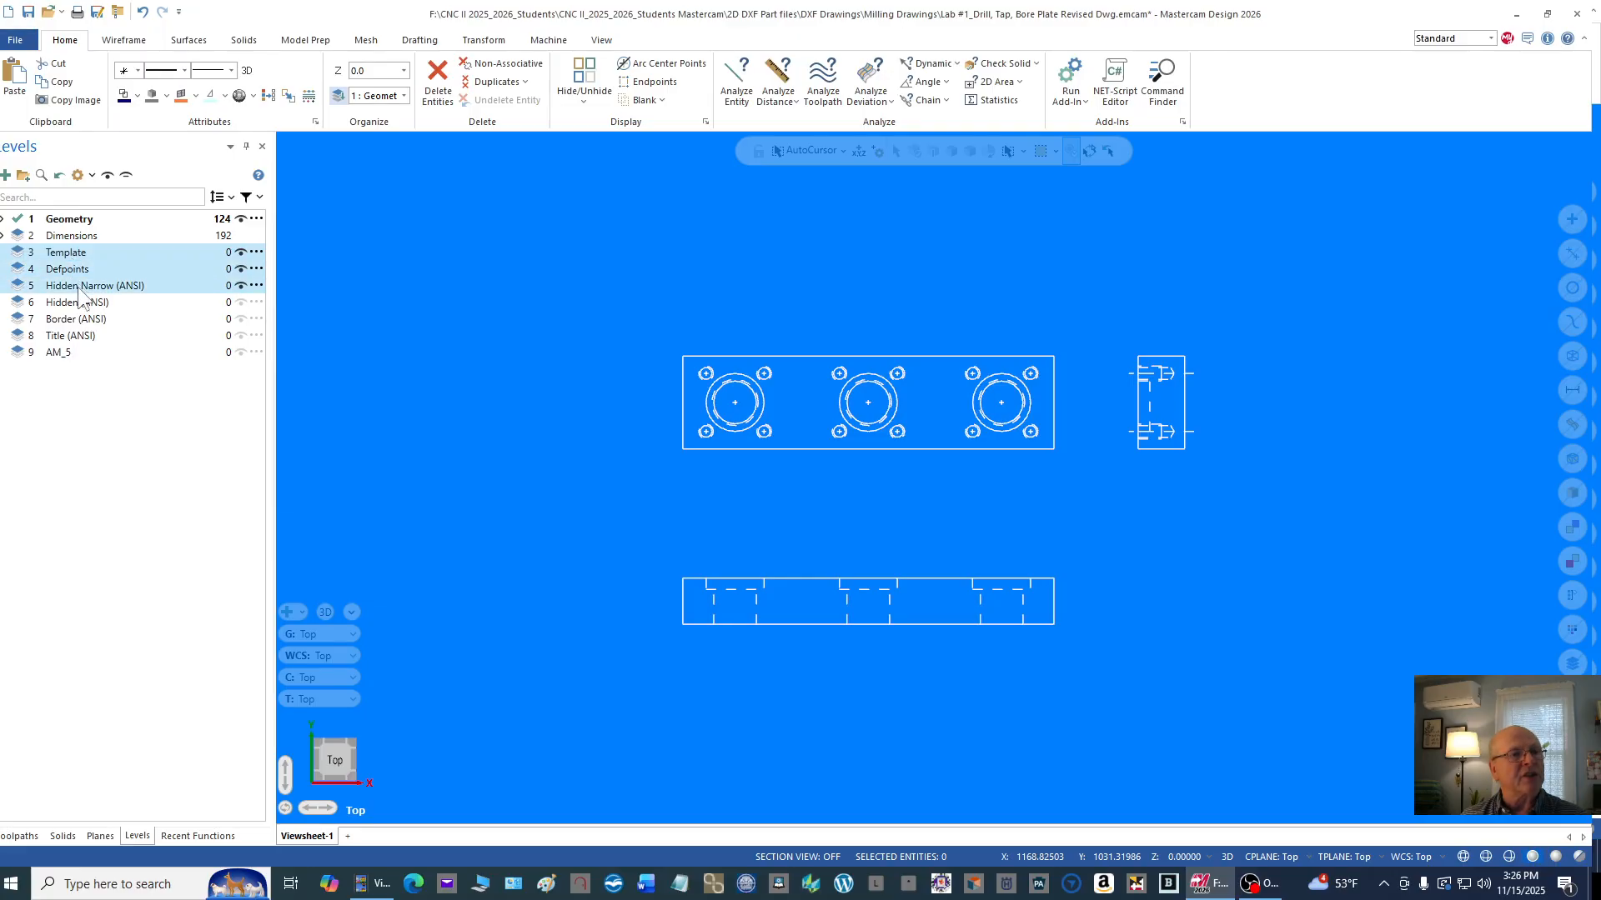
pyautogui.keyDown('ctrl'); pyautogui.click(76, 301); pyautogui.keyUp('ctrl')
pyautogui.keyDown('ctrl'); pyautogui.click(75, 319); pyautogui.keyUp('ctrl')
pyautogui.keyDown('ctrl'); pyautogui.click(74, 337); pyautogui.keyUp('ctrl')
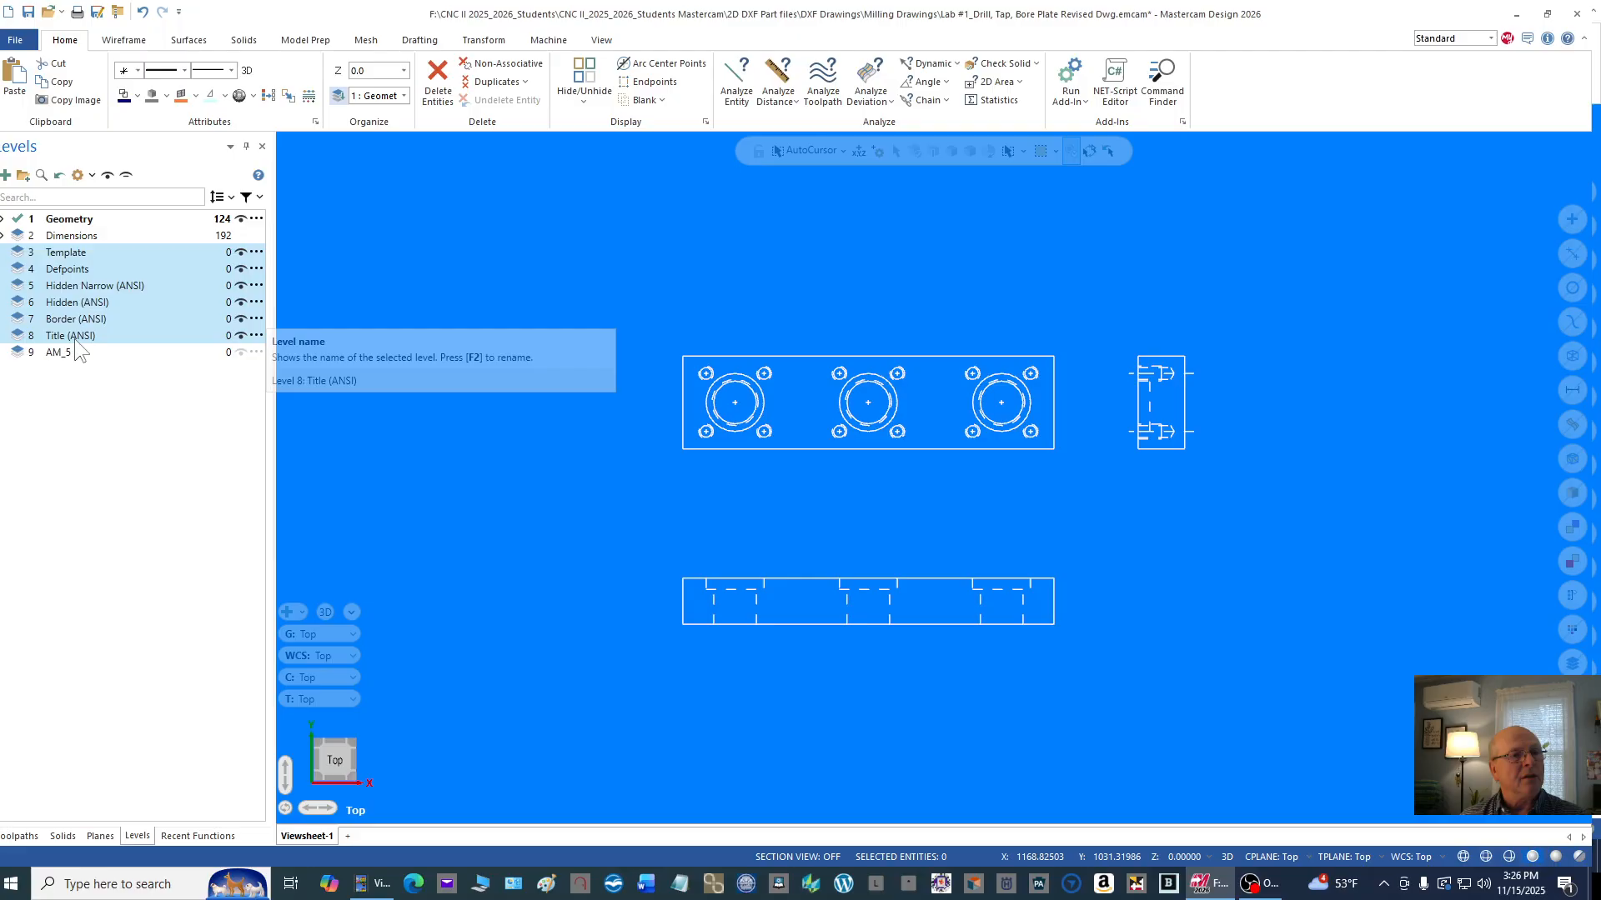
pyautogui.keyDown('ctrl'); pyautogui.click(66, 352); pyautogui.keyUp('ctrl')
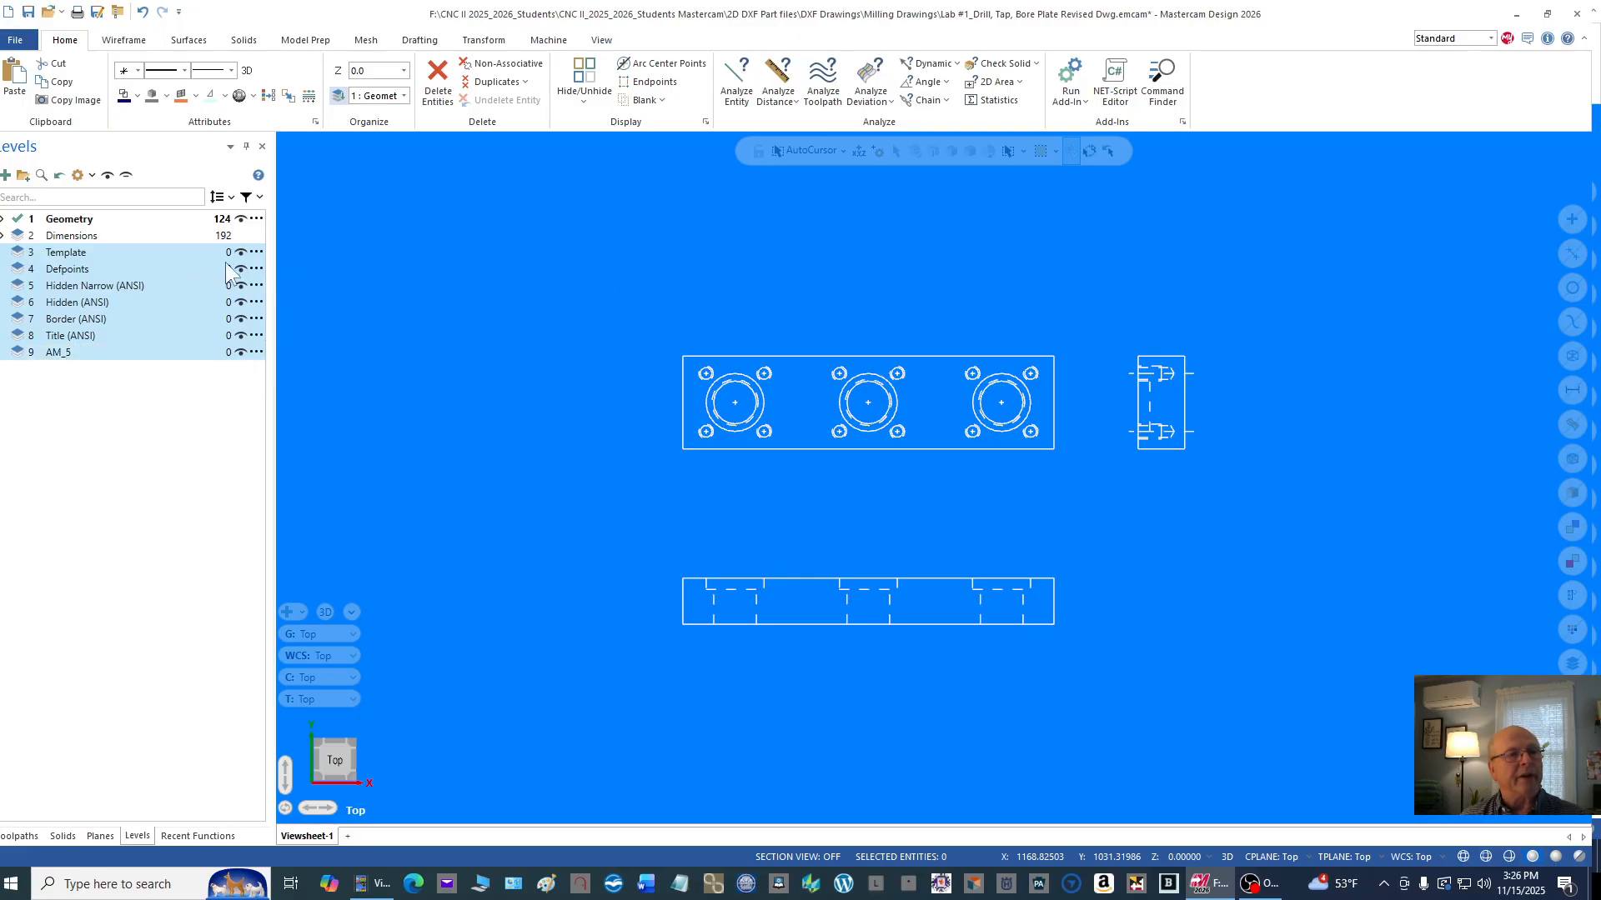
pyautogui.rightClick(202, 291)
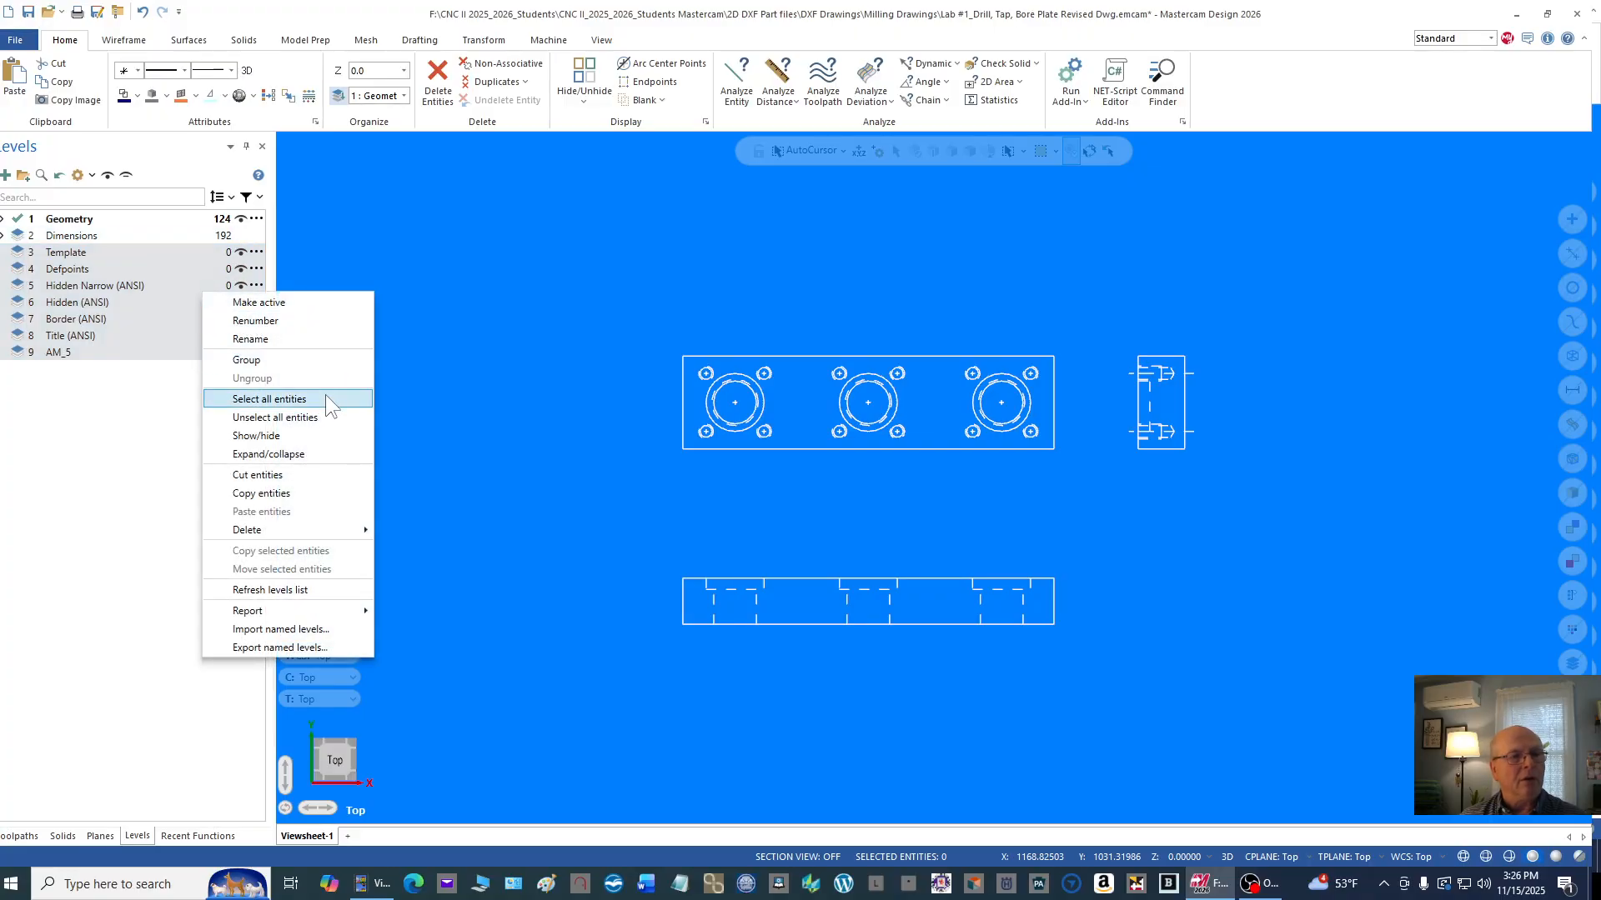
pyautogui.moveTo(323, 532)
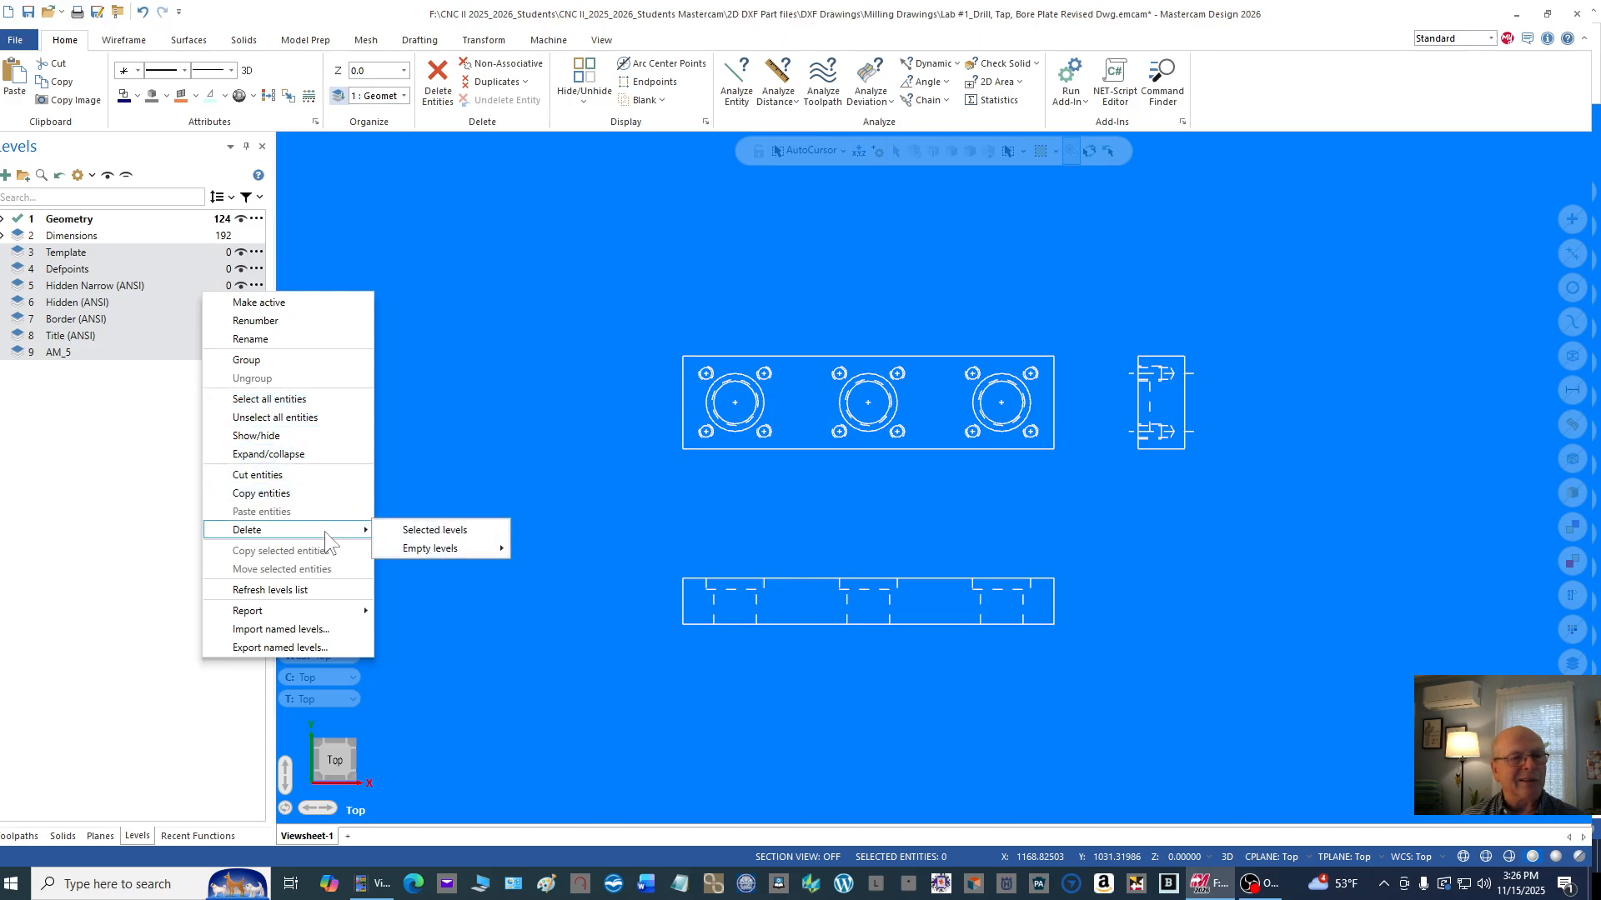
pyautogui.click(487, 534)
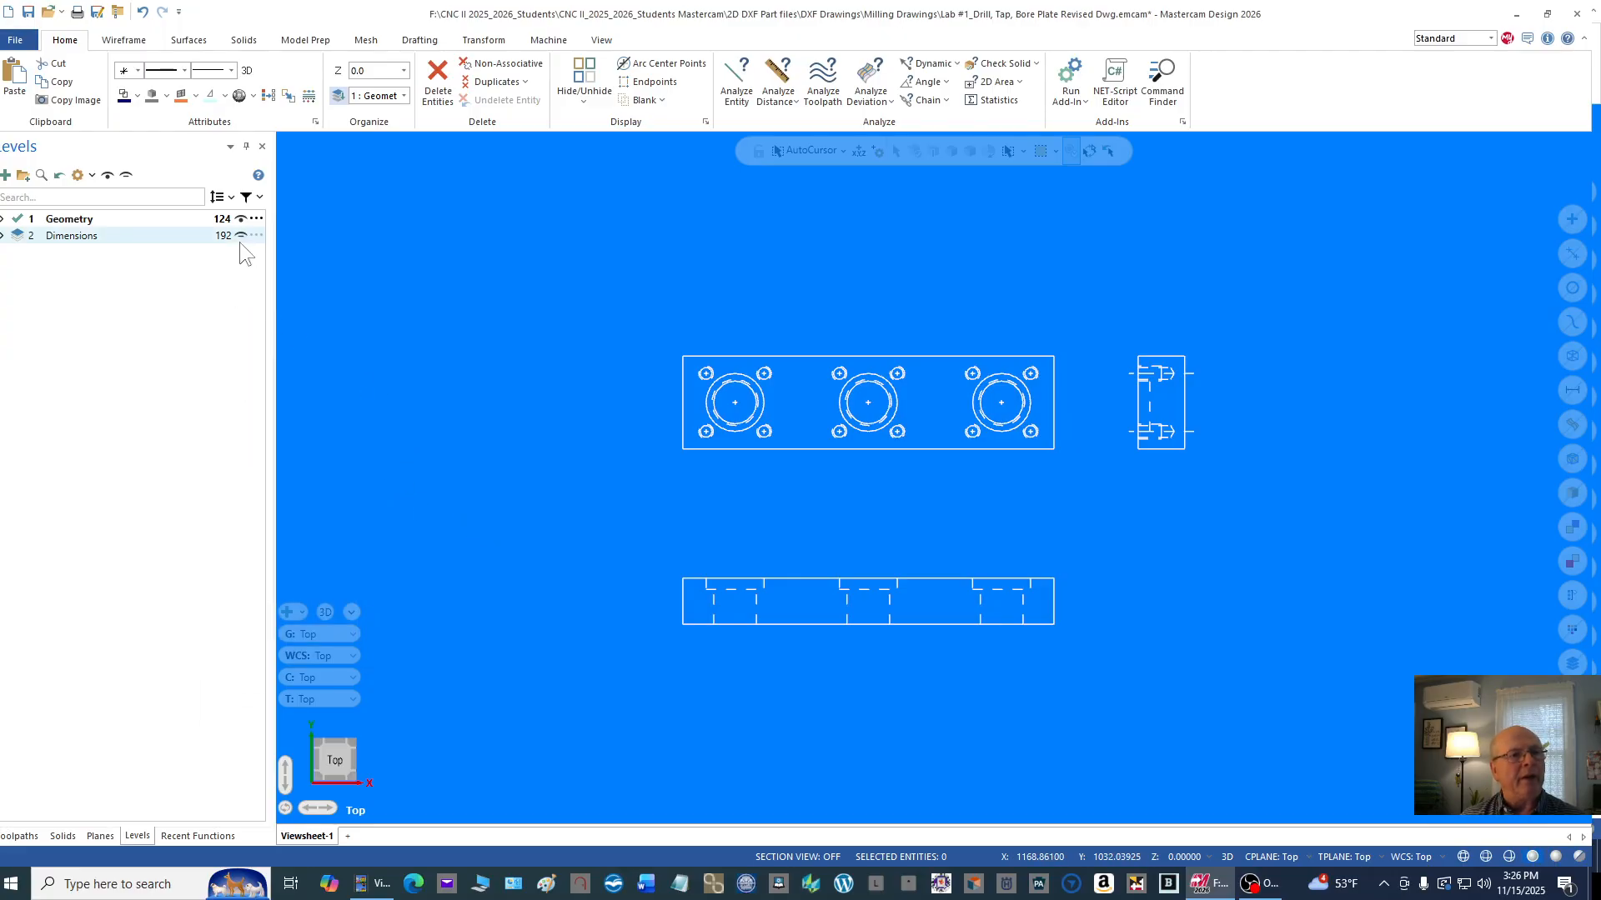
# Step: Show level 2, Dimensions, again and review the fully dimensioned drawing
pyautogui.click(240, 236)
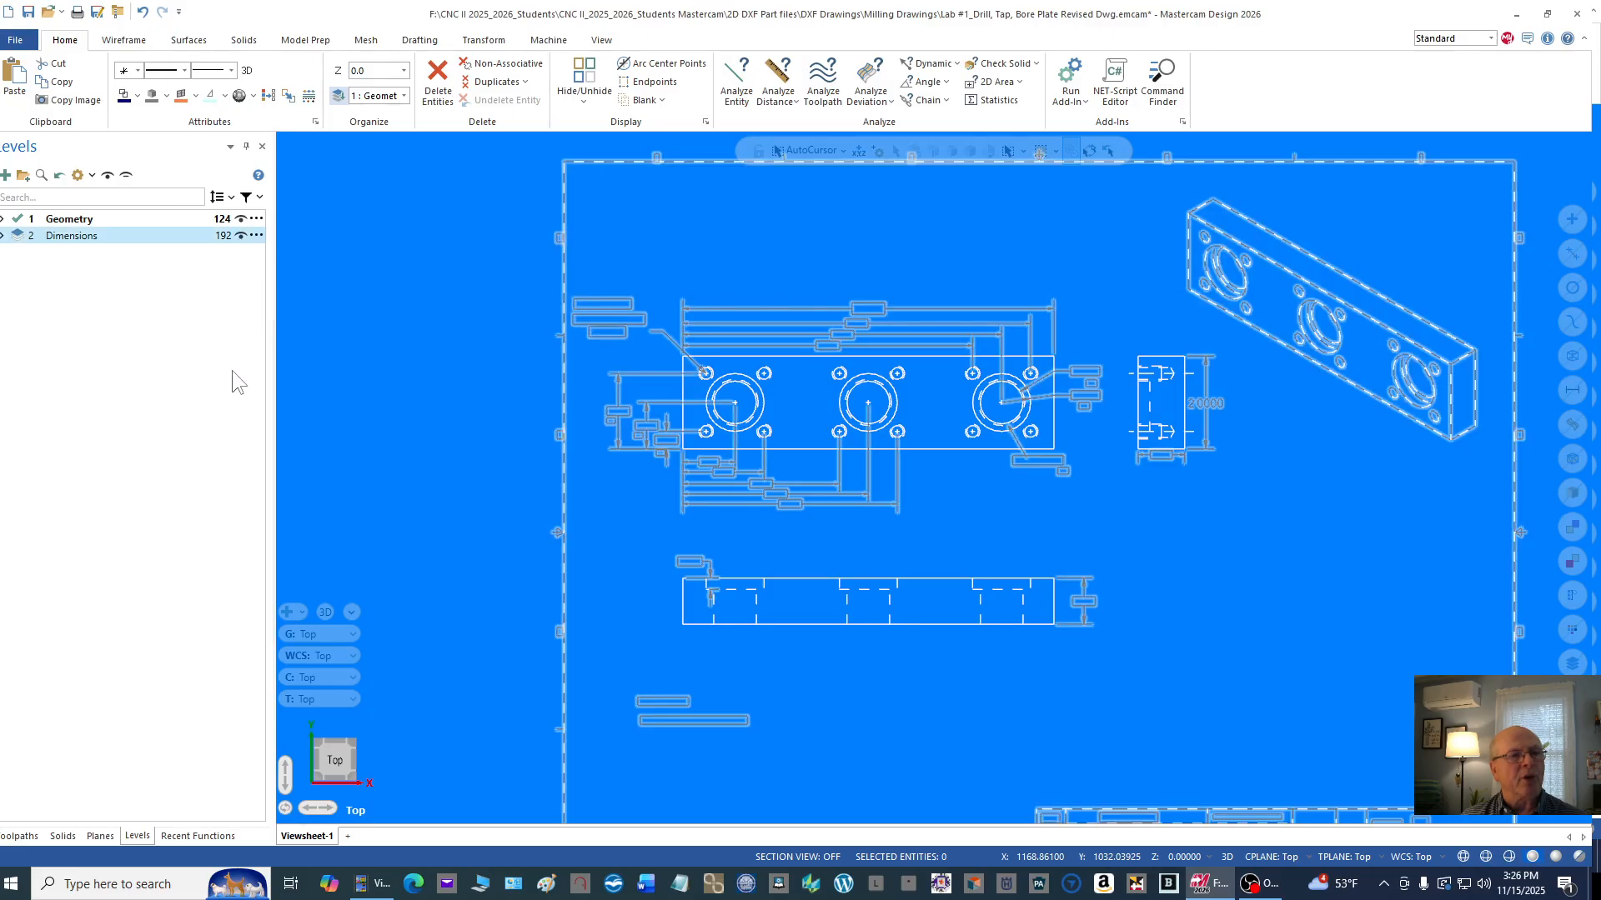
pyautogui.scroll(-2, 368, 339)
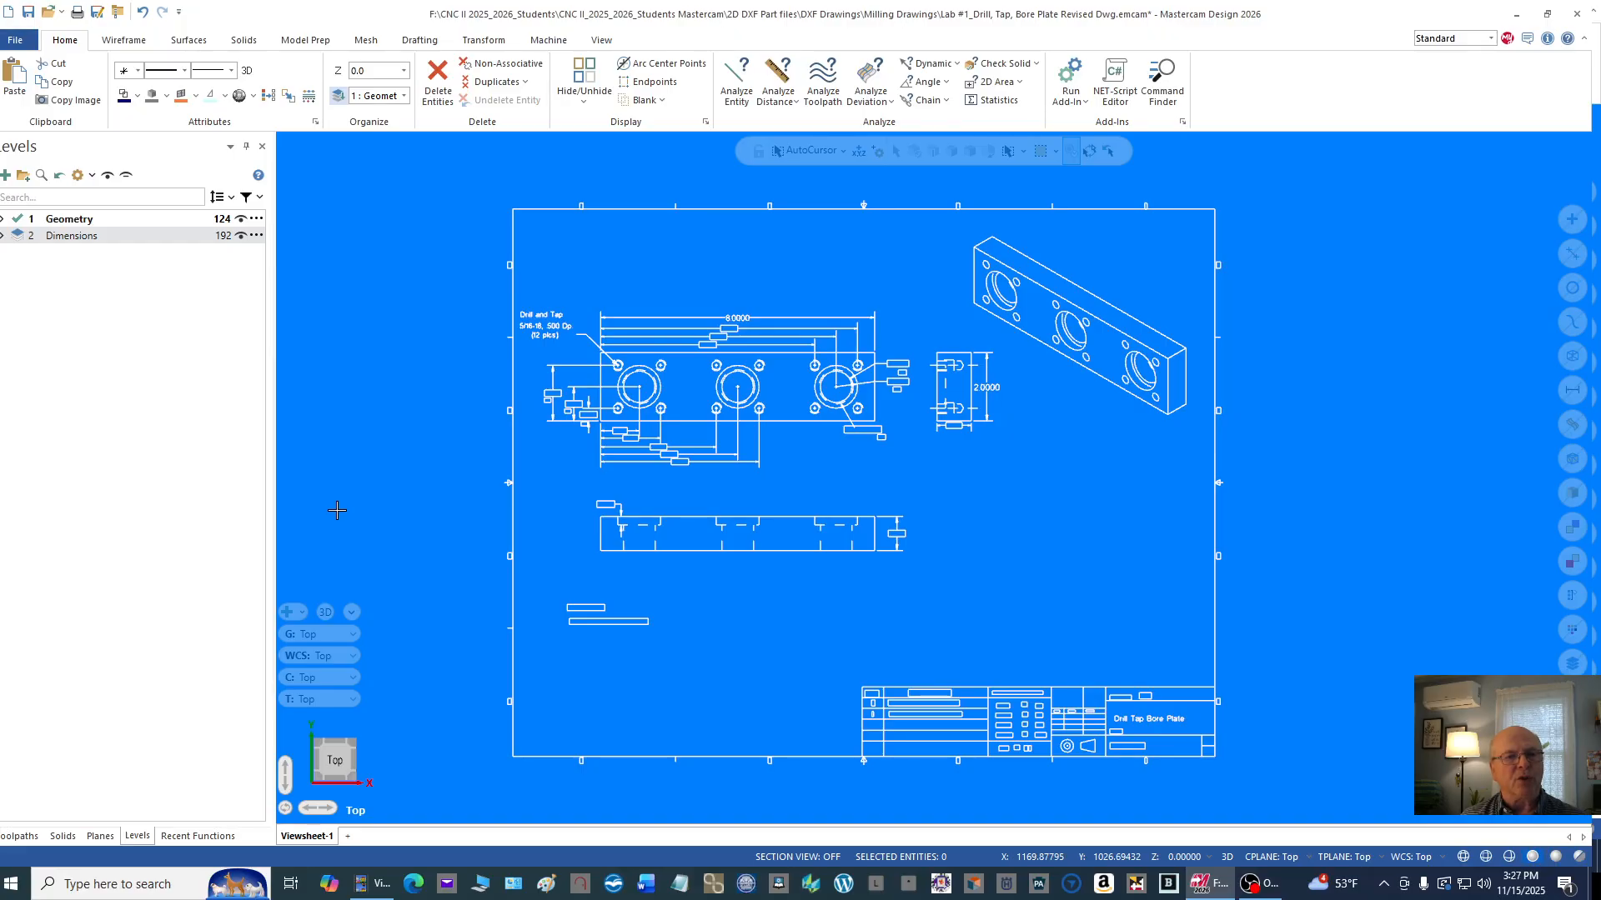
pyautogui.scroll(2, 602, 426)
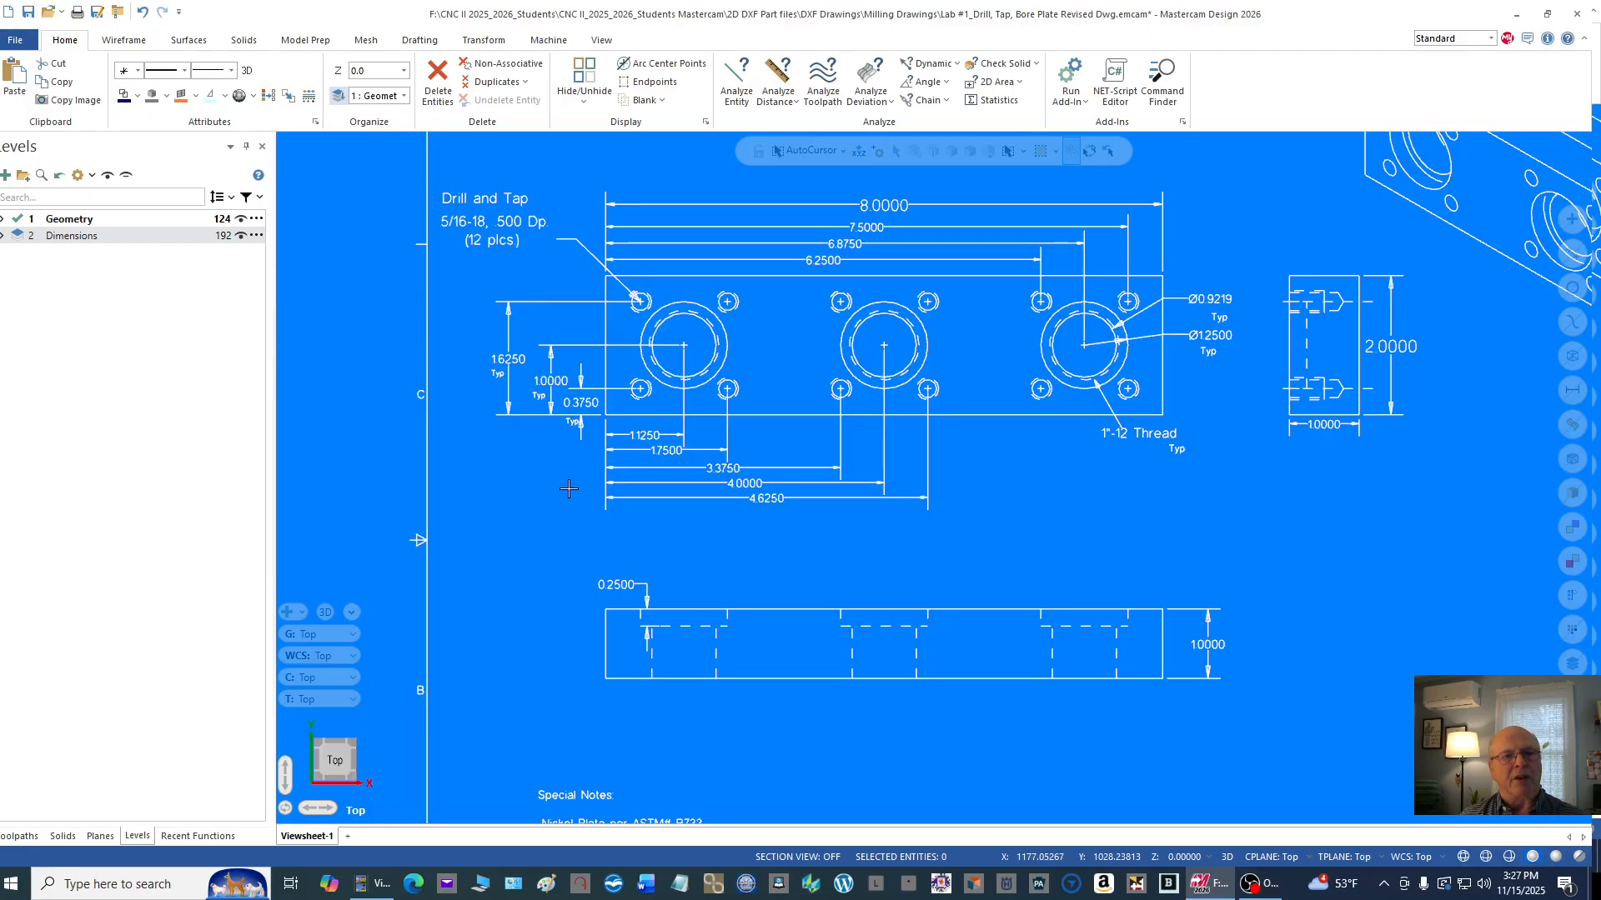
pyautogui.scroll(-1, 592, 438)
pyautogui.scroll(-3, 592, 437)
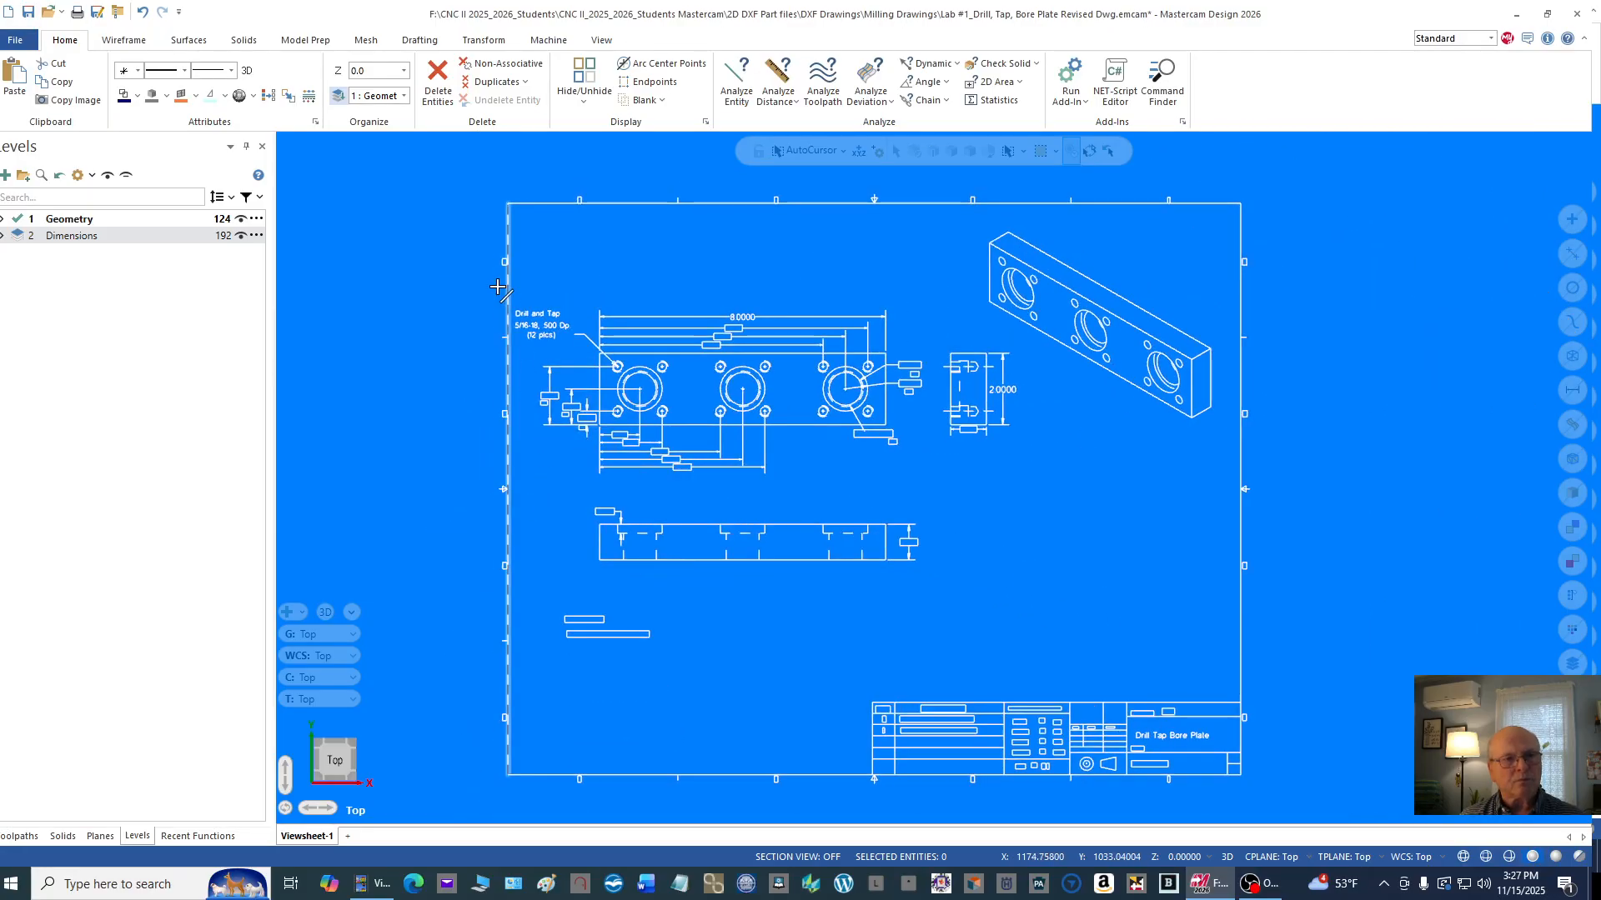
# Step: Move the whole drawing to the origin, using the lower-left corner of the plate's top view as the base point
pyautogui.moveTo(461, 177)
pyautogui.mouseDown()
pyautogui.moveTo(812, 335)
pyautogui.moveTo(1216, 671)
pyautogui.moveTo(1323, 822)
pyautogui.moveTo(1324, 805)
pyautogui.mouseUp()
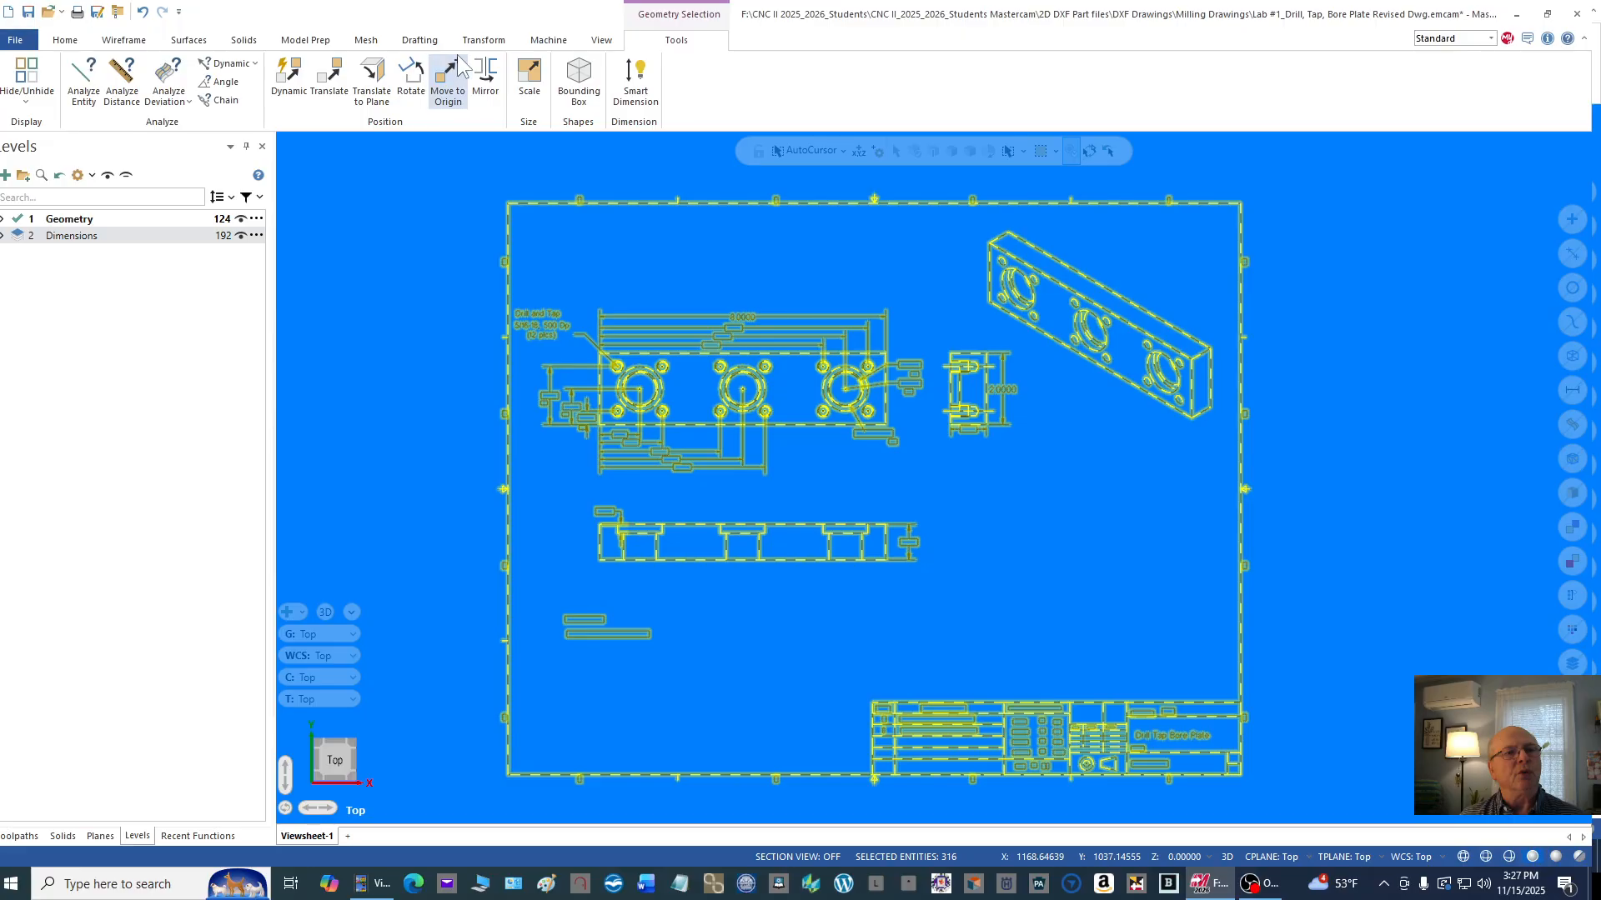
pyautogui.click(482, 42)
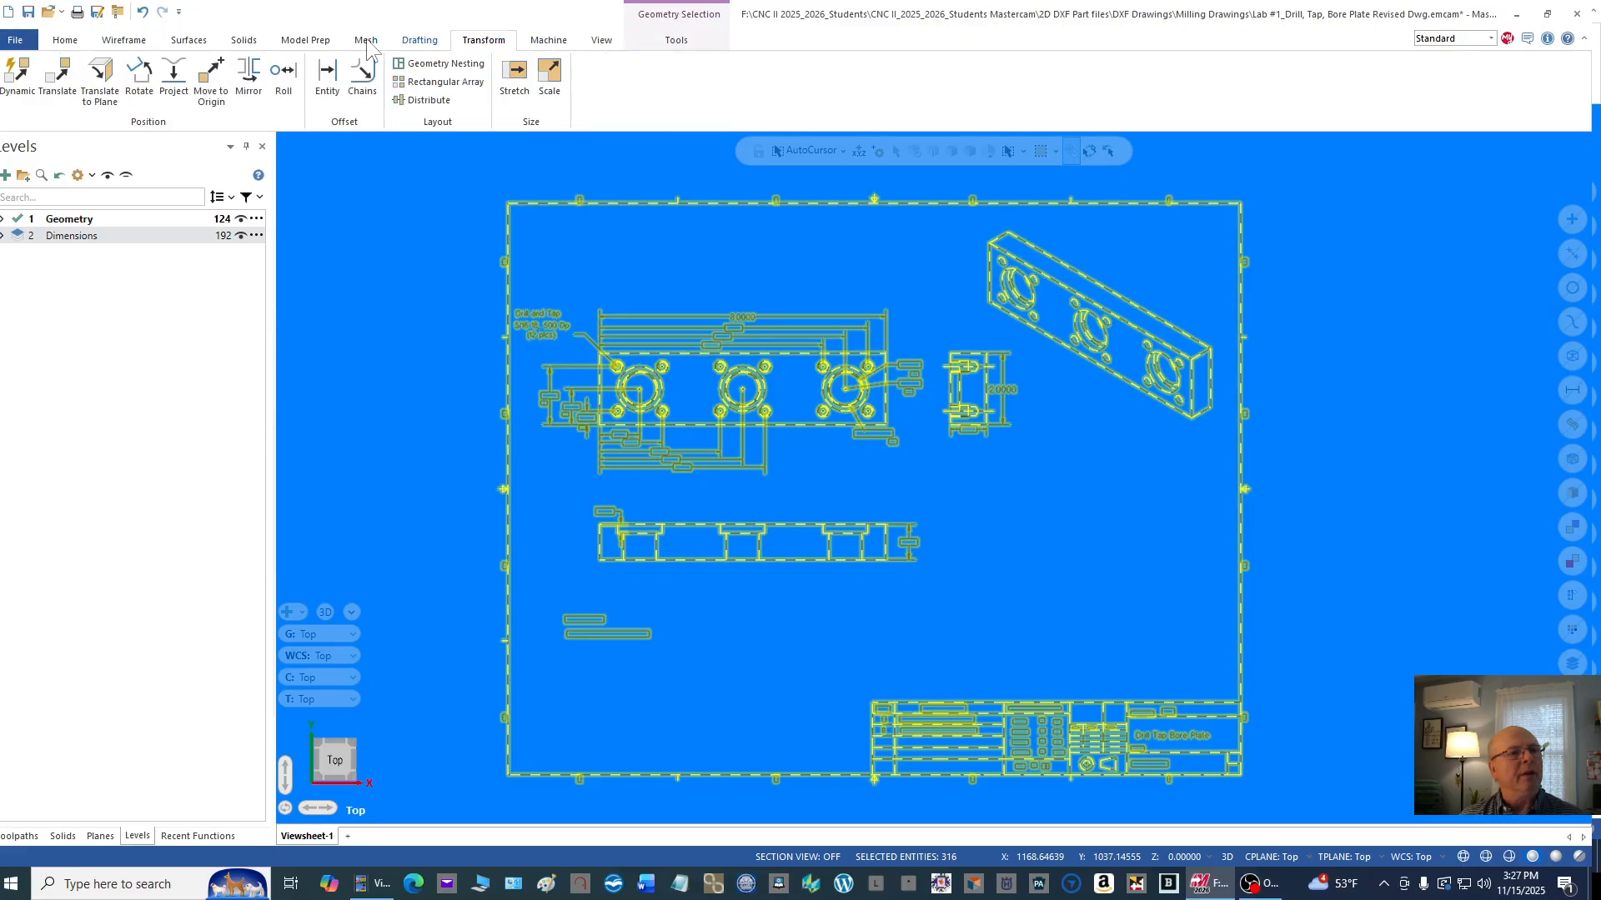
pyautogui.click(218, 97)
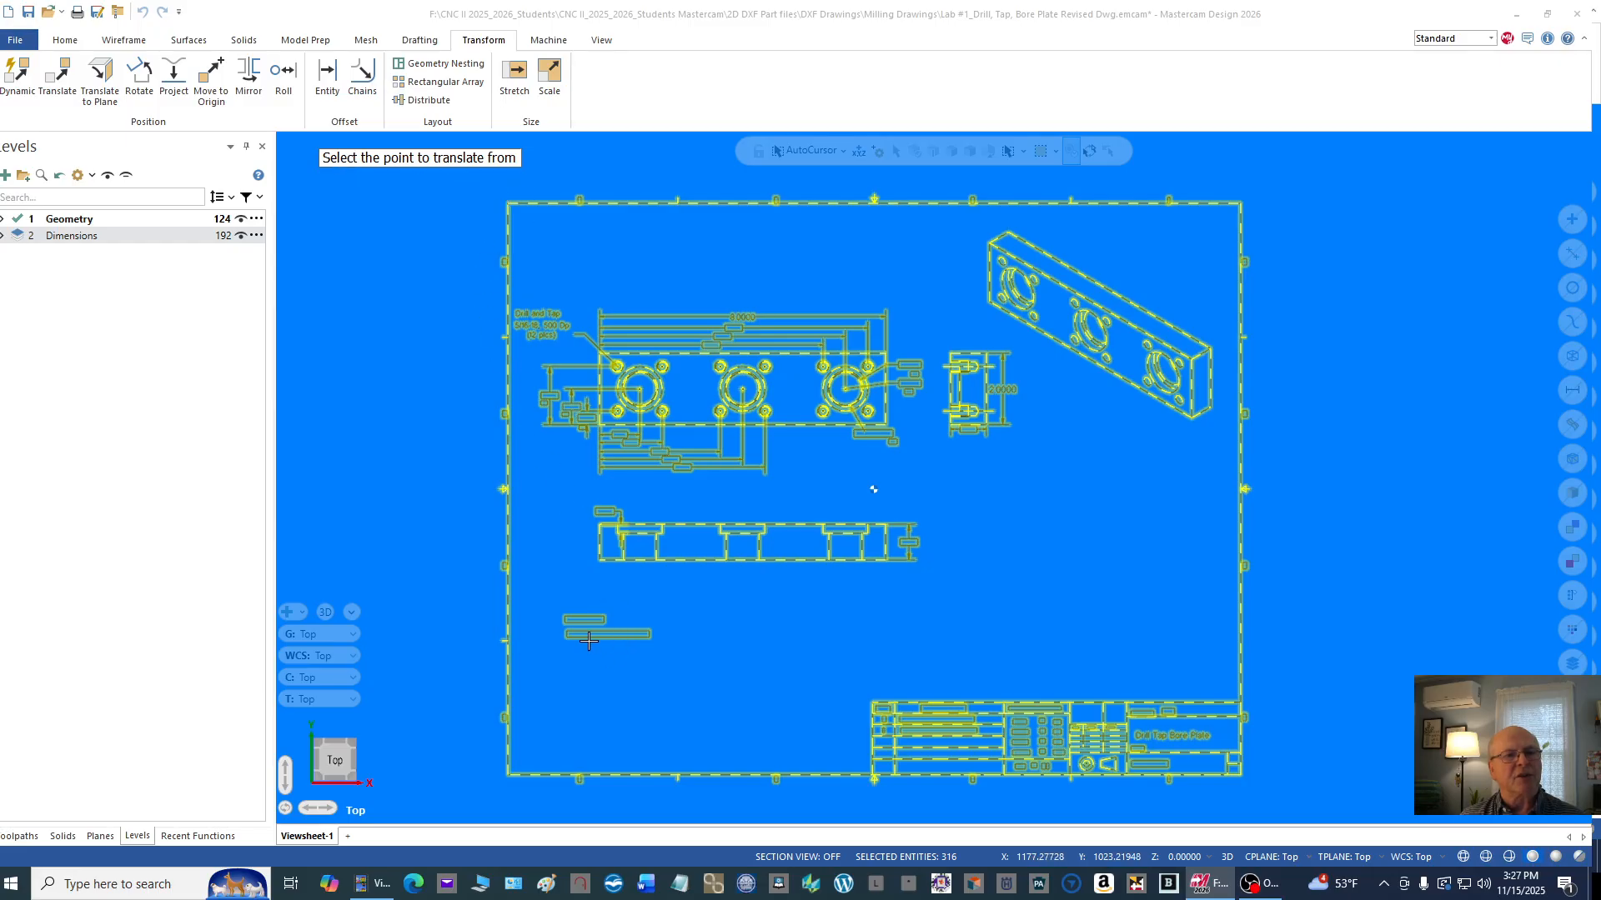
pyautogui.scroll(2, 583, 636)
pyautogui.scroll(2, 575, 510)
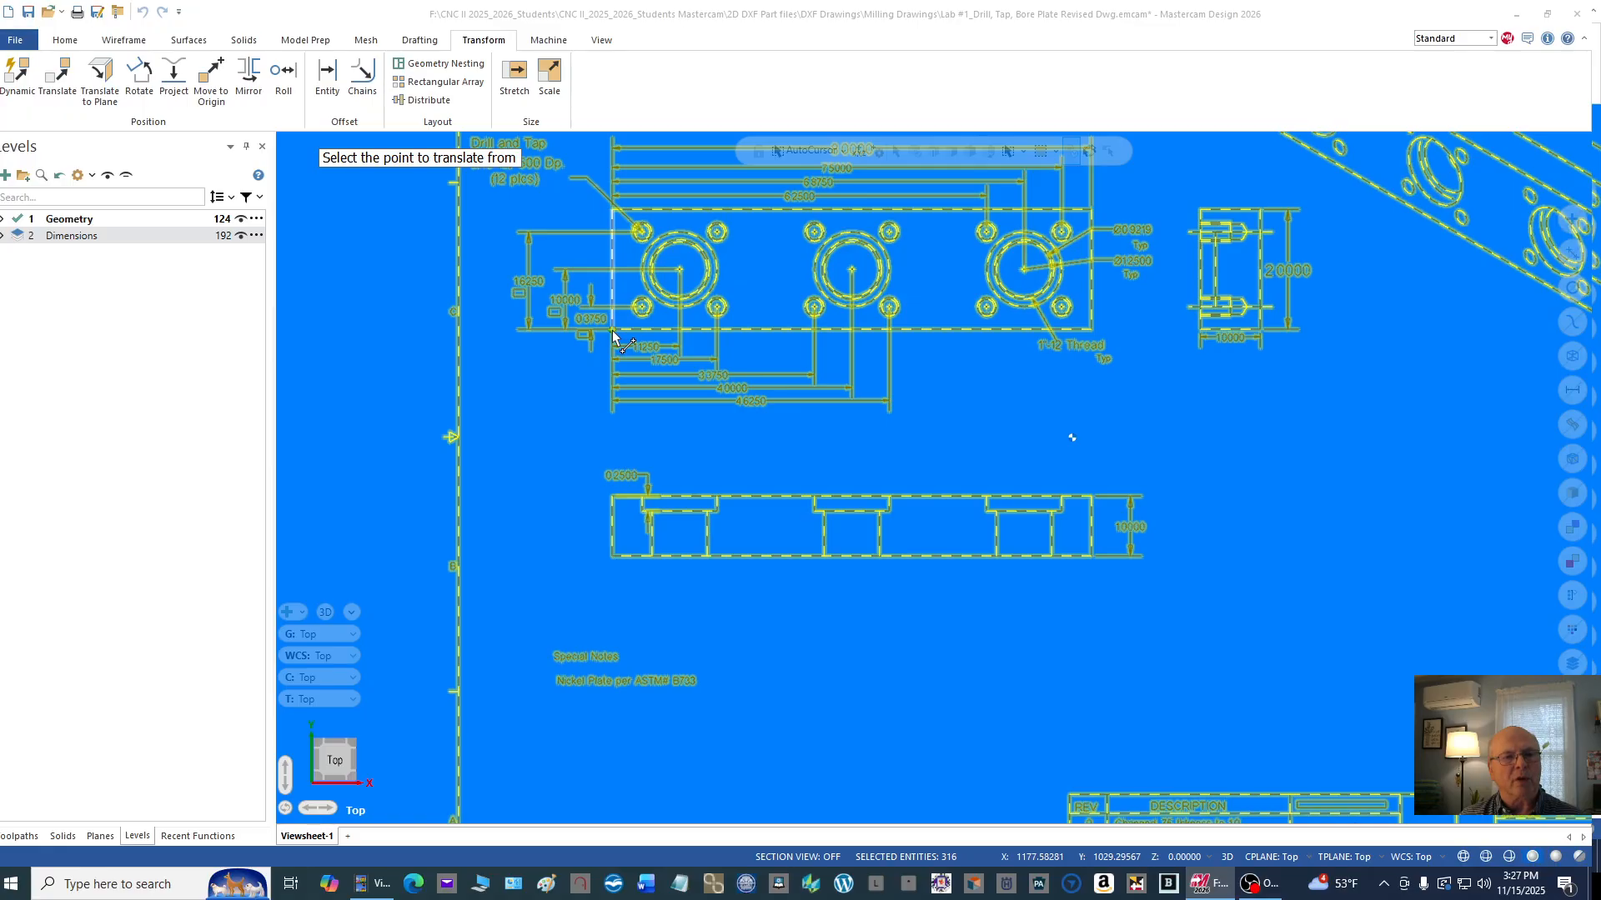
pyautogui.click(613, 331)
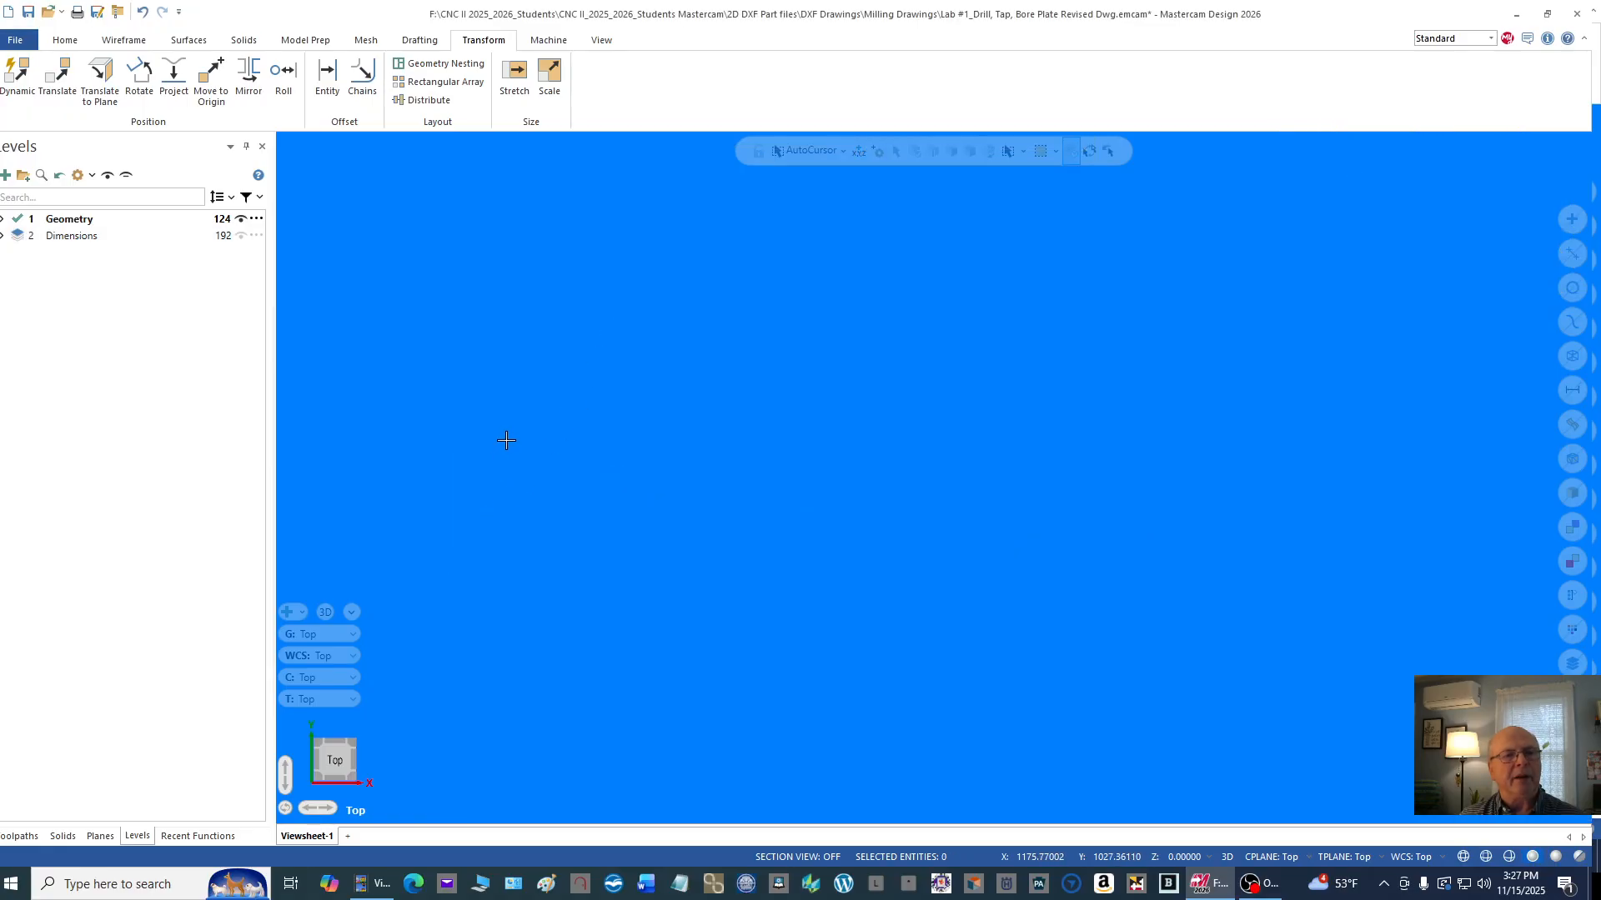
pyautogui.rightClick(760, 329)
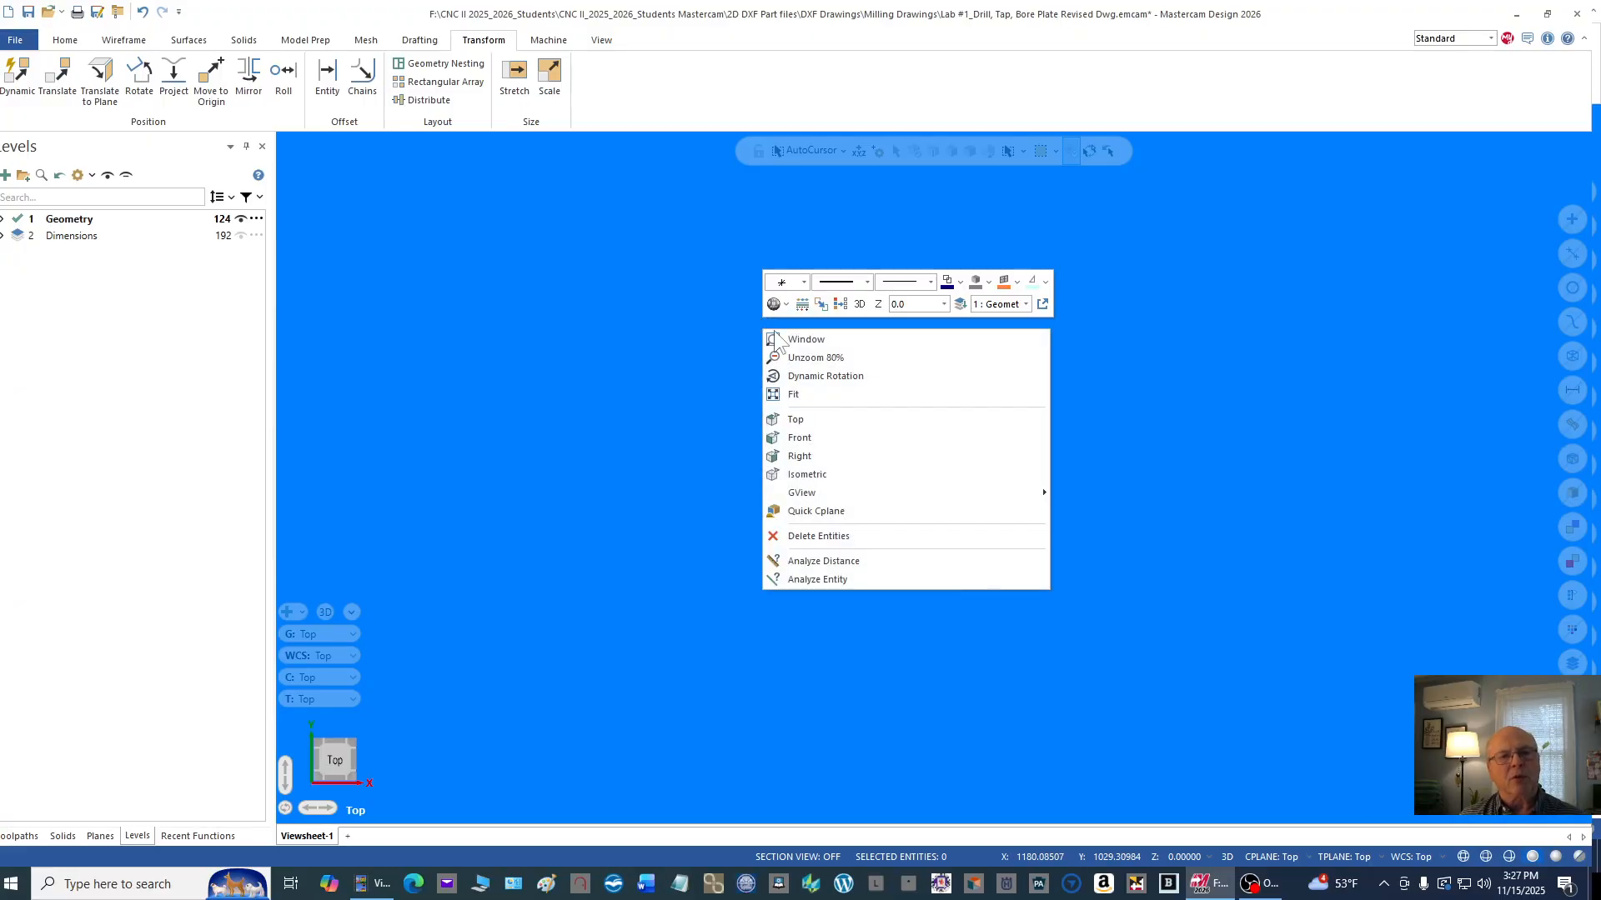
pyautogui.click(817, 397)
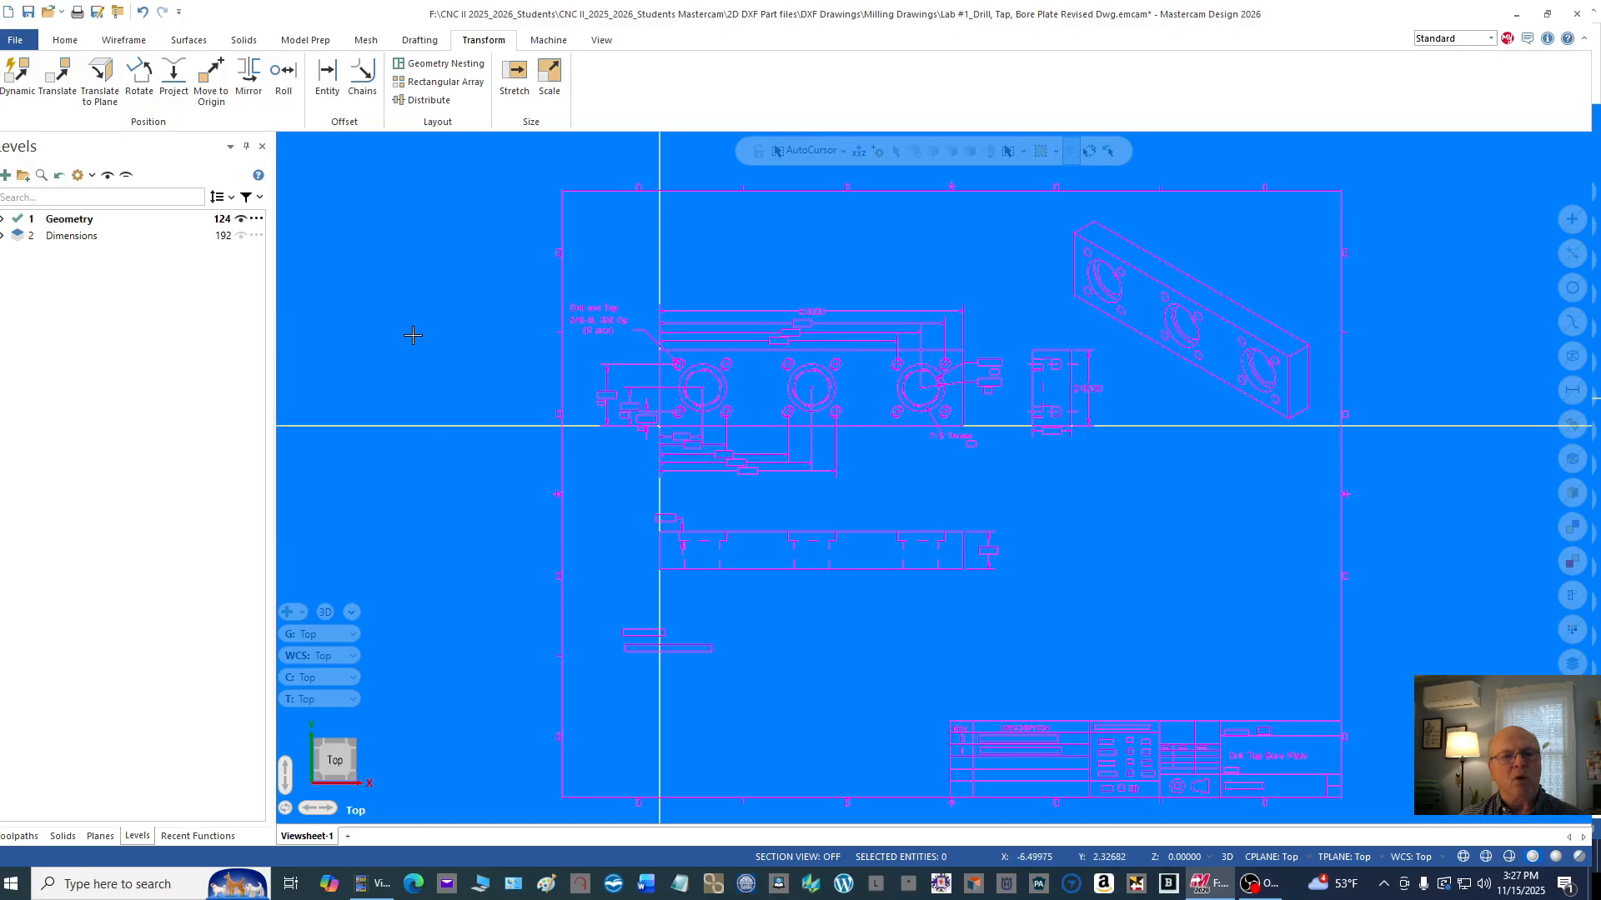
# Step: Clear the result colors from the moved entities
pyautogui.scroll(-1, 408, 326)
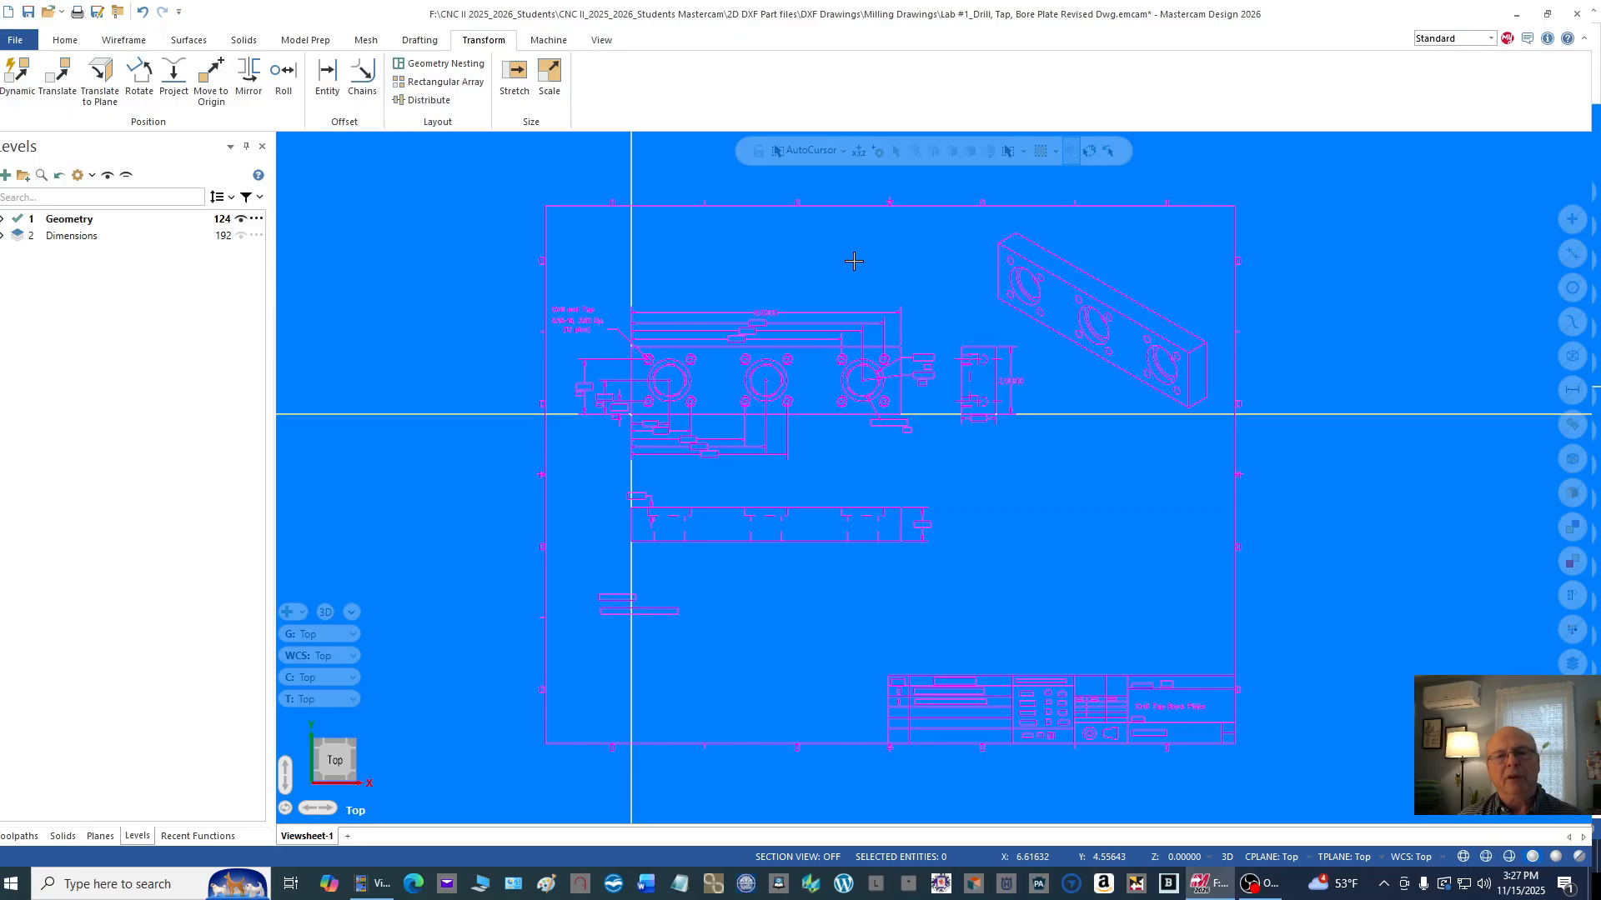
pyautogui.rightClick(1278, 164)
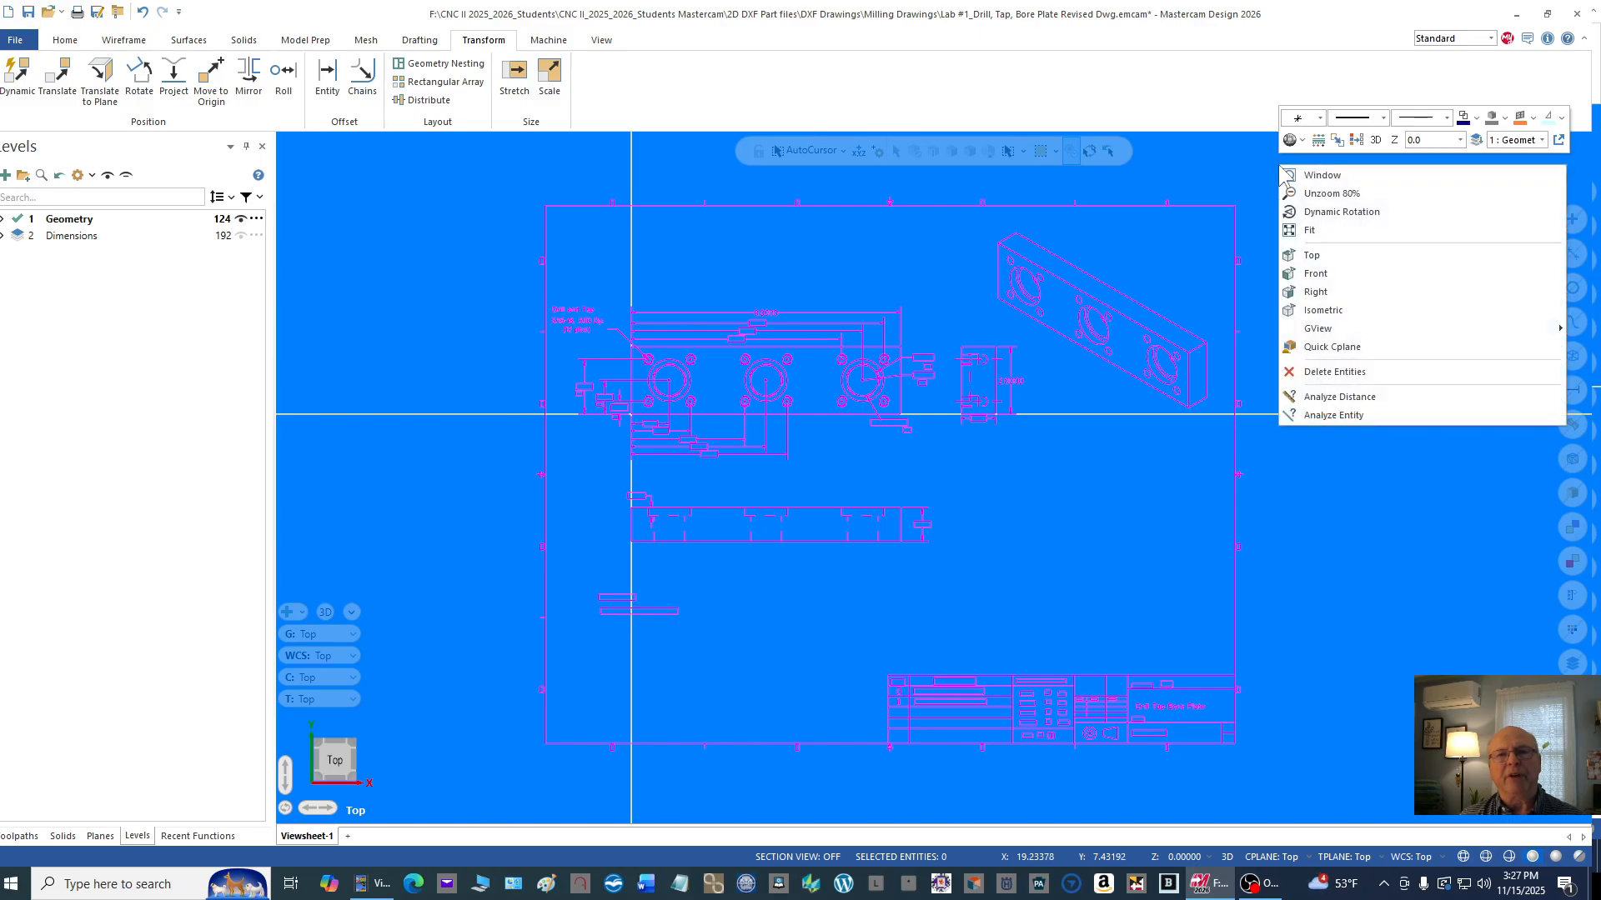
pyautogui.click(1357, 141)
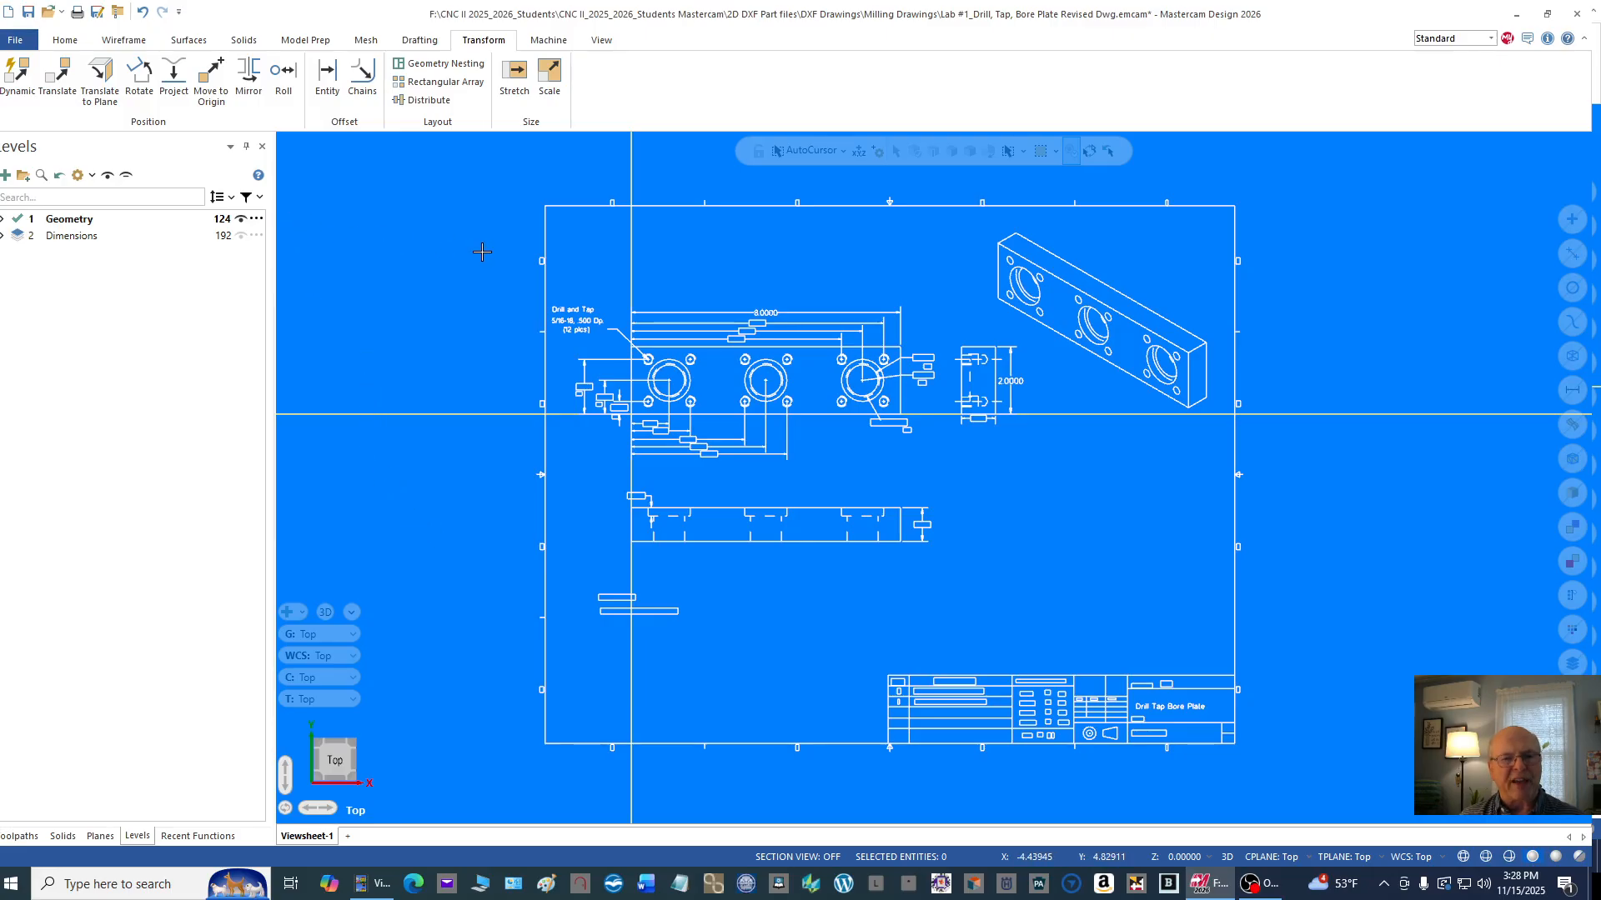
# Step: Save the part in the Milling Drawings folder as "Lab #1_Drill, Tap, Bore Plate Revised Mach._Class"
pyautogui.click(10, 42)
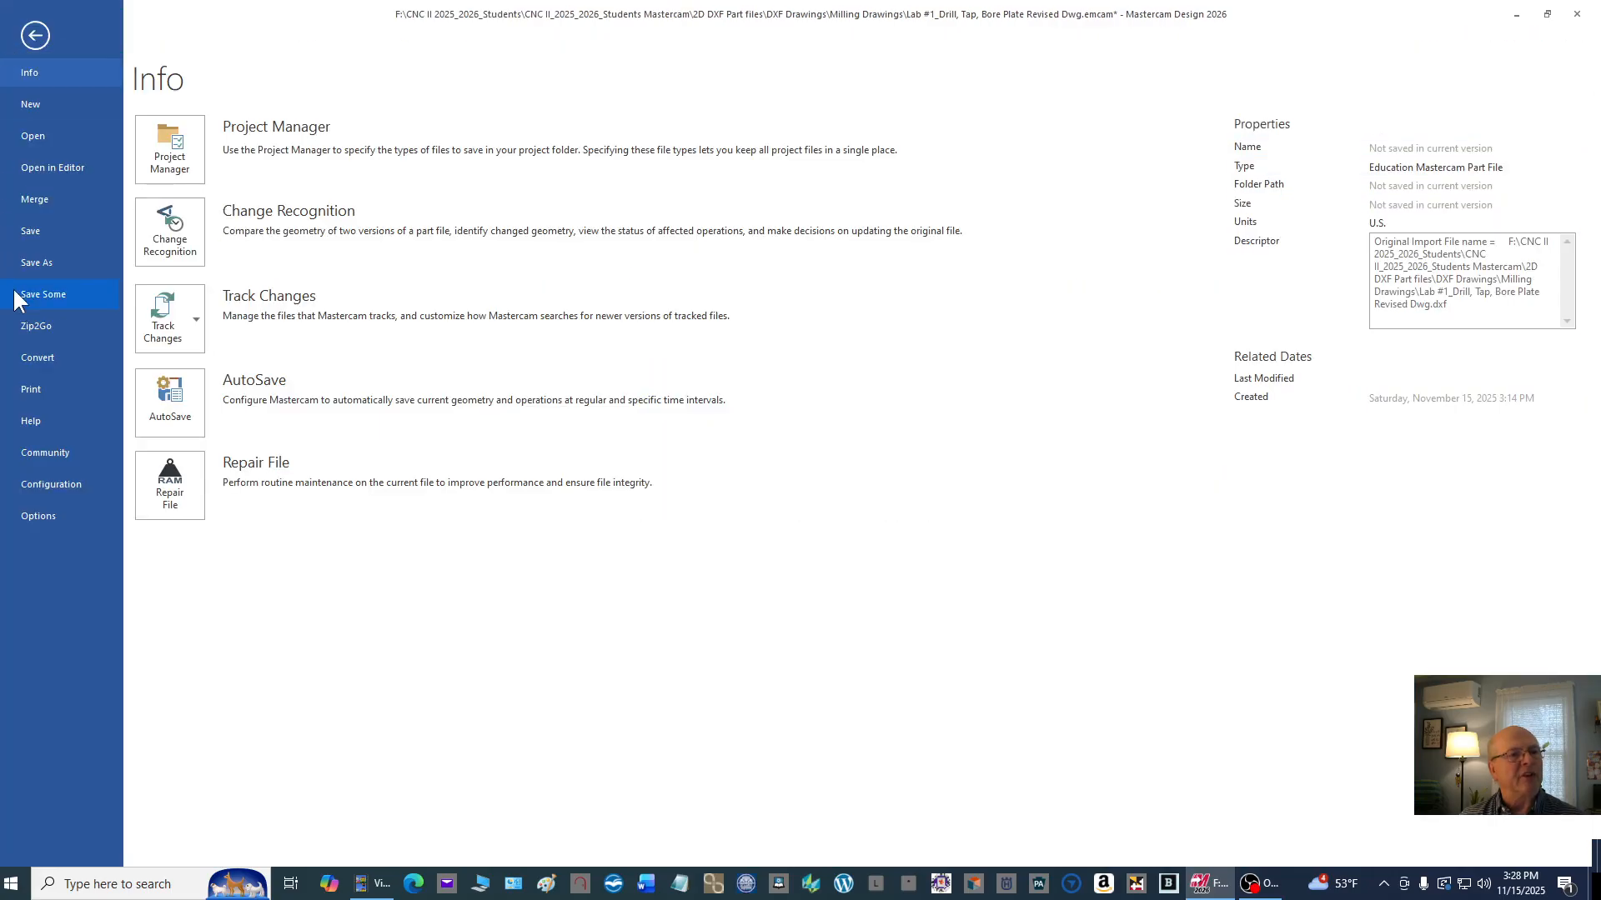
pyautogui.click(40, 262)
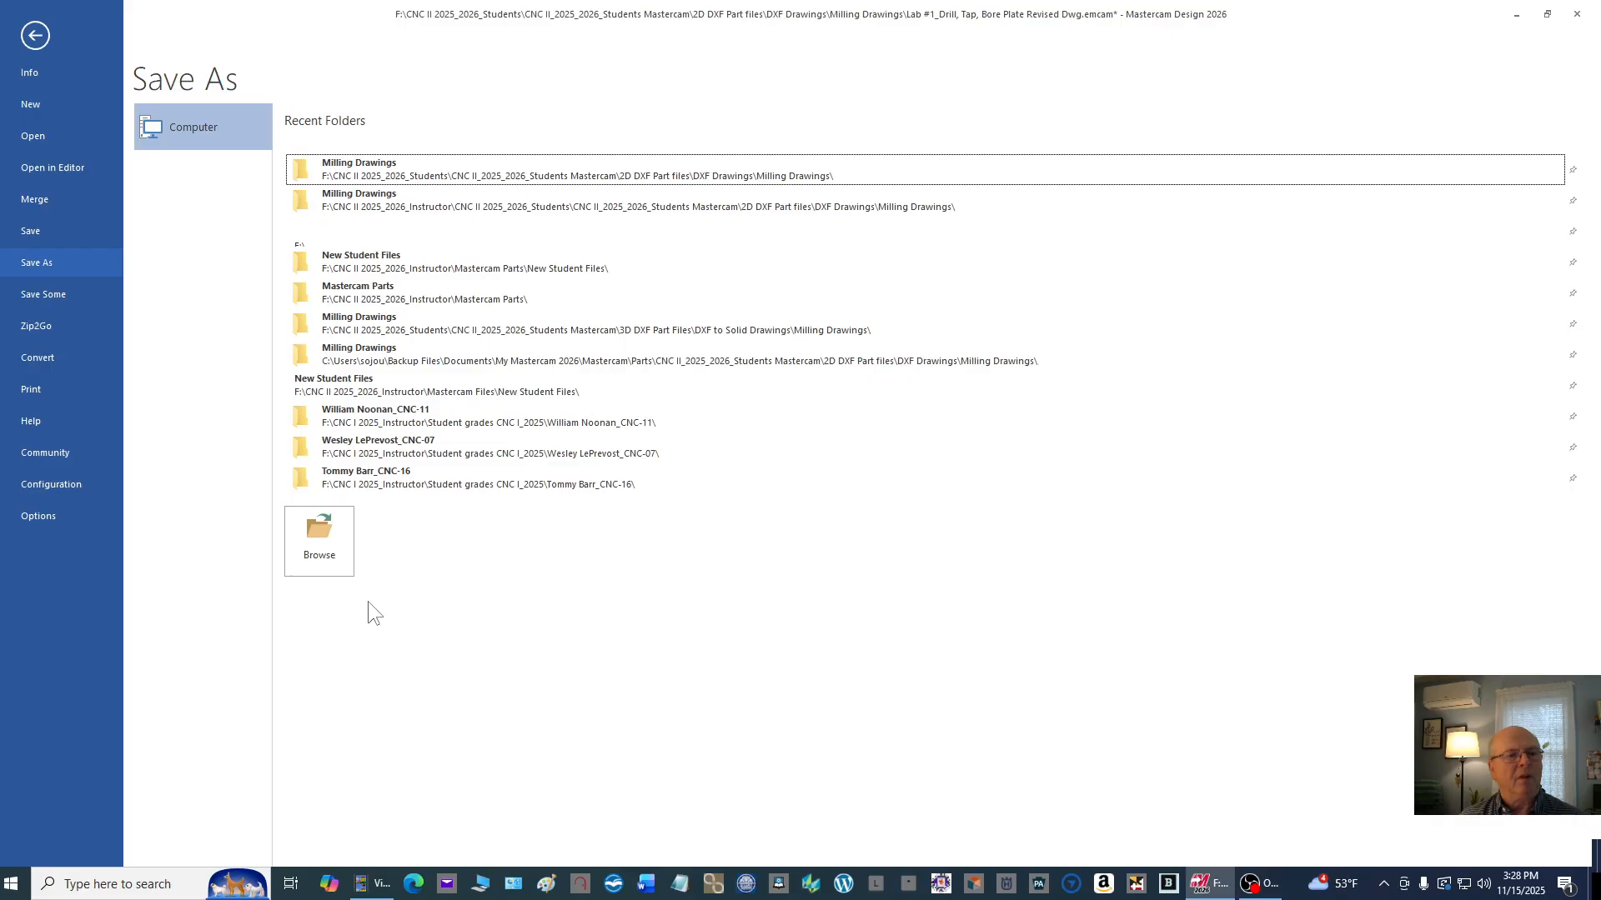
pyautogui.click(323, 557)
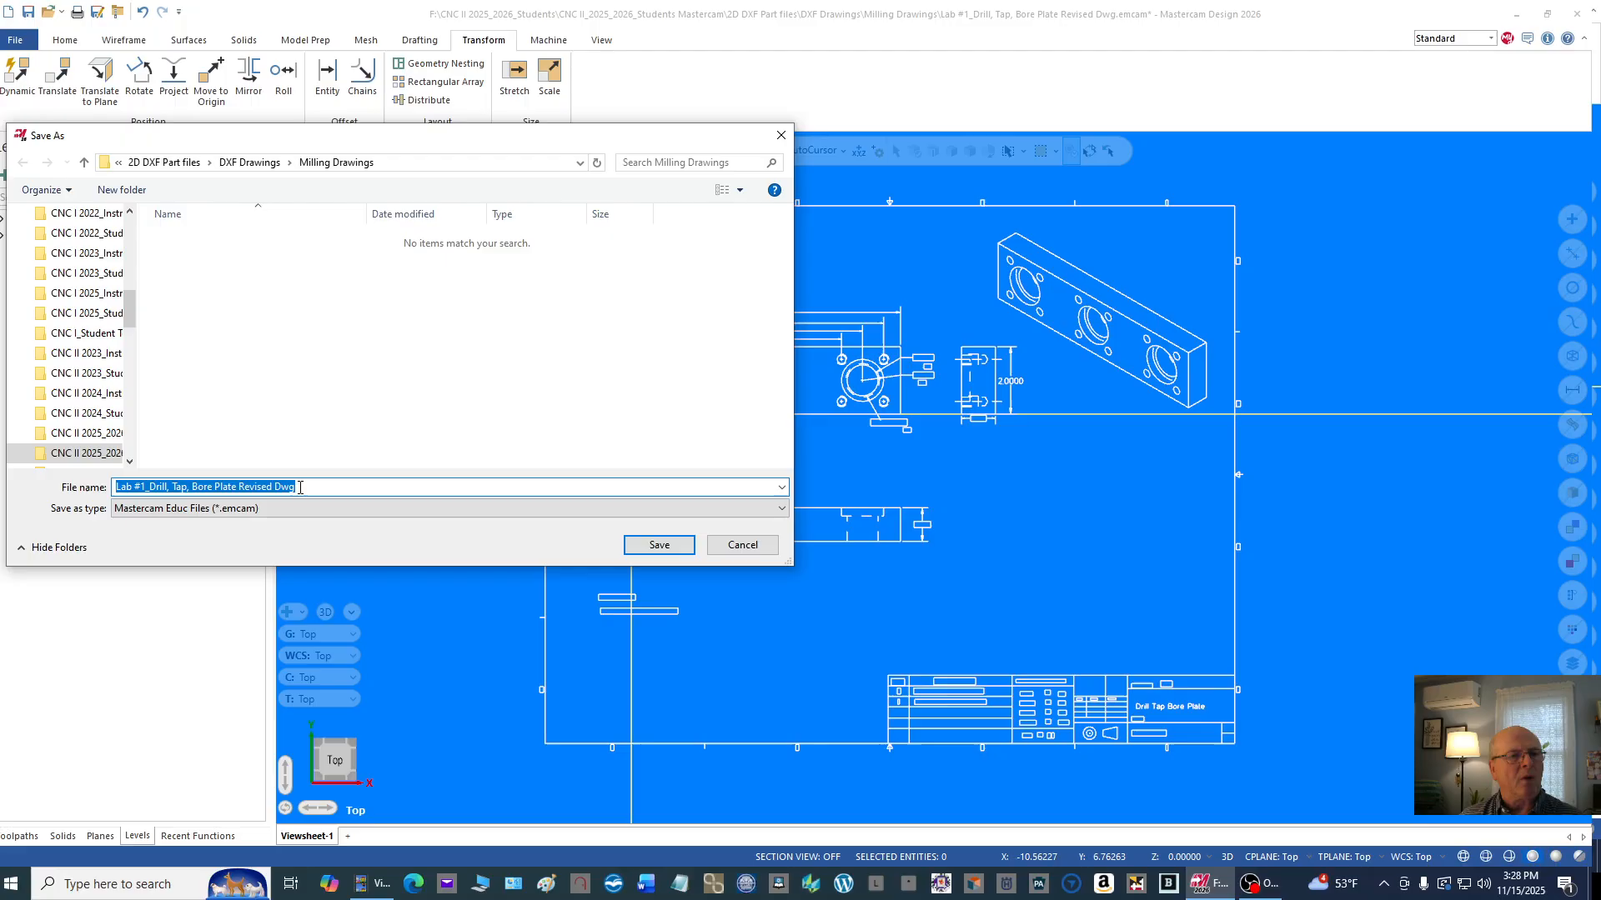
pyautogui.click(300, 488)
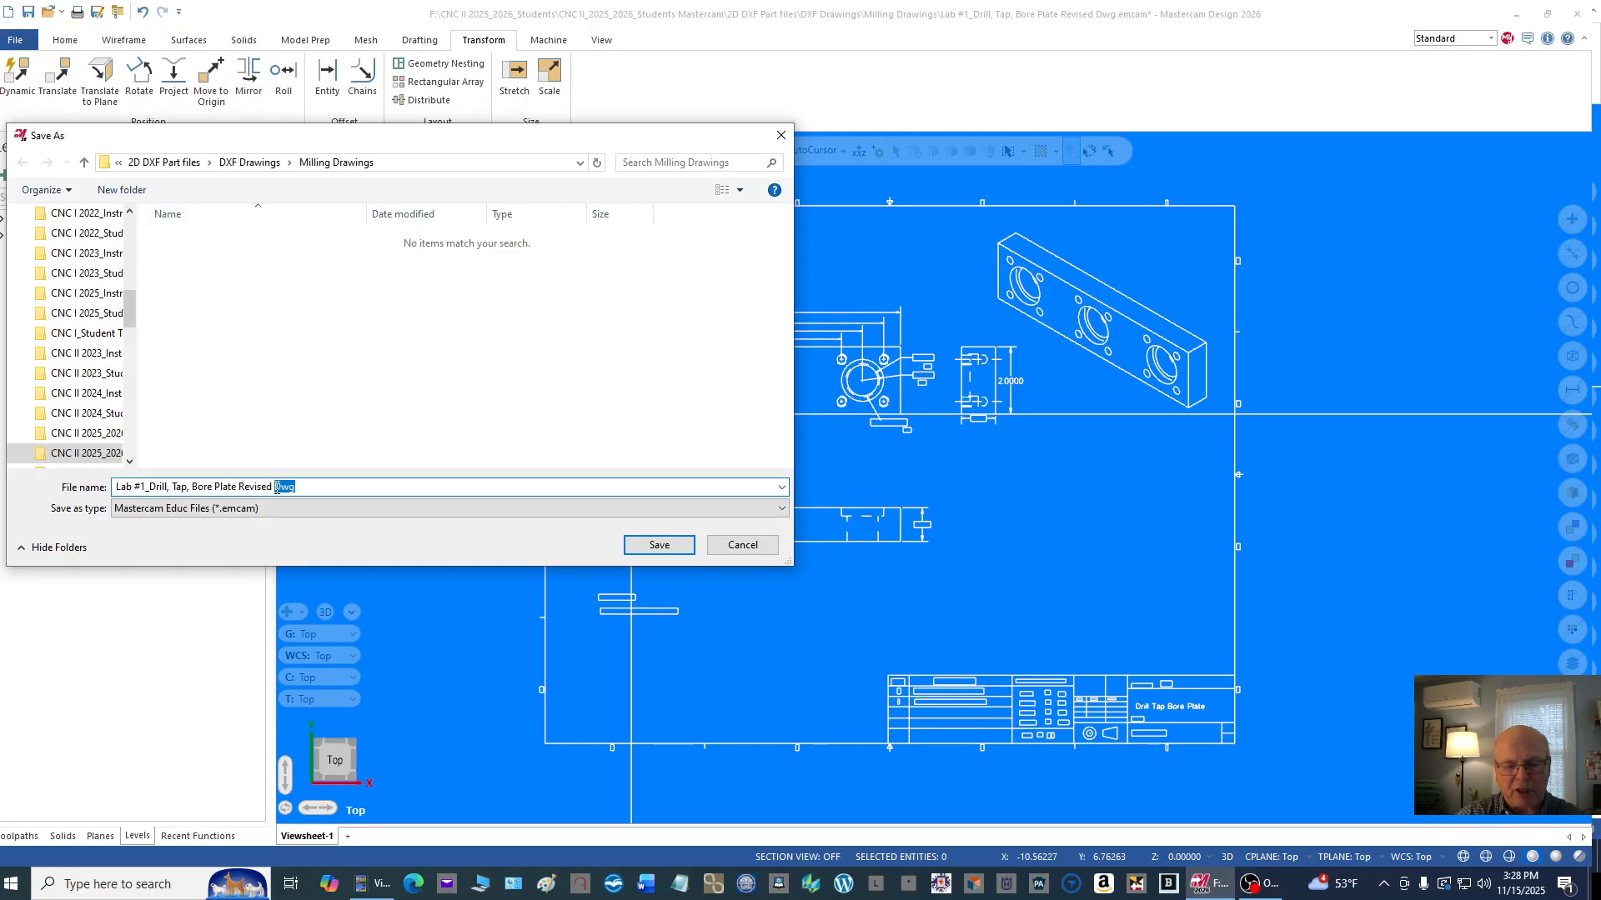
pyautogui.write('Mach._C')
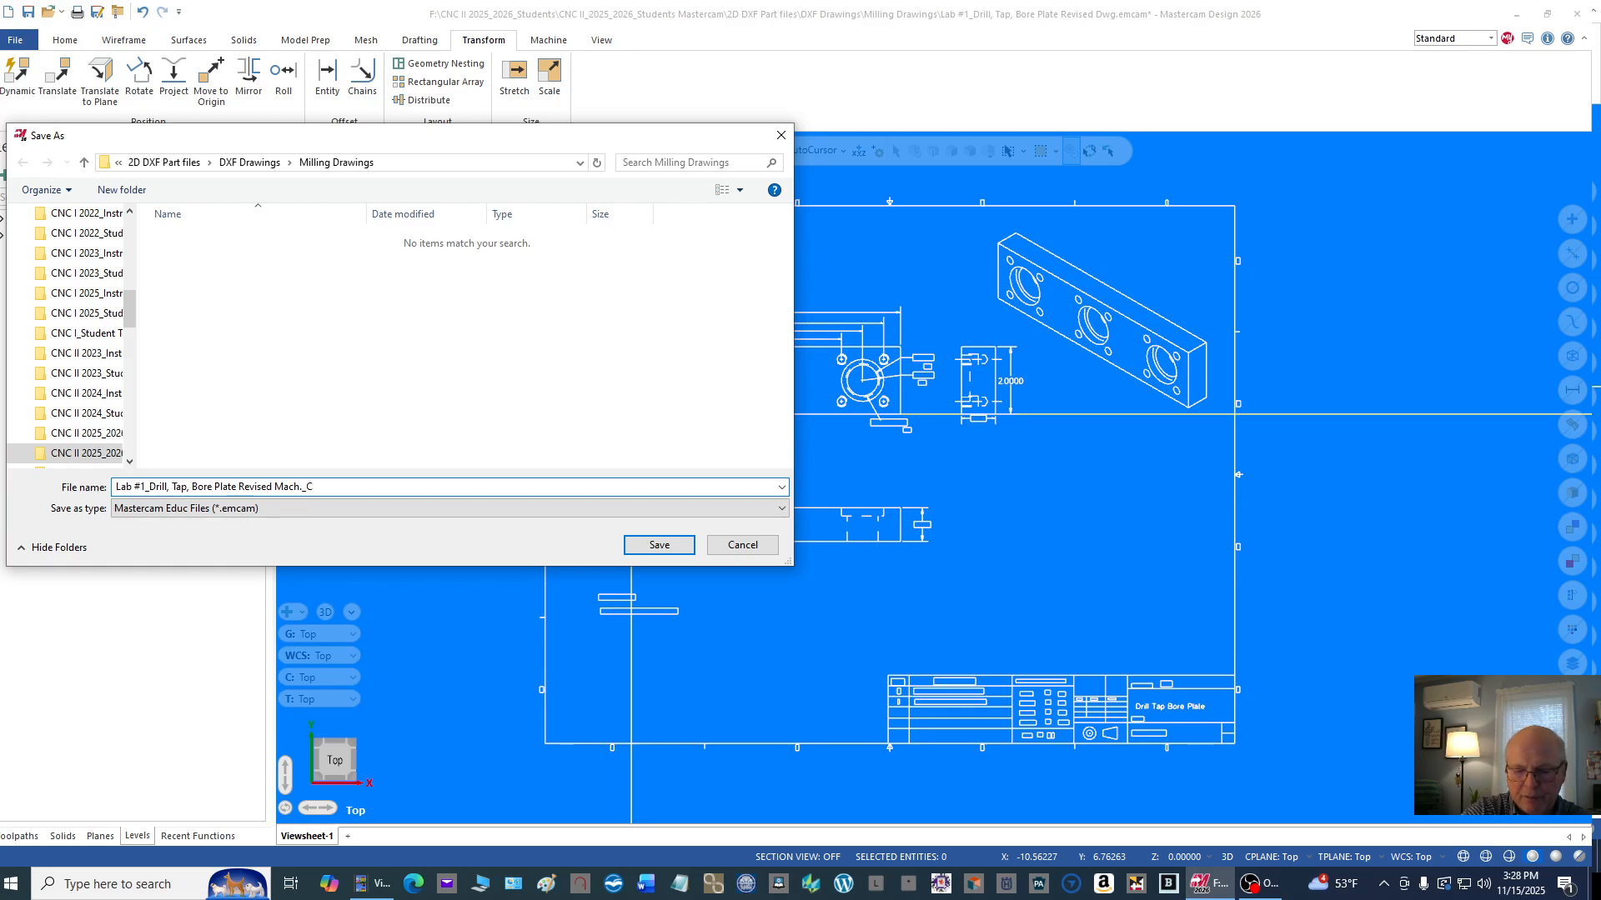
pyautogui.write('lass')
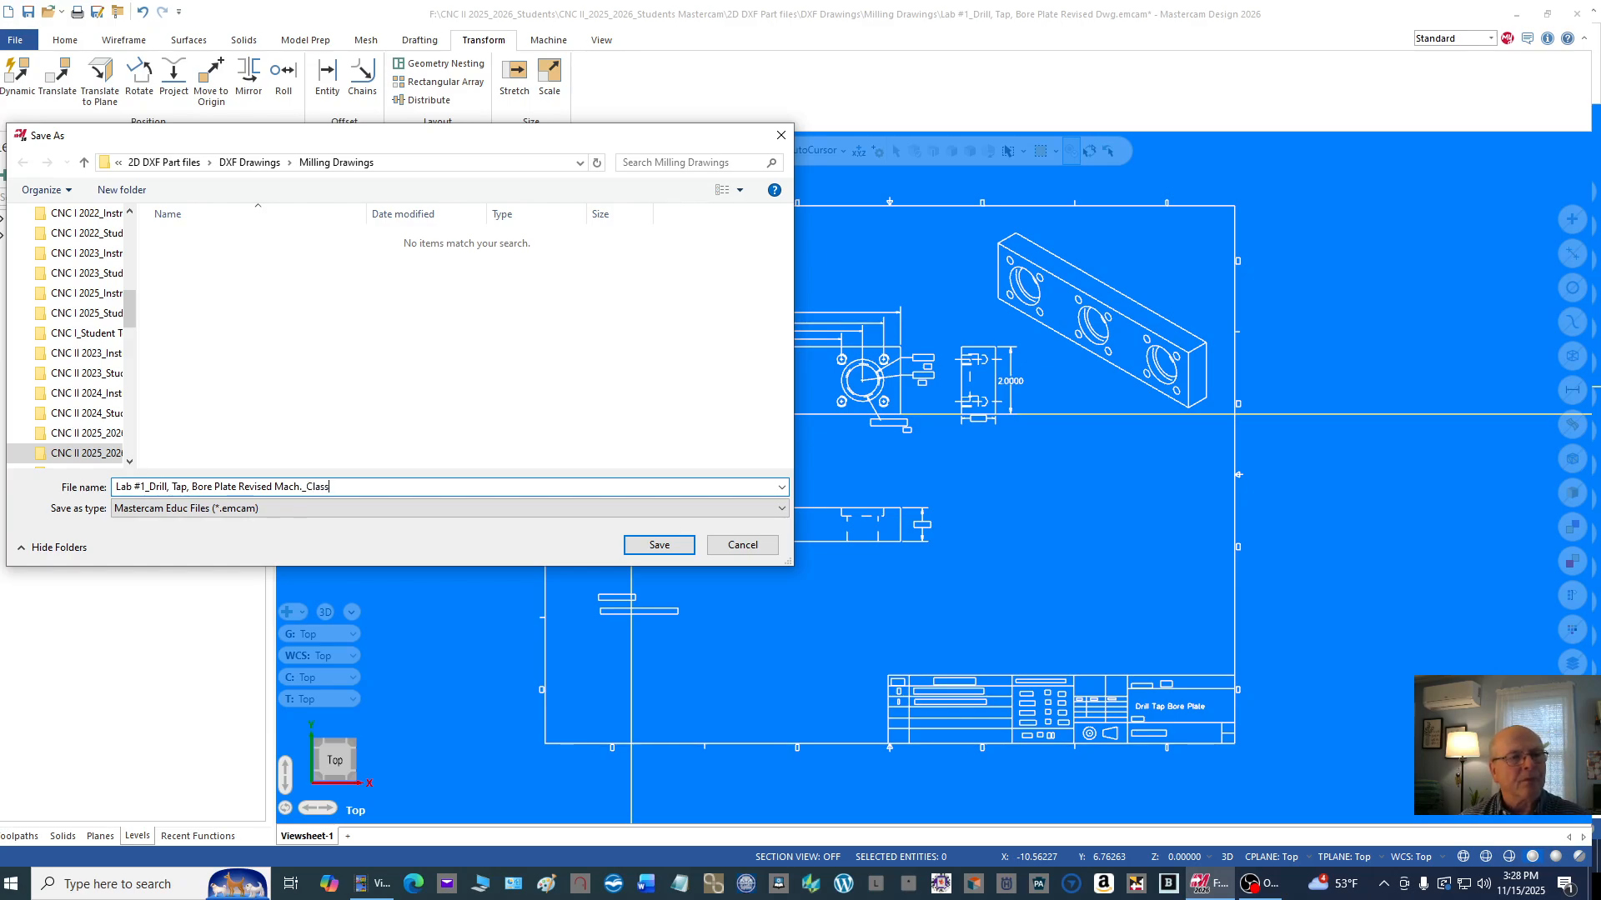
pyautogui.click(655, 545)
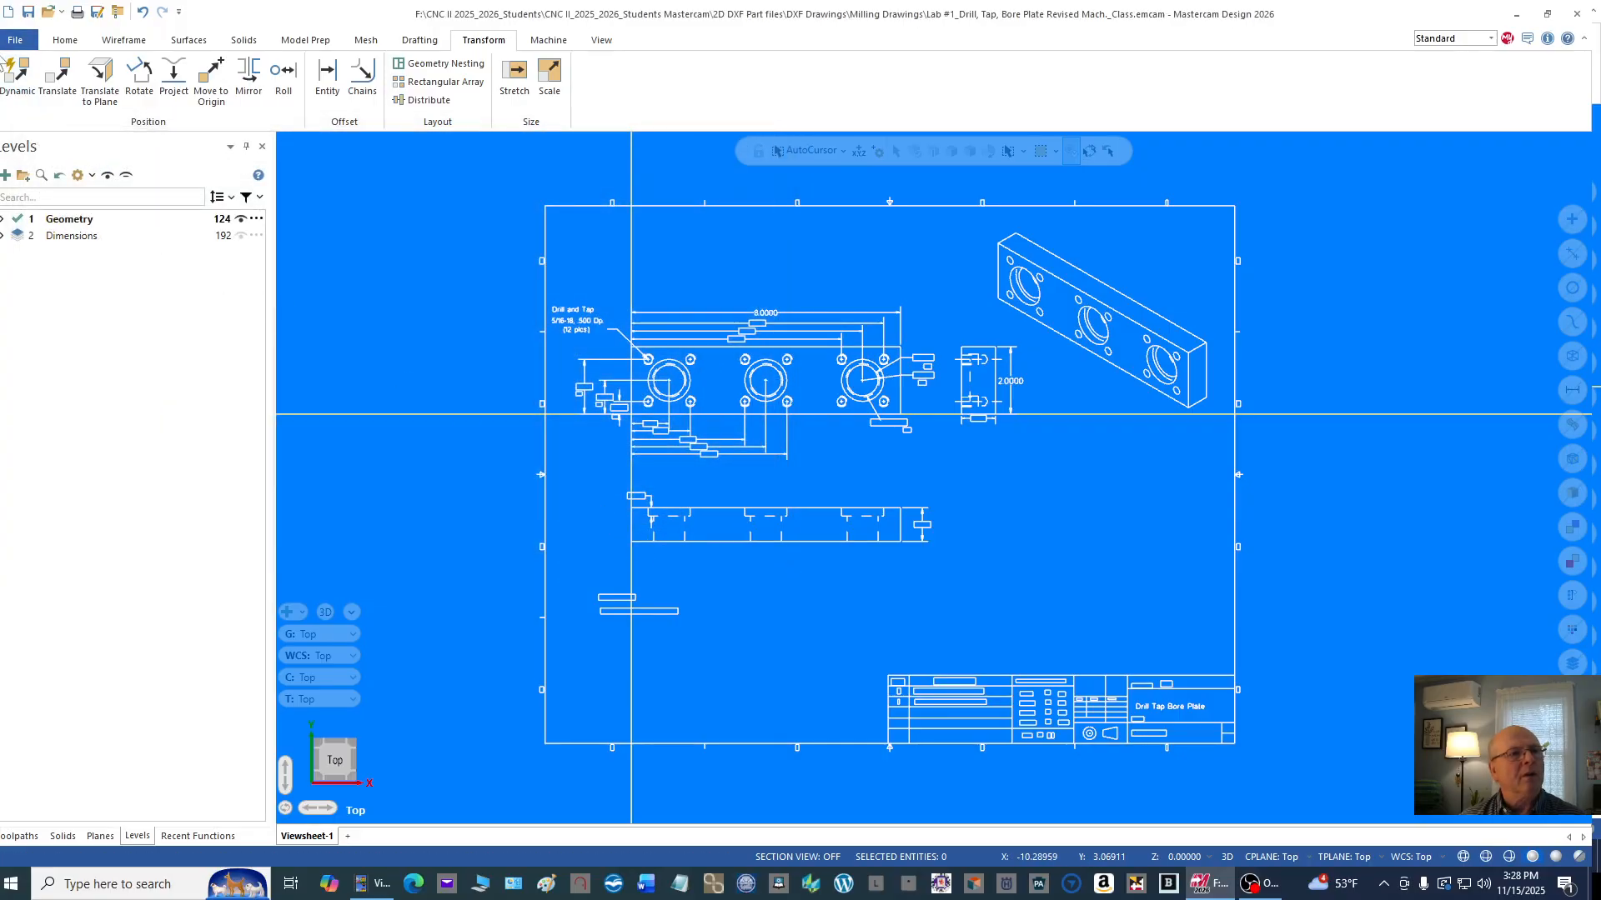
# Step: Check the Milling Drawings folder for the saved part file without opening anything
pyautogui.click(47, 12)
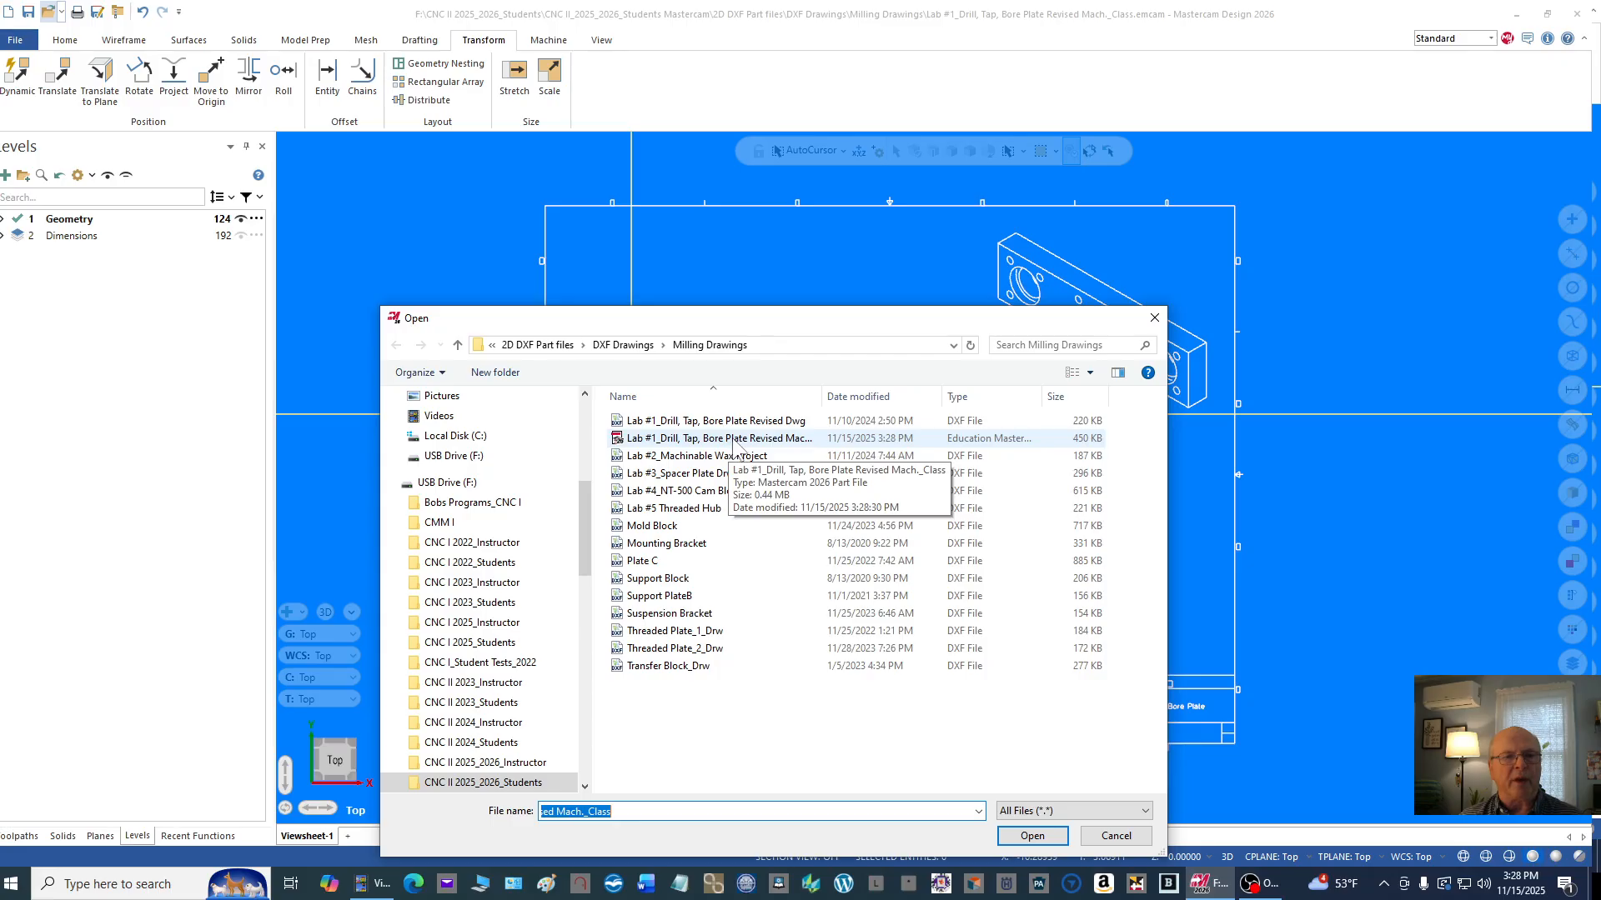
pyautogui.click(1116, 836)
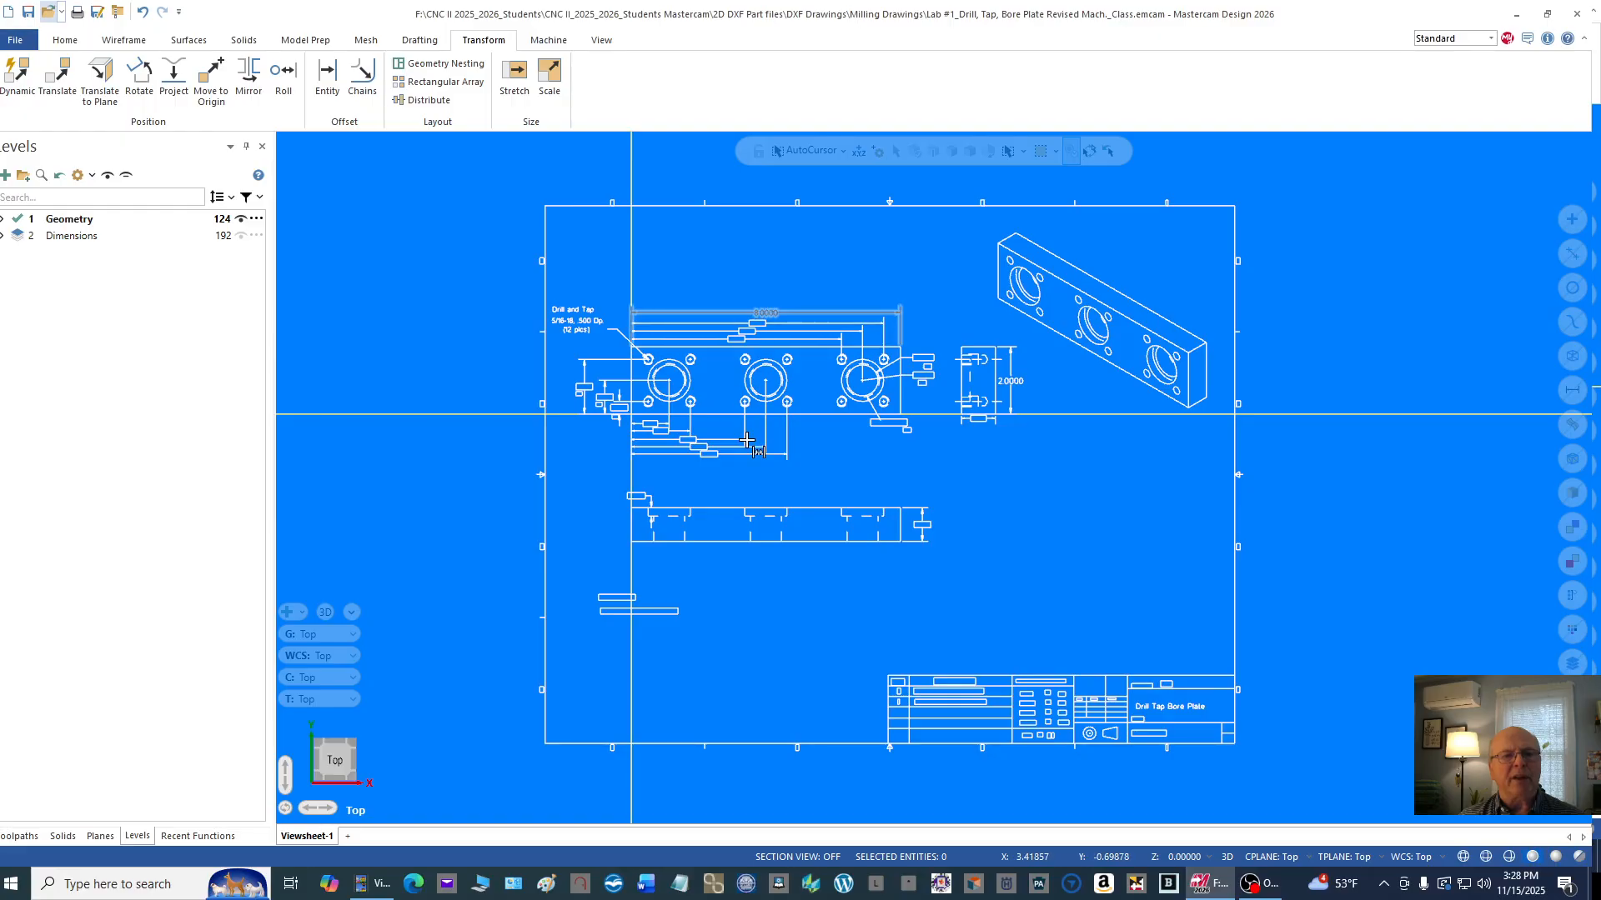
pyautogui.scroll(-2, 467, 375)
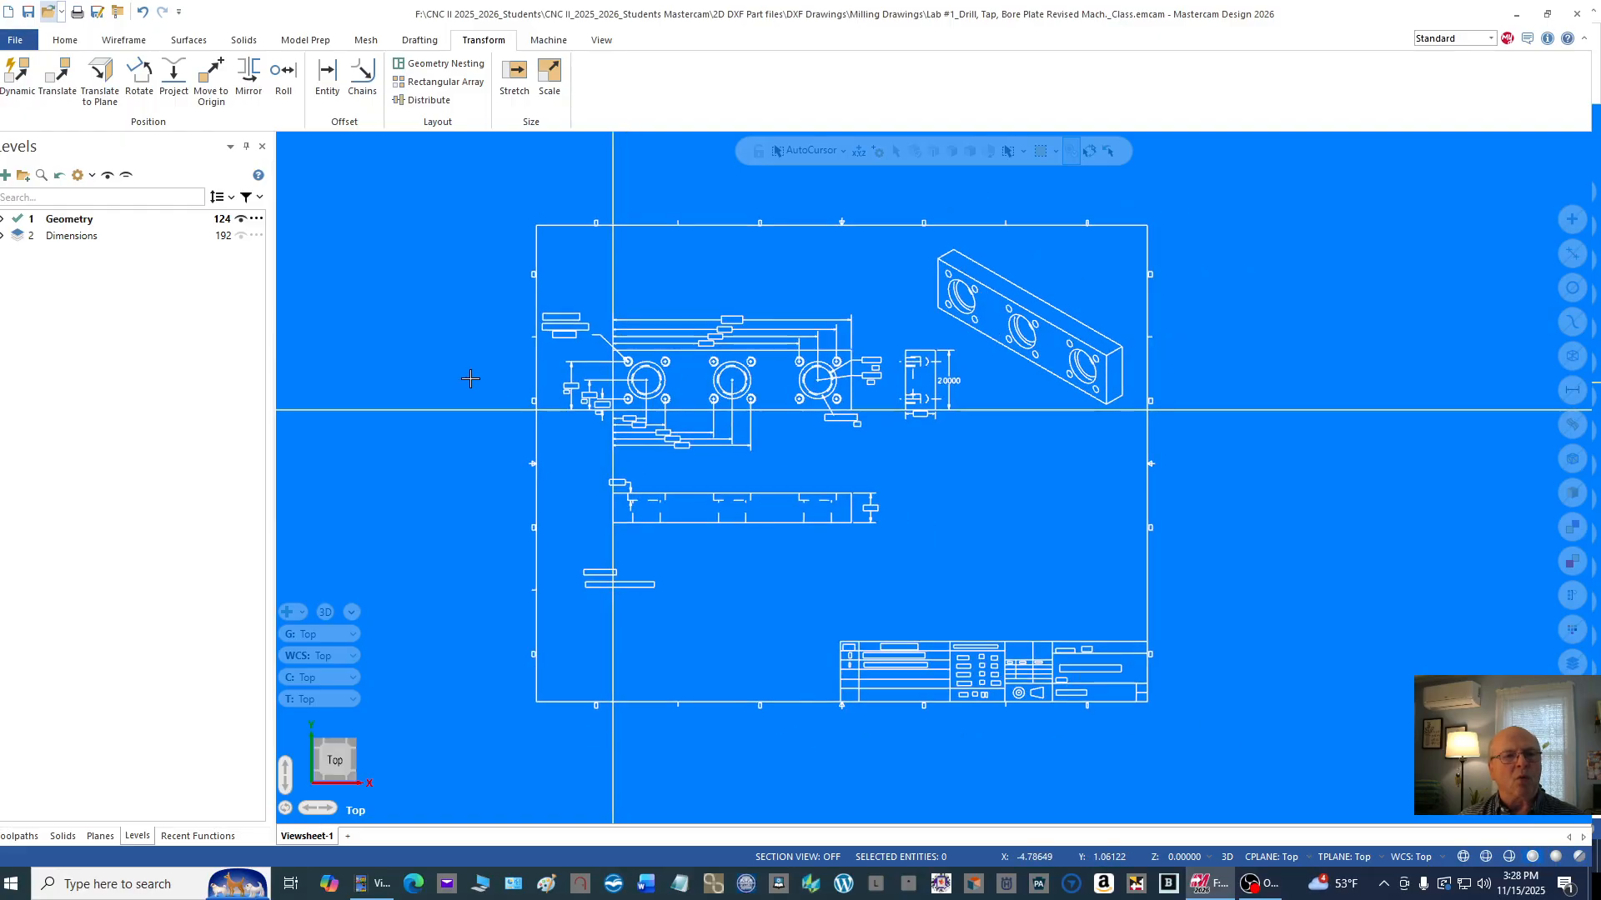
# Step: Hide the Dimensions level, leaving the Geometry level shown
pyautogui.scroll(1, 332, 303)
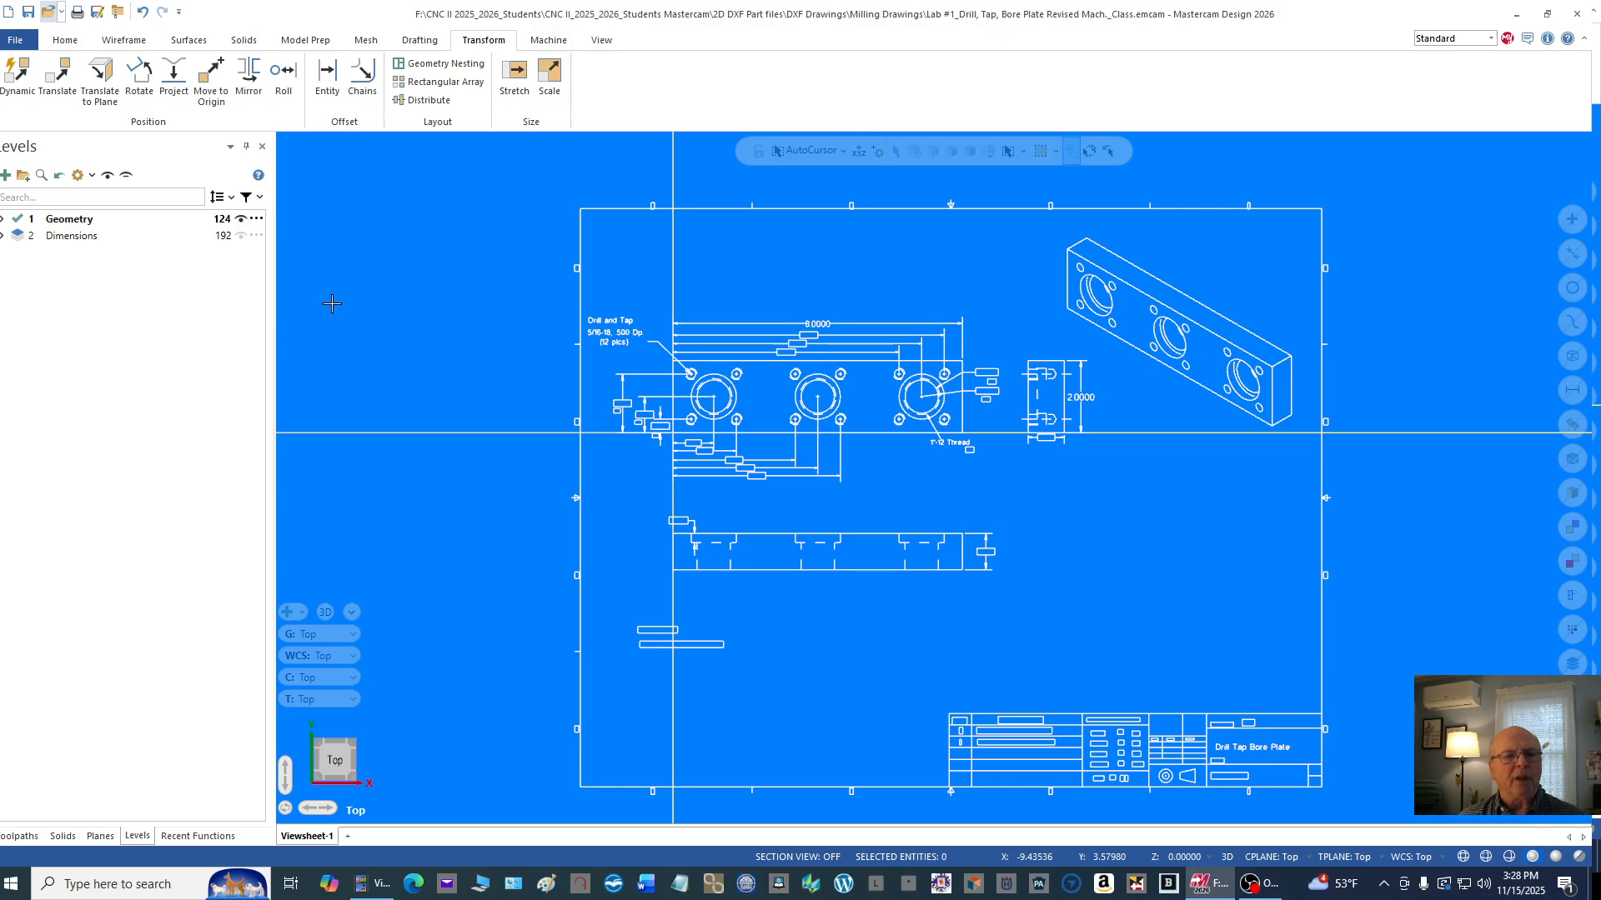
pyautogui.click(241, 236)
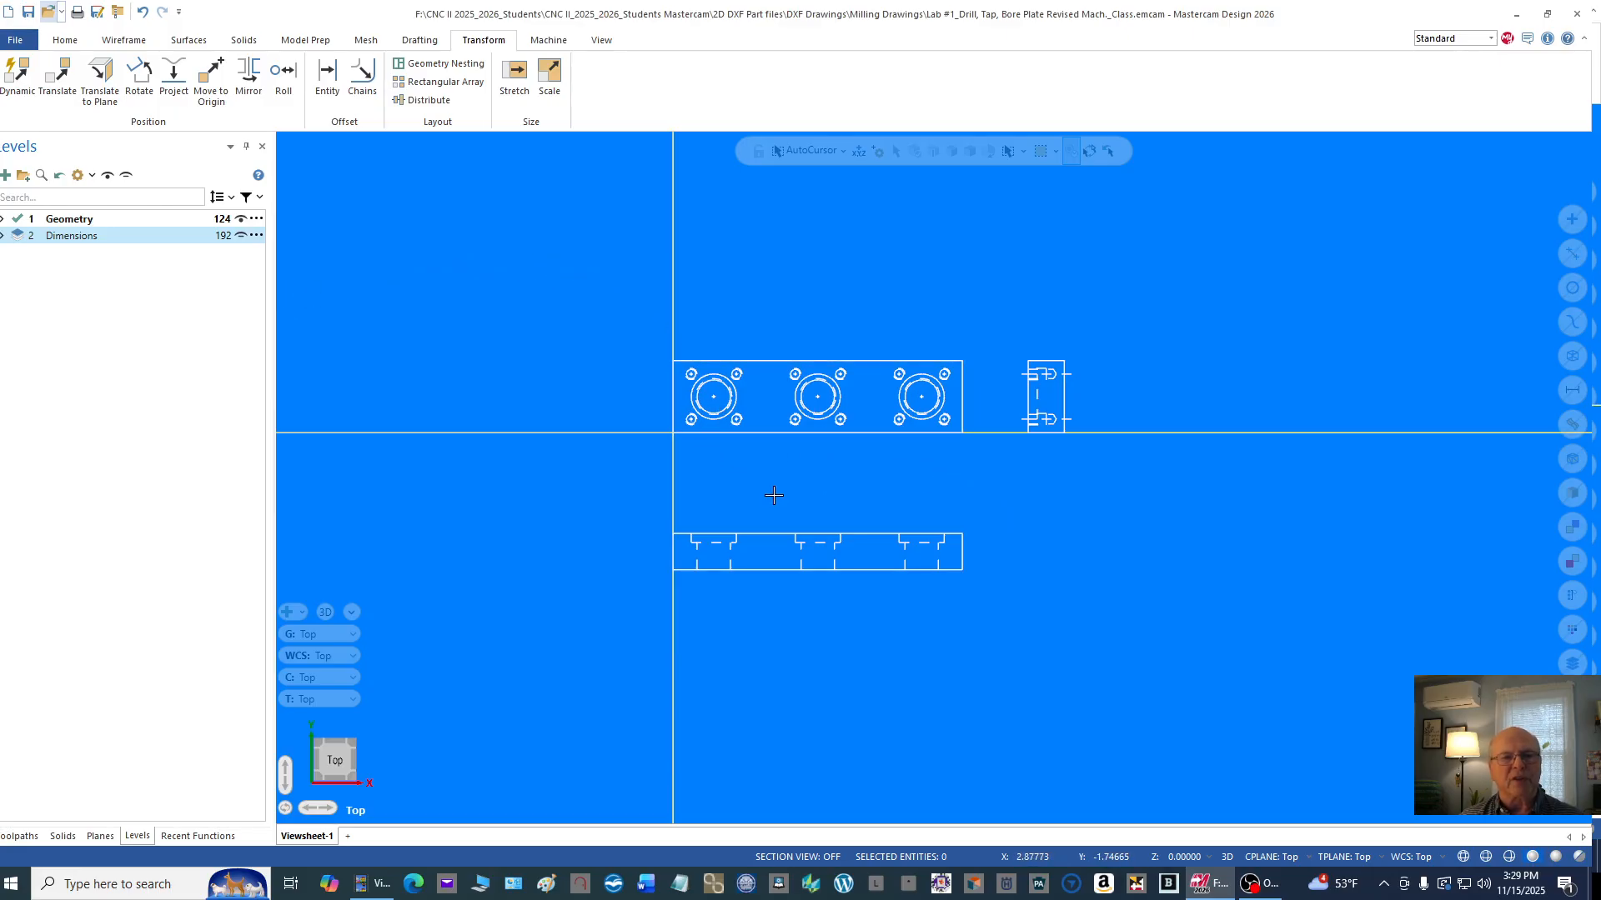
pyautogui.scroll(2, 600, 358)
pyautogui.scroll(4, 843, 339)
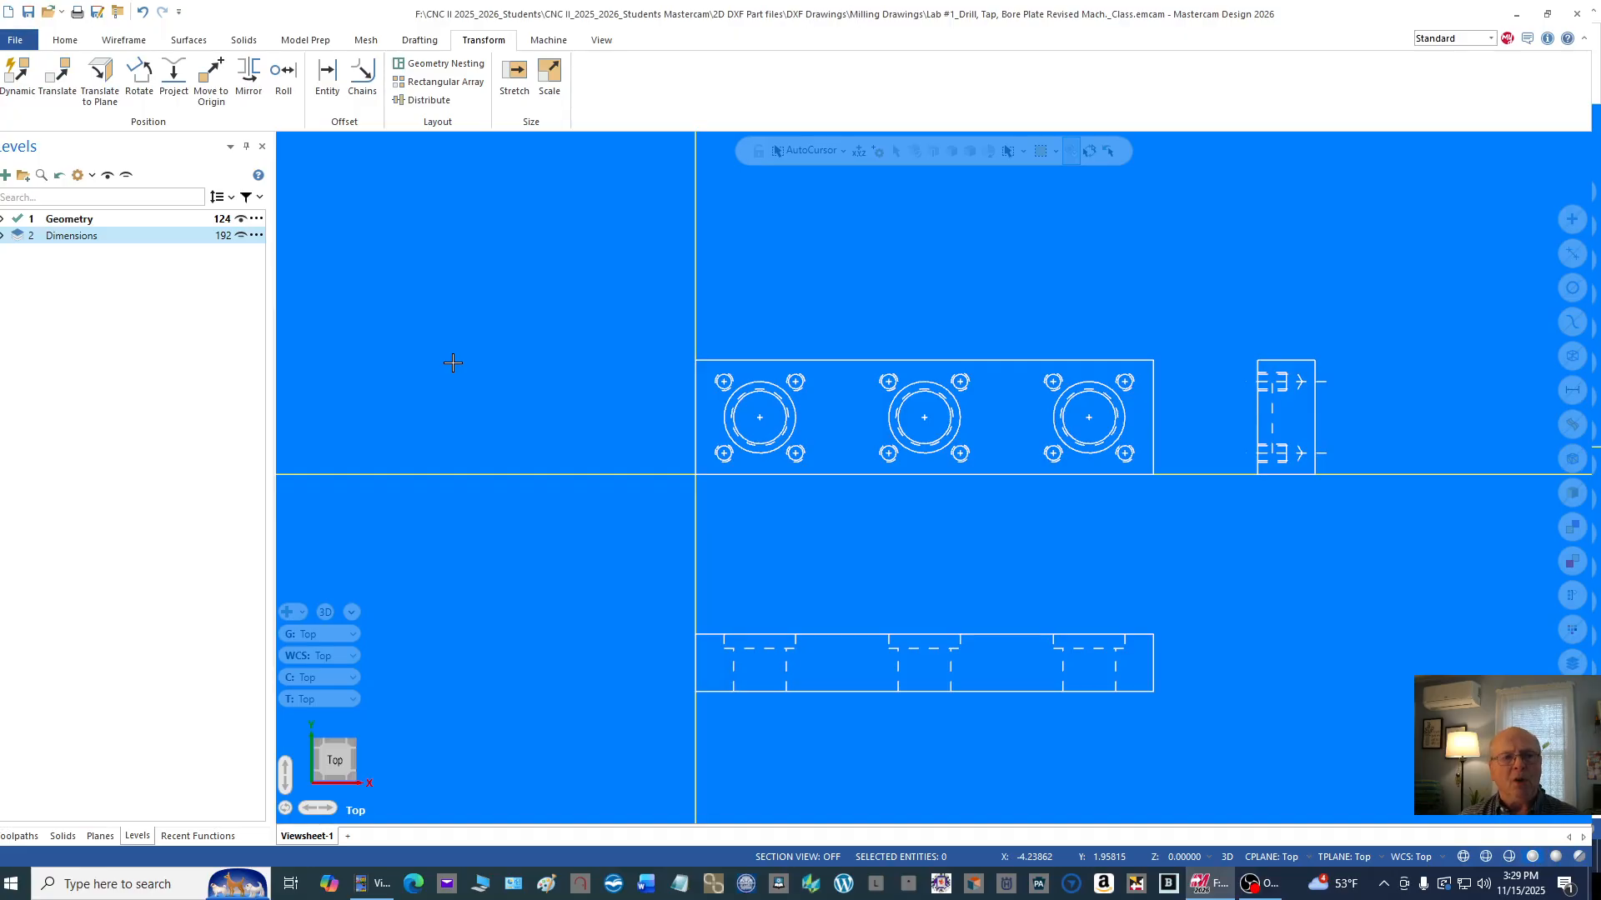
# Step: Add the default mill machine definition and show its machine group in the Toolpaths manager
pyautogui.click(546, 42)
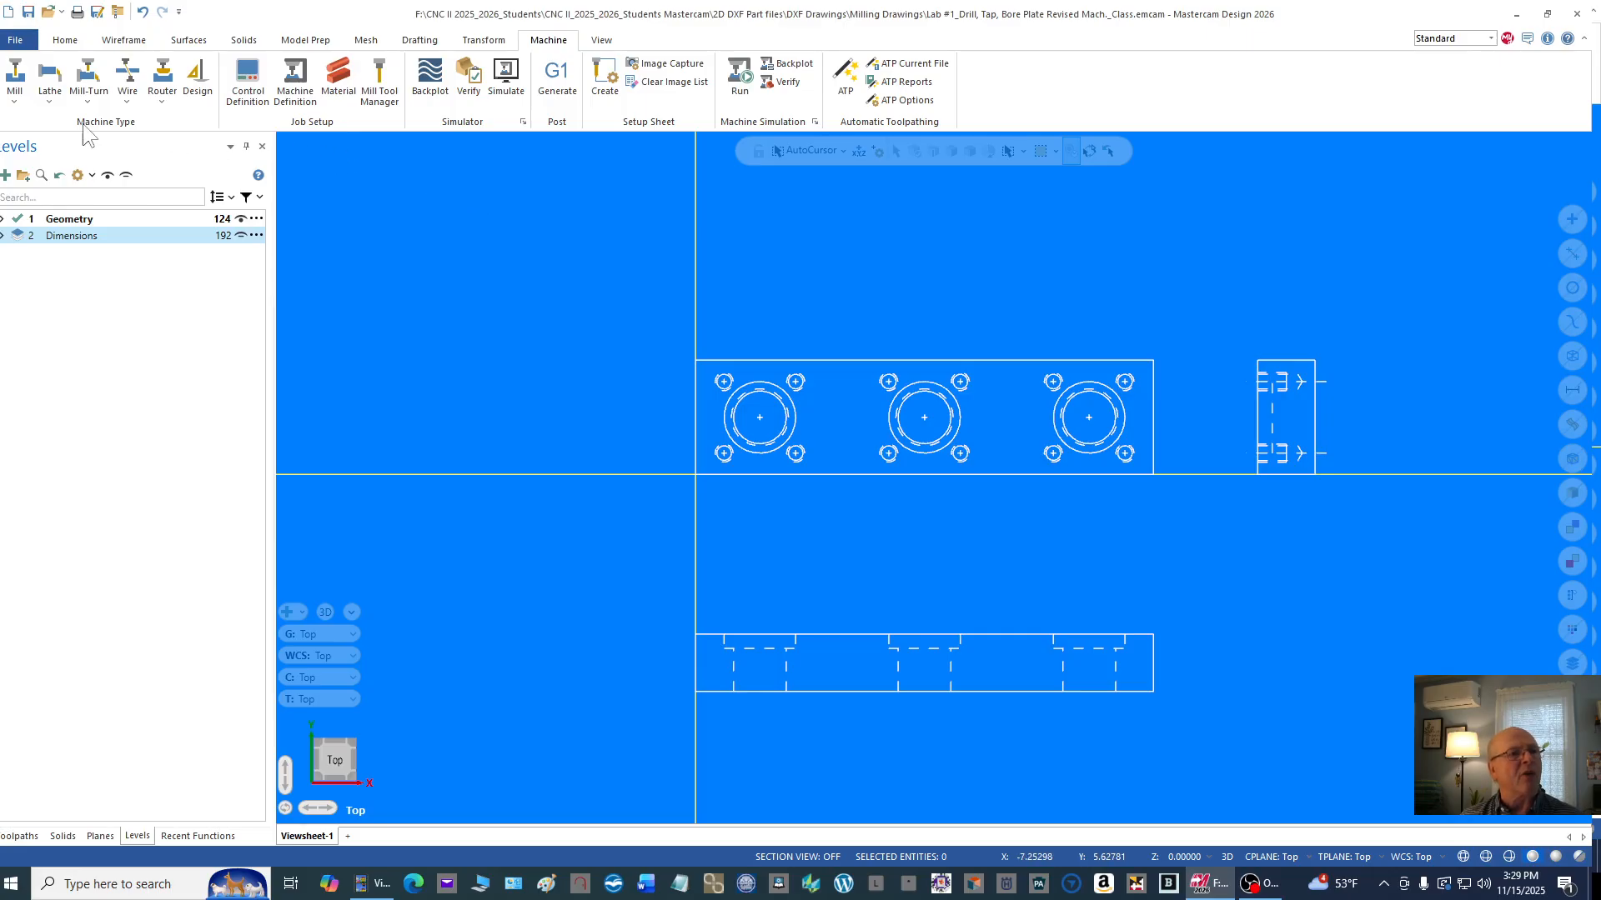
pyautogui.click(14, 92)
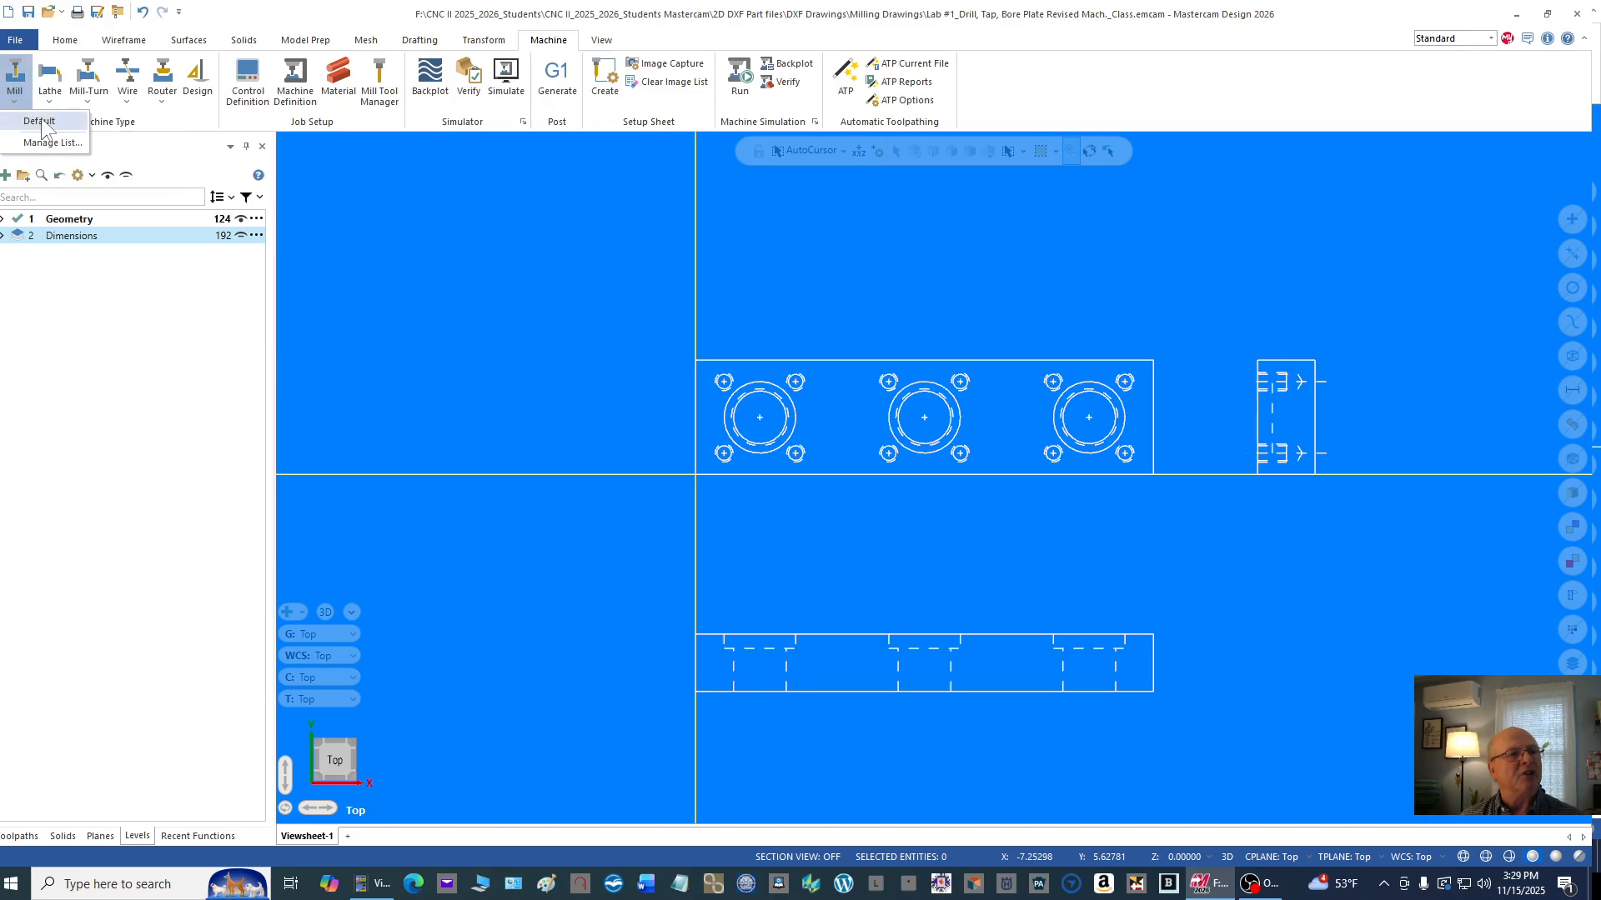
pyautogui.click(39, 122)
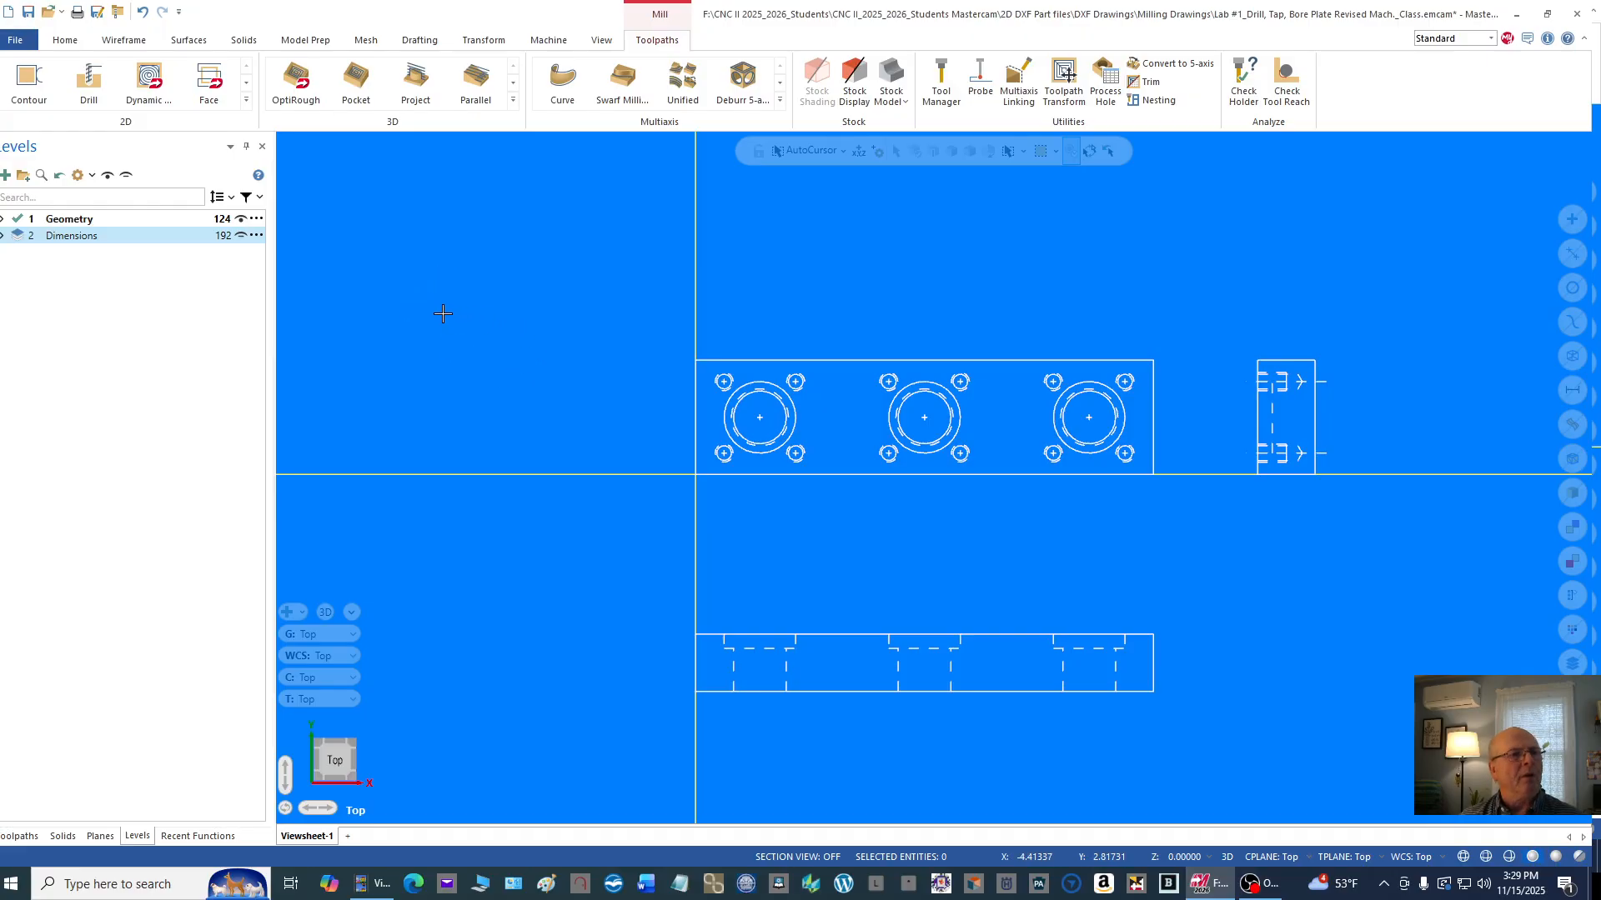
pyautogui.click(20, 836)
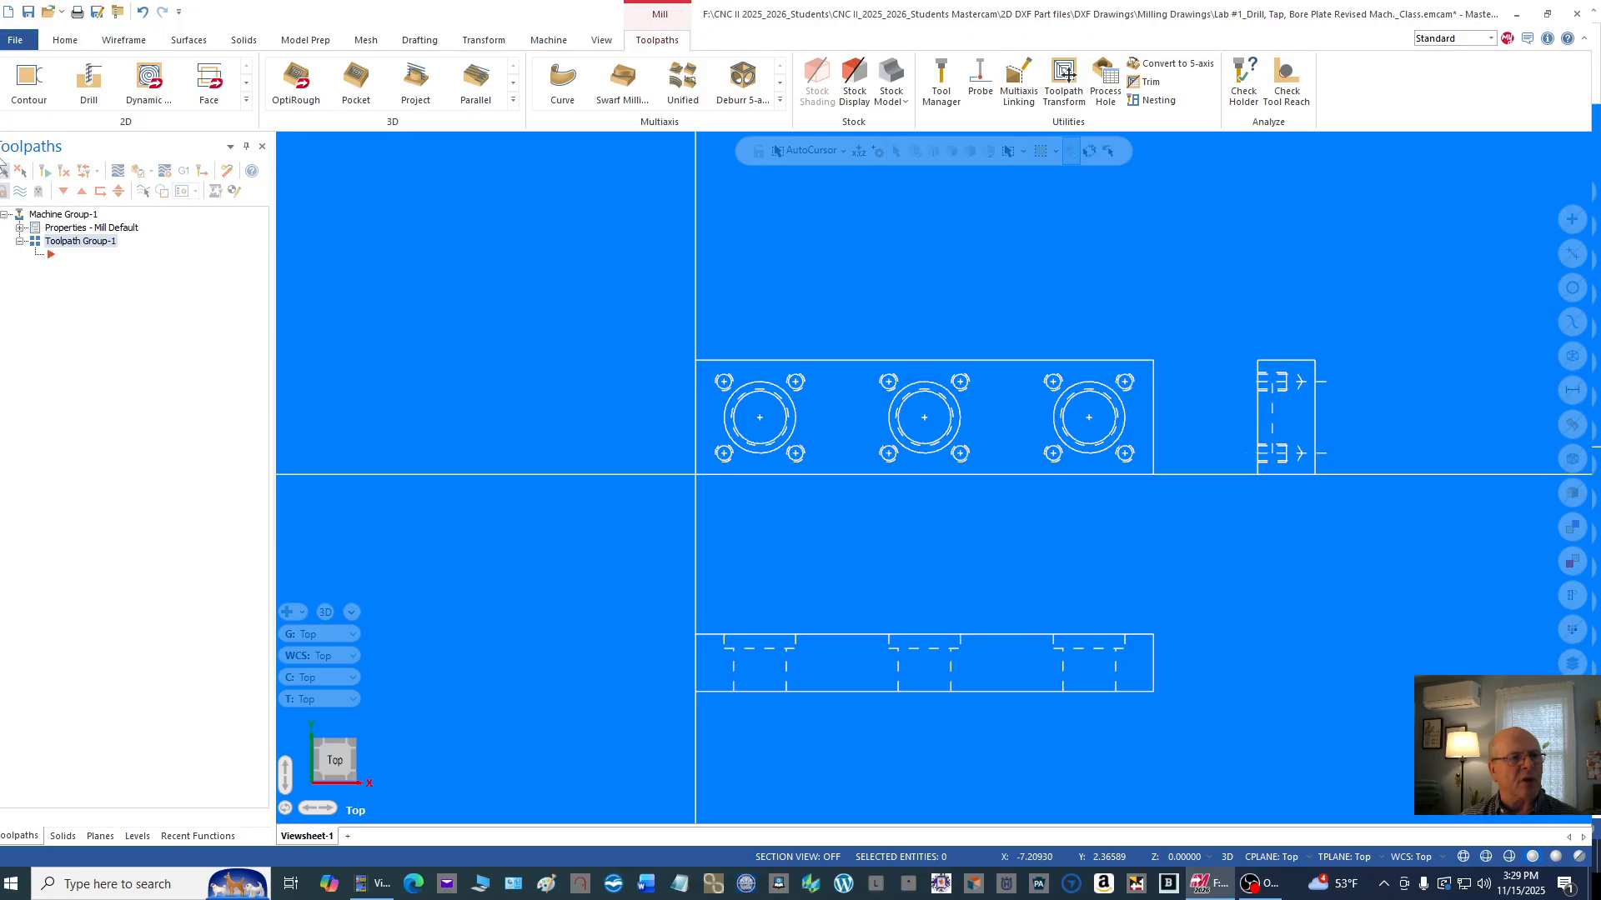
pyautogui.click(604, 42)
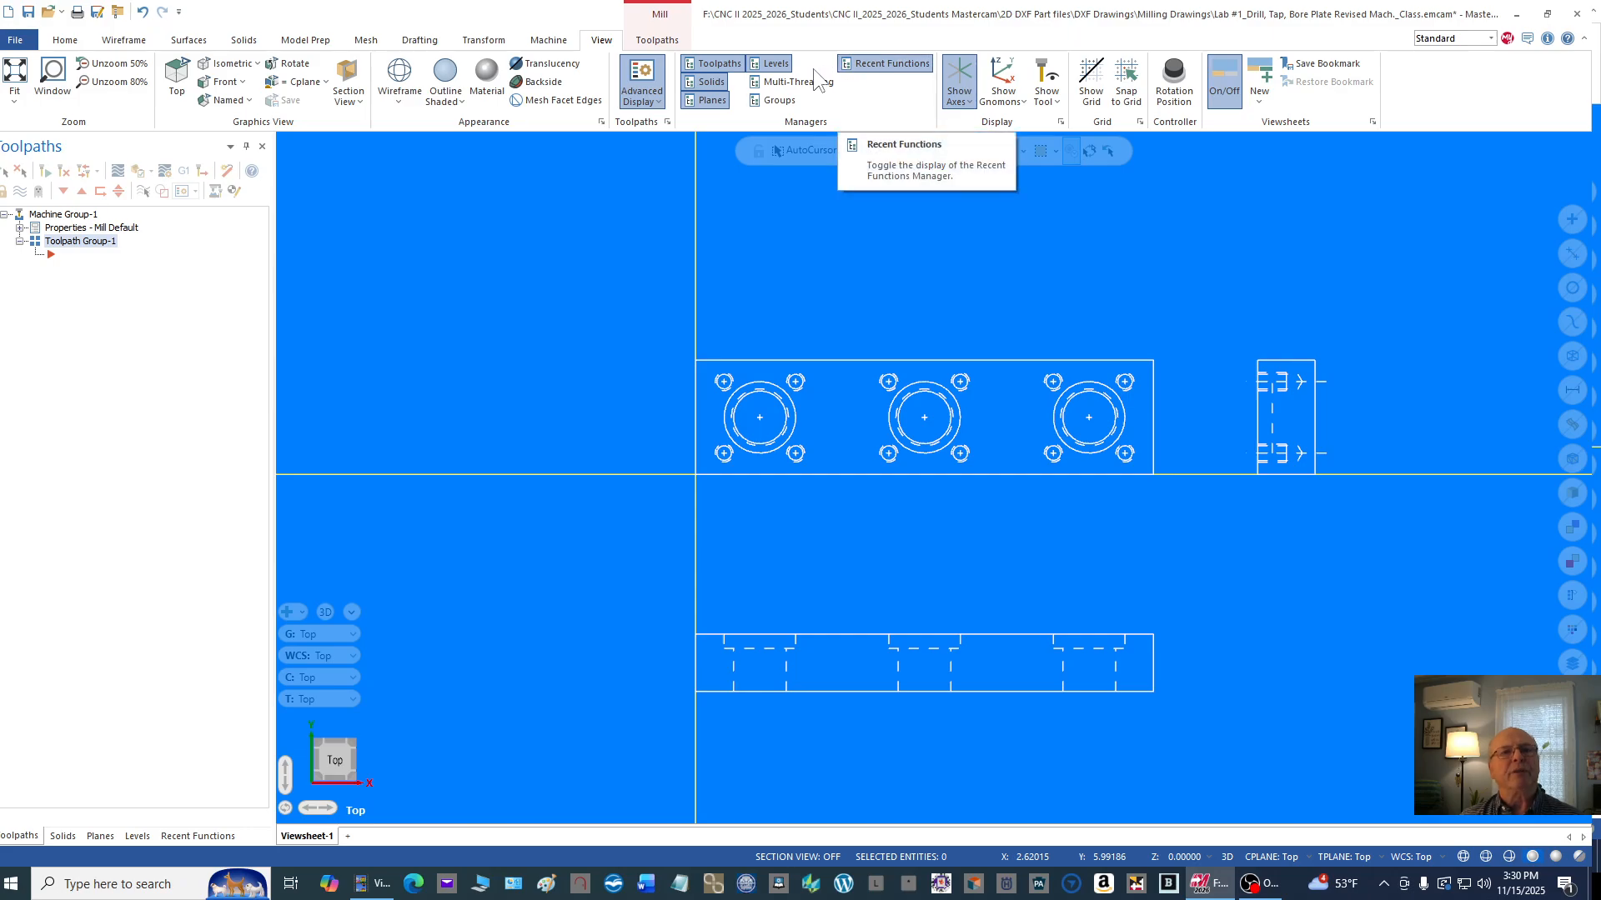
pyautogui.click(710, 102)
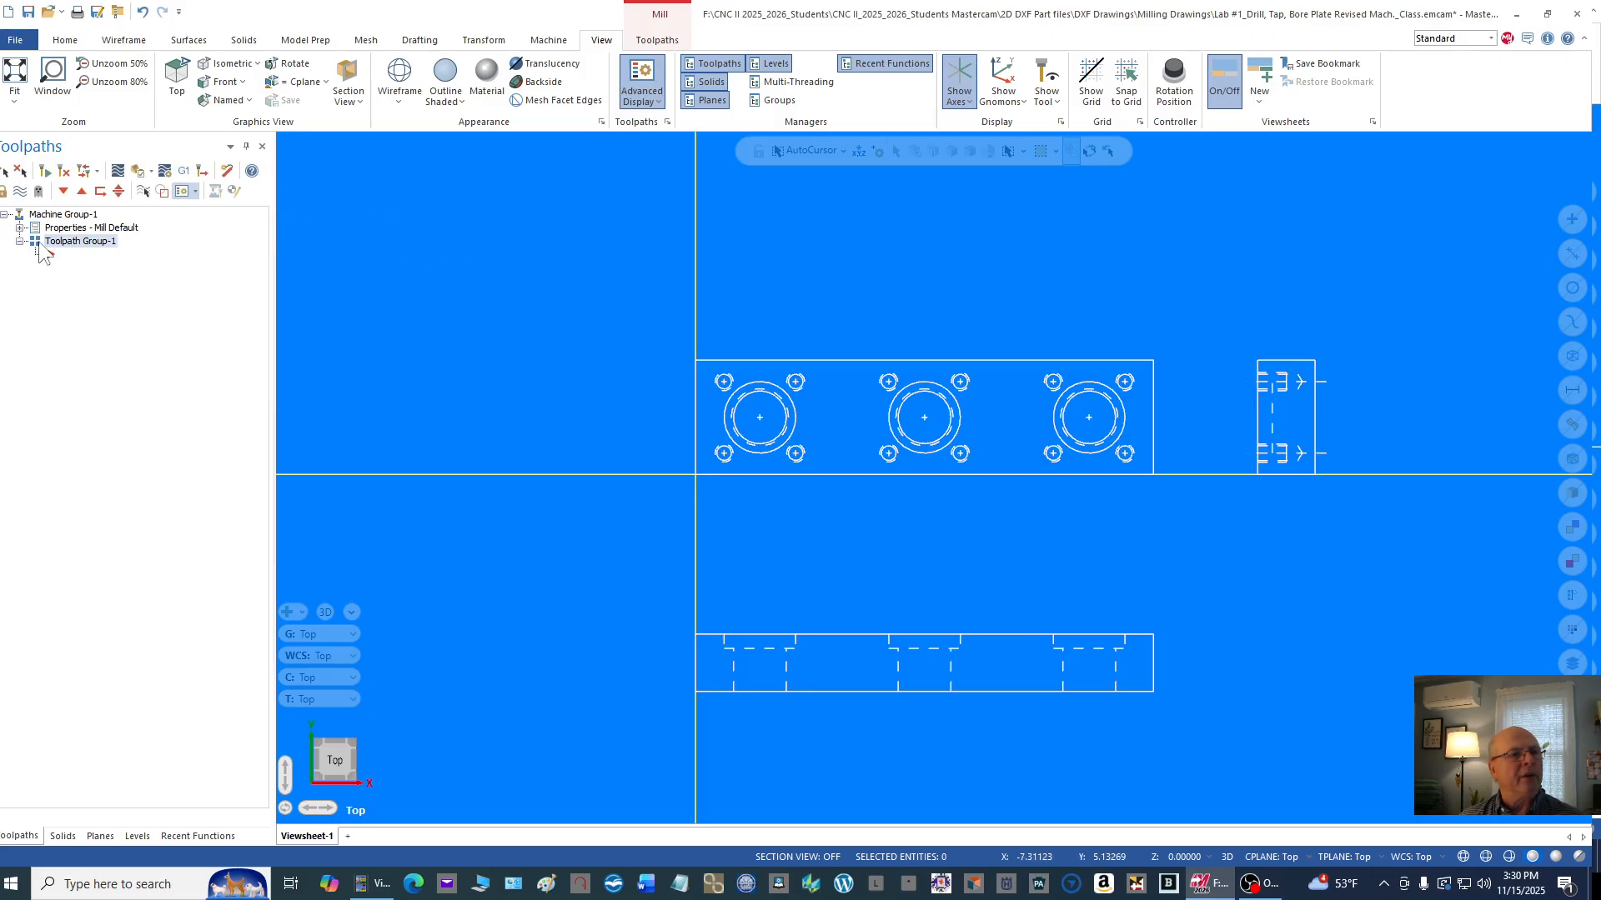
pyautogui.click(63, 215)
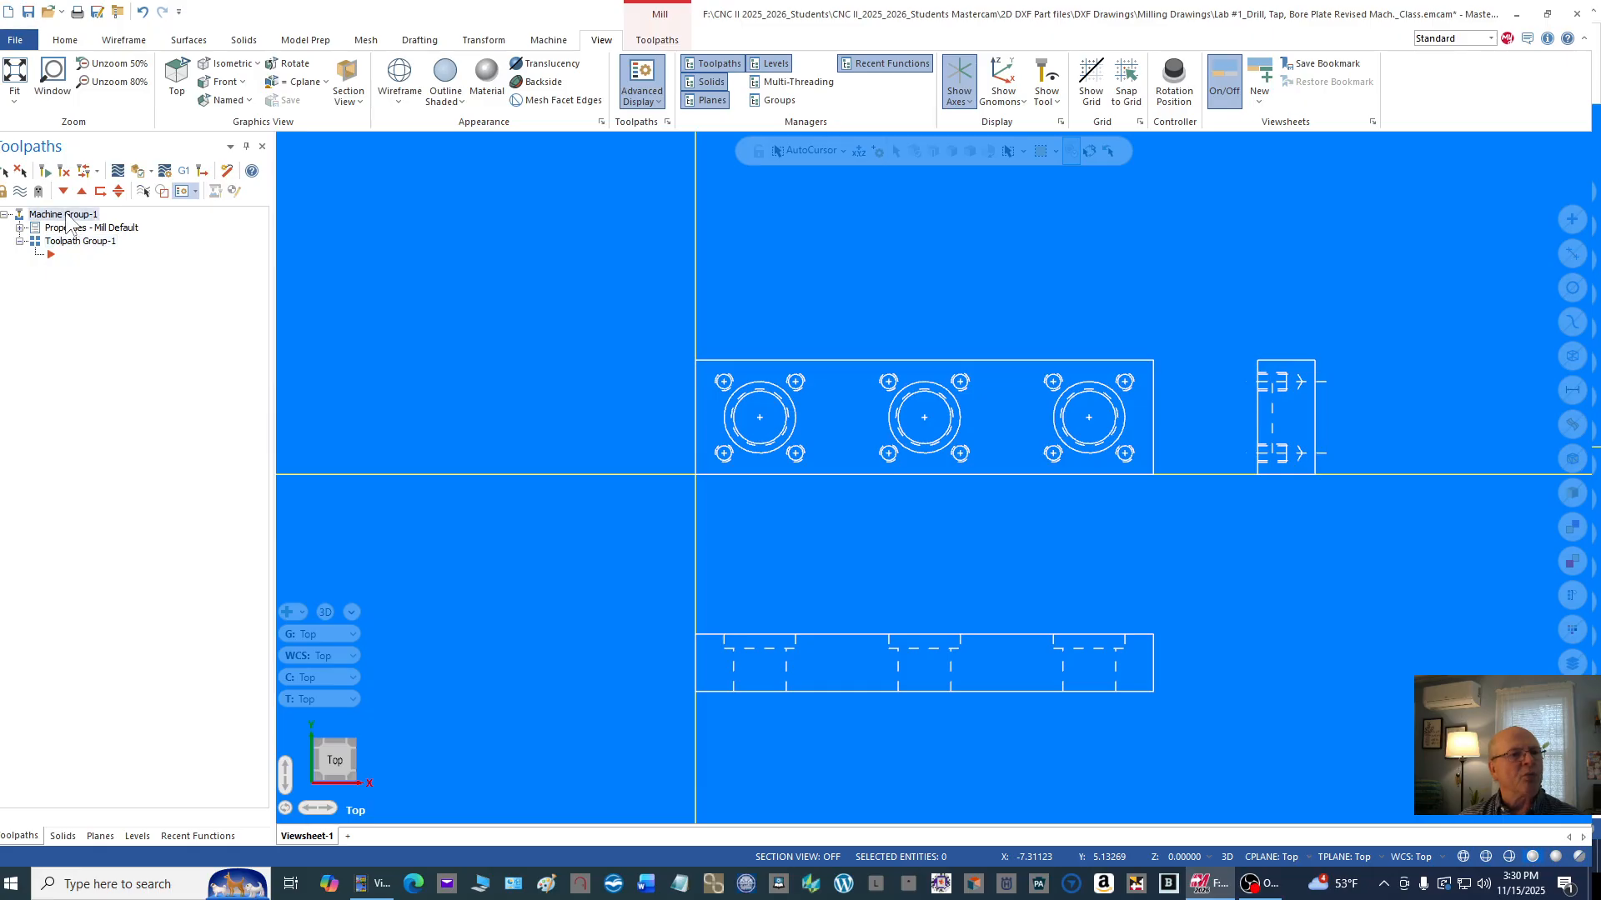
pyautogui.click(5, 215)
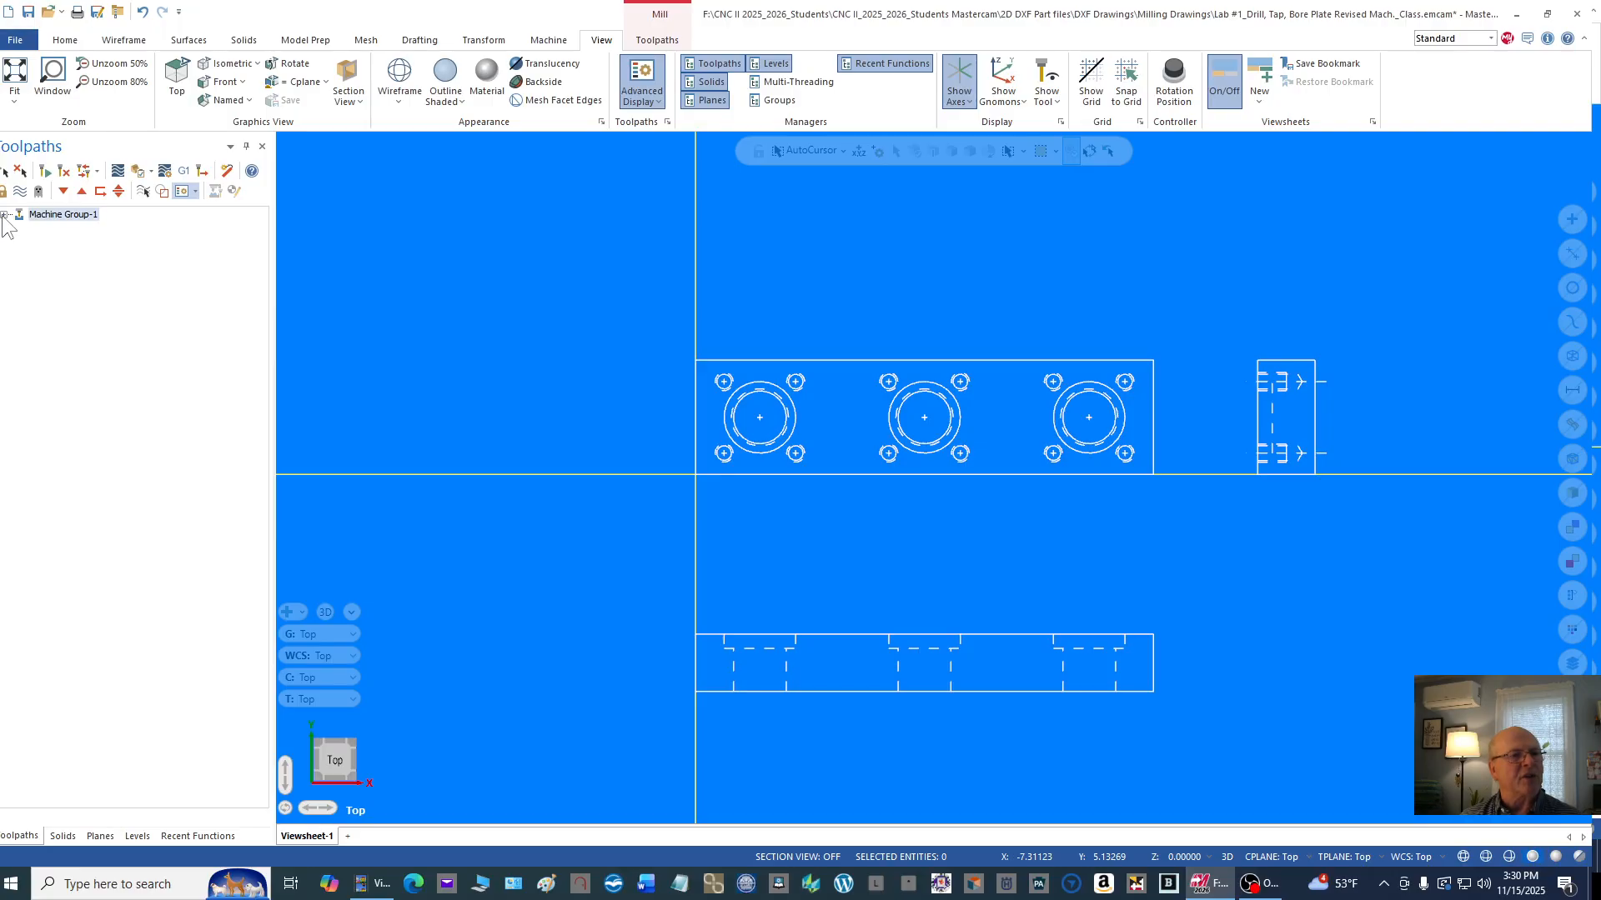
pyautogui.click(4, 216)
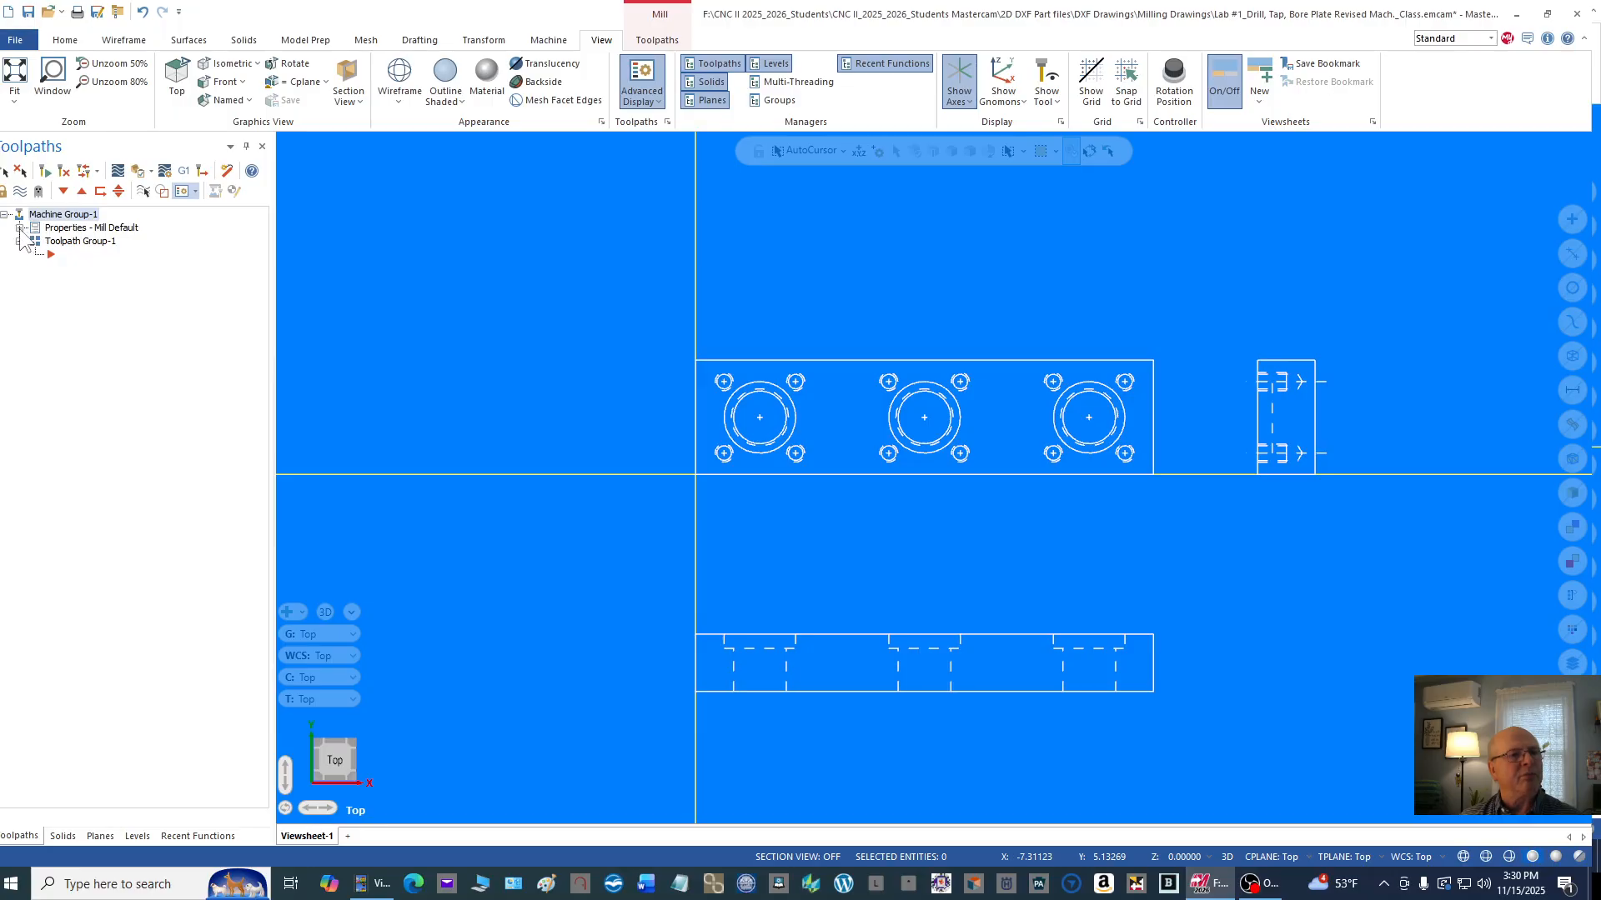
# Step: In the mill group's Machine properties, set the default program number to 100 and the sequence number start to 10
pyautogui.click(19, 229)
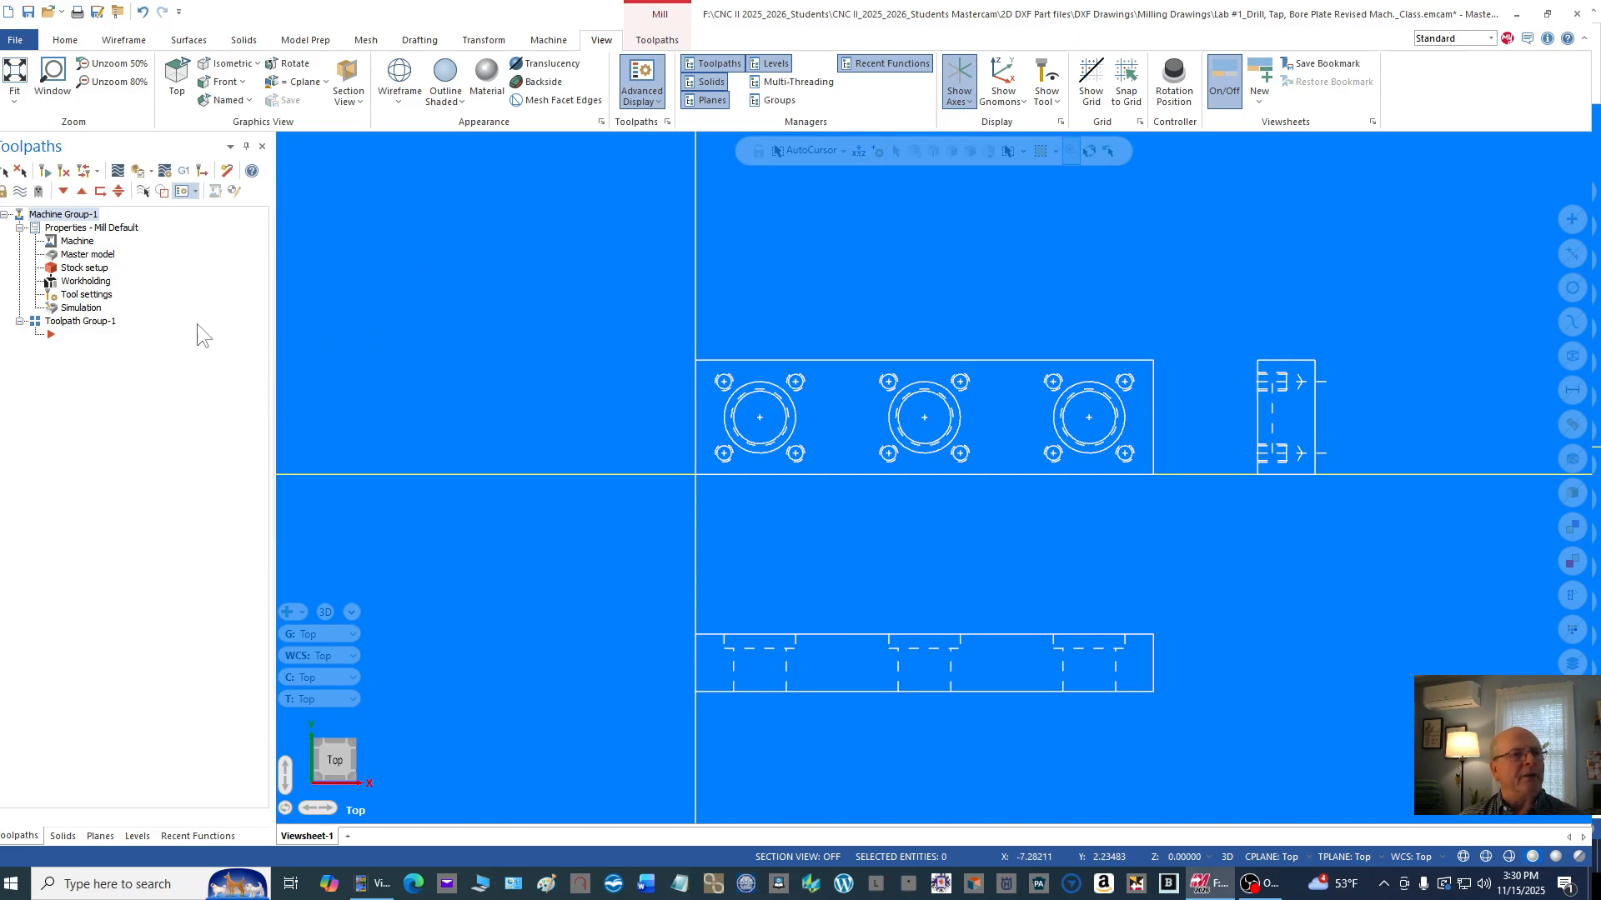
pyautogui.doubleClick(79, 244)
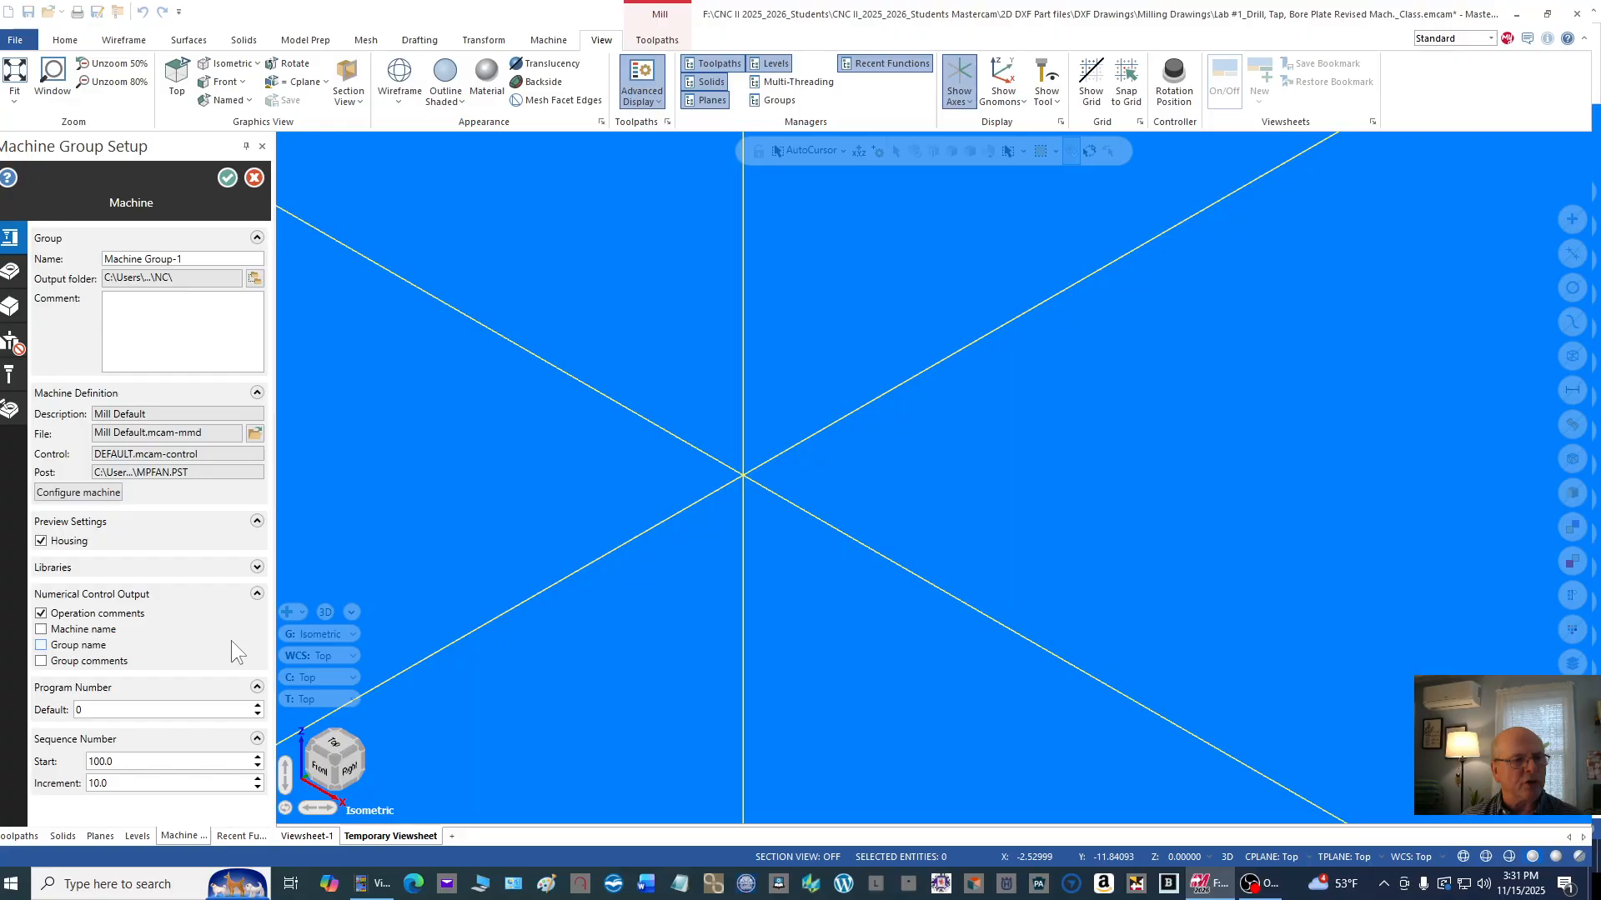
pyautogui.click(132, 710)
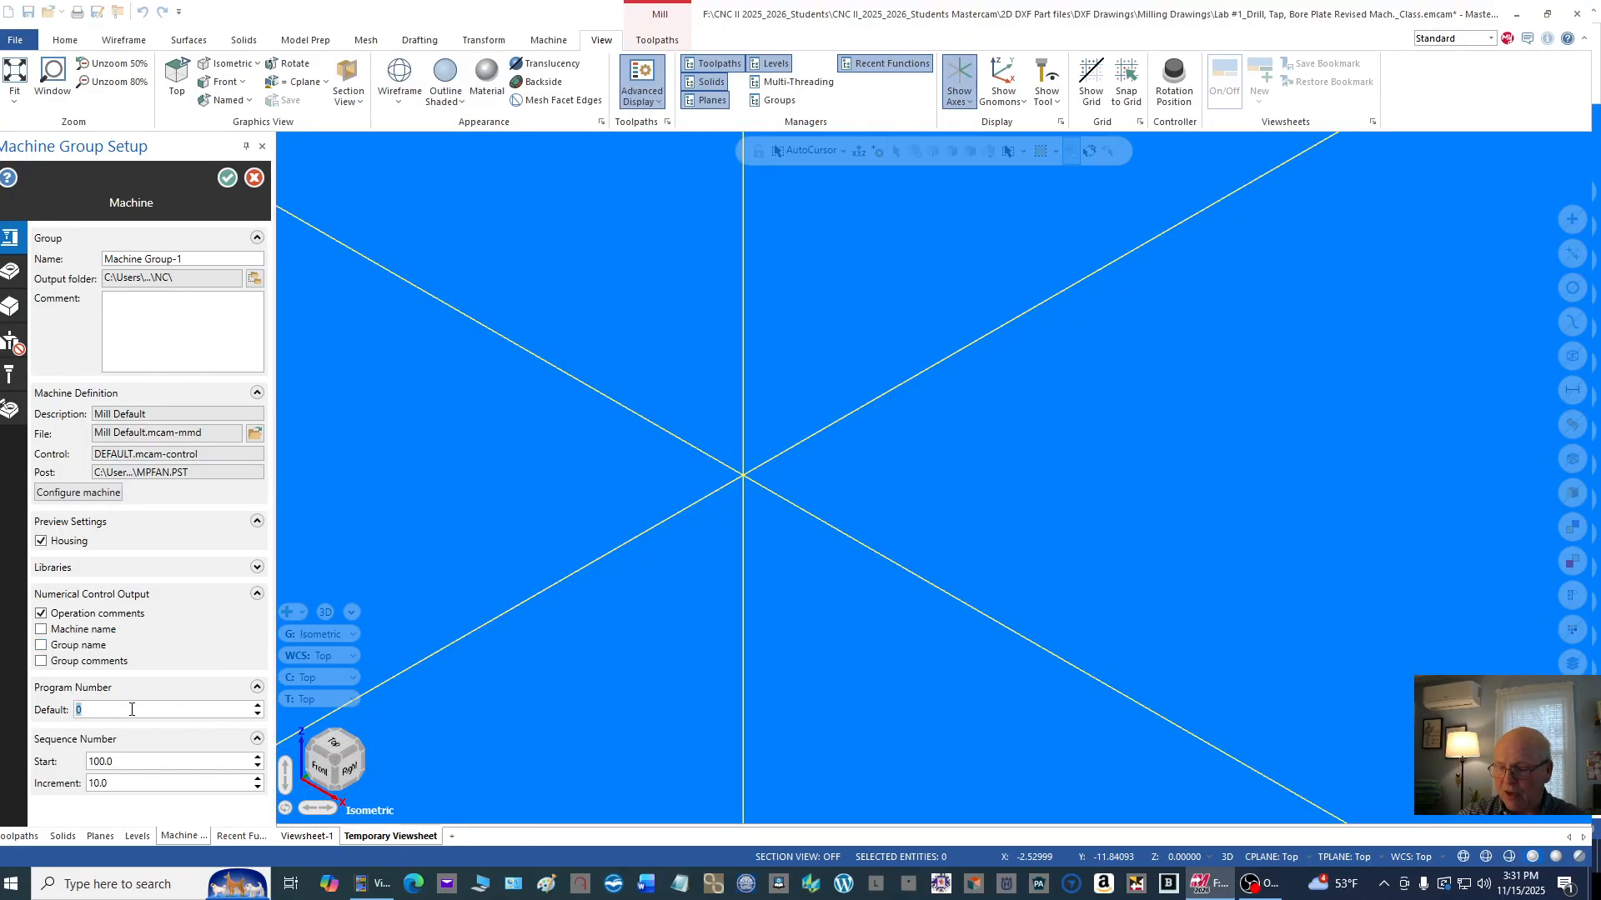
pyautogui.write('100')
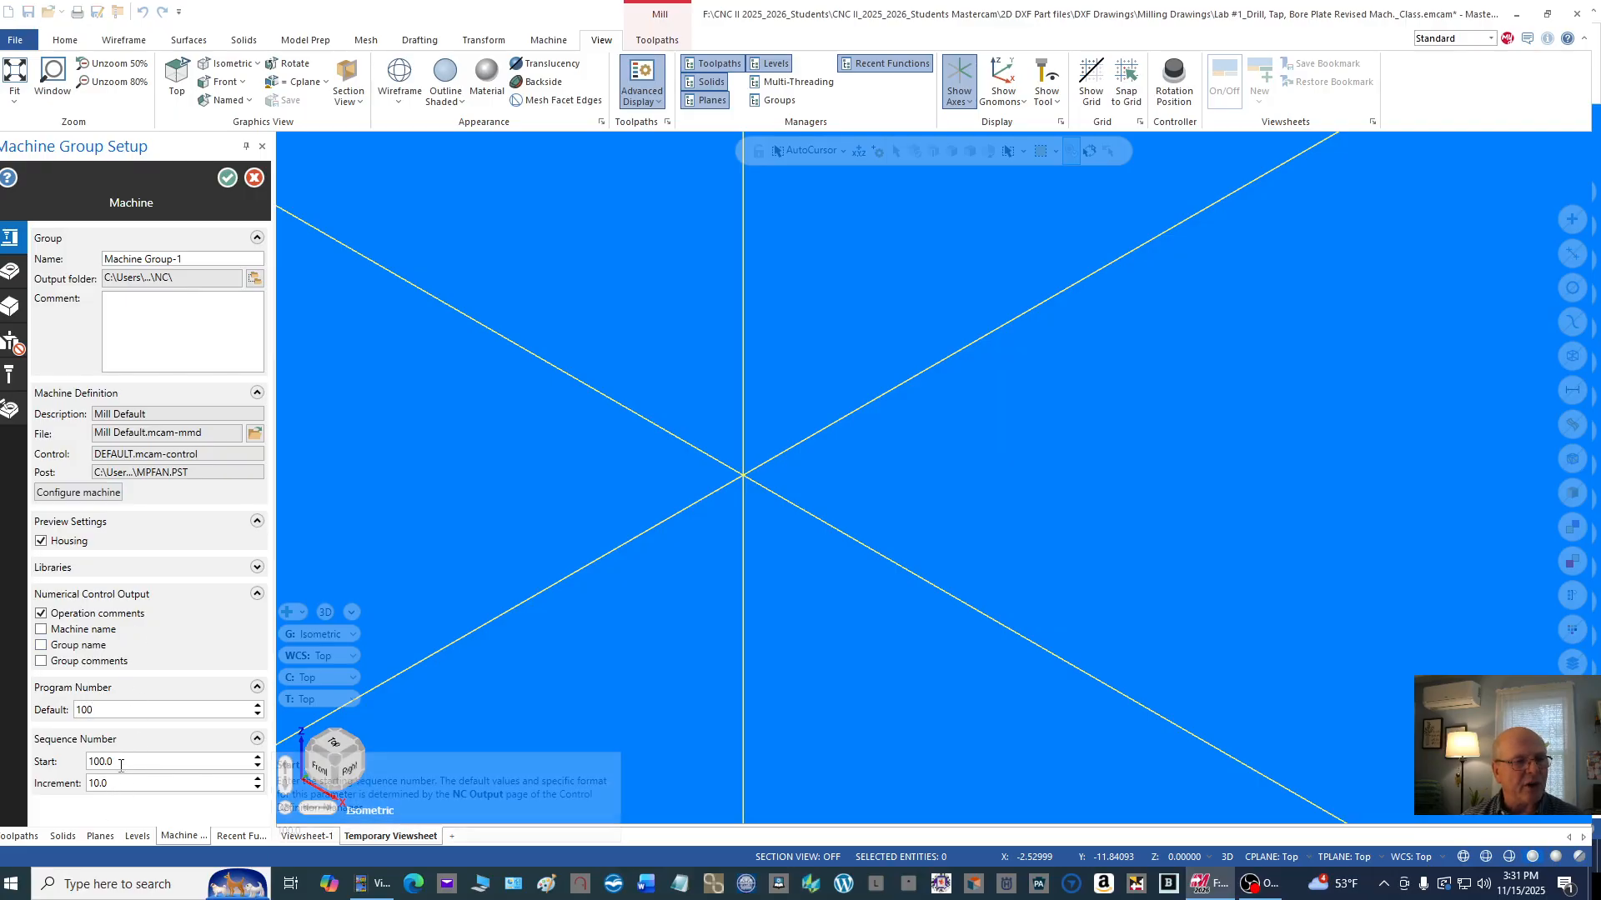
pyautogui.moveTo(122, 761); pyautogui.dragTo(86, 761)
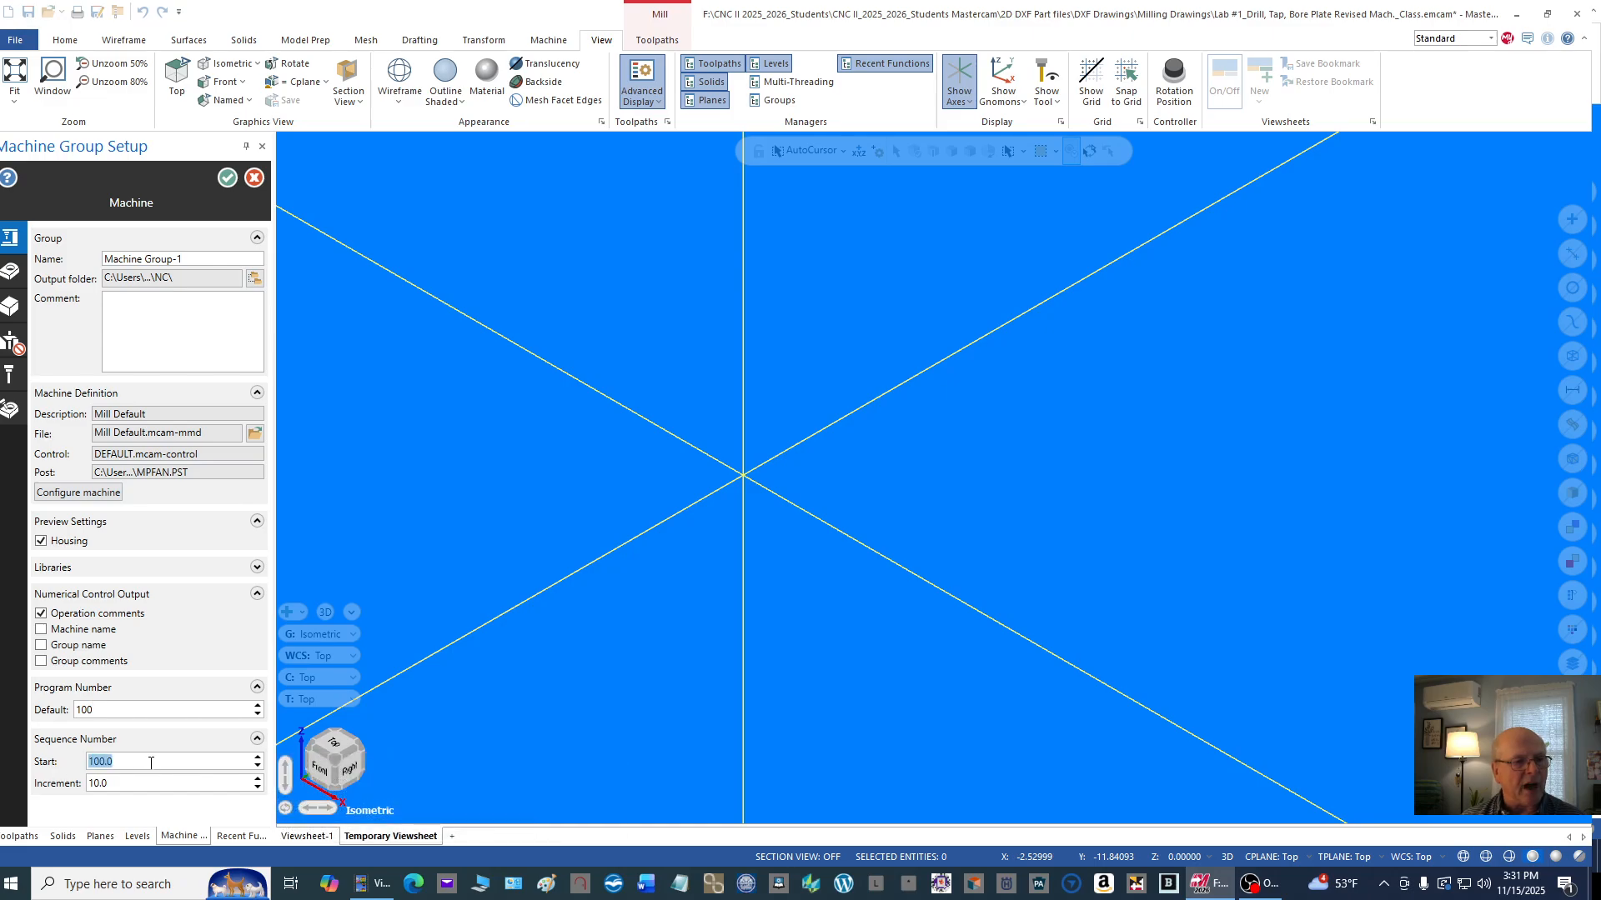
pyautogui.write('10')
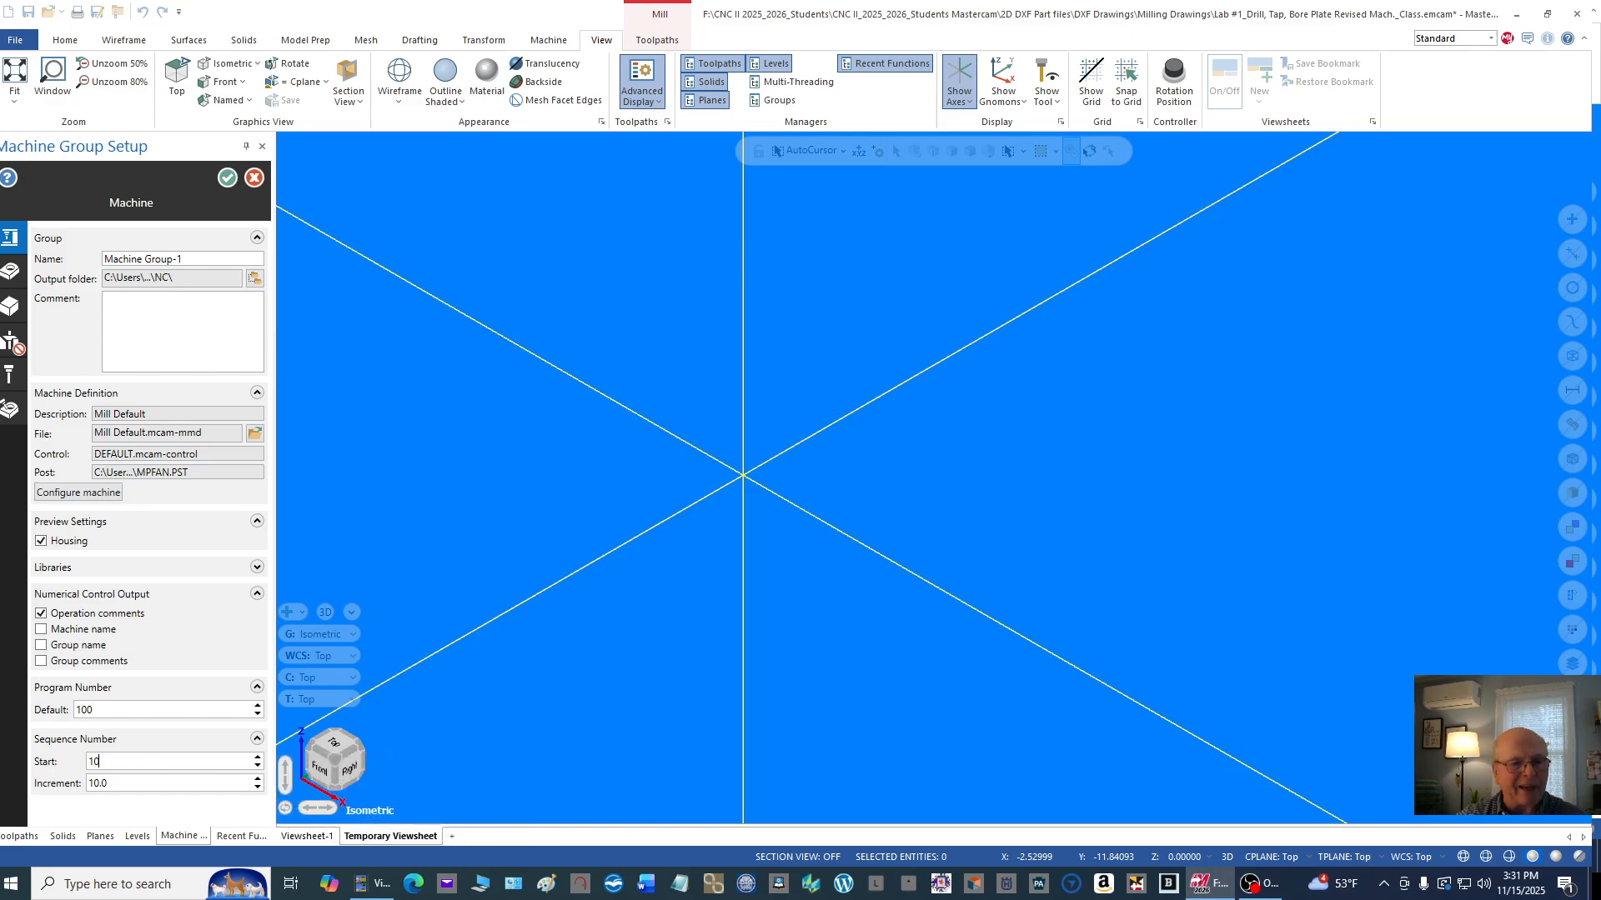
pyautogui.click(127, 786)
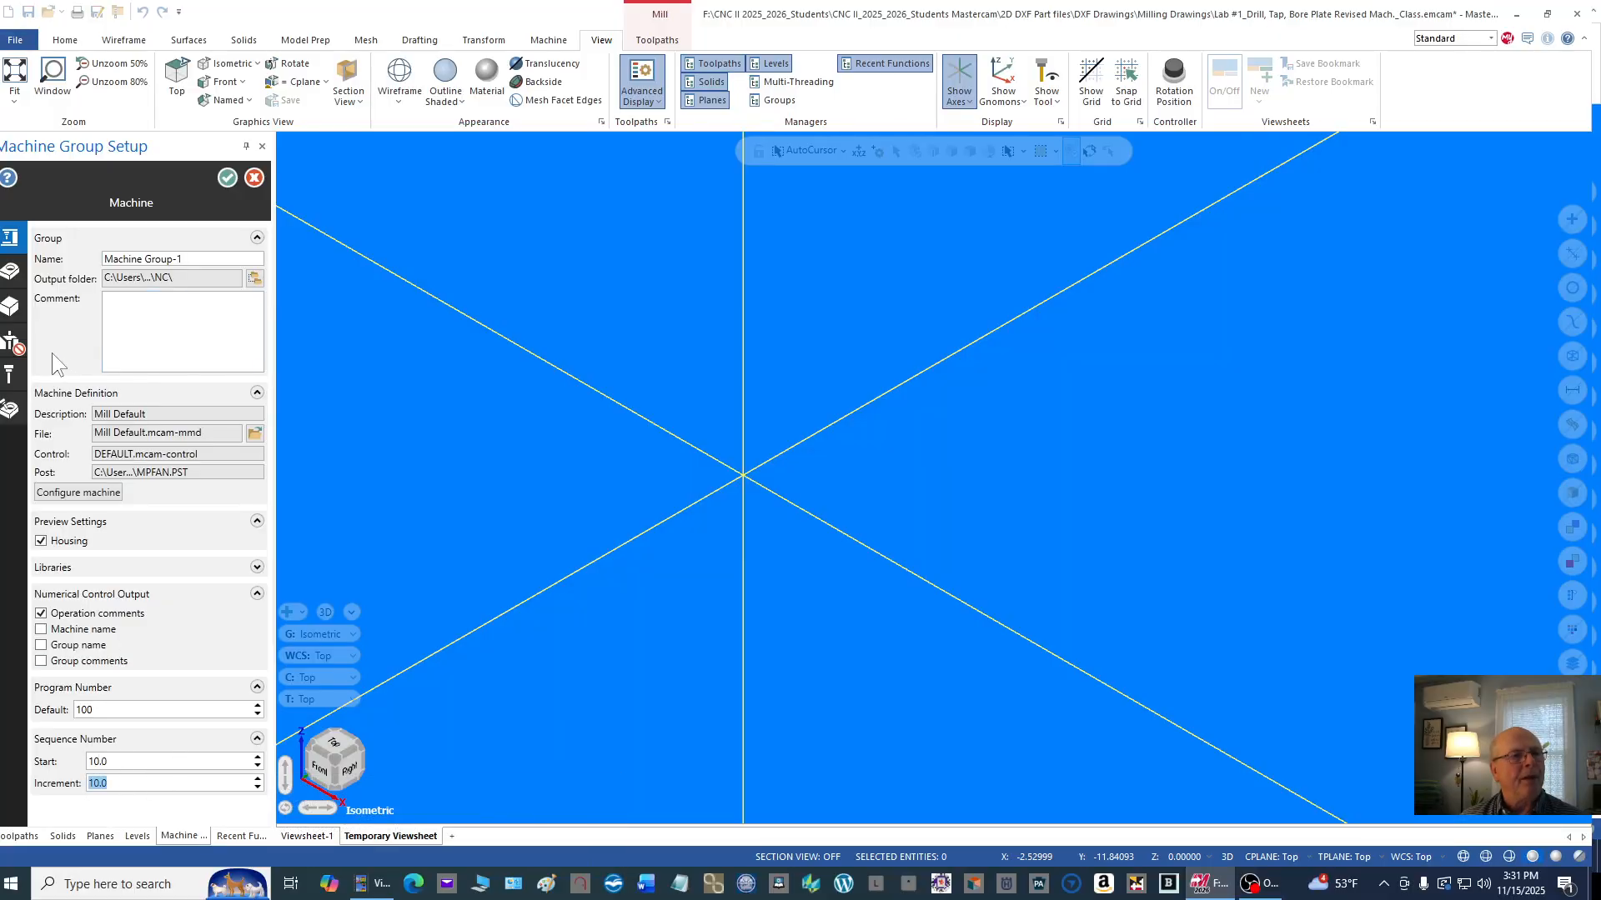
# Step: In the machine group's stock setup, create rectangular stock around the outer rectangle of the plate's top view
pyautogui.moveTo(72, 307)
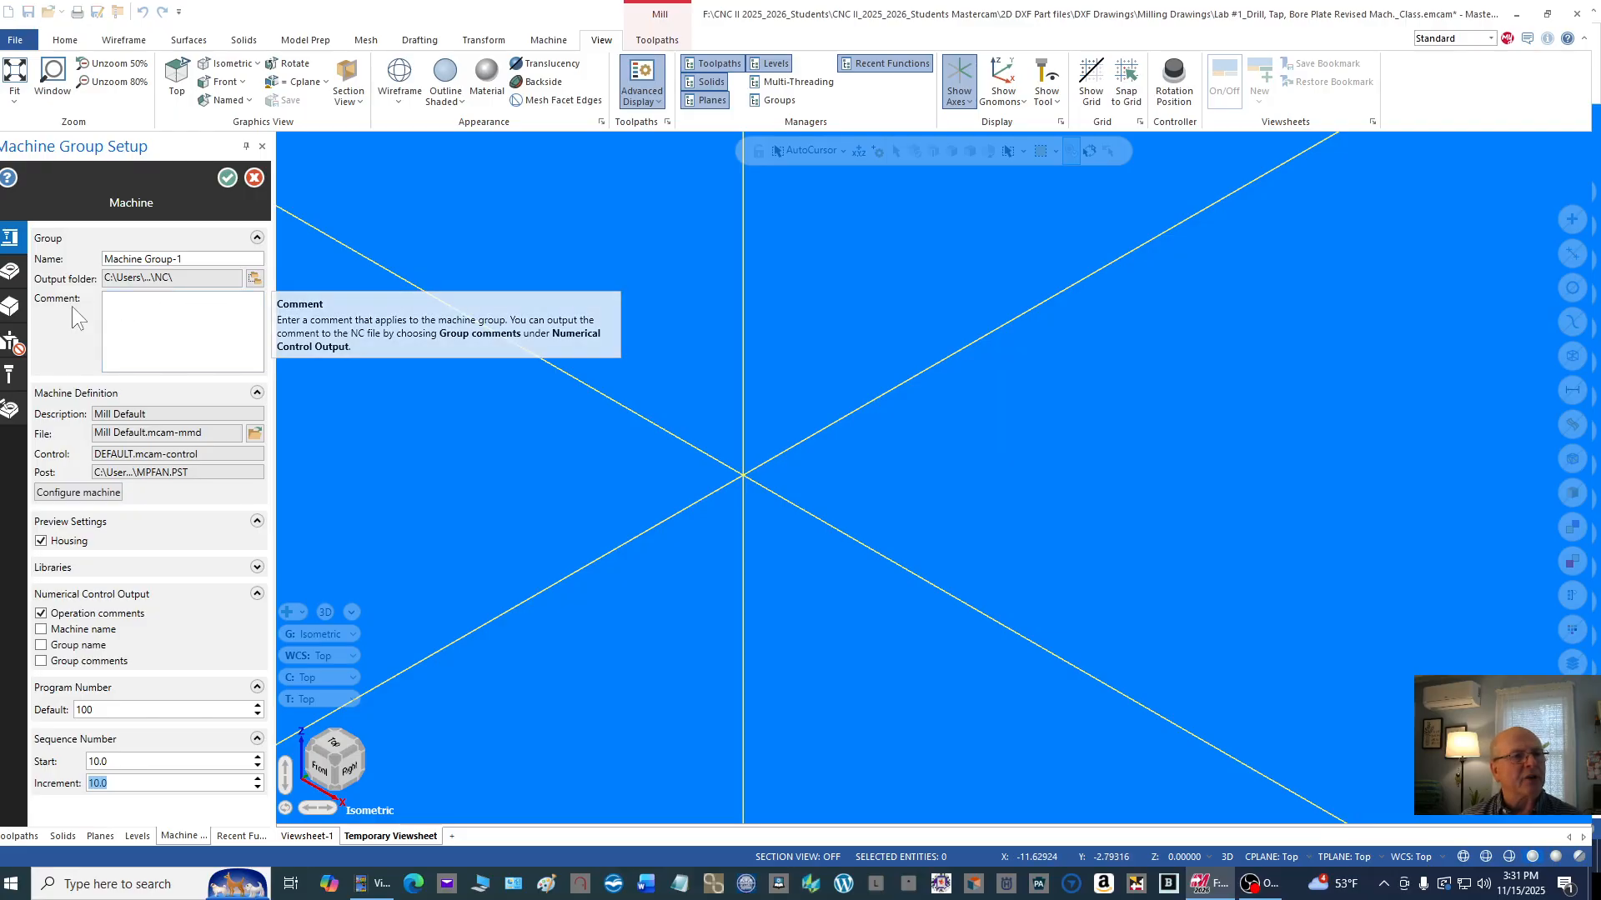
pyautogui.moveTo(10, 277)
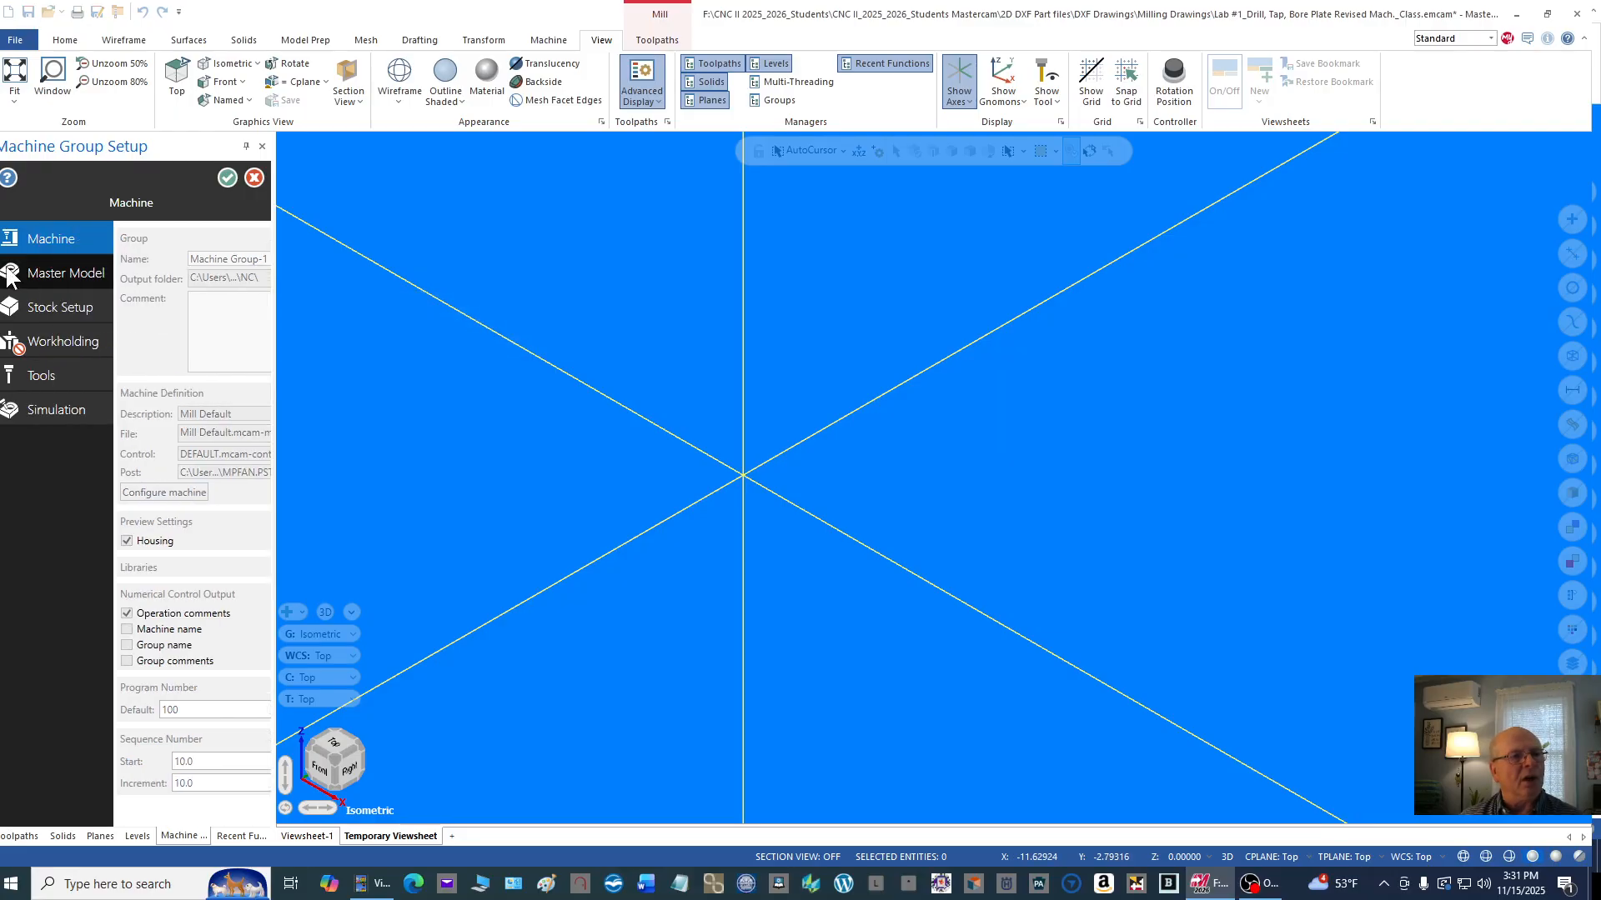
pyautogui.click(10, 275)
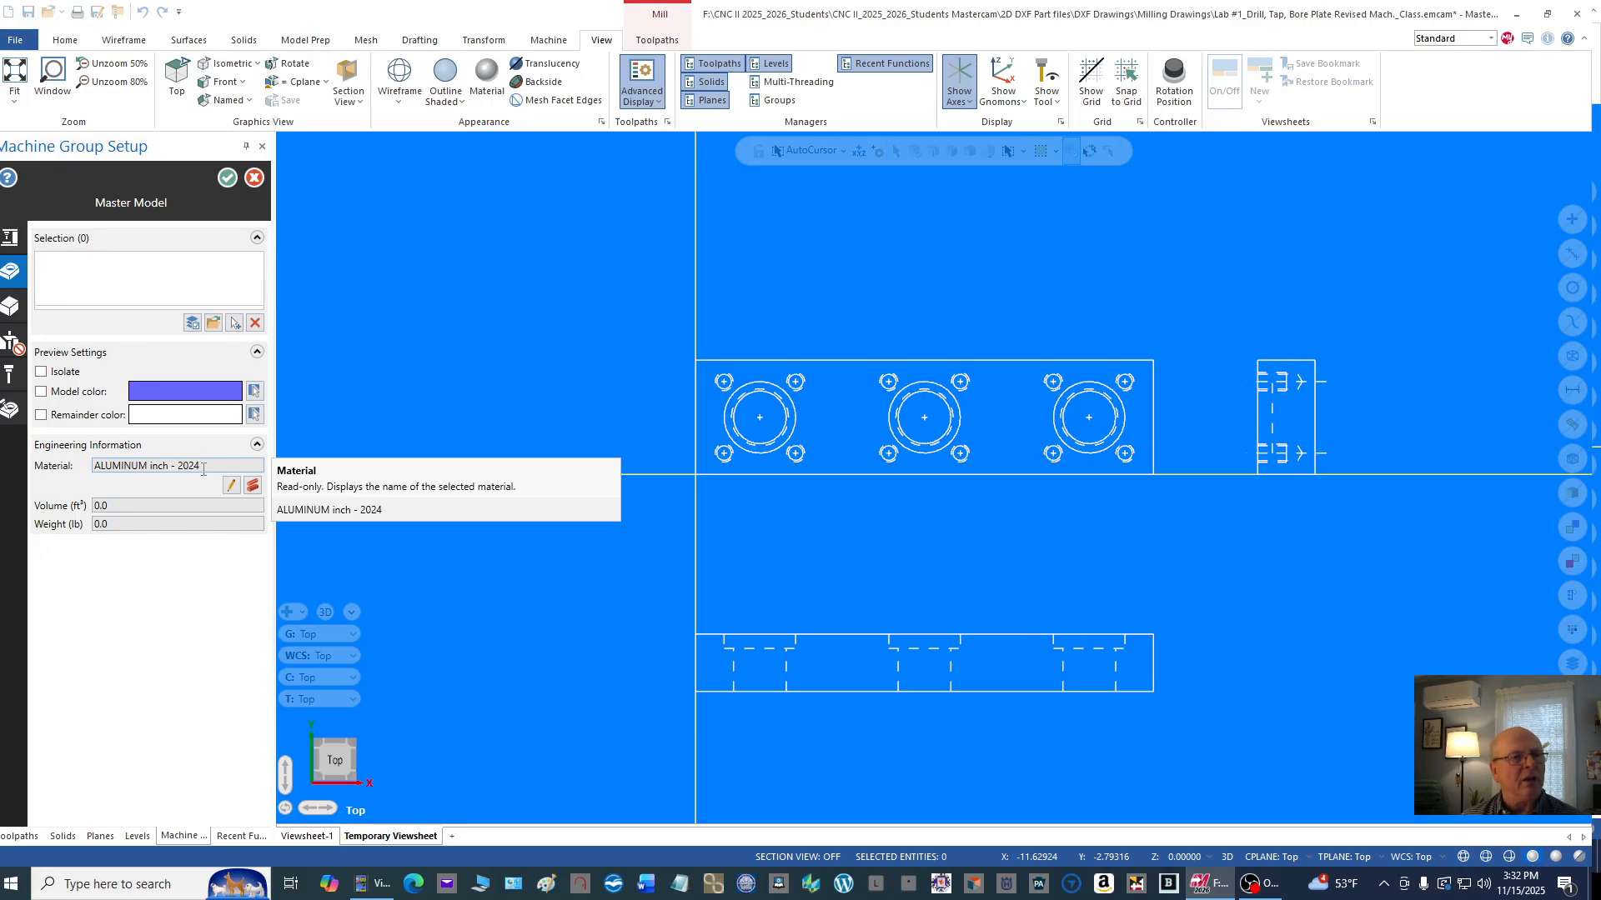
pyautogui.click(6, 310)
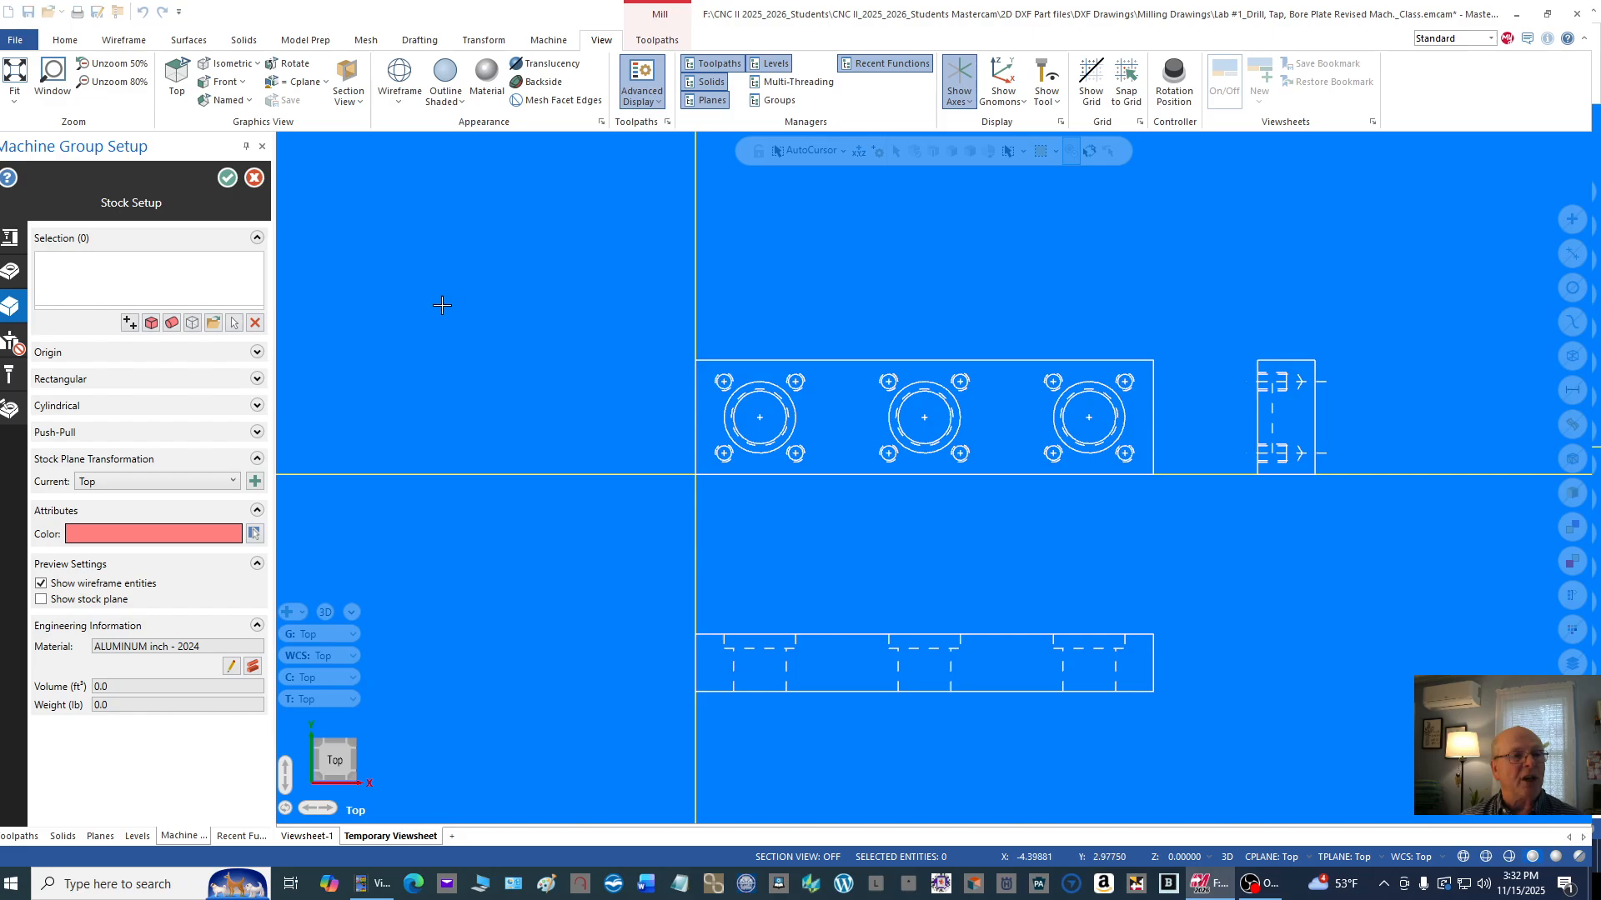
pyautogui.click(151, 324)
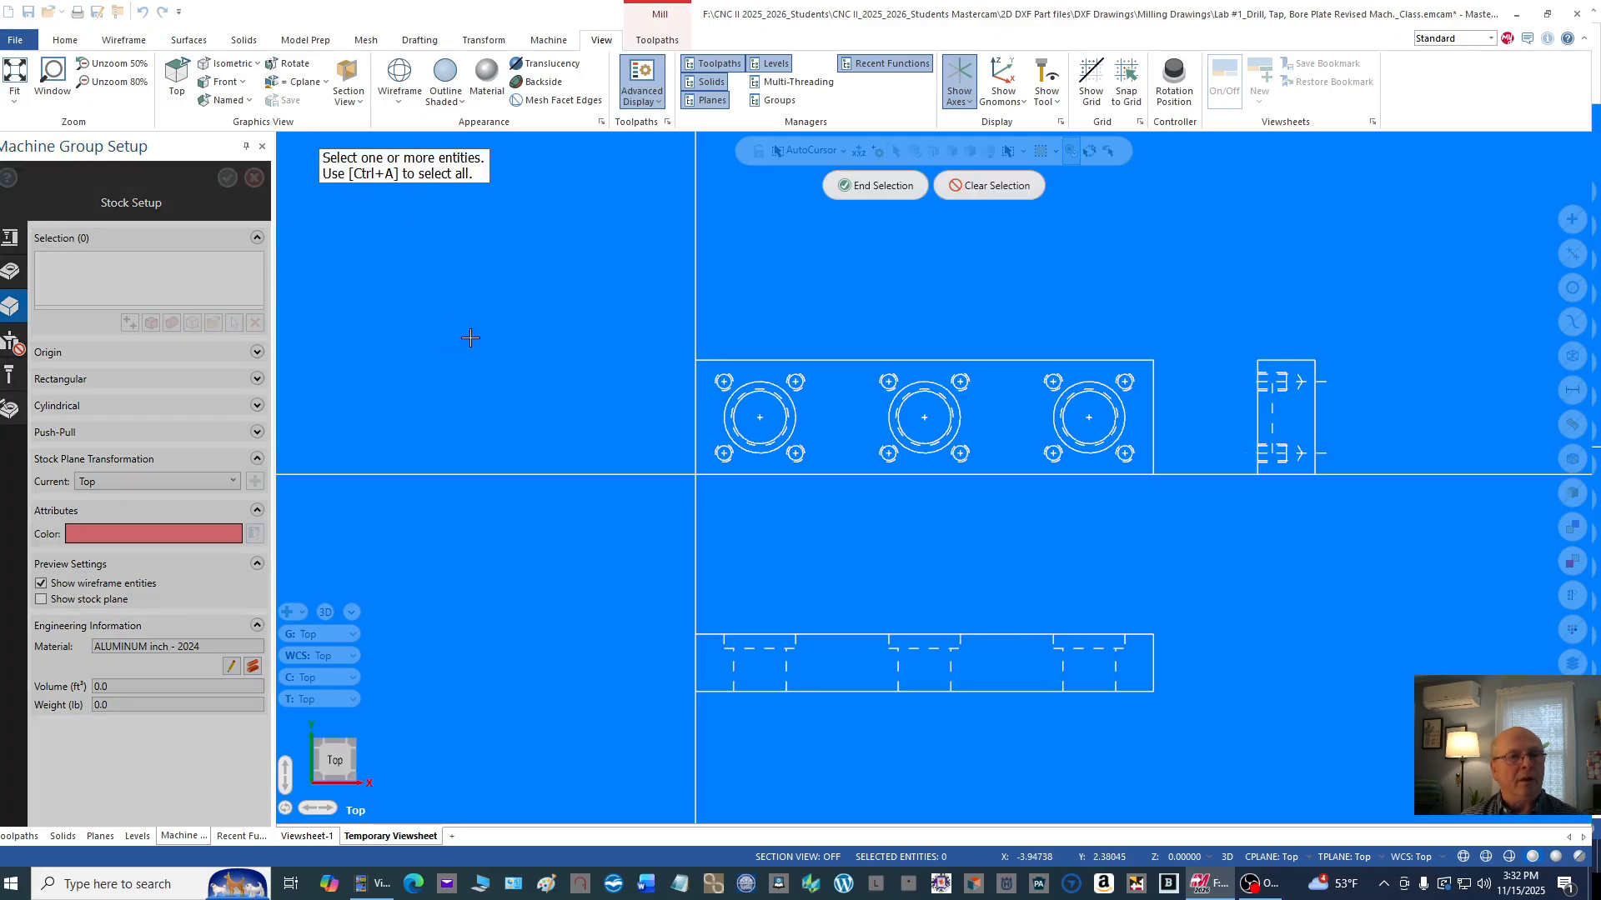
pyautogui.scroll(-1, 475, 341)
pyautogui.scroll(-2, 509, 300)
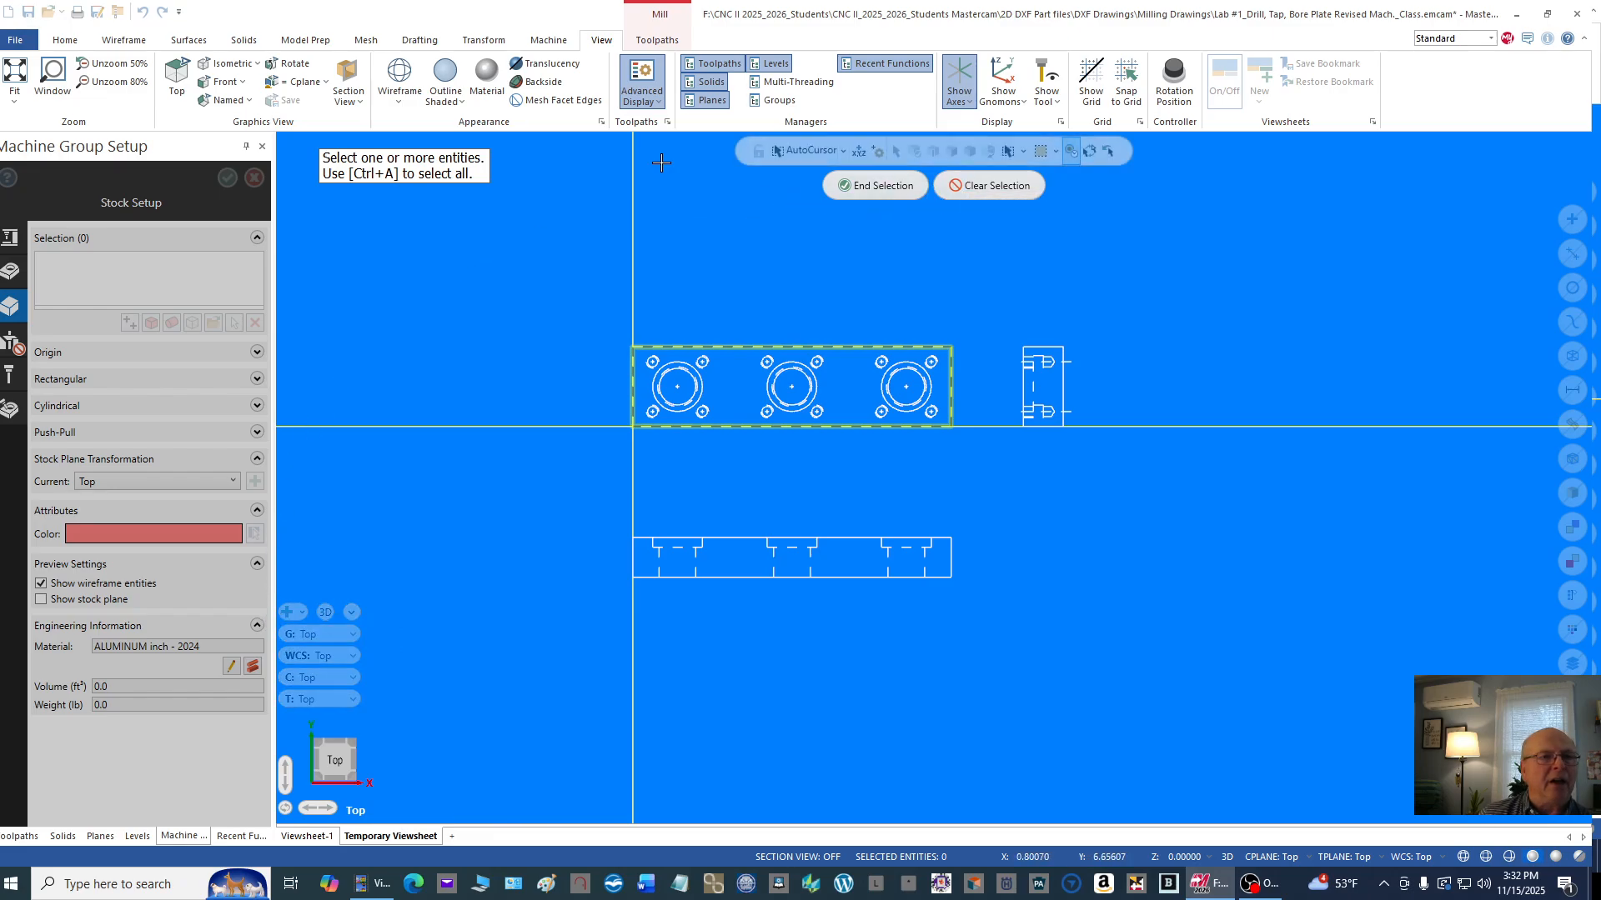
pyautogui.click(854, 187)
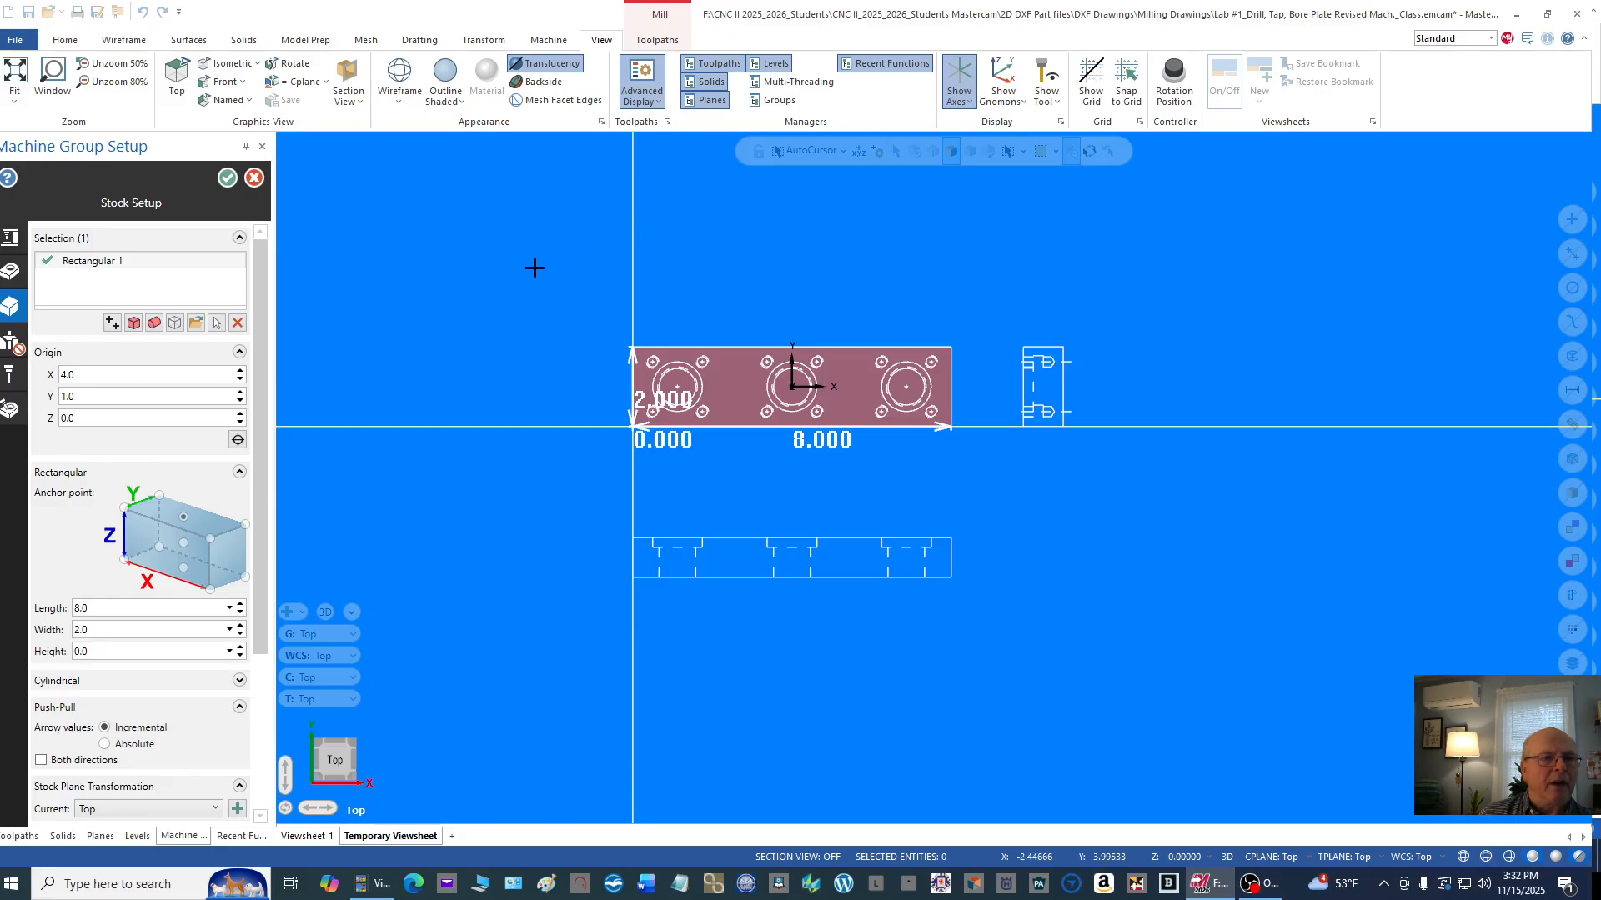
# Step: Show the rectangular stock in isometric view and enable push-pull in both directions
pyautogui.rightClick(730, 236)
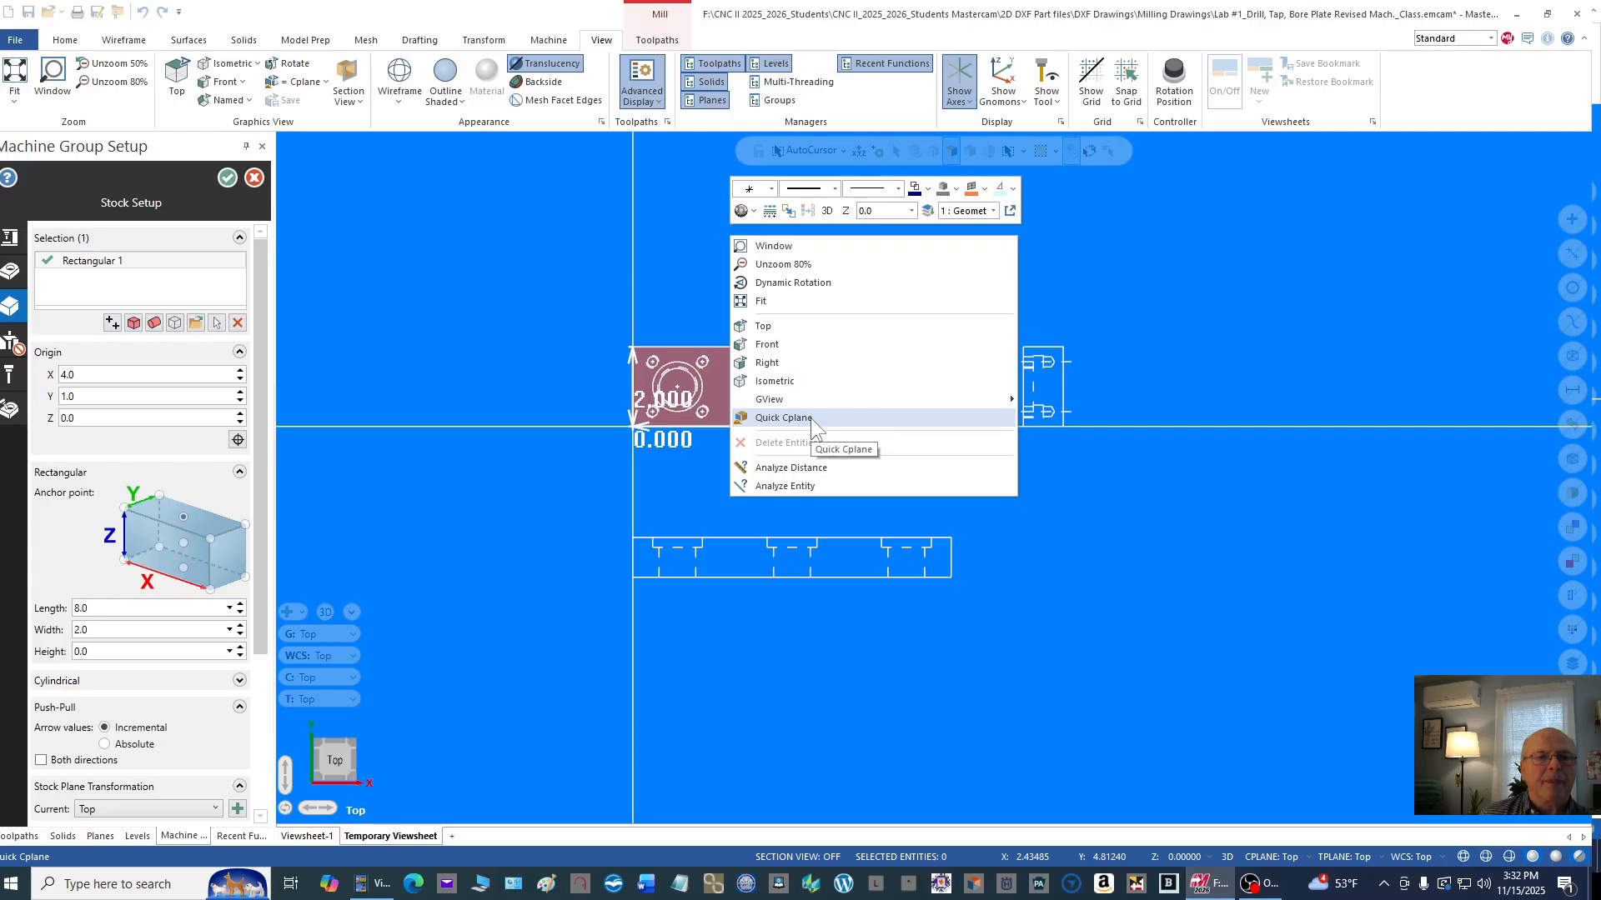
pyautogui.click(795, 378)
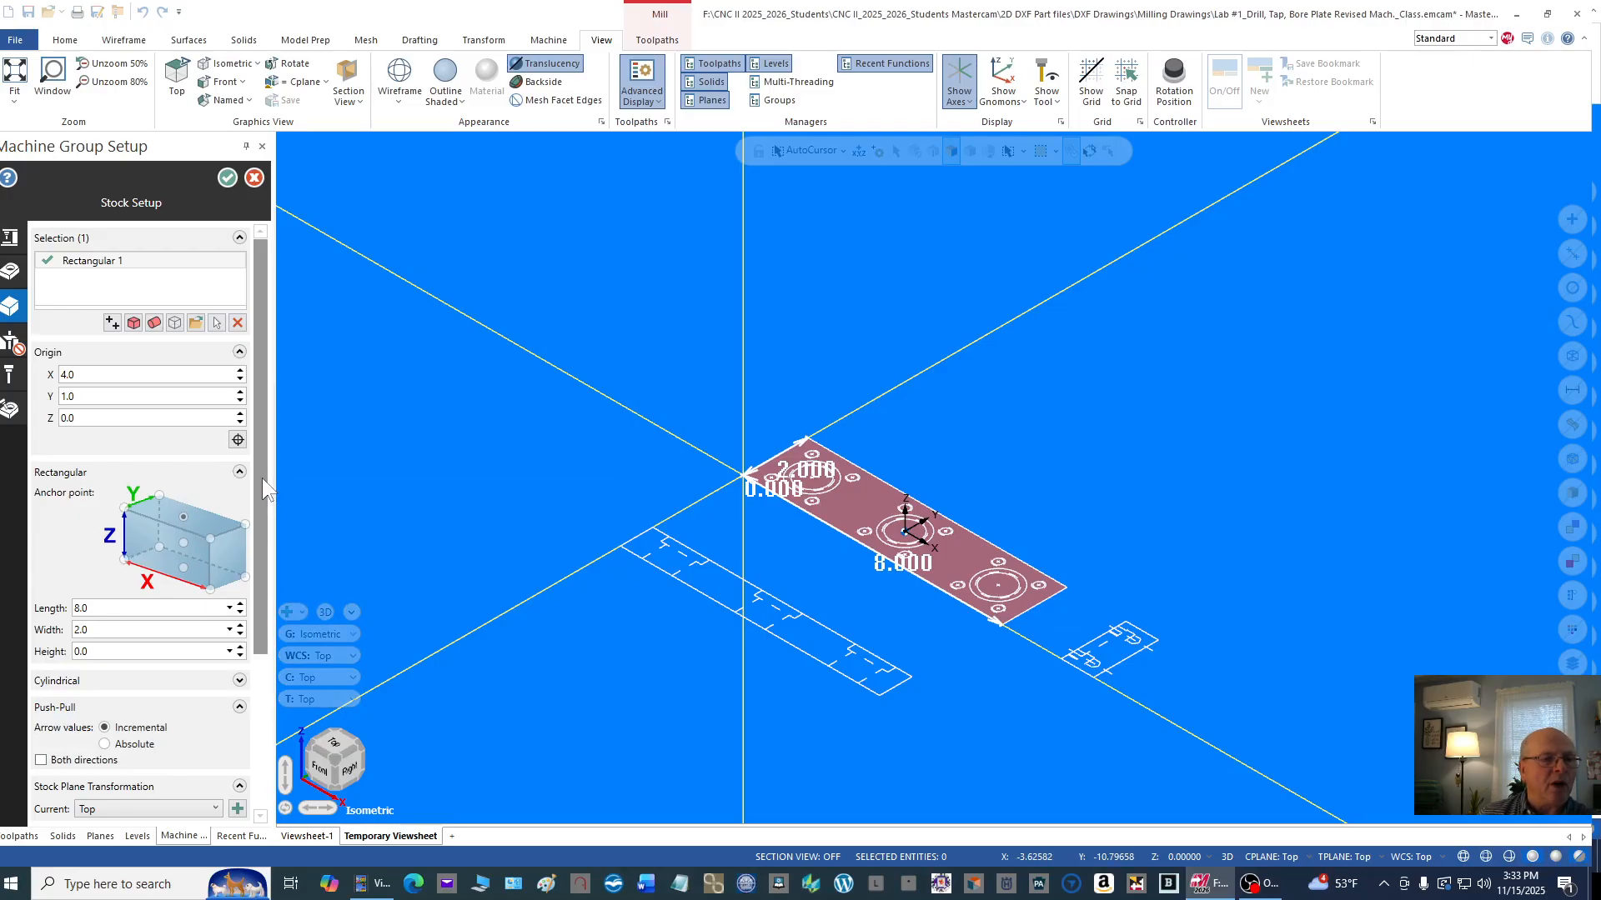
pyautogui.moveTo(262, 478); pyautogui.dragTo(230, 588)
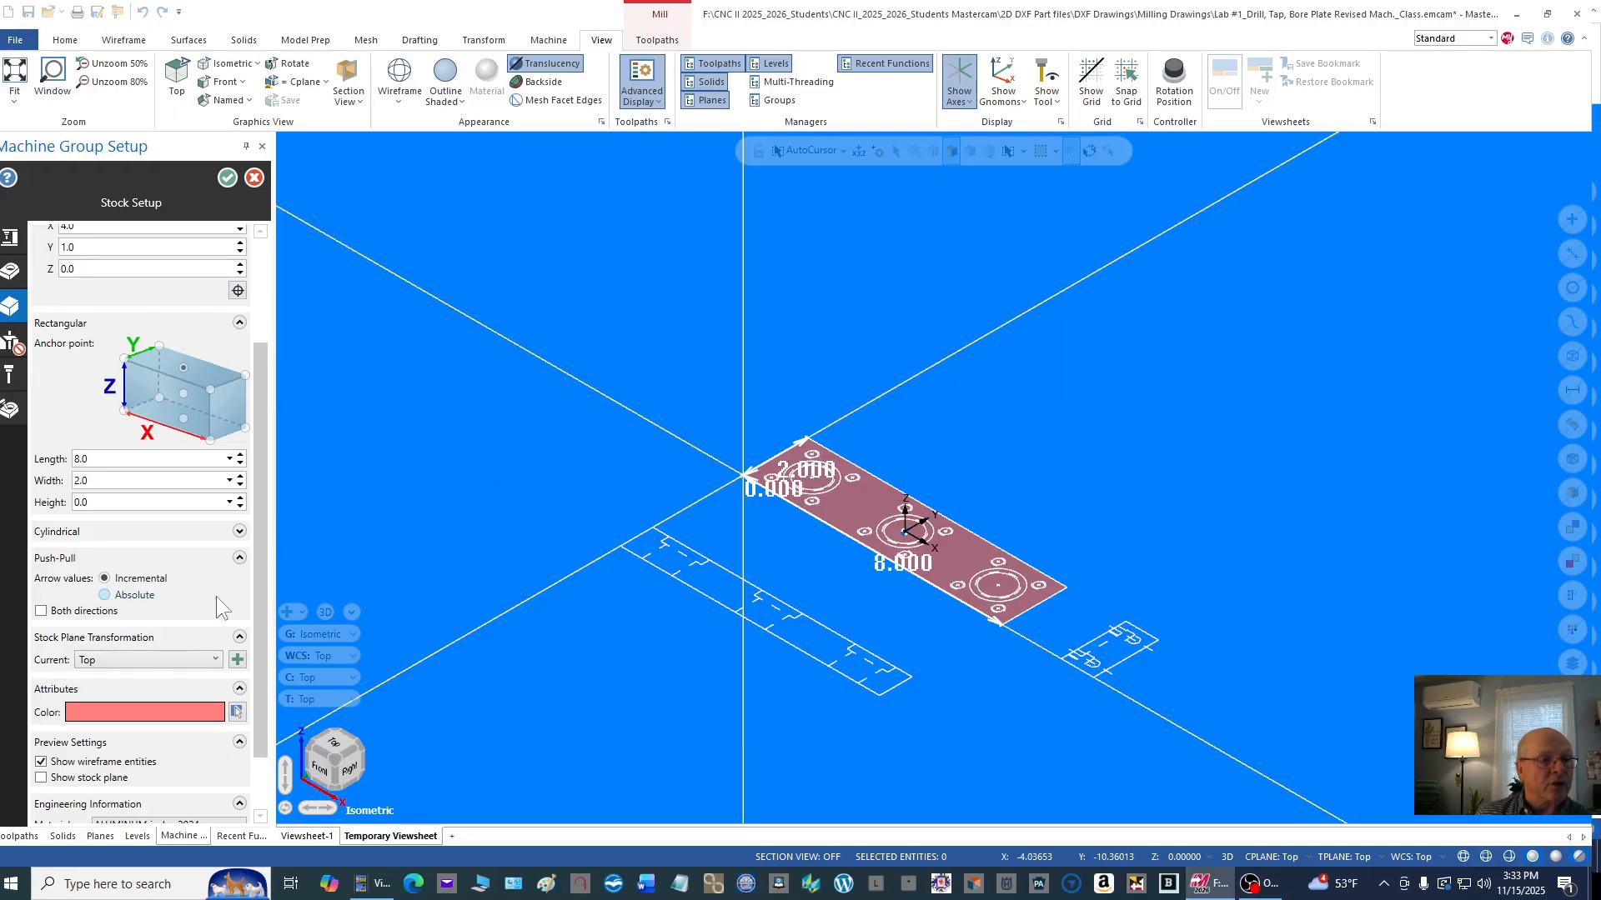
pyautogui.click(41, 613)
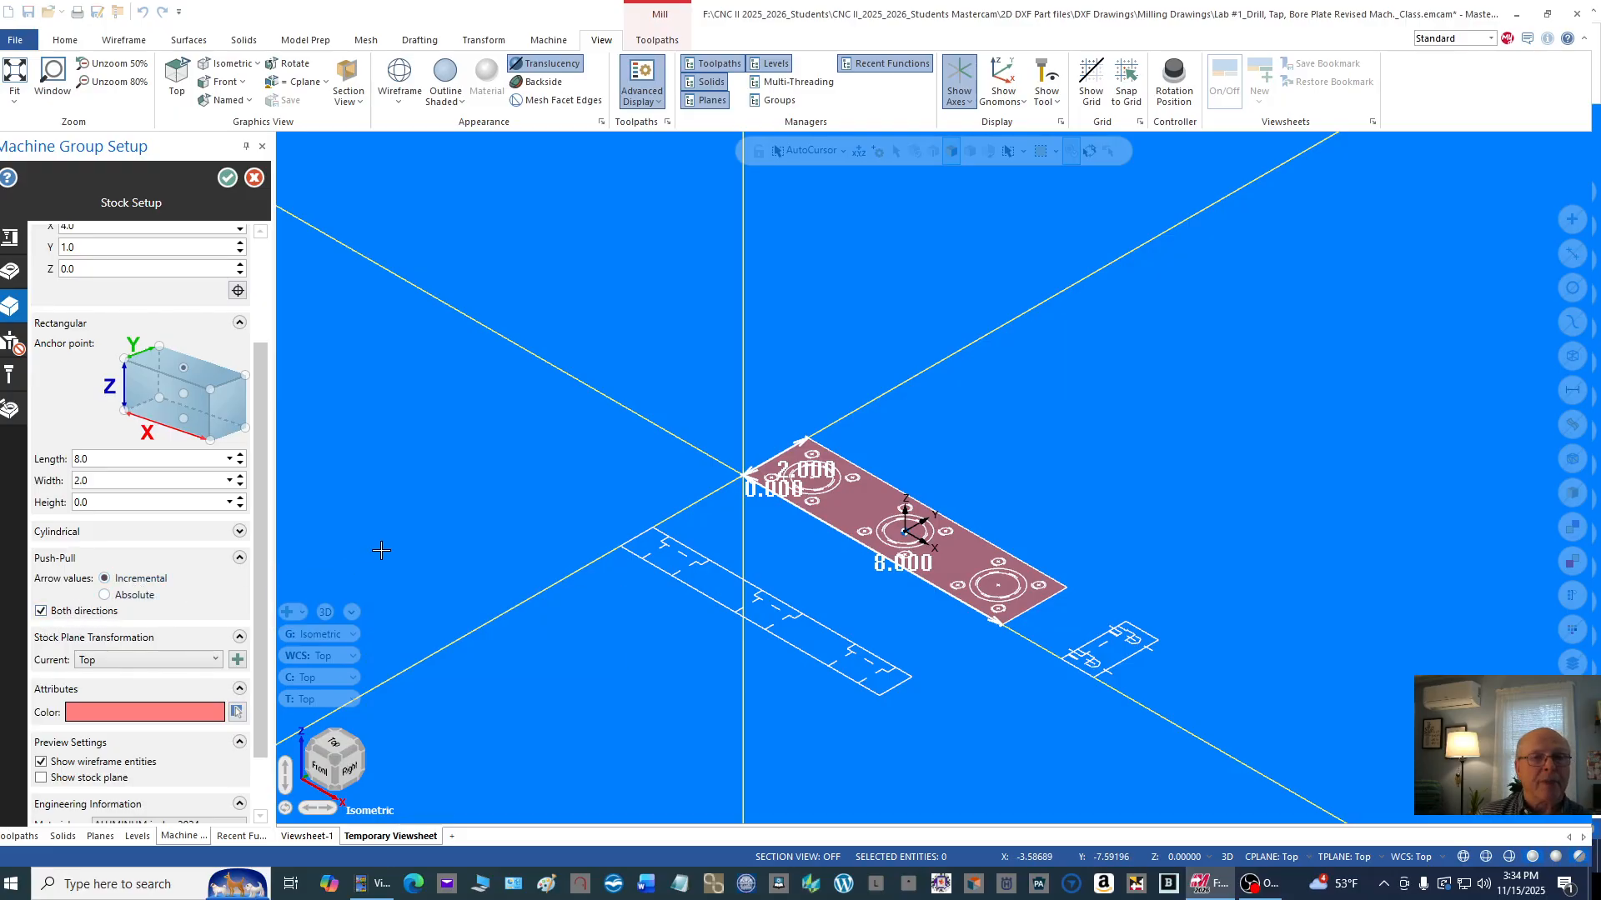
# Step: Set the rectangular stock's length to 8.0312, width to 2.0312 and height to 1.25
pyautogui.scroll(4, 743, 430)
pyautogui.scroll(1, 709, 429)
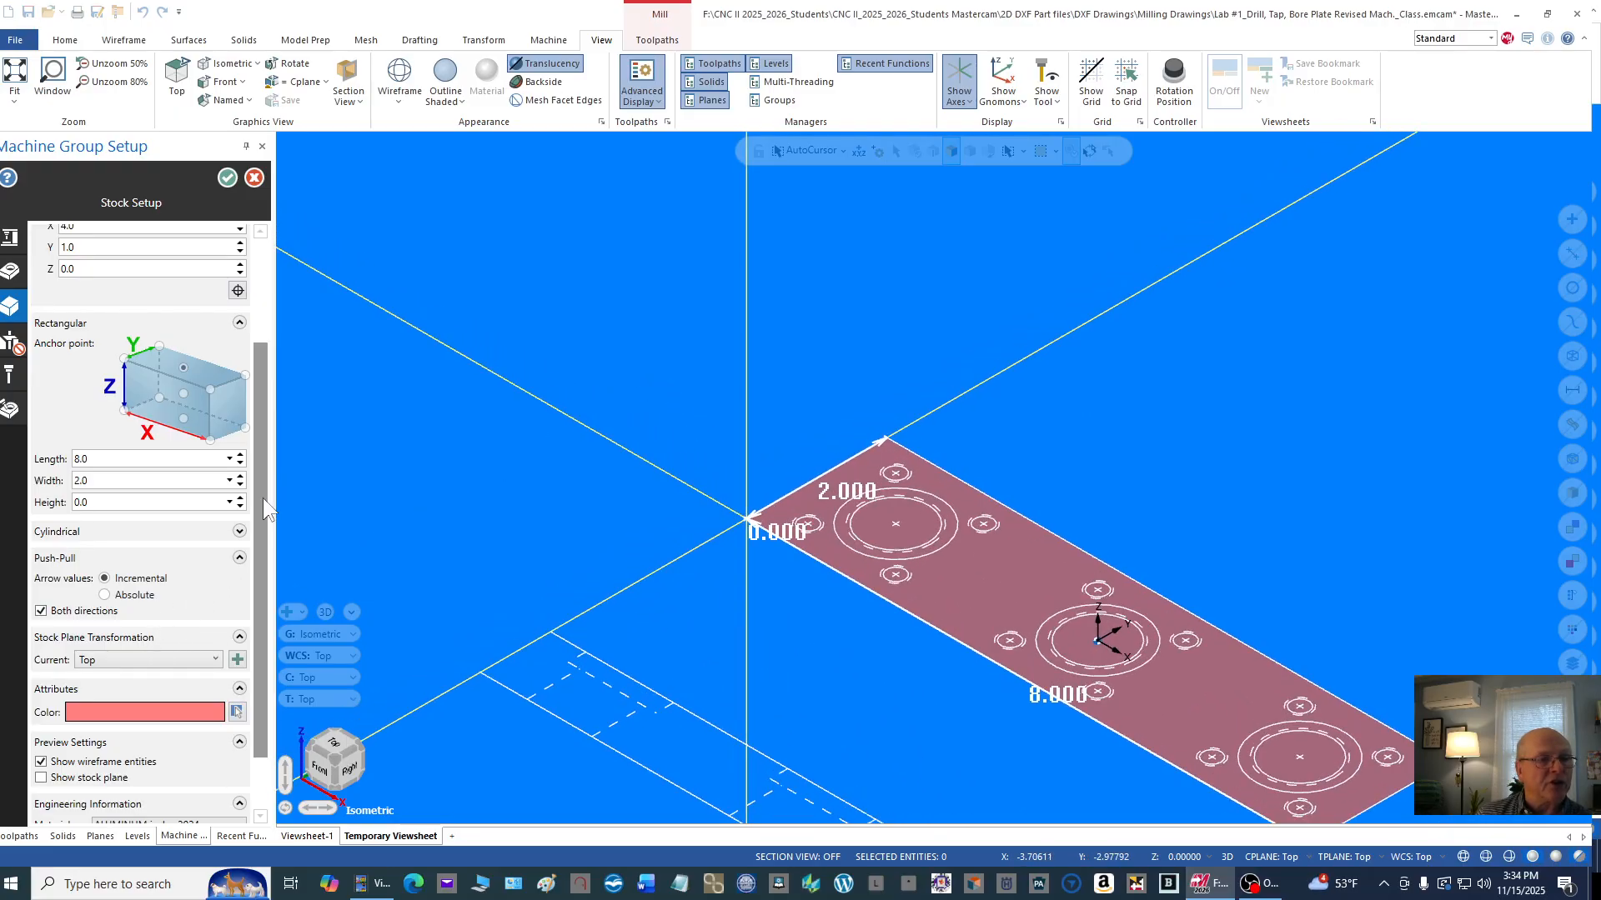
pyautogui.scroll(-2, 266, 550)
pyautogui.scroll(2, 242, 575)
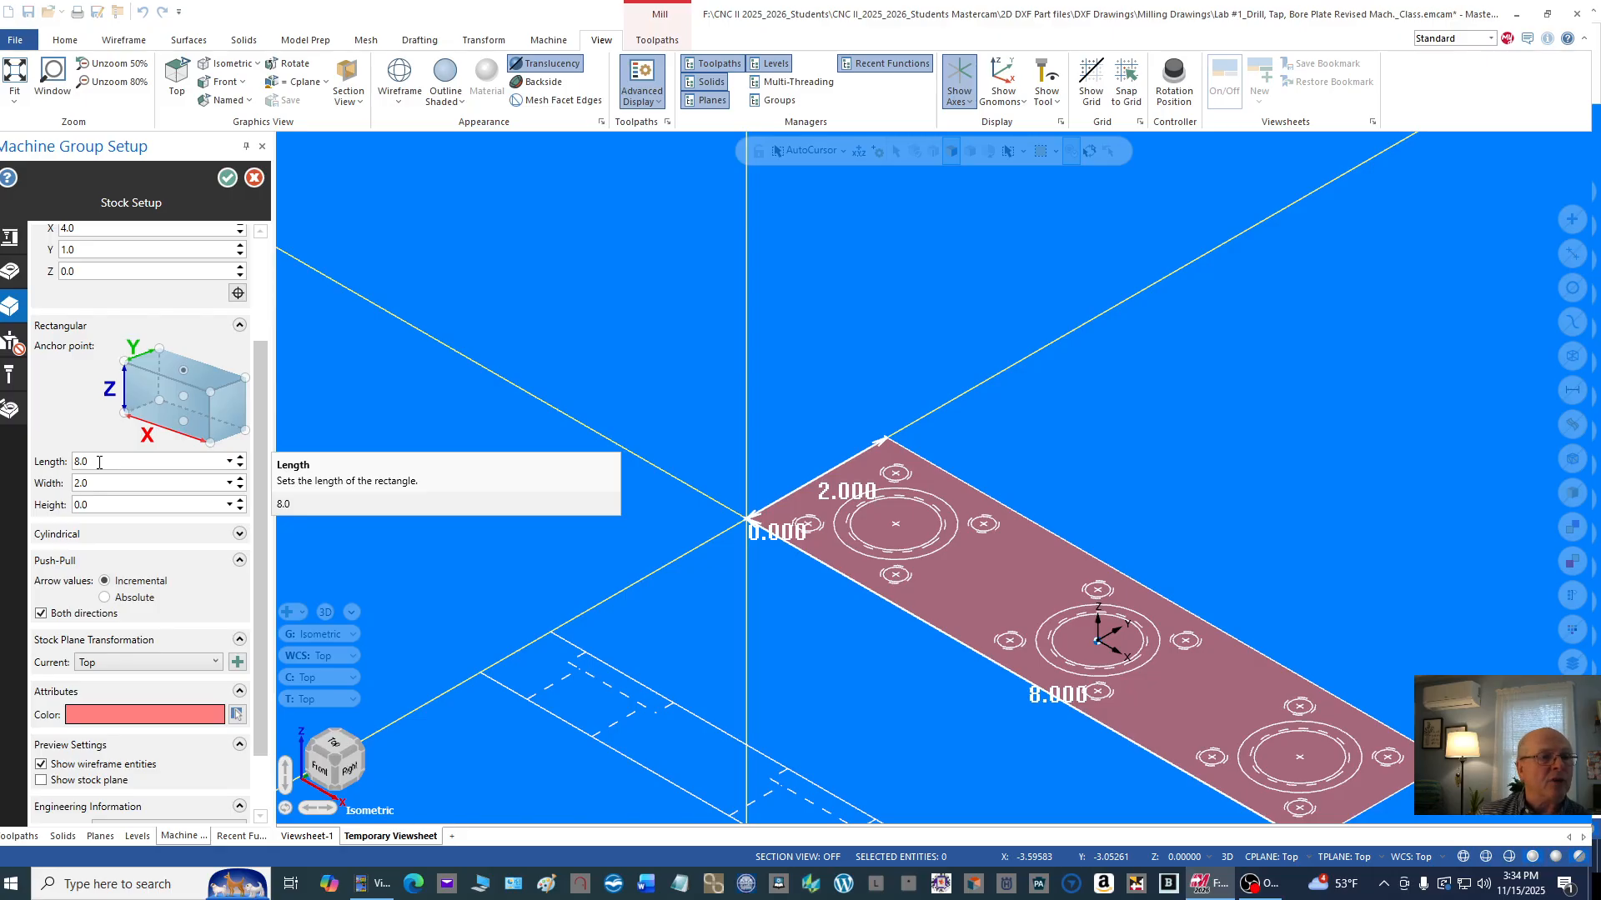
pyautogui.doubleClick(100, 462)
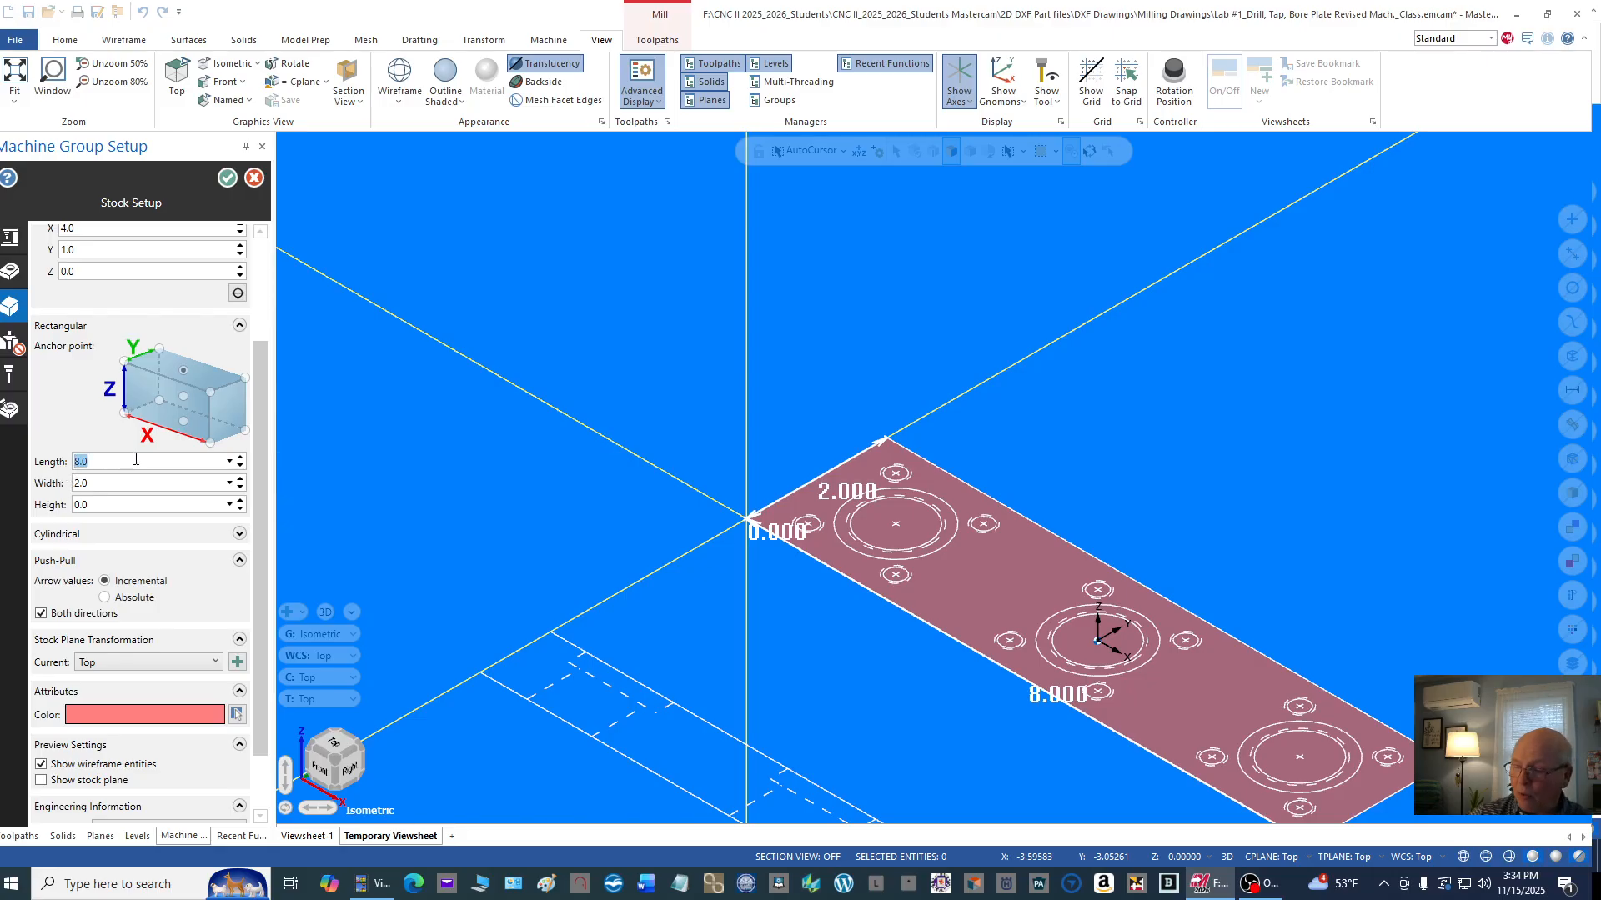
pyautogui.write('8')
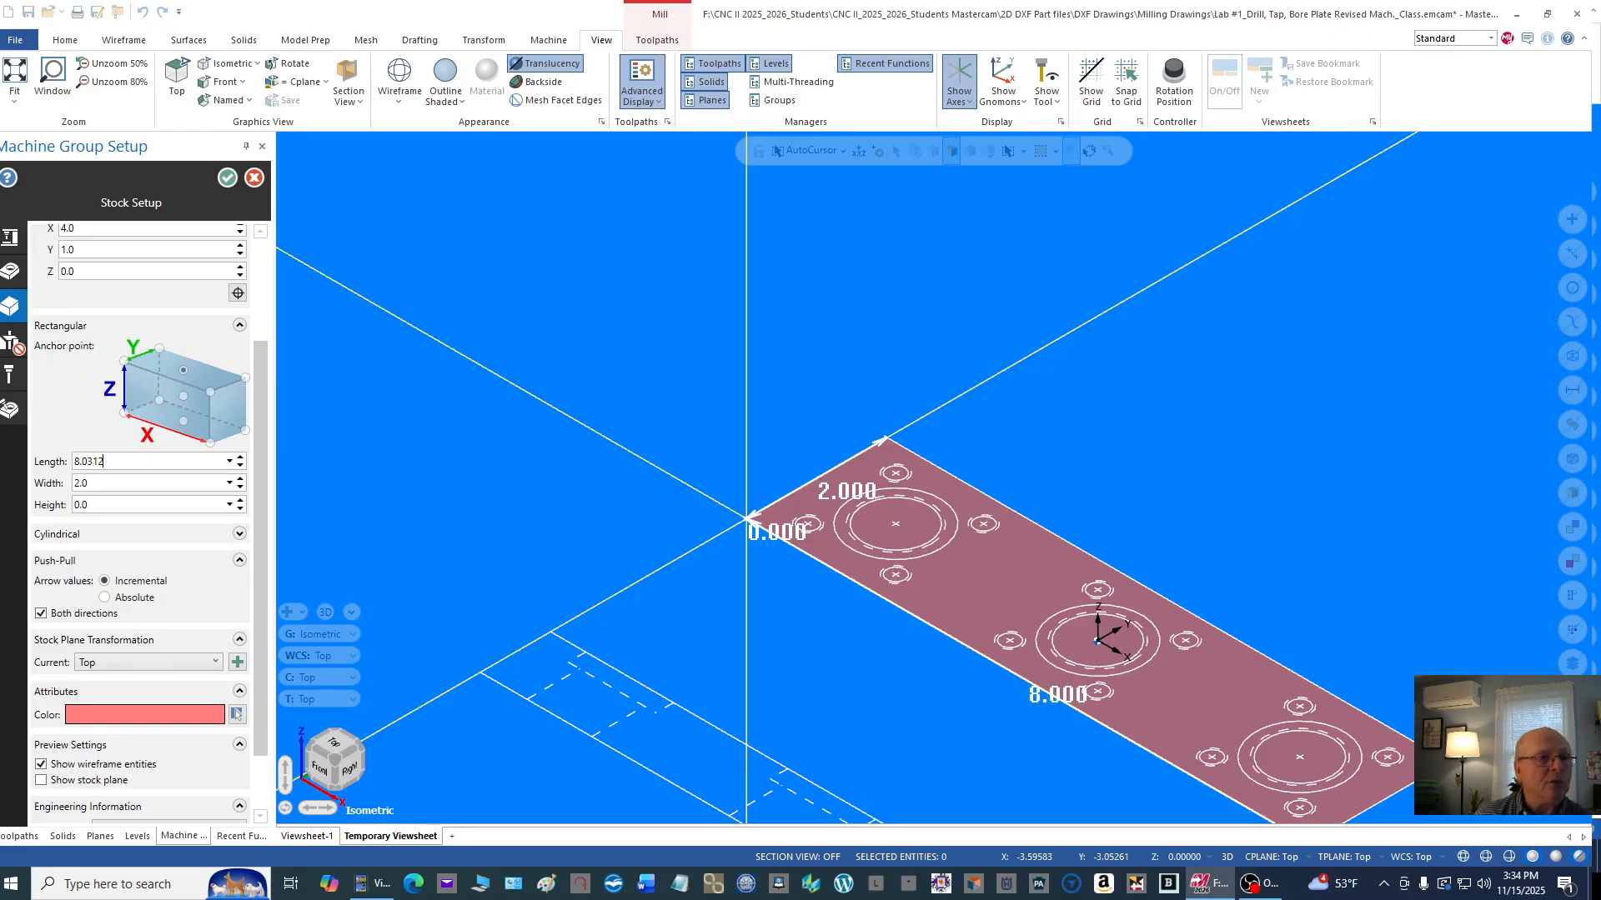
pyautogui.doubleClick(103, 486)
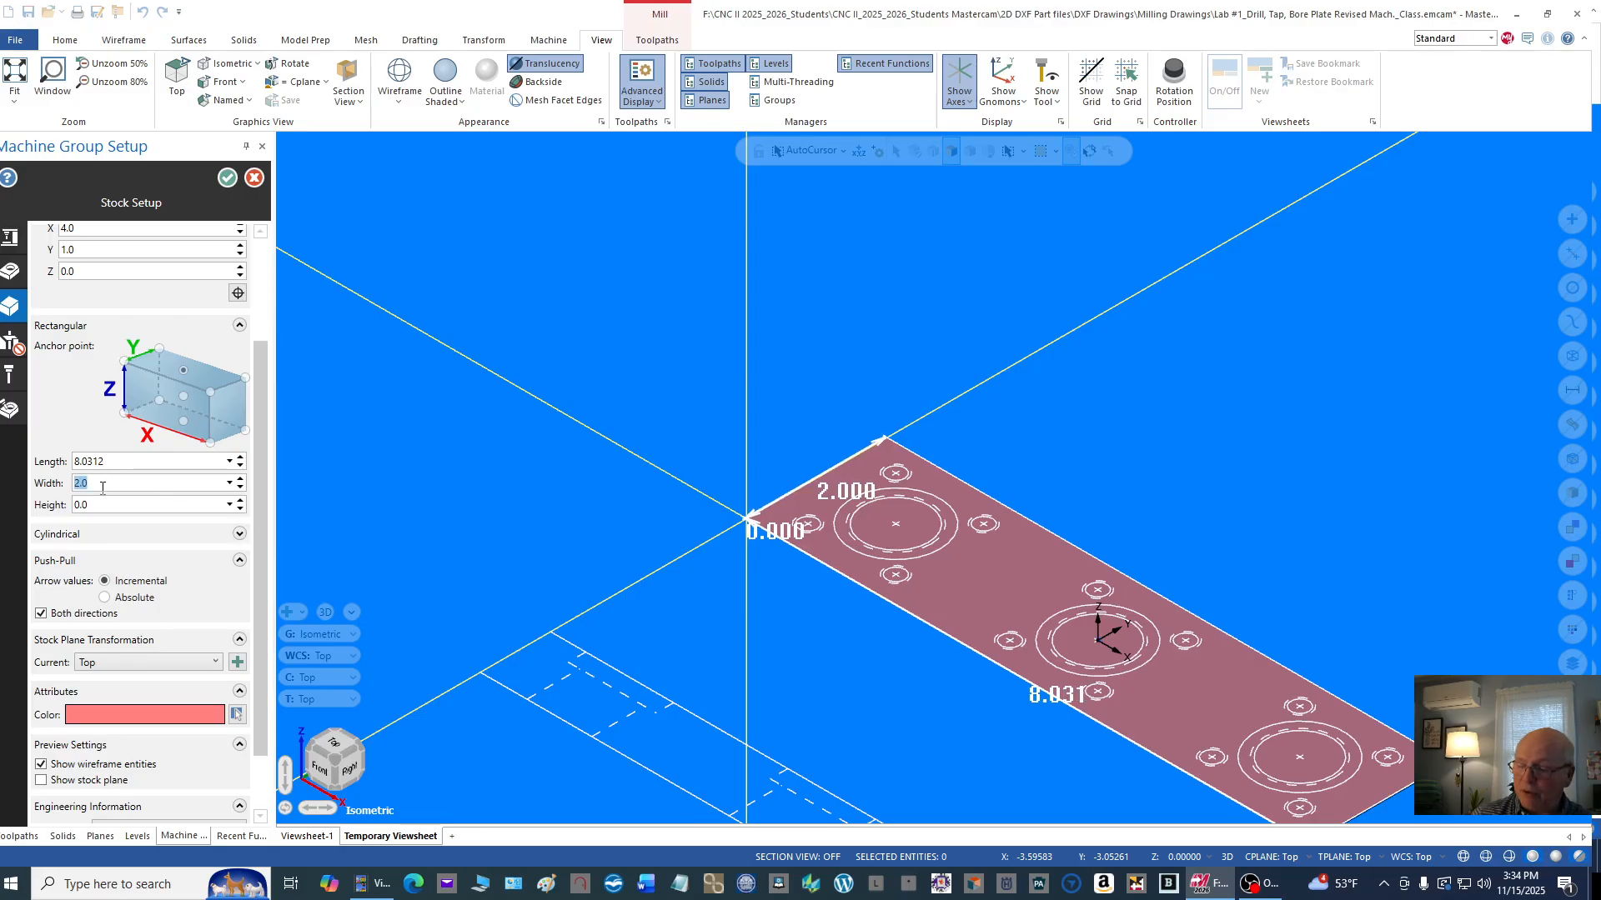
pyautogui.write('2.')
pyautogui.doubleClick(100, 504)
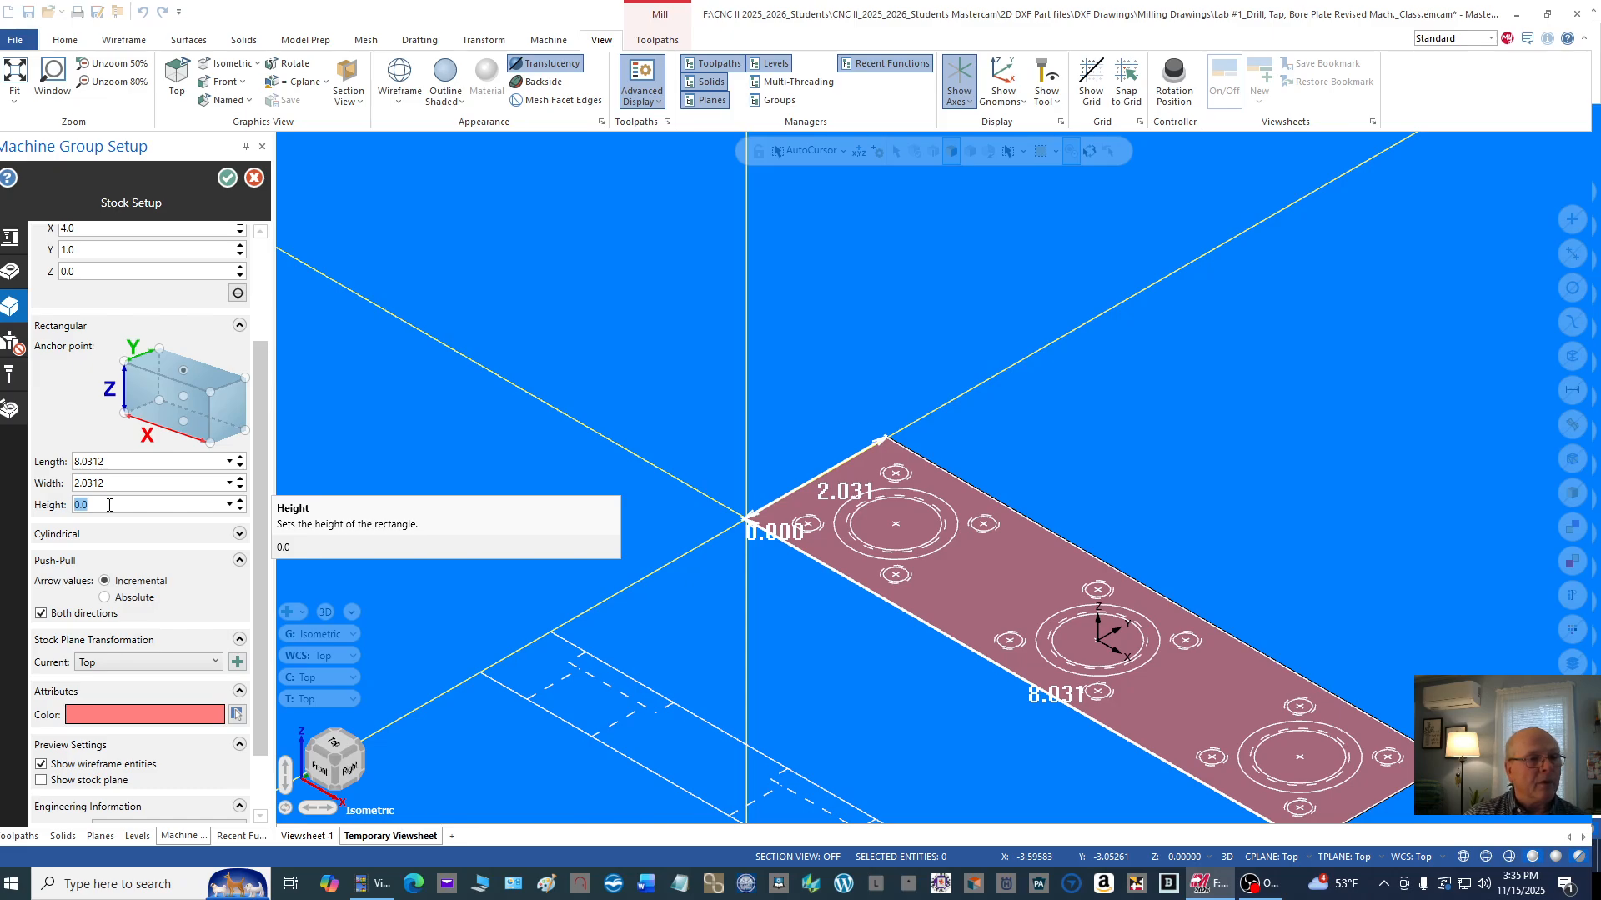
pyautogui.write('1')
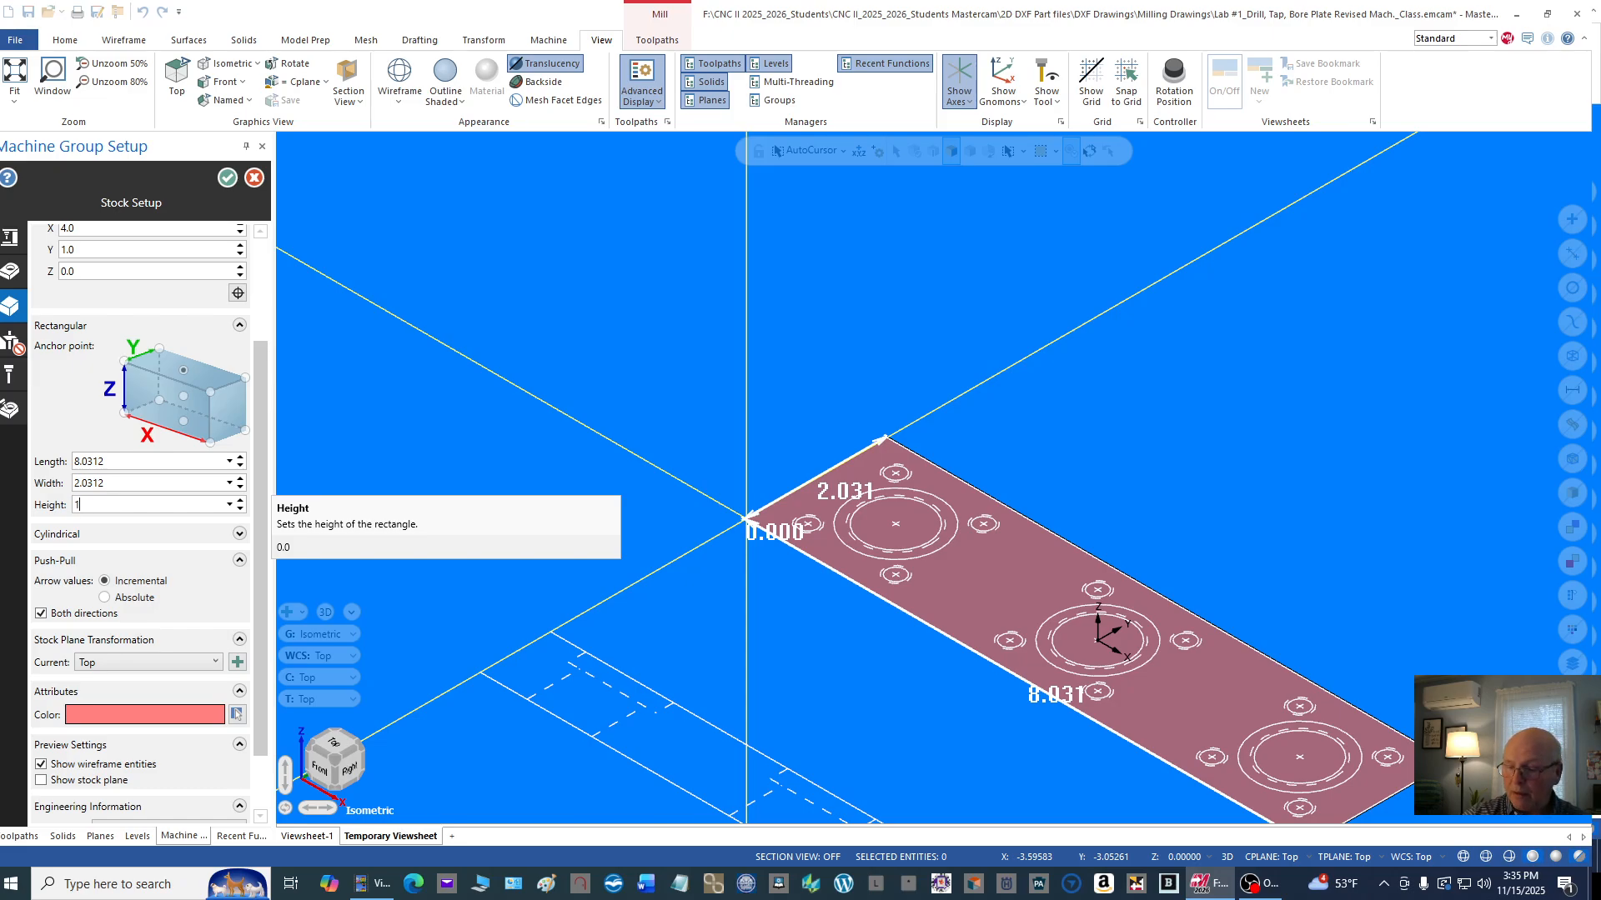
pyautogui.write('.25')
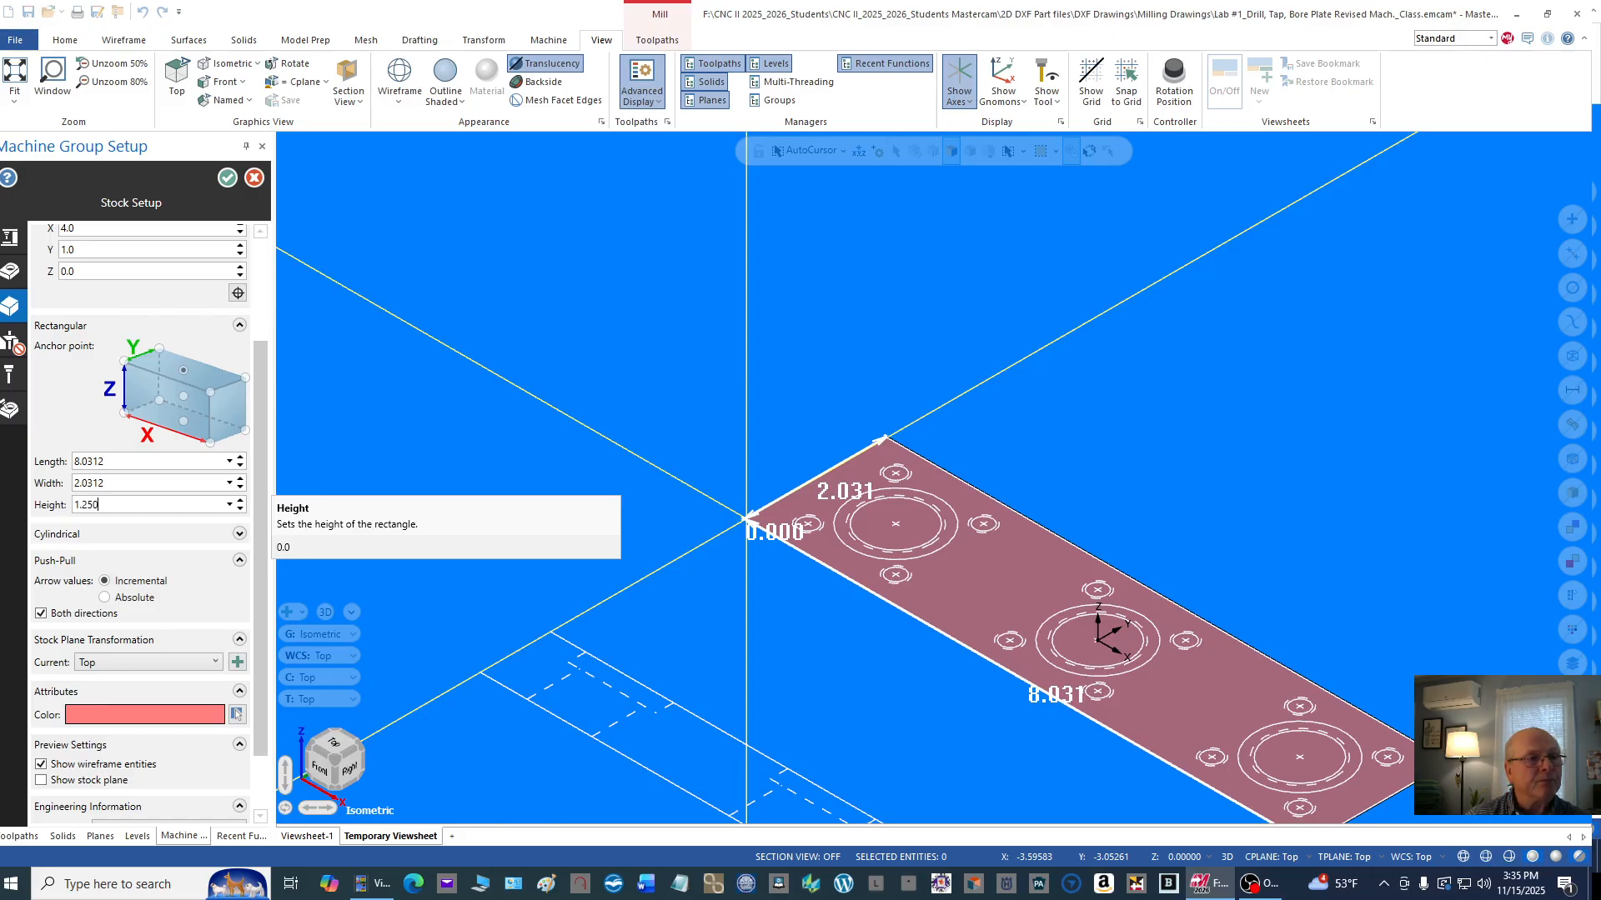
pyautogui.click(802, 623)
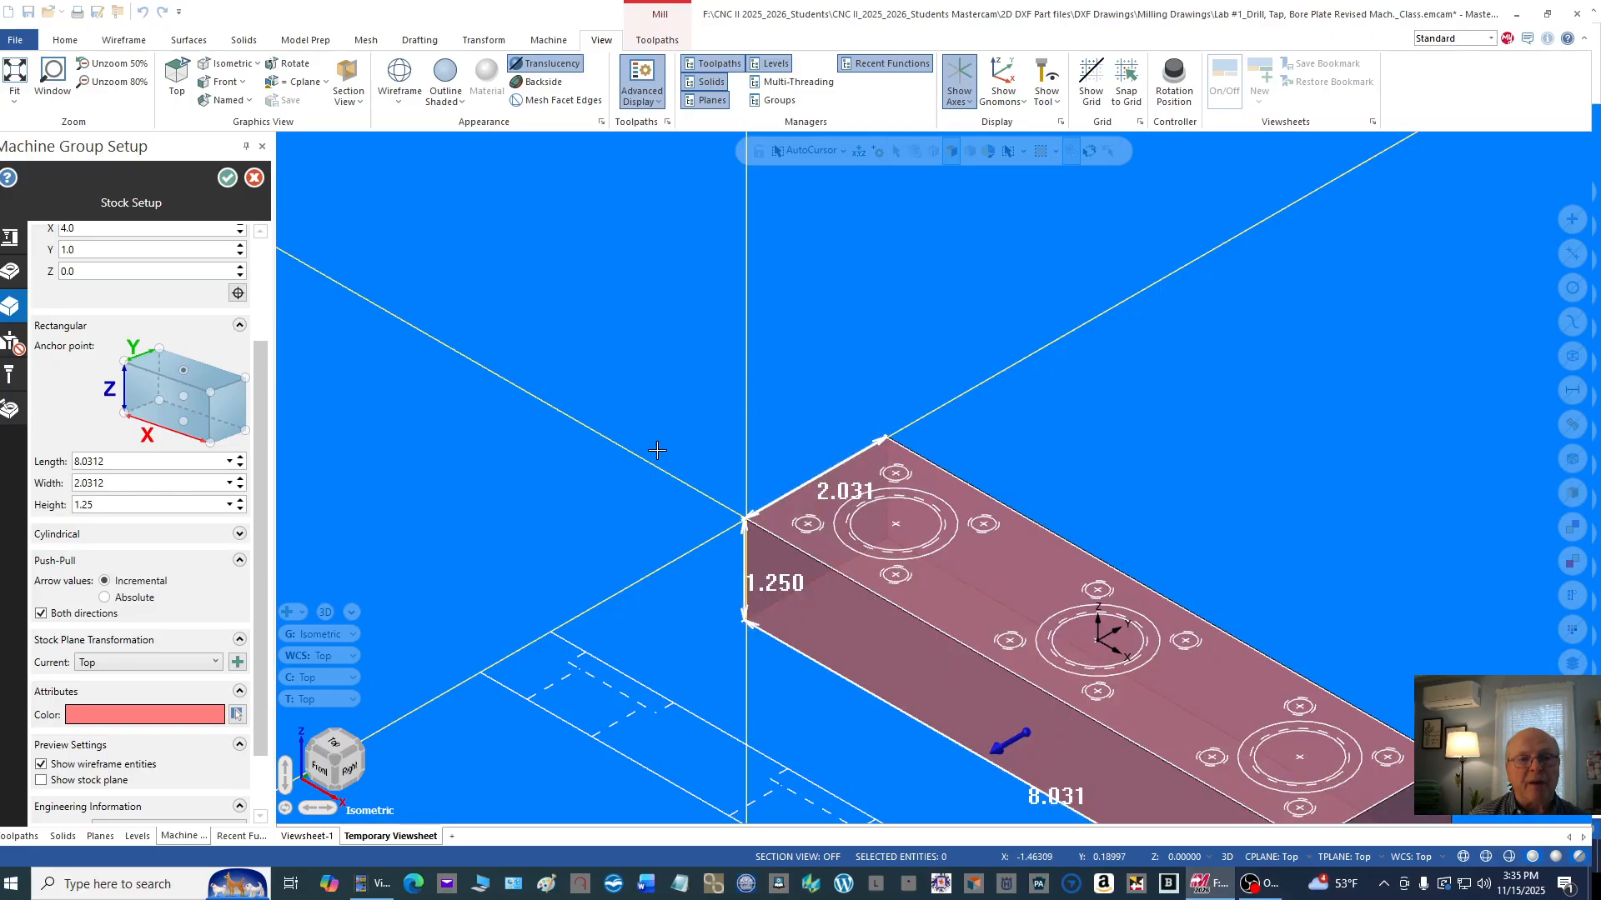
# Step: Try push-pull on the stock's top face with and without both directions, and exit the machine group setup without saving
pyautogui.scroll(-1, 655, 442)
pyautogui.scroll(-1, 1034, 351)
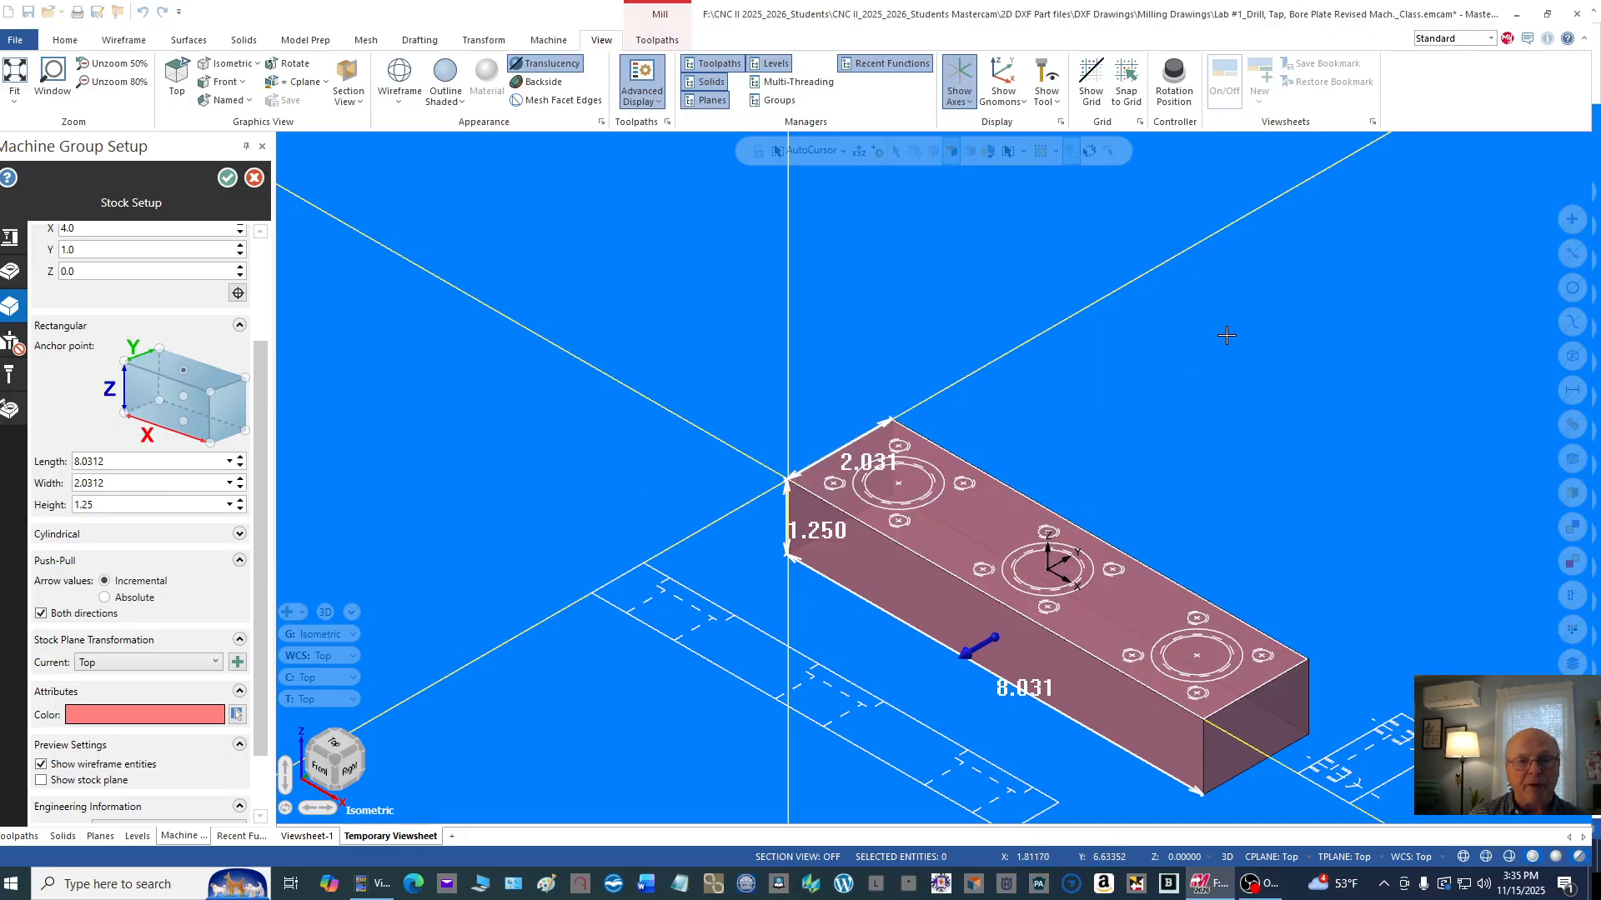
pyautogui.scroll(4, 1075, 576)
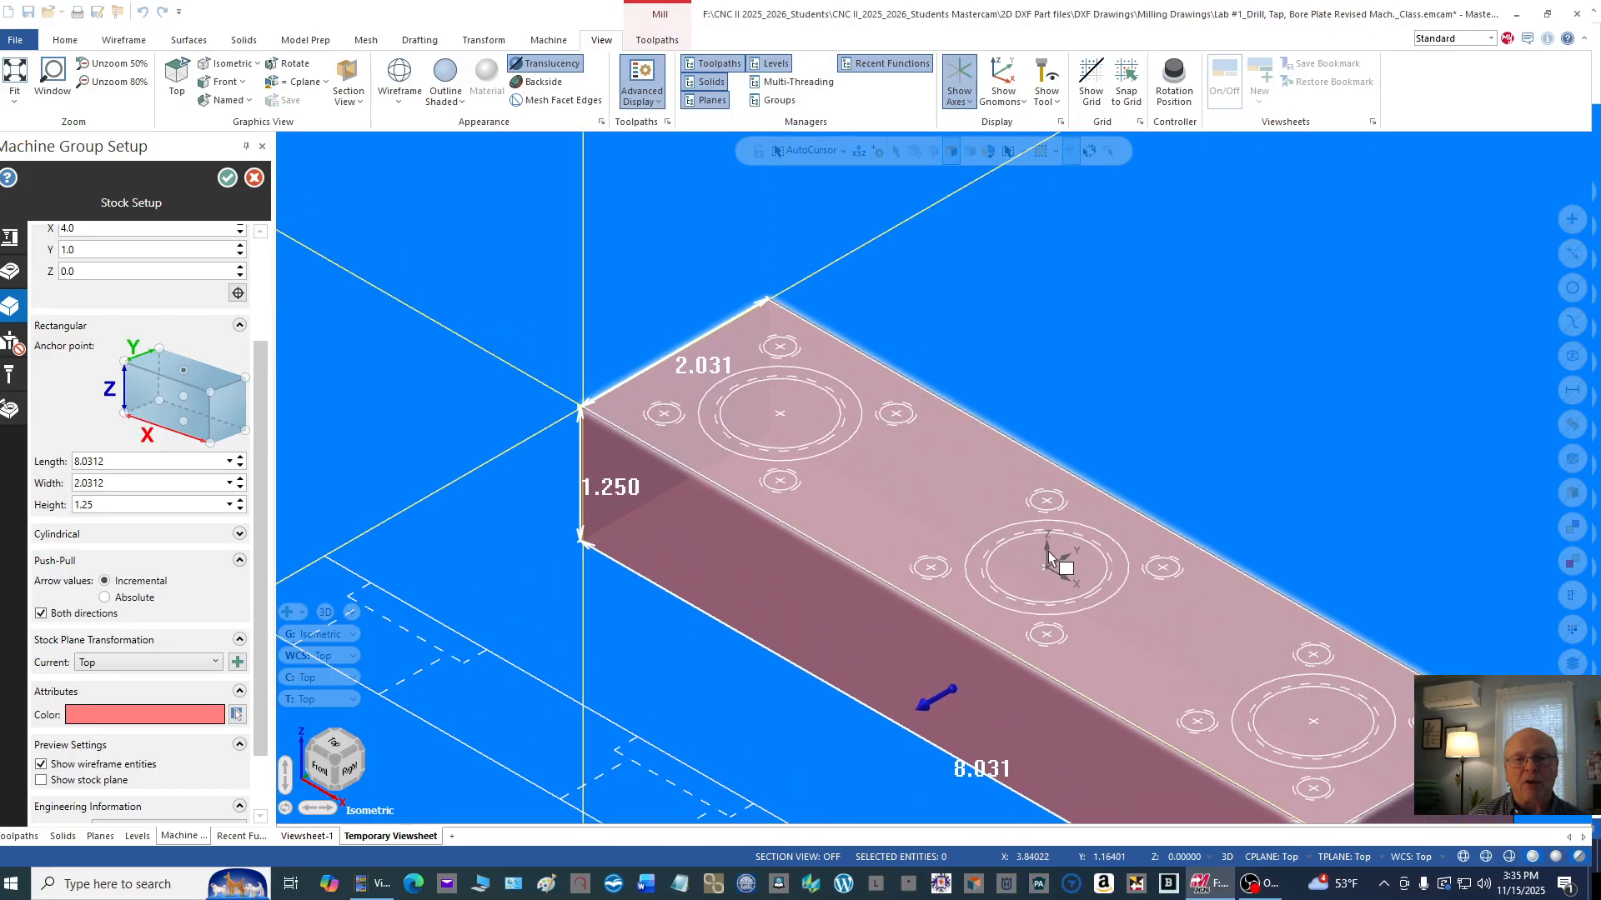
pyautogui.click(1049, 561)
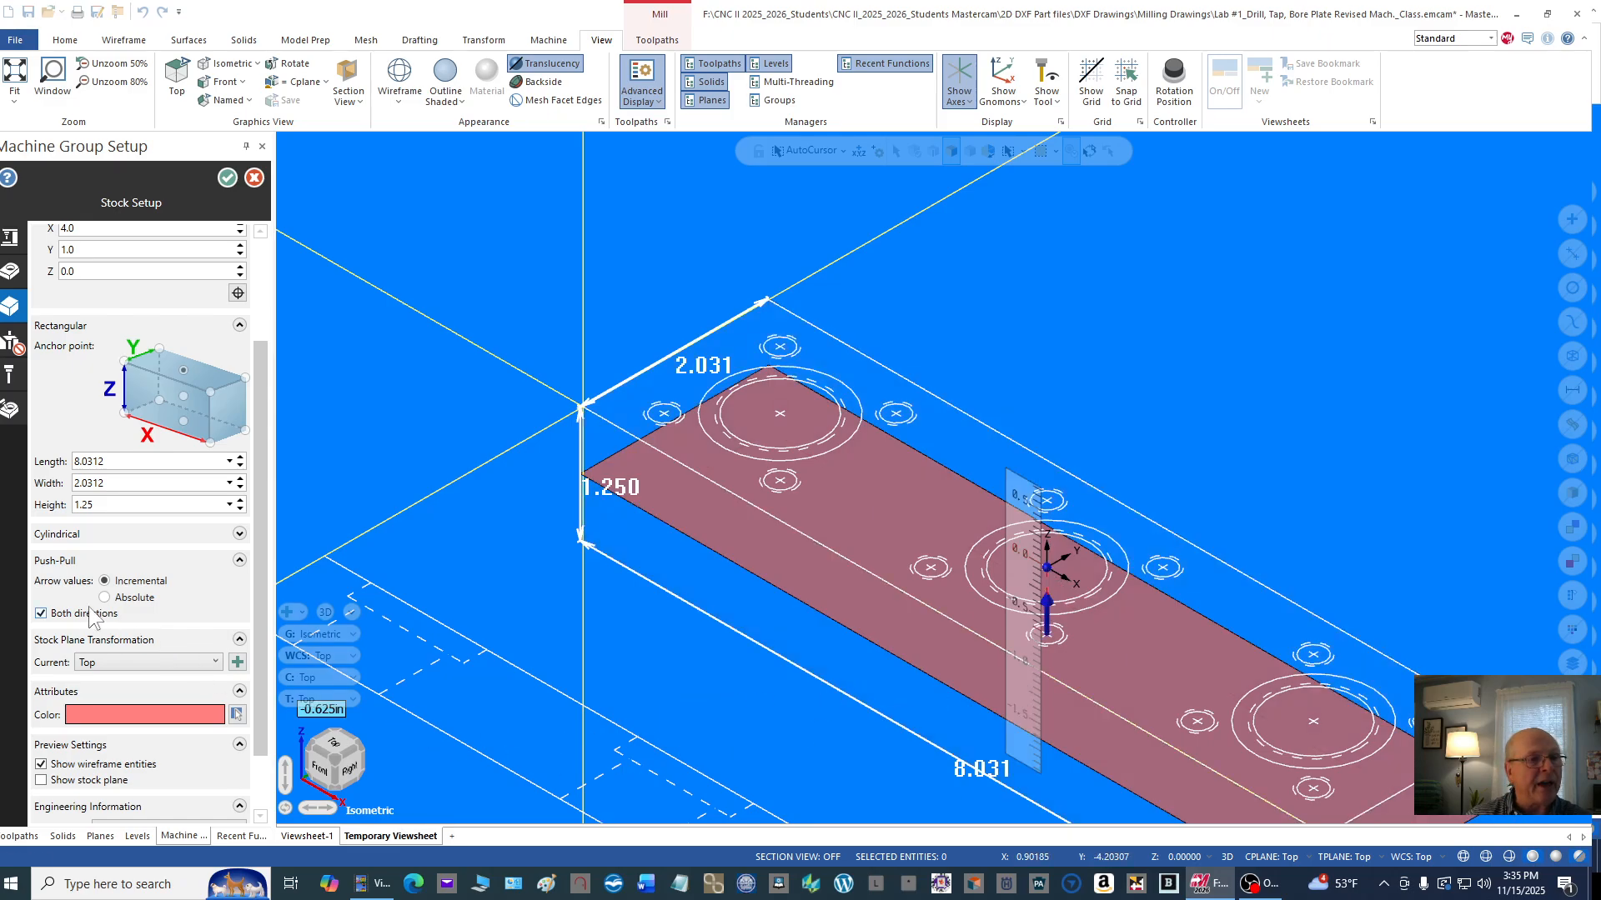
pyautogui.click(41, 614)
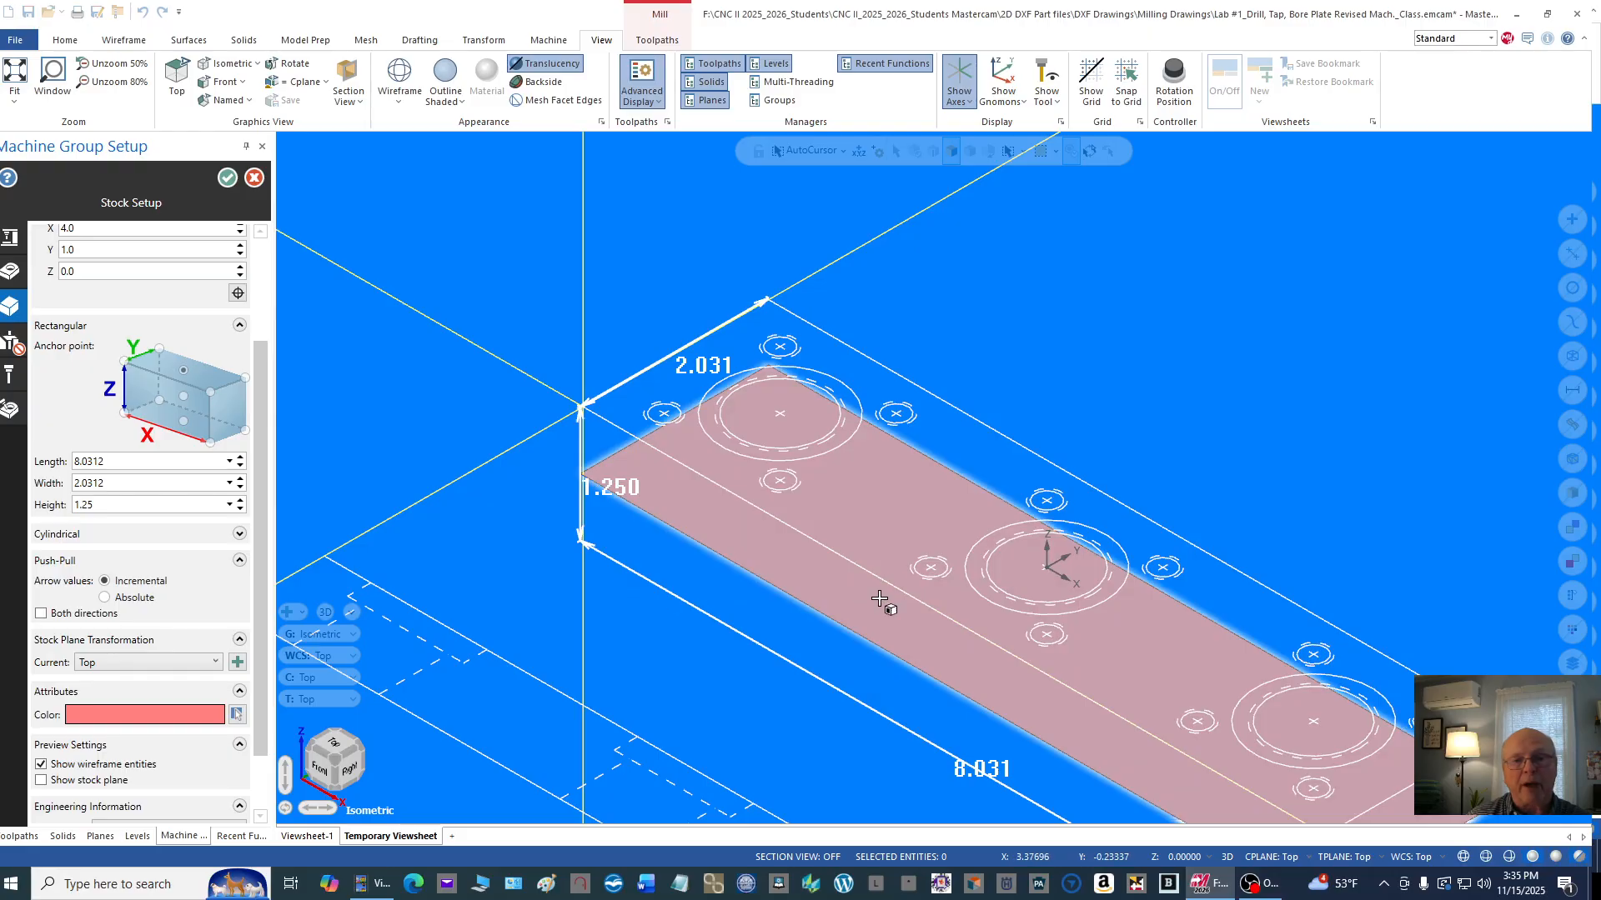
pyautogui.click(1053, 565)
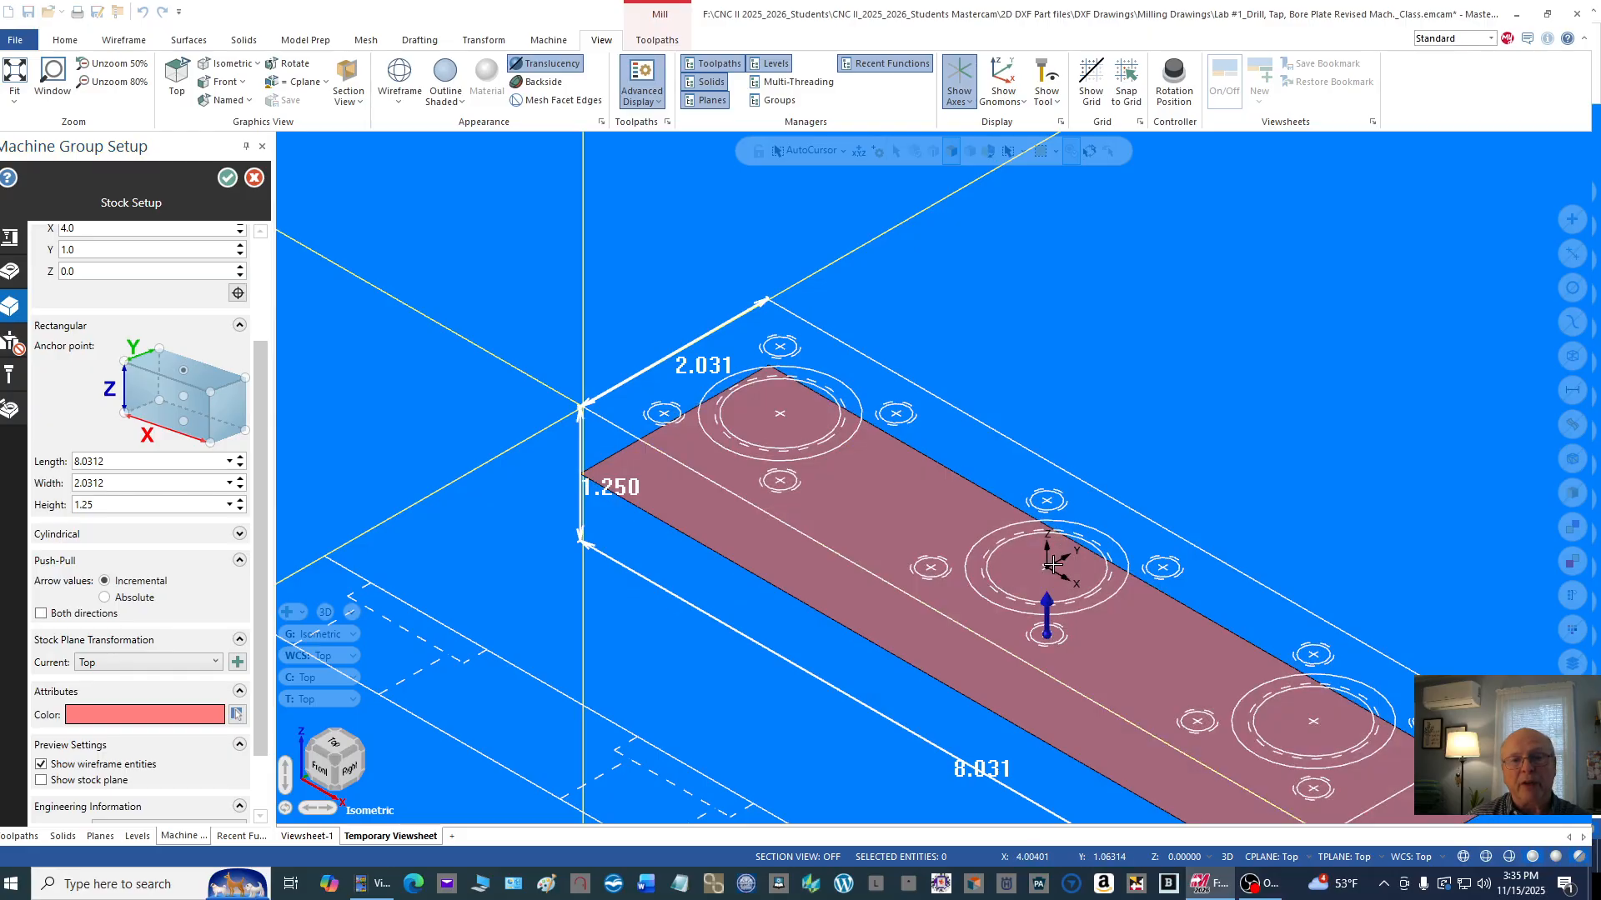
pyautogui.press('Escape')
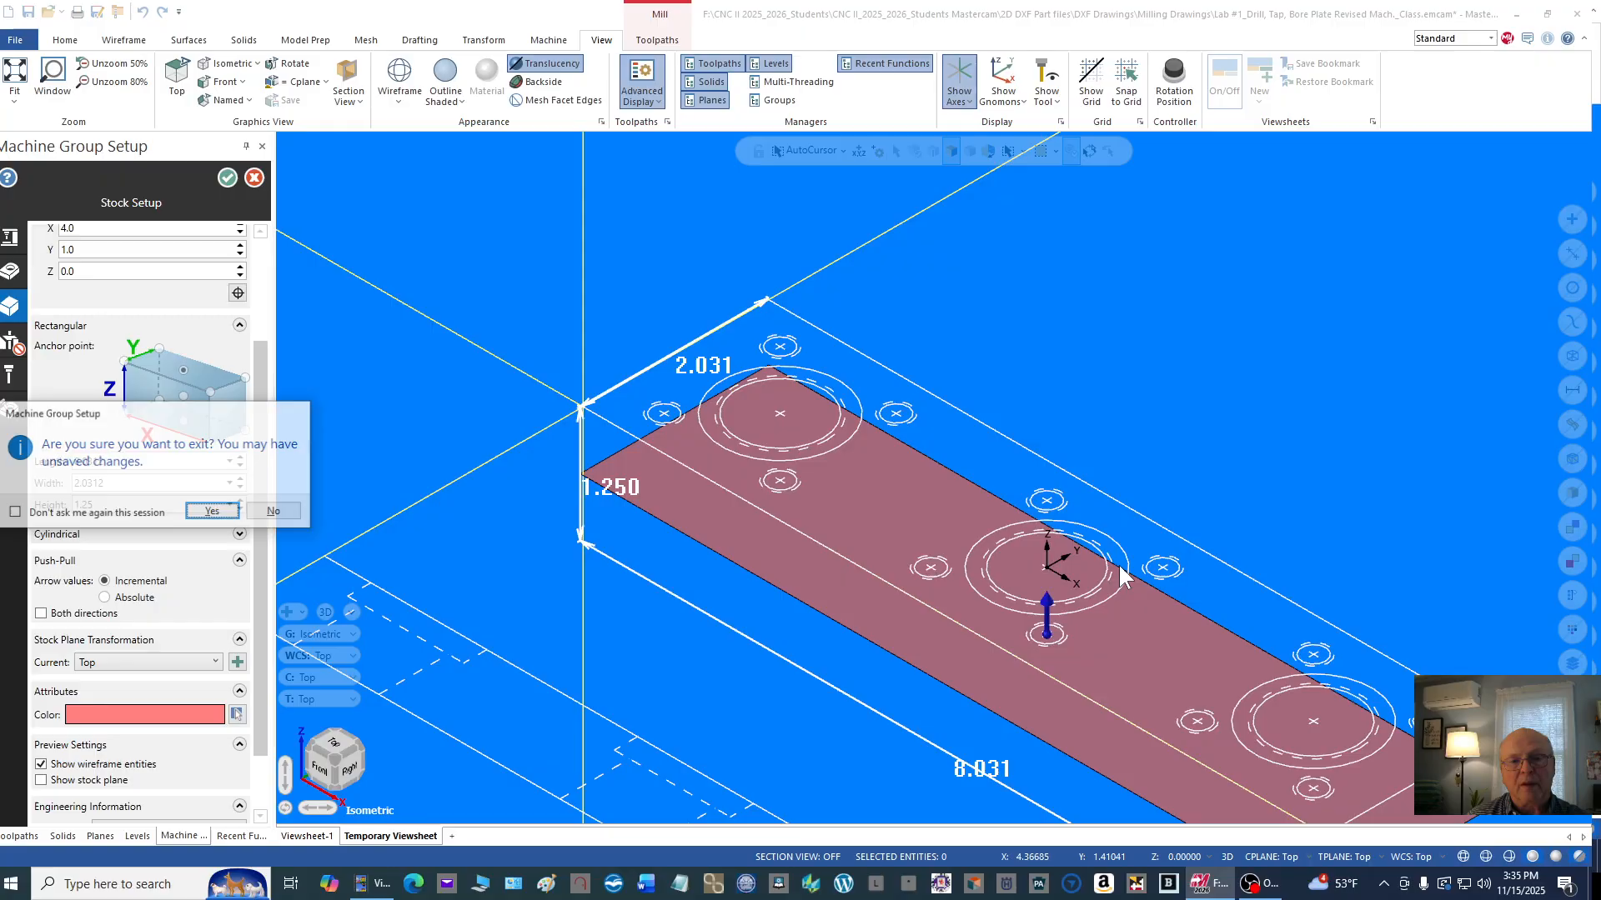
pyautogui.click(214, 512)
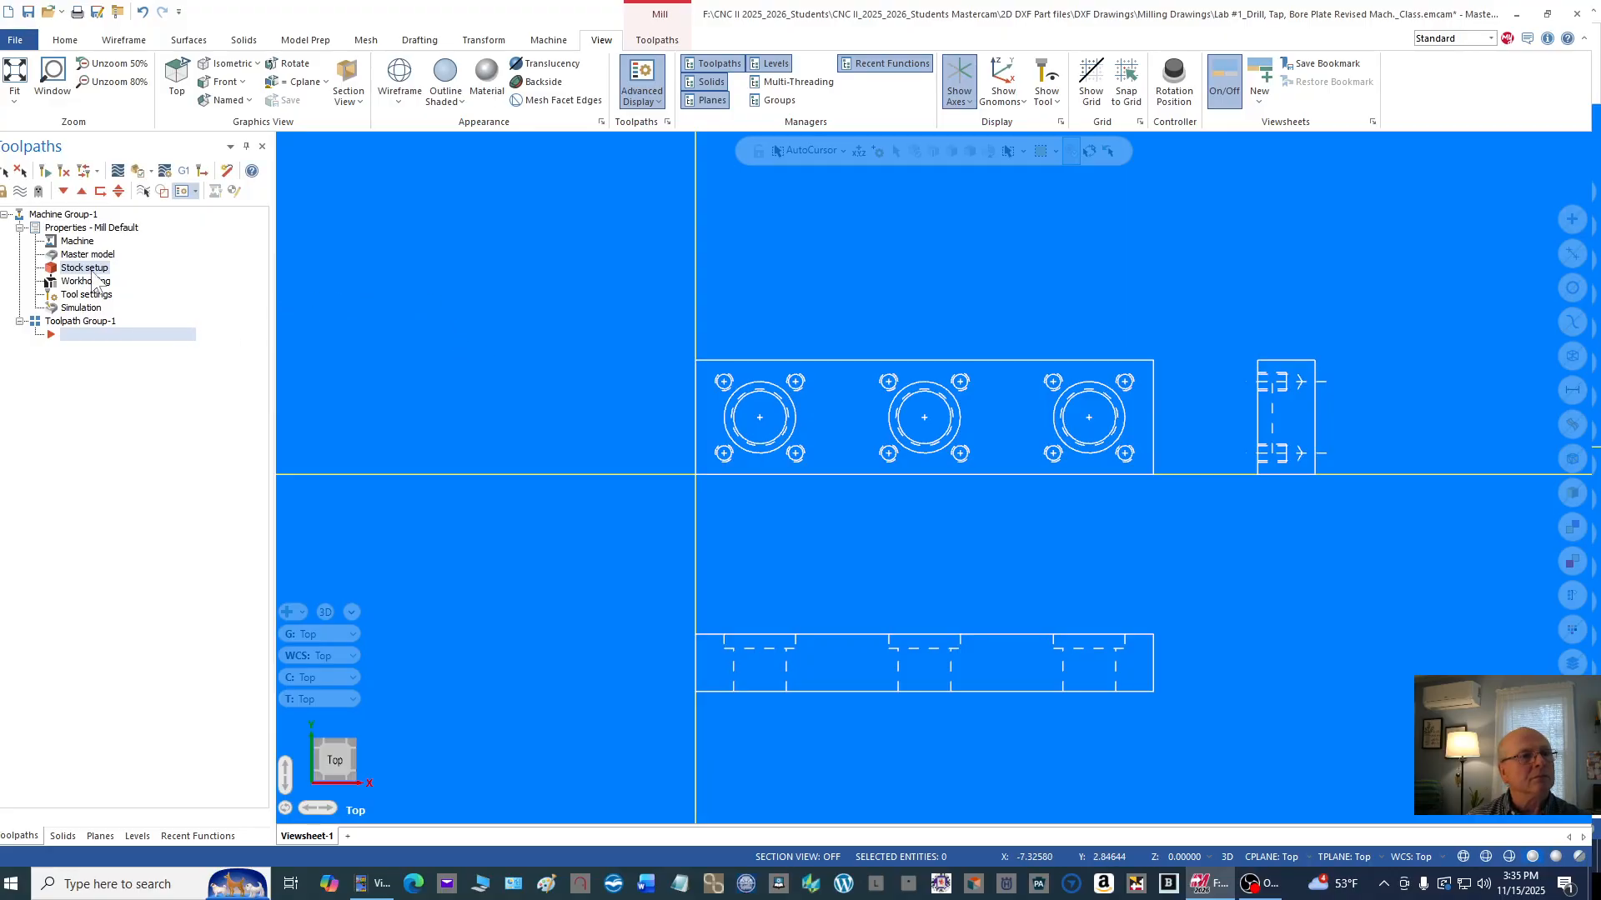
pyautogui.click(83, 254)
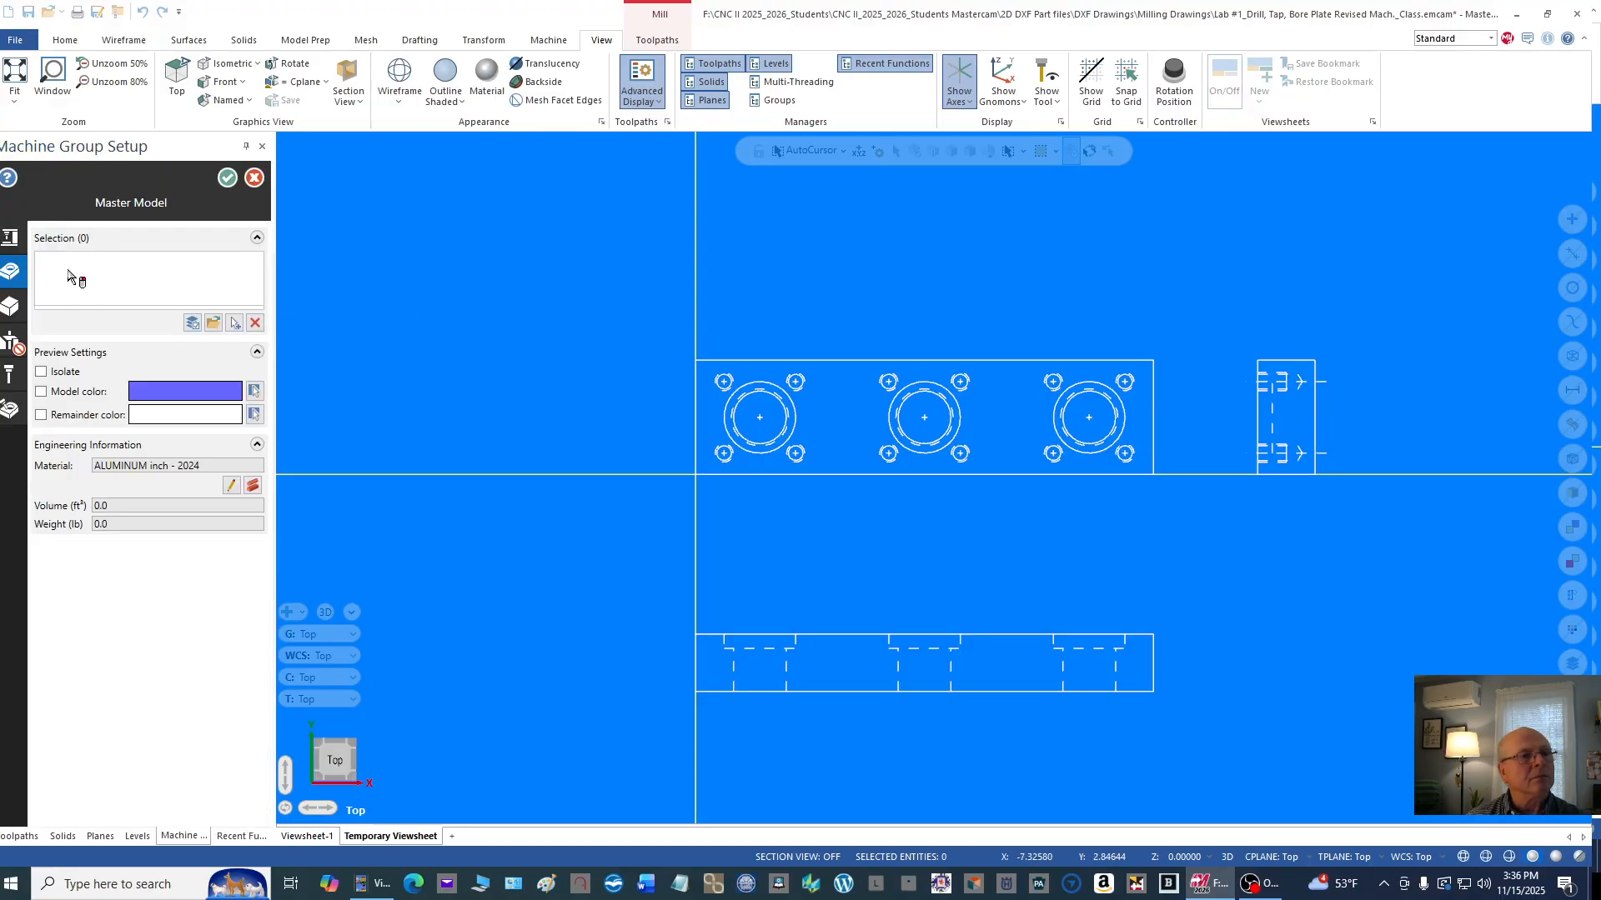
pyautogui.click(253, 177)
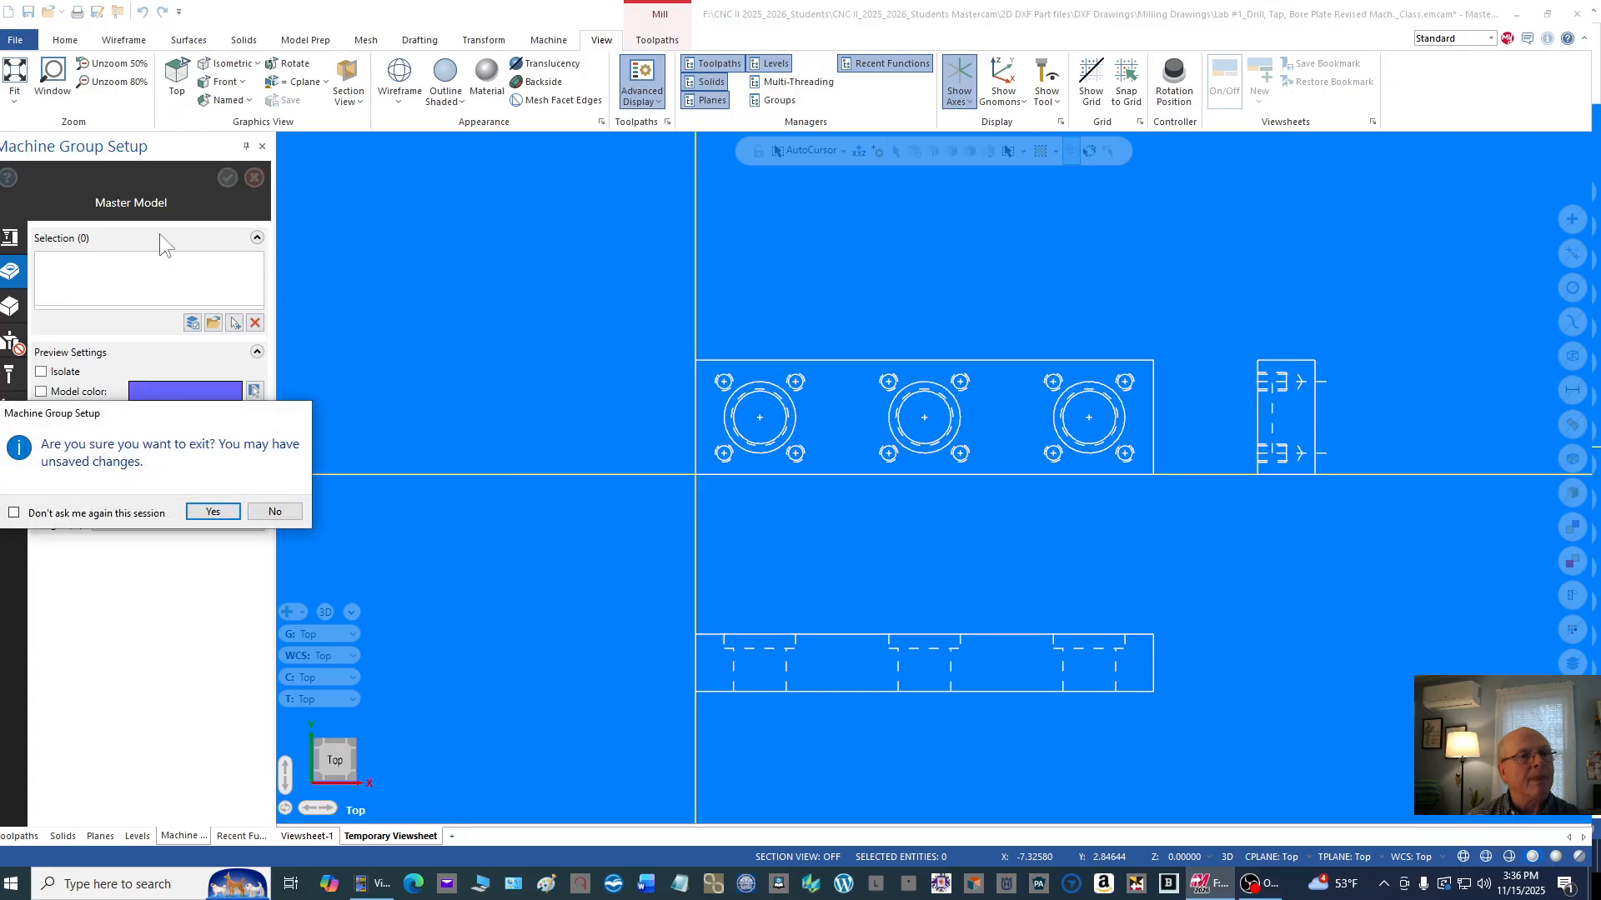
pyautogui.click(224, 517)
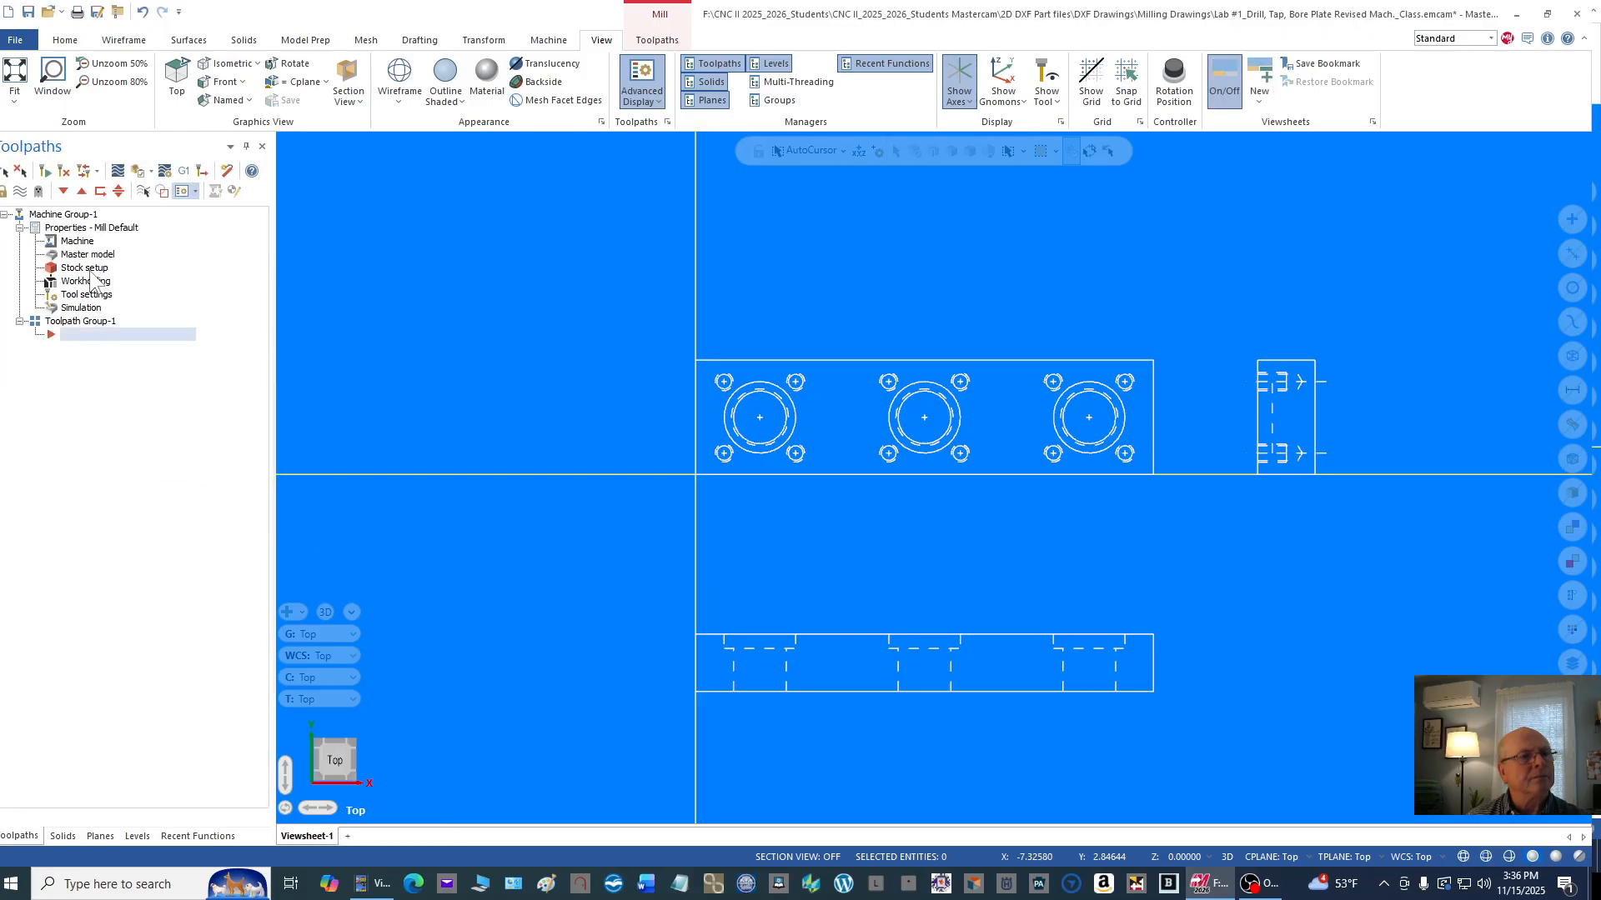
# Step: Recreate rectangular stock around the outer rectangle of the plate's top view and enable push-pull in both directions in isometric view
pyautogui.click(89, 270)
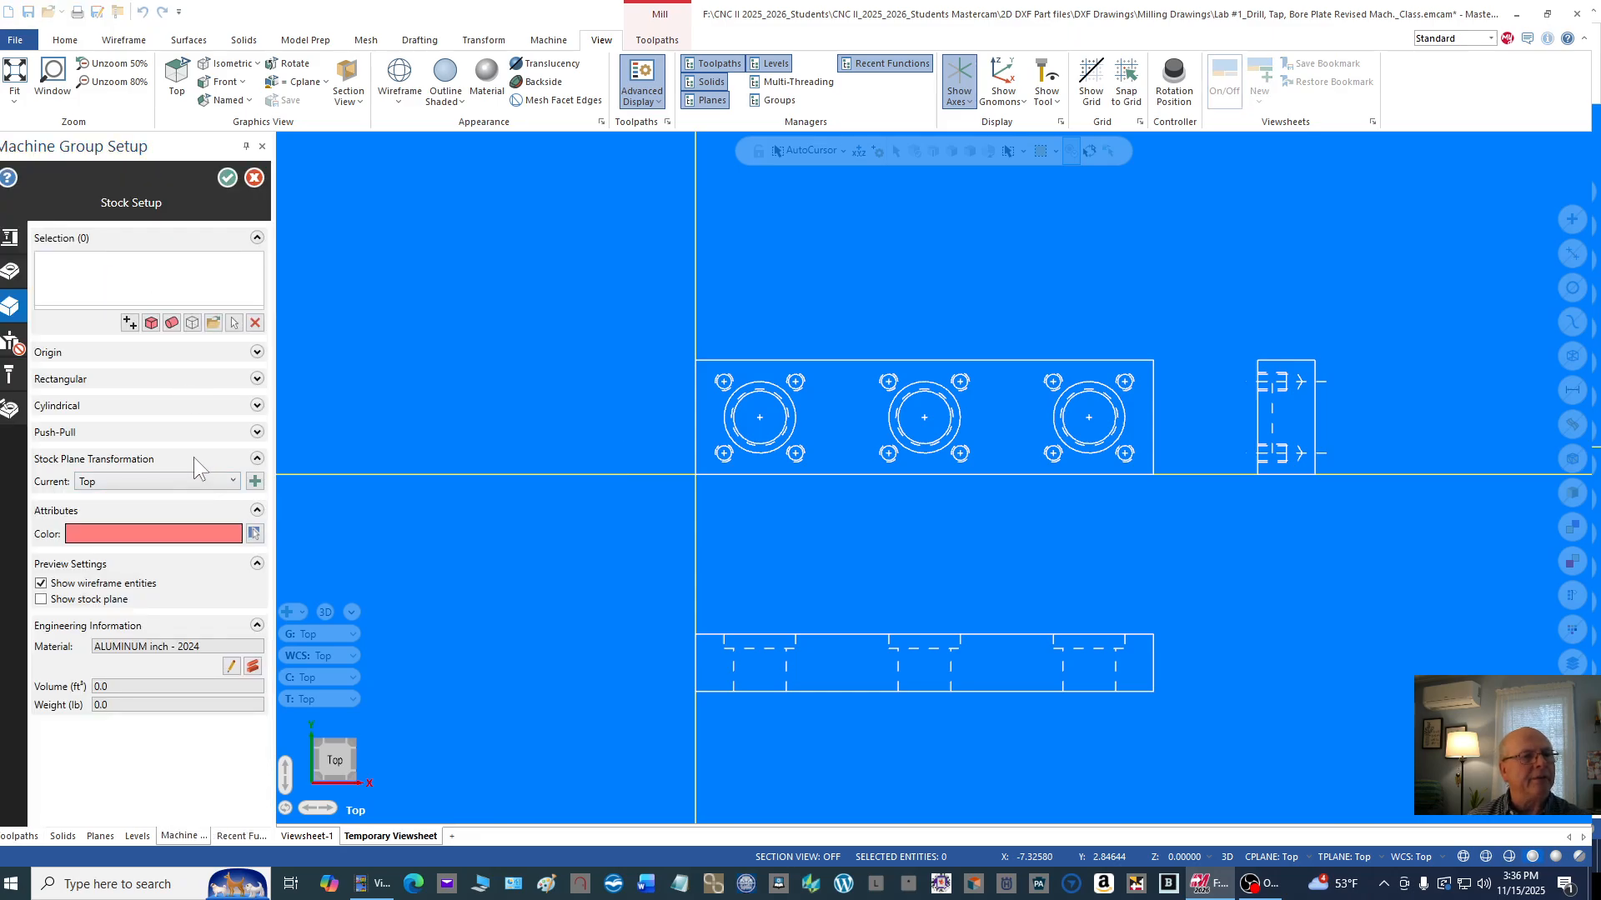
pyautogui.click(151, 323)
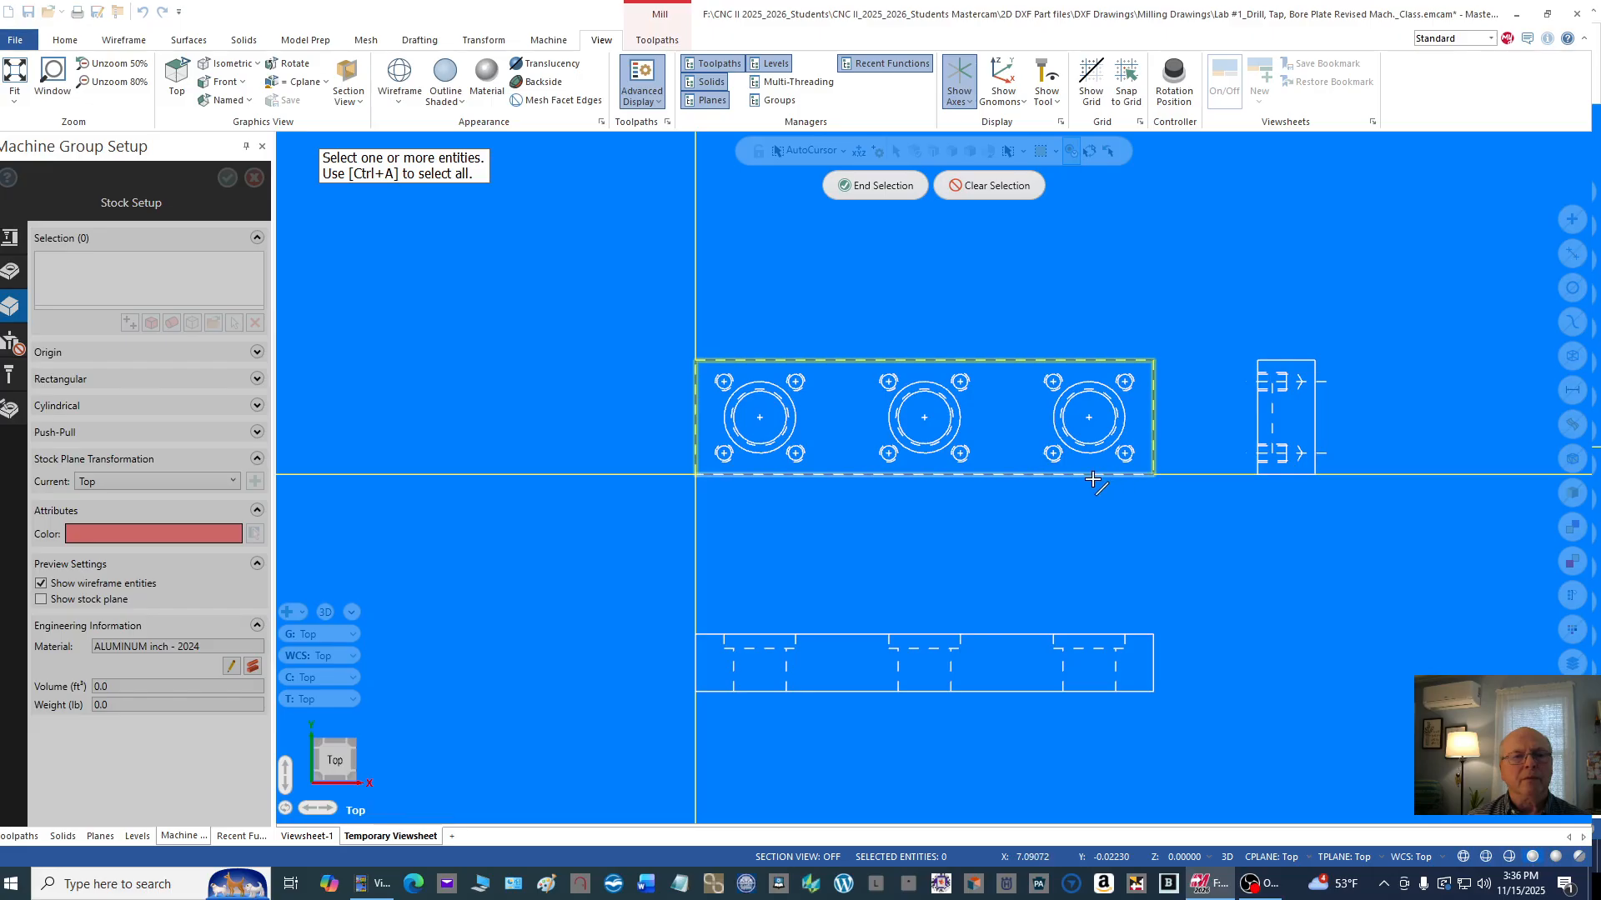
pyautogui.click(1118, 477)
pyautogui.click(877, 185)
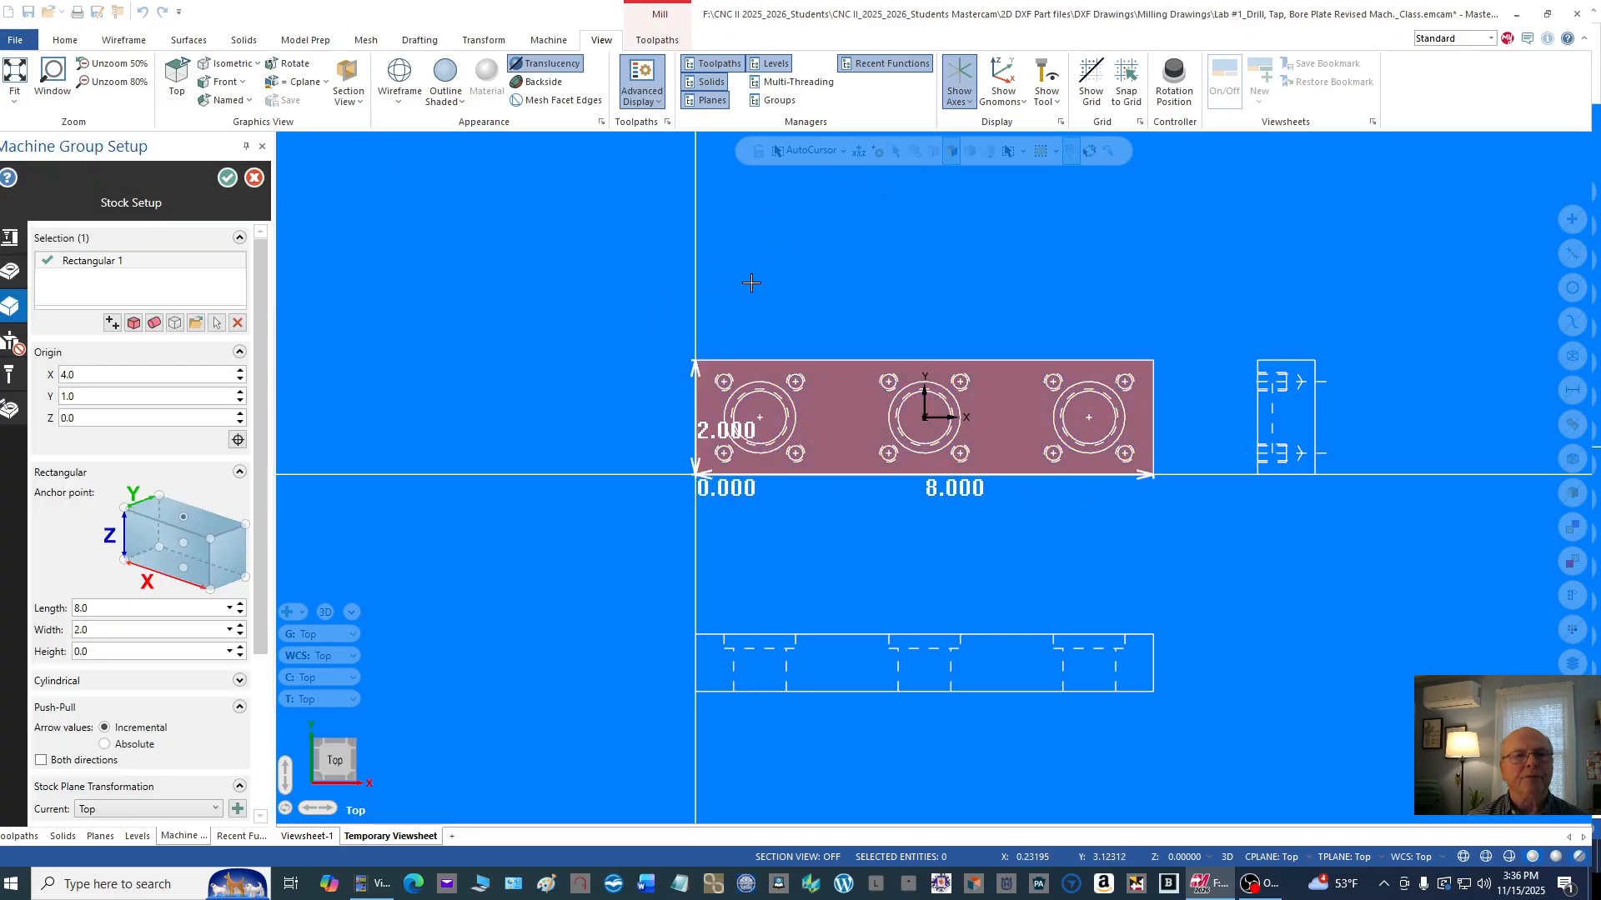
pyautogui.rightClick(870, 242)
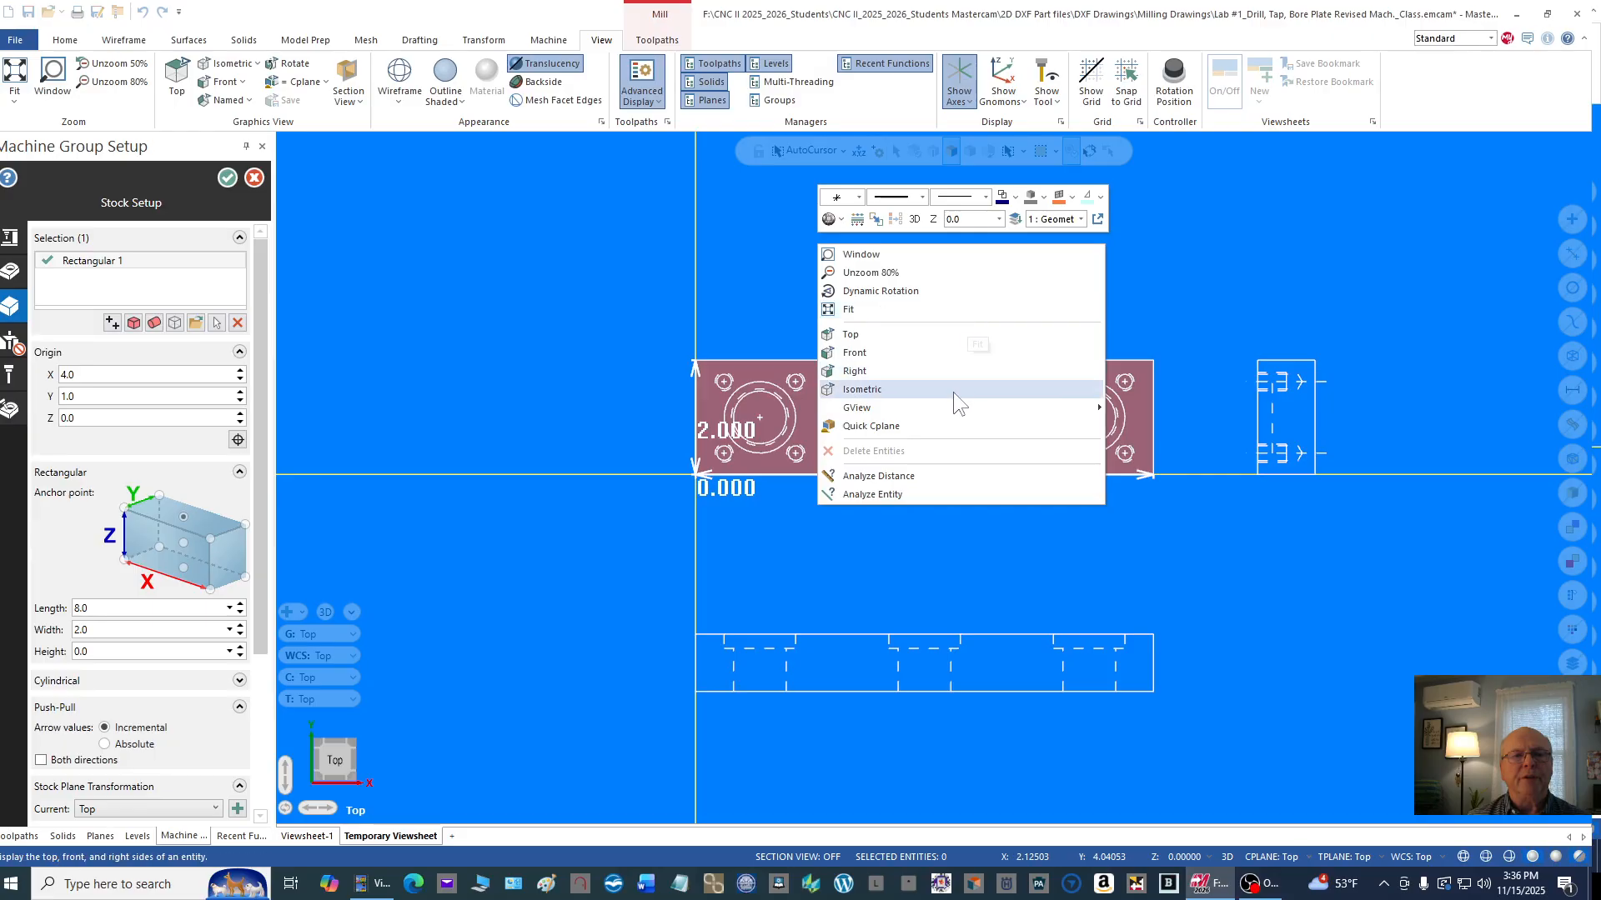
pyautogui.click(924, 390)
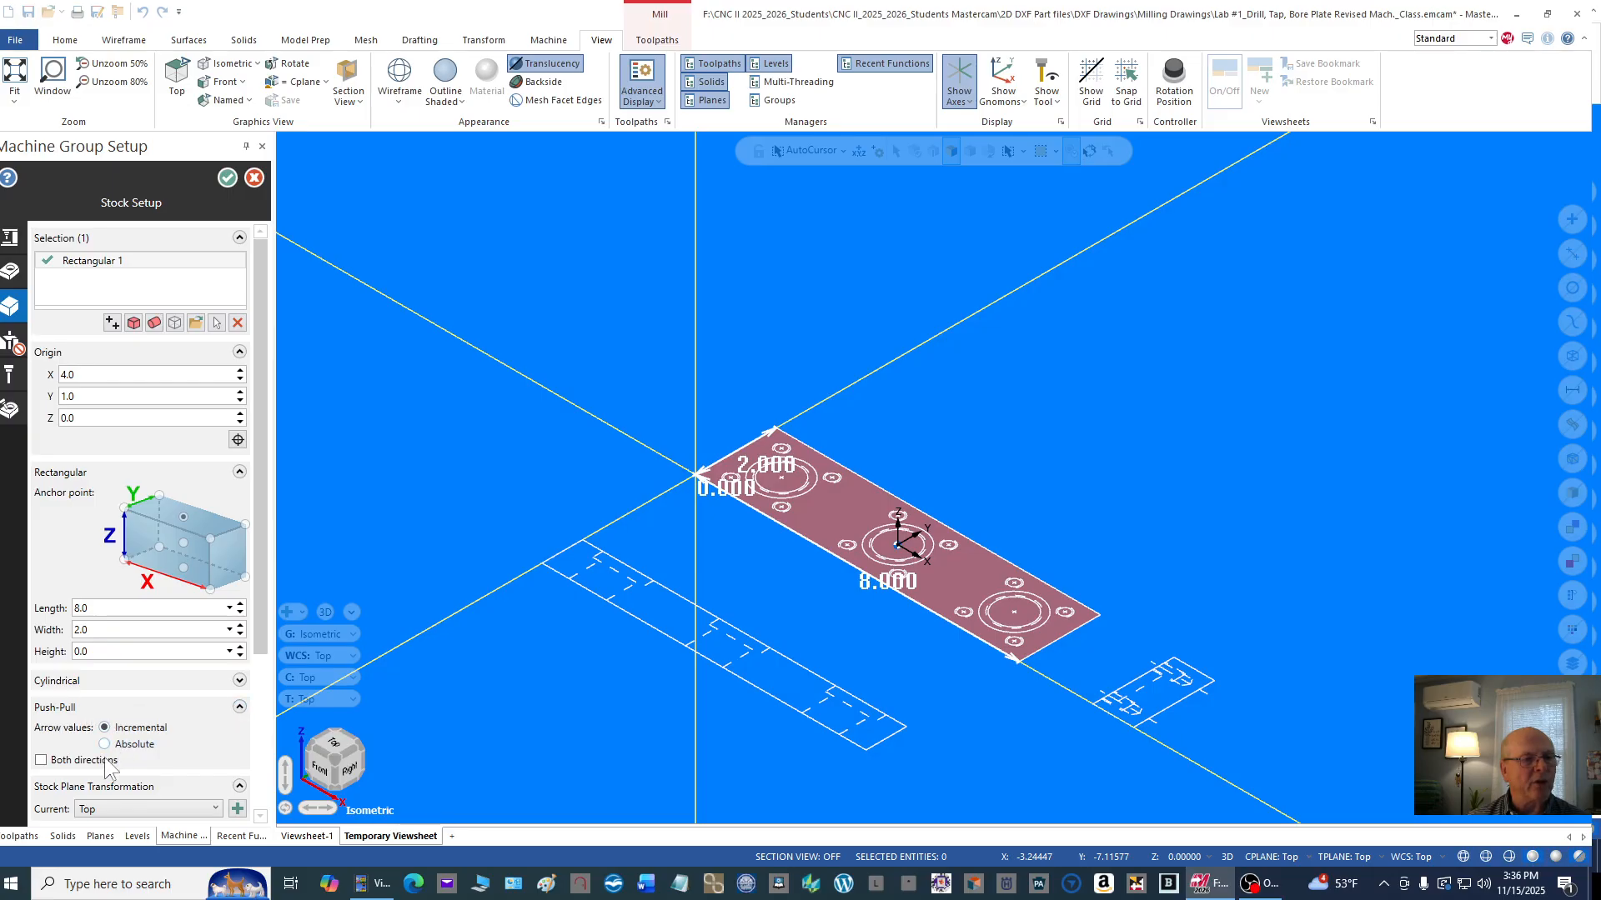
pyautogui.click(42, 761)
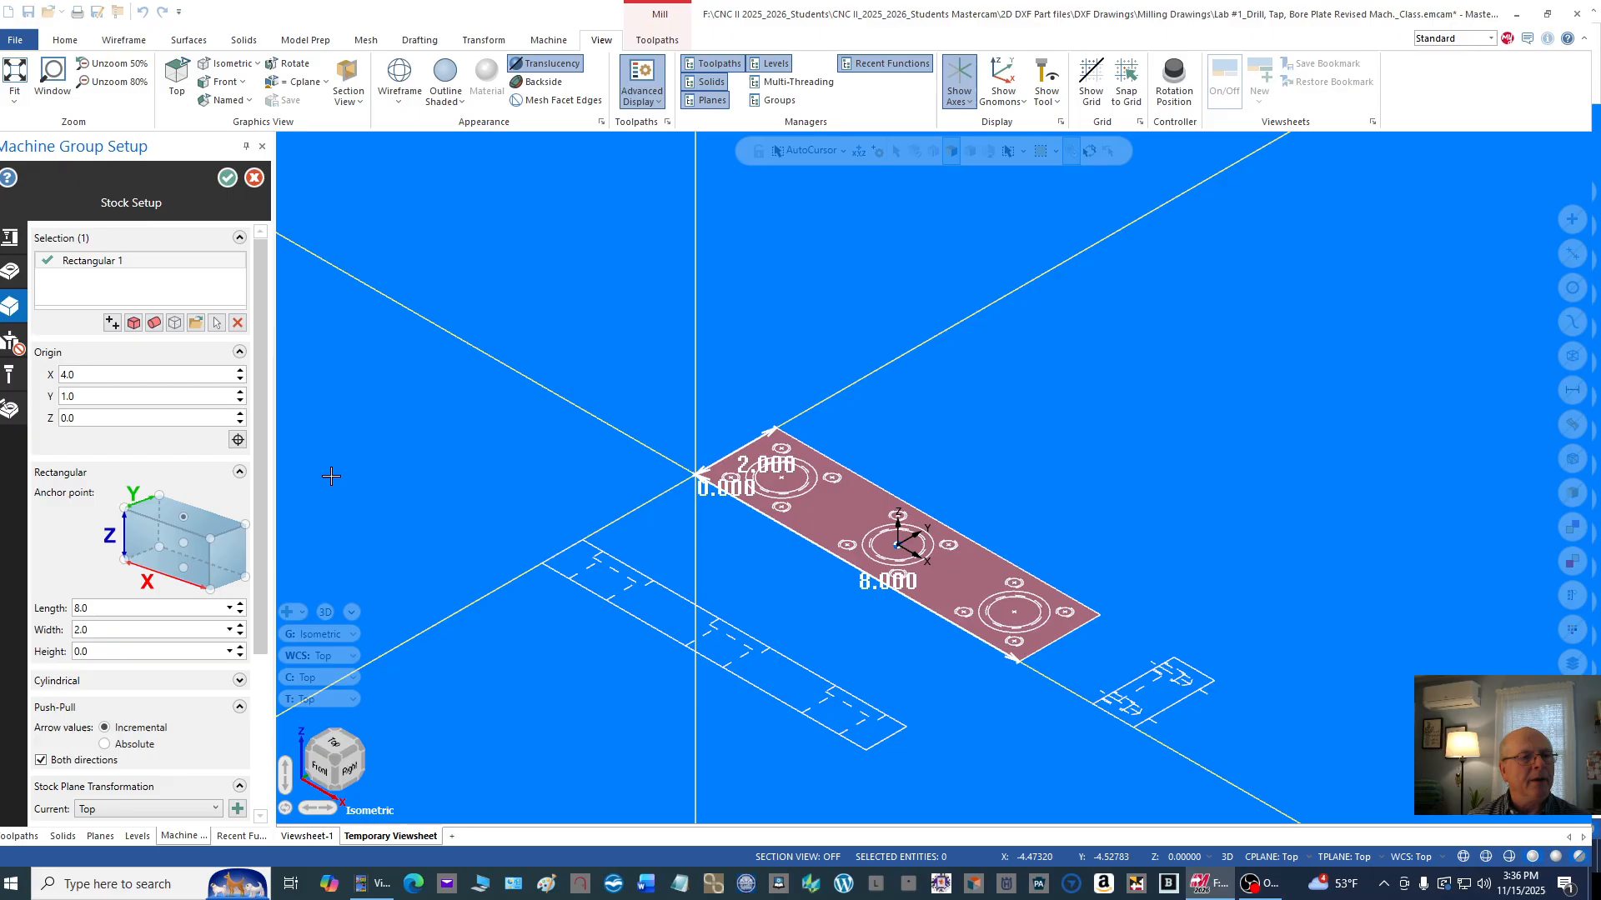
# Step: Size the recreated rectangular stock to 8.0312 long, 2.0312 wide and 1.25 high
pyautogui.doubleClick(77, 608)
pyautogui.write('8')
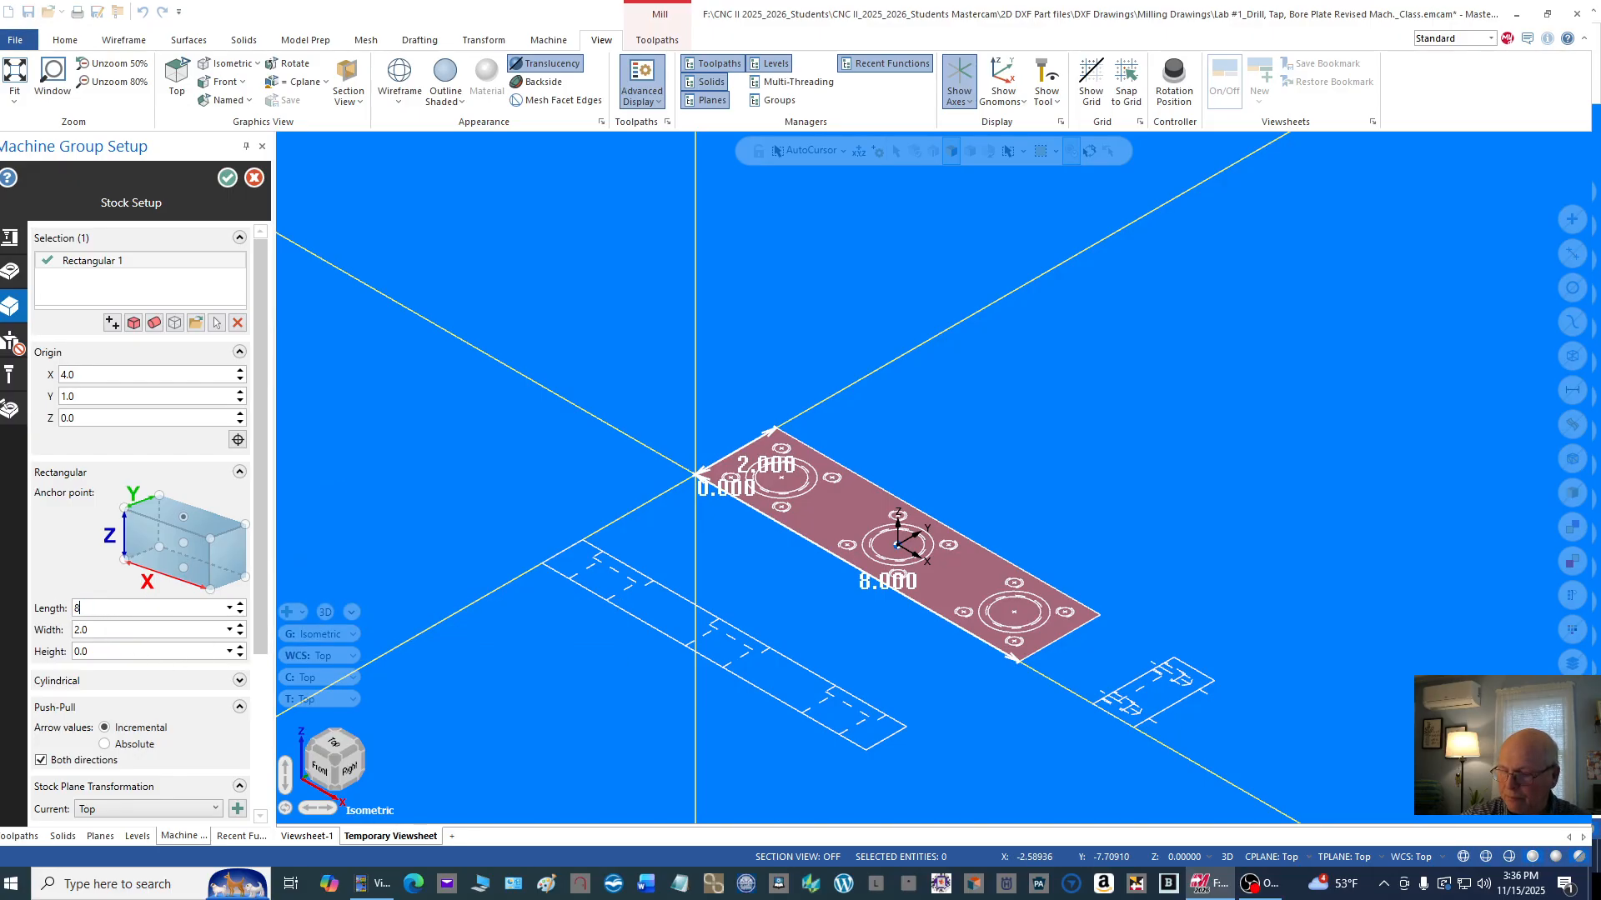
pyautogui.write('.0312')
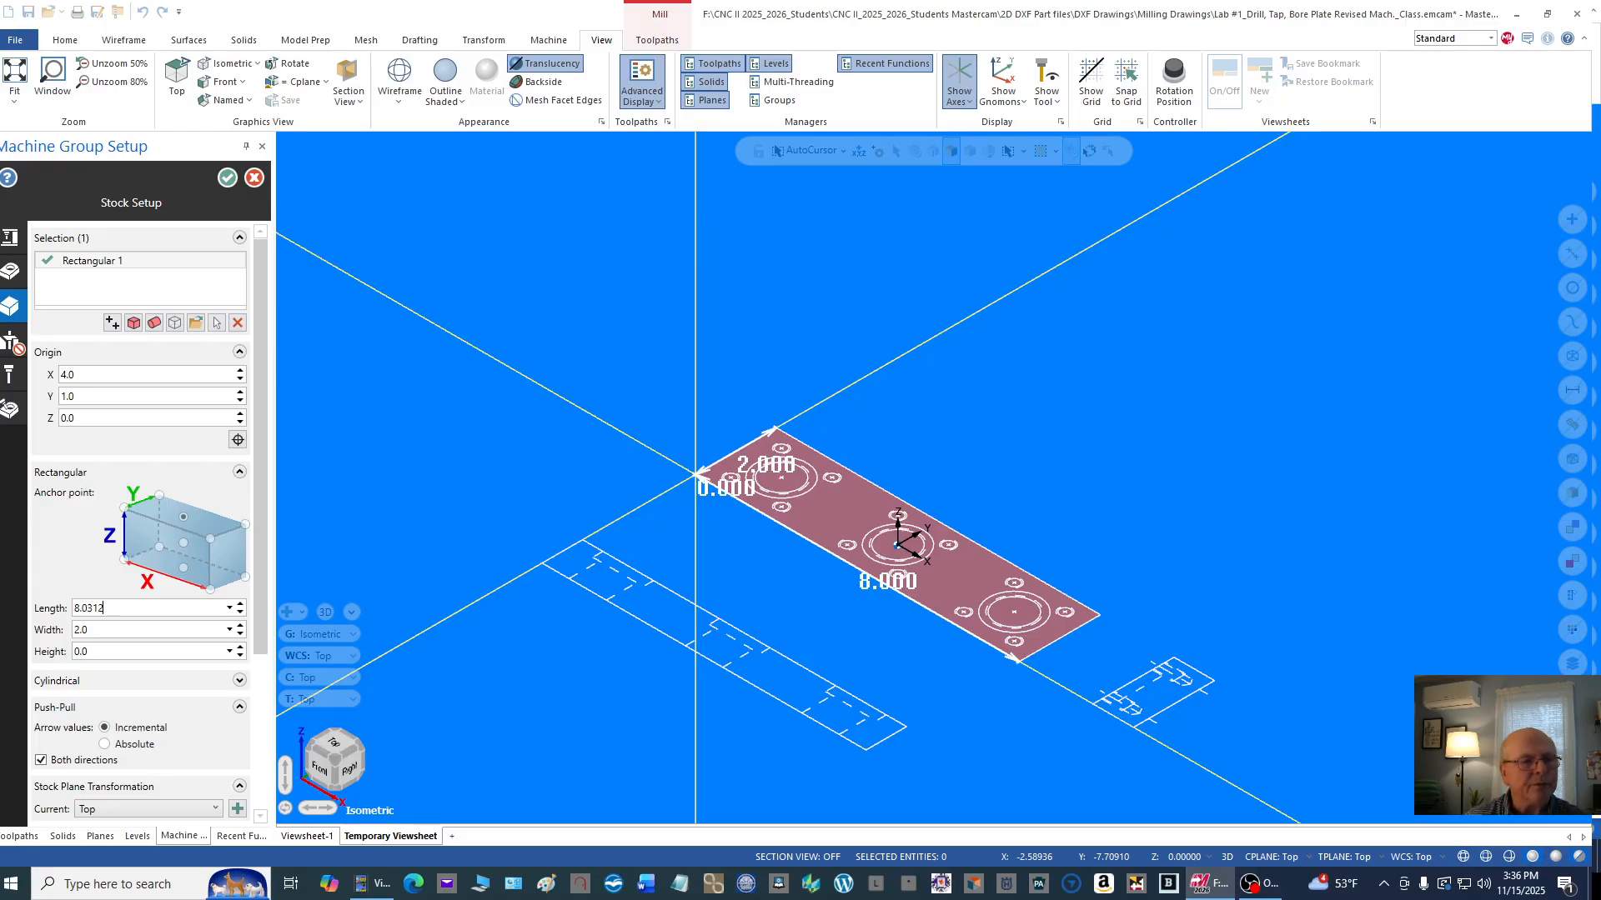
pyautogui.doubleClick(80, 630)
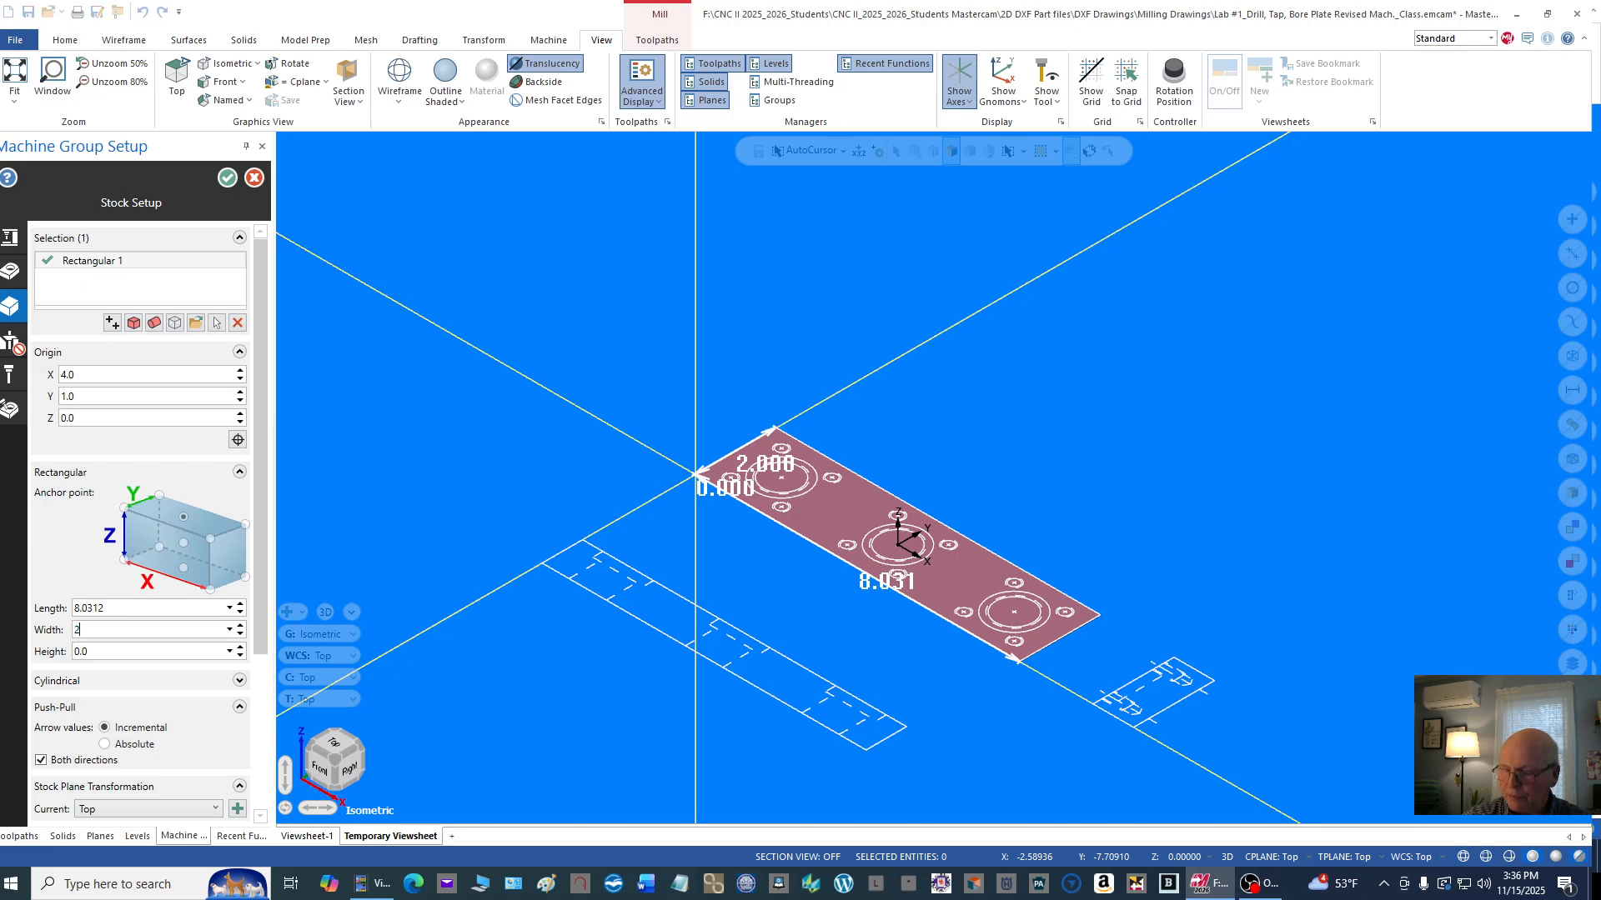
pyautogui.write('2.0312')
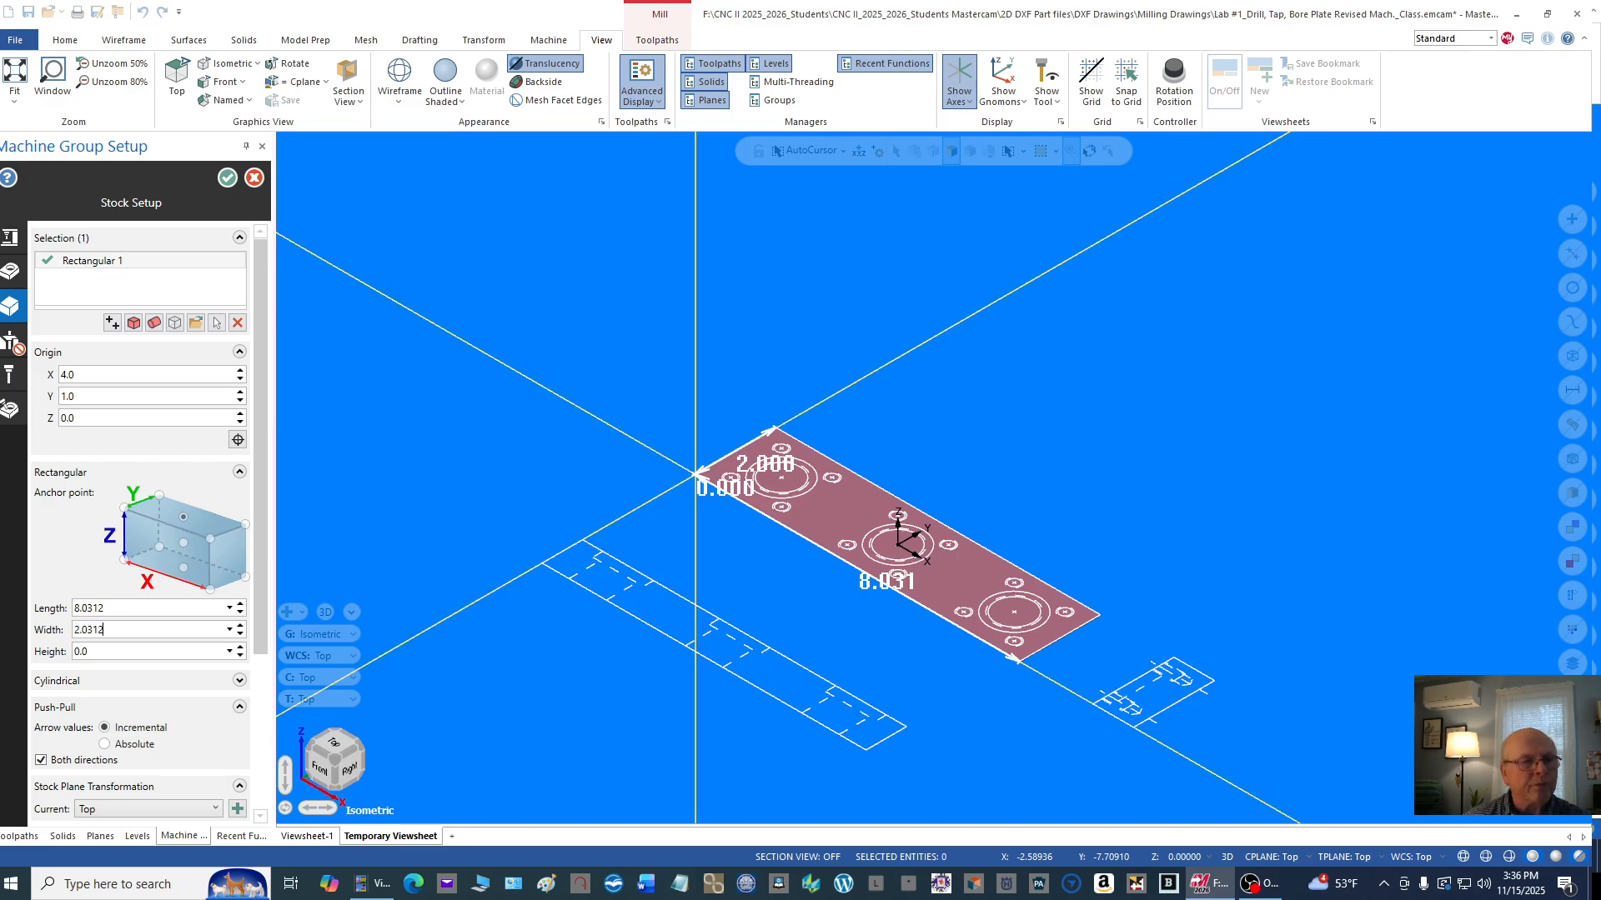
pyautogui.doubleClick(111, 651)
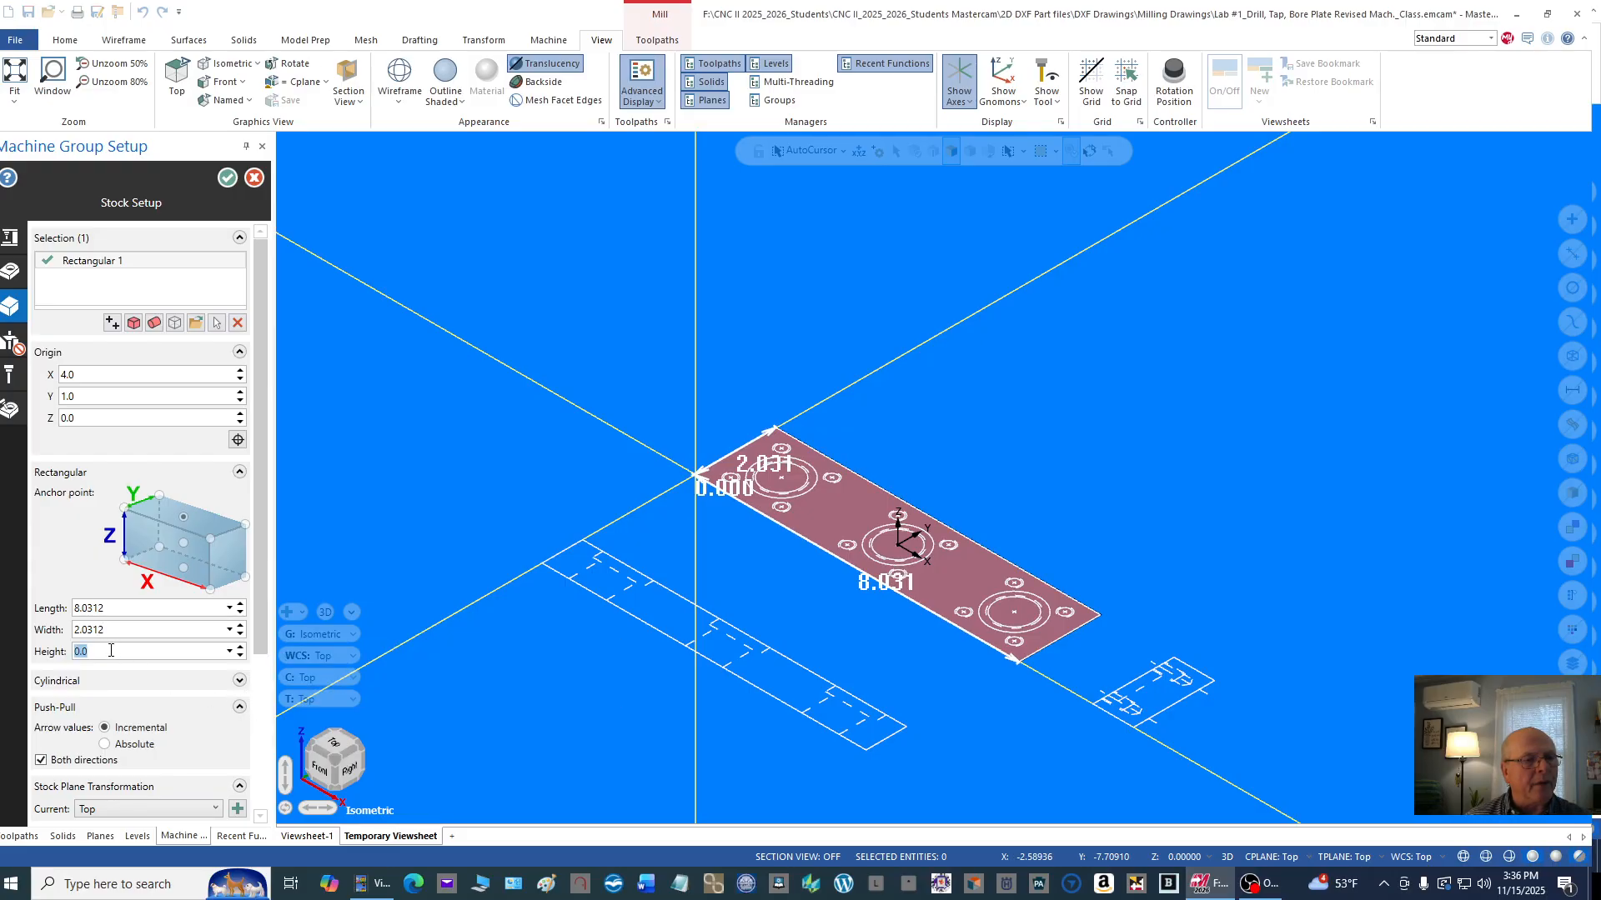
pyautogui.write('1.25')
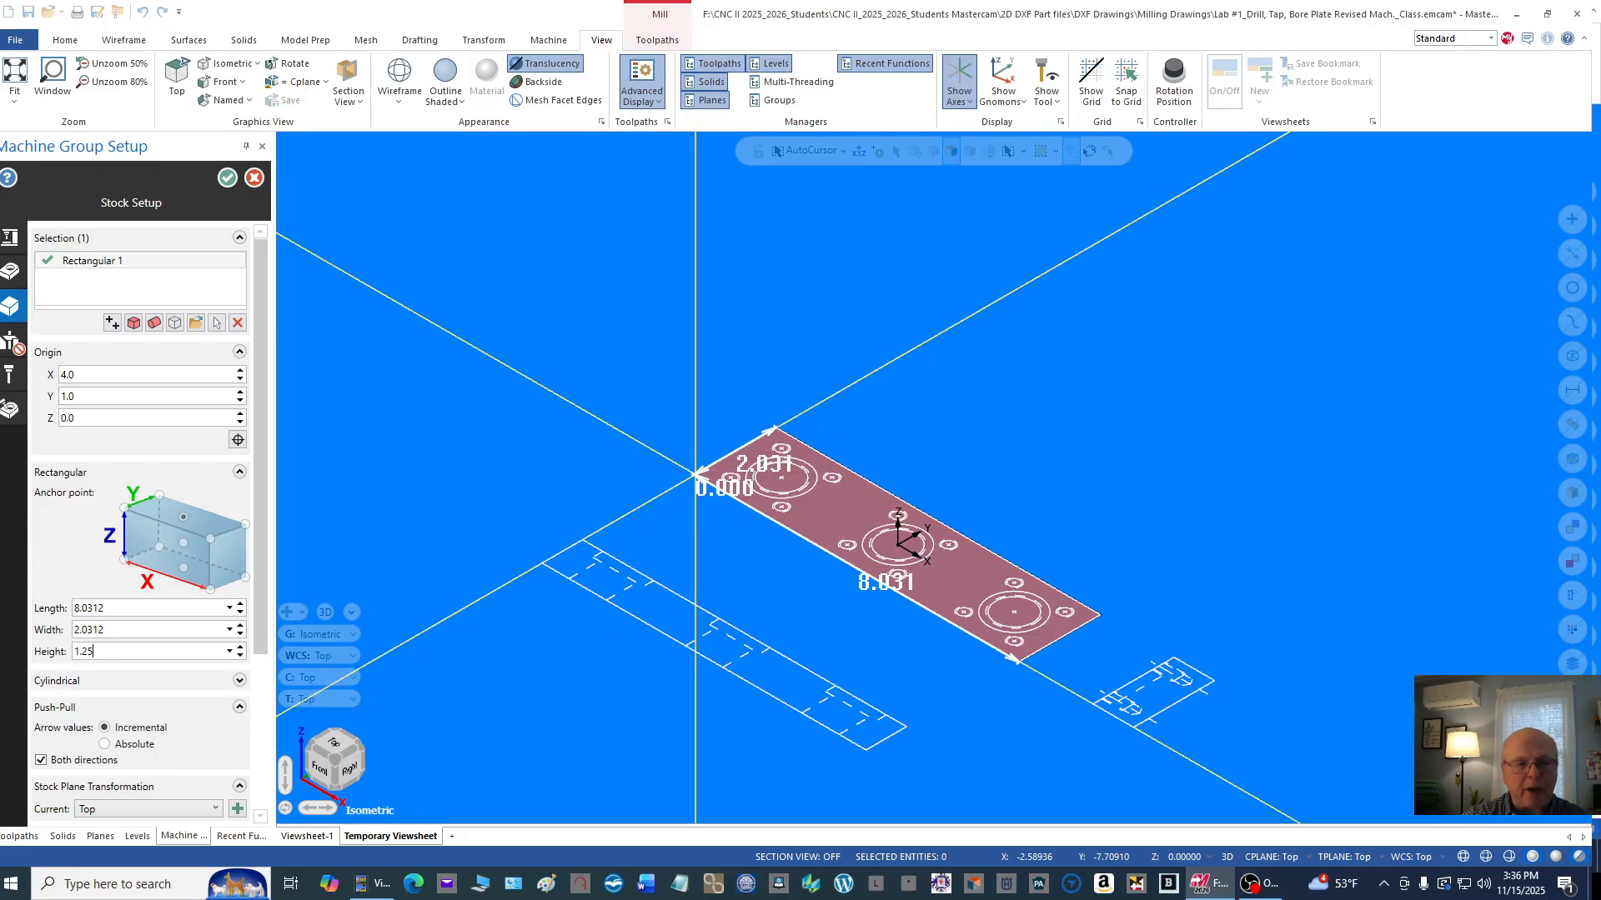
pyautogui.click(553, 490)
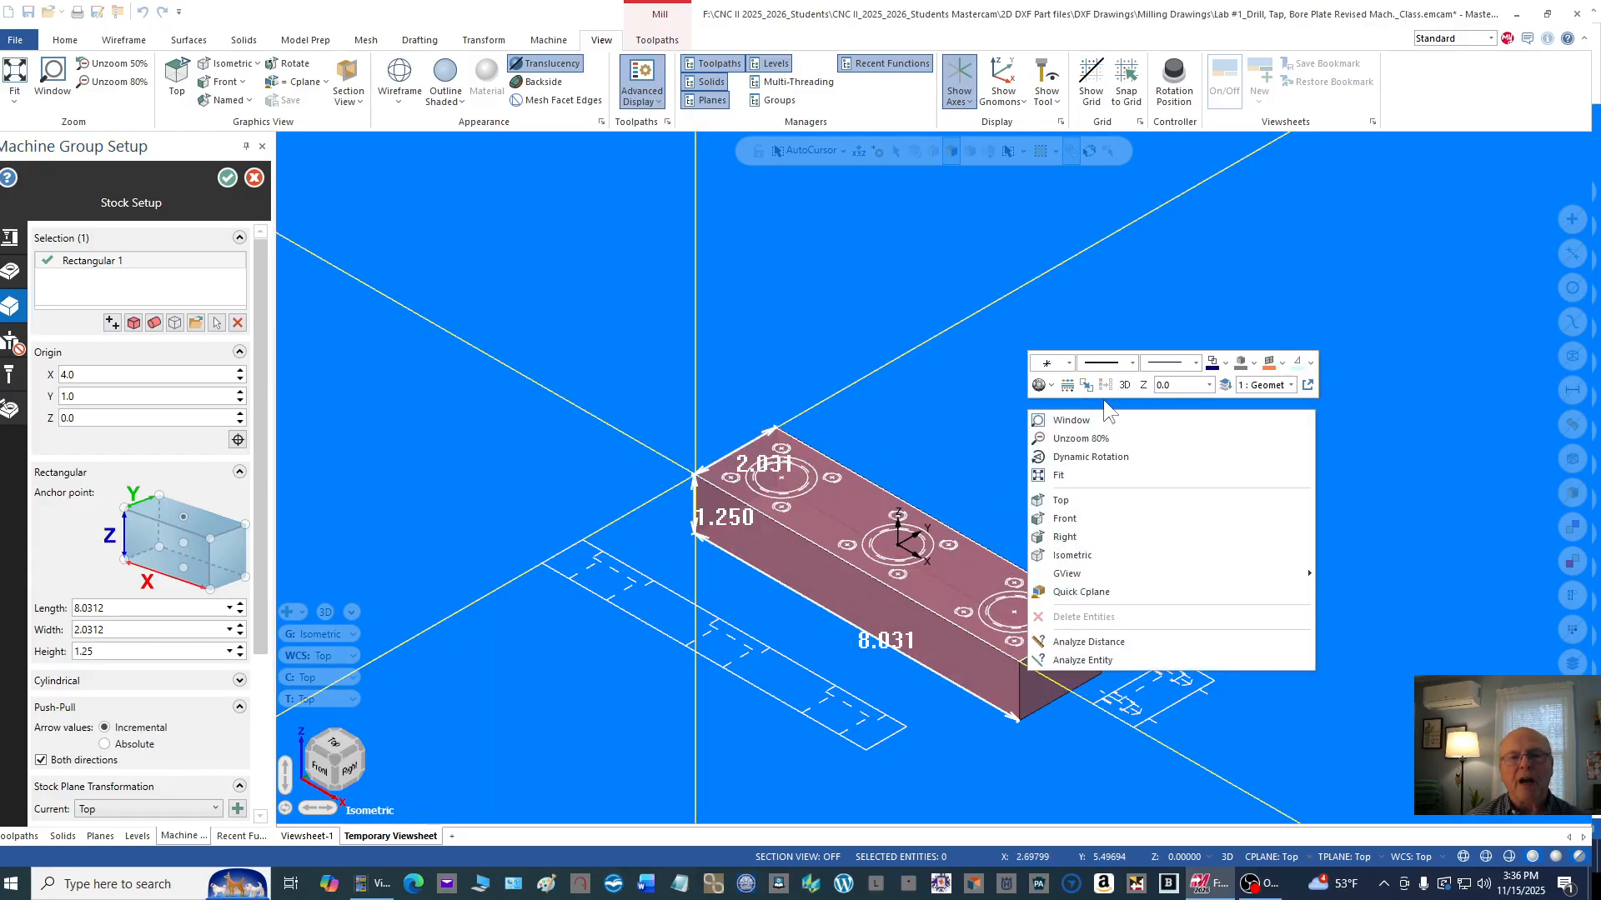
# Step: Examine in top view how far the stock extends past the plate outline at its upper-right corner
pyautogui.rightClick(1028, 410)
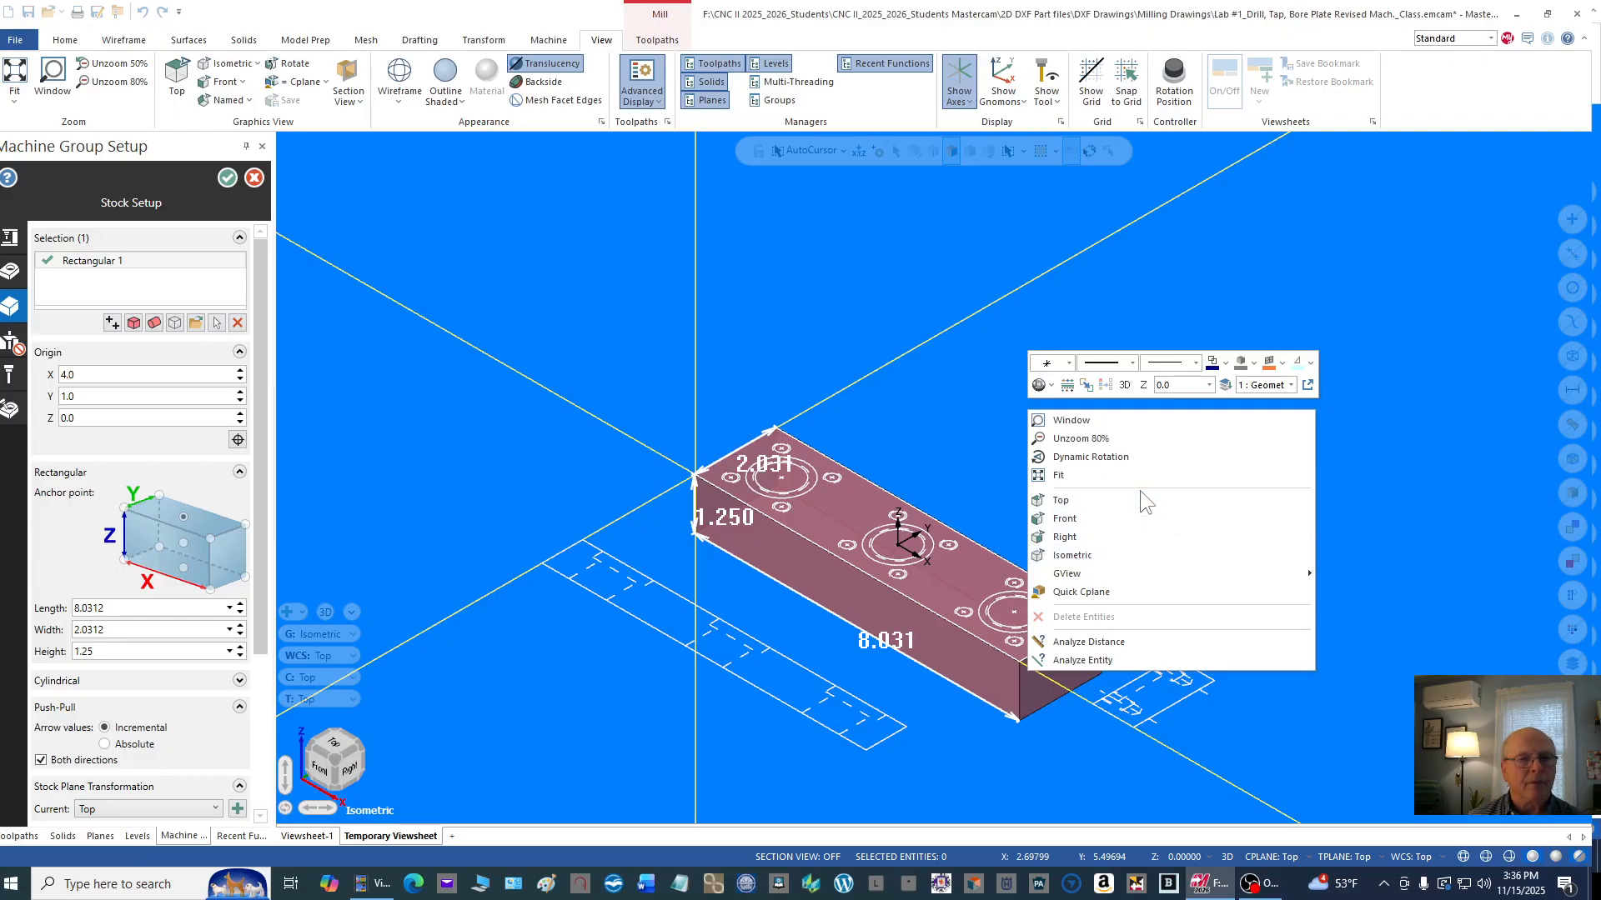
pyautogui.click(1089, 500)
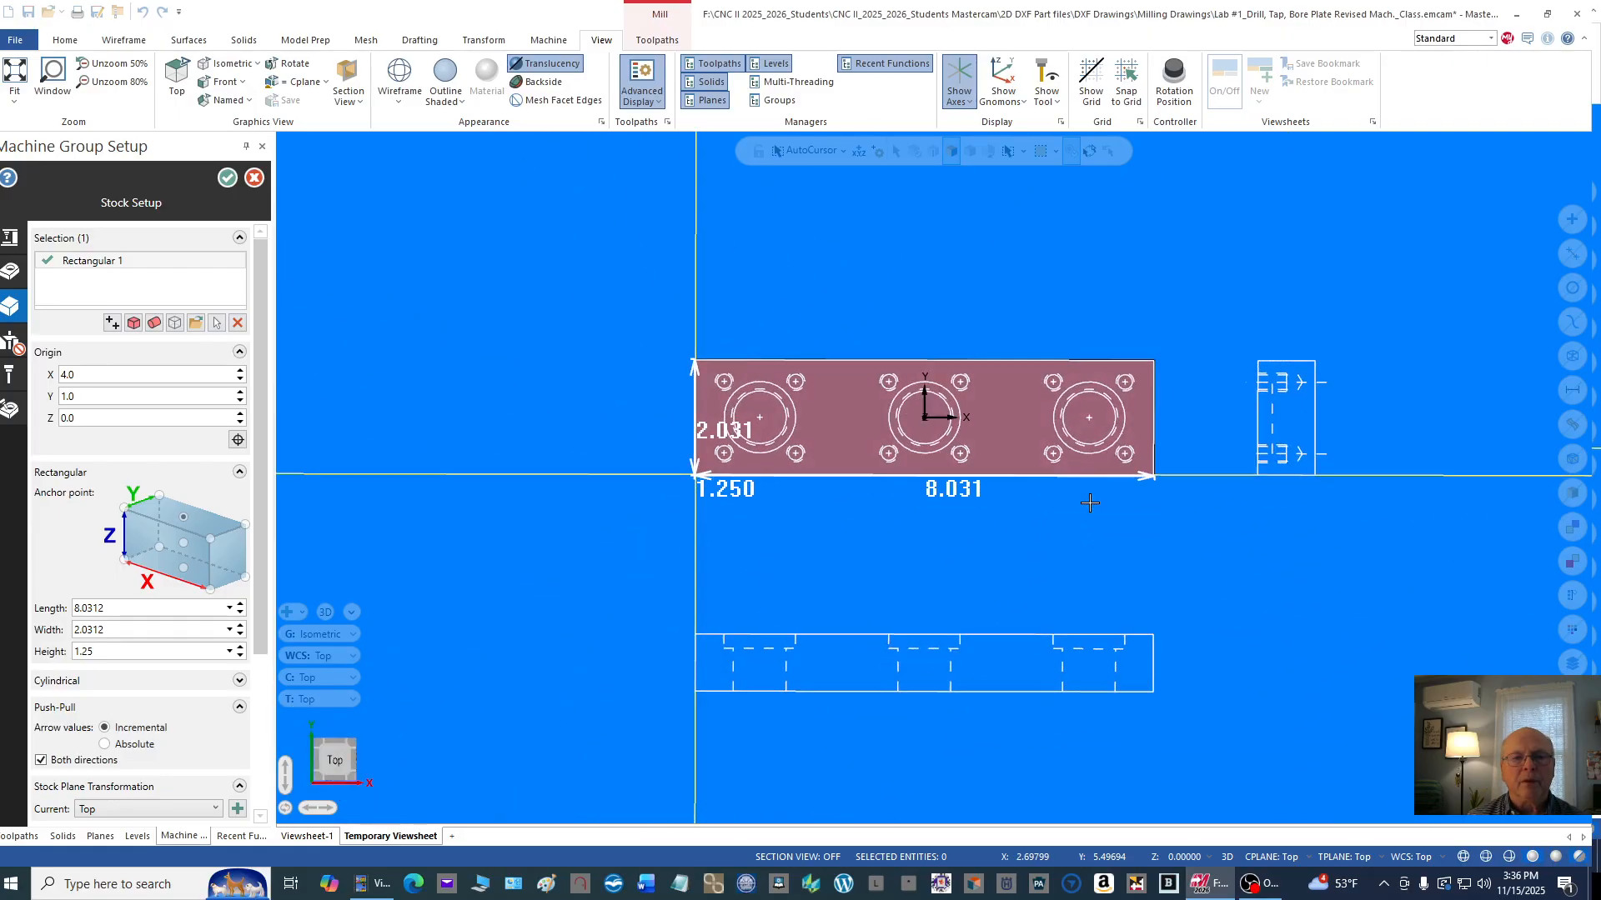
pyautogui.scroll(6, 1123, 467)
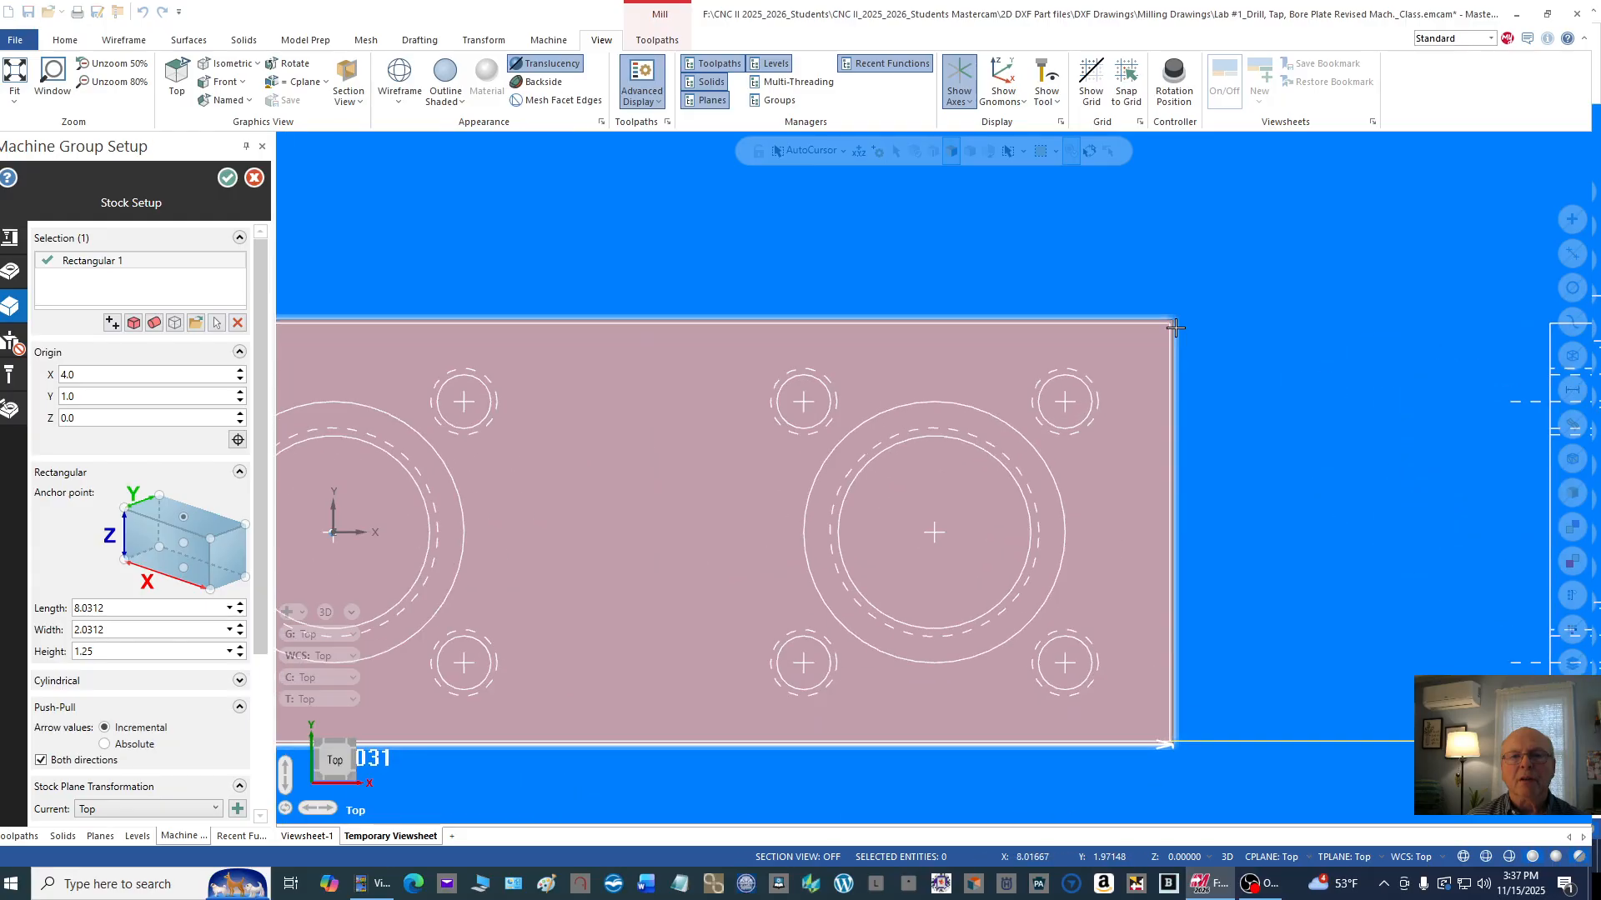
# Step: Examine in top view how far the stock extends past the plate outline at its right-hand corners and left end
pyautogui.scroll(2, 1238, 344)
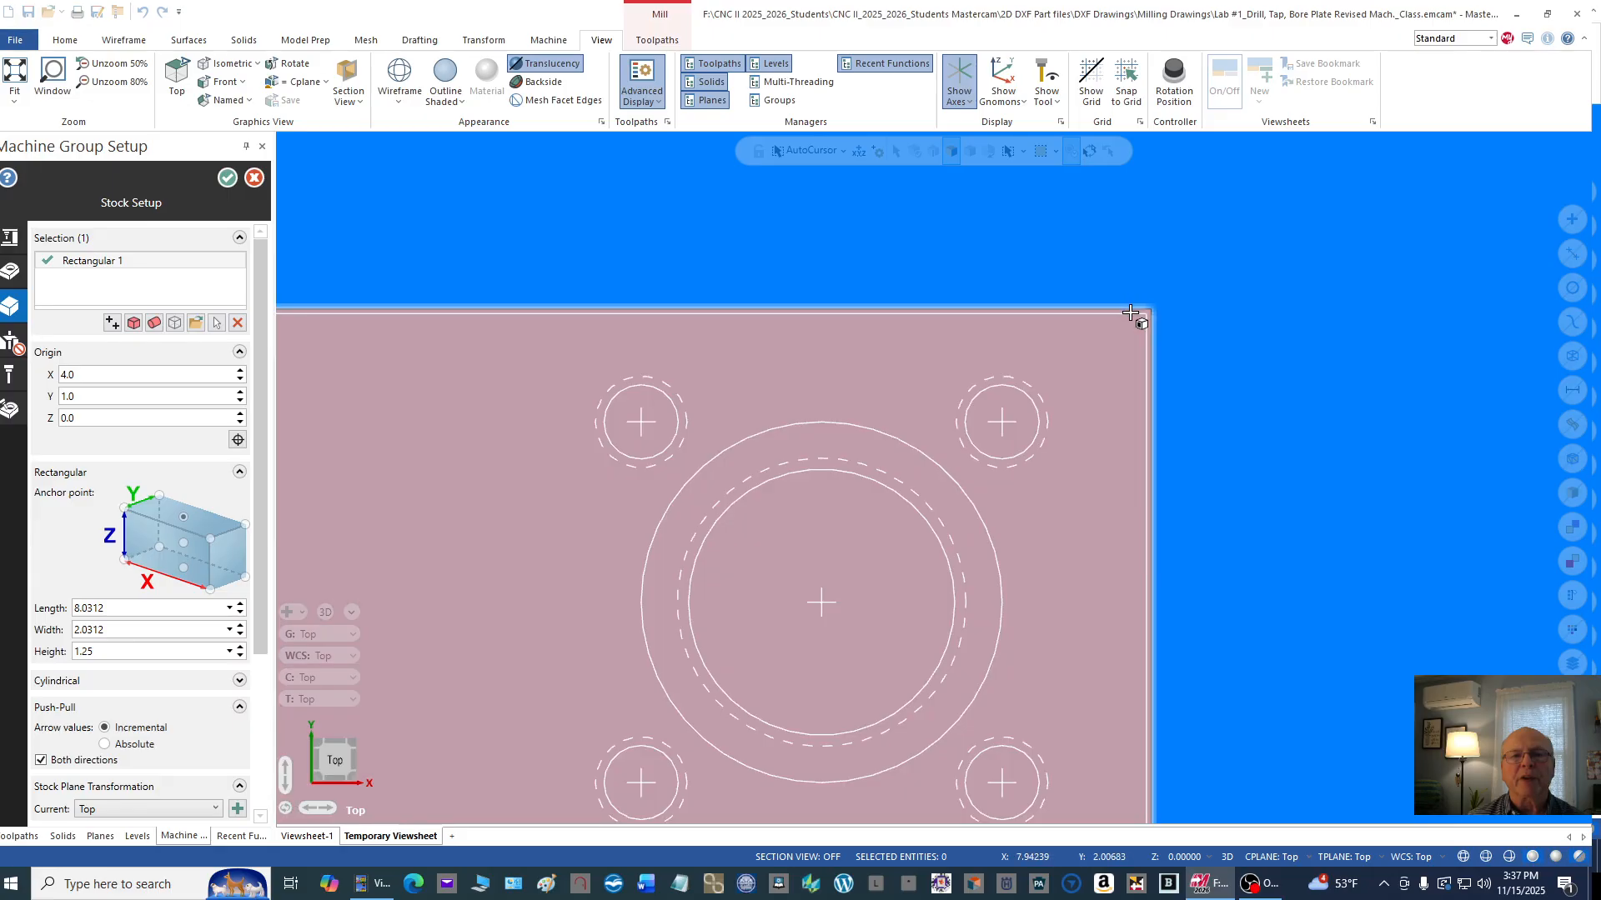
pyautogui.scroll(-2, 1197, 380)
pyautogui.scroll(3, 1163, 695)
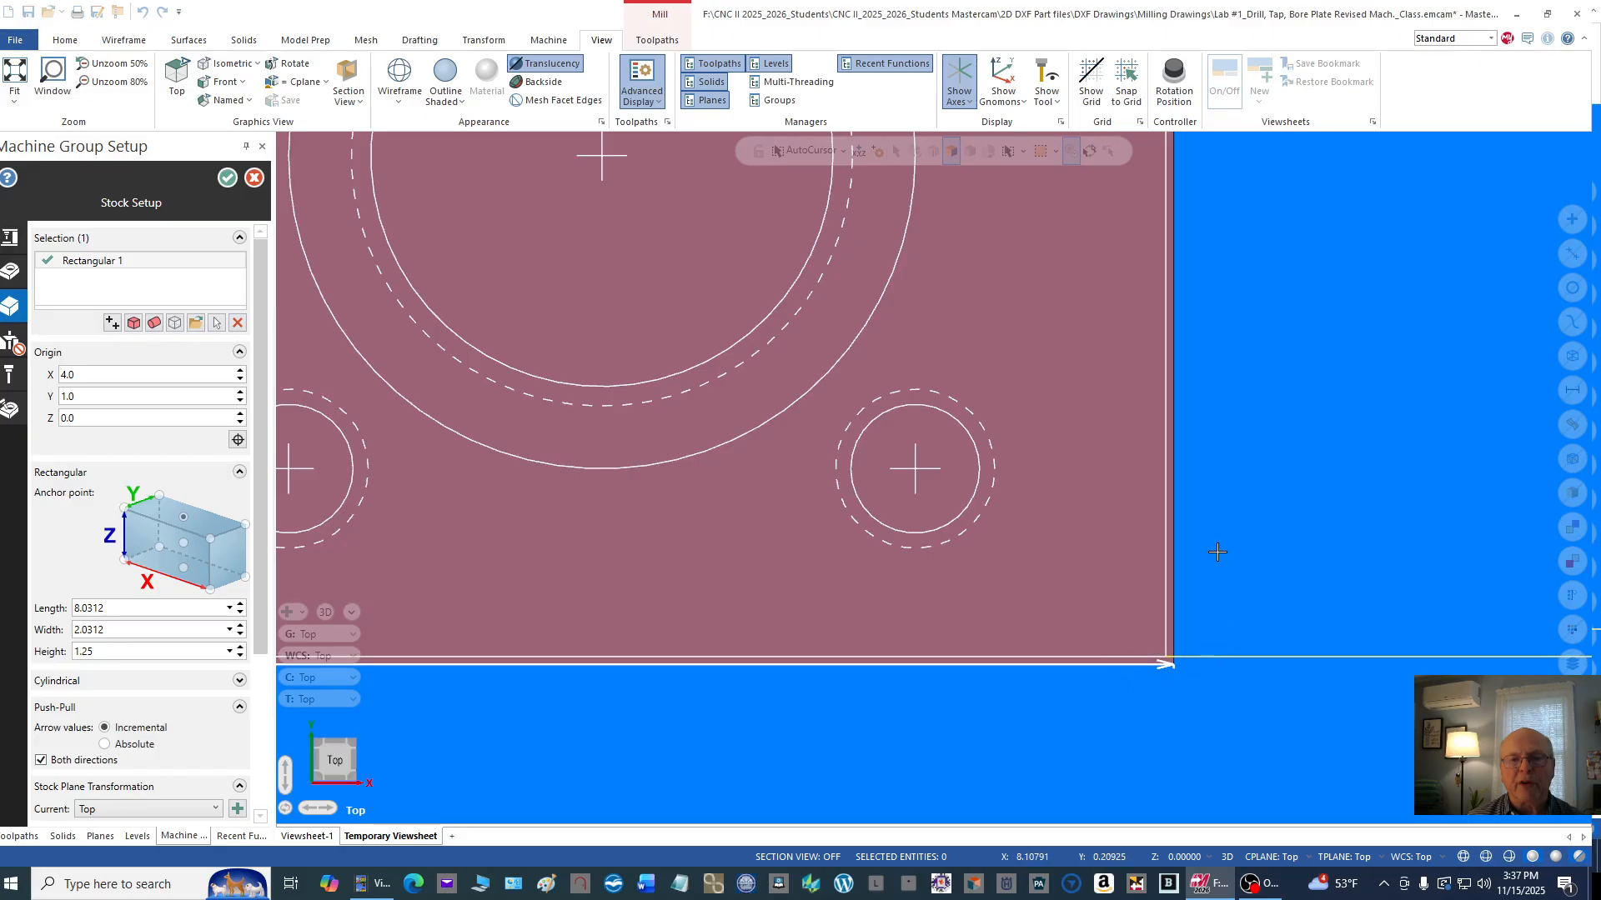
pyautogui.scroll(-4, 1324, 577)
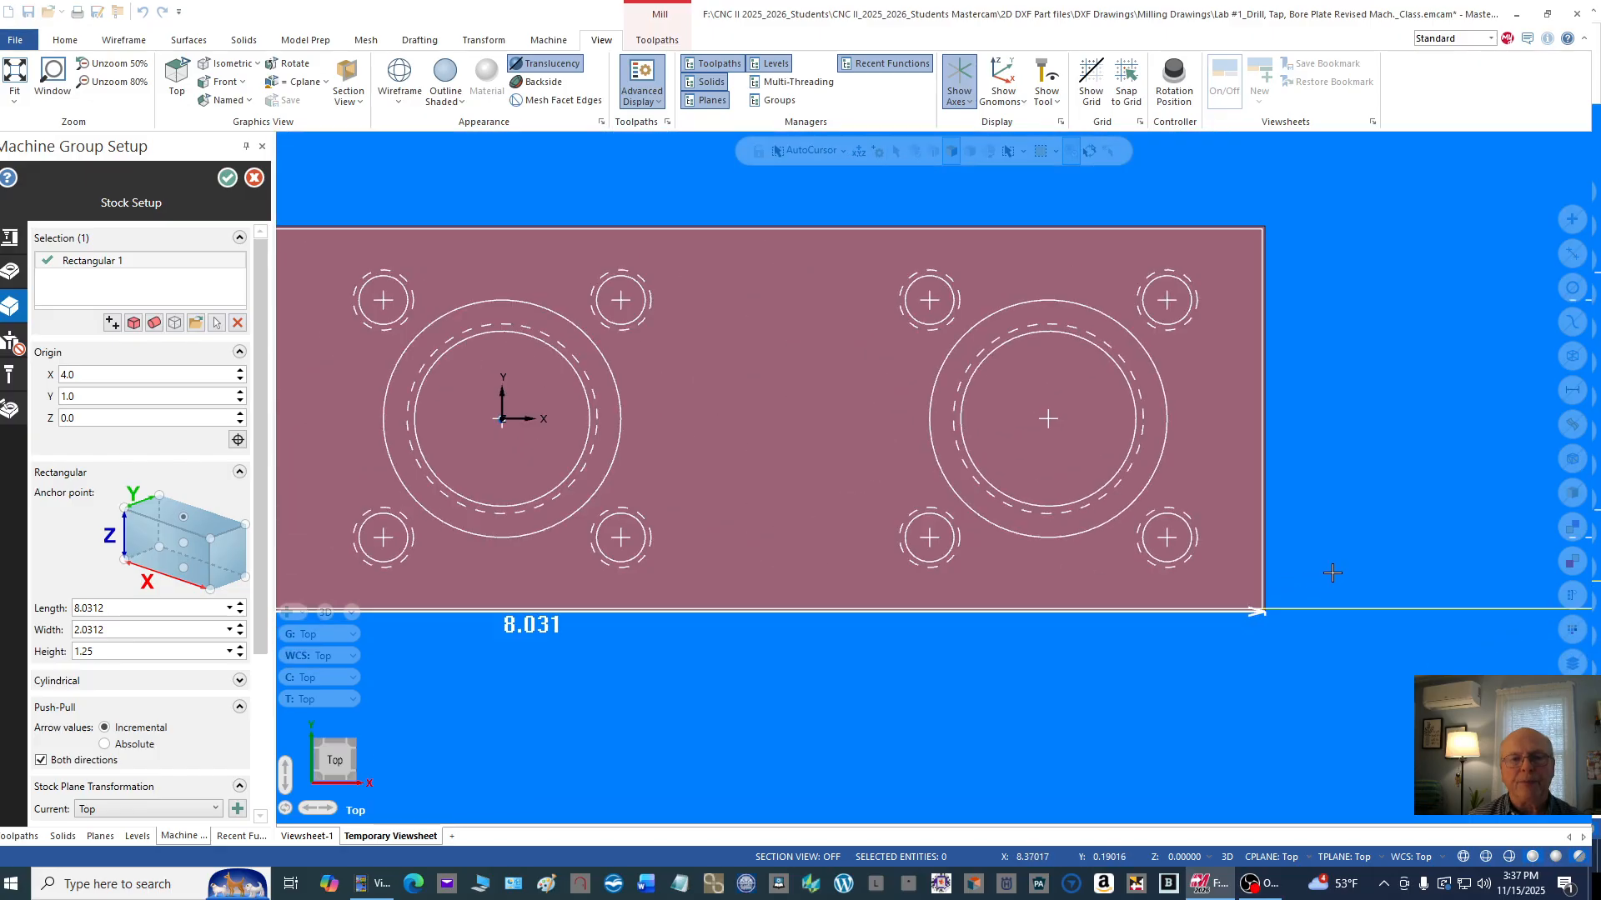
pyautogui.scroll(5, 451, 464)
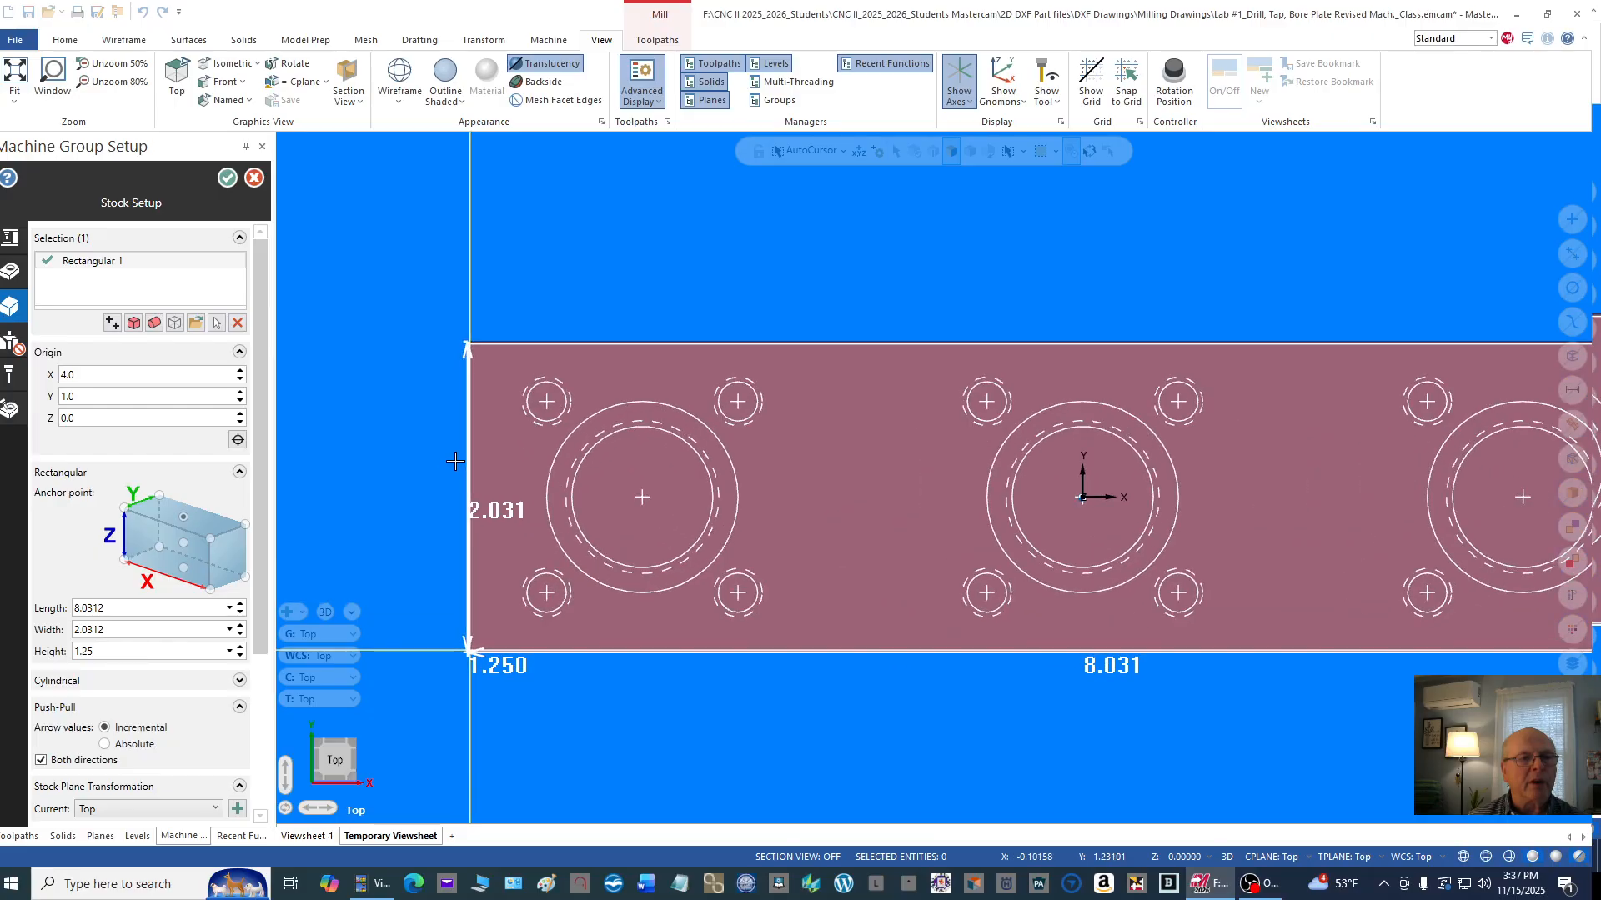
pyautogui.scroll(-4, 409, 407)
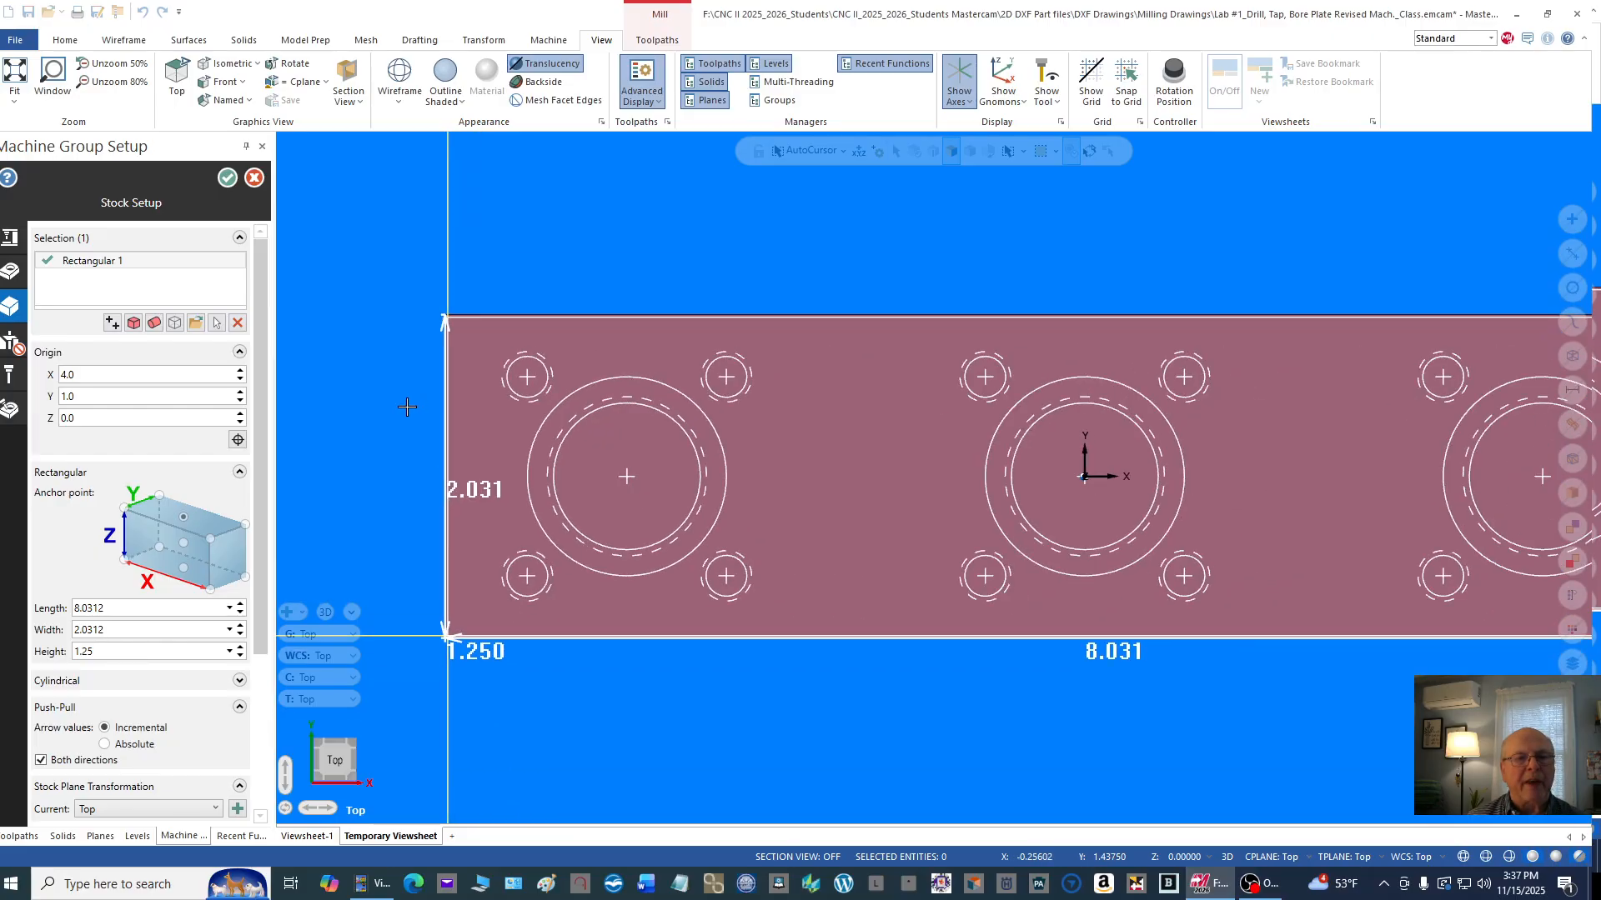
# Step: In isometric view, turn off push-pull in both directions and push-pull the stock's top face upward by 0.0312
pyautogui.rightClick(1086, 256)
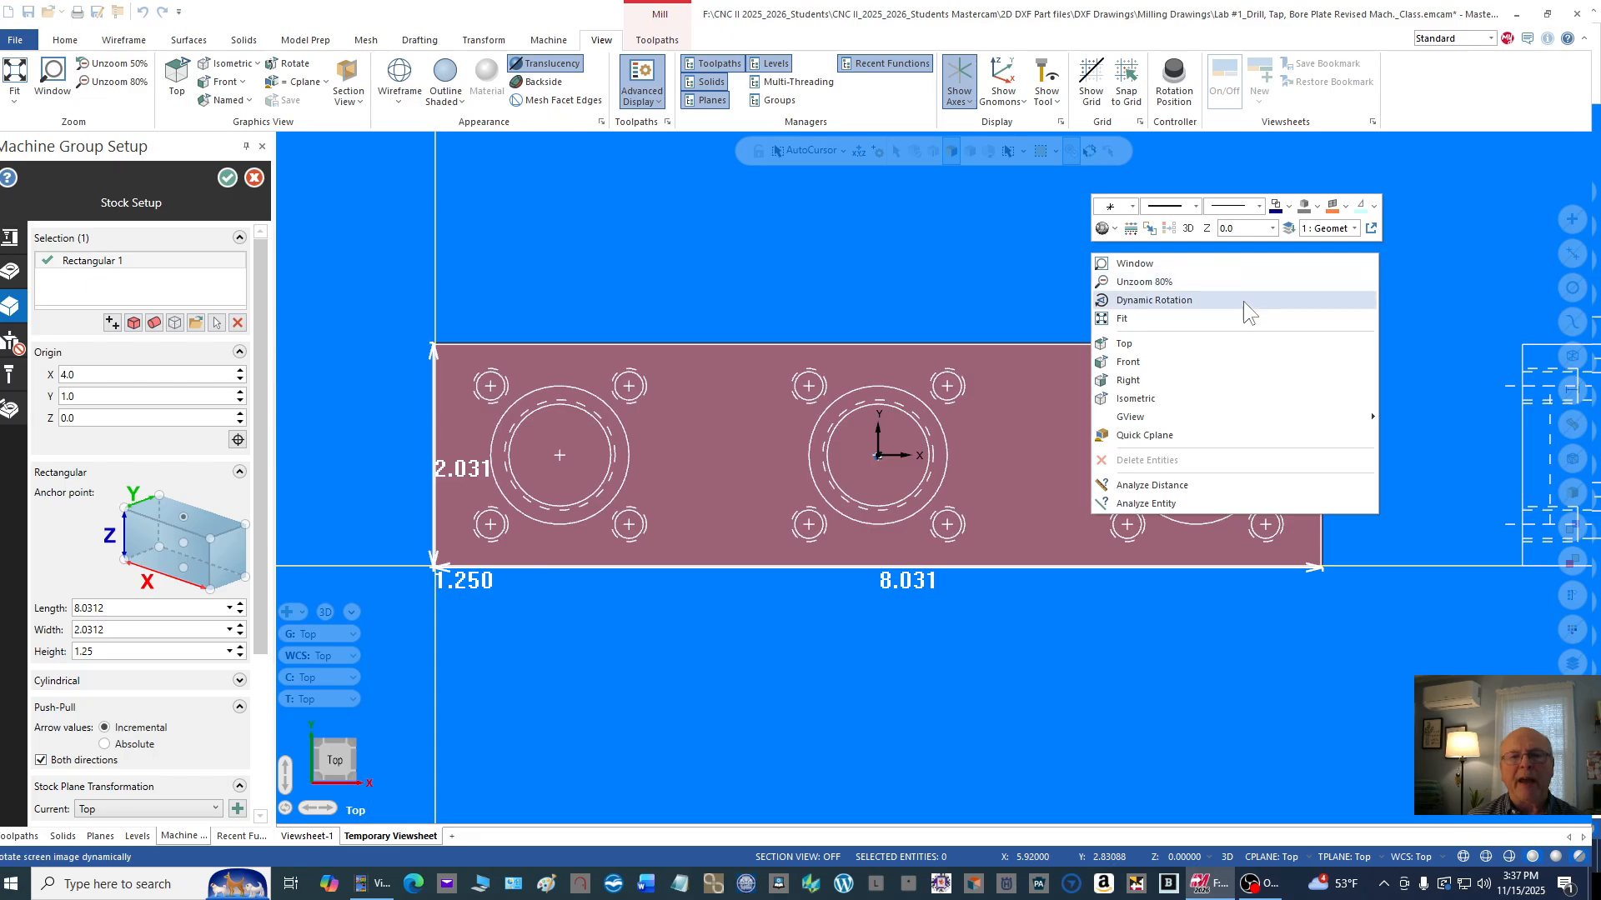
pyautogui.click(1194, 396)
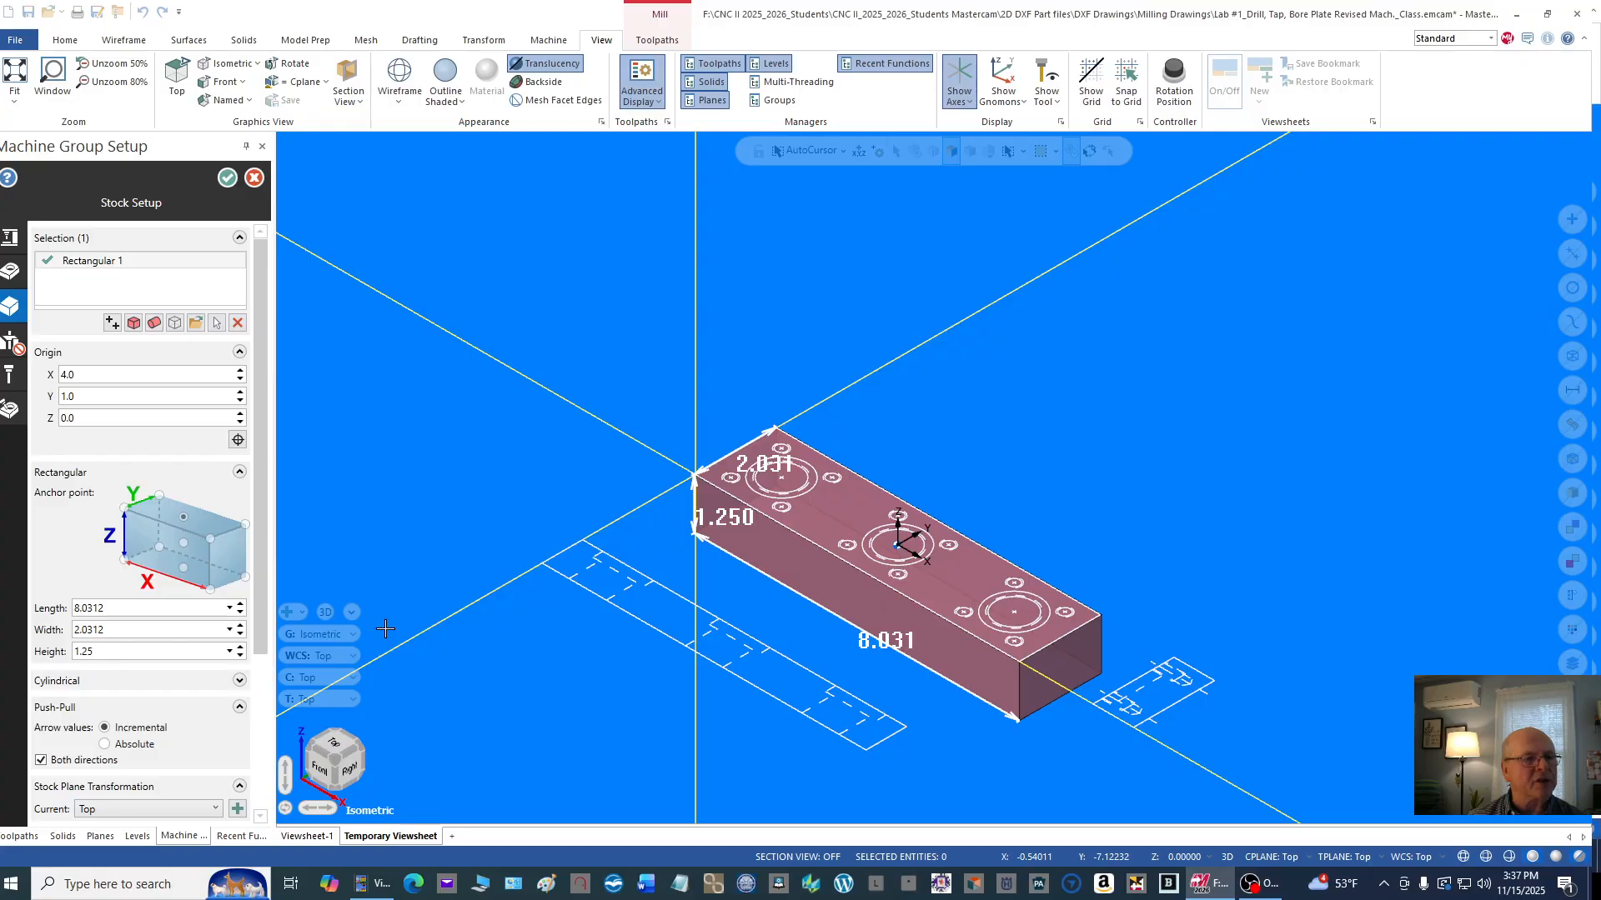
pyautogui.click(40, 761)
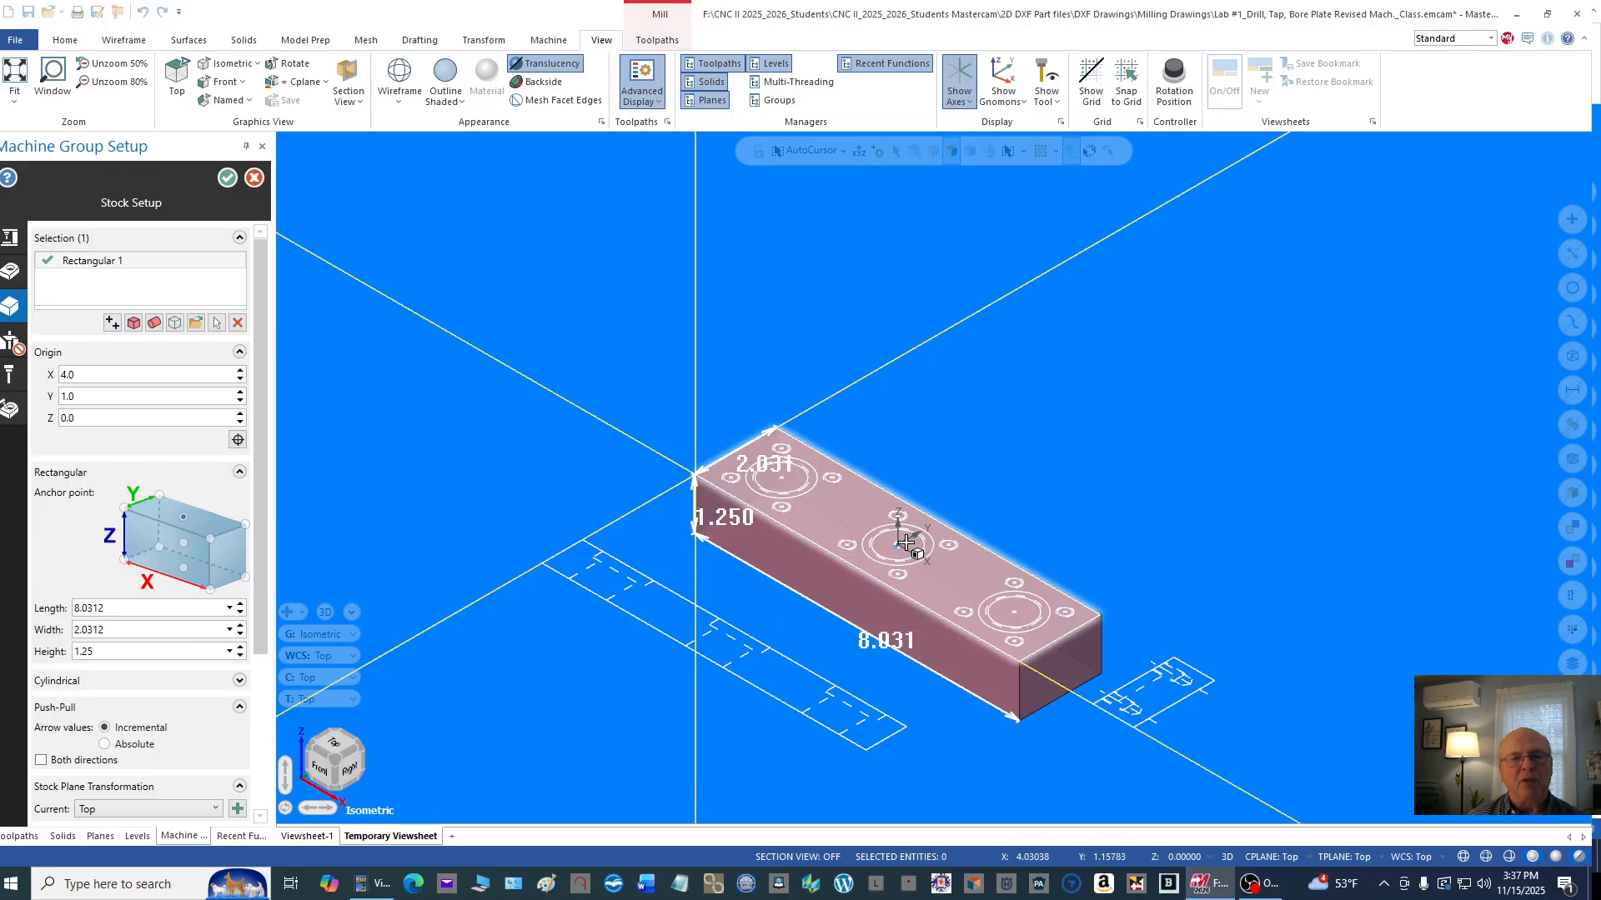
pyautogui.scroll(3, 907, 542)
pyautogui.click(911, 534)
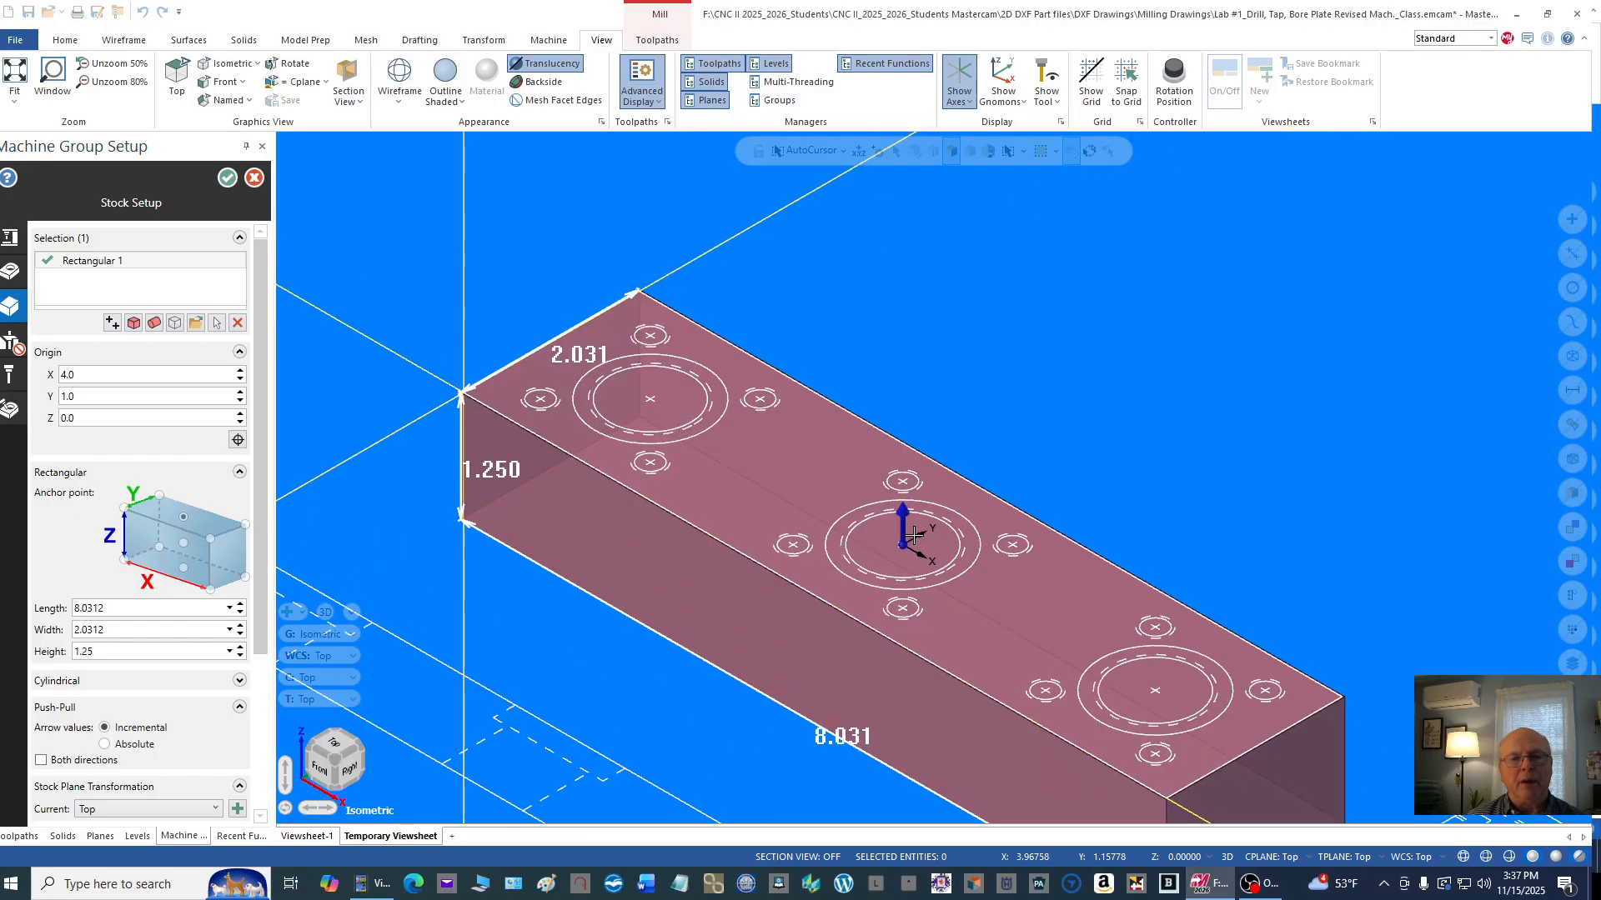
pyautogui.click(904, 537)
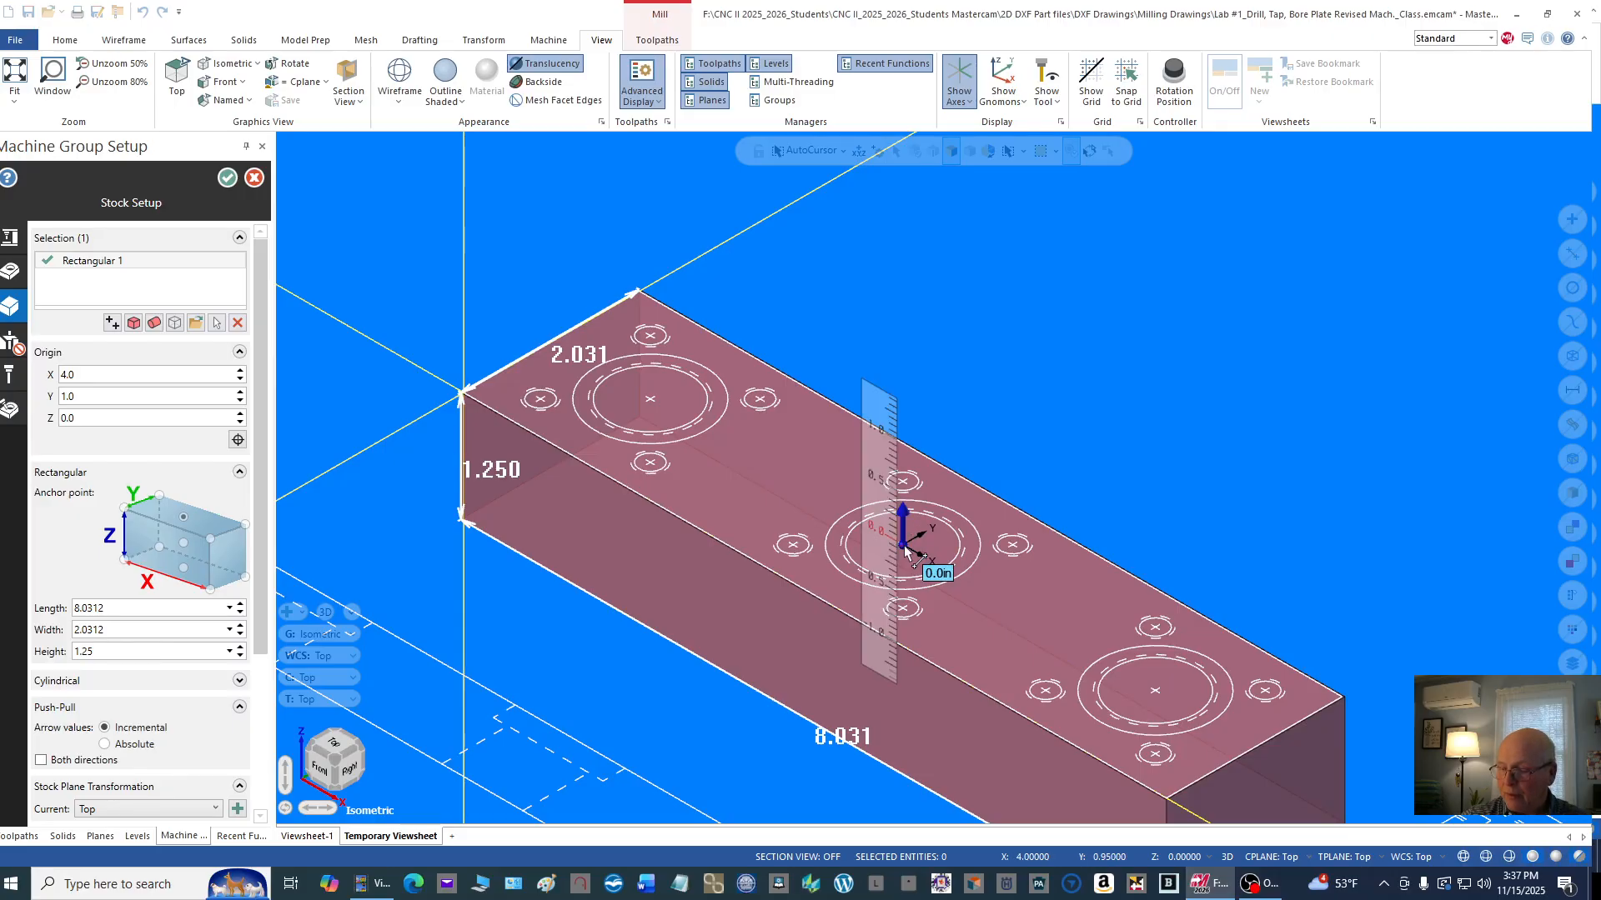
pyautogui.write('.031')
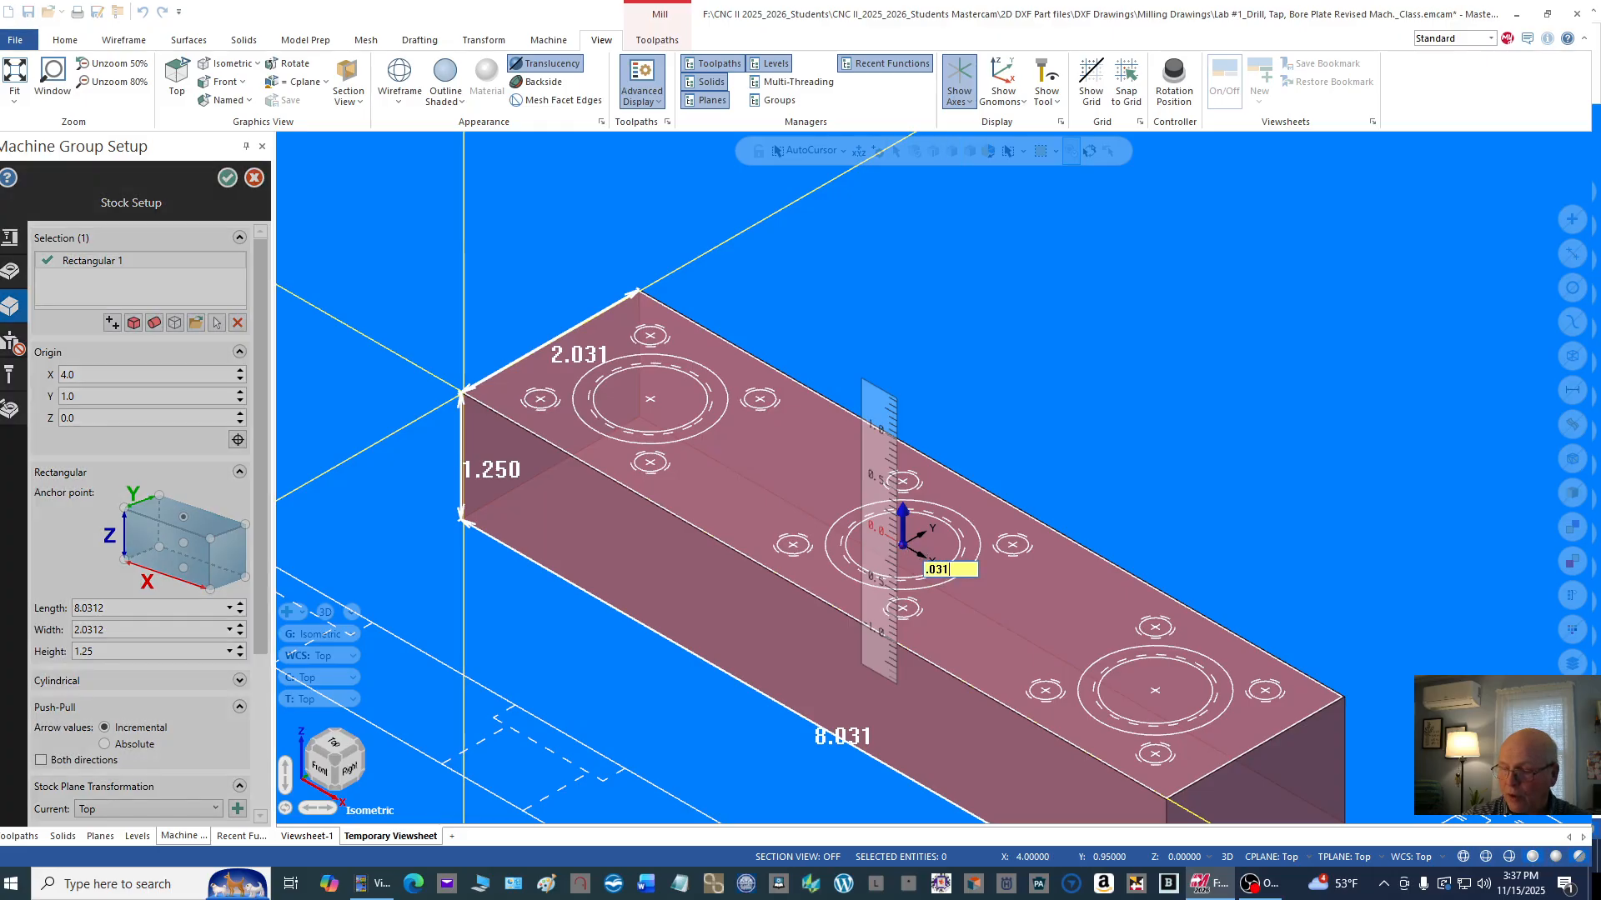
pyautogui.write('2')
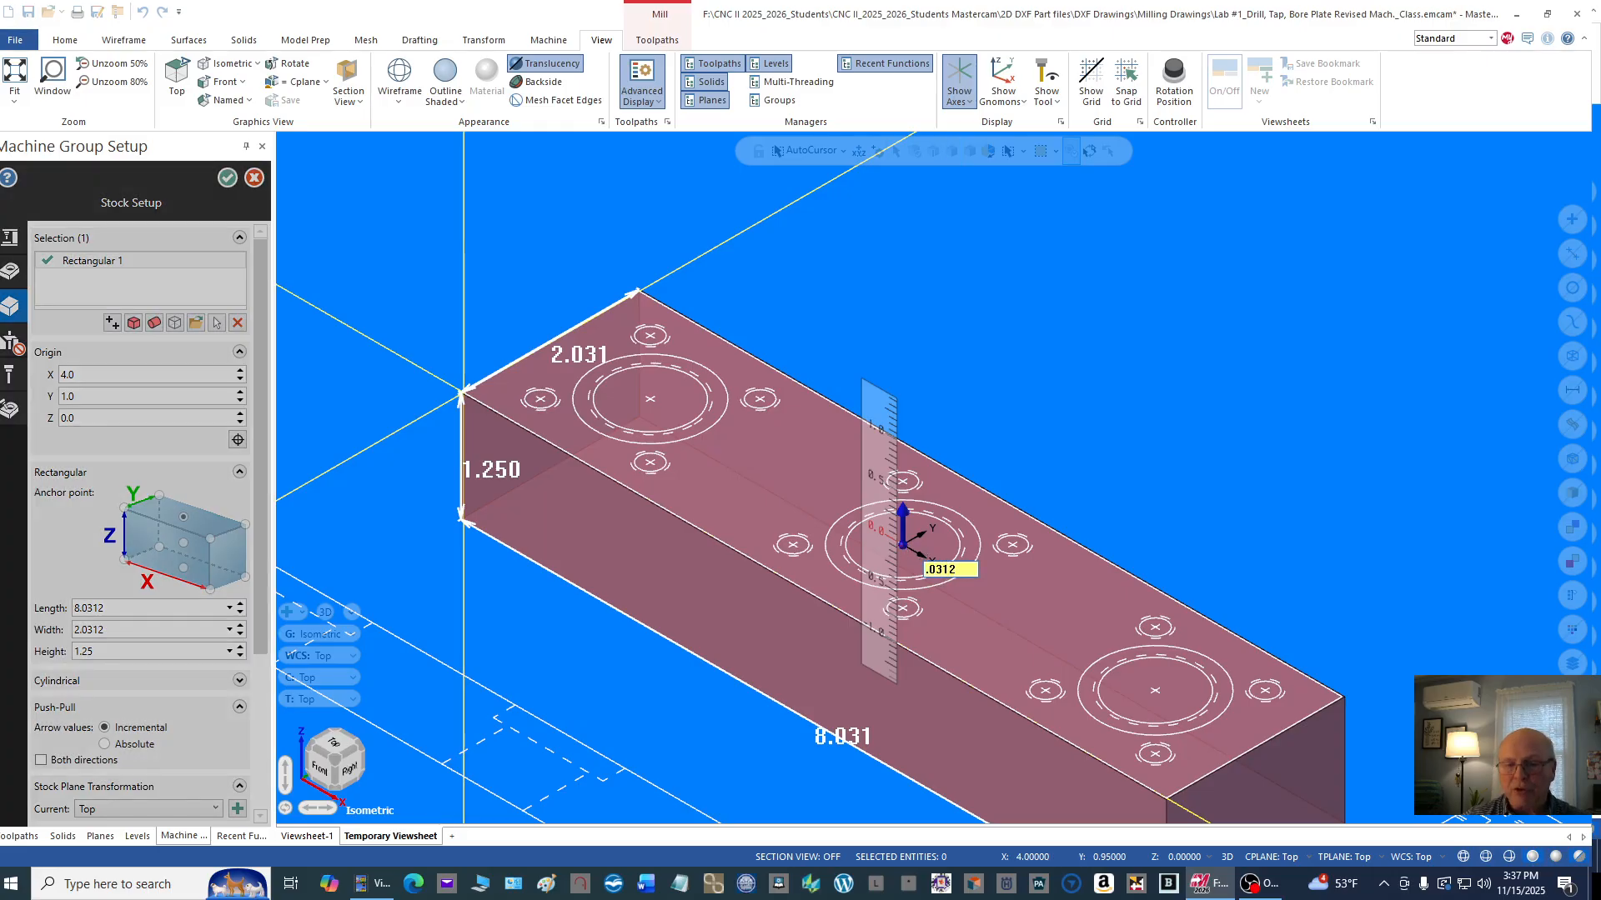
pyautogui.press('Return')
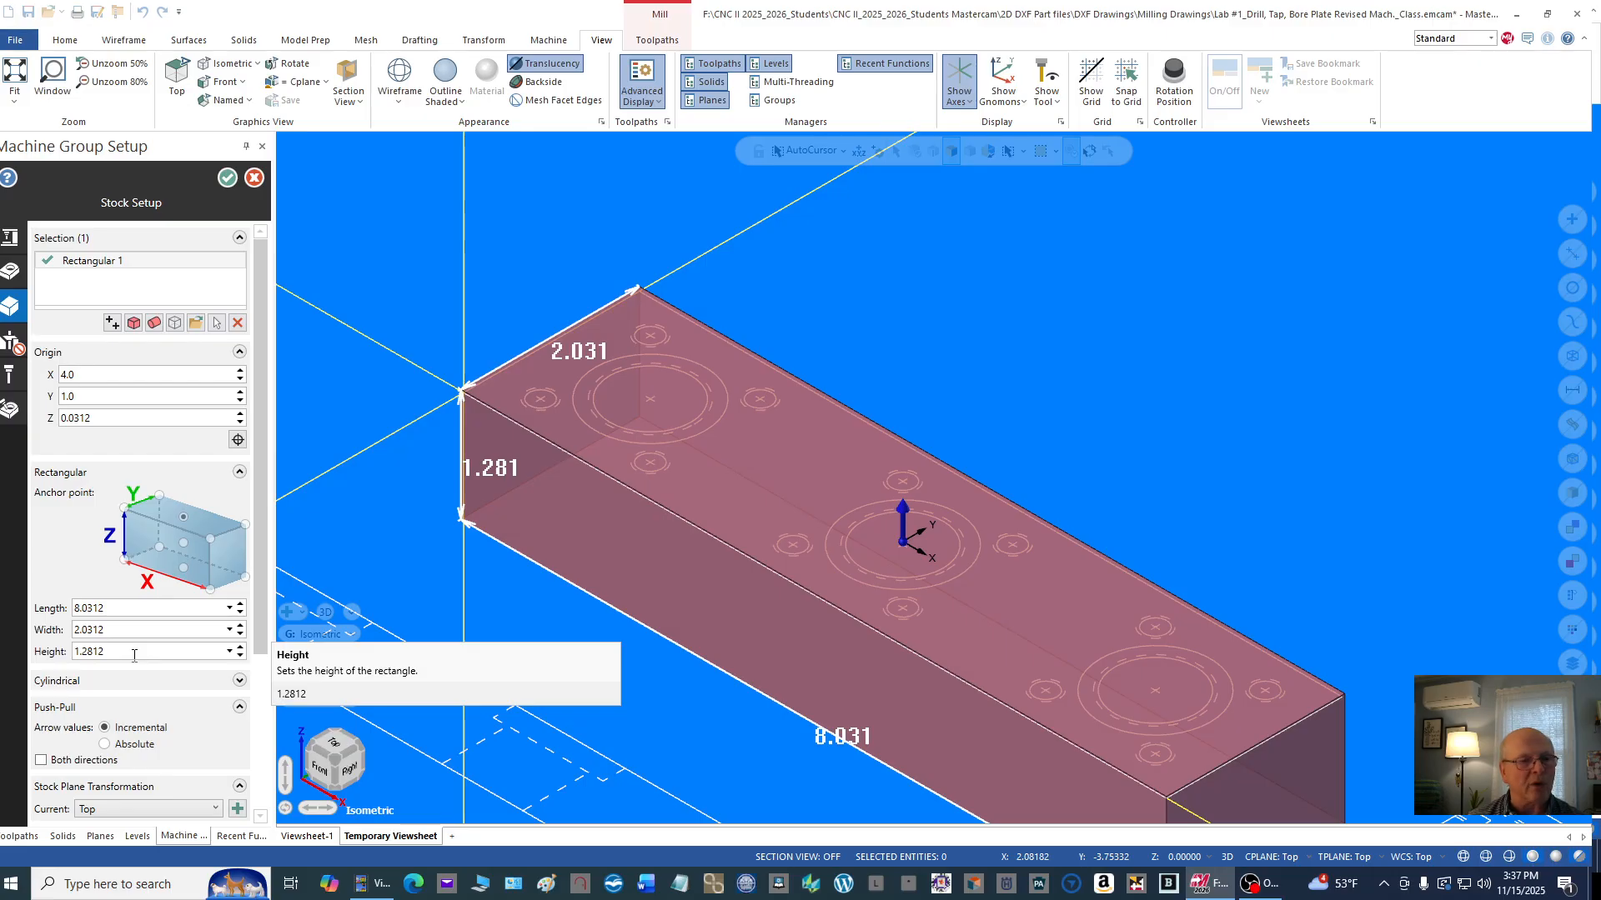
# Step: Examine in front view the extra stock above the plate's top face, and return to isometric view
pyautogui.rightClick(1166, 320)
pyautogui.click(1213, 427)
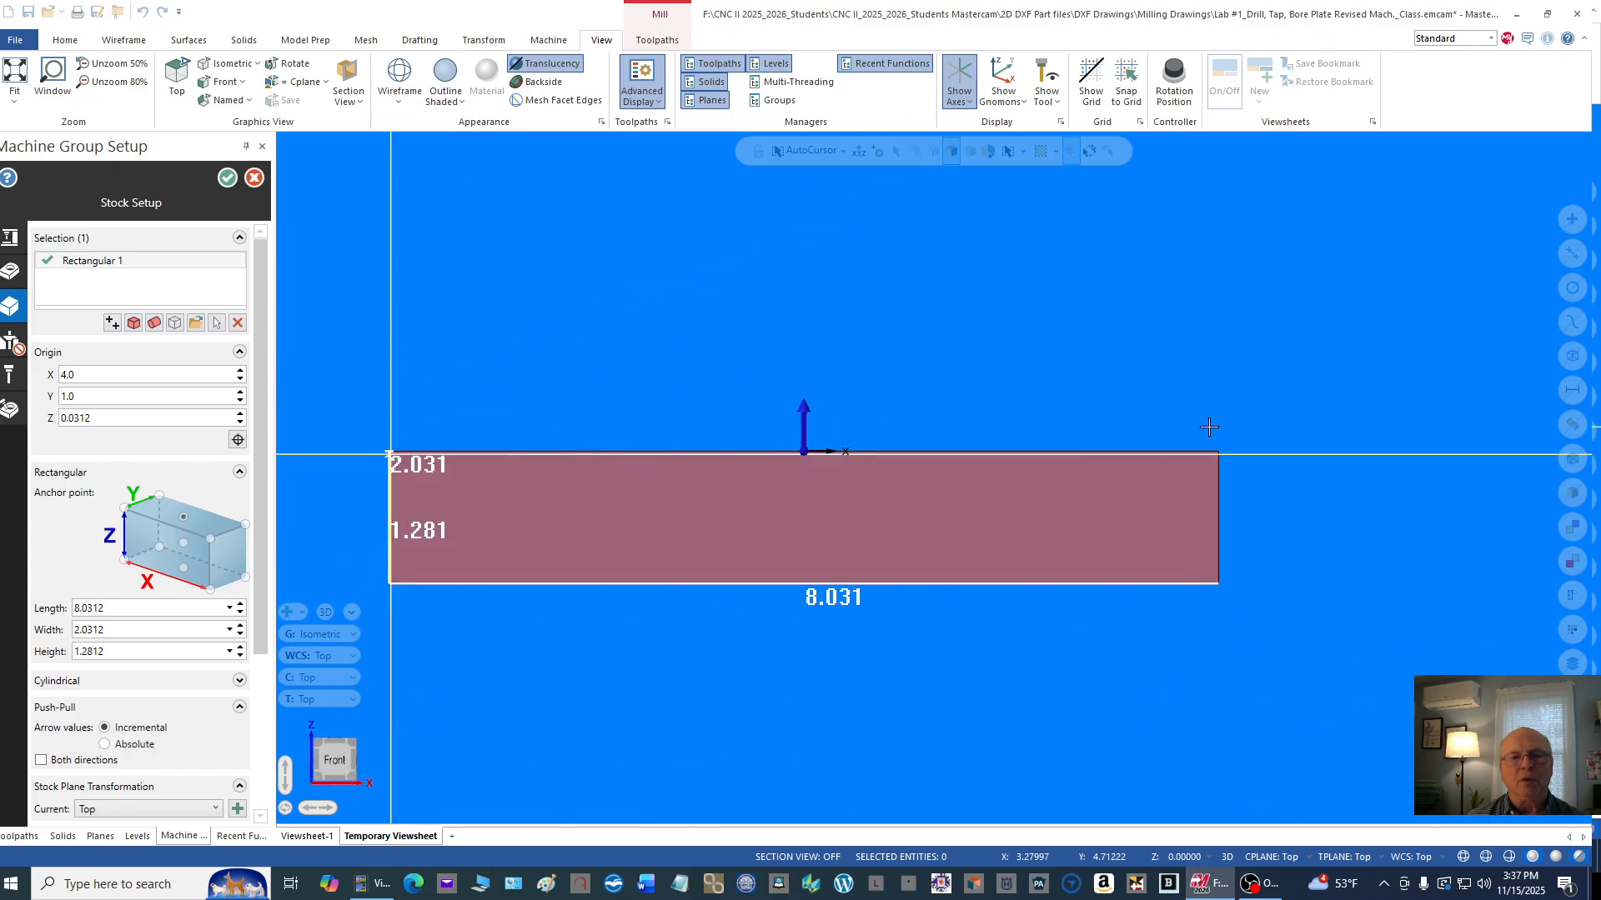
pyautogui.scroll(5, 1204, 442)
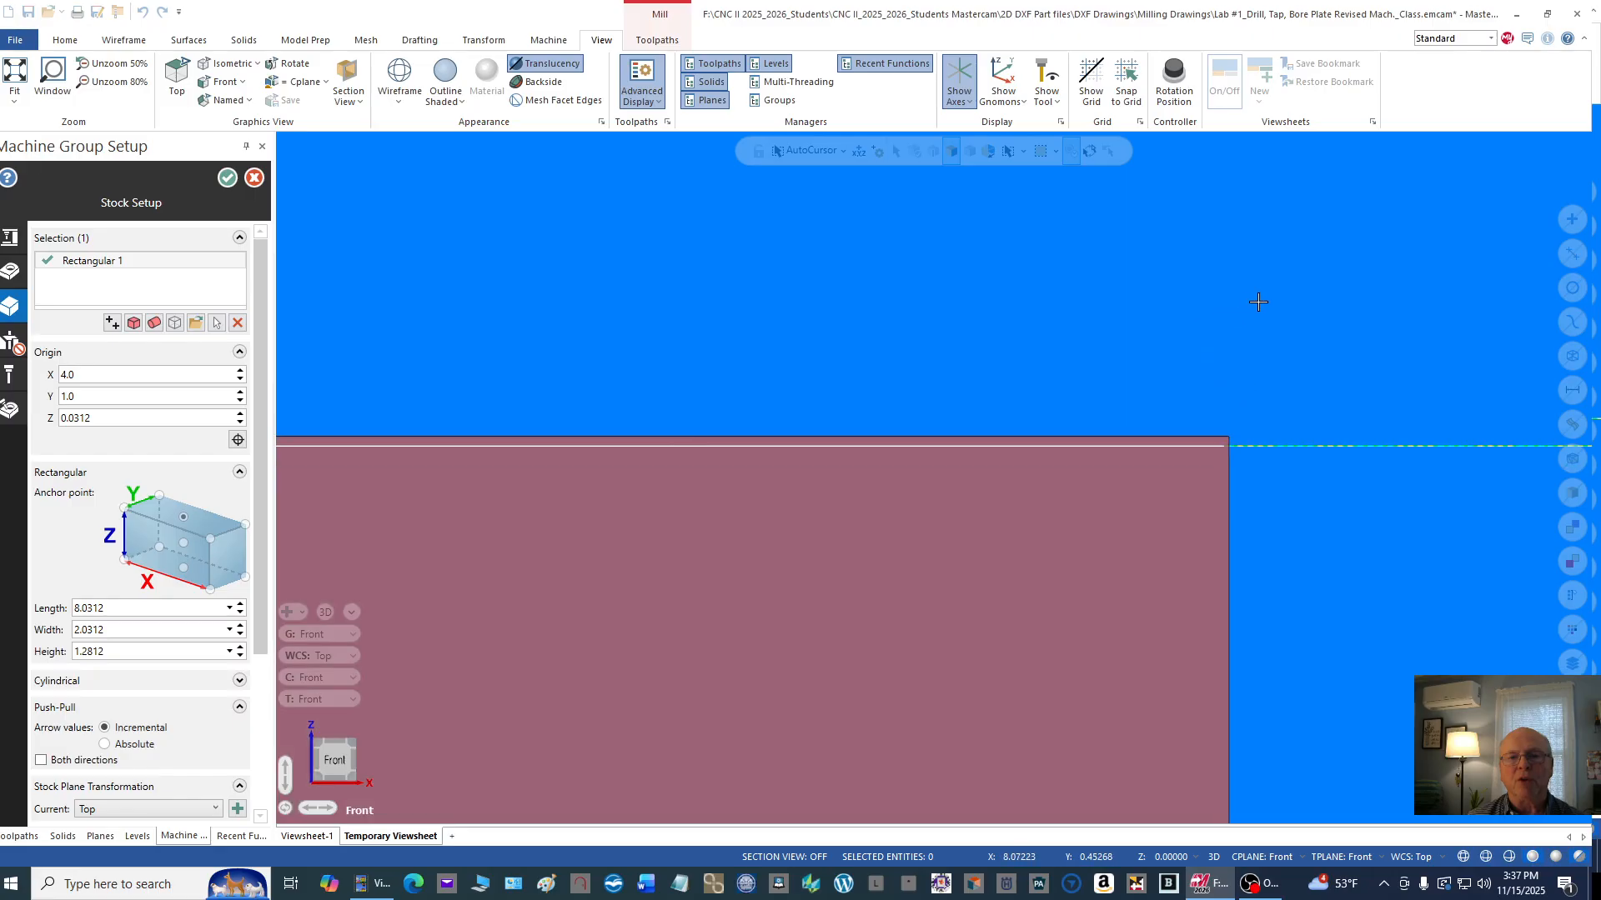
pyautogui.scroll(-3, 1258, 301)
pyautogui.scroll(-2, 1331, 414)
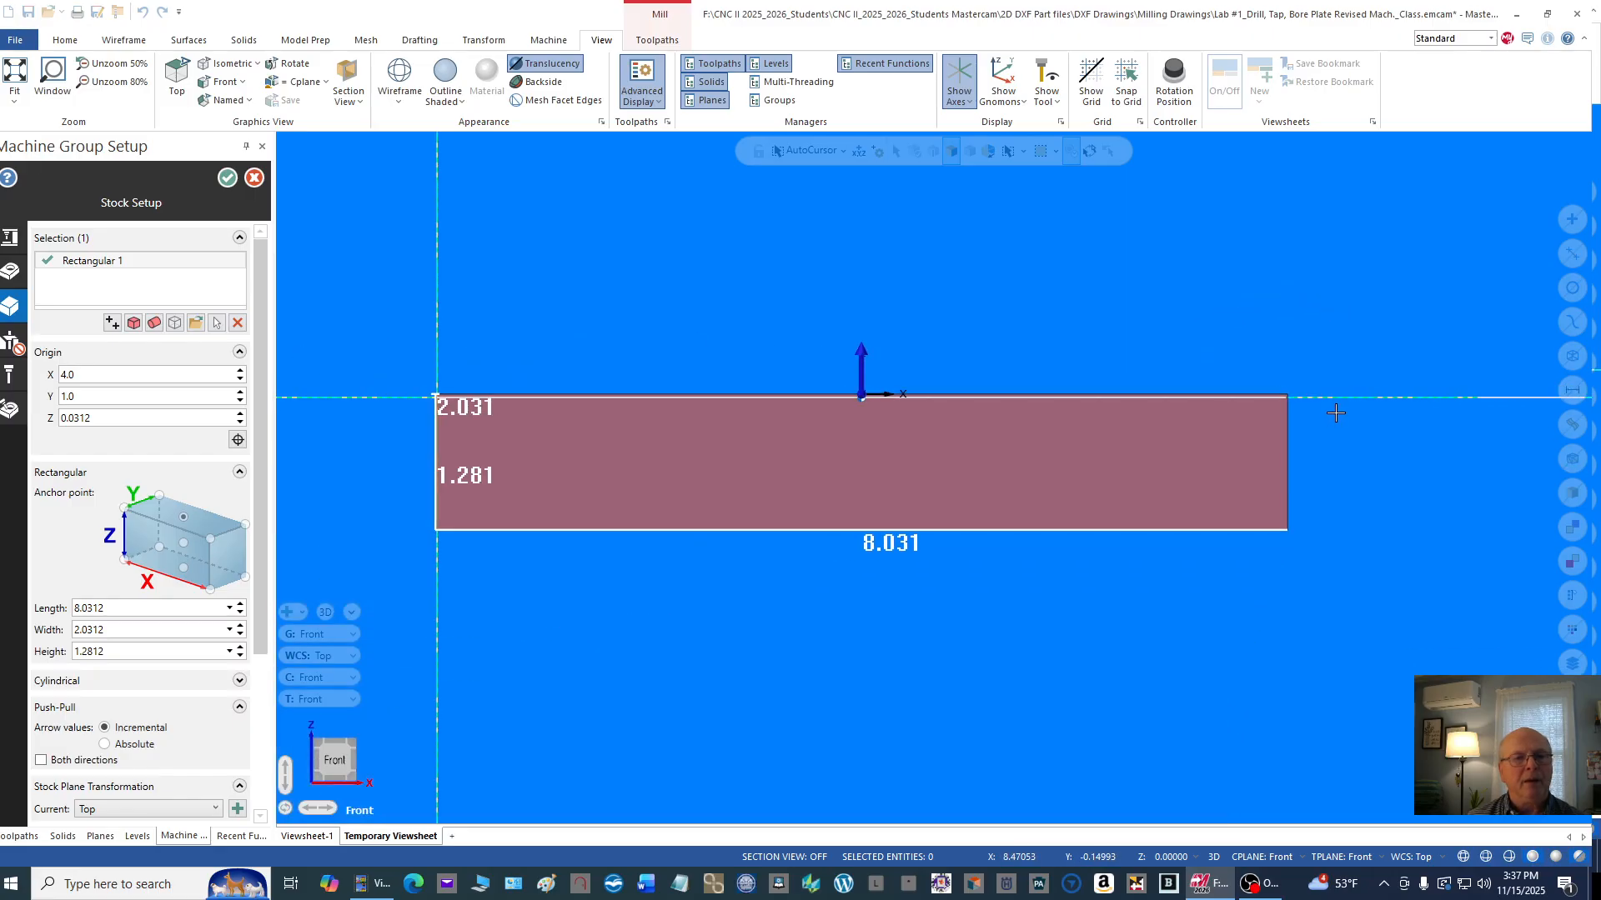
pyautogui.rightClick(1011, 263)
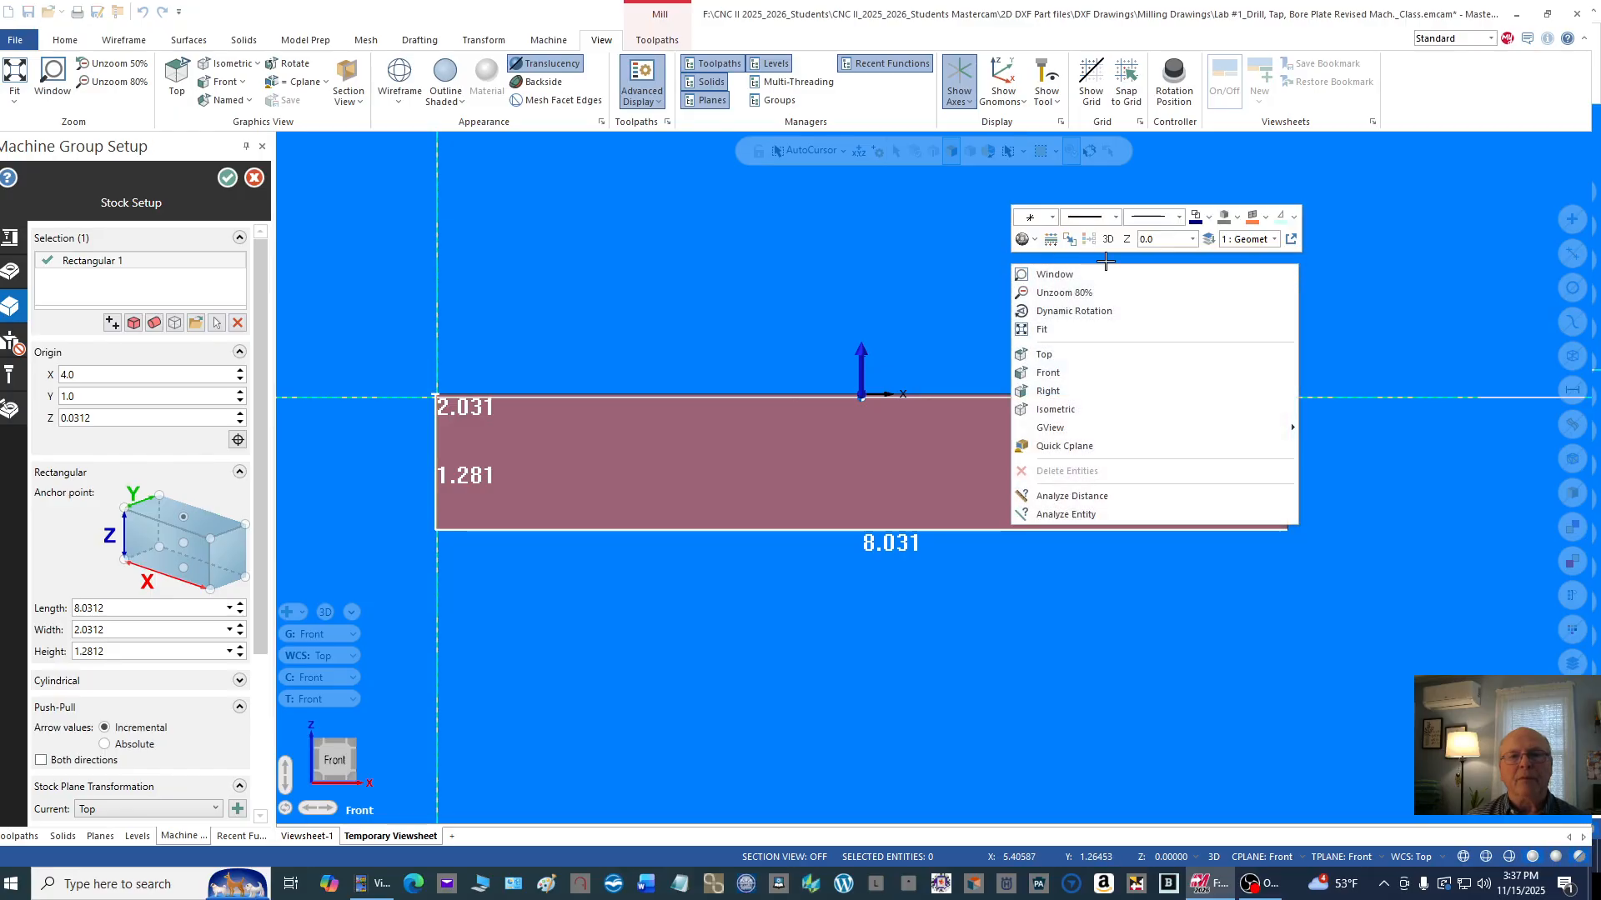
pyautogui.click(1097, 407)
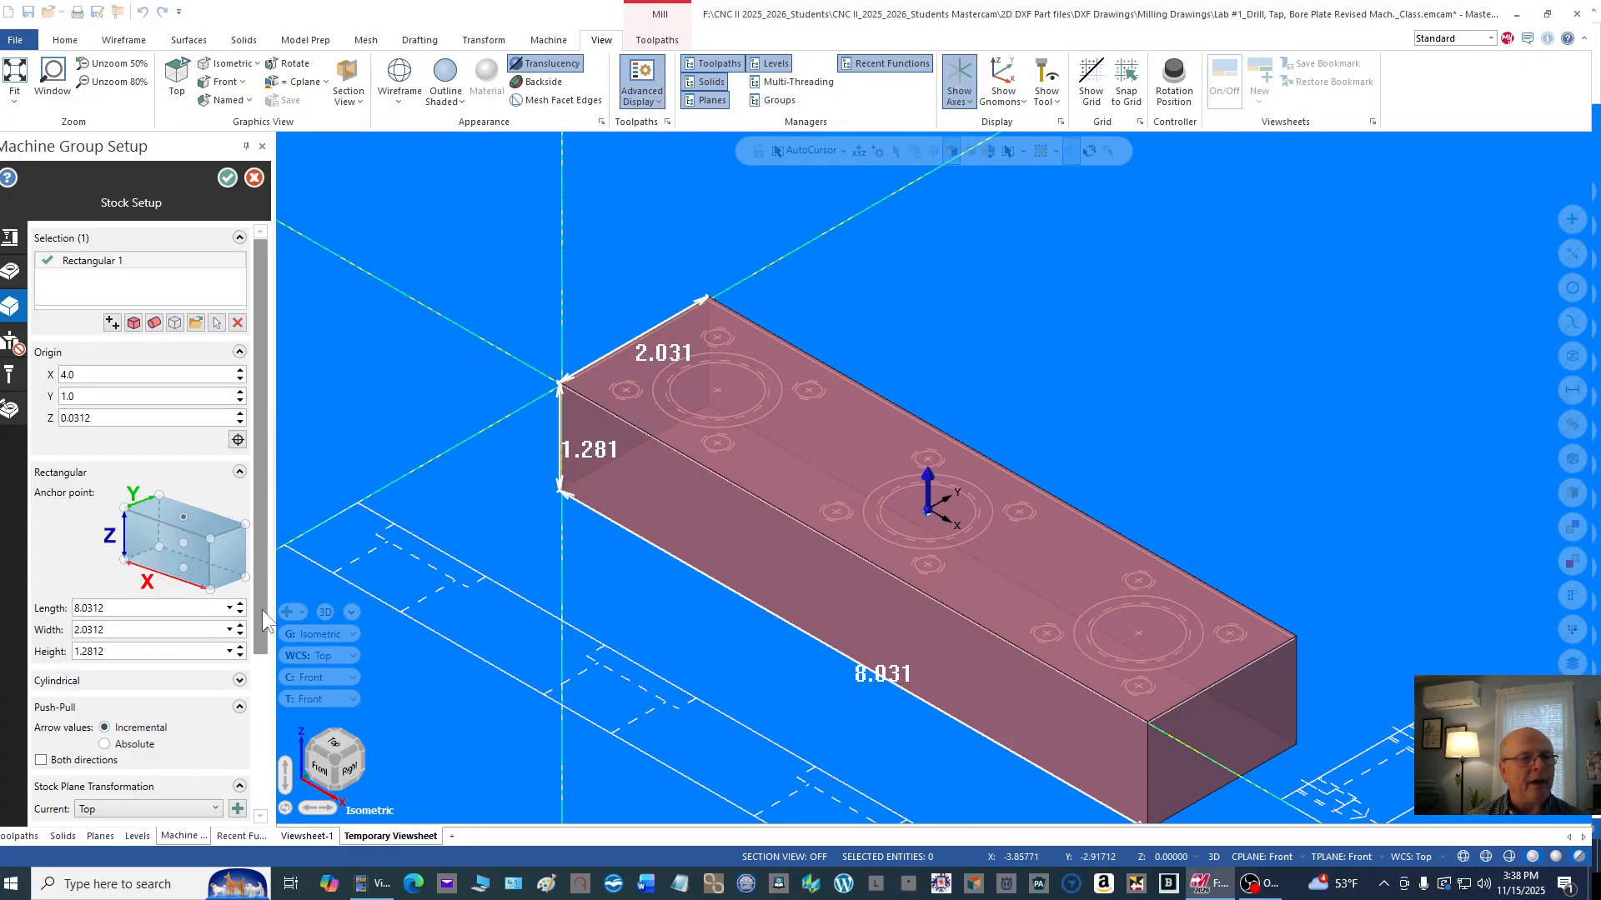
# Step: Review the remaining stock settings and accept the machine group setup
pyautogui.moveTo(262, 608); pyautogui.dragTo(239, 774)
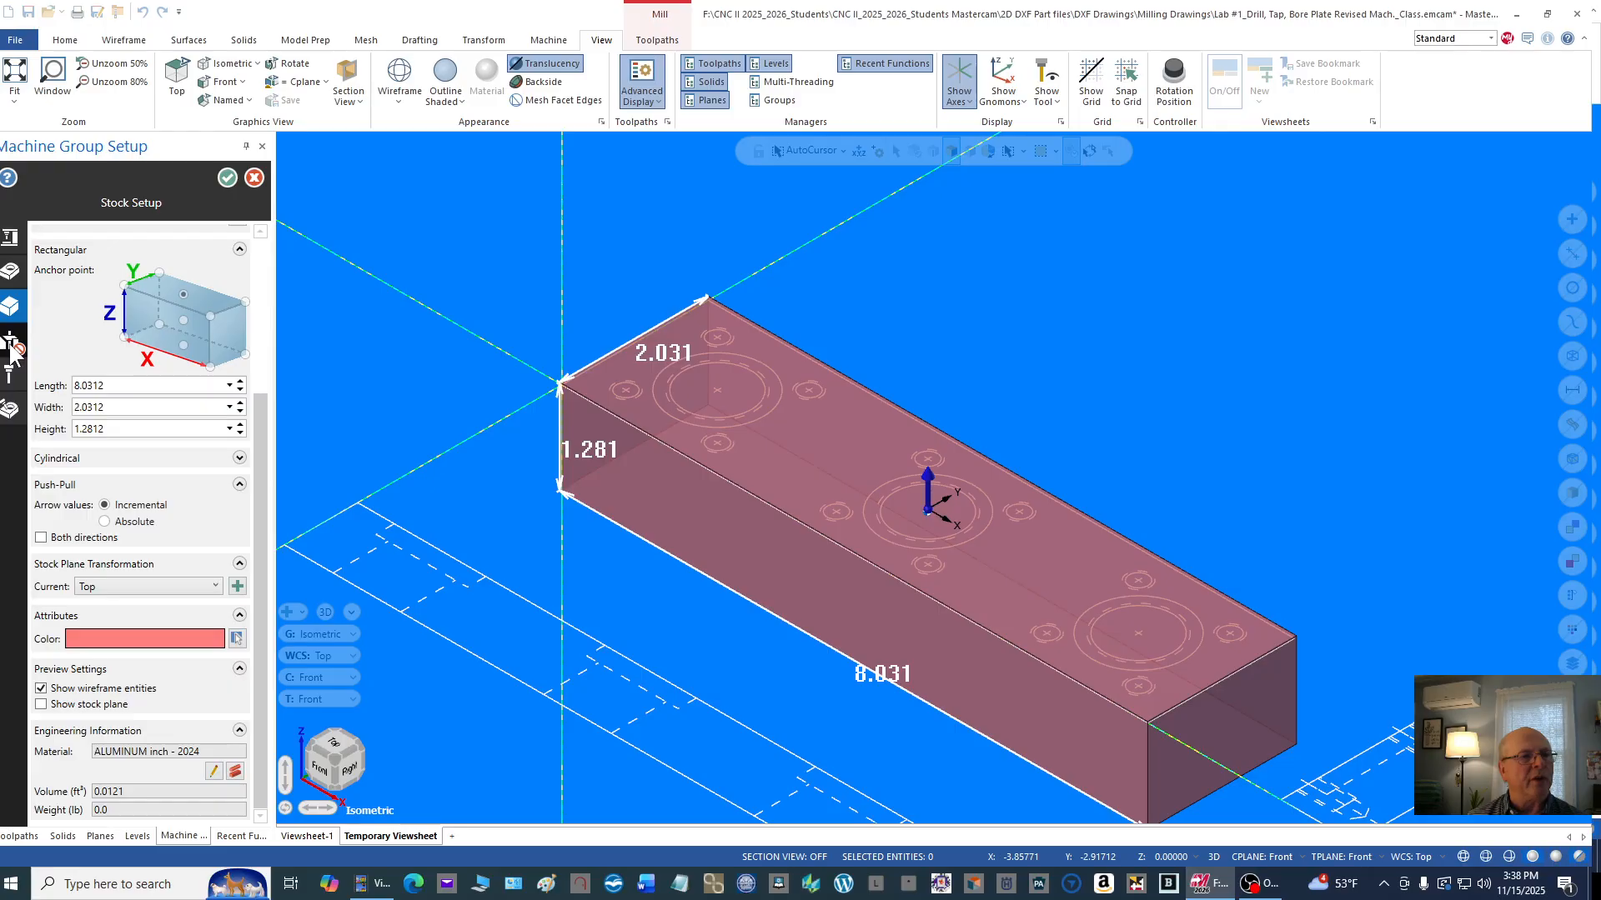
pyautogui.moveTo(12, 375)
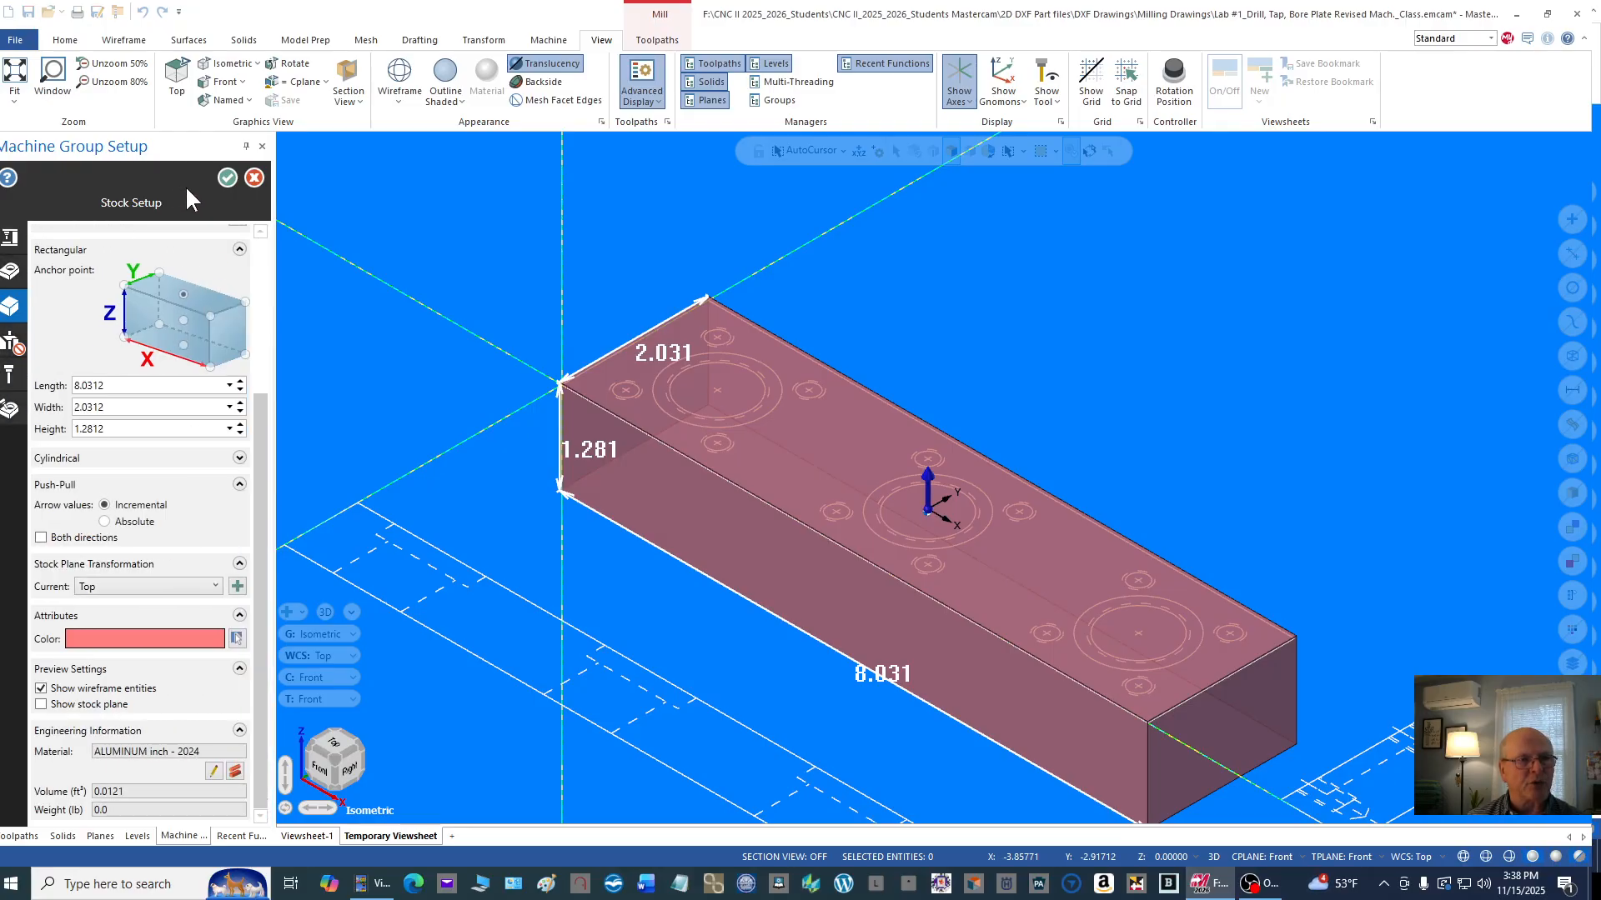
pyautogui.click(222, 179)
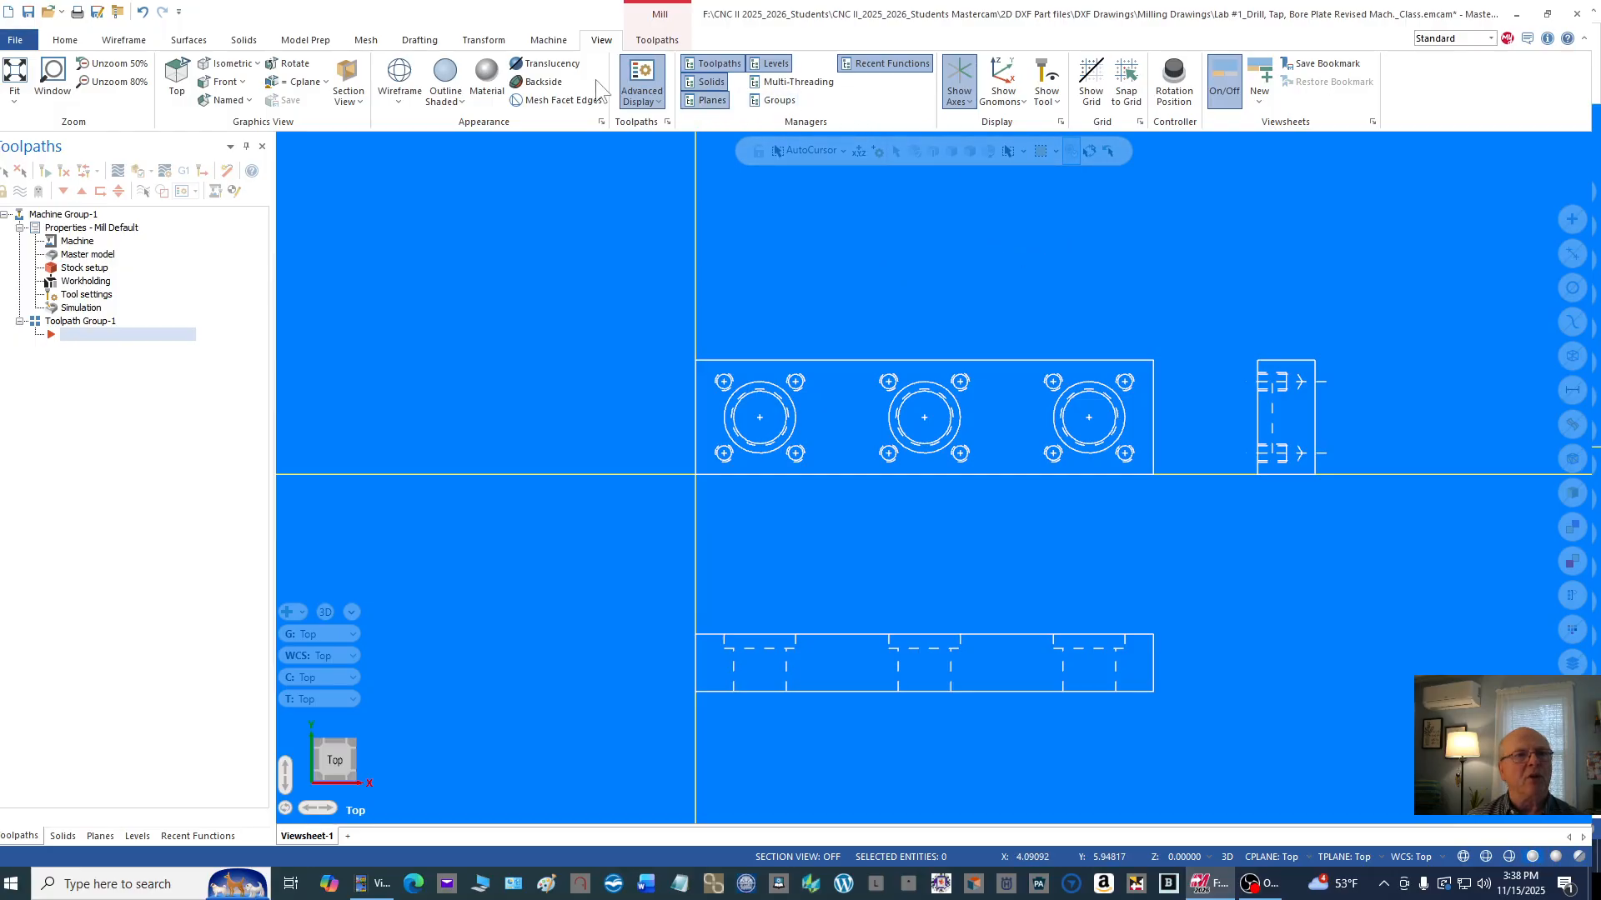
# Step: Turn on stock display and stock shading for the plate and show it in isometric view
pyautogui.click(58, 45)
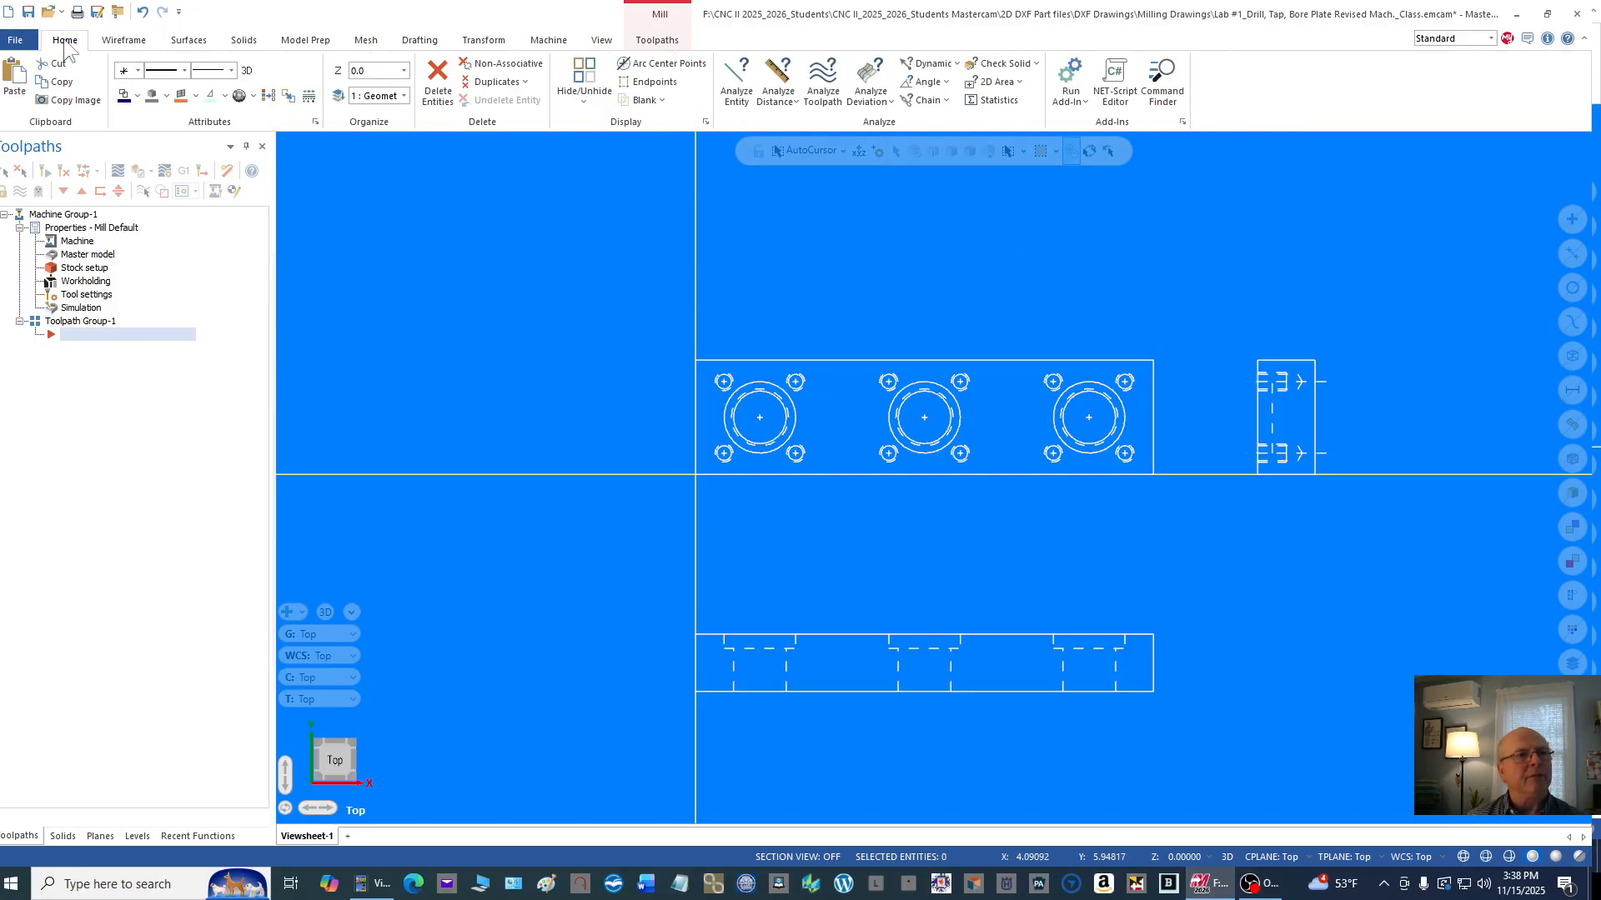
pyautogui.click(118, 45)
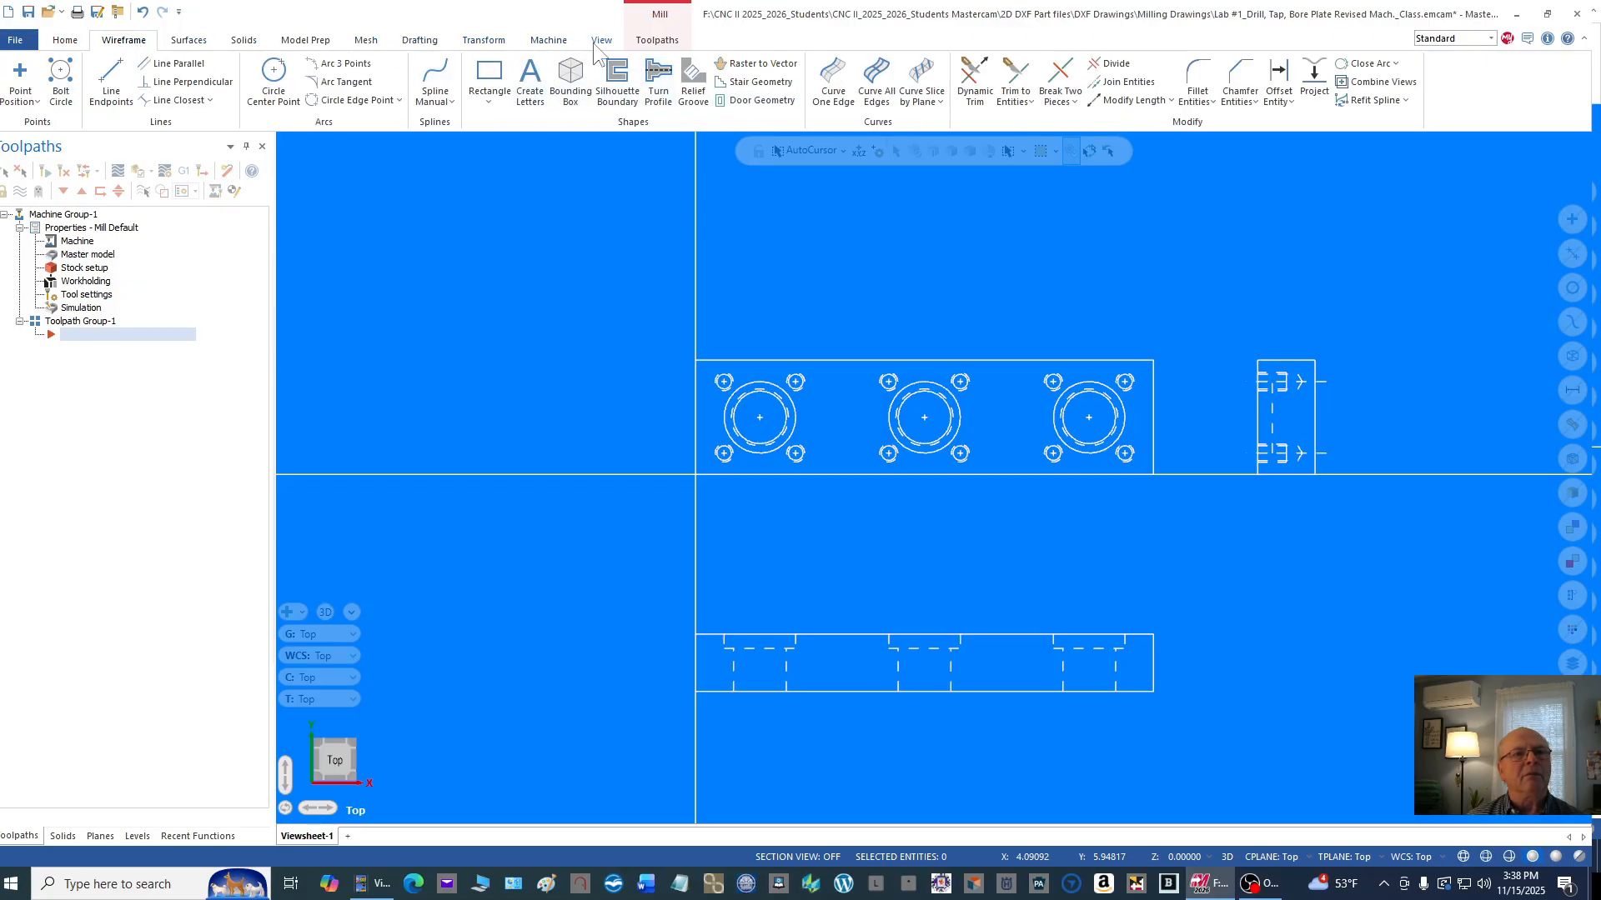
pyautogui.click(650, 44)
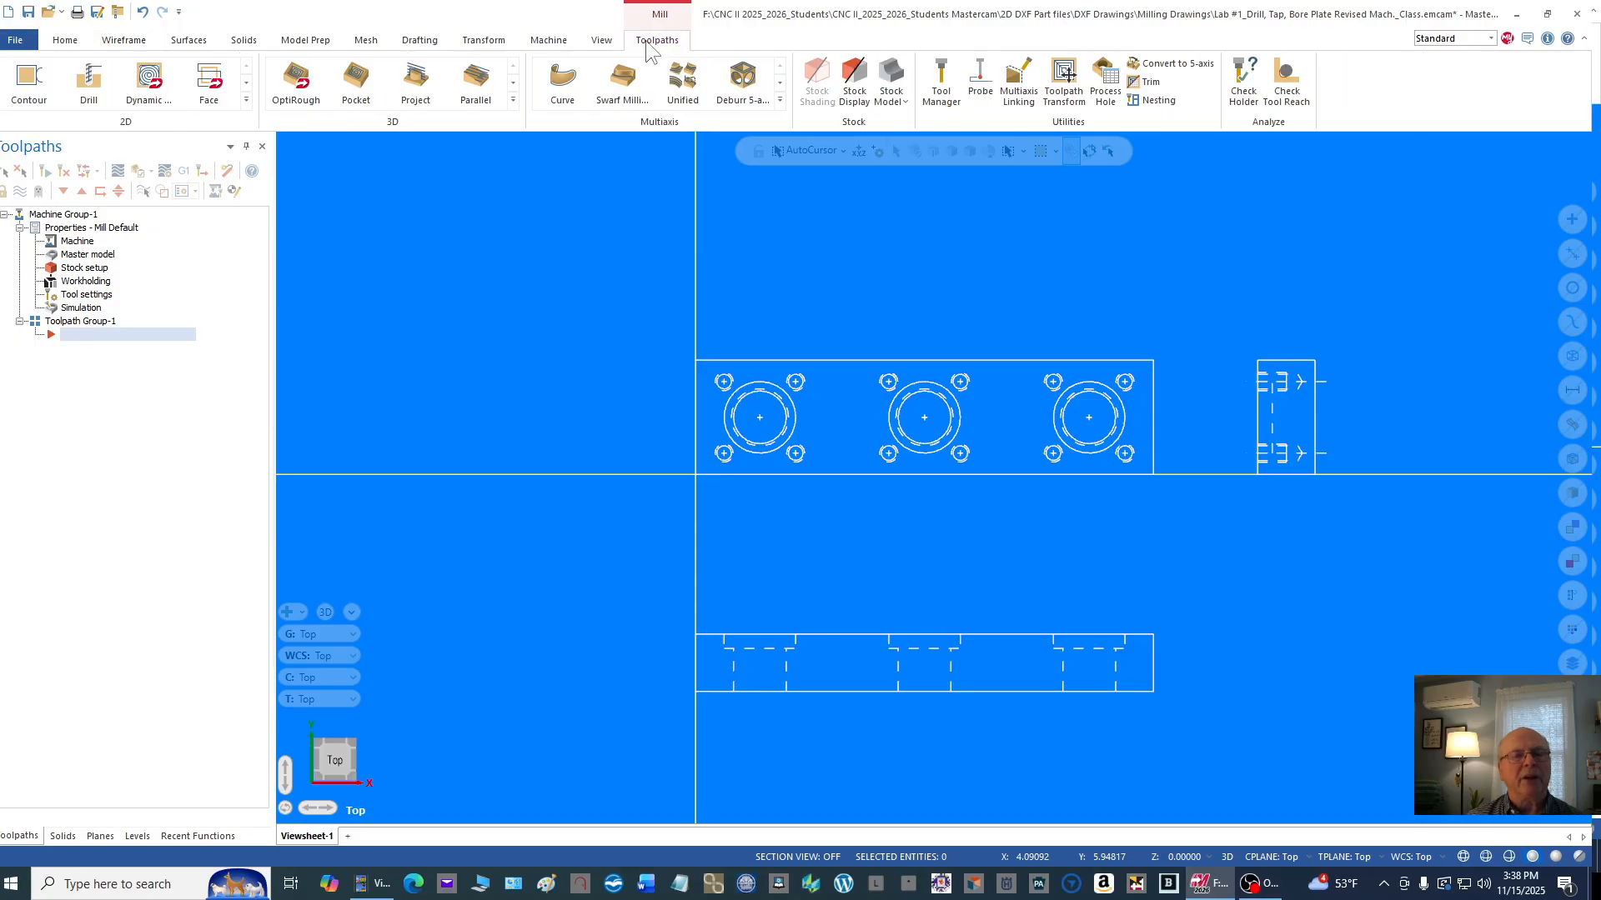
pyautogui.click(858, 106)
pyautogui.click(817, 83)
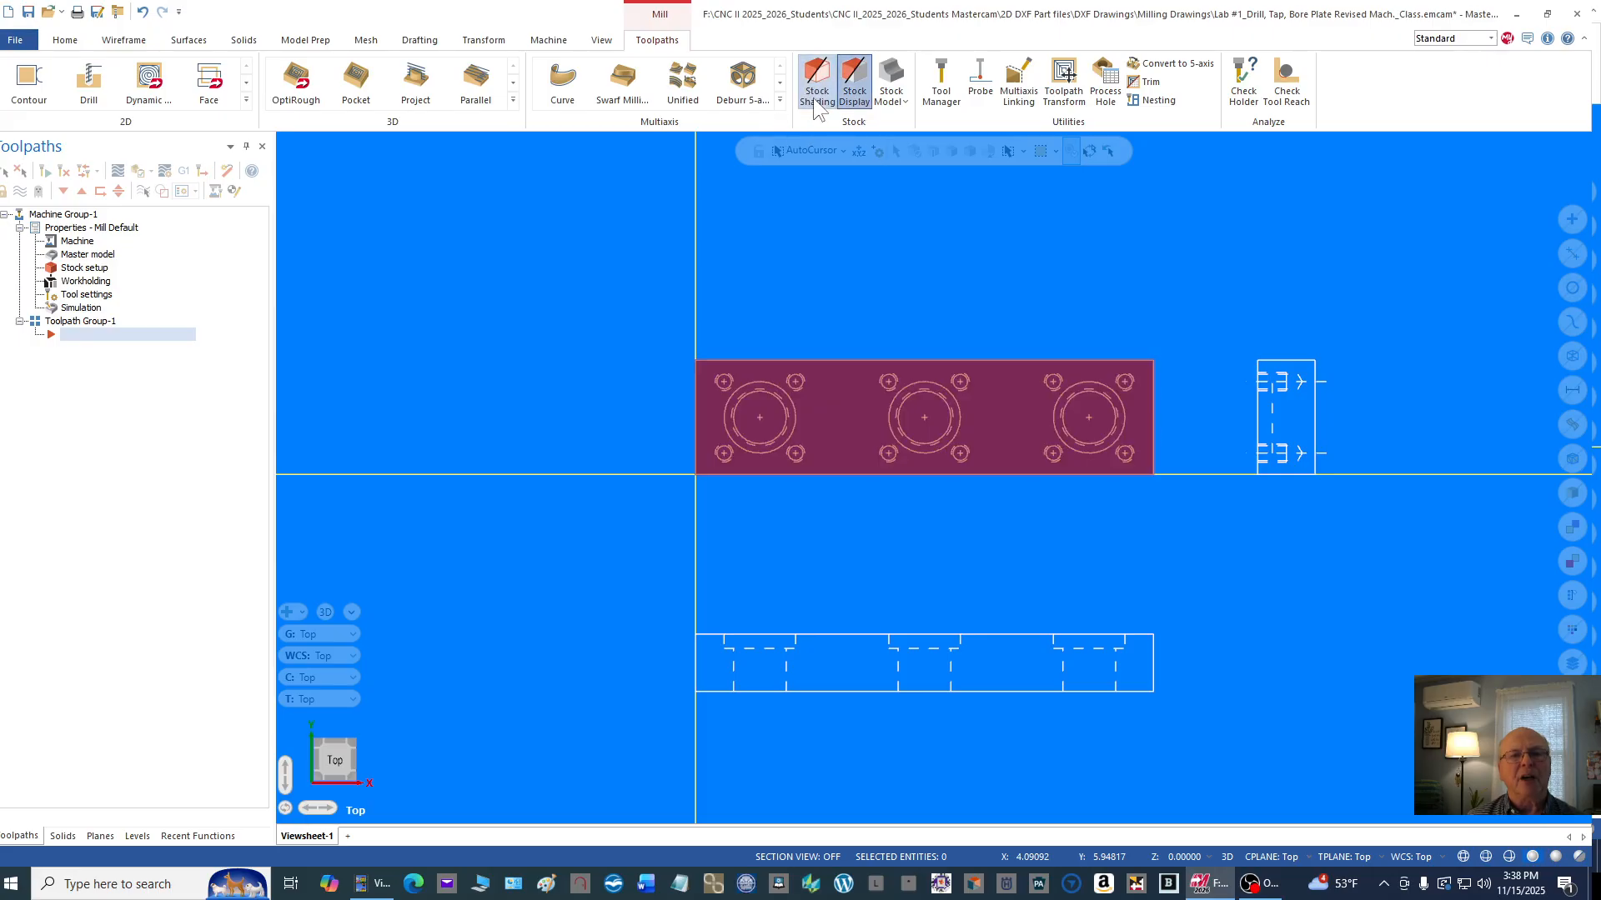
pyautogui.rightClick(919, 262)
pyautogui.click(1010, 402)
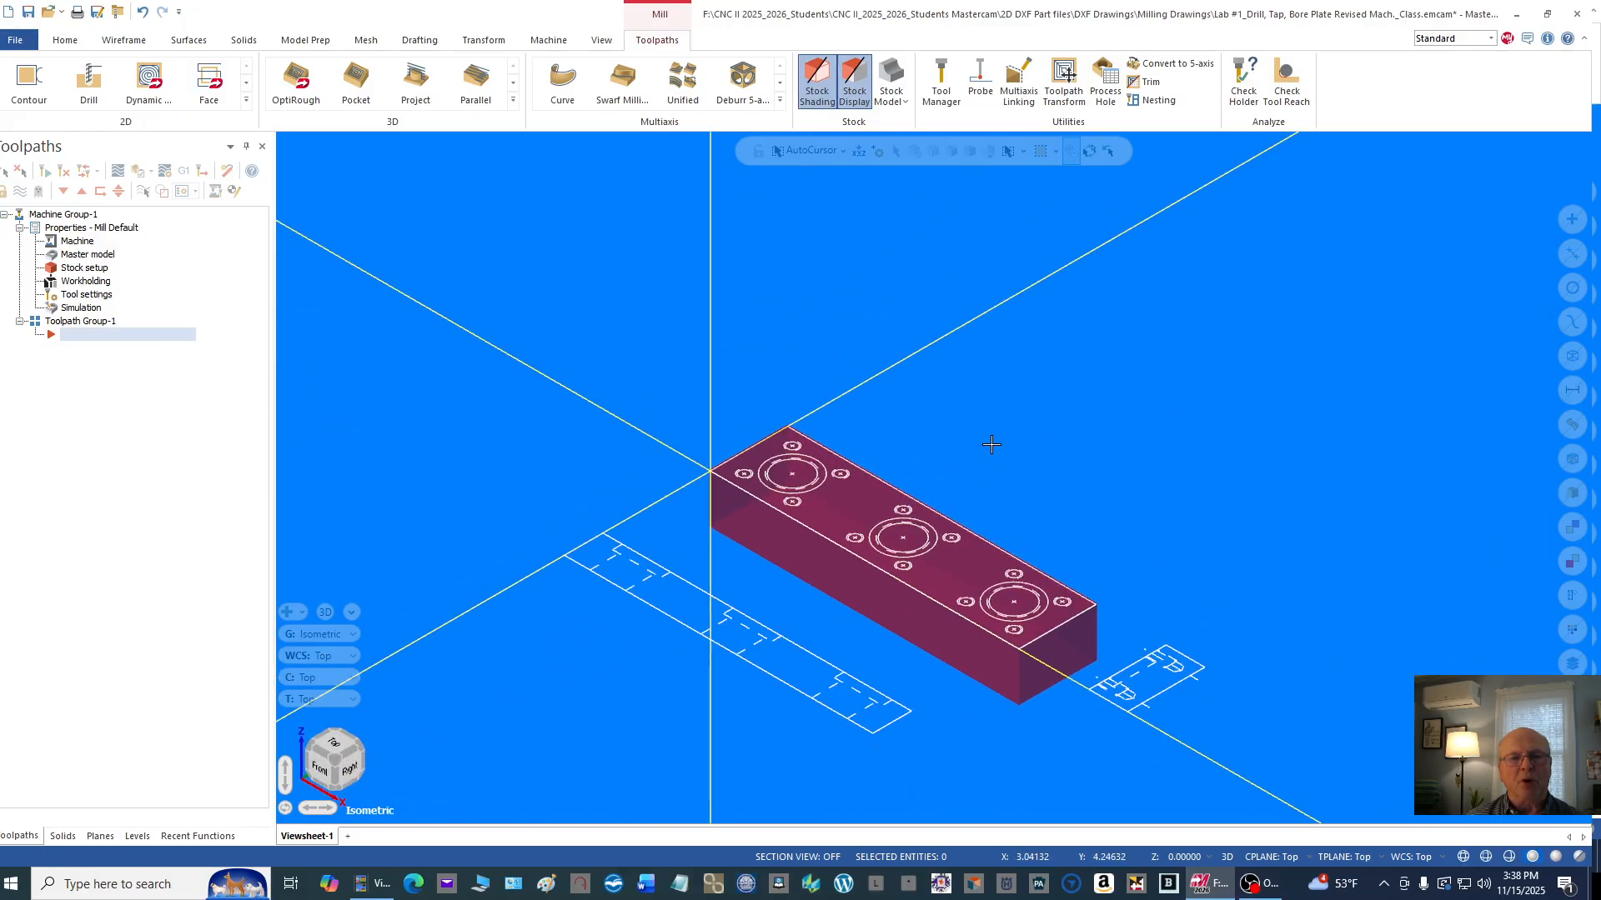
pyautogui.scroll(2, 941, 800)
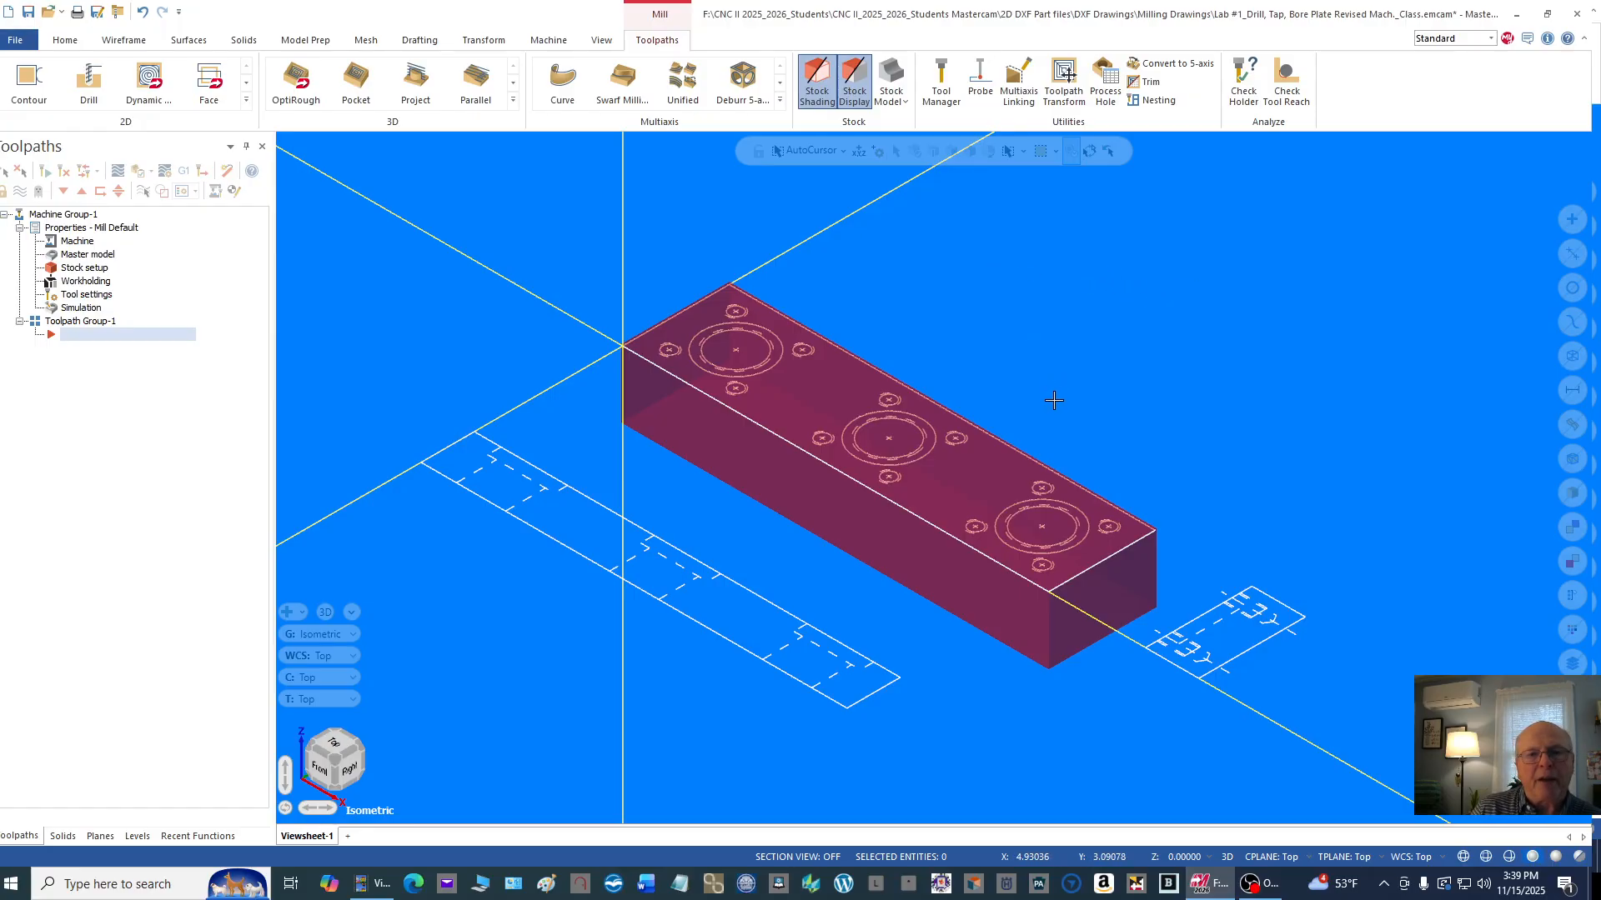
pyautogui.scroll(3, 1054, 400)
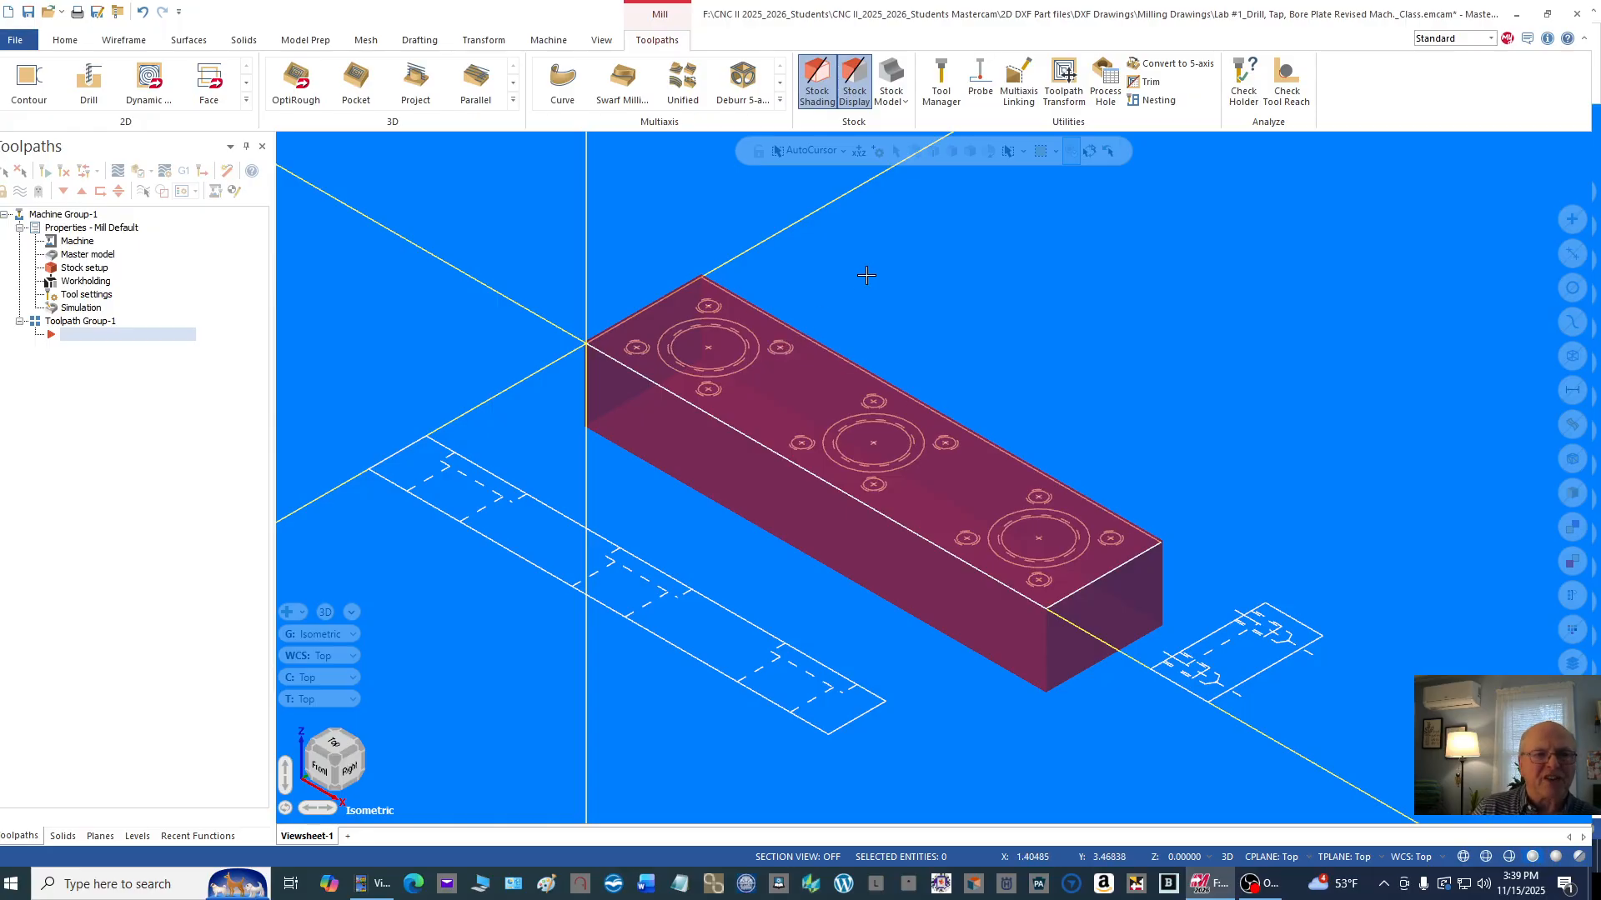
# Step: Filter the Mill_Inch tool library to face mills only and add the 2" face mill to Machine Group-1
pyautogui.click(942, 92)
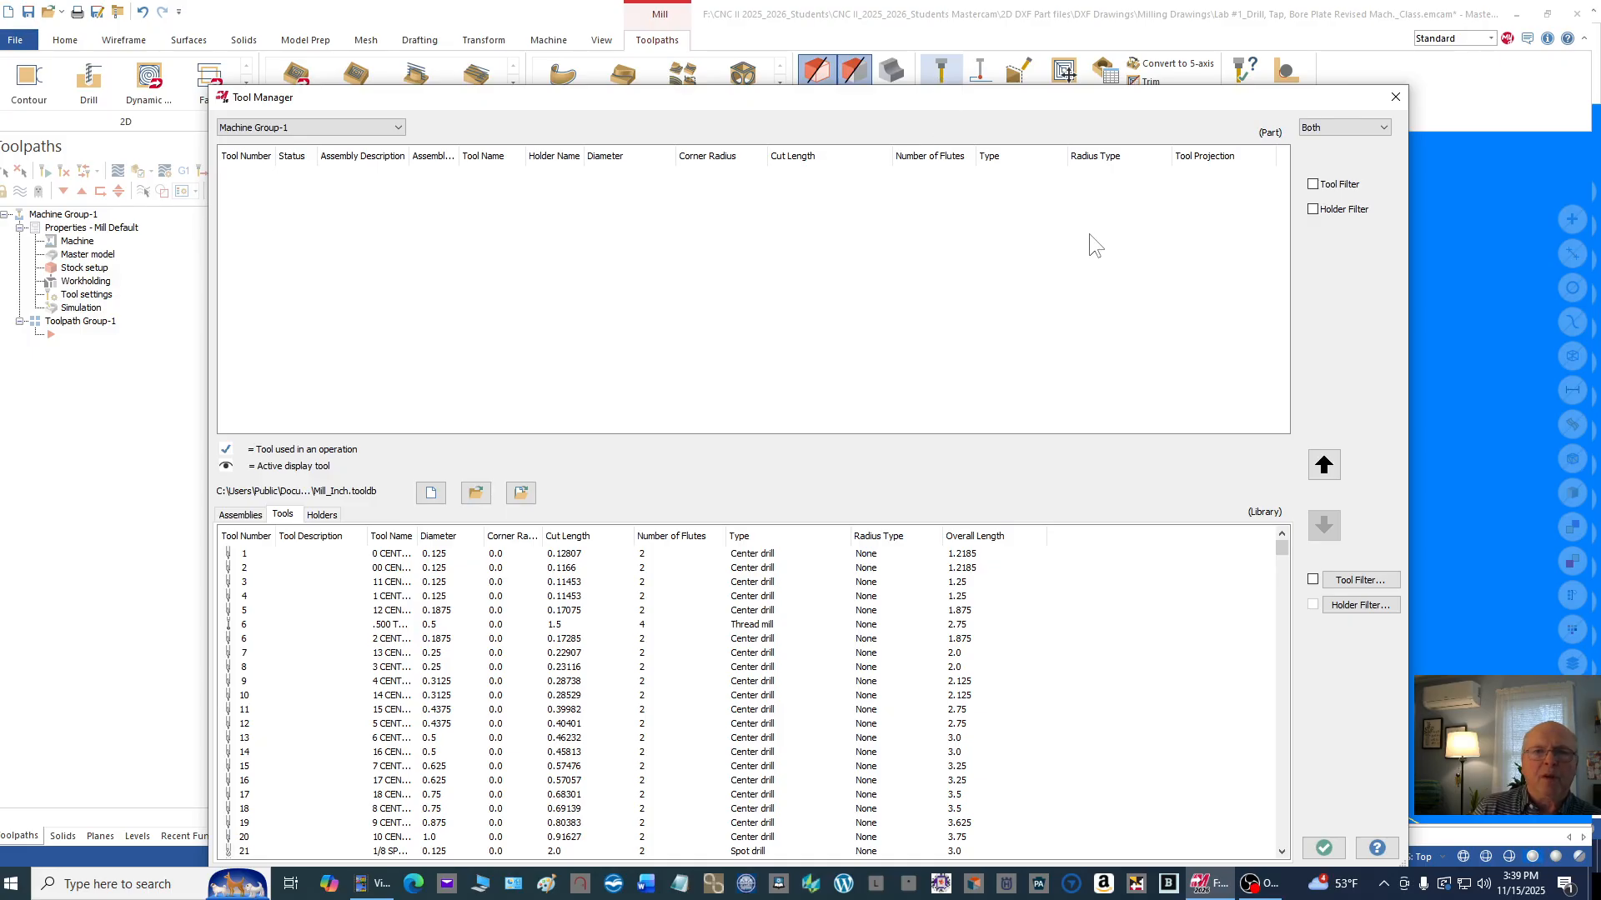
pyautogui.click(1334, 581)
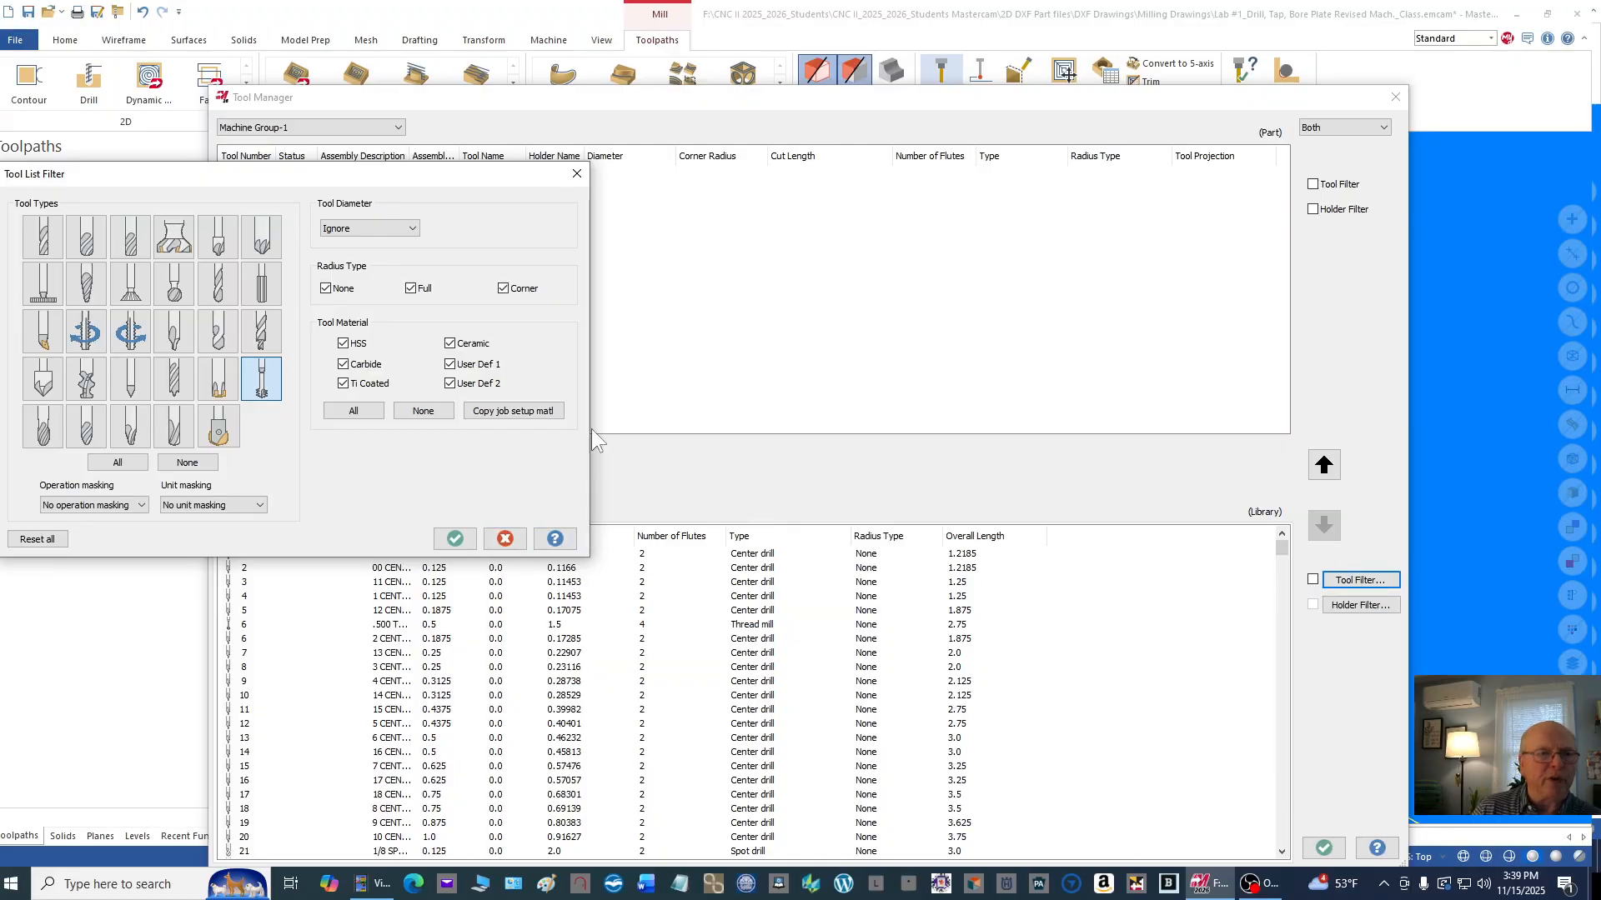
pyautogui.click(186, 464)
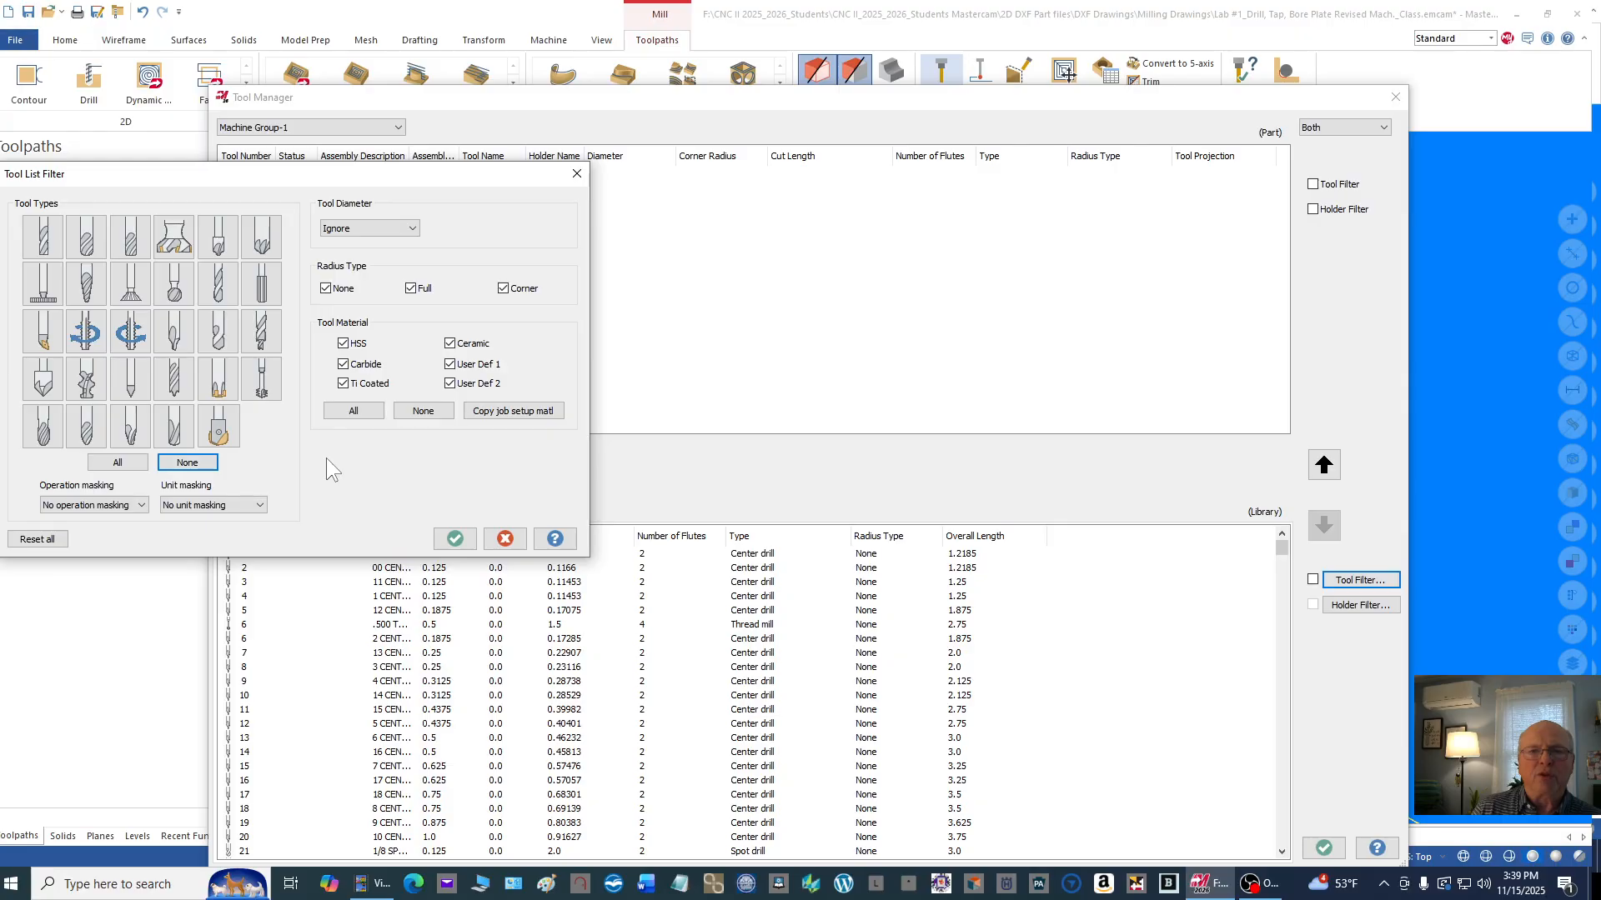
pyautogui.click(174, 242)
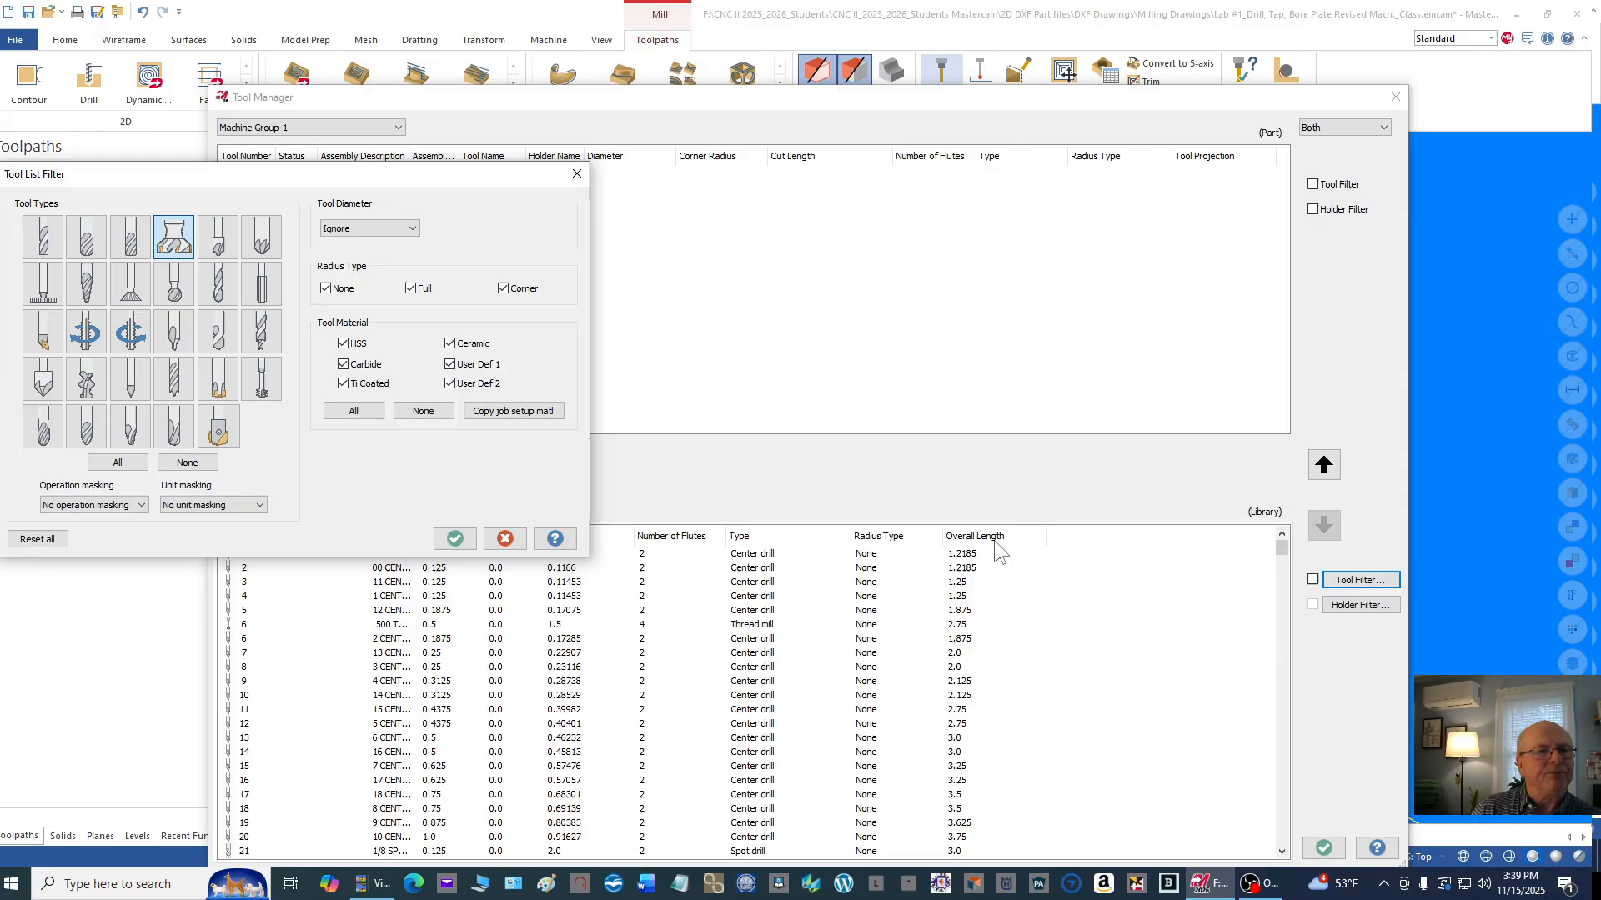
pyautogui.click(455, 538)
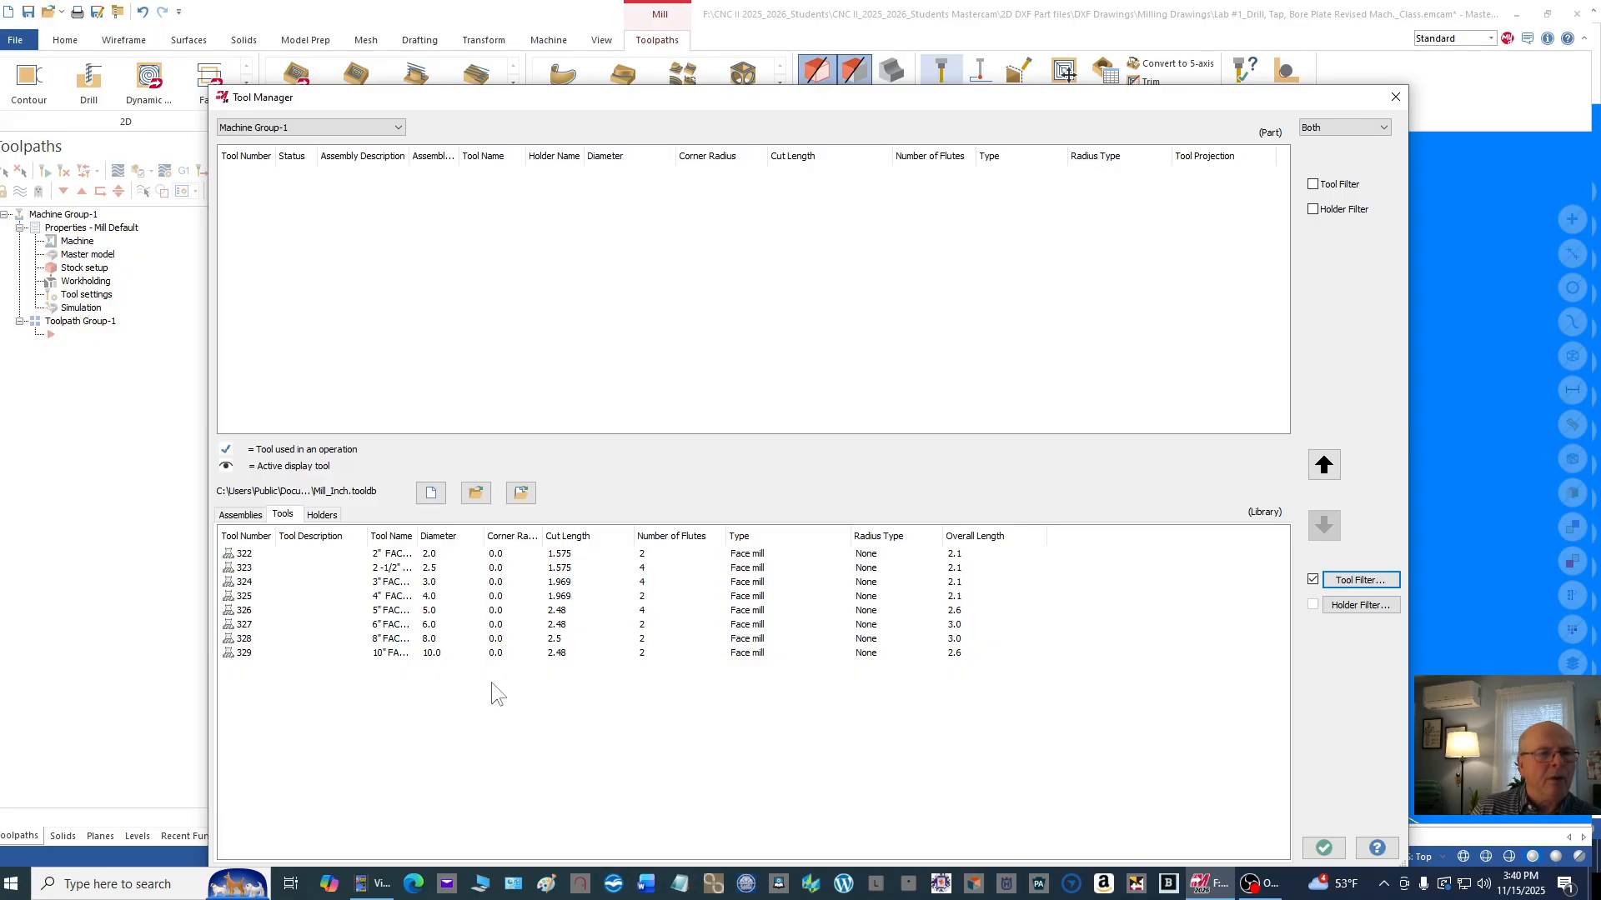
pyautogui.click(402, 556)
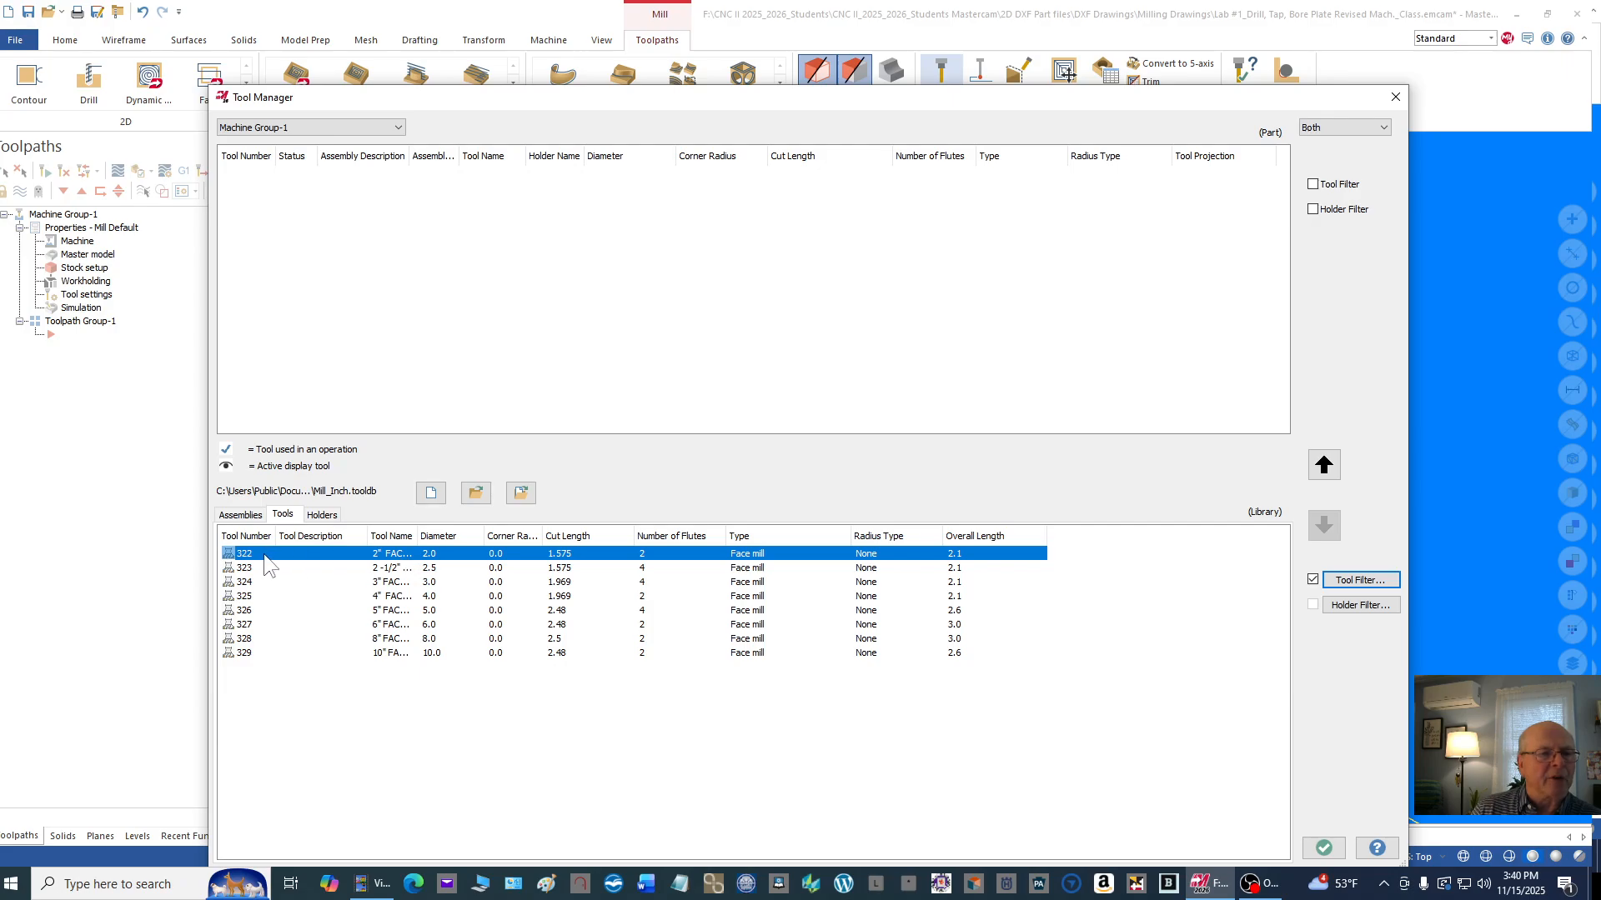
pyautogui.moveTo(265, 558); pyautogui.dragTo(267, 169)
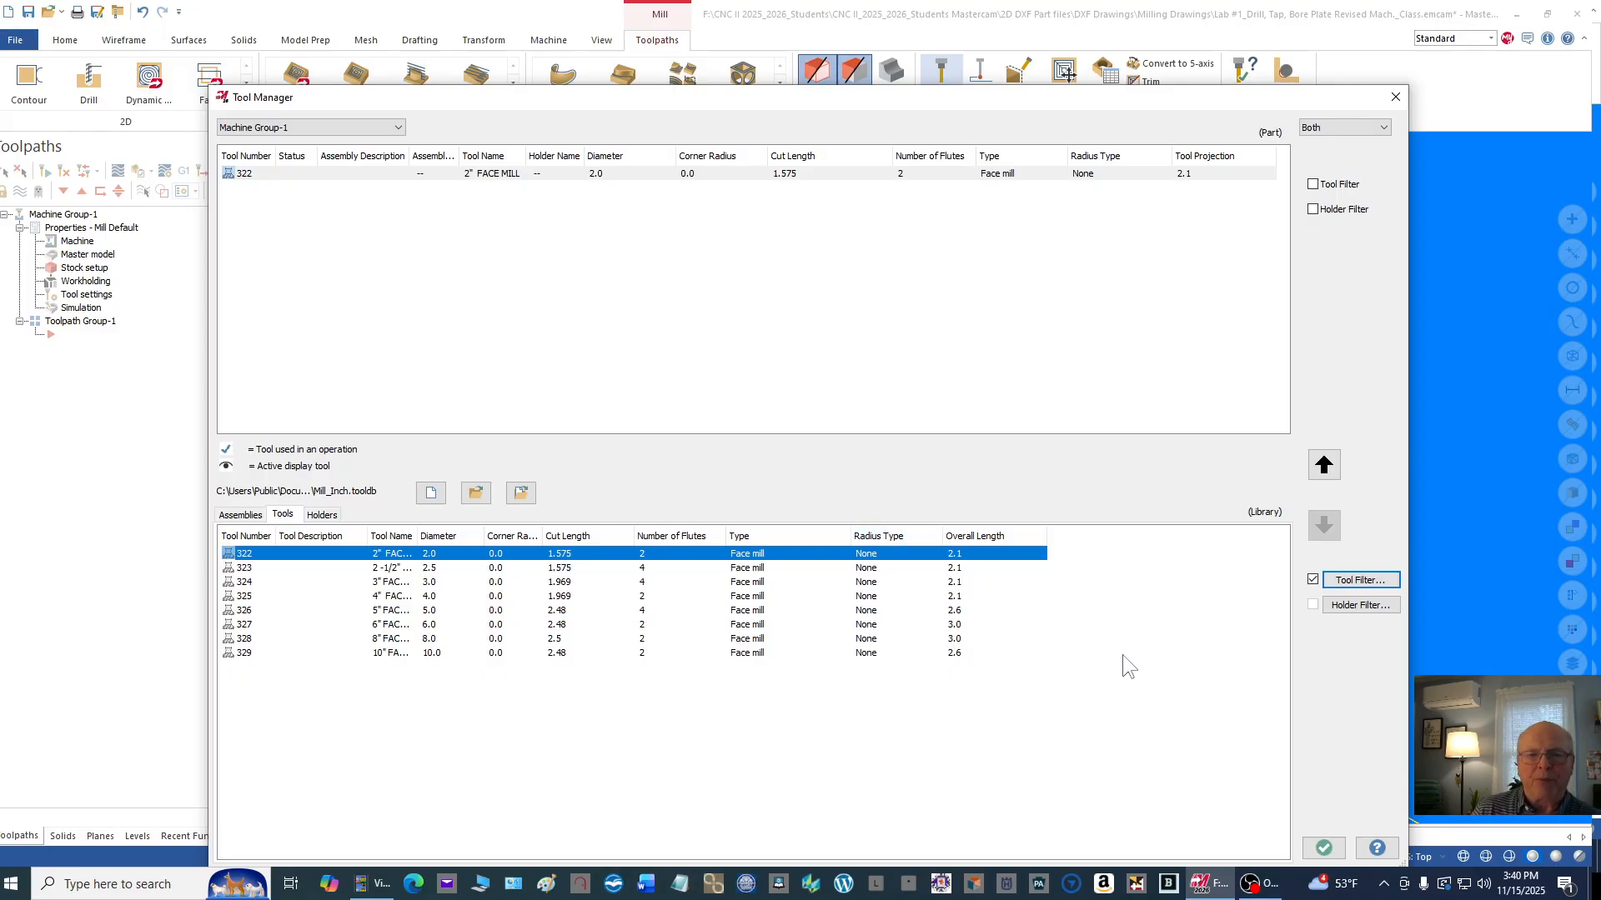
# Step: Filter the tool library to center drills only and add the No. 3 center drill with 0.25 diameter to Machine Group-1
pyautogui.click(1351, 578)
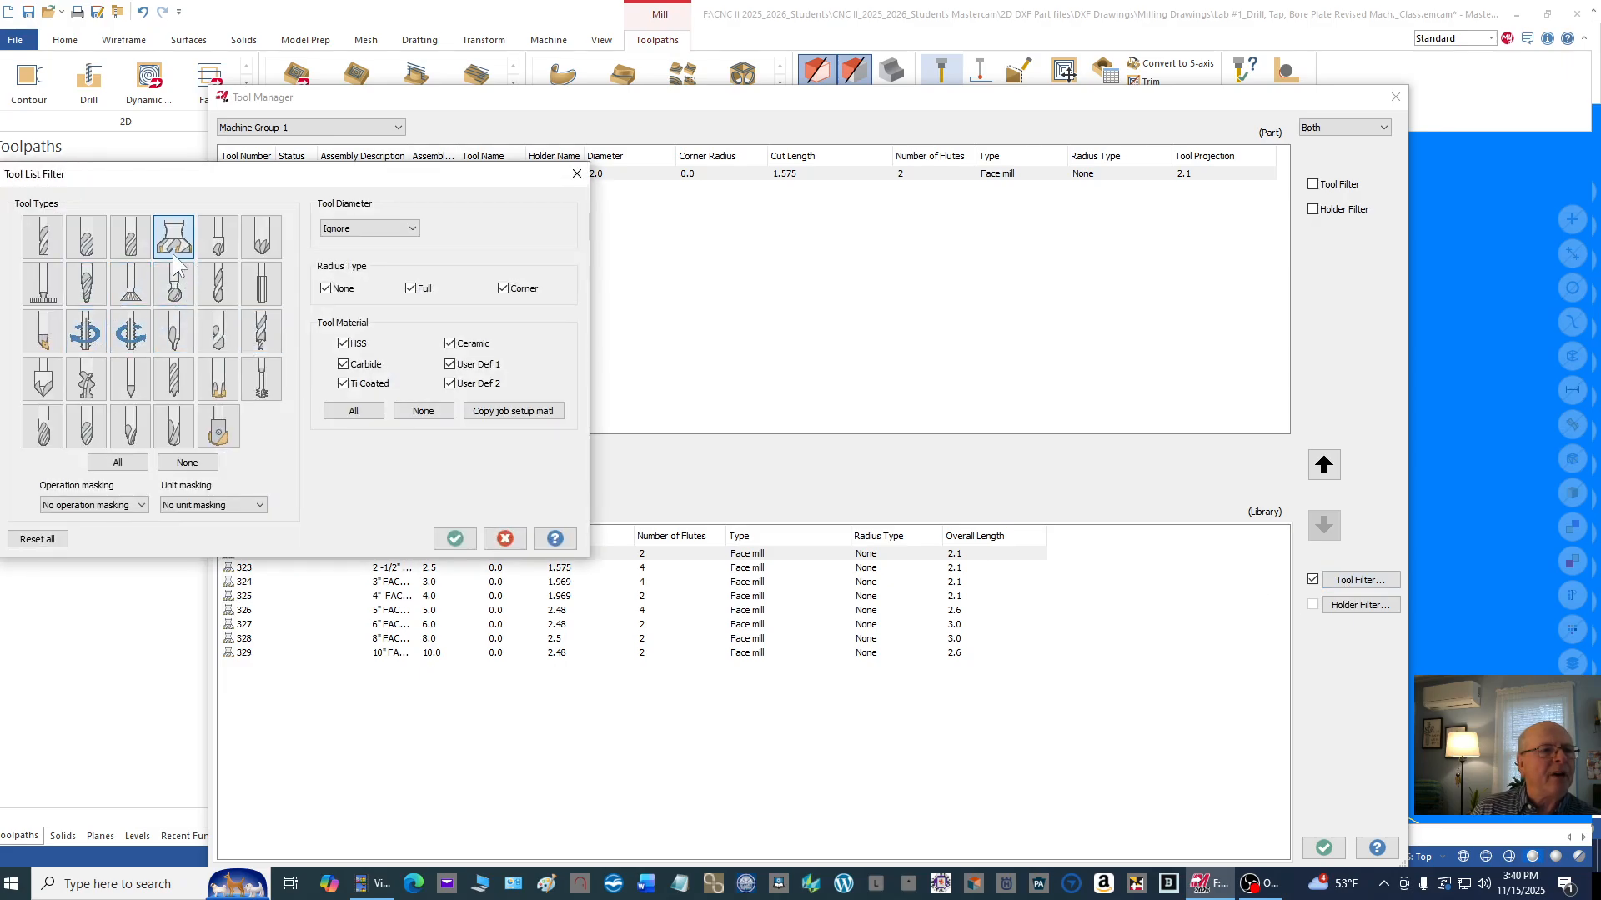
pyautogui.click(174, 461)
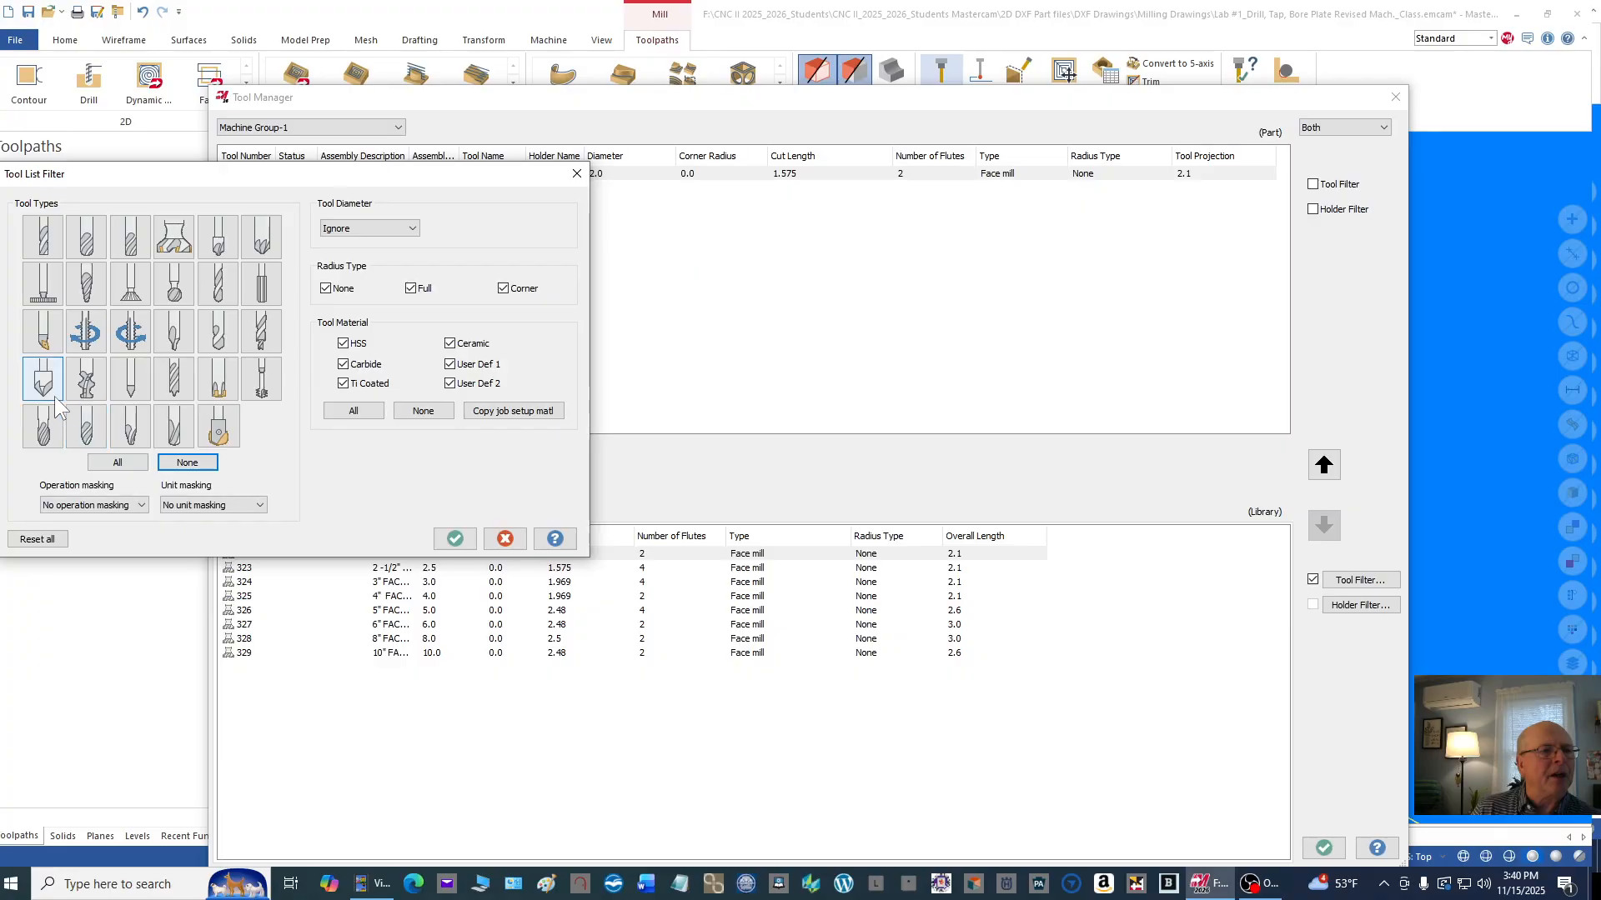
pyautogui.click(175, 332)
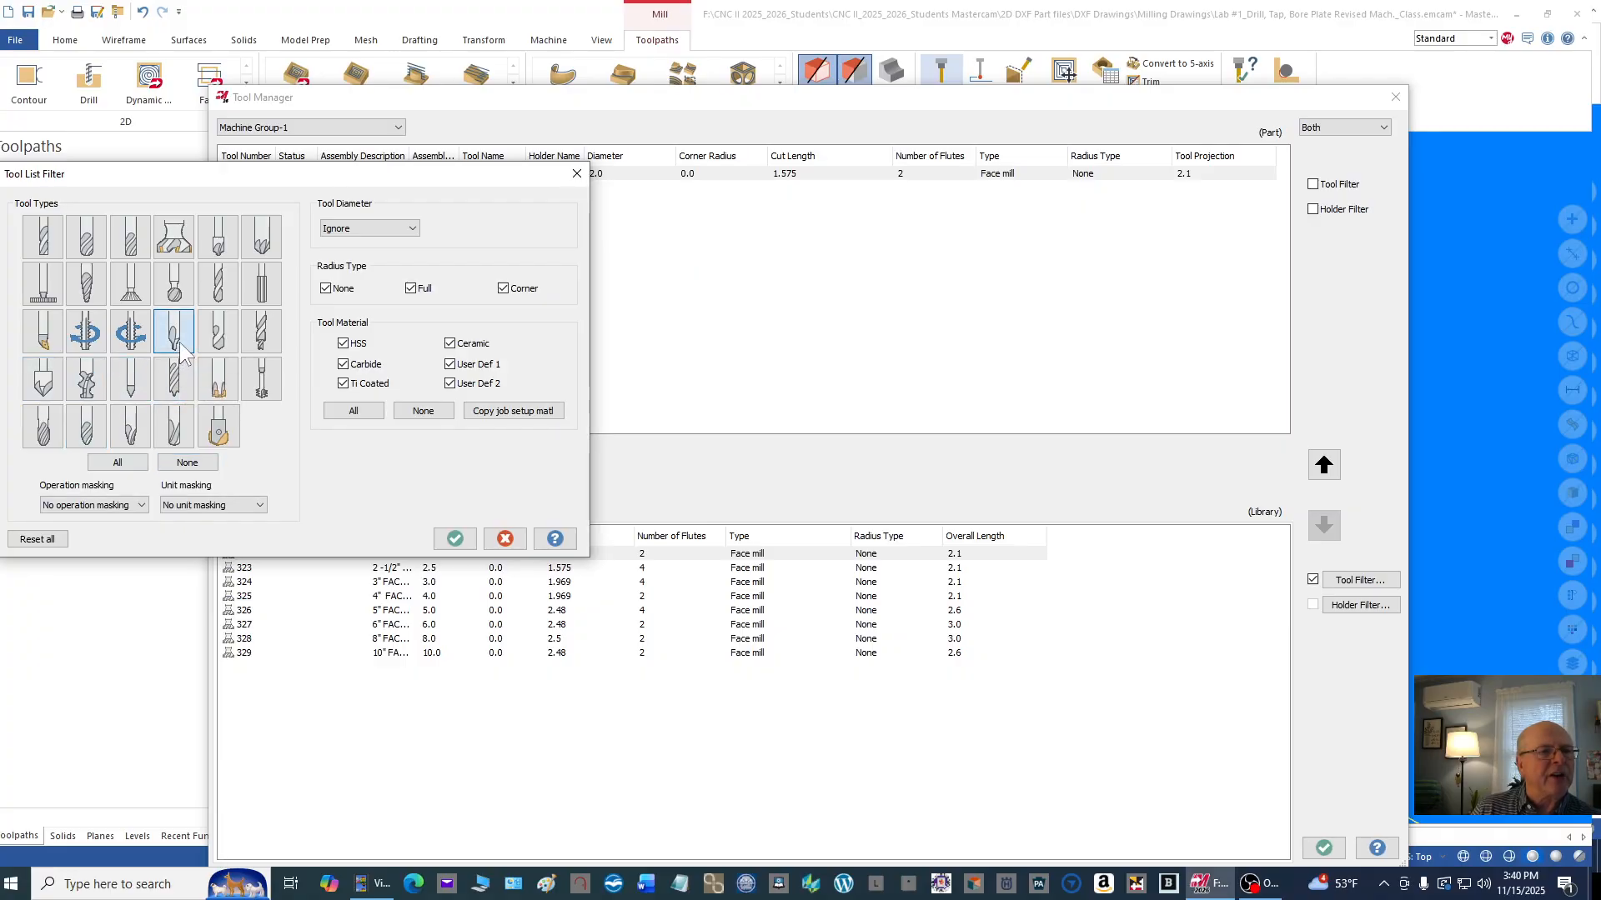
pyautogui.click(453, 538)
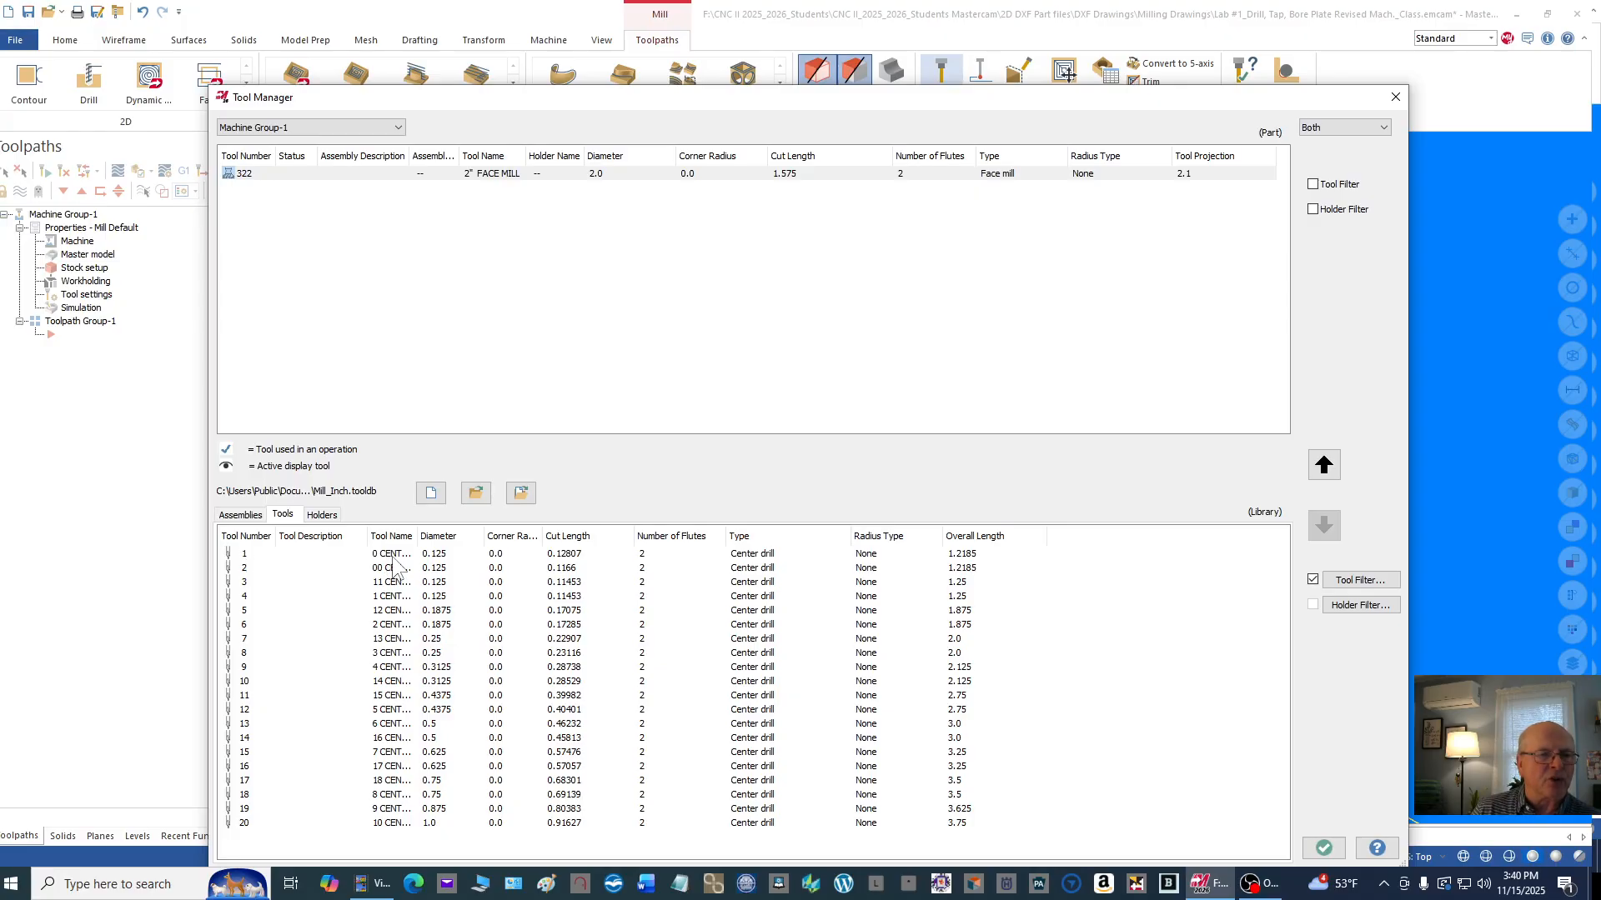
pyautogui.click(390, 656)
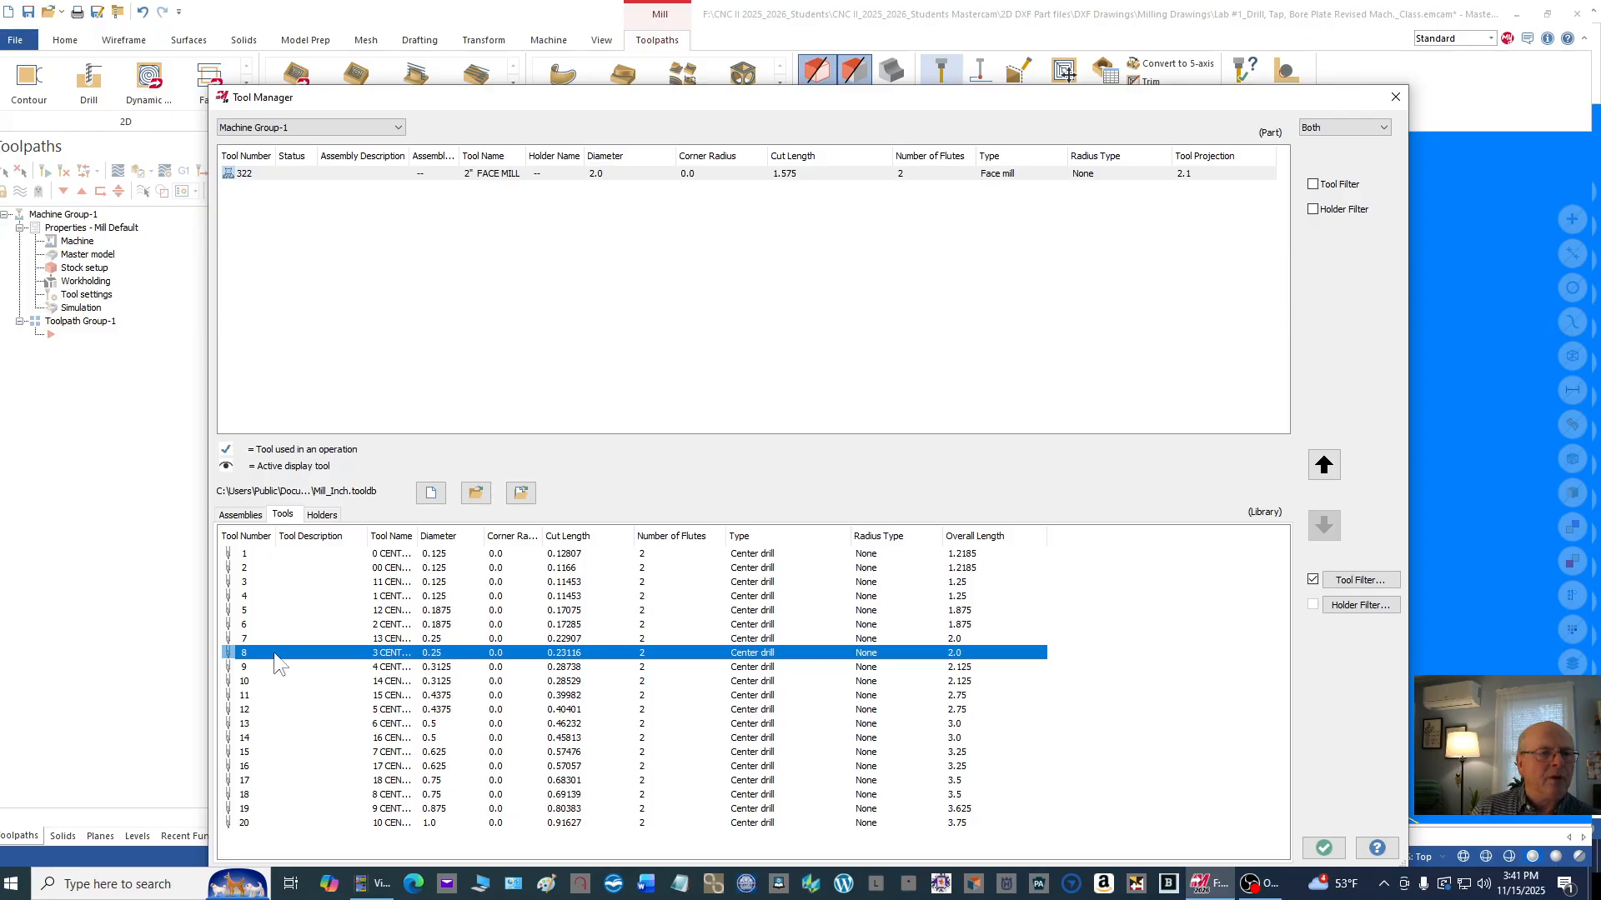
pyautogui.moveTo(276, 654); pyautogui.dragTo(278, 194)
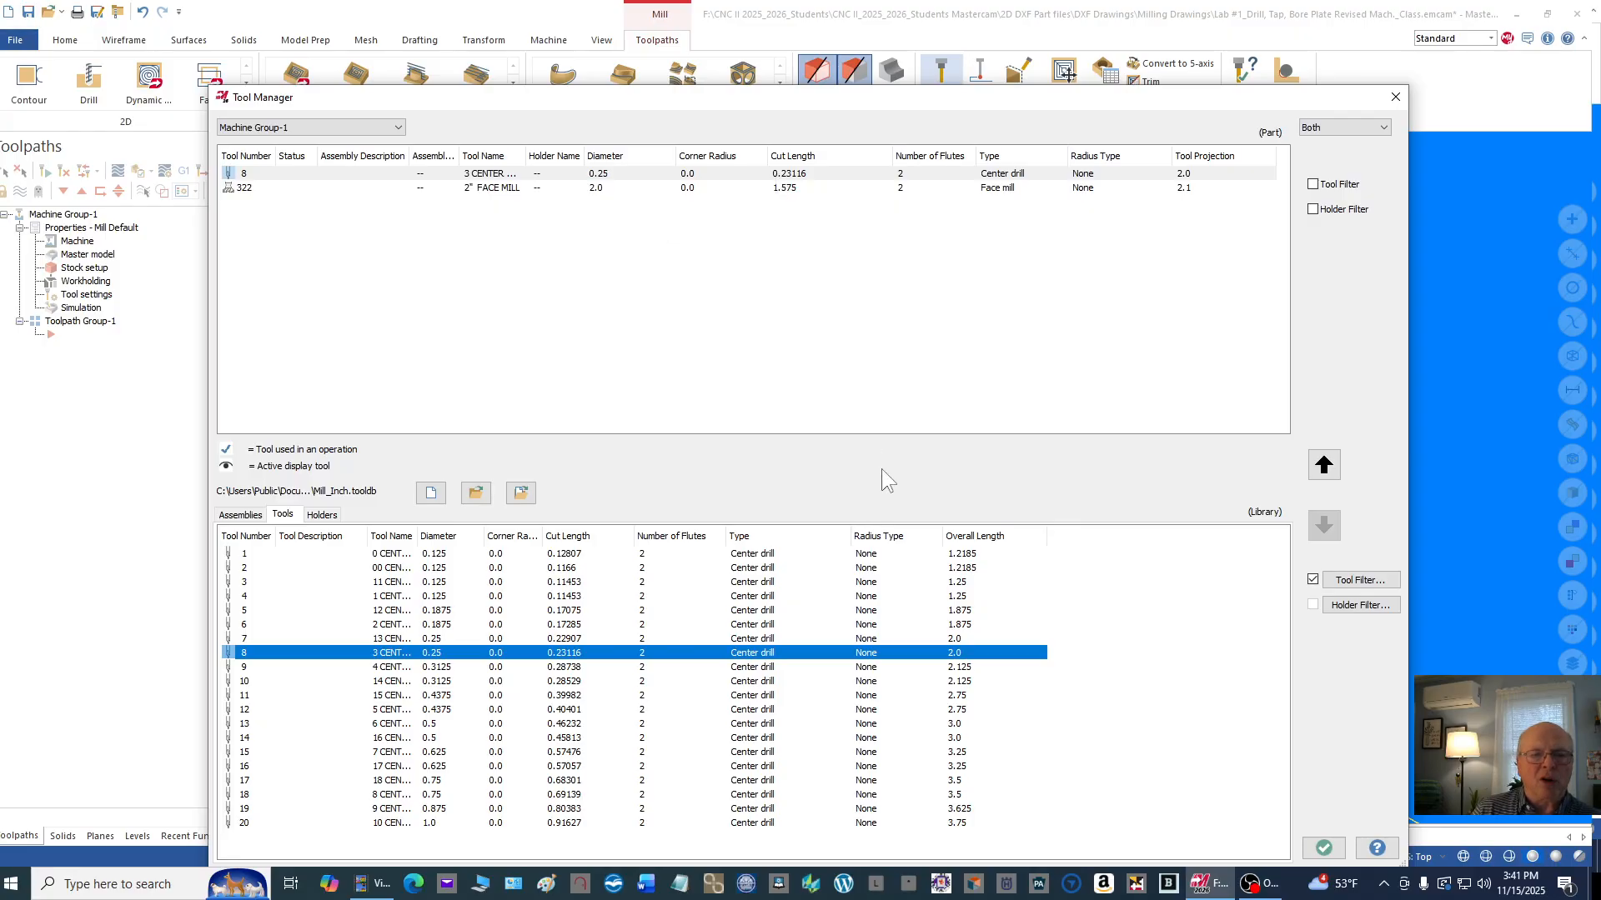
# Step: Filter the tool library to drills only and add the letter F drill with 0.257 diameter to Machine Group-1
pyautogui.click(1344, 583)
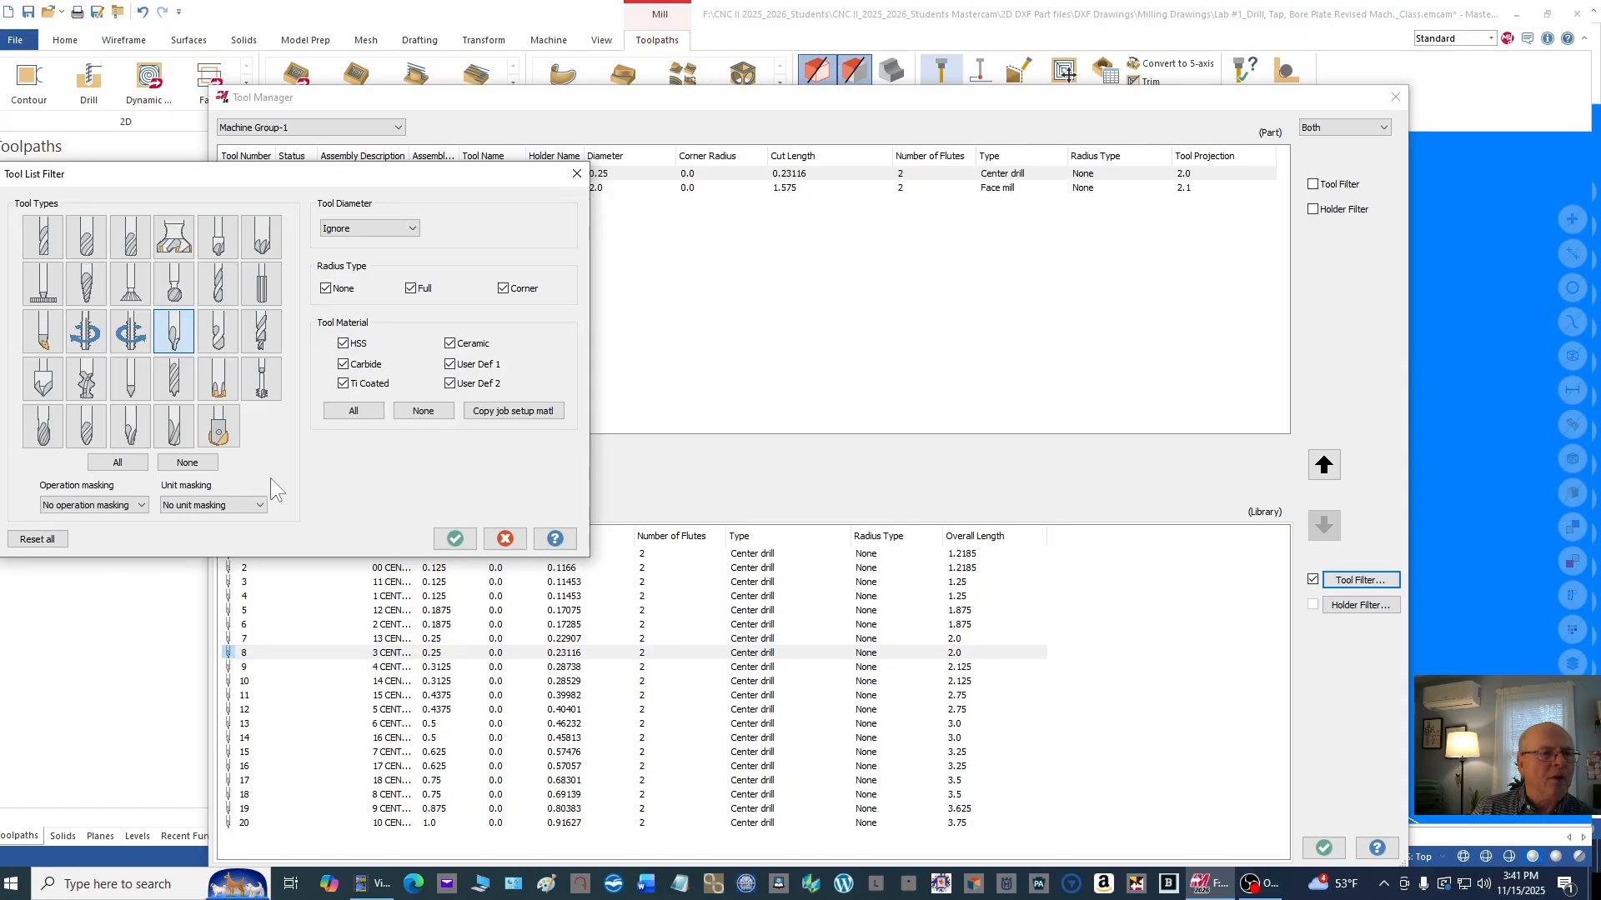
pyautogui.click(187, 466)
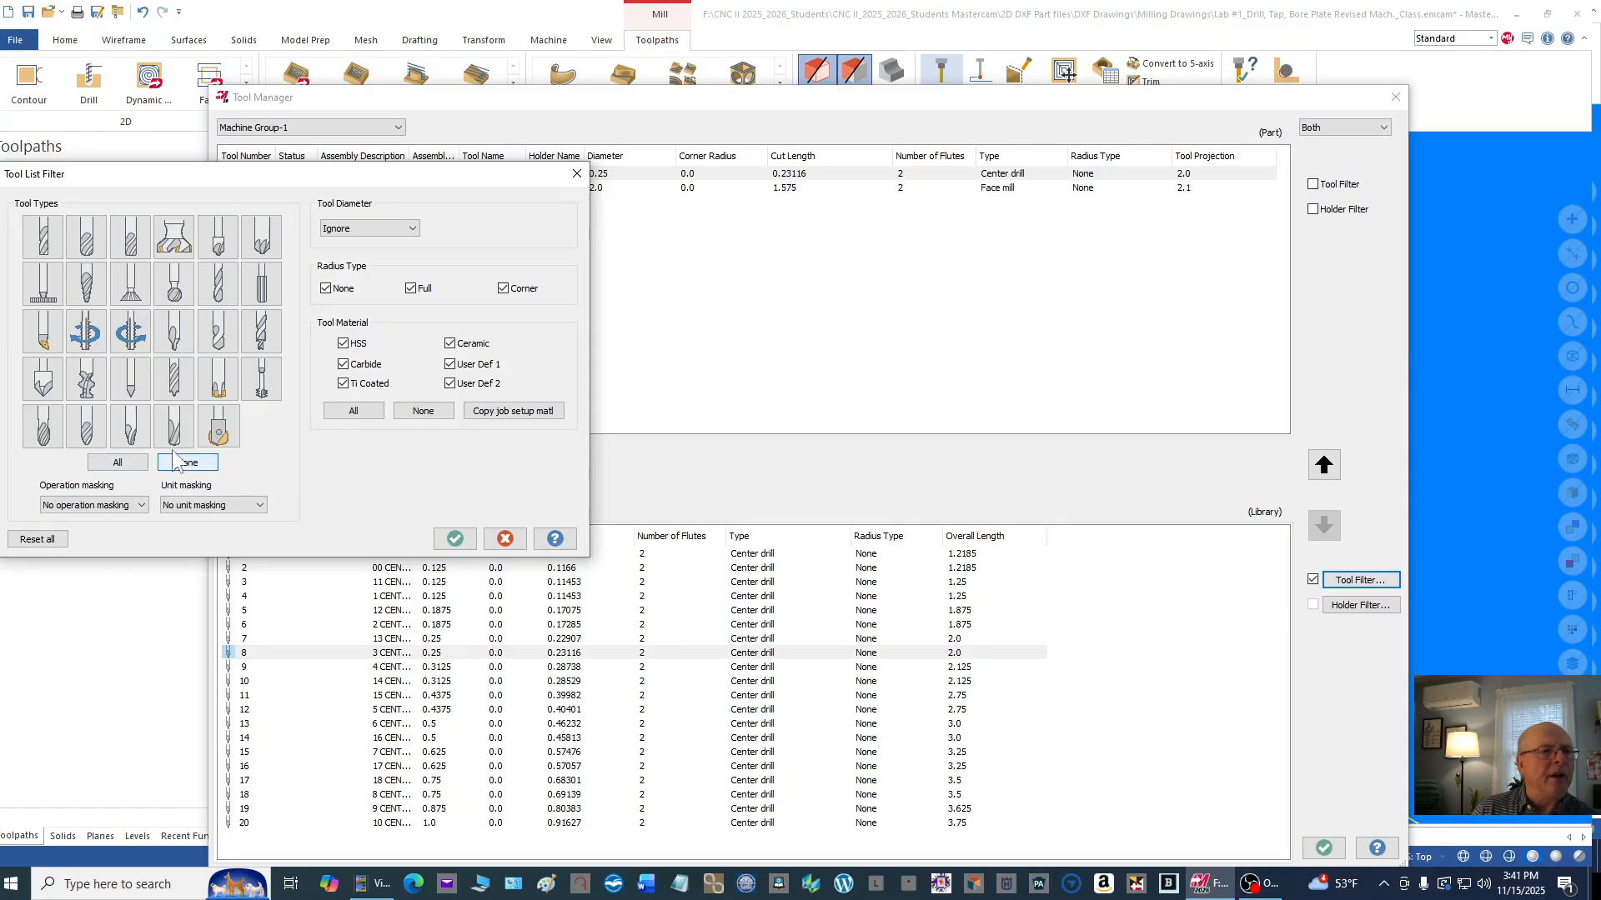
pyautogui.click(215, 290)
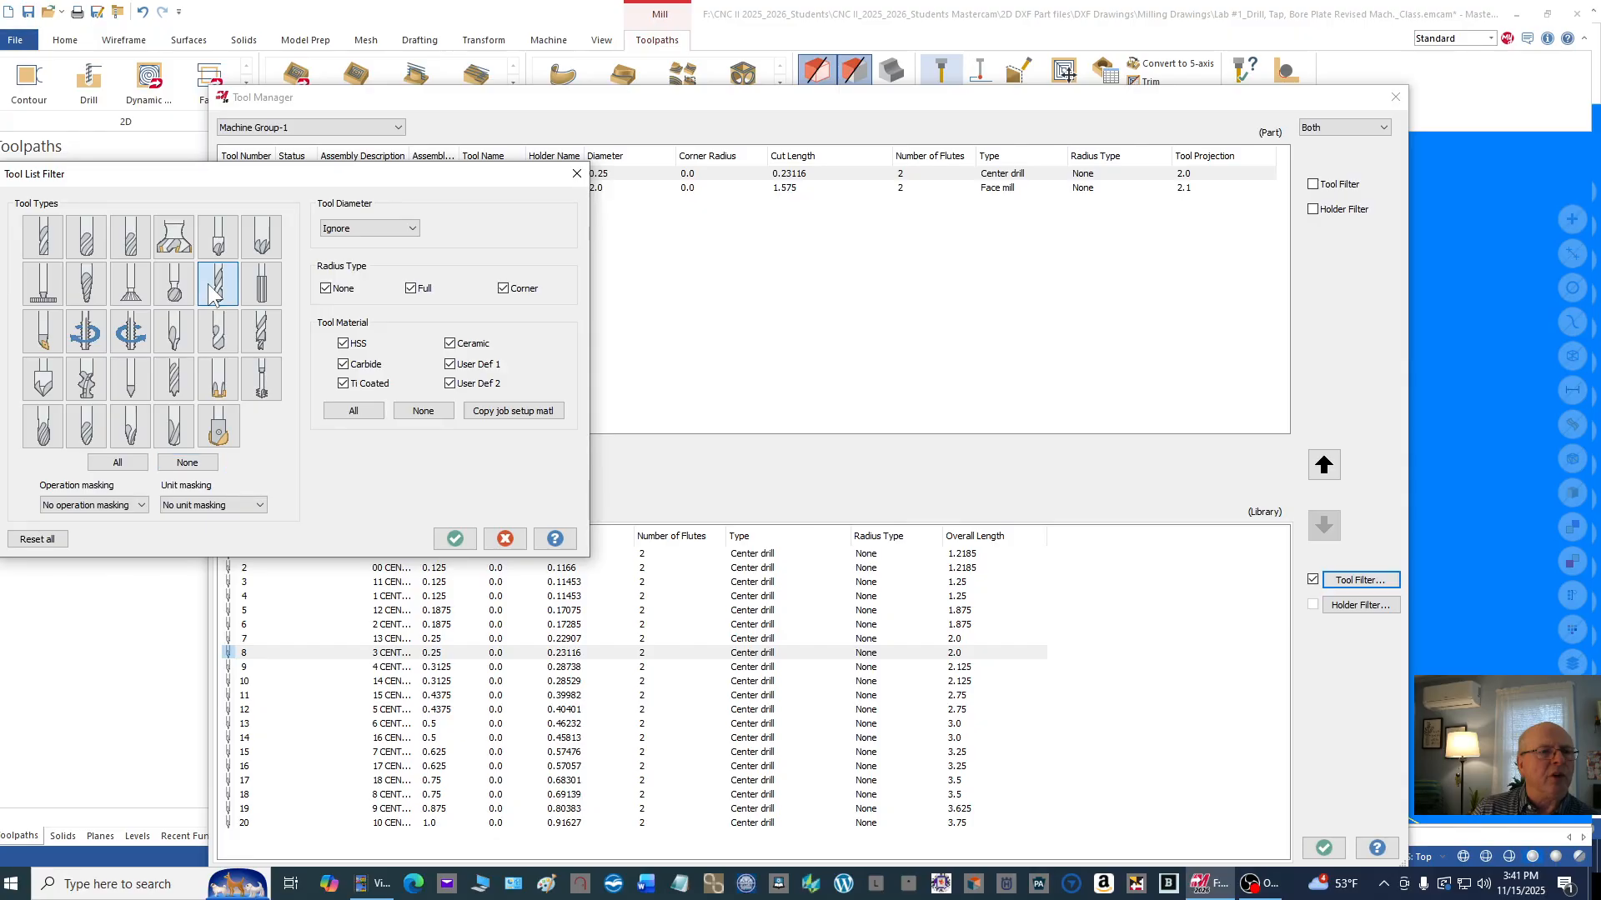
pyautogui.click(455, 539)
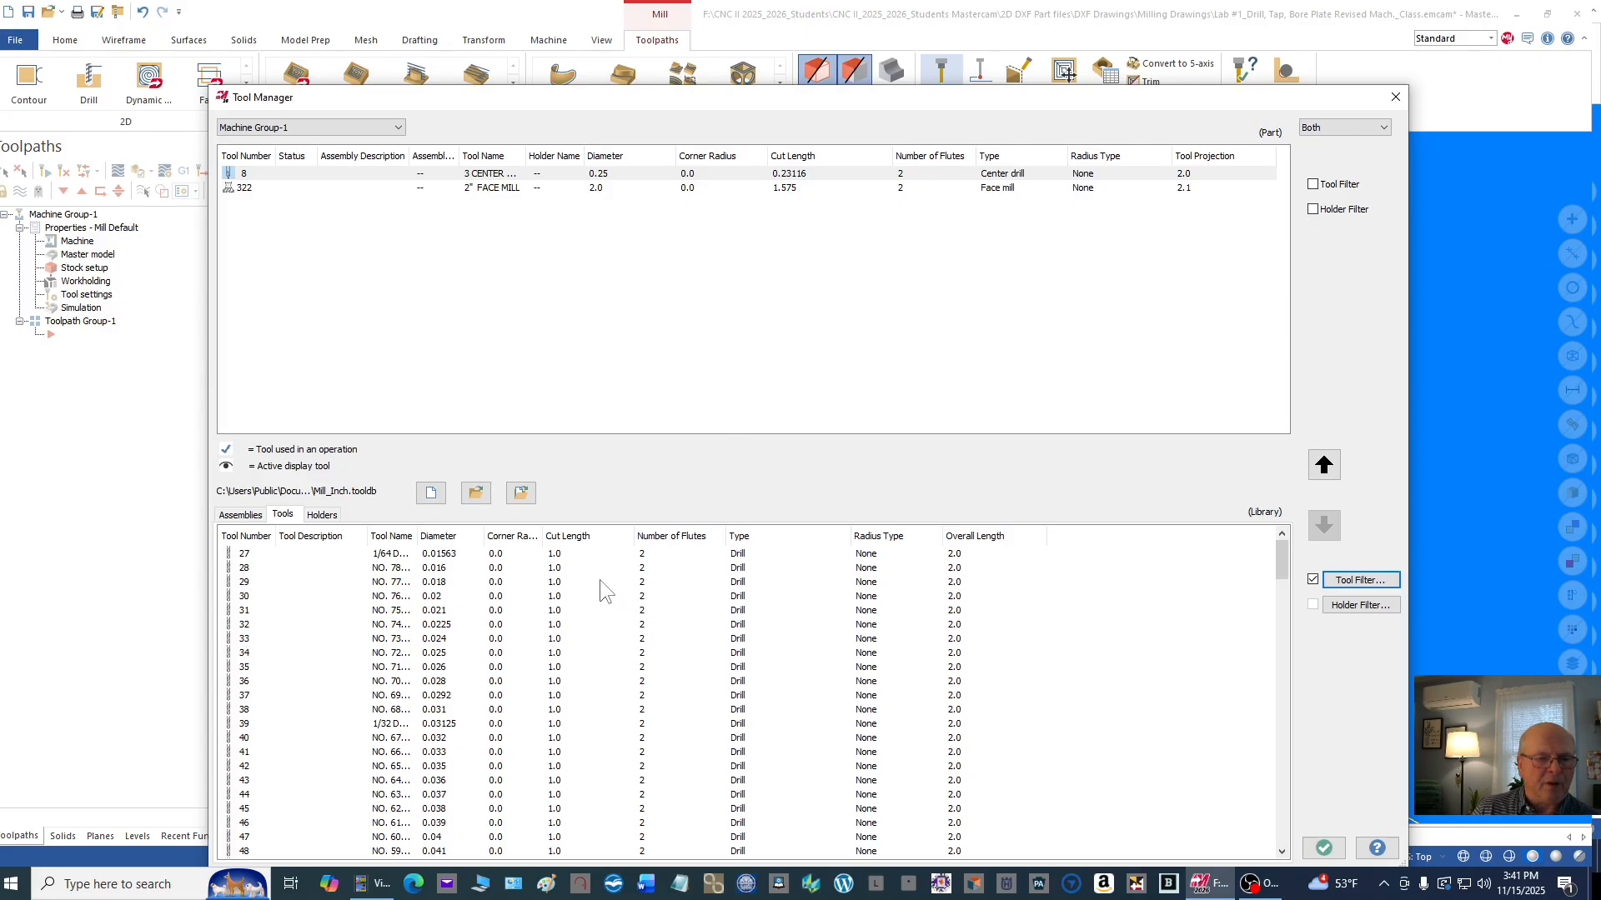
pyautogui.scroll(-4, 558, 582)
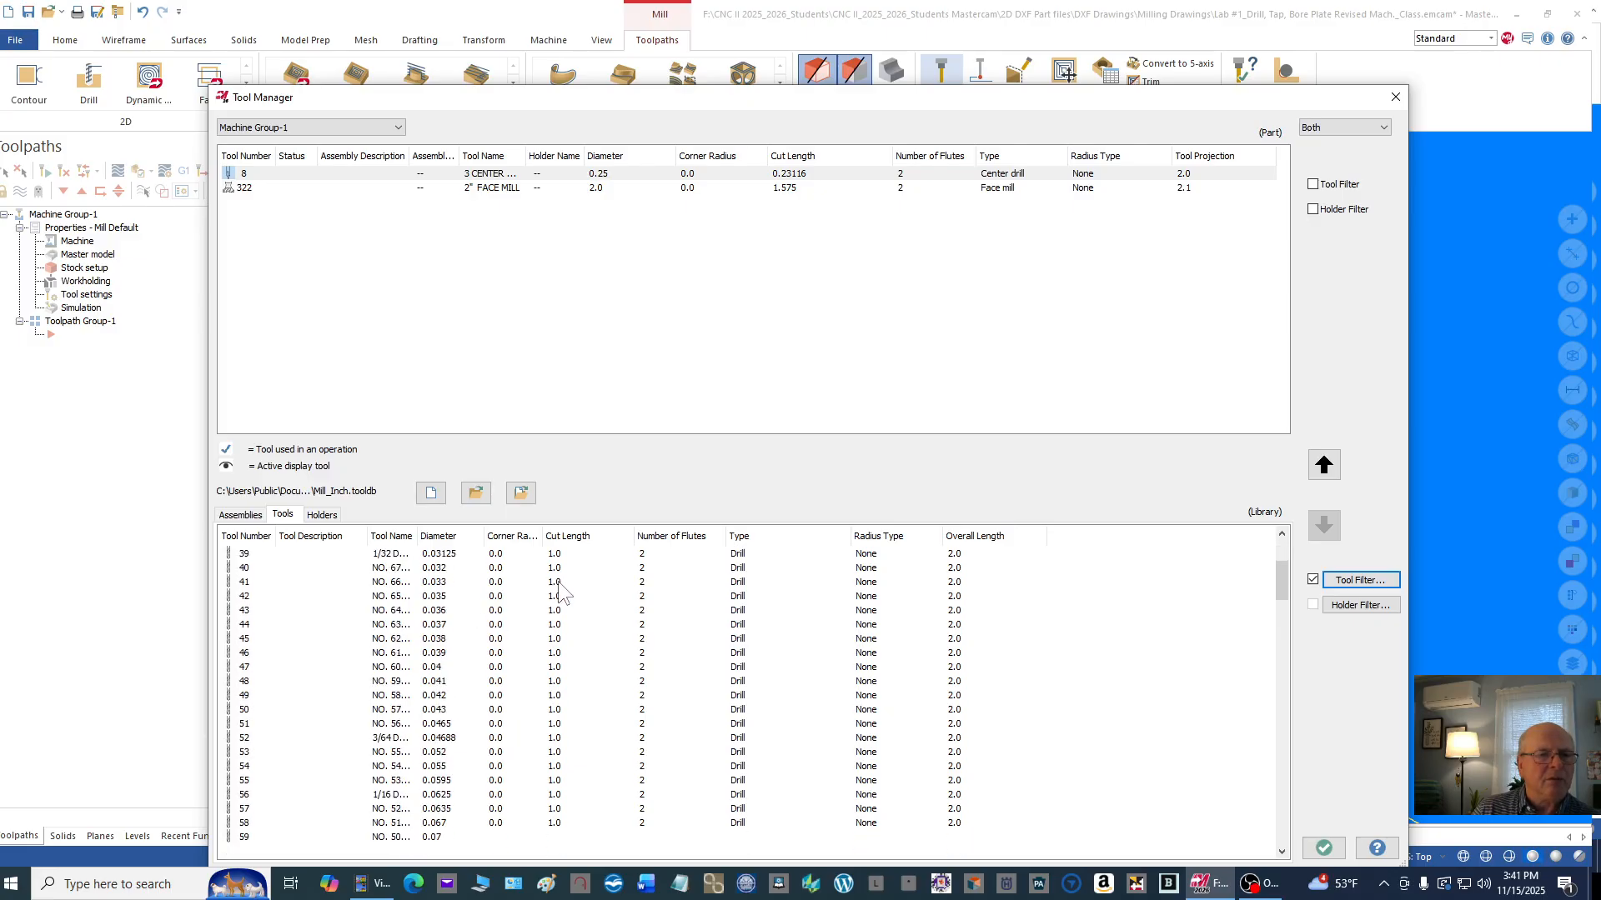
pyautogui.scroll(-15, 500, 642)
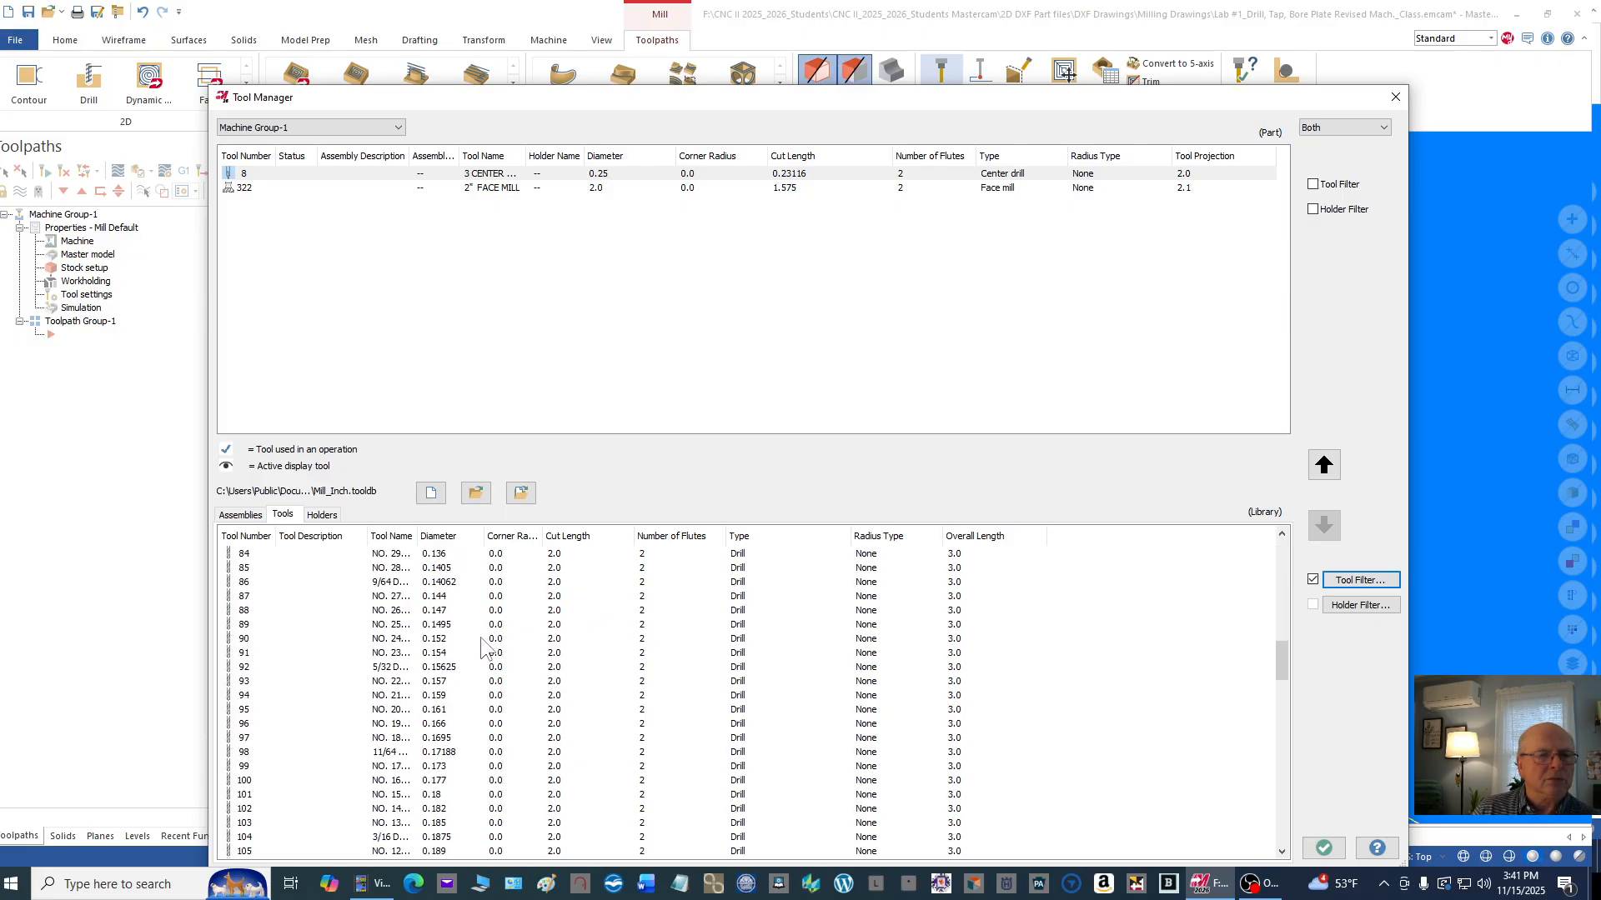
pyautogui.scroll(-17, 483, 646)
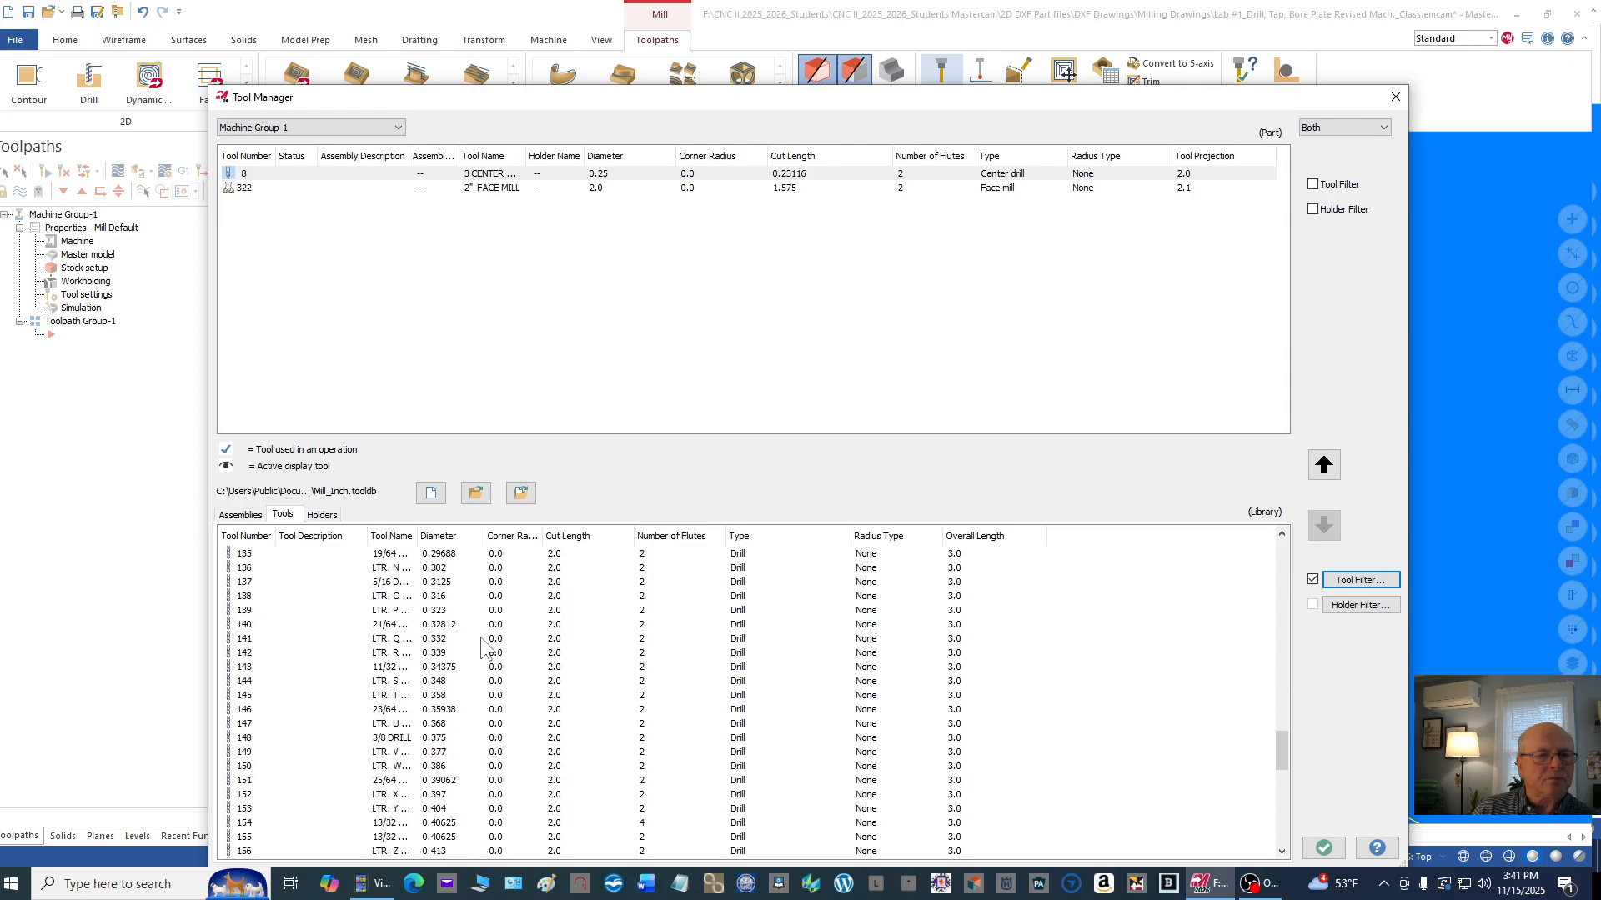
pyautogui.scroll(4, 467, 649)
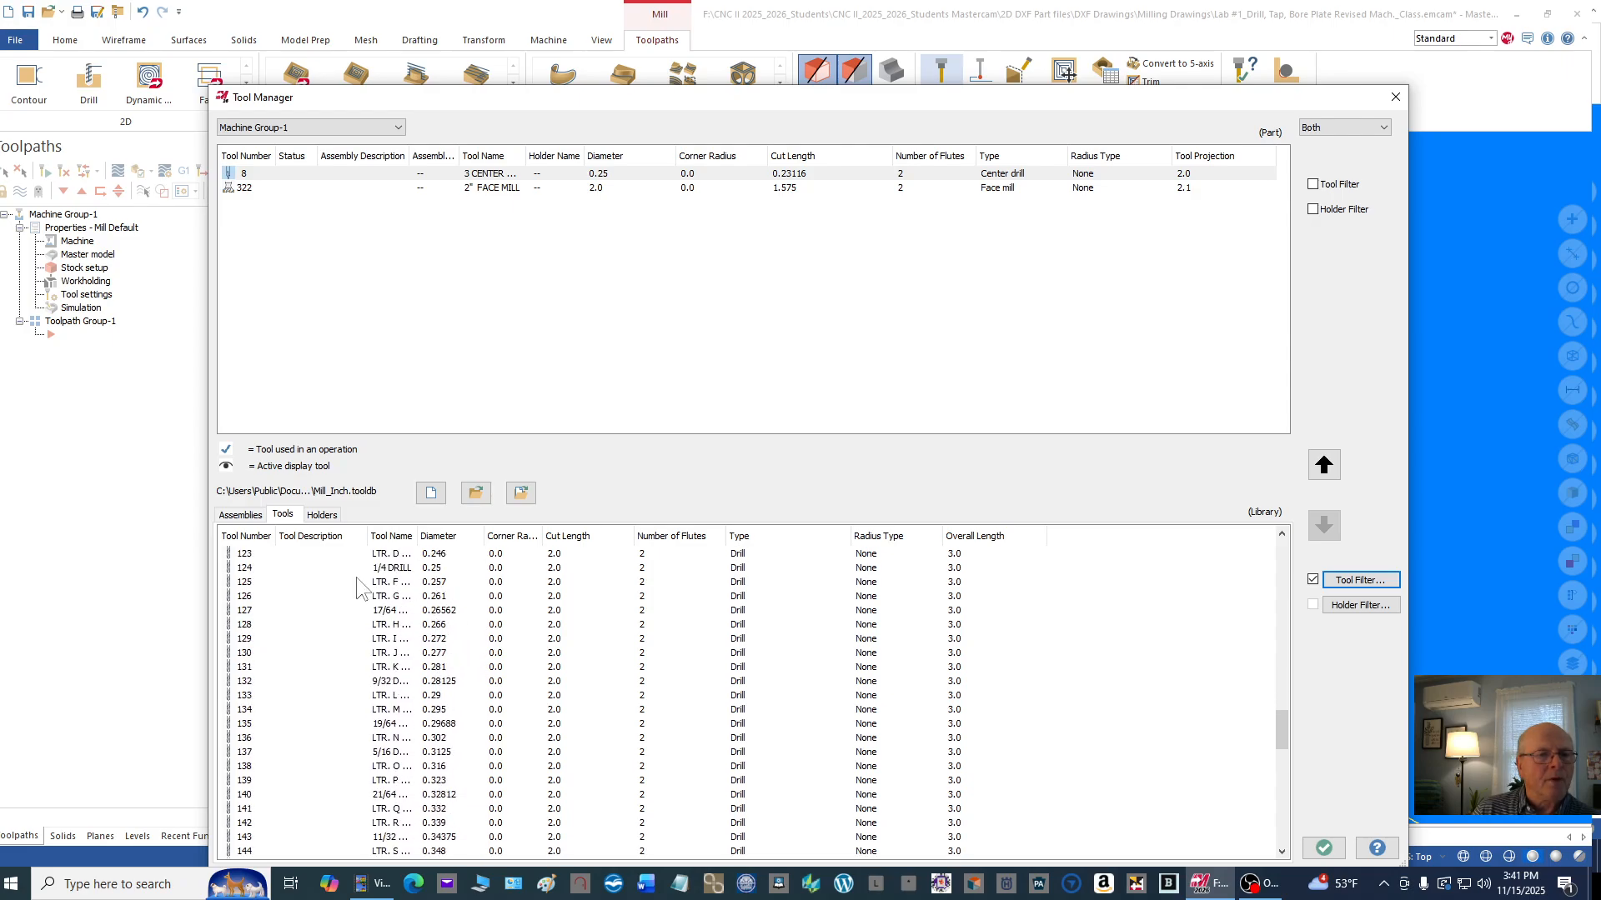
pyautogui.click(395, 582)
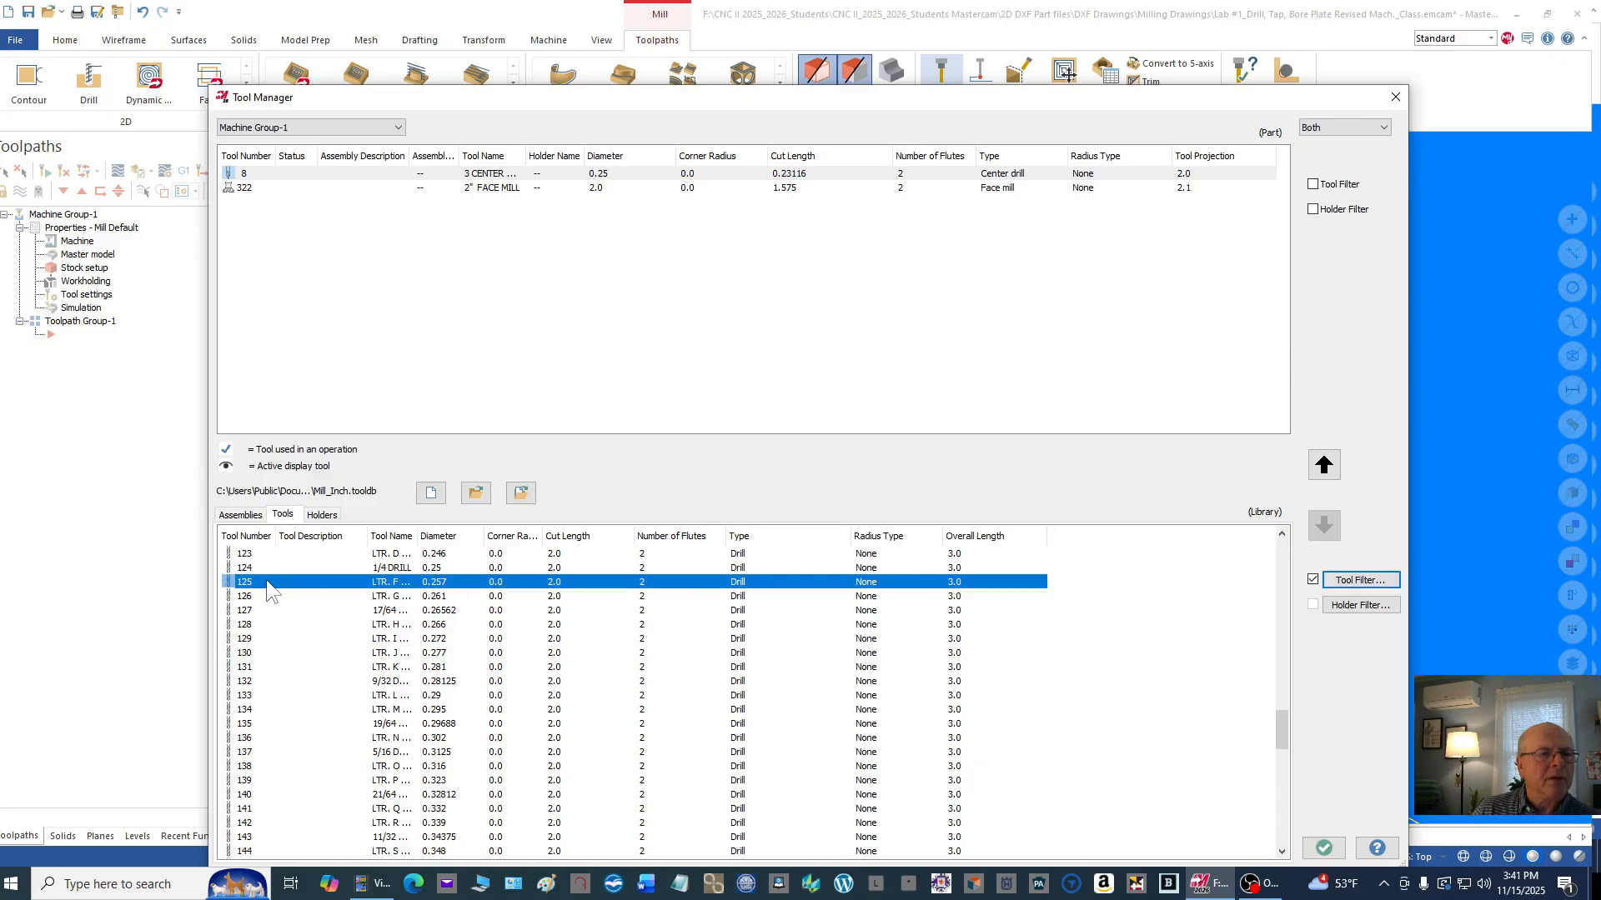
pyautogui.moveTo(268, 589); pyautogui.dragTo(268, 203)
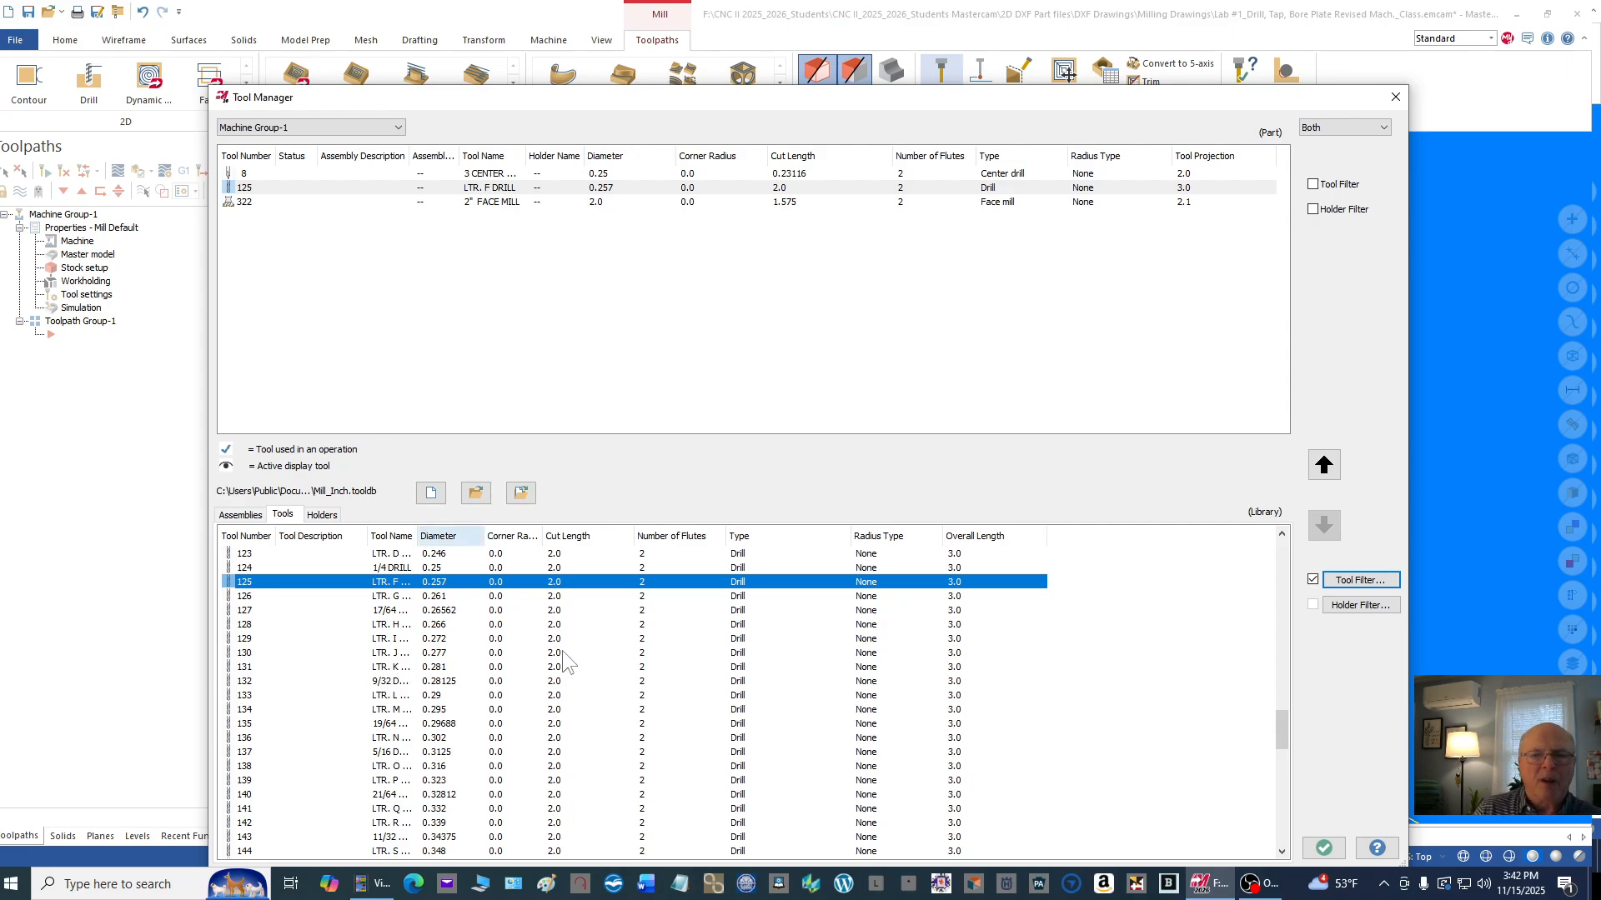
# Step: Filter the tool library to show only right-hand taps
pyautogui.click(1347, 583)
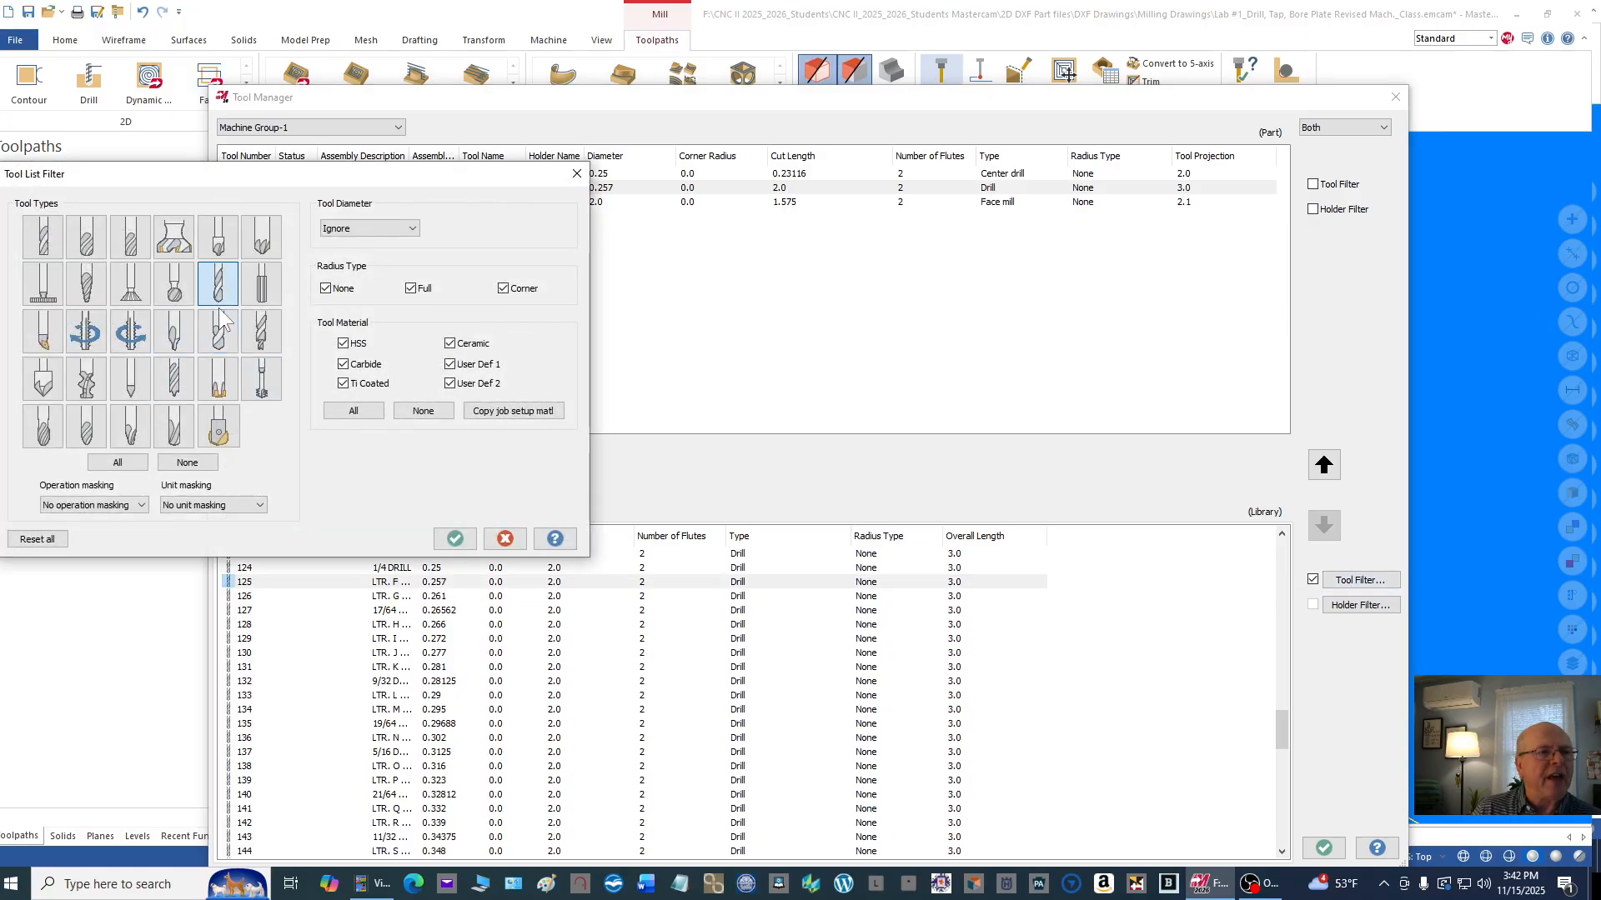
pyautogui.click(180, 460)
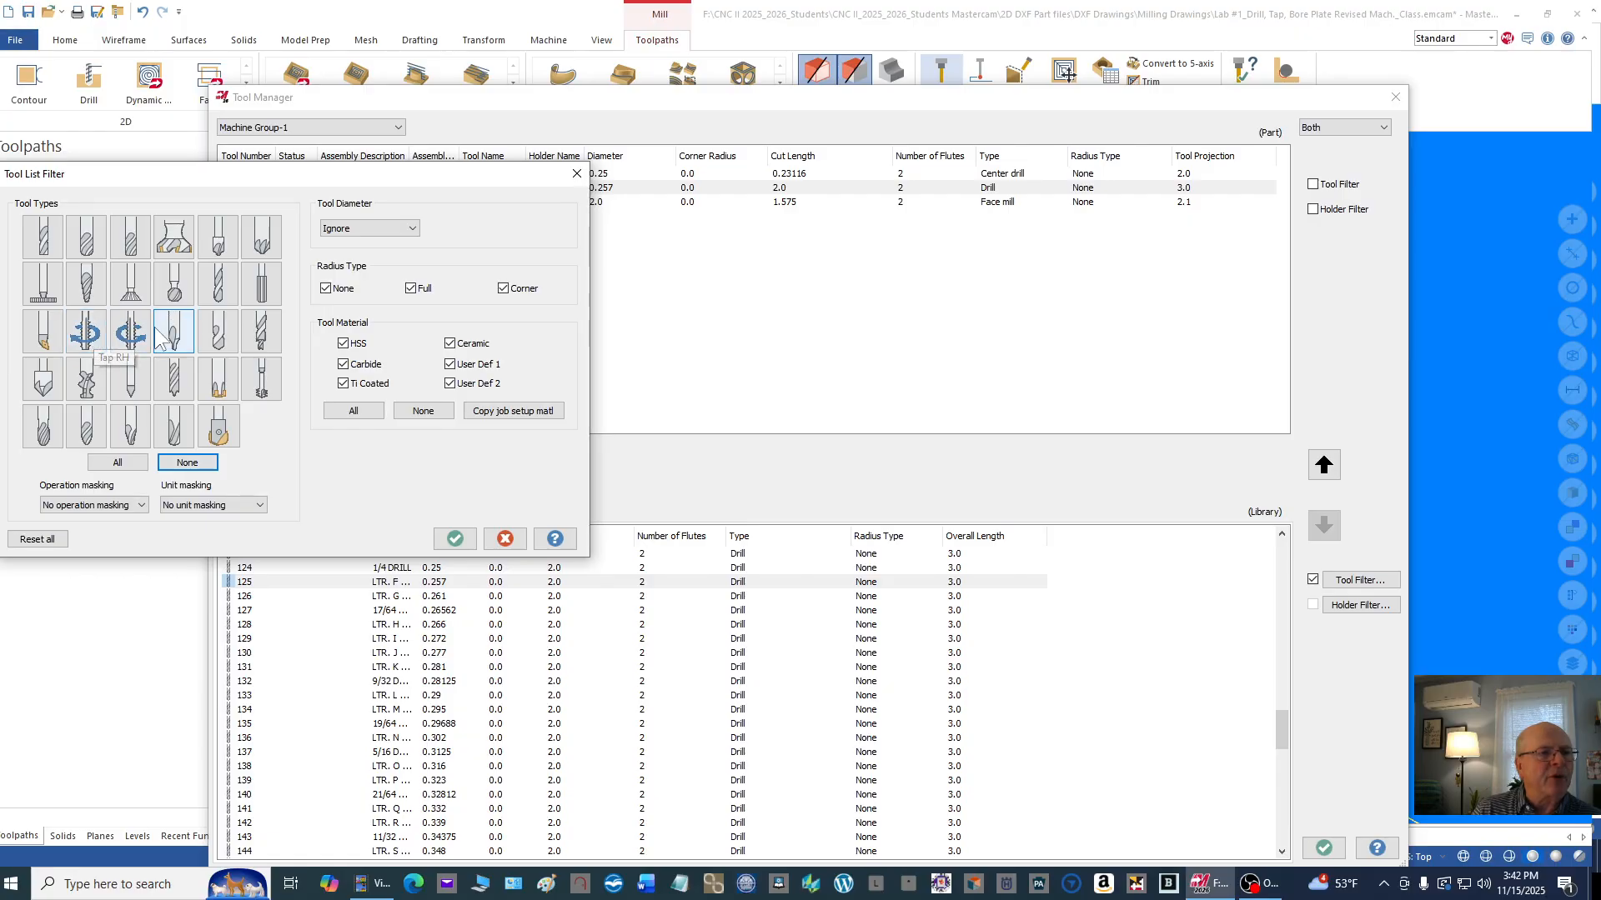
pyautogui.click(90, 335)
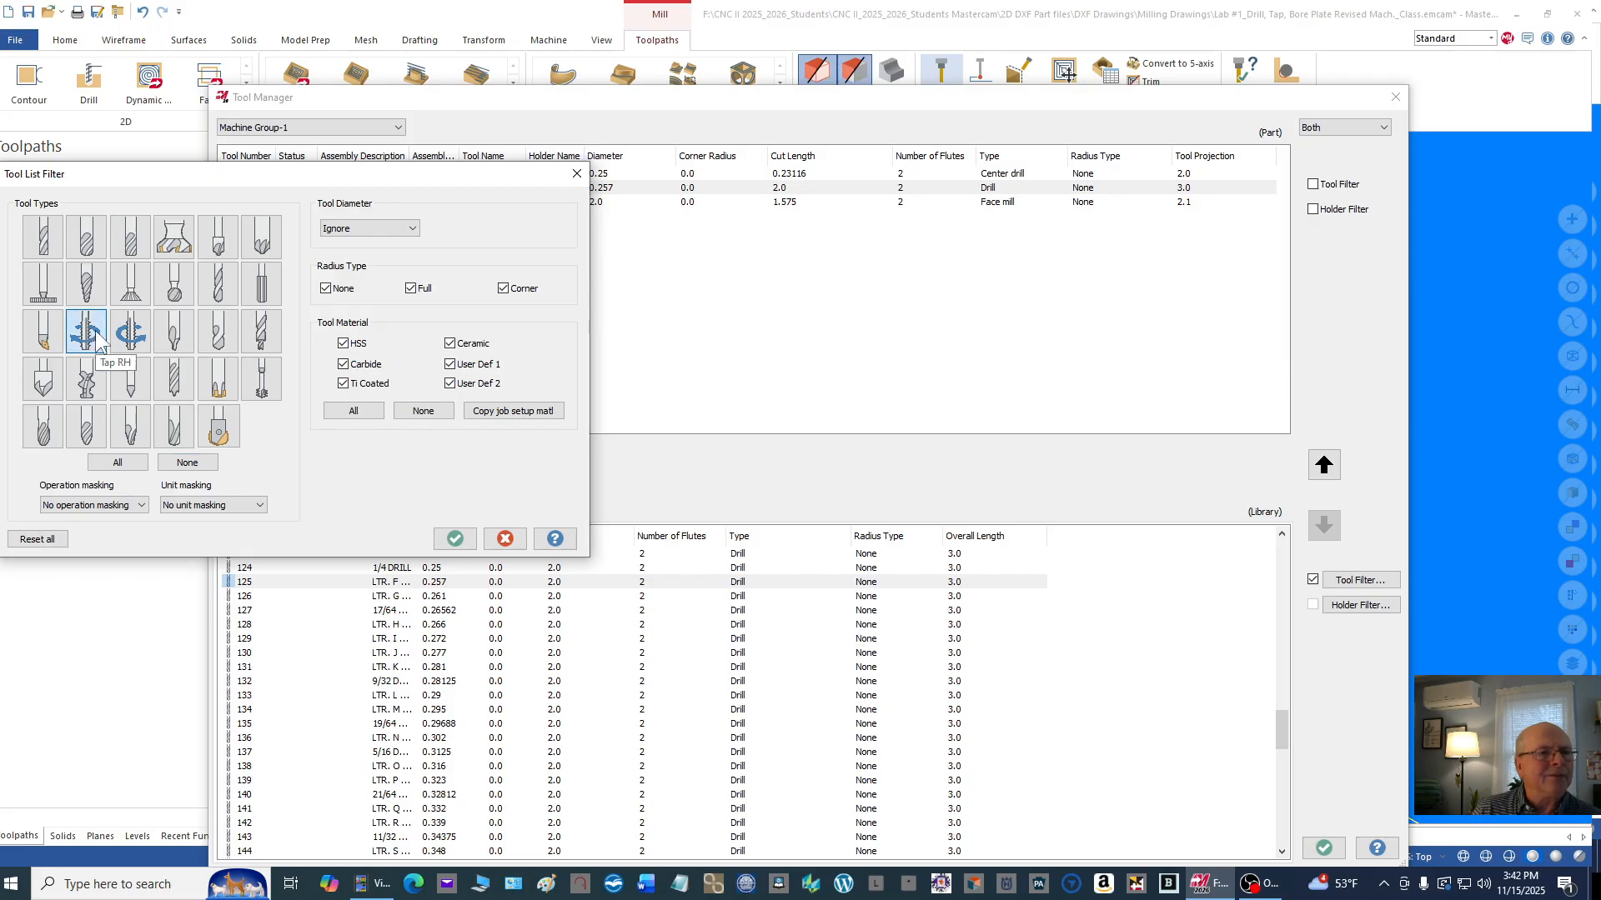
pyautogui.click(455, 538)
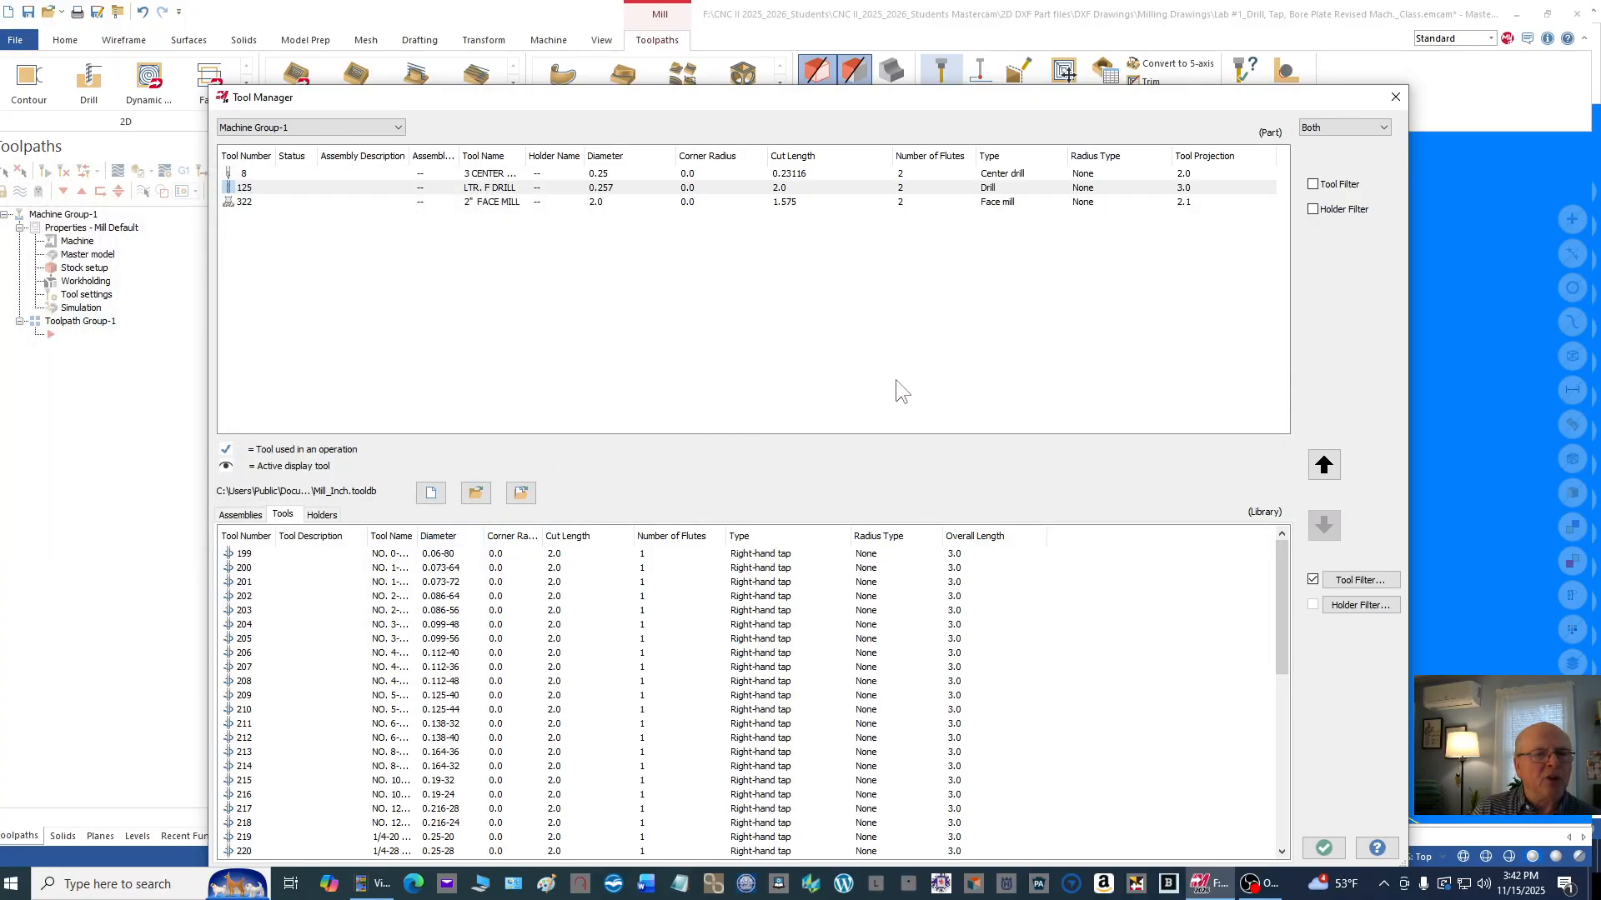
# Step: Add the 5/16-18 right-hand tap from the filtered library to Machine Group-1
pyautogui.scroll(-3, 997, 550)
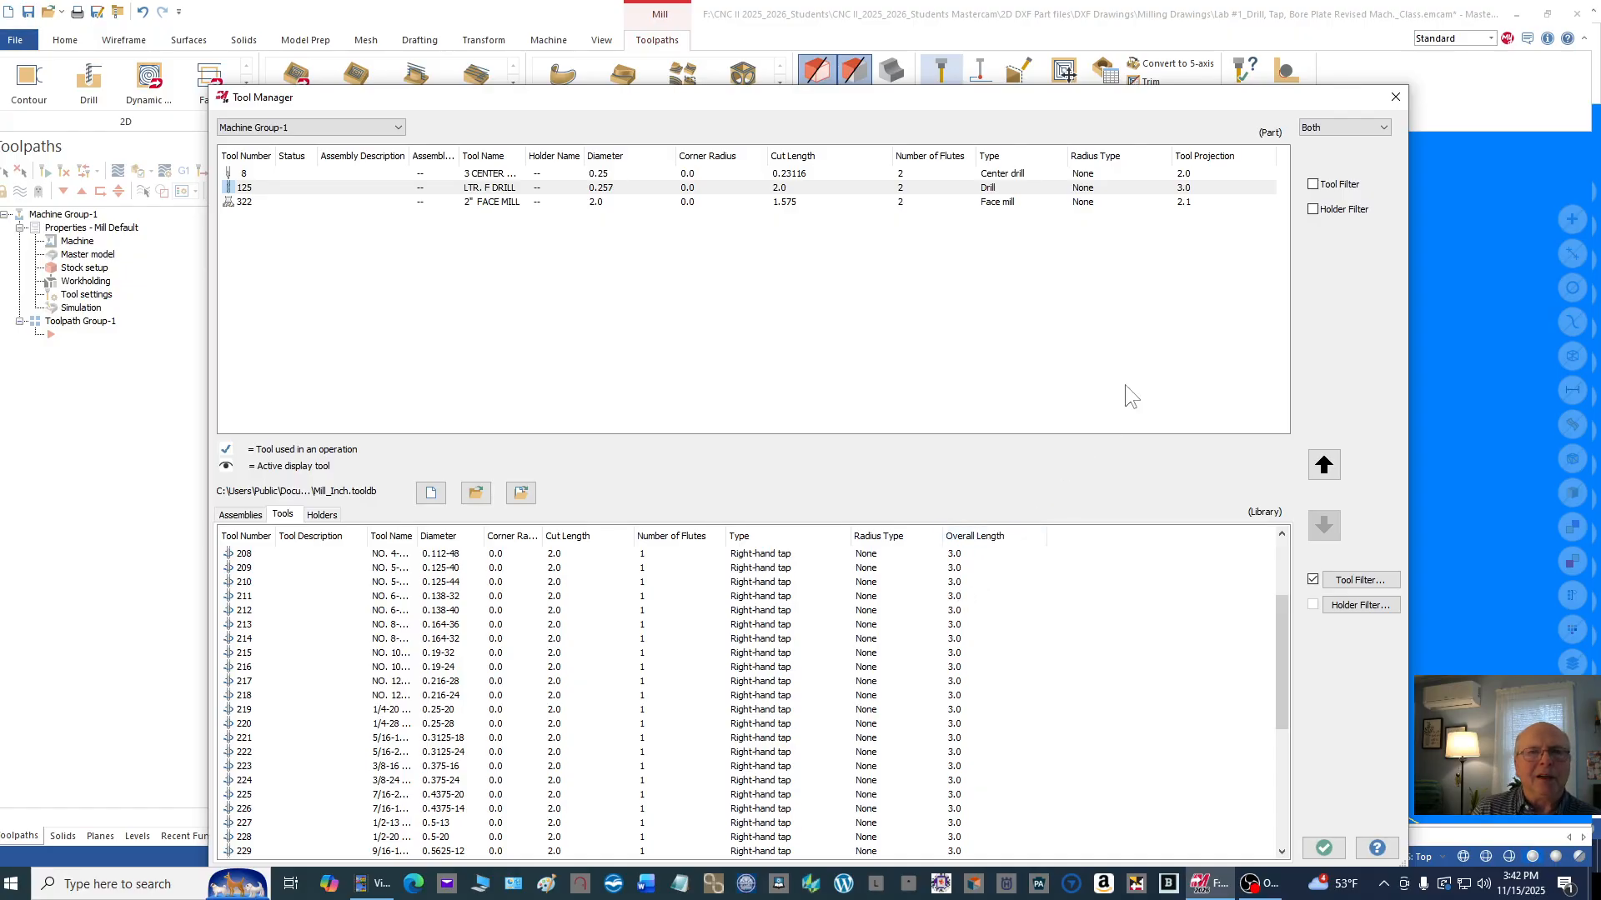
pyautogui.moveTo(1058, 98); pyautogui.dragTo(1600, 223)
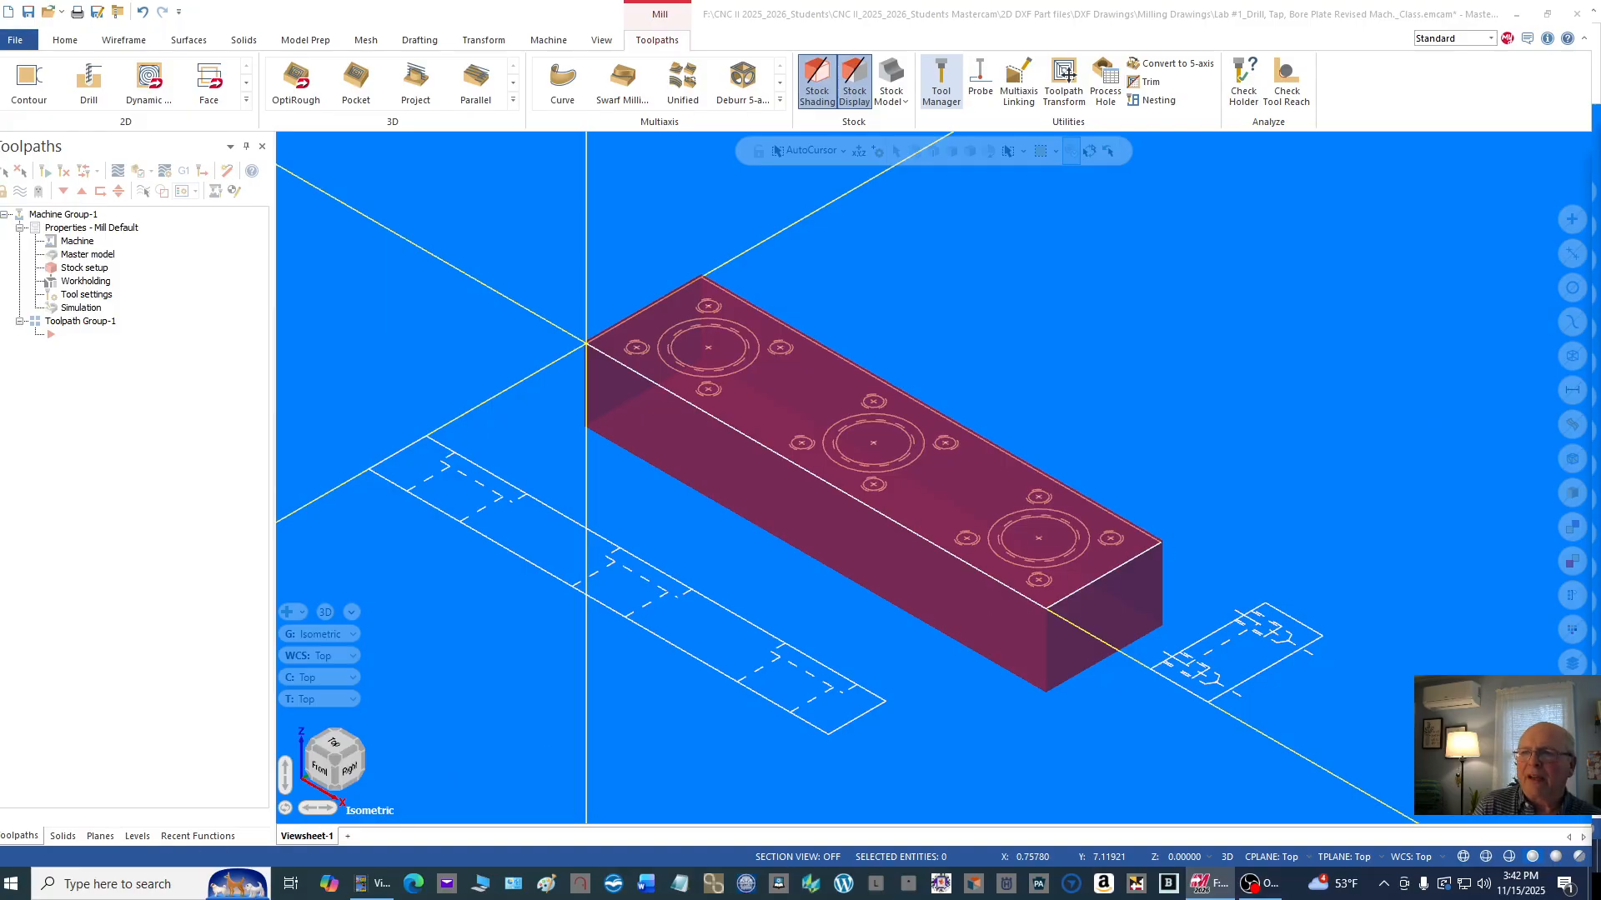
pyautogui.moveTo(1600, 166); pyautogui.dragTo(854, 55)
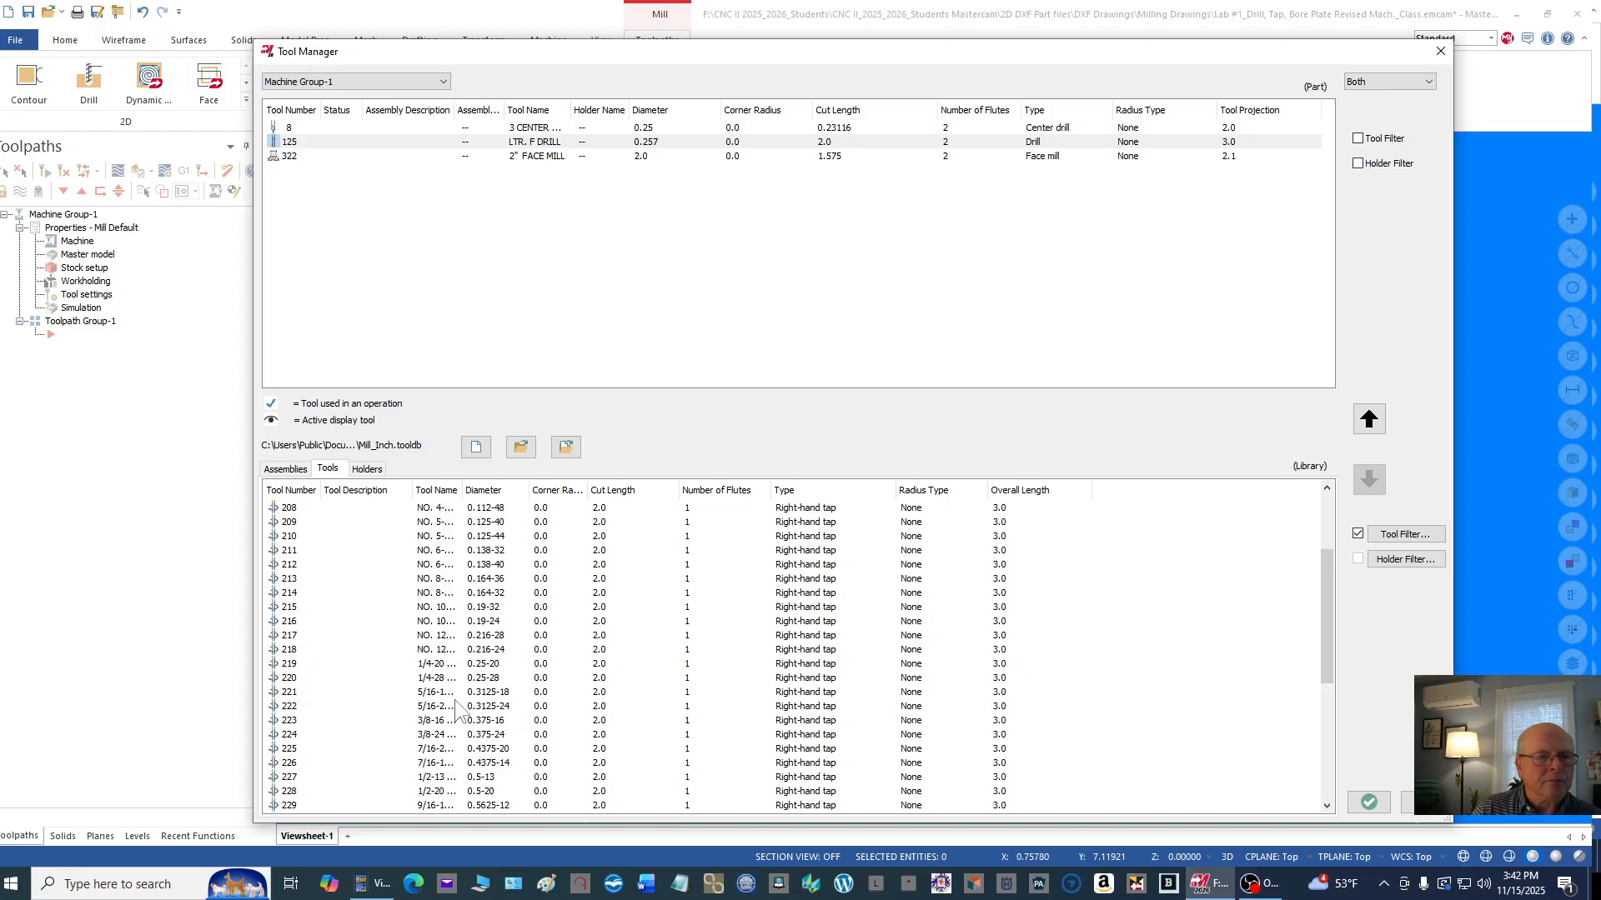
pyautogui.scroll(-2, 457, 717)
pyautogui.scroll(2, 444, 692)
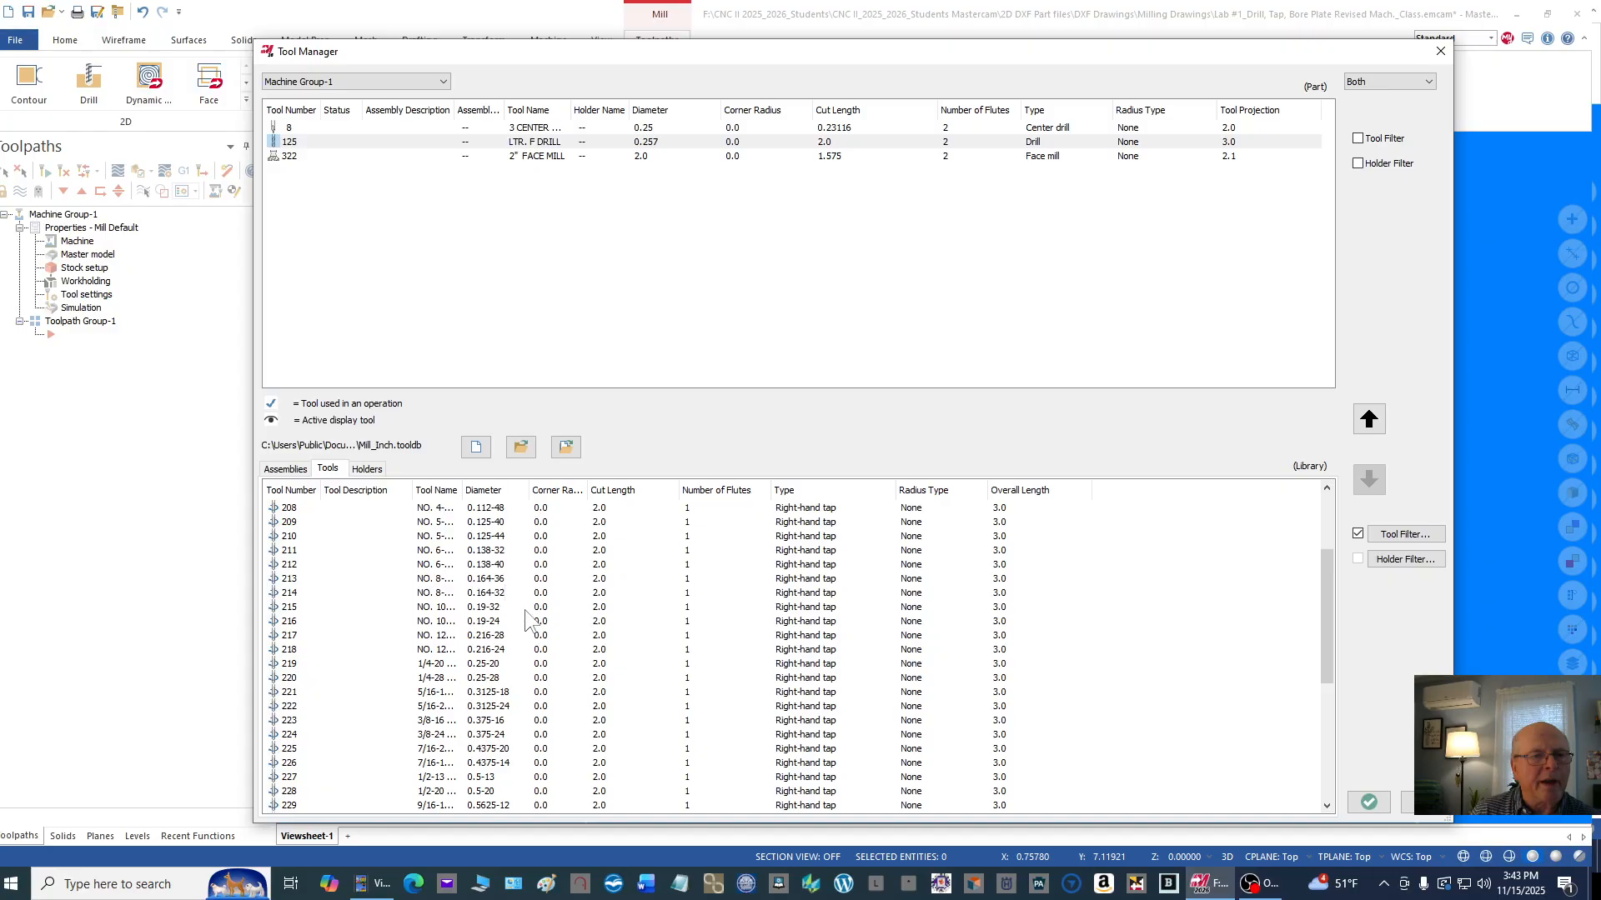
pyautogui.scroll(-6, 526, 620)
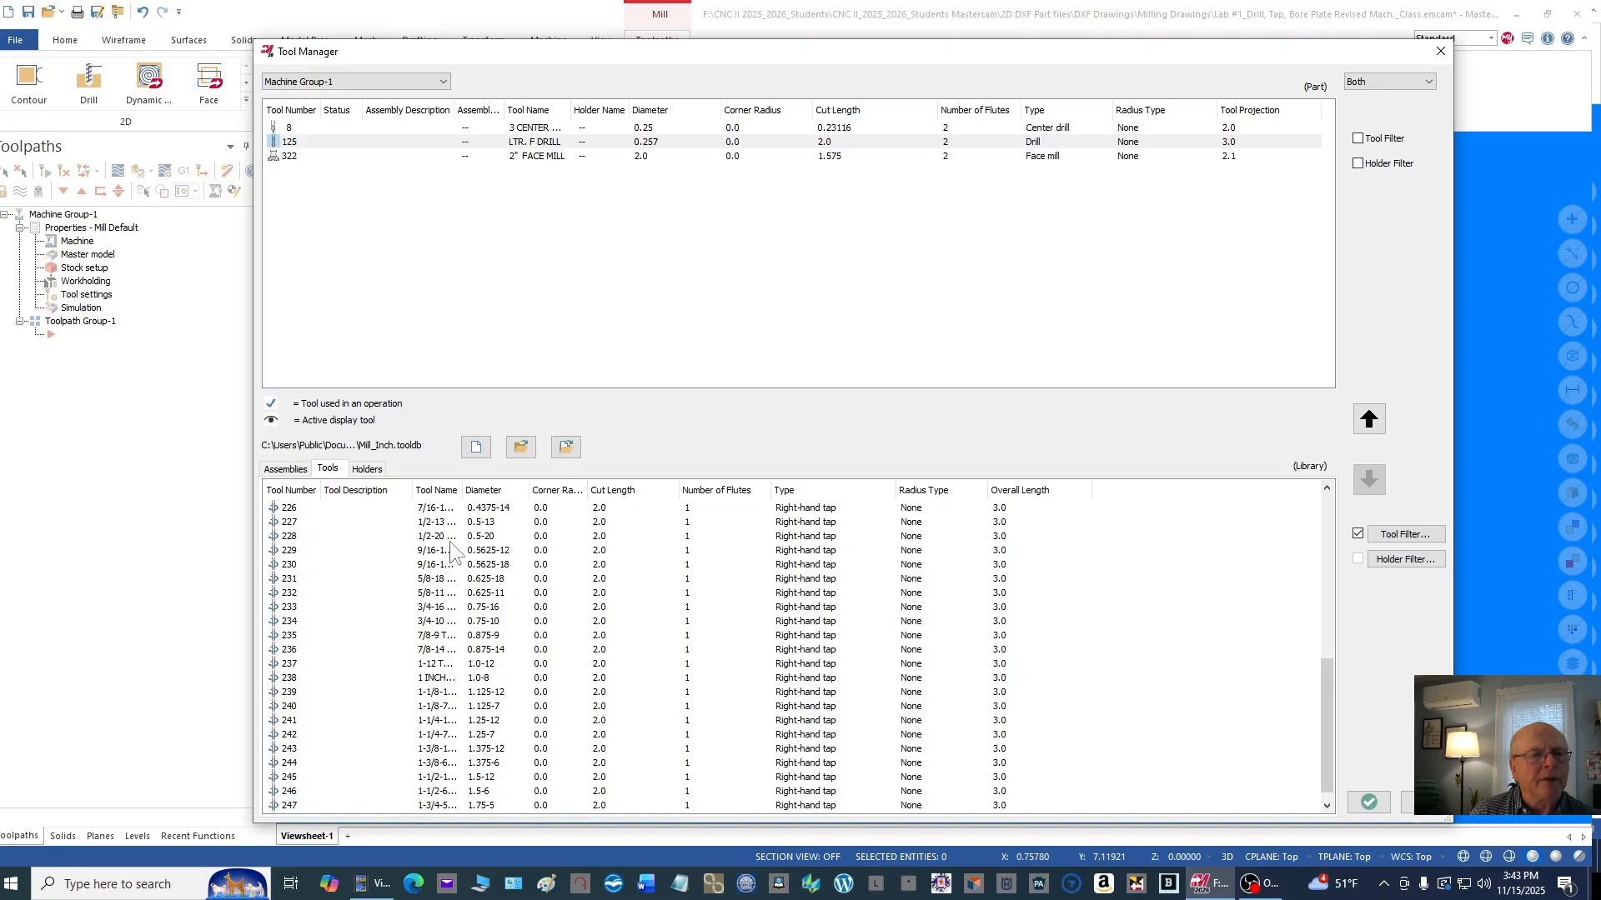
pyautogui.scroll(2, 449, 541)
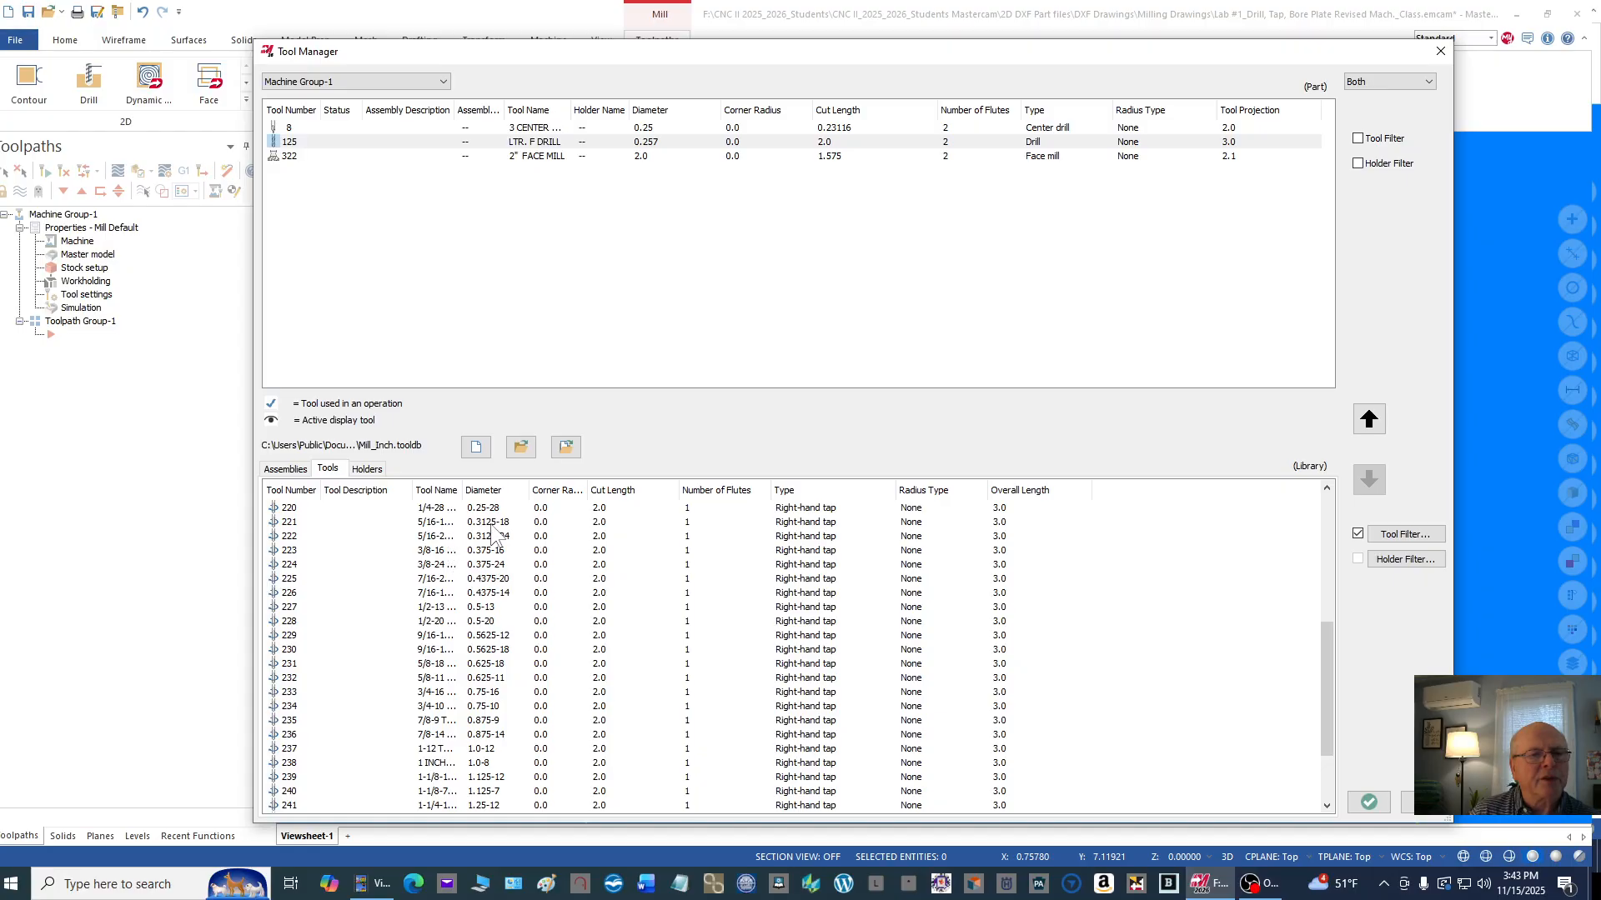
pyautogui.click(501, 527)
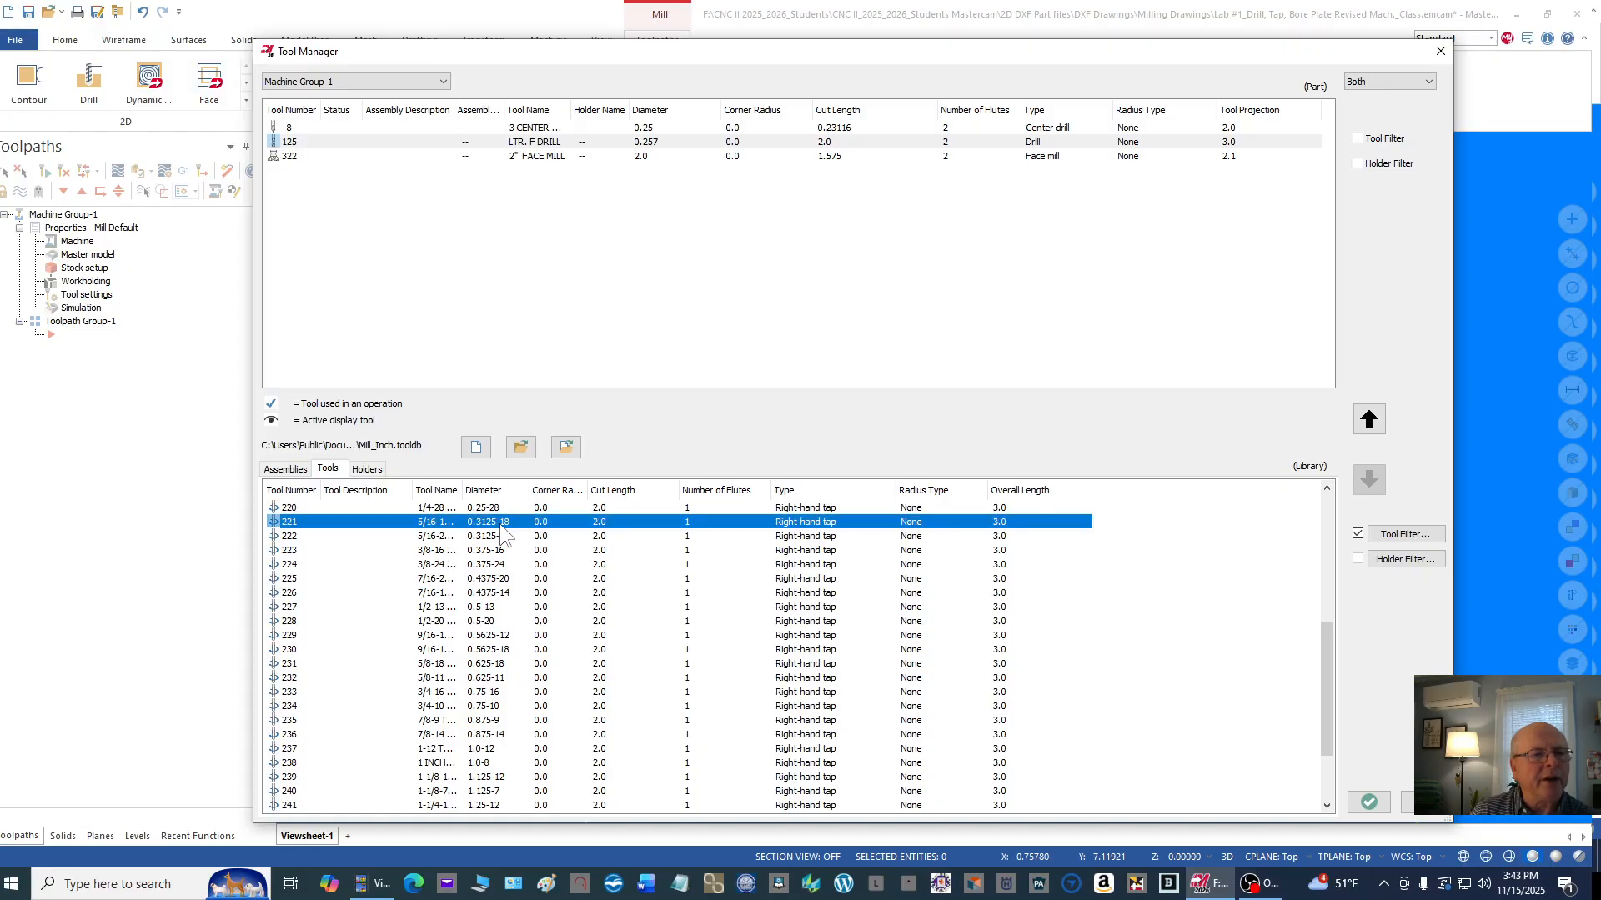
pyautogui.moveTo(329, 522); pyautogui.dragTo(332, 180)
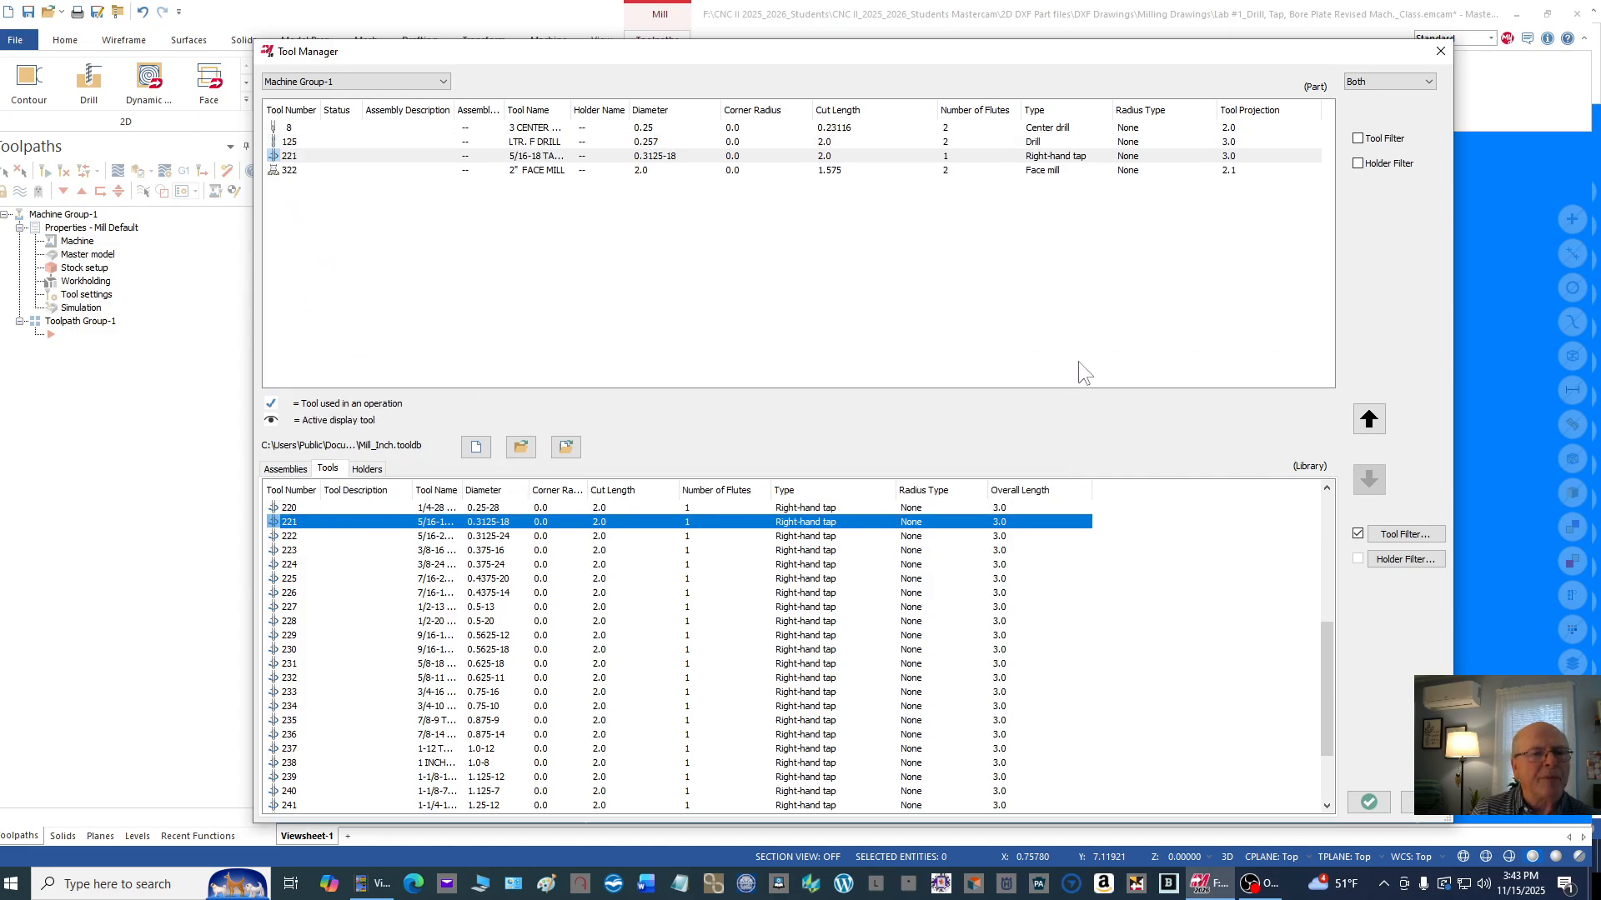
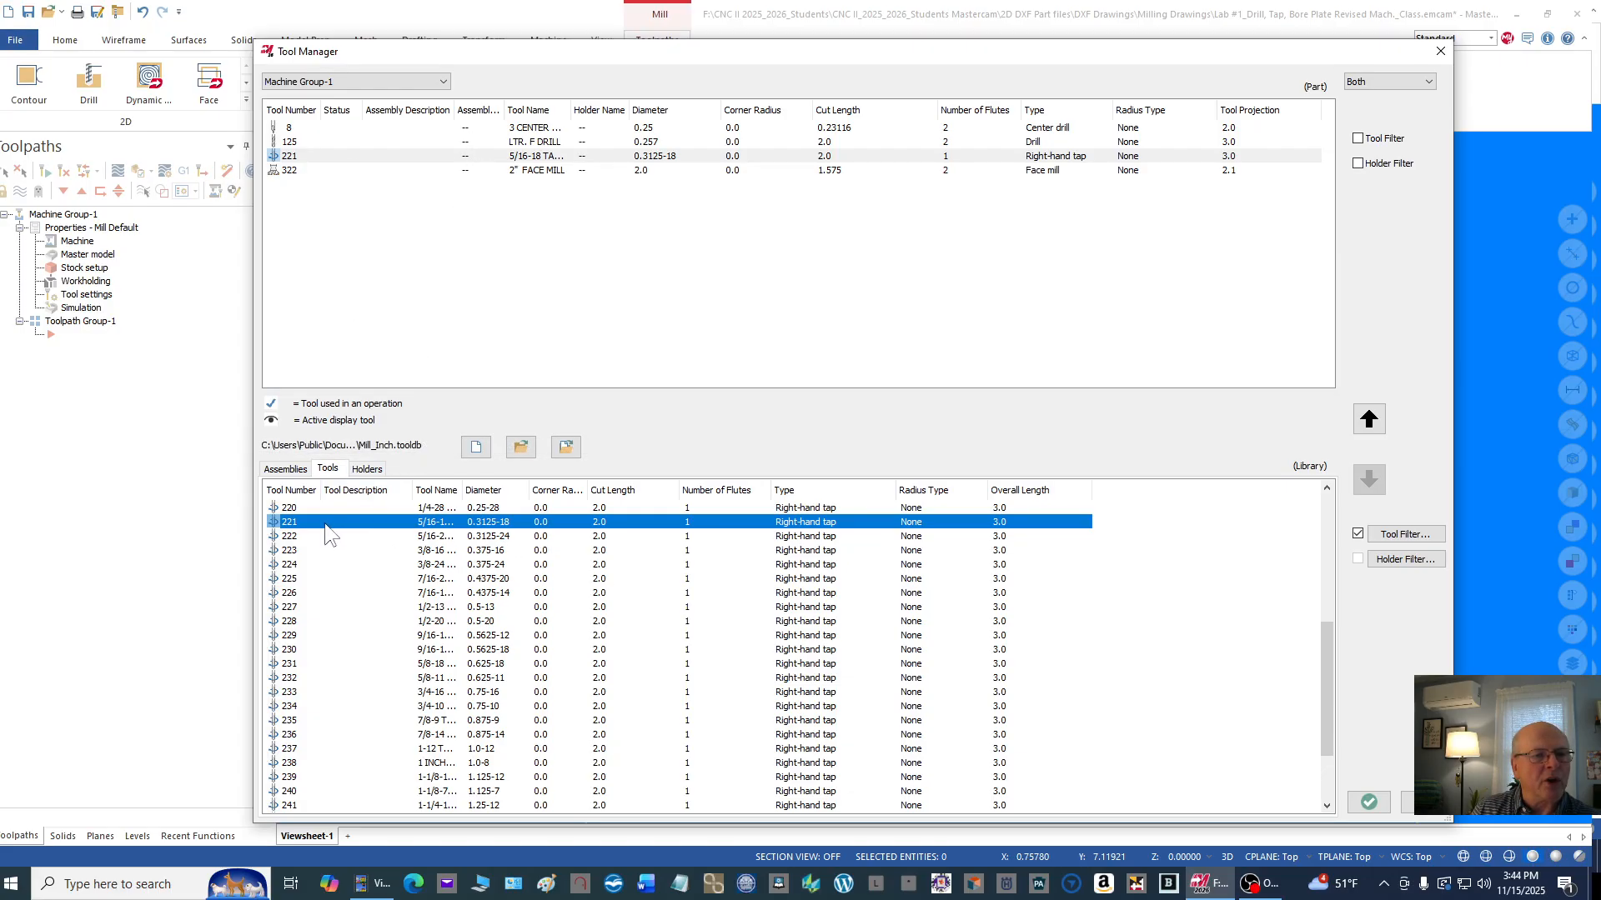
# Step: Add a second 5/16-18 right-hand tap to Machine Group-1 and delete the duplicate from the part's tool list
pyautogui.moveTo(328, 533); pyautogui.dragTo(326, 187)
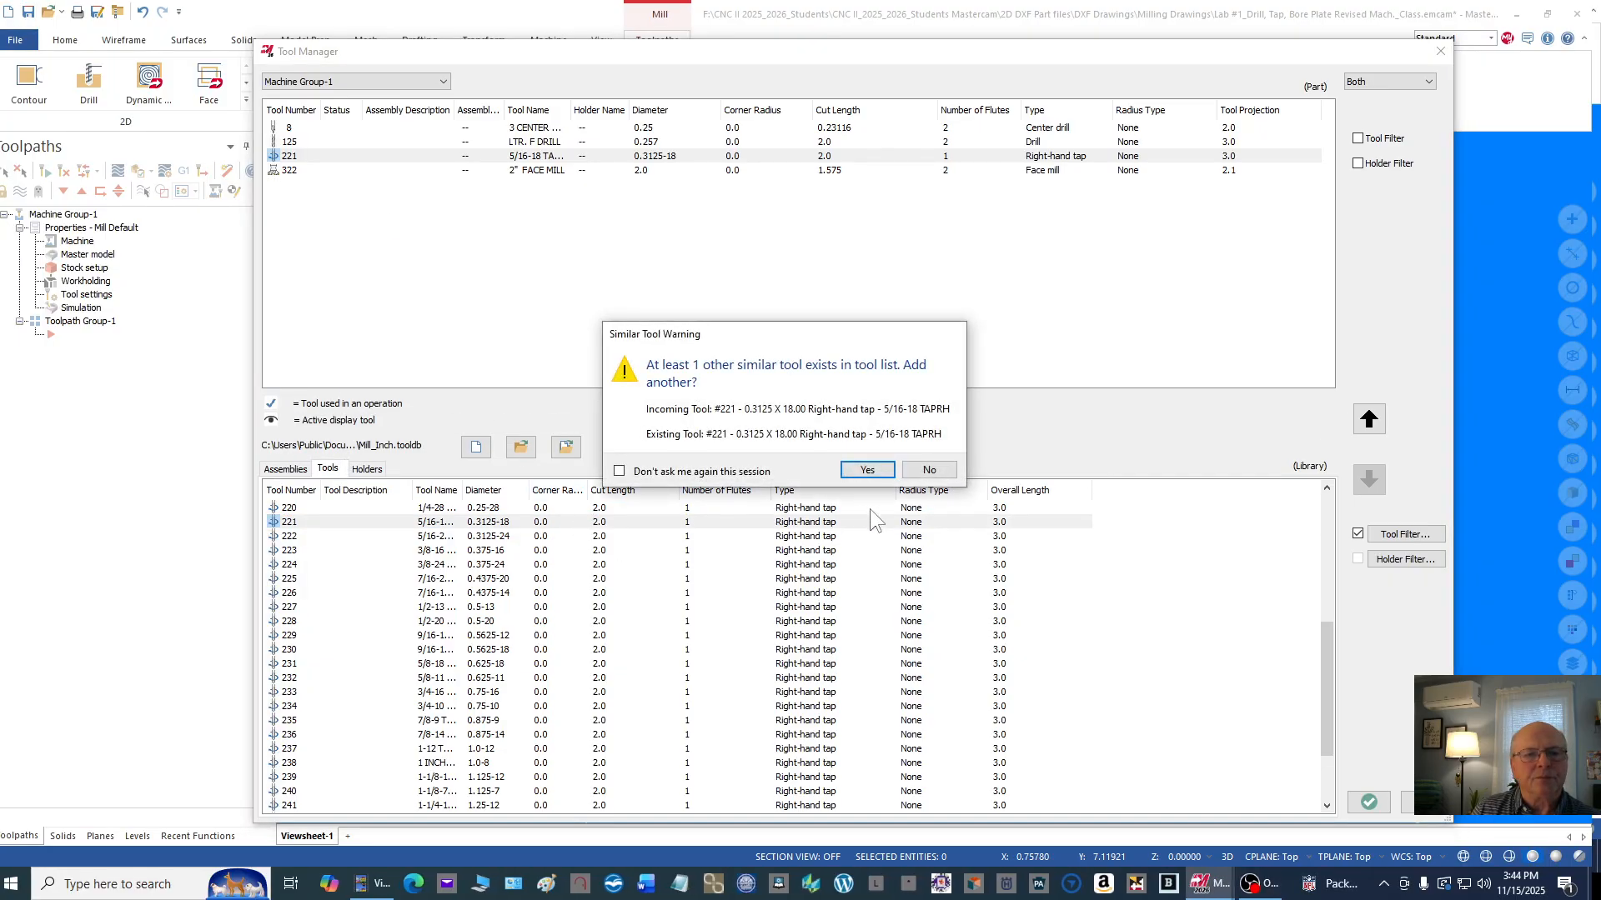
pyautogui.click(867, 471)
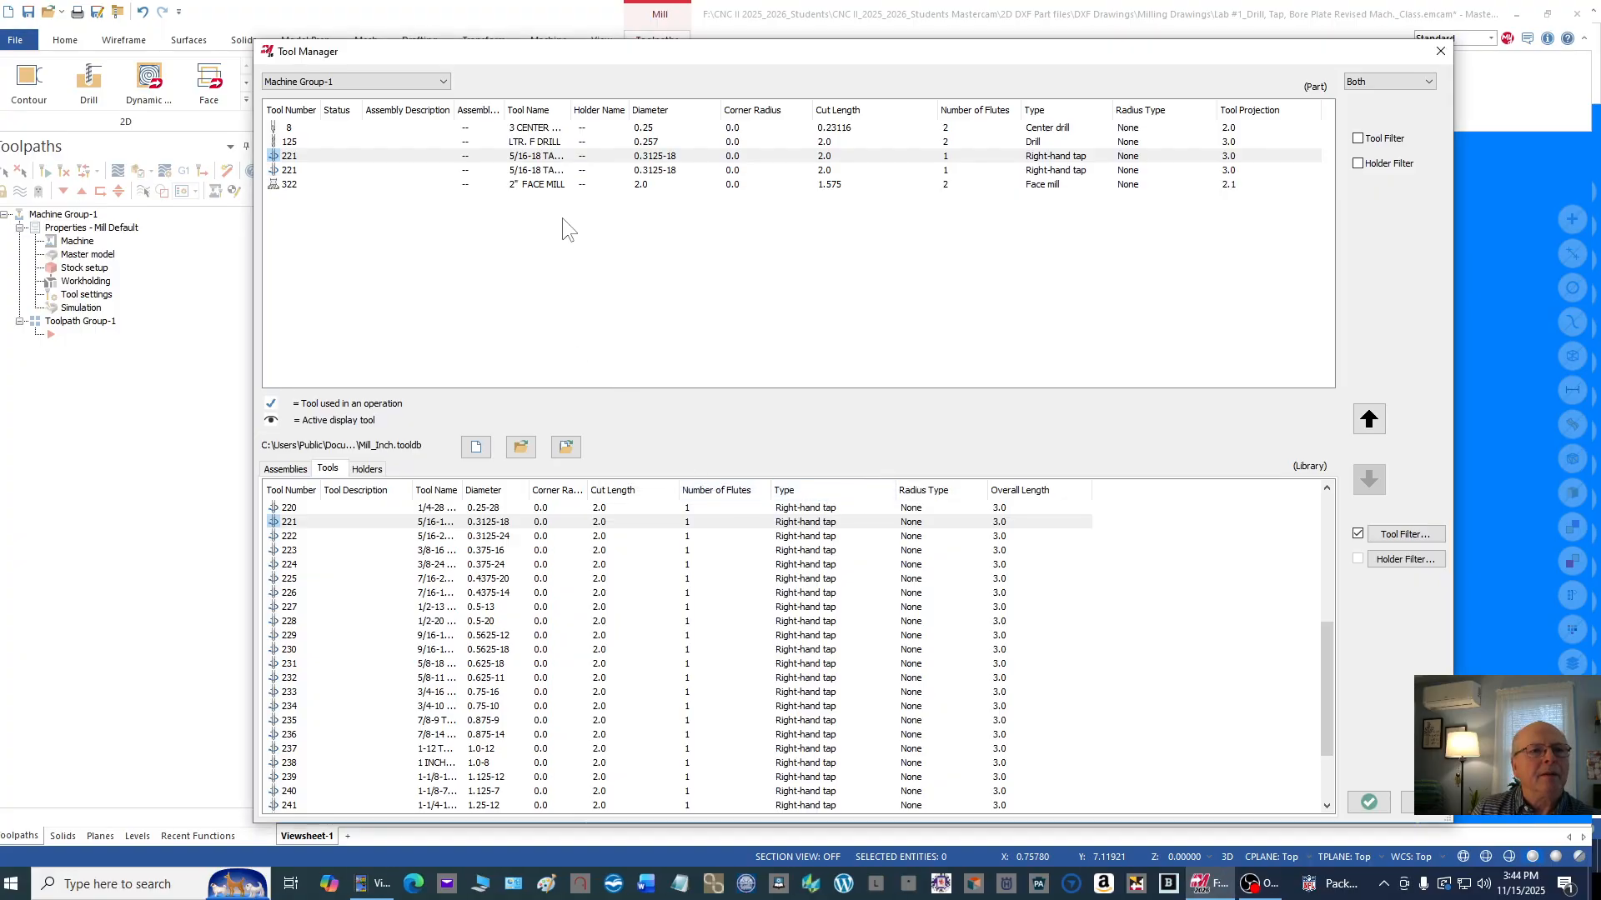
pyautogui.click(528, 171)
pyautogui.press('Delete')
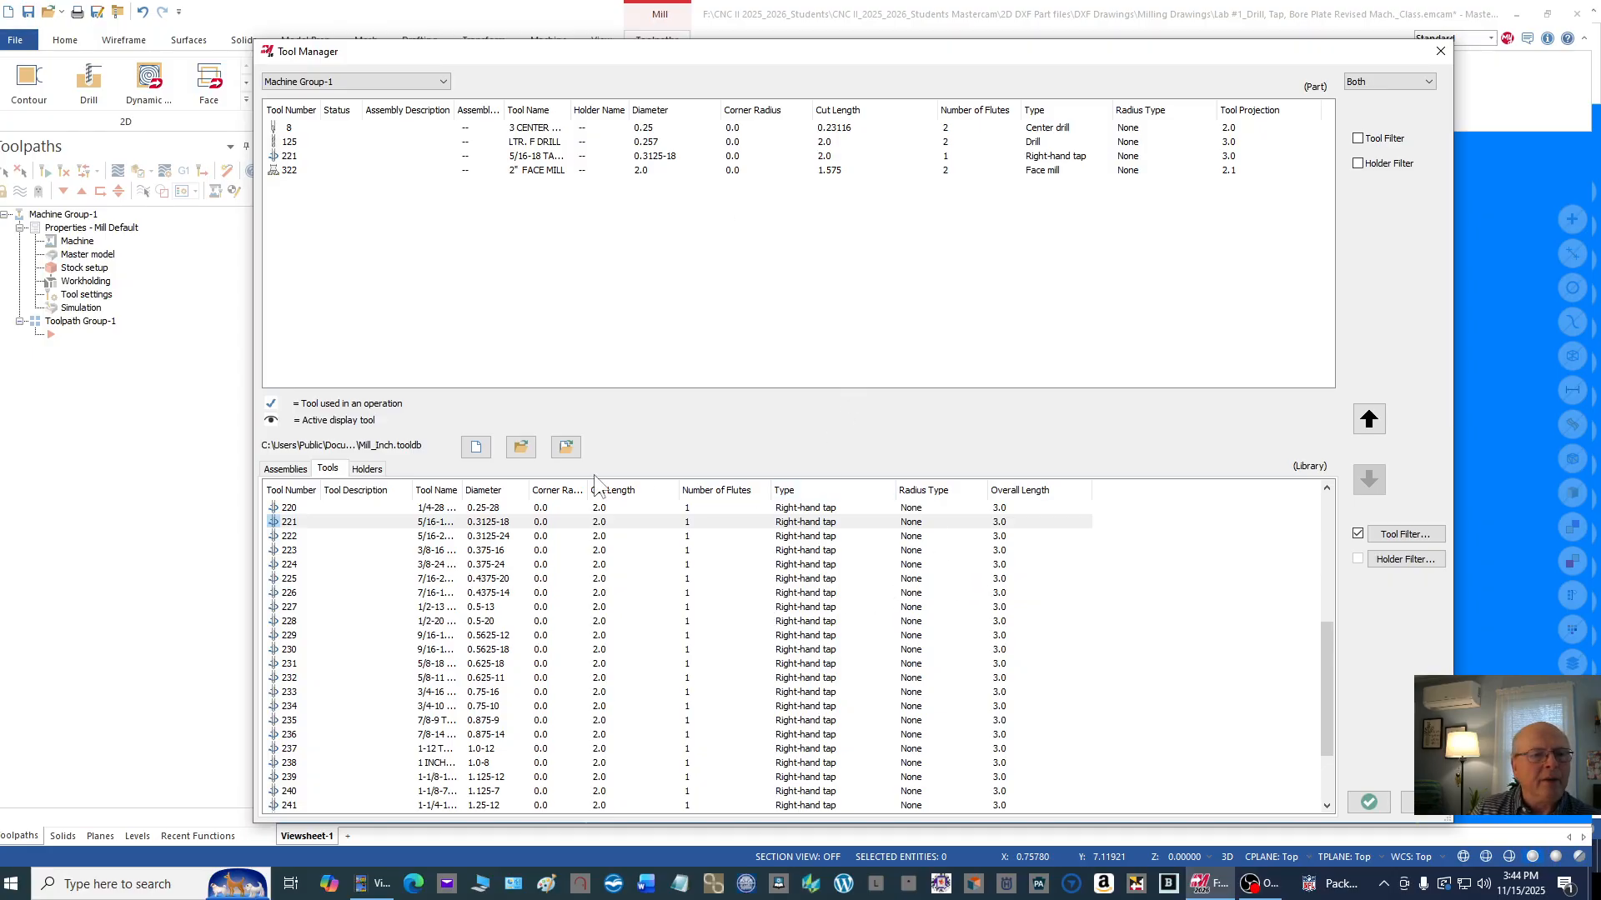
# Step: Filter the tool library to flat endmills only and add the 1/2 flat endmill with 0.5 diameter to Machine Group-1
pyautogui.click(1399, 539)
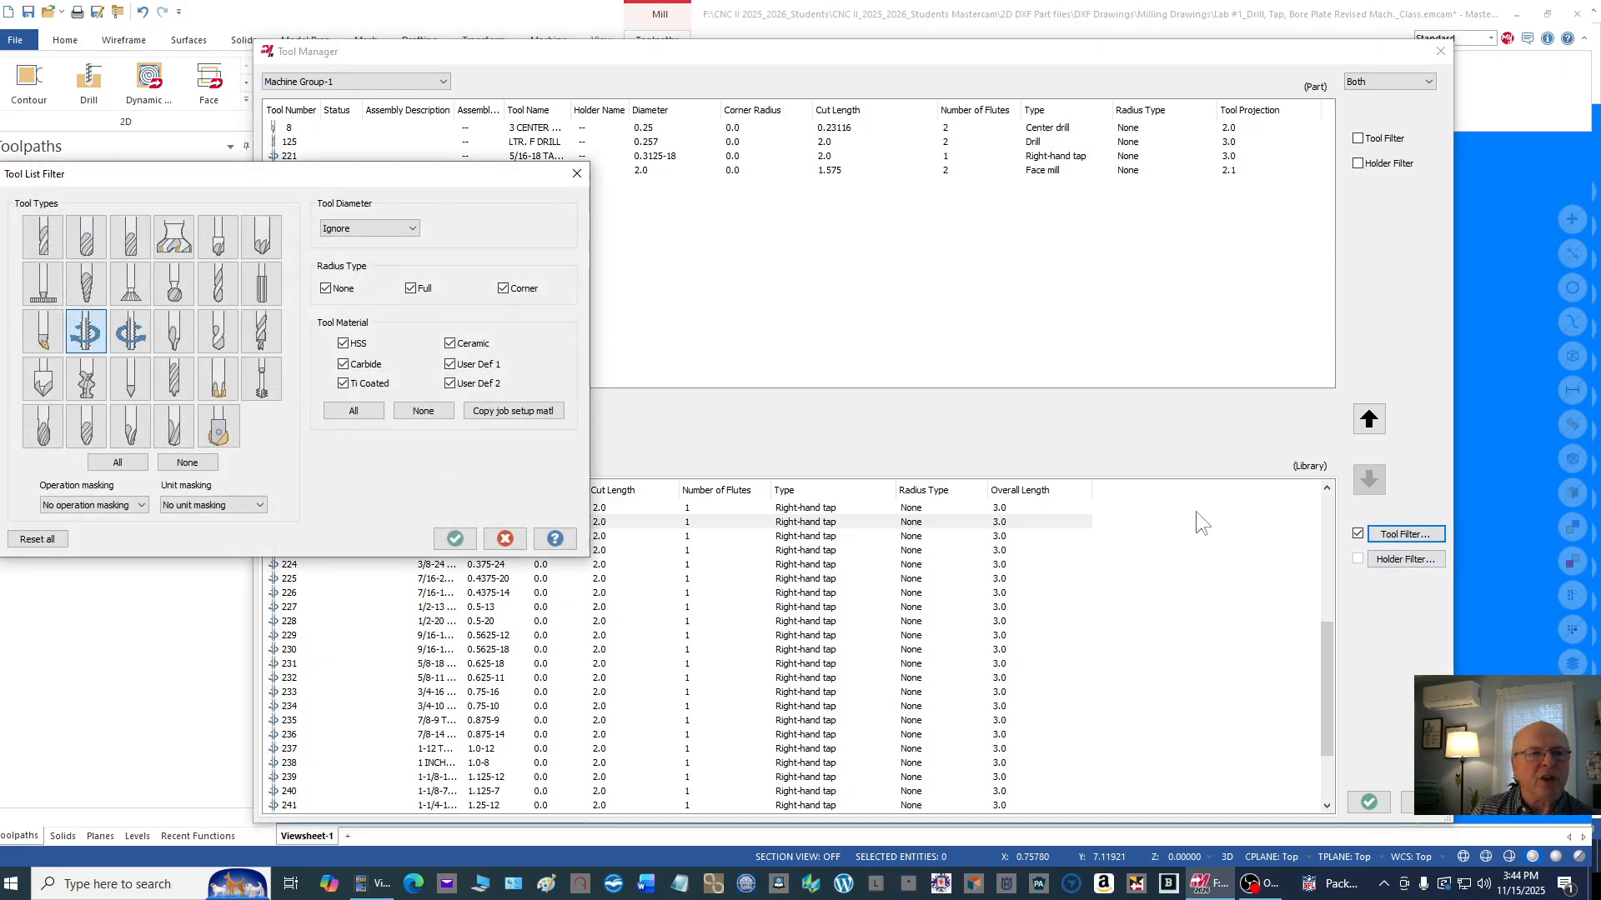
pyautogui.click(185, 463)
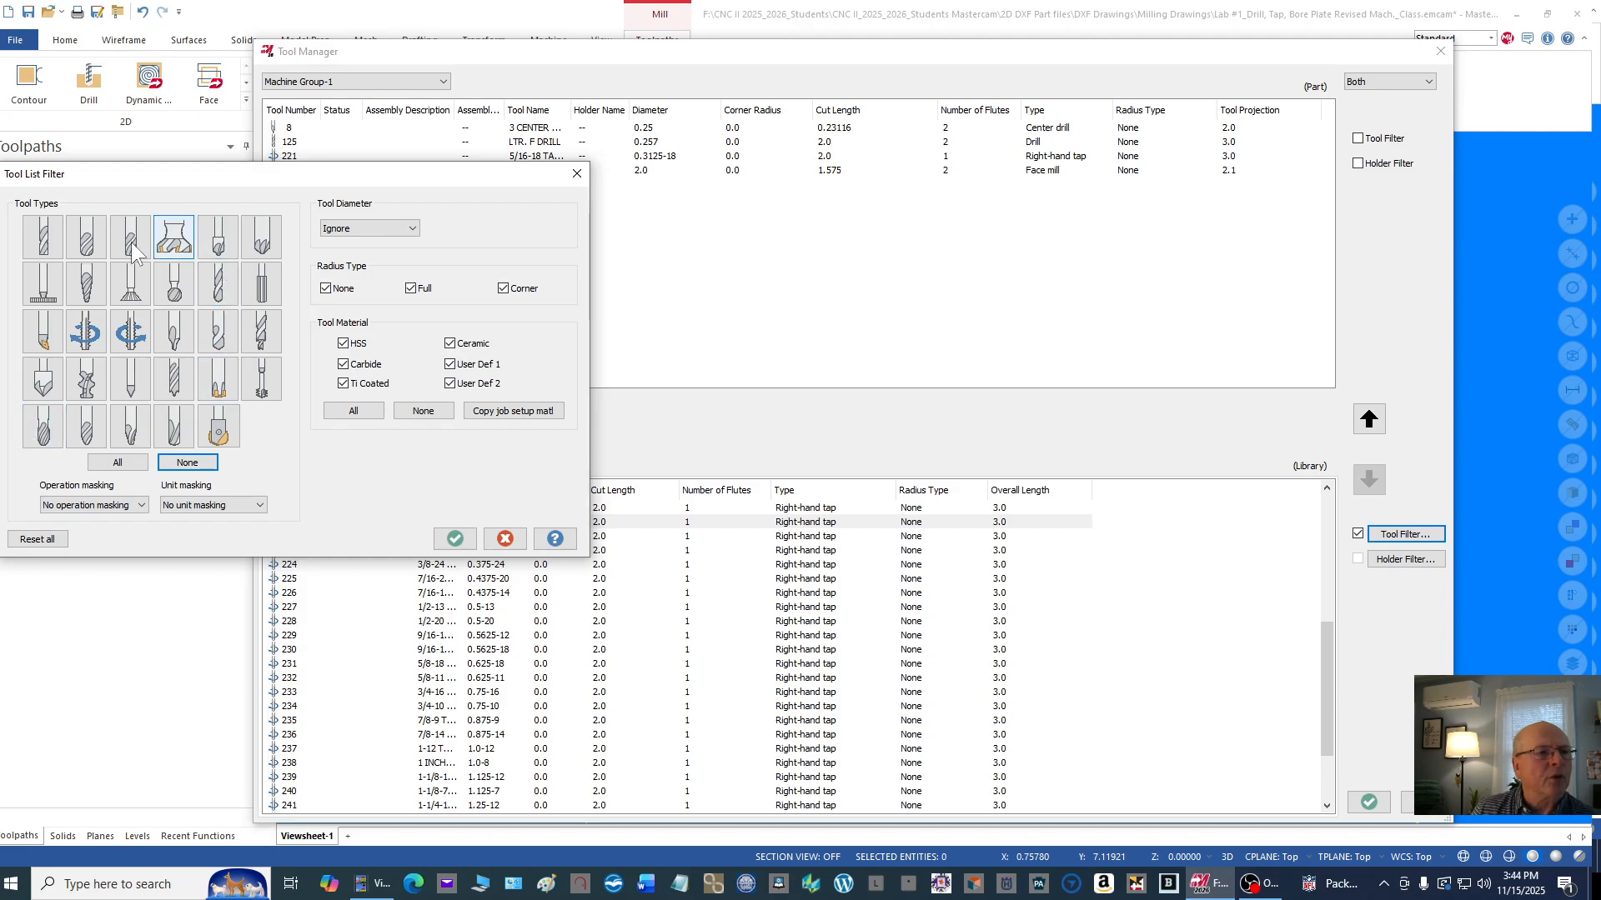
pyautogui.click(43, 238)
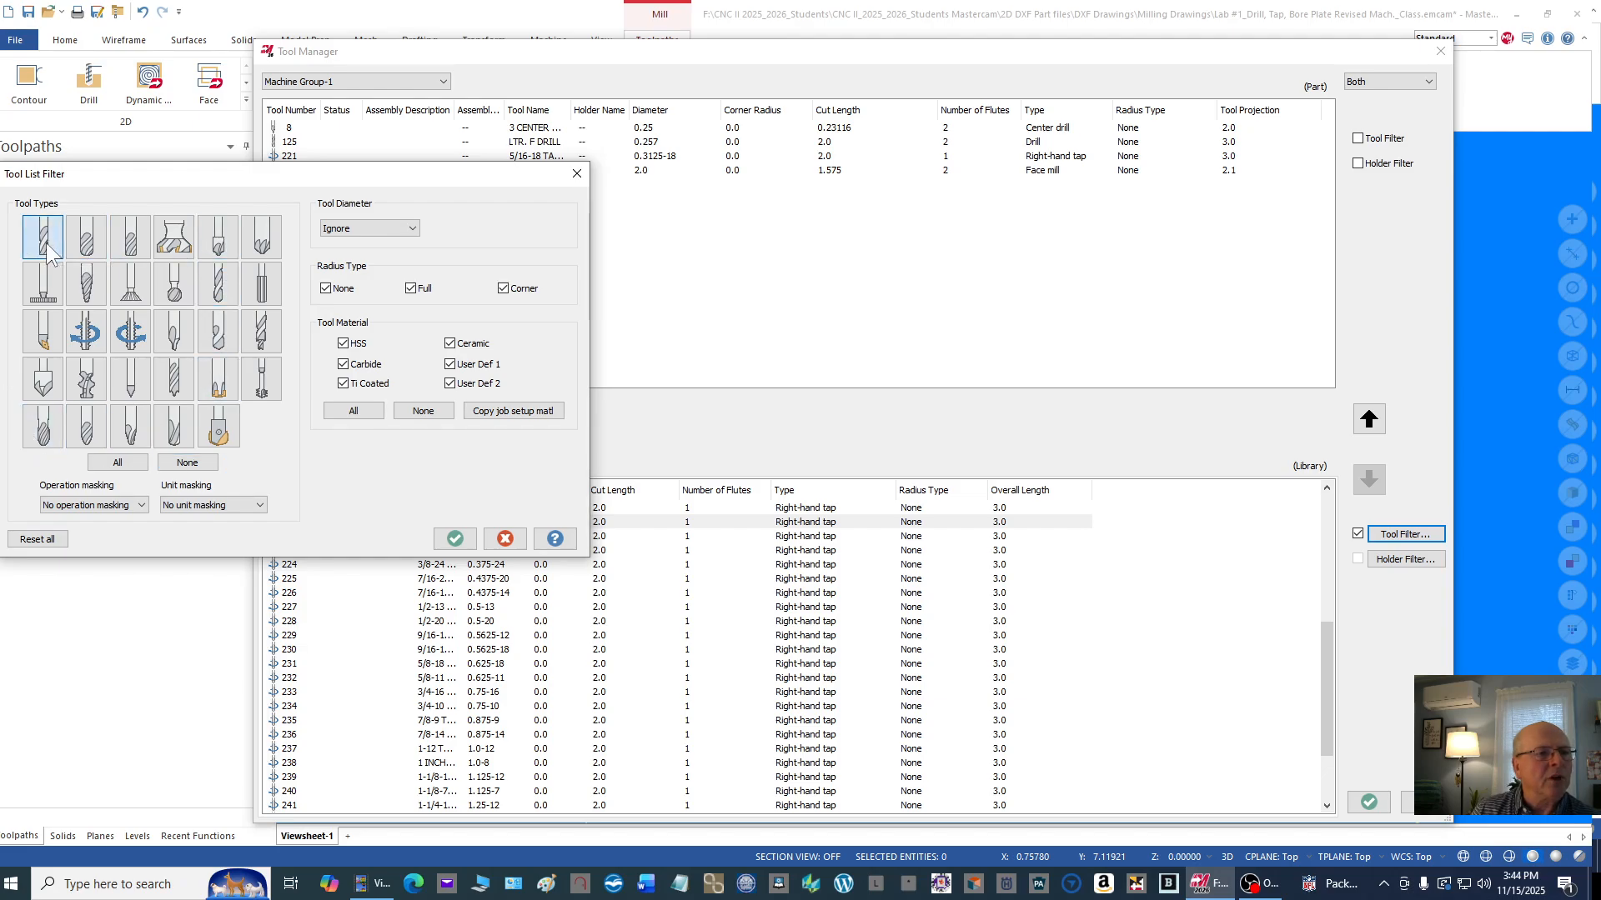
pyautogui.click(455, 540)
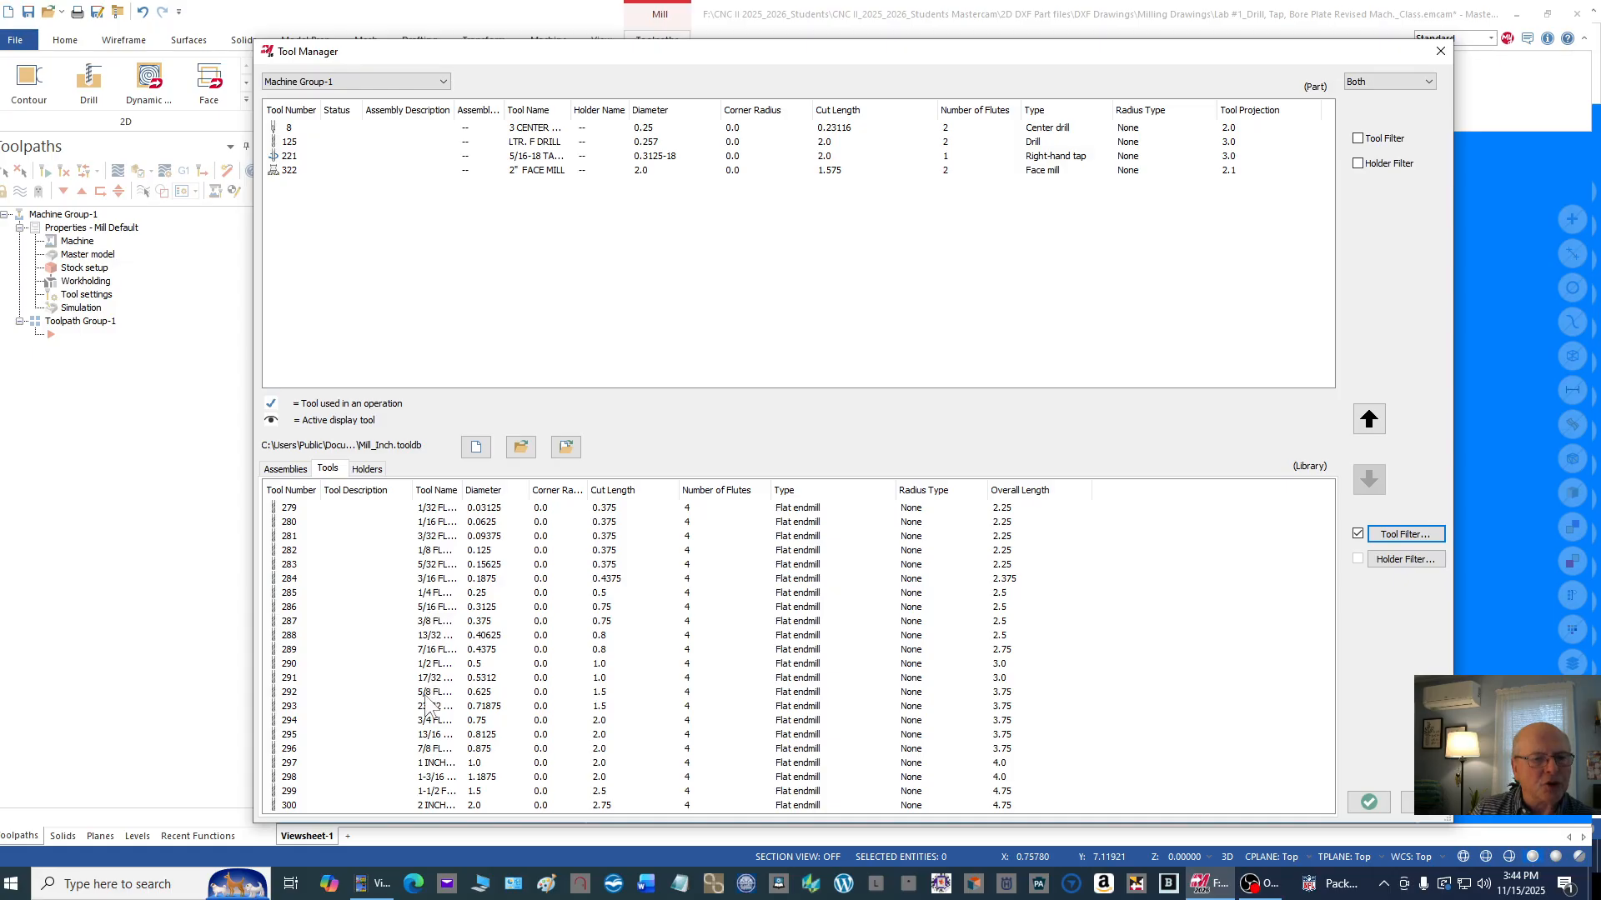
pyautogui.click(432, 664)
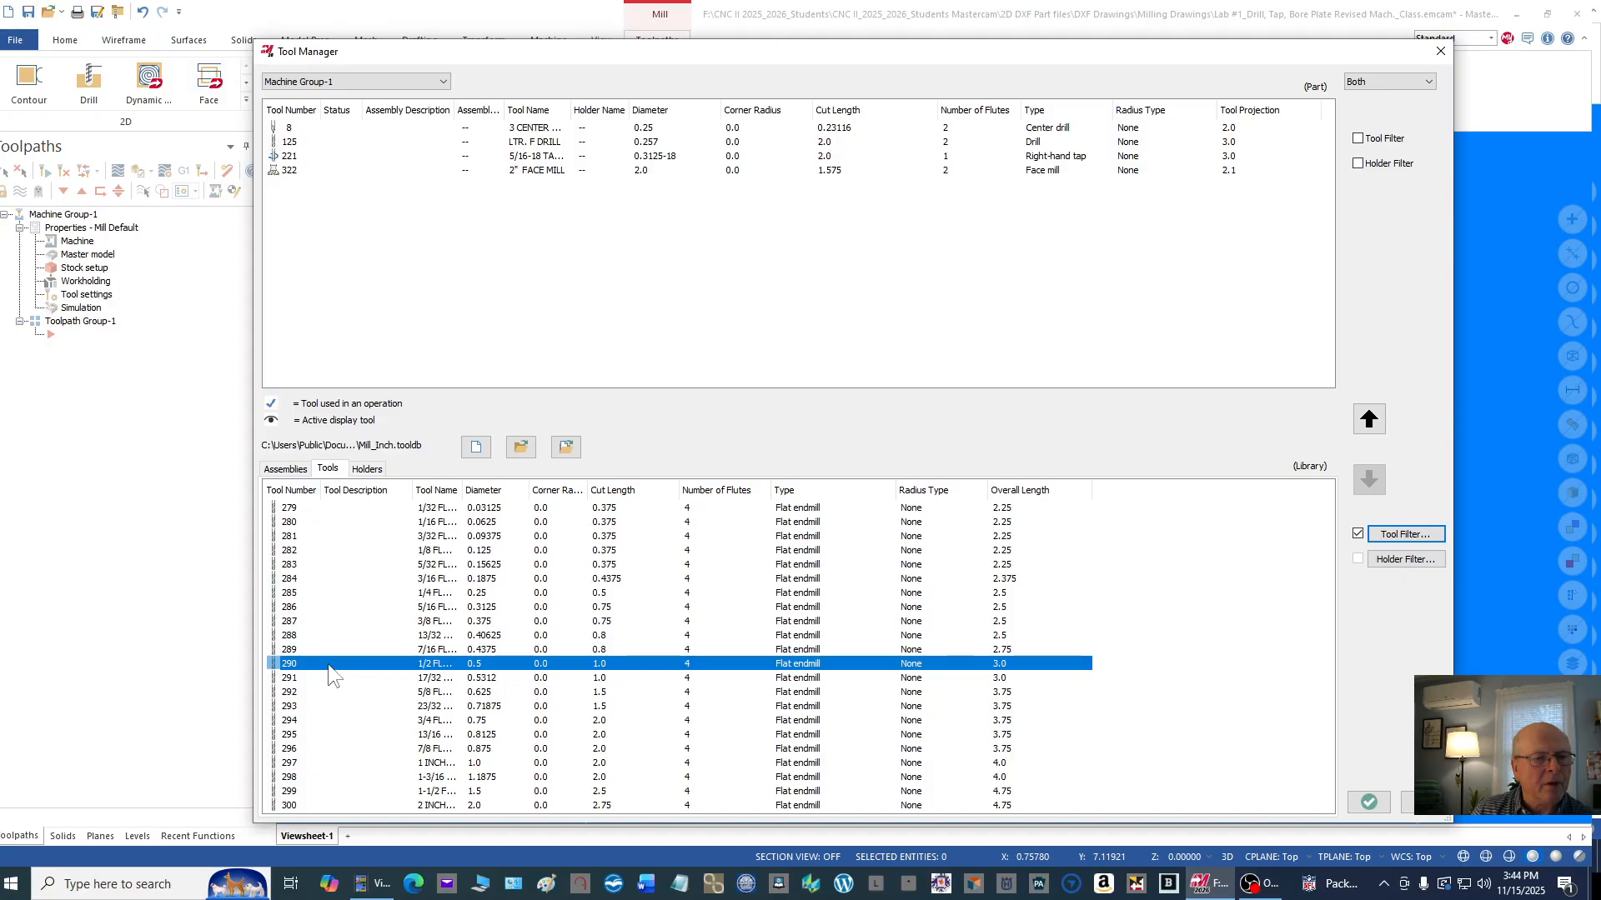
pyautogui.moveTo(331, 666); pyautogui.dragTo(335, 190)
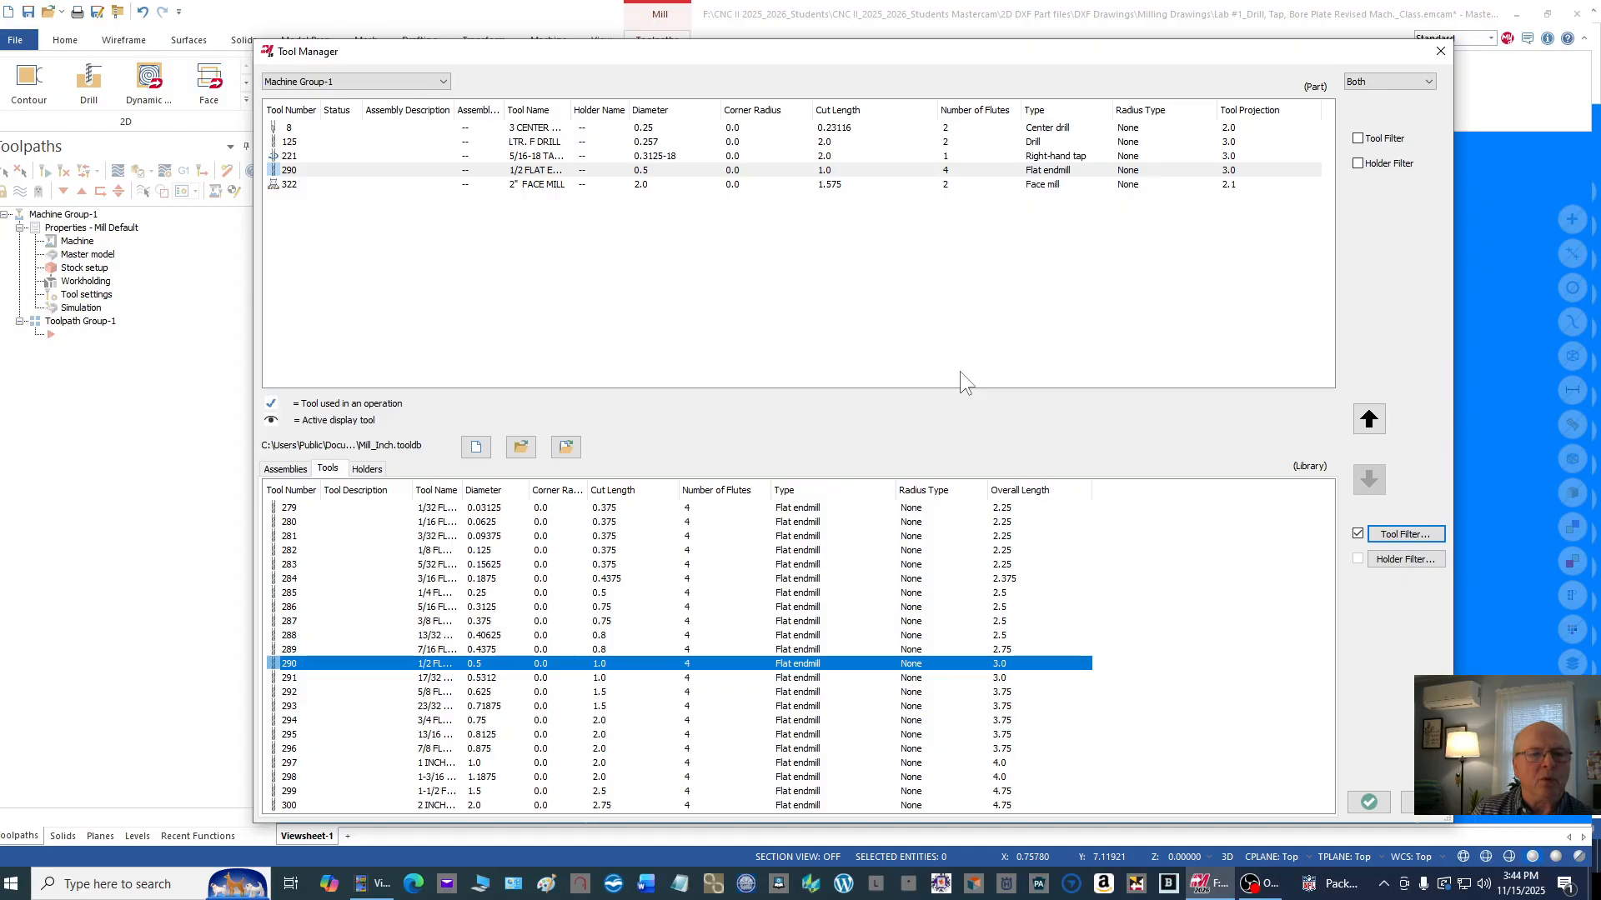
# Step: Edit the 2" face mill in Machine Group-1, setting its tool number, length offset and diameter offset to 1
pyautogui.doubleClick(527, 184)
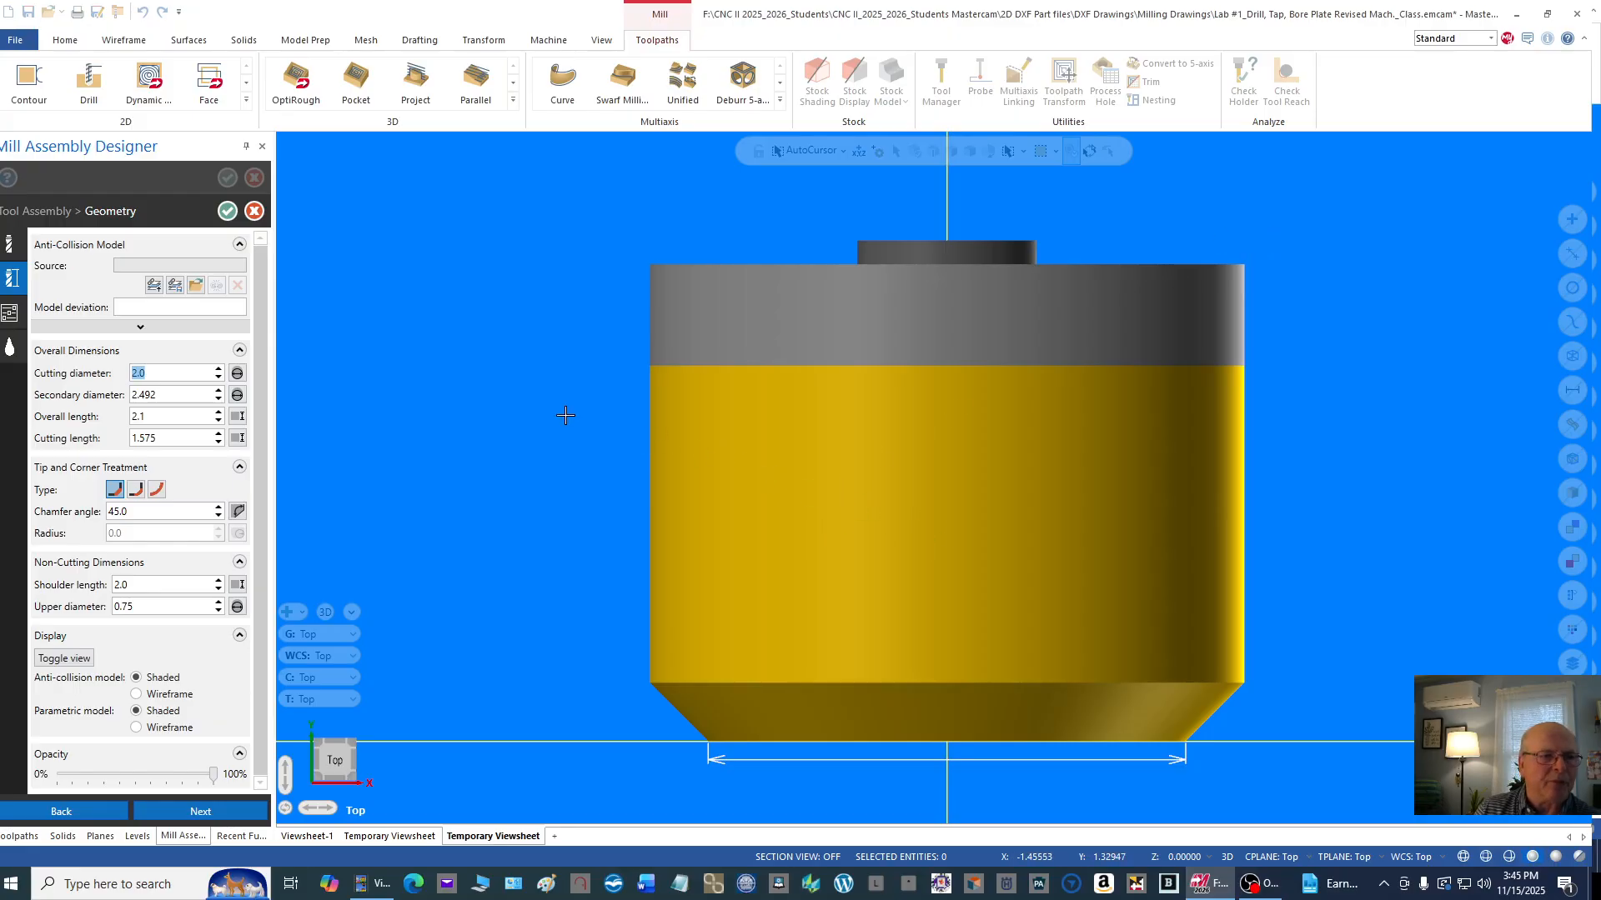
pyautogui.moveTo(257, 292); pyautogui.dragTo(252, 332)
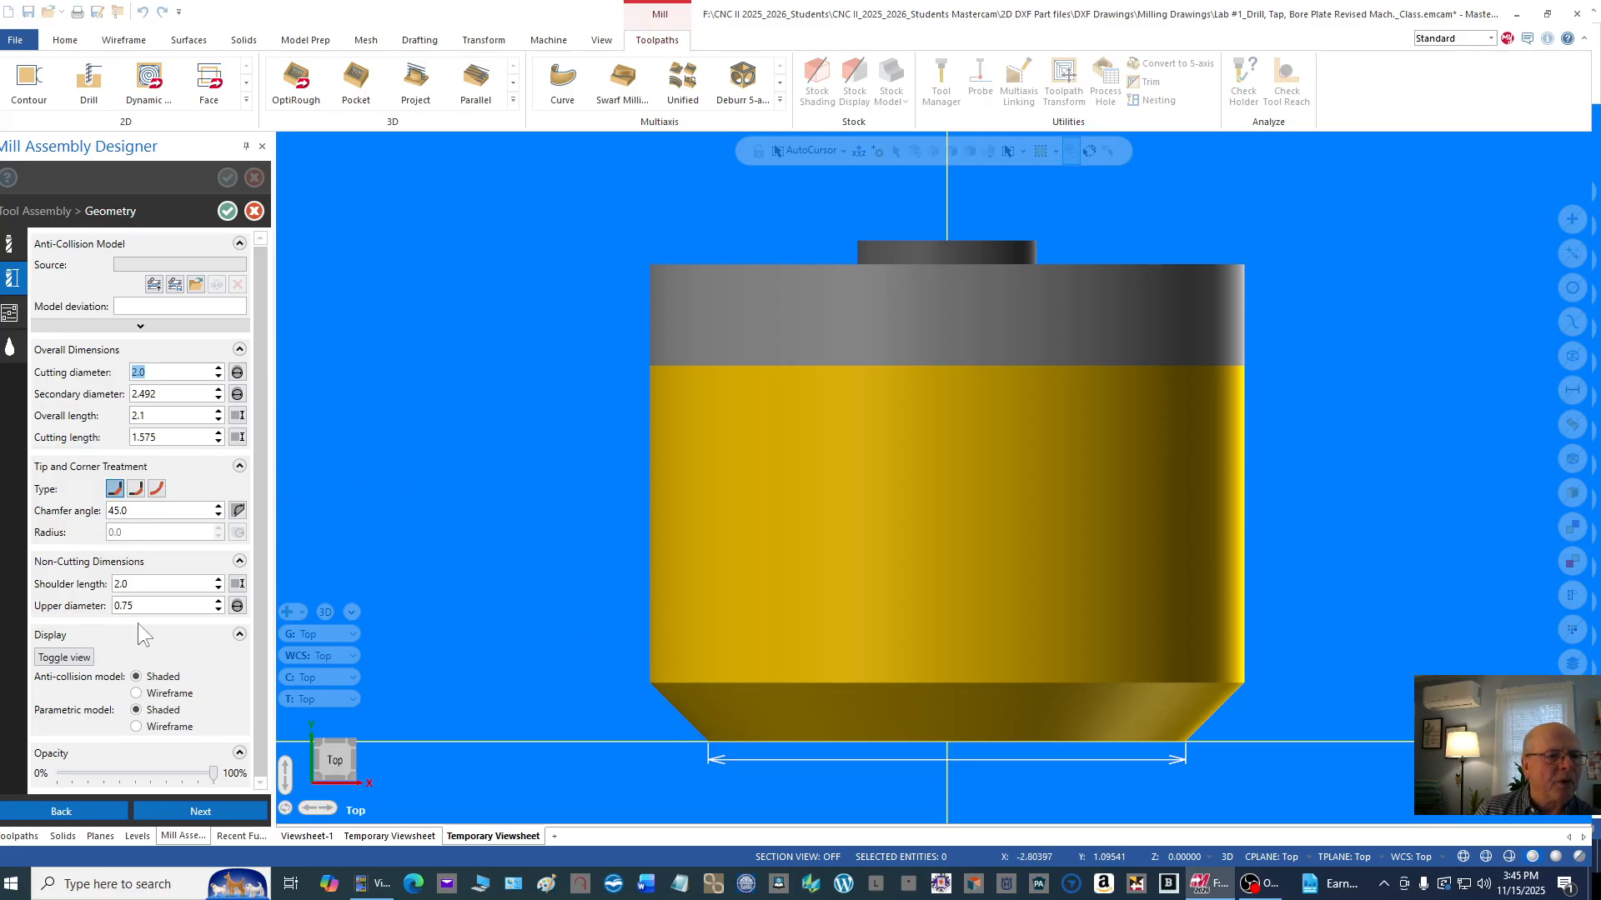
pyautogui.click(154, 586)
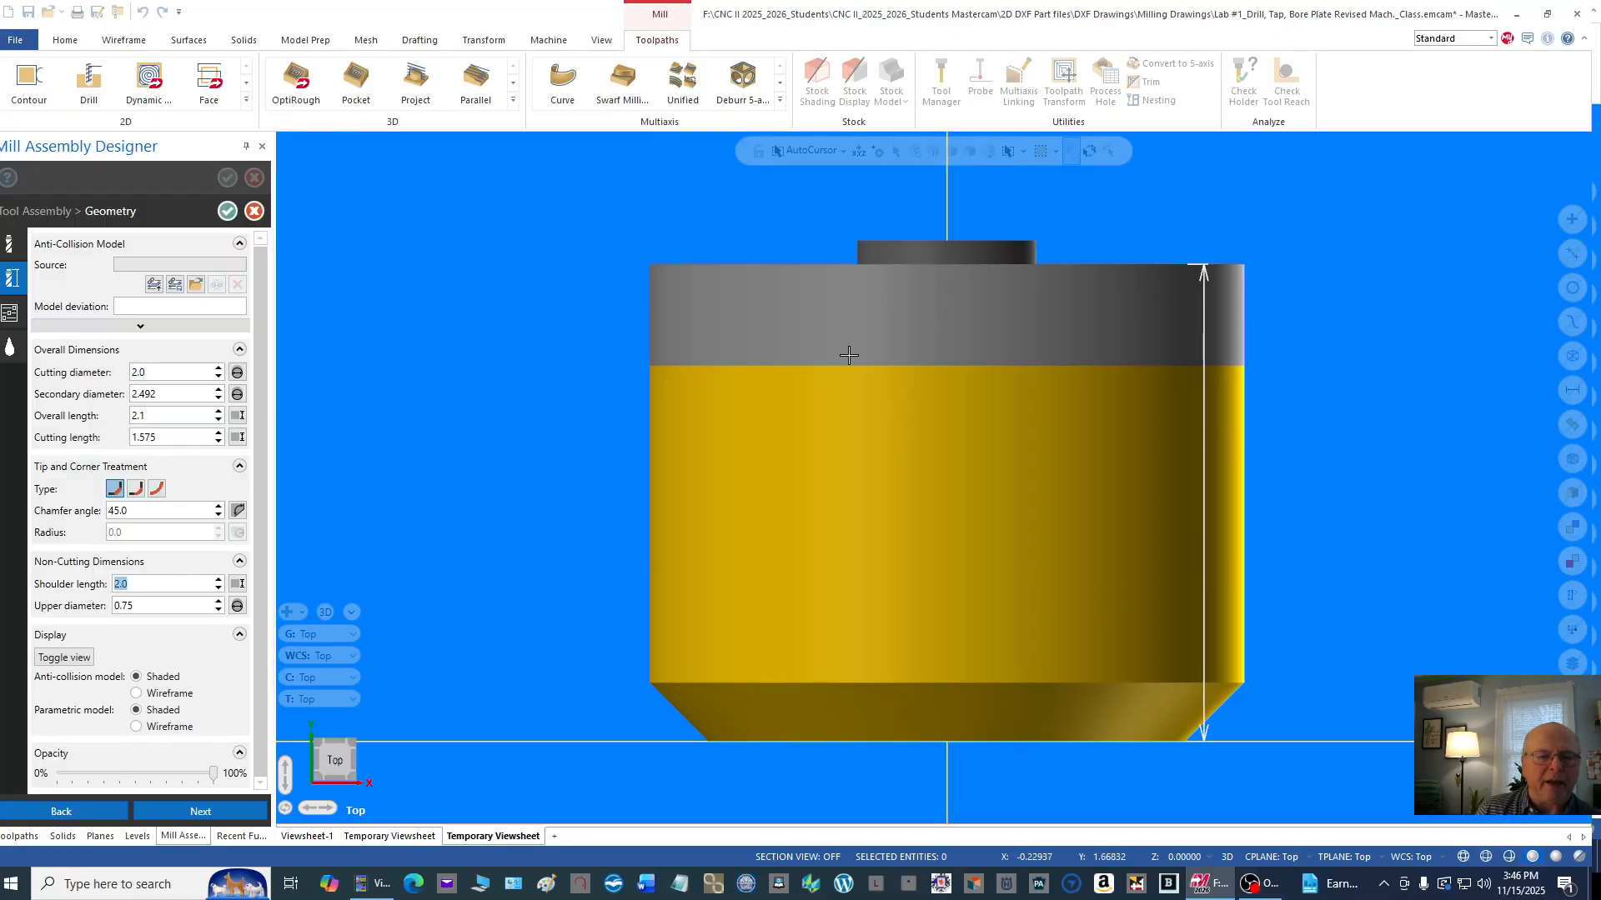
pyautogui.press('Tab')
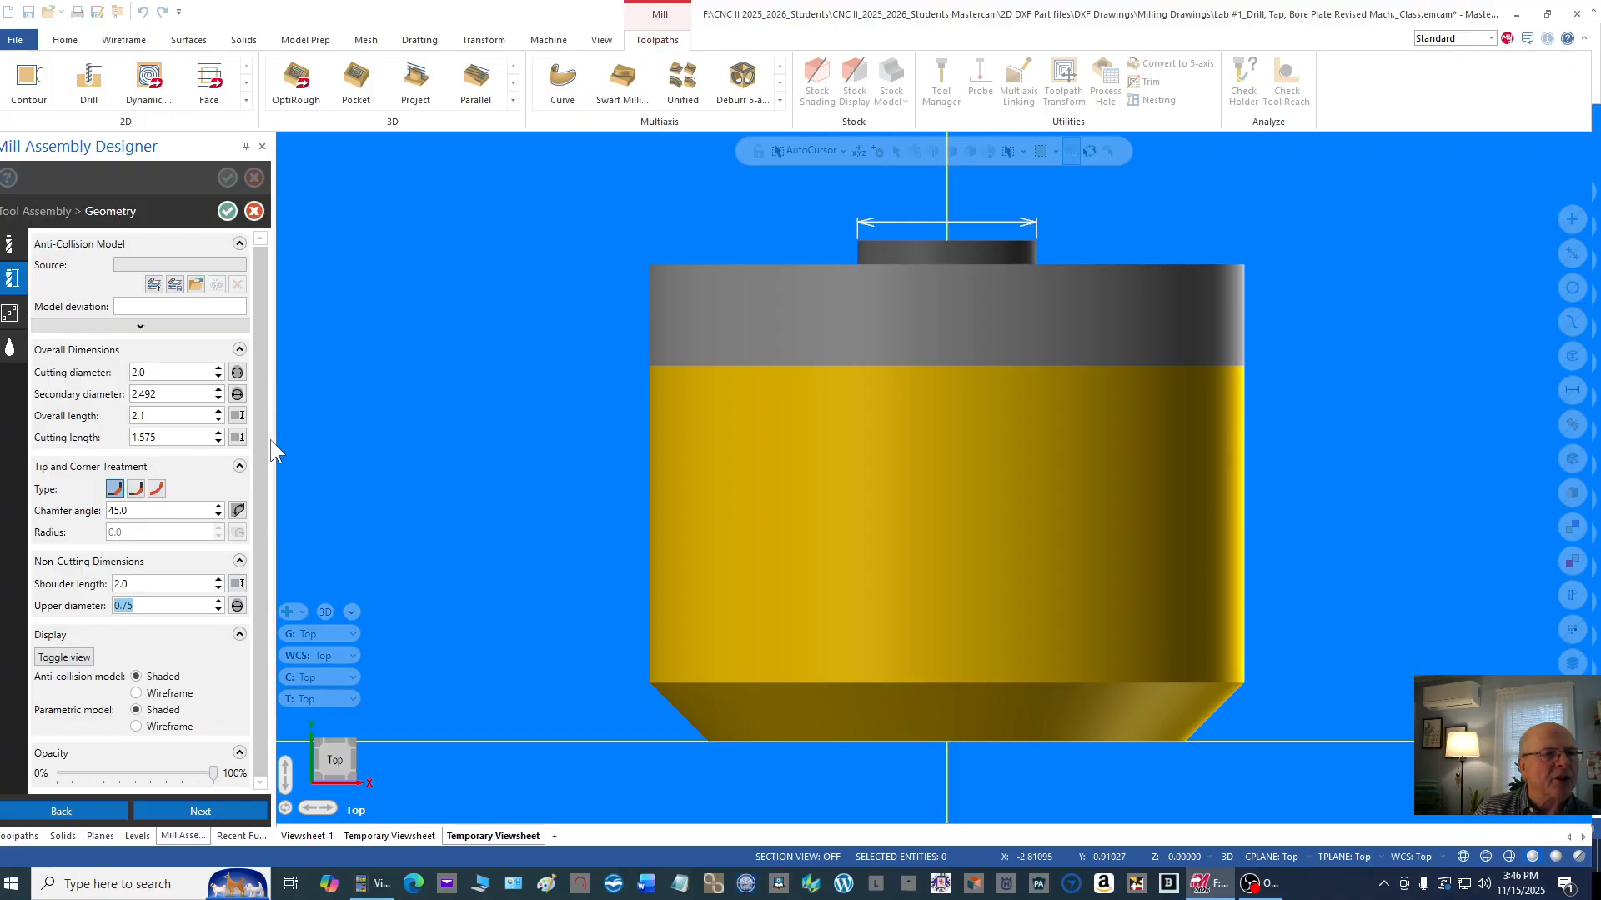
pyautogui.click(9, 250)
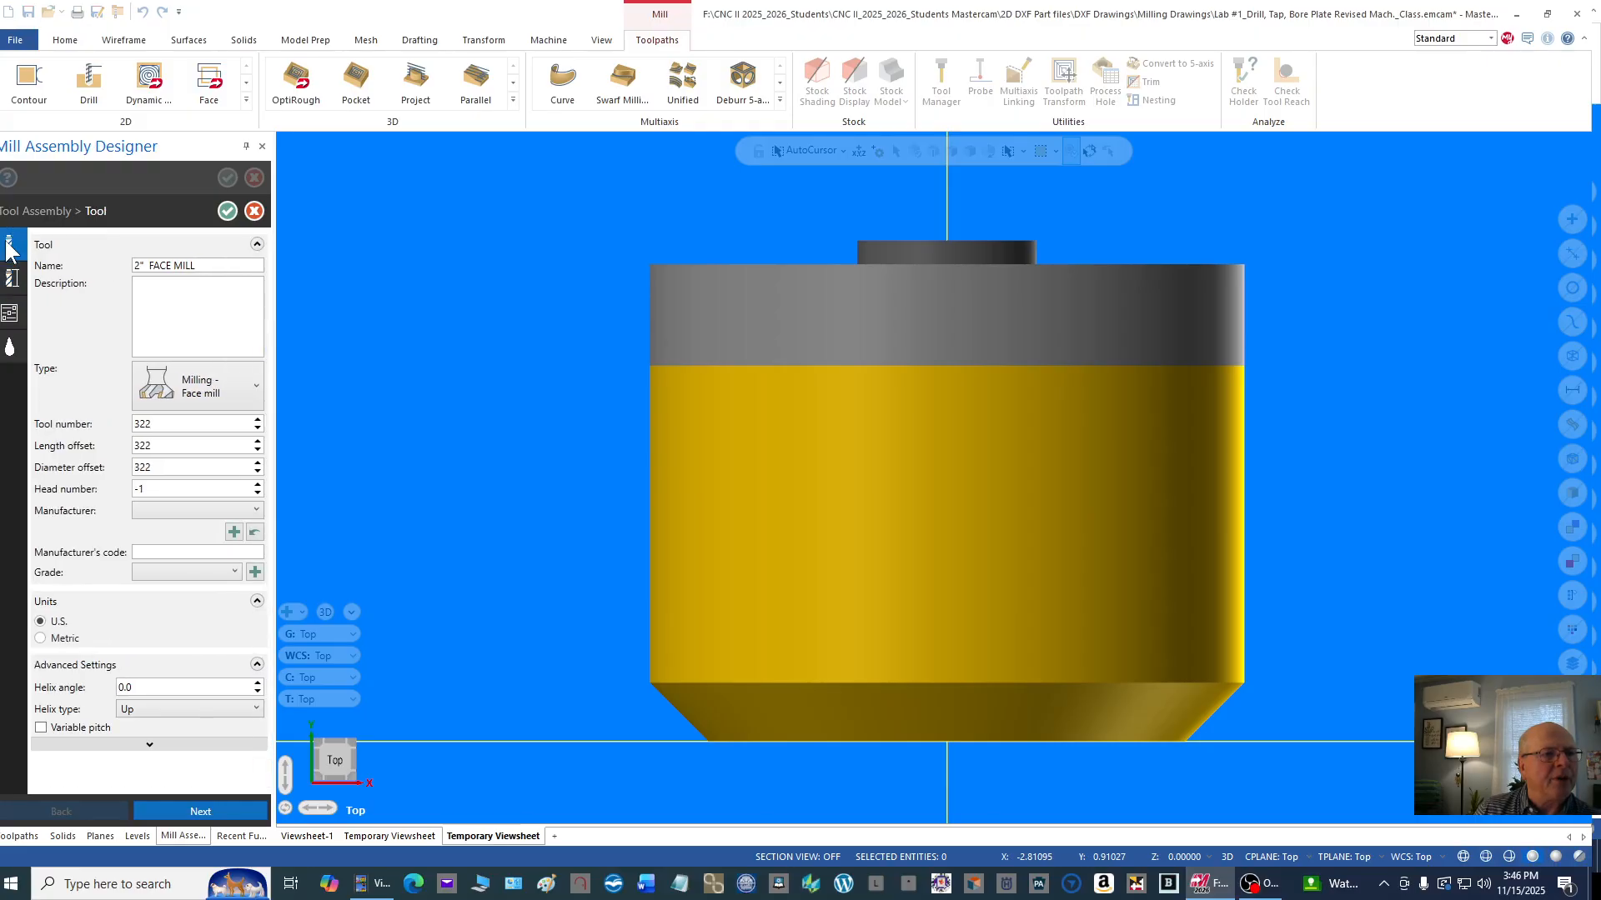
pyautogui.doubleClick(156, 424)
pyautogui.write('1')
pyautogui.click(177, 449)
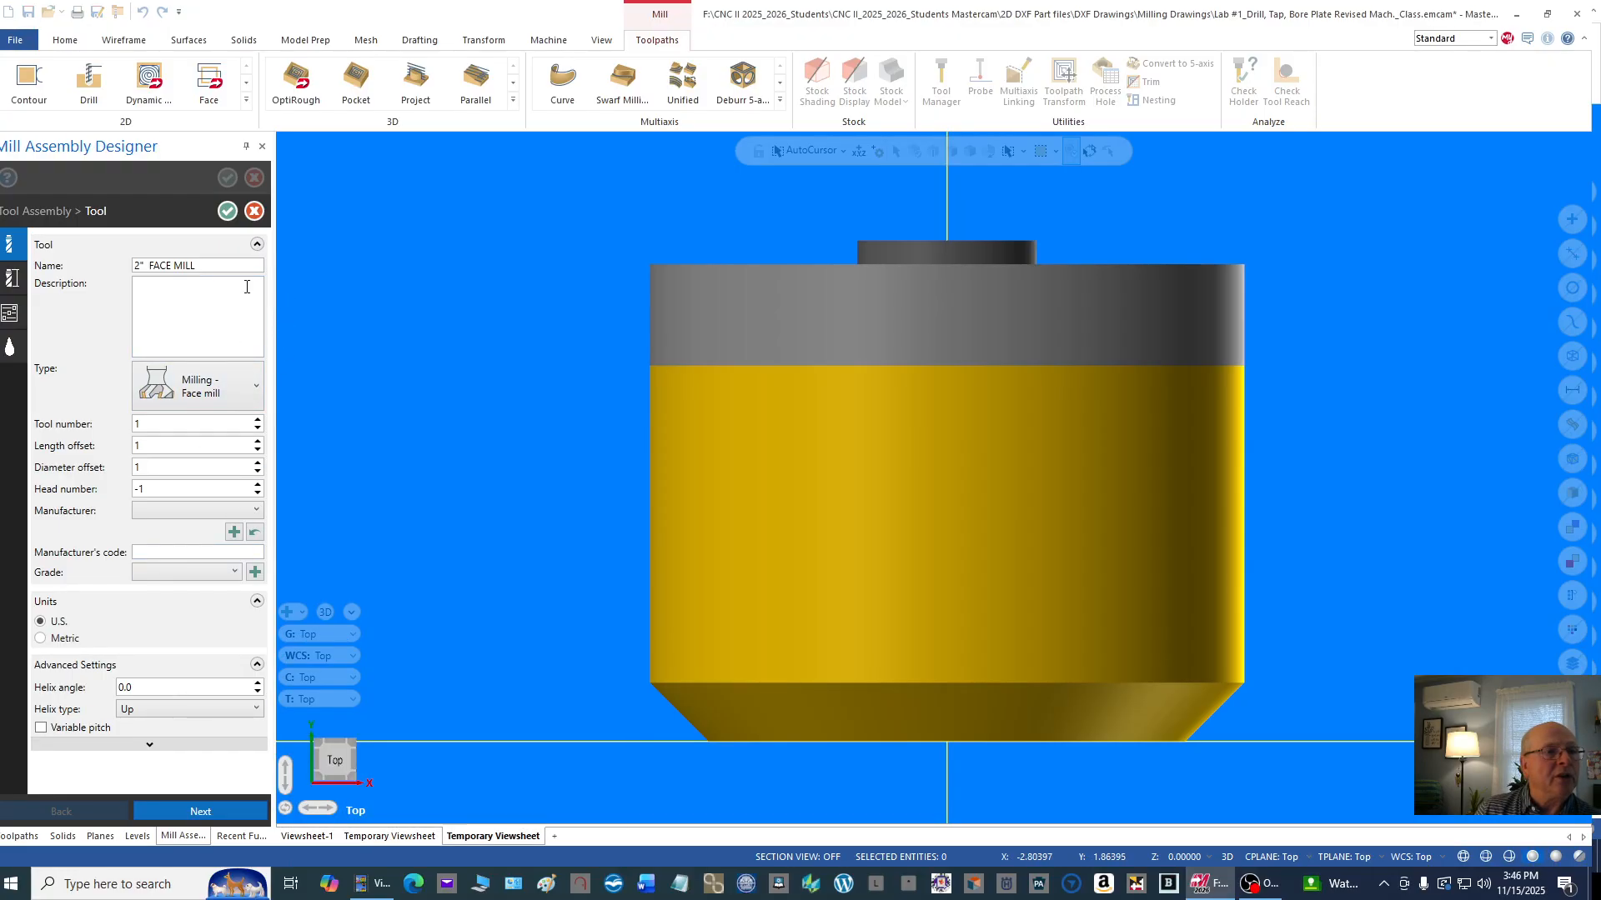
# Step: Set the face mill's spindle speed to 2000 and its retract rate to 50 in the operation parameters
pyautogui.click(13, 286)
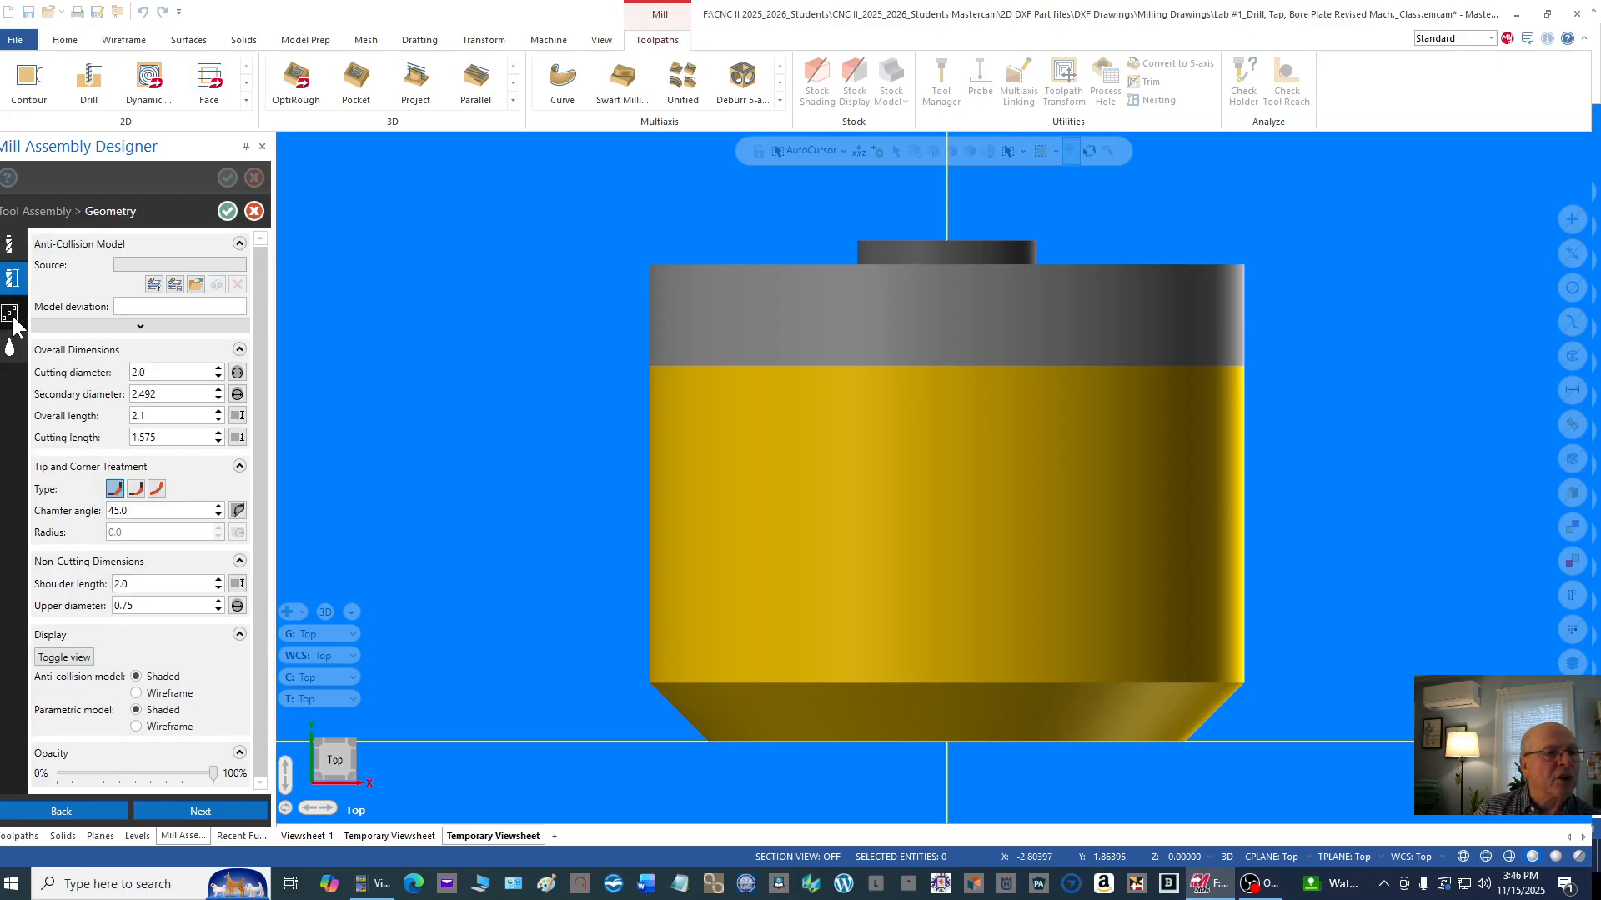
pyautogui.click(17, 324)
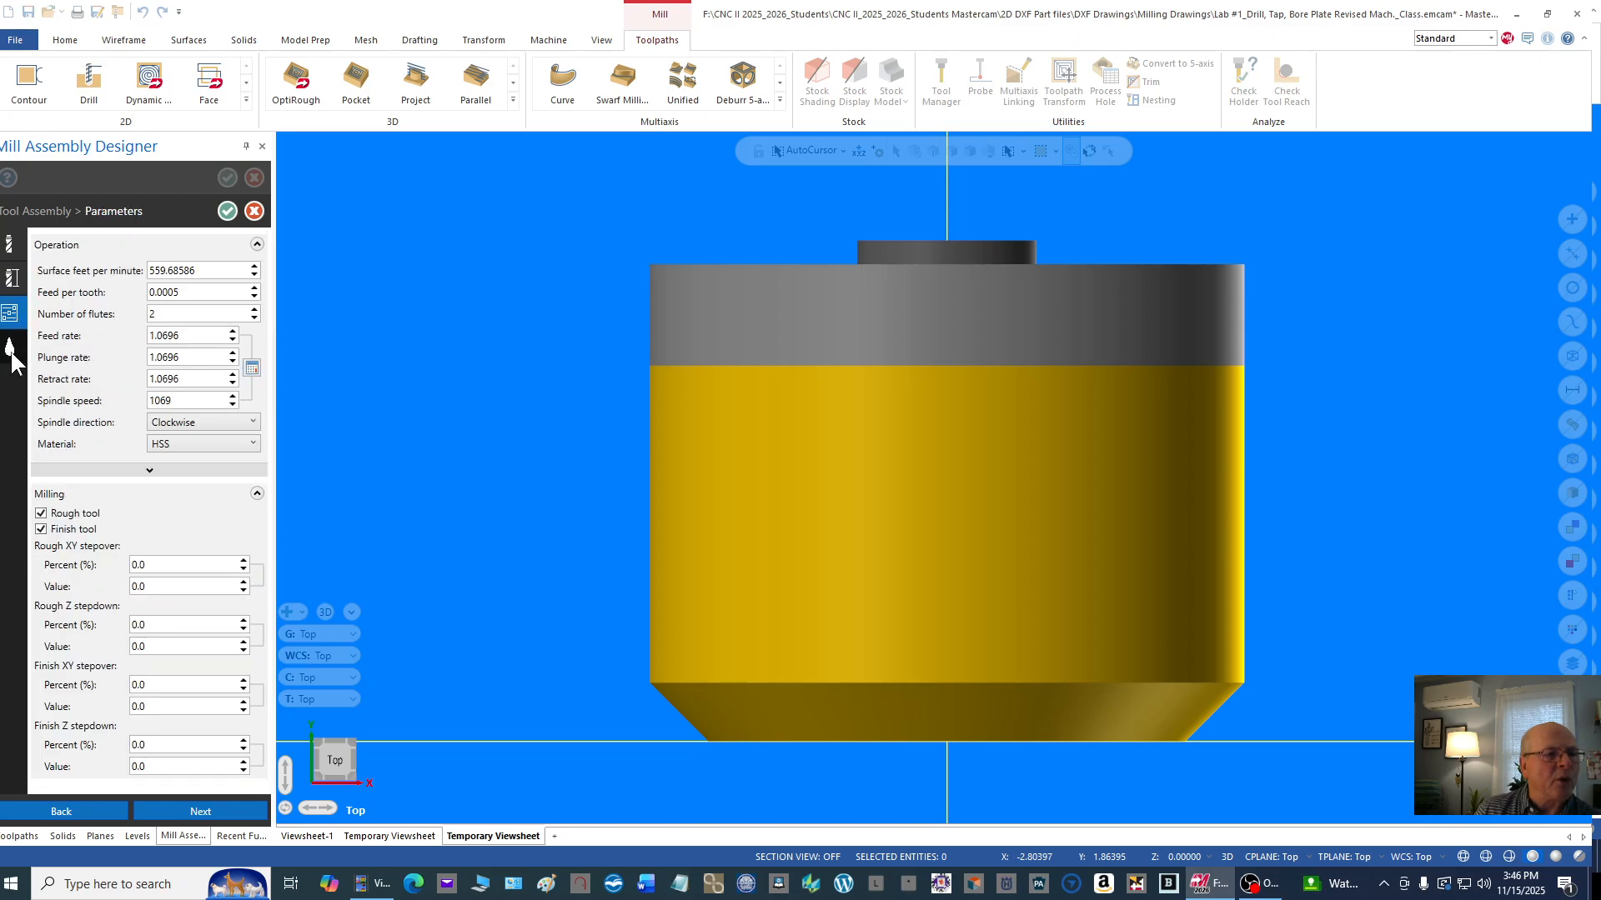
pyautogui.moveTo(11, 354)
pyautogui.doubleClick(181, 401)
pyautogui.write('2000')
pyautogui.click(200, 380)
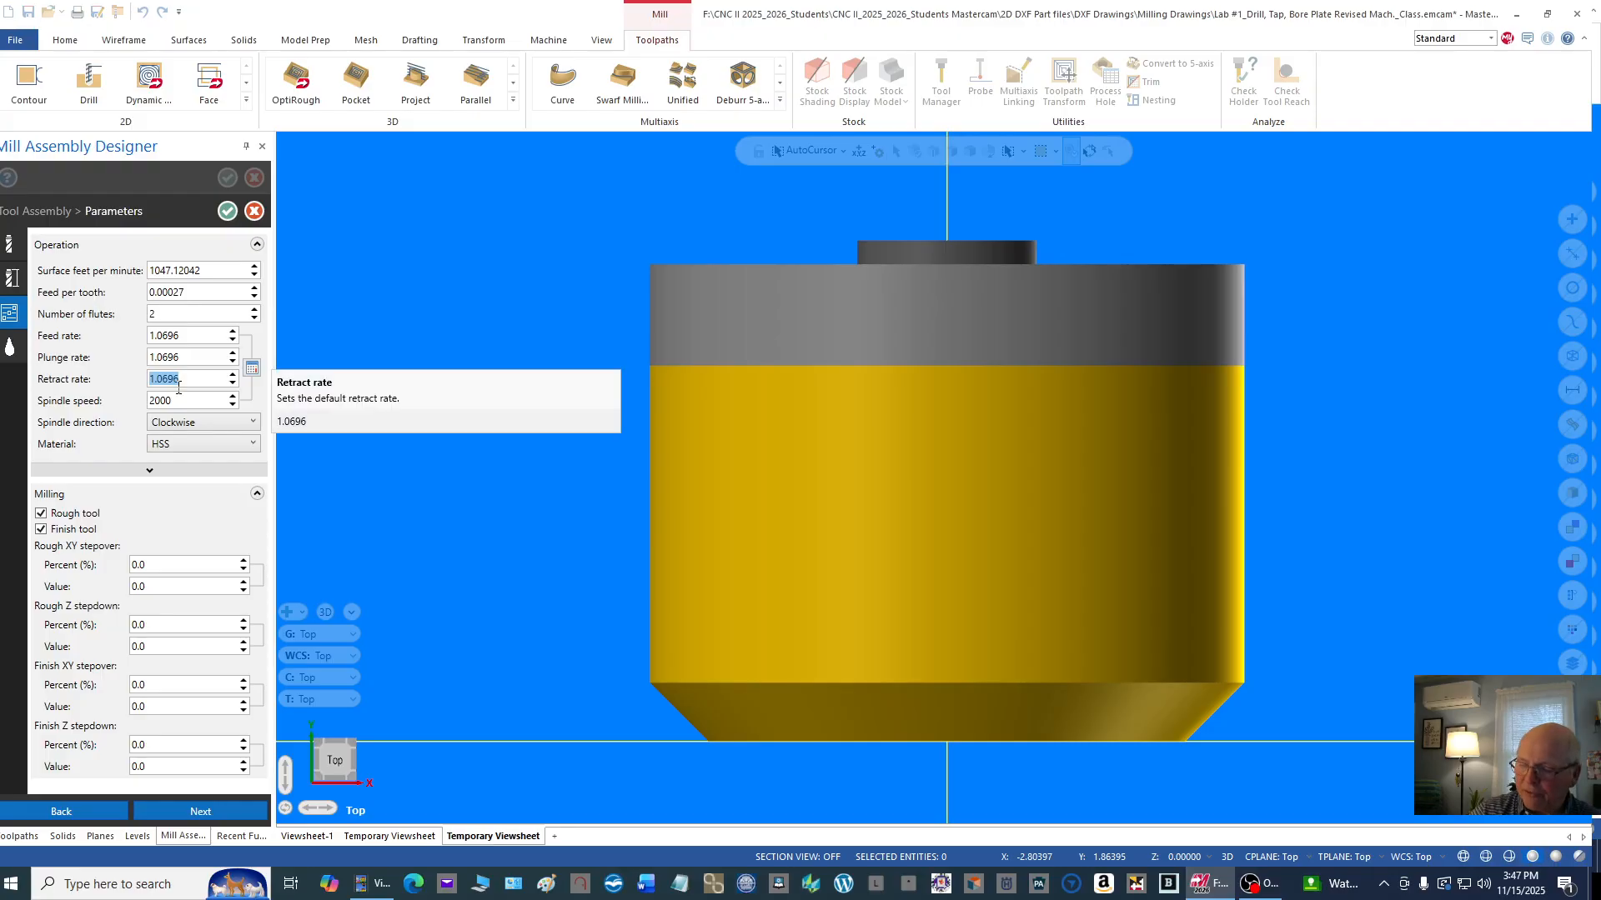
pyautogui.write('50')
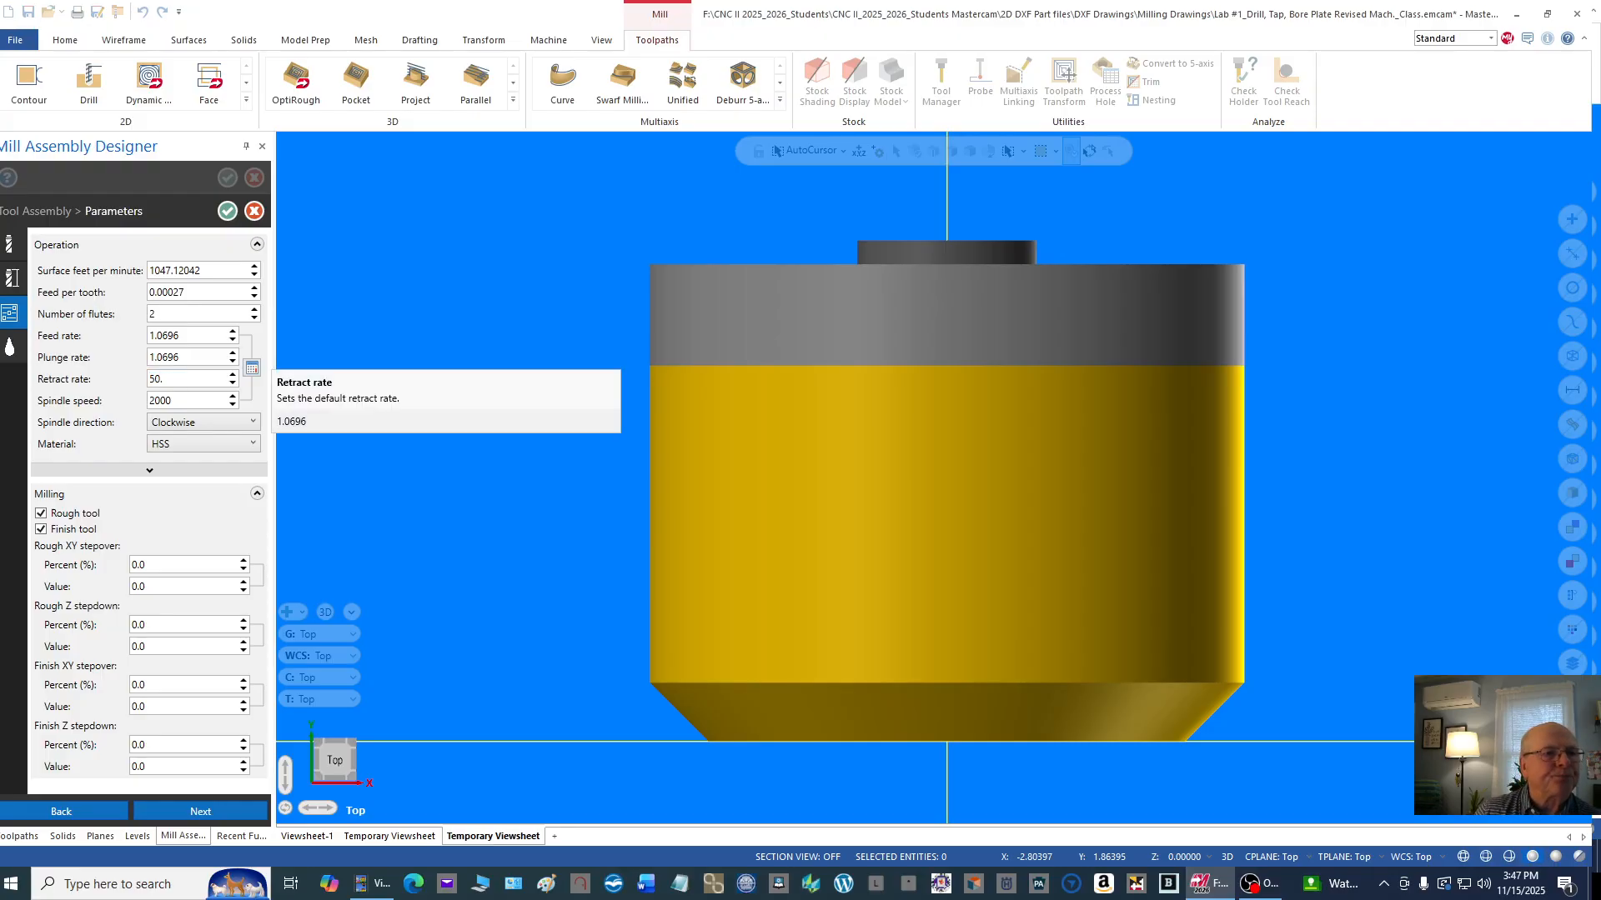
# Step: Set the face mill's plunge rate to 18 and its feed rate to 20
pyautogui.click(188, 358)
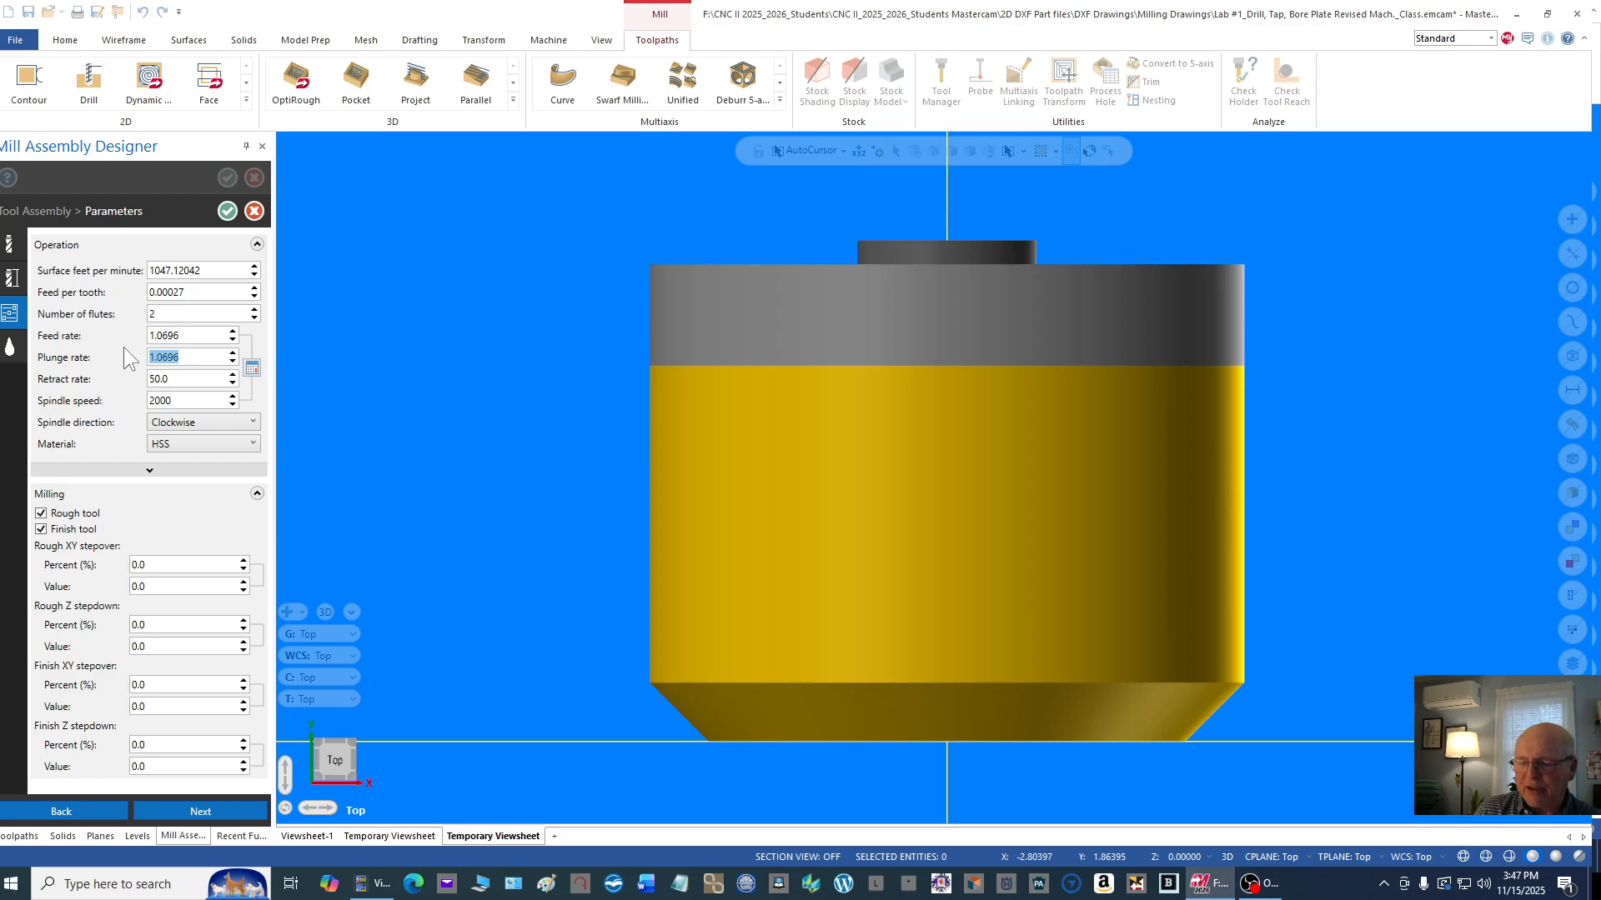
pyautogui.write('18')
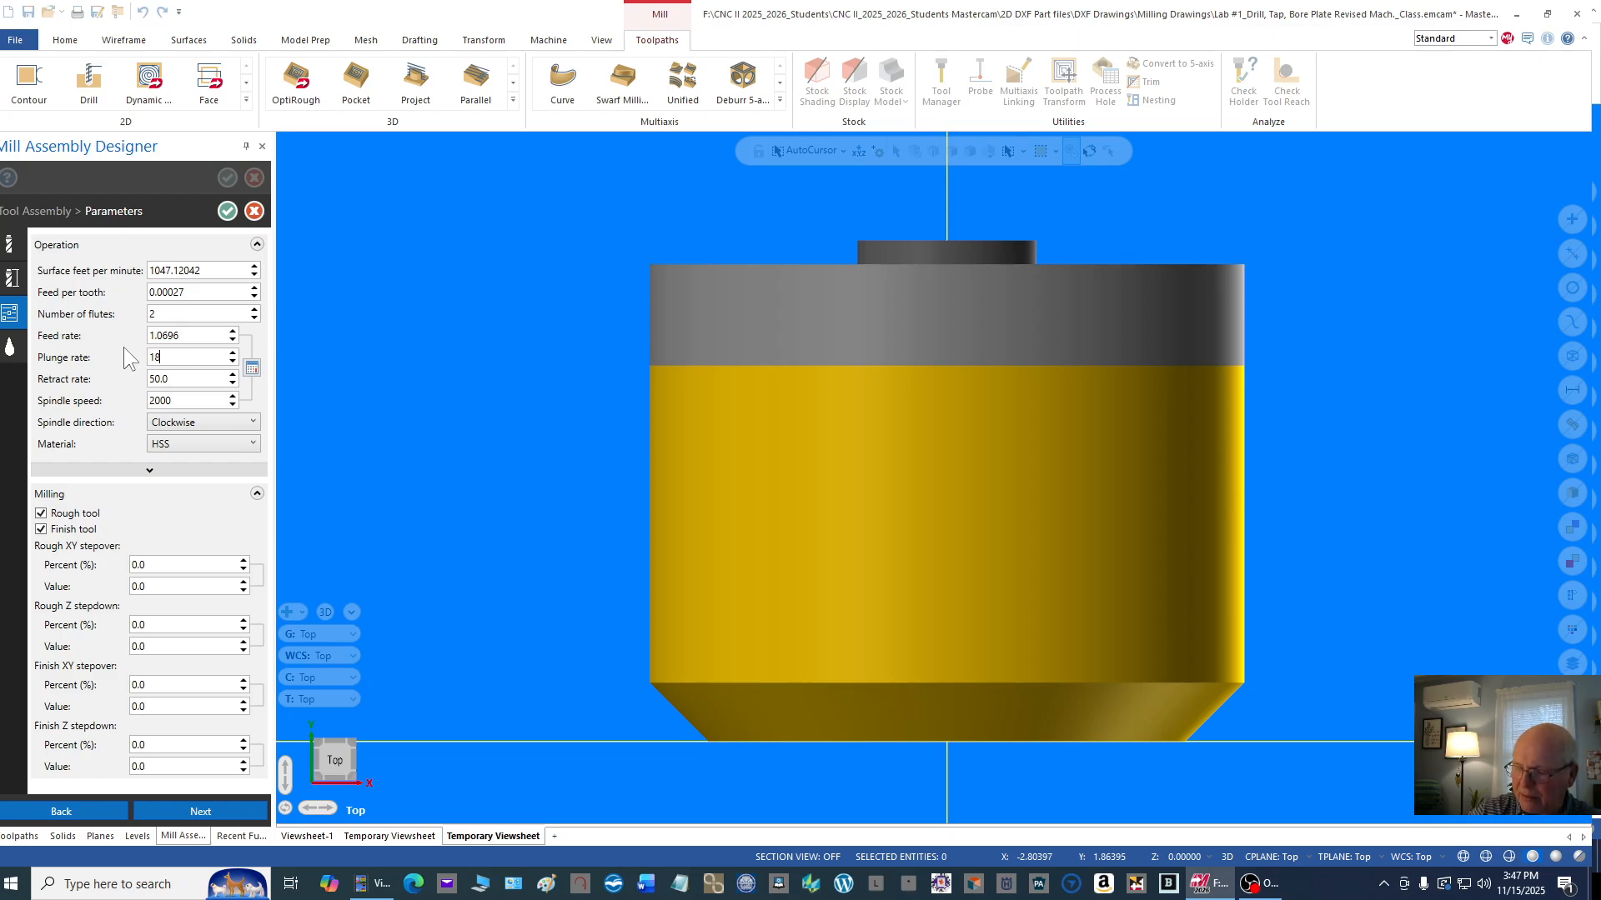
pyautogui.write('.')
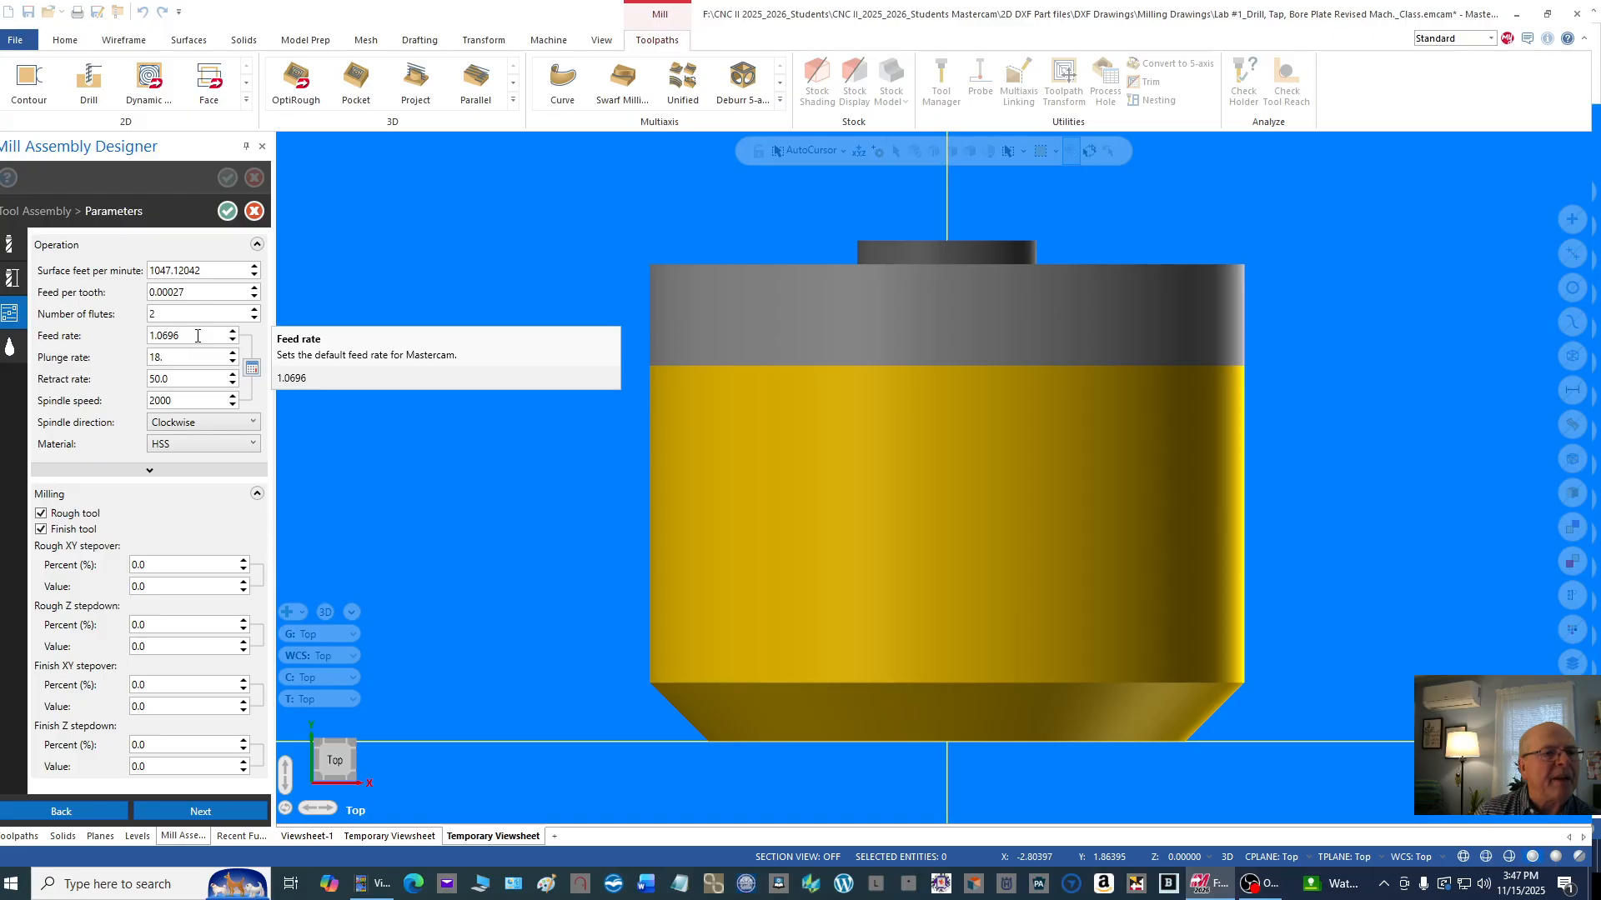
pyautogui.write('0')
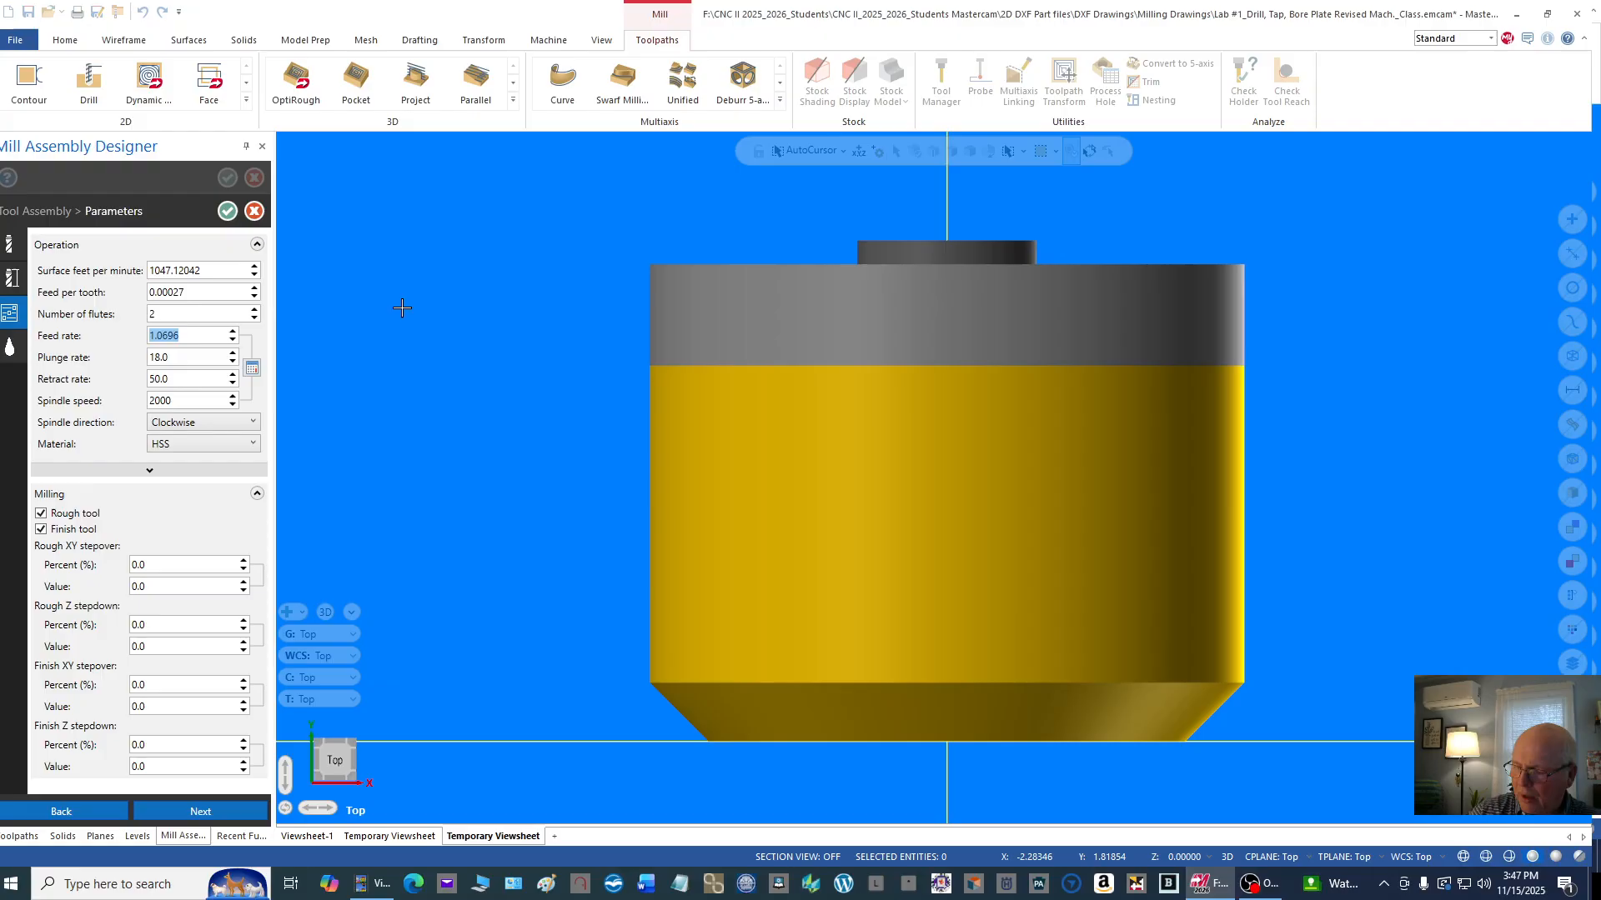
pyautogui.write('20.')
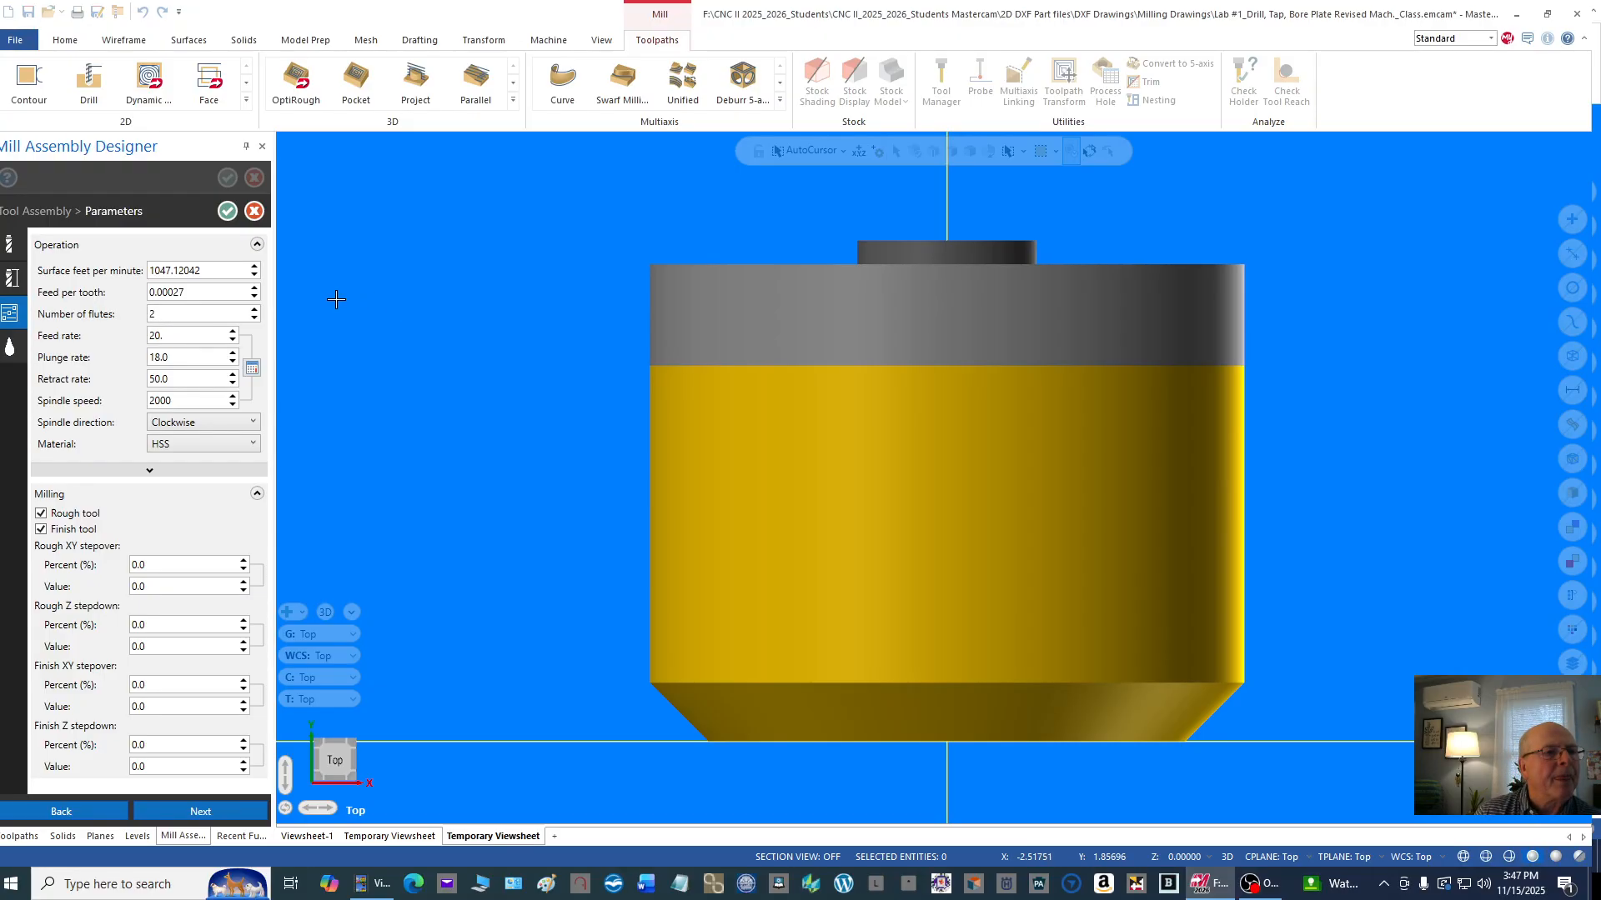
# Step: Set the face mill's number of flutes to 4 and save its tool assembly back to Machine Group-1
pyautogui.click(151, 314)
pyautogui.doubleClick(202, 317)
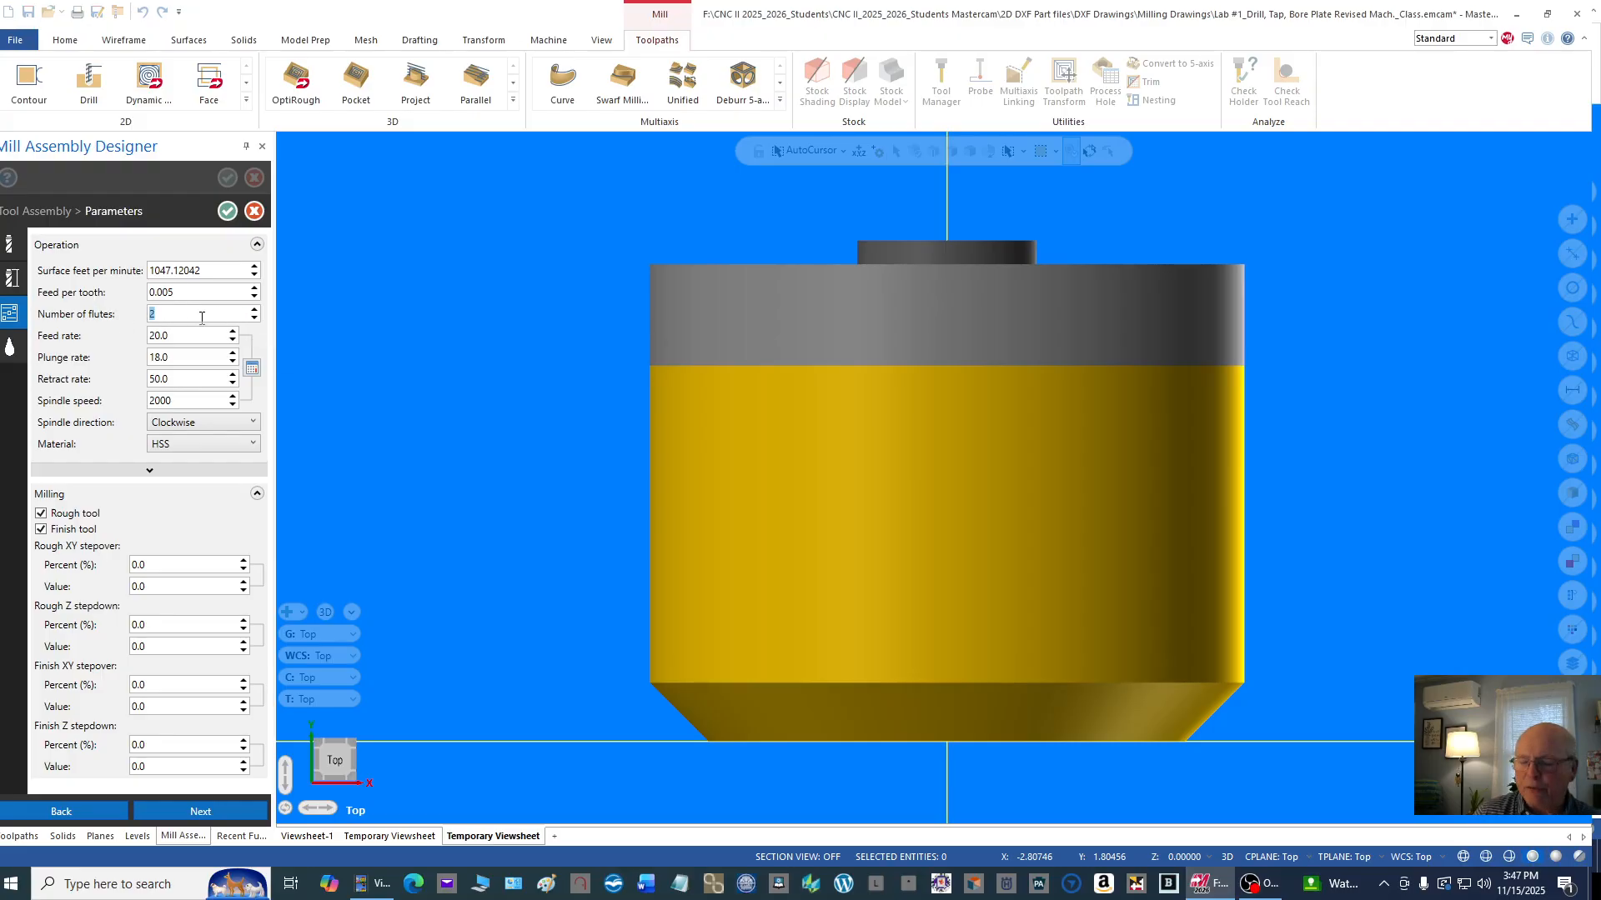
pyautogui.write('4')
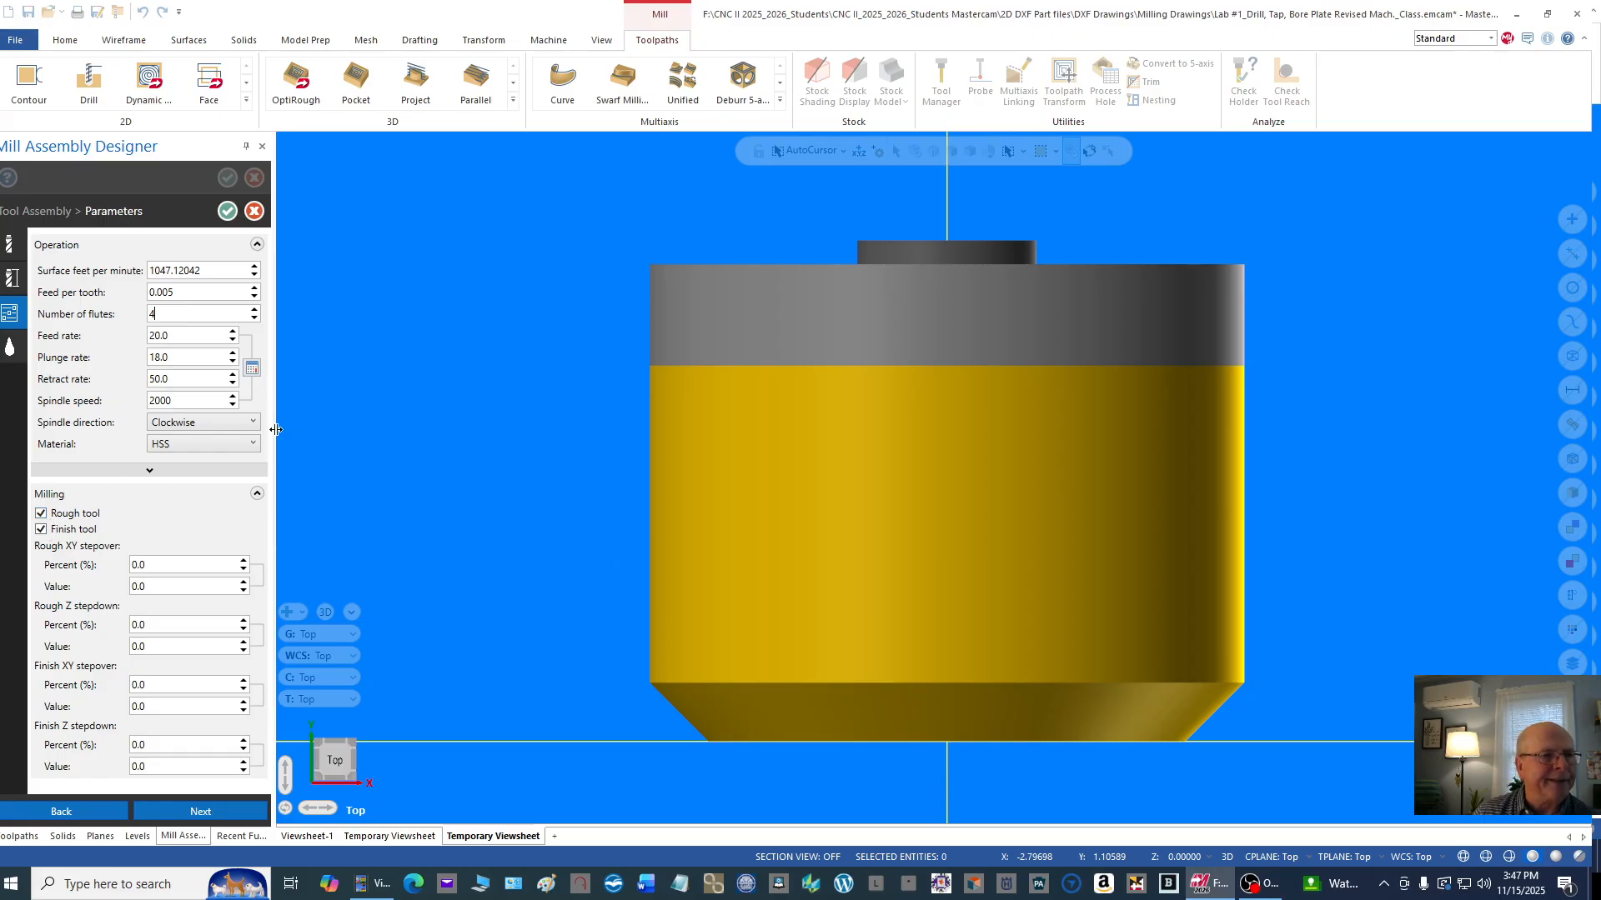
pyautogui.click(231, 210)
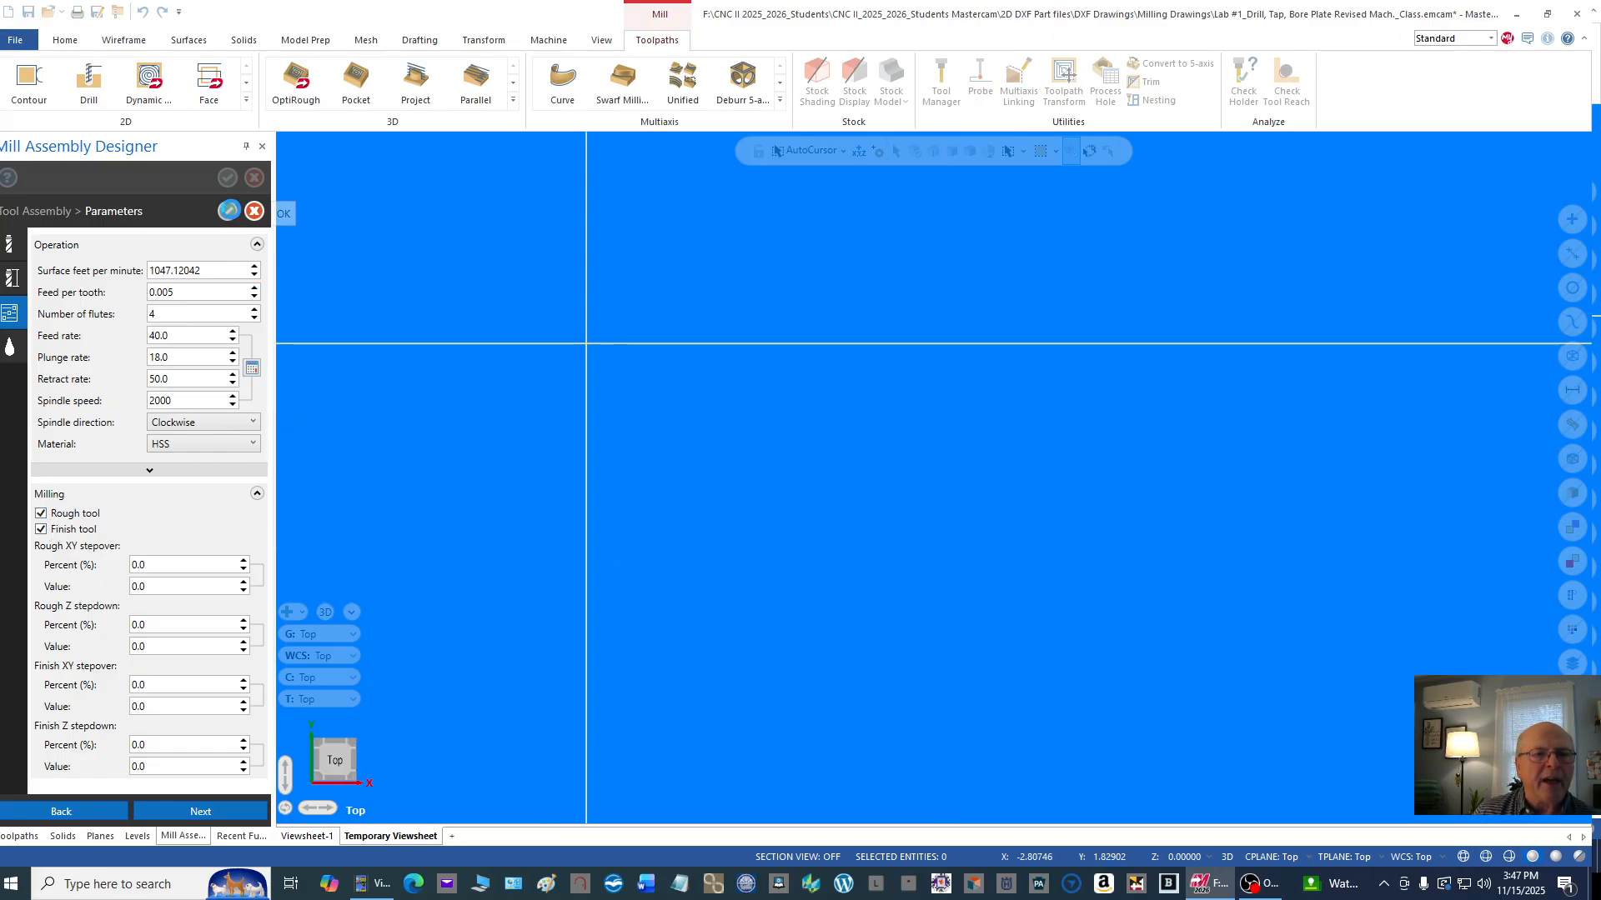
pyautogui.click(229, 210)
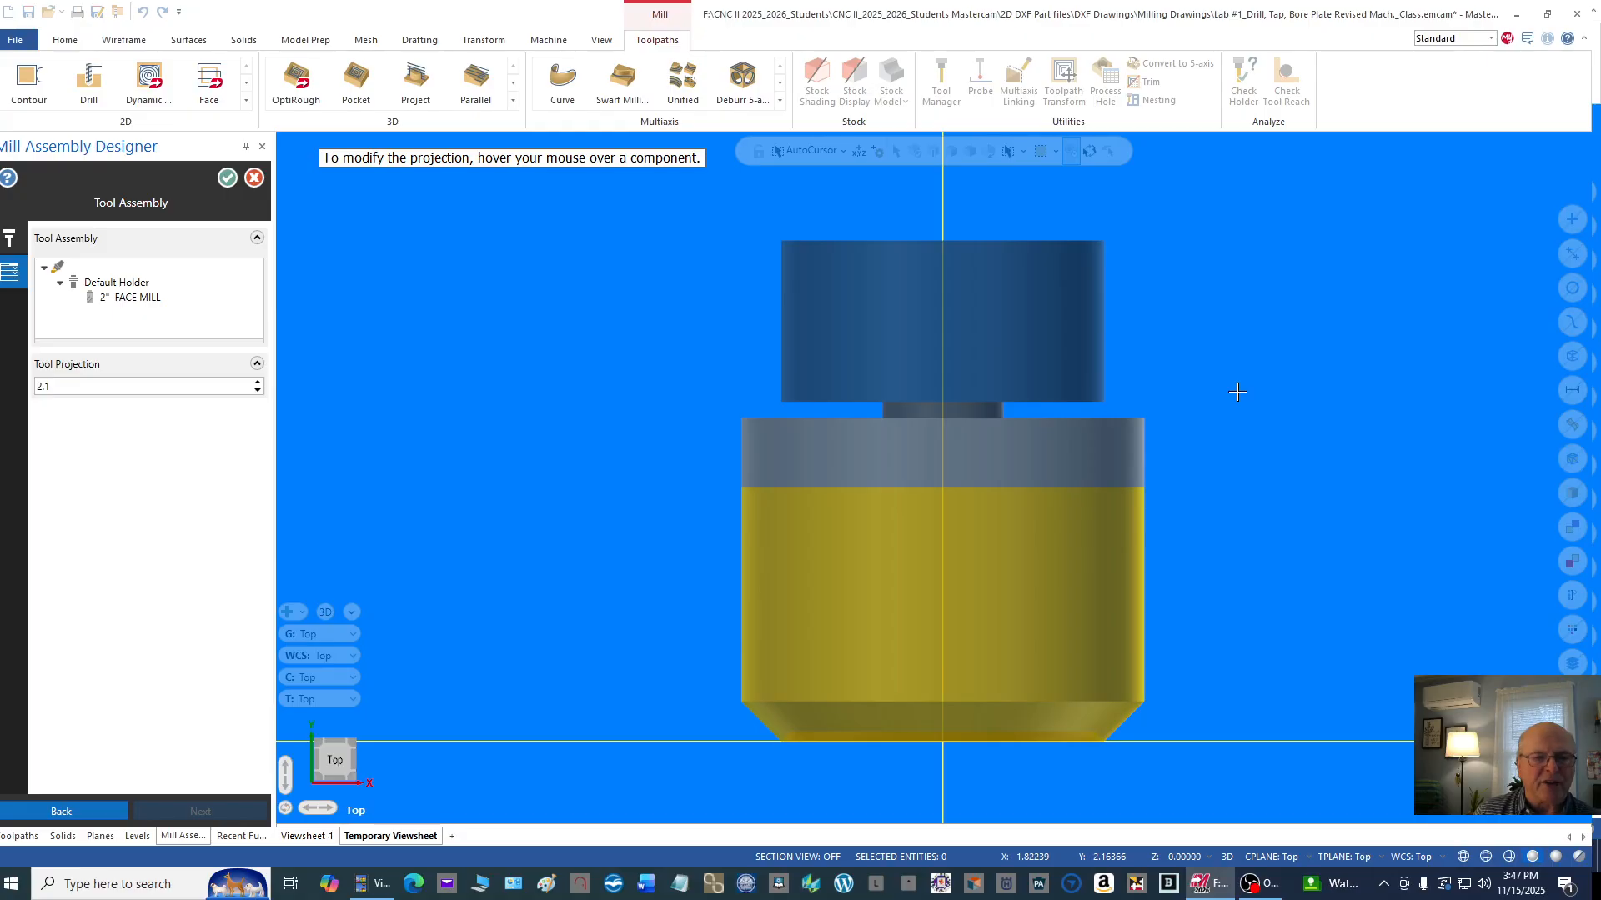
pyautogui.click(229, 177)
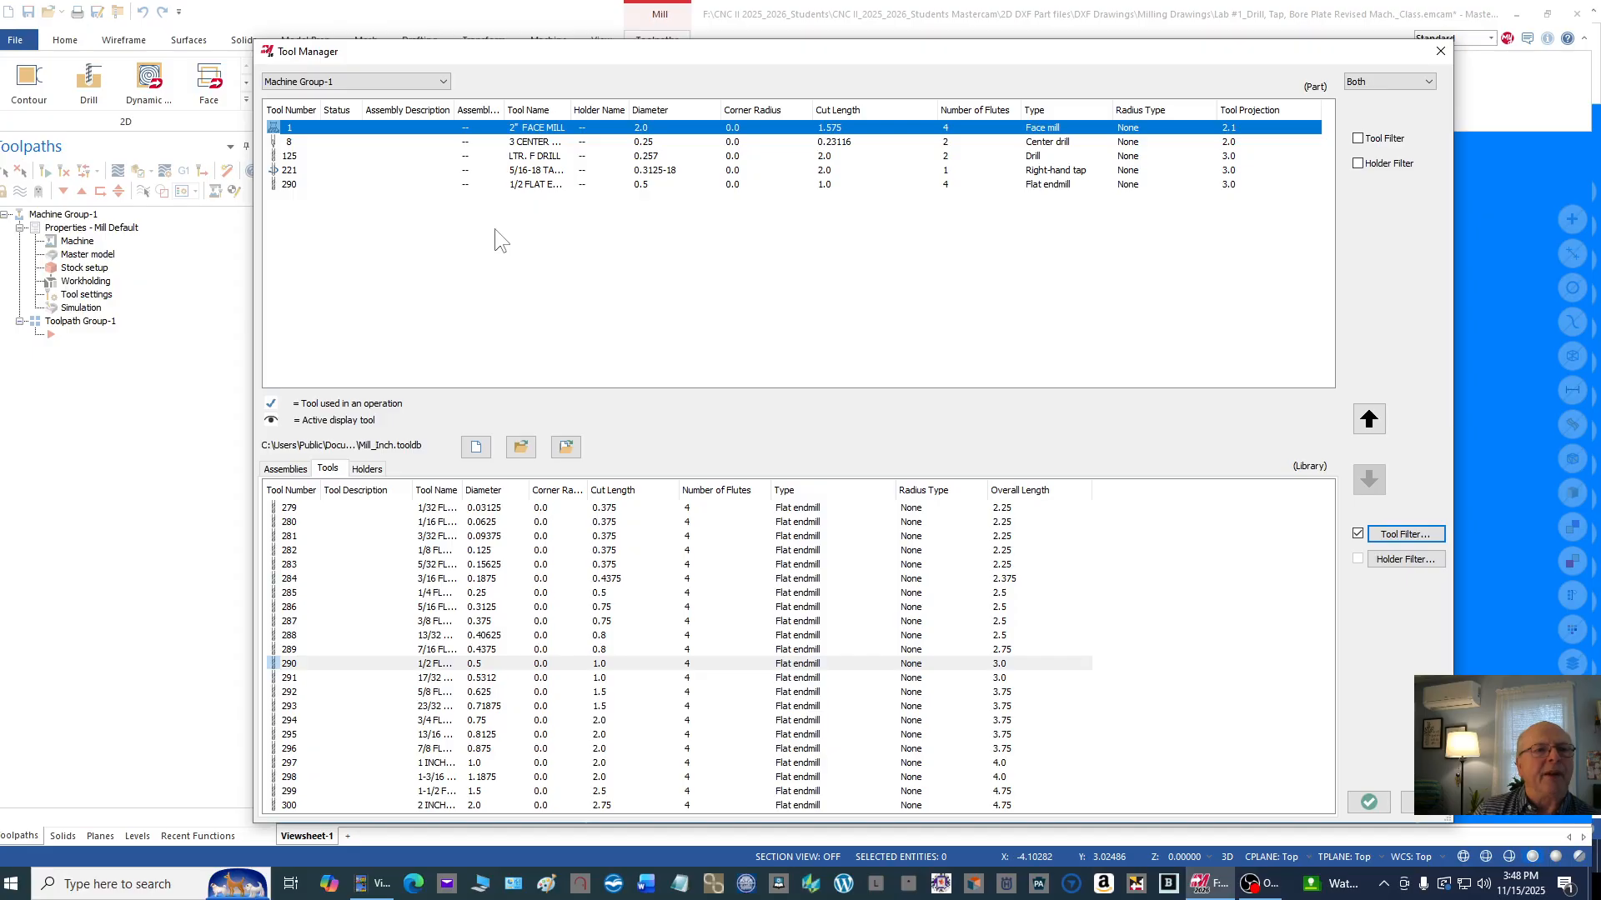
# Step: Edit the No. 3 center drill and apply the U.S. standard size 3 geometry with 0.25 shank and 0.109375 drill diameter
pyautogui.doubleClick(532, 141)
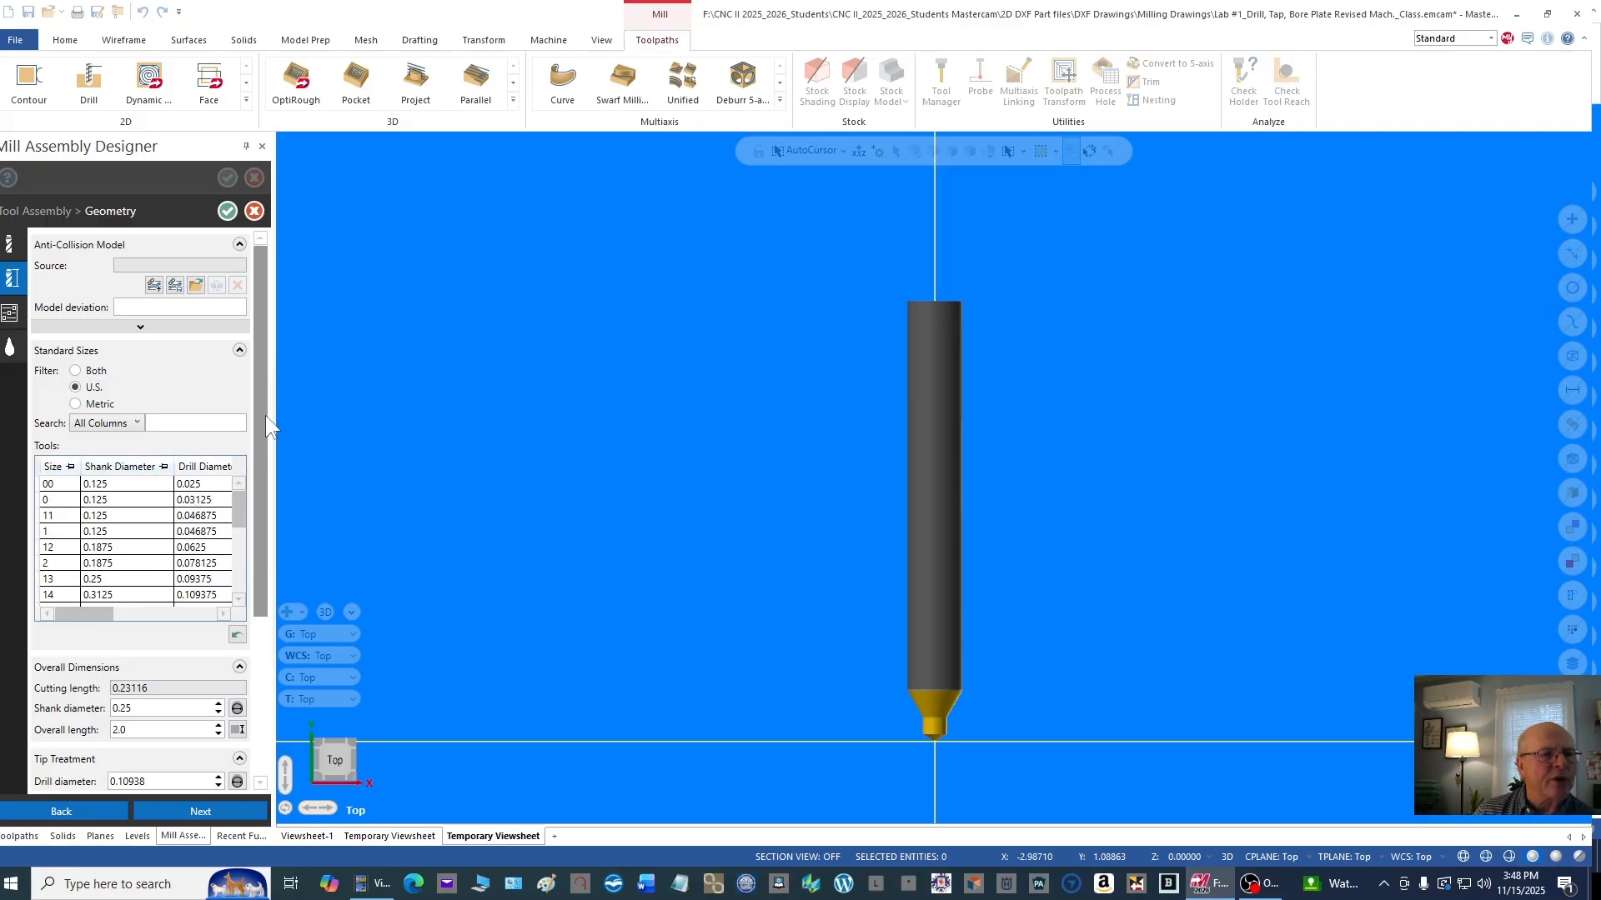
pyautogui.moveTo(262, 412)
pyautogui.mouseDown()
pyautogui.moveTo(249, 478)
pyautogui.moveTo(237, 432)
pyautogui.mouseUp()
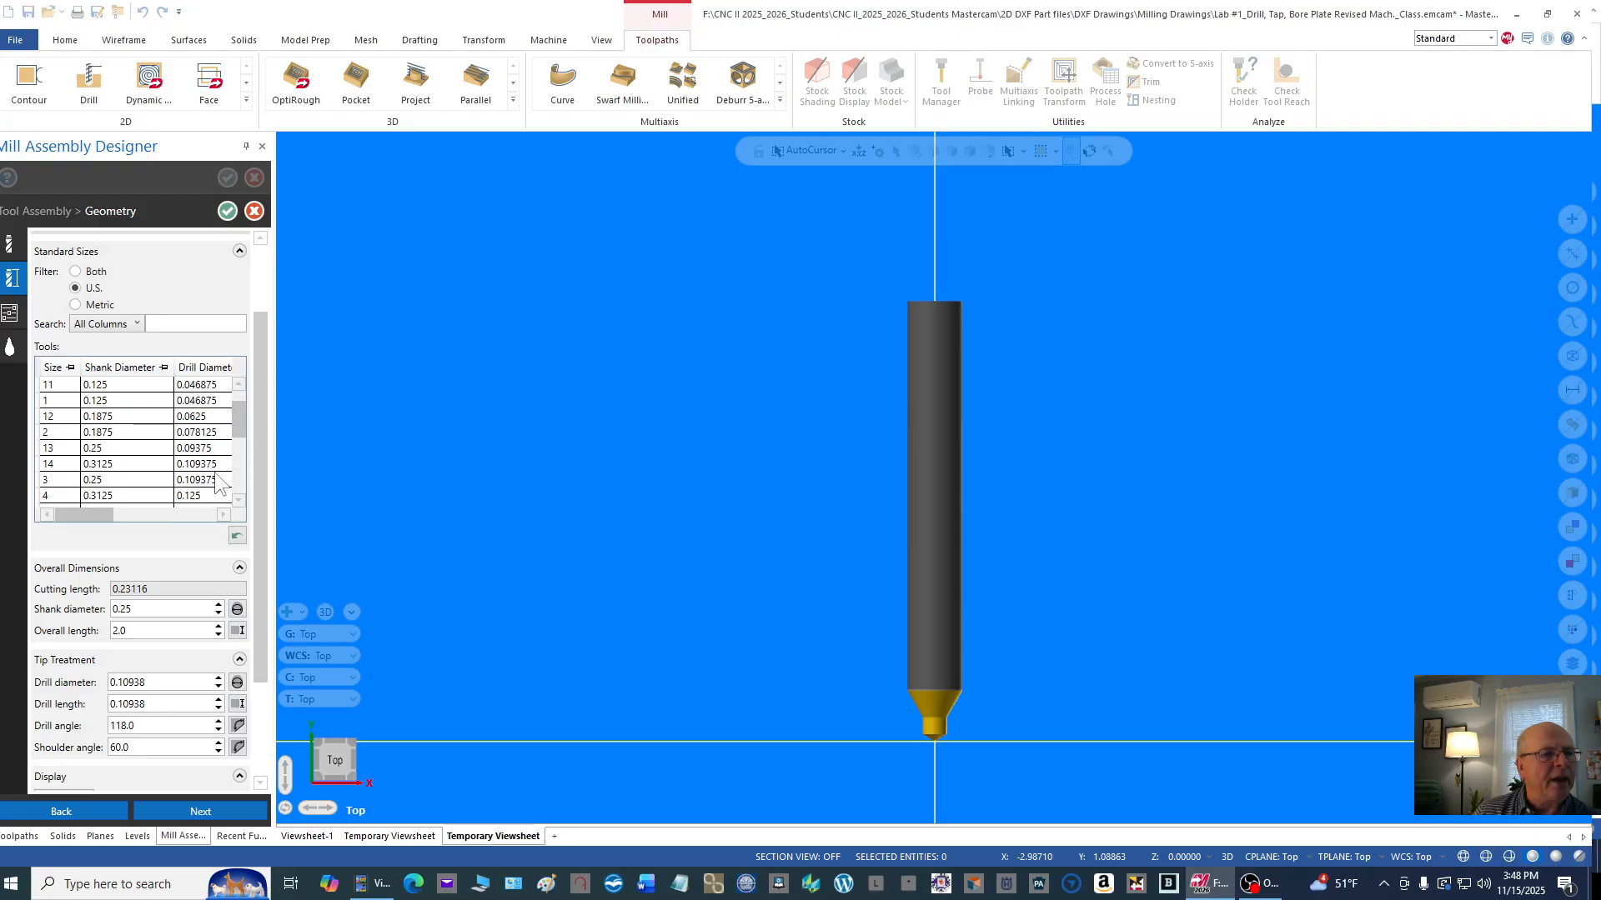
pyautogui.click(58, 477)
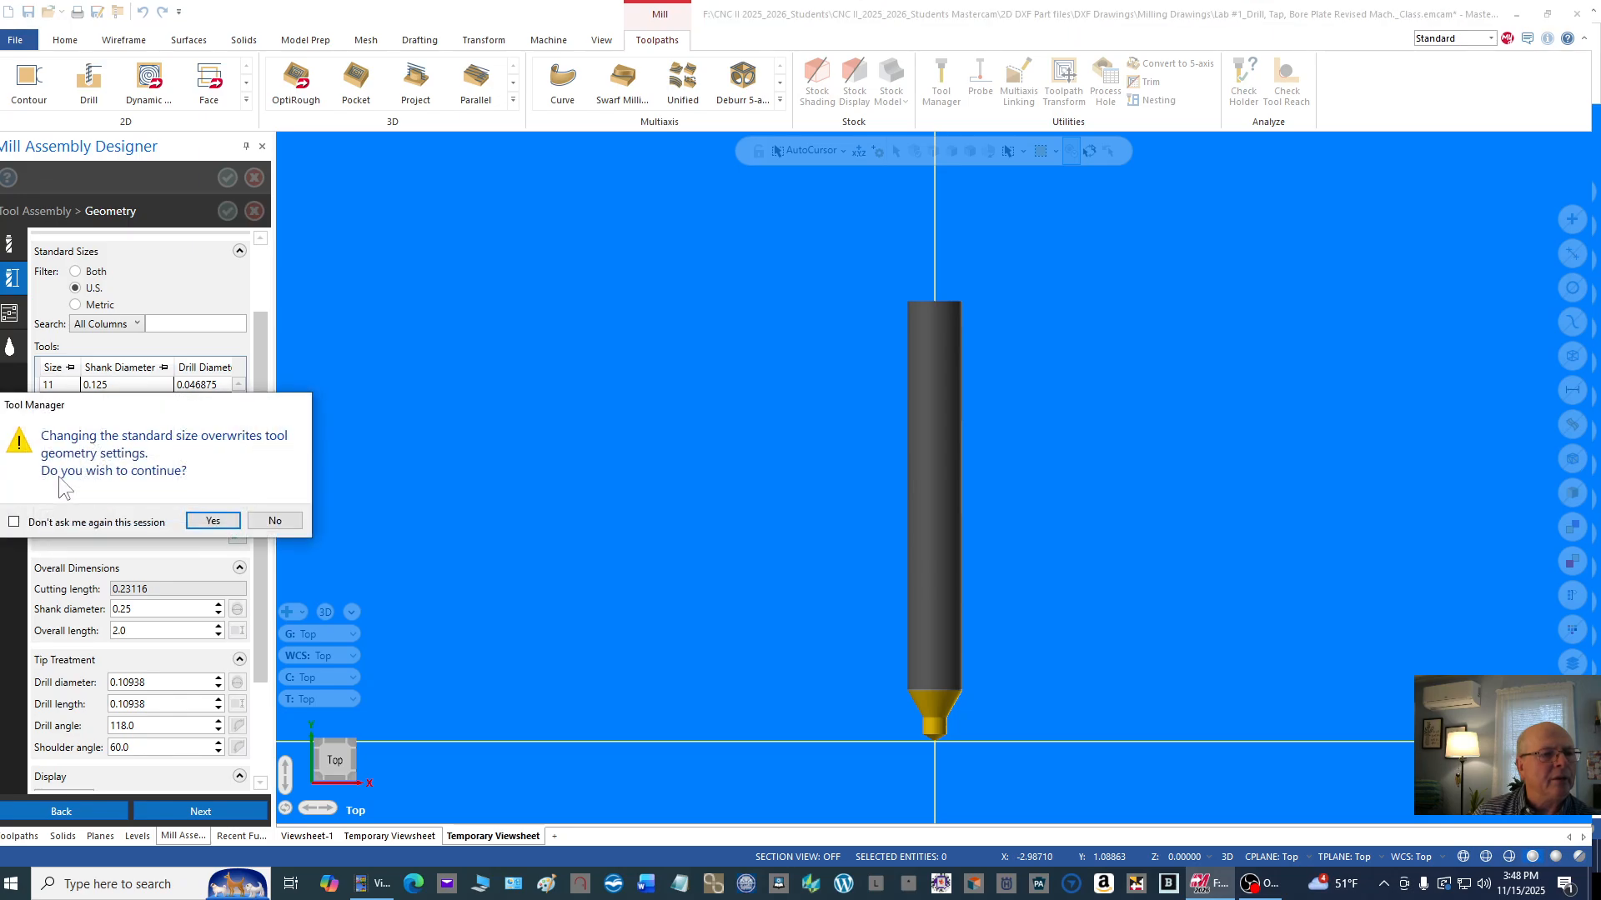
pyautogui.click(215, 522)
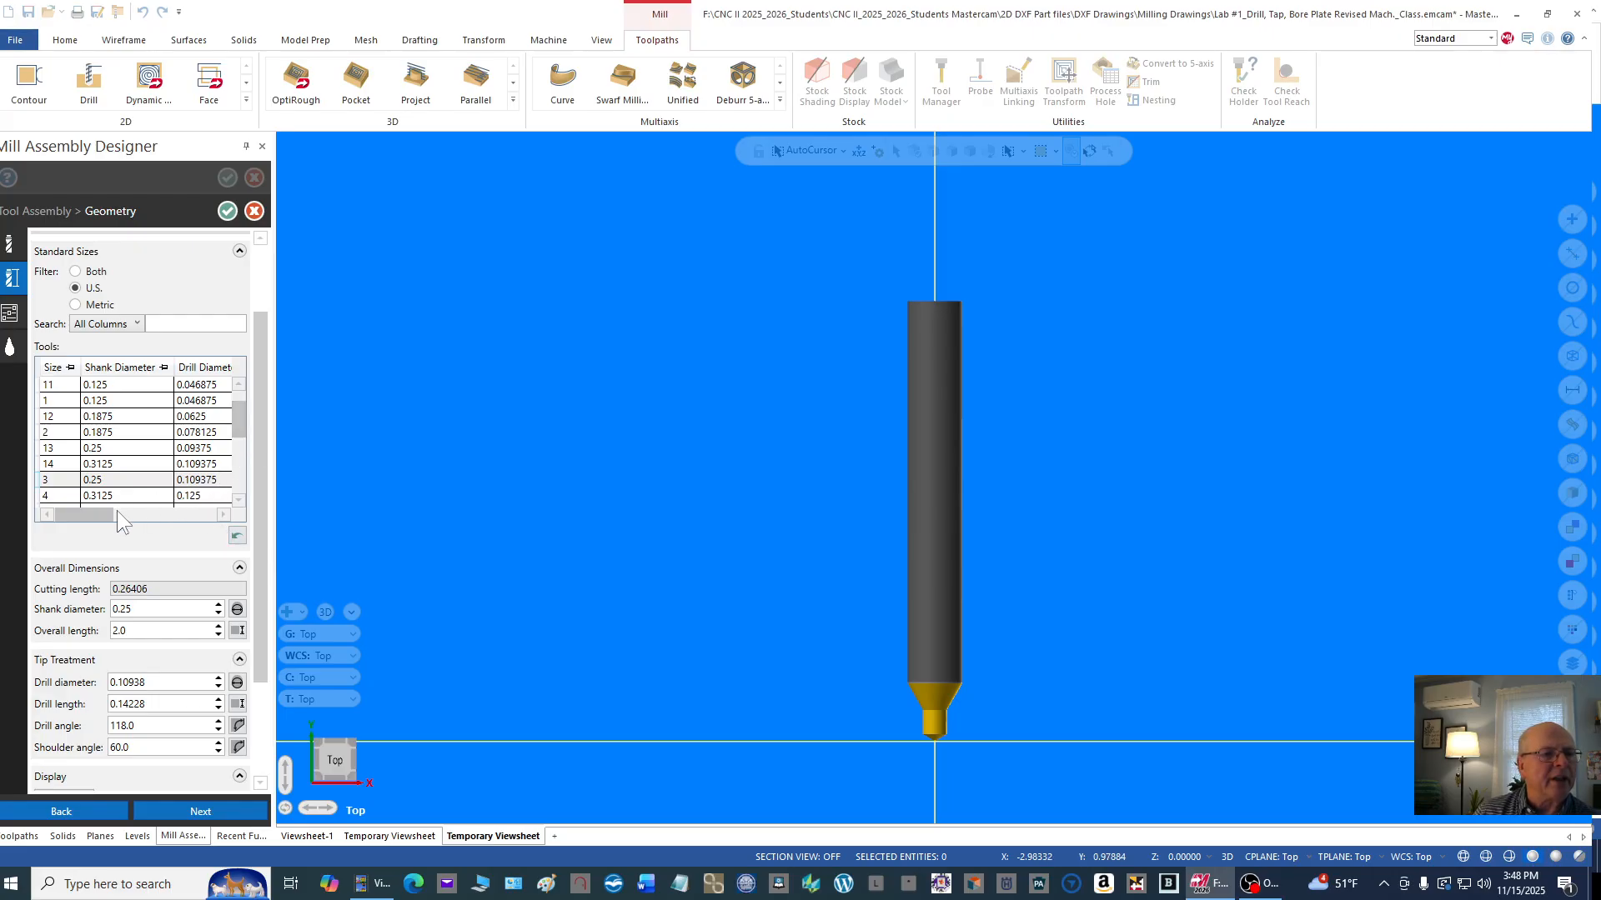
# Step: Examine the center drill's shank diameter, overall length, drill diameter, drill length, drill angle and shoulder angle in the geometry settings
pyautogui.moveTo(104, 513)
pyautogui.mouseDown()
pyautogui.moveTo(117, 518)
pyautogui.moveTo(73, 514)
pyautogui.mouseUp()
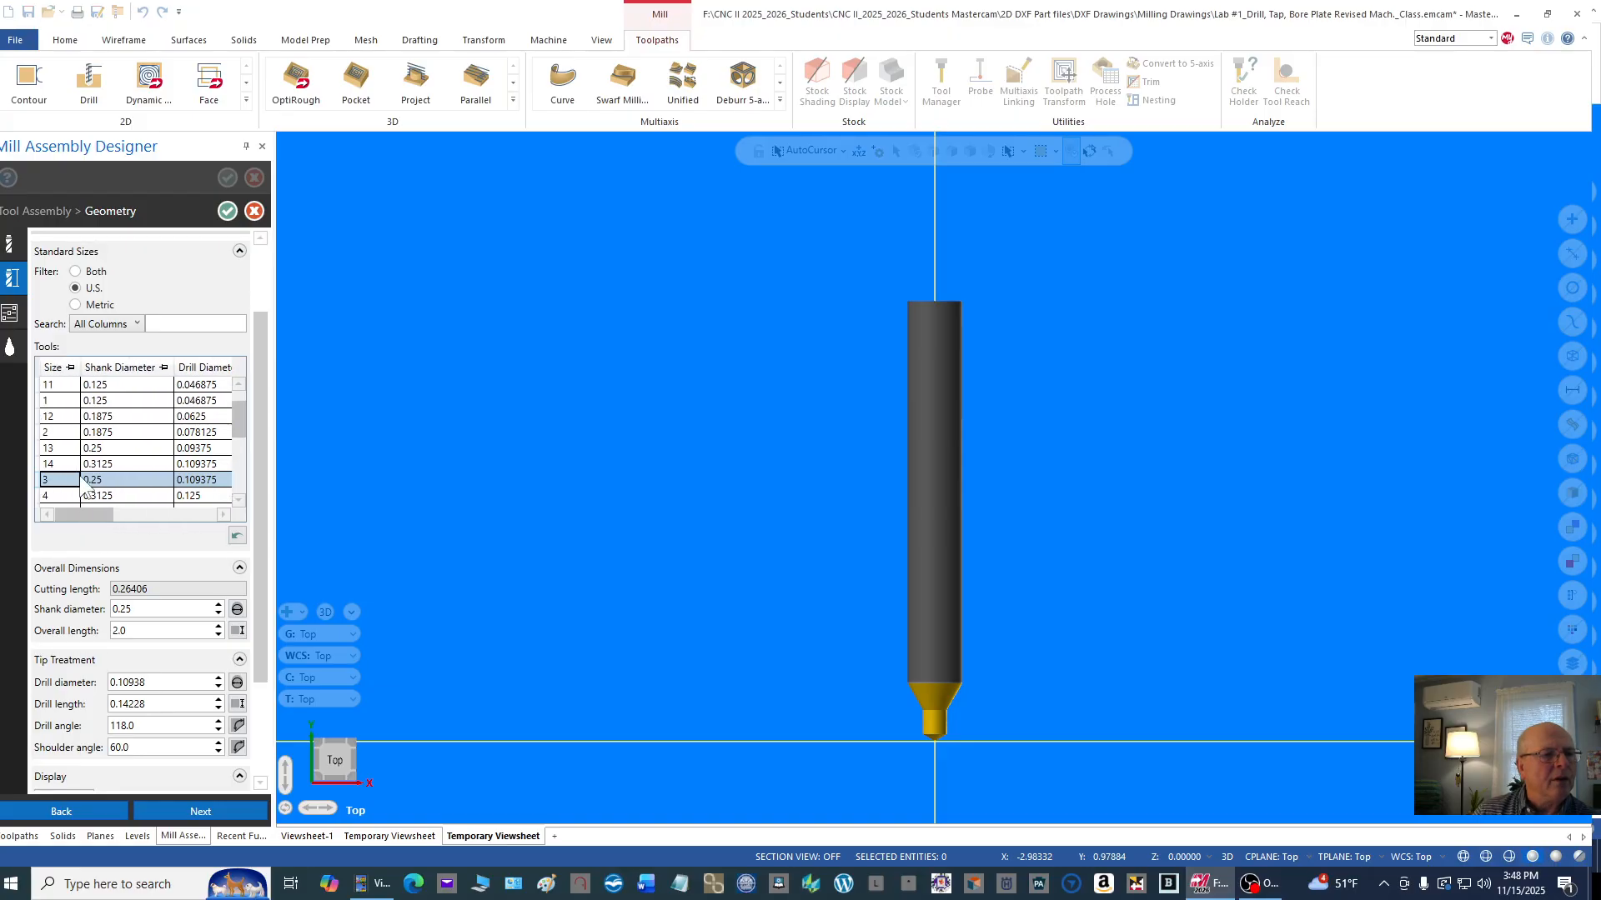
pyautogui.click(165, 609)
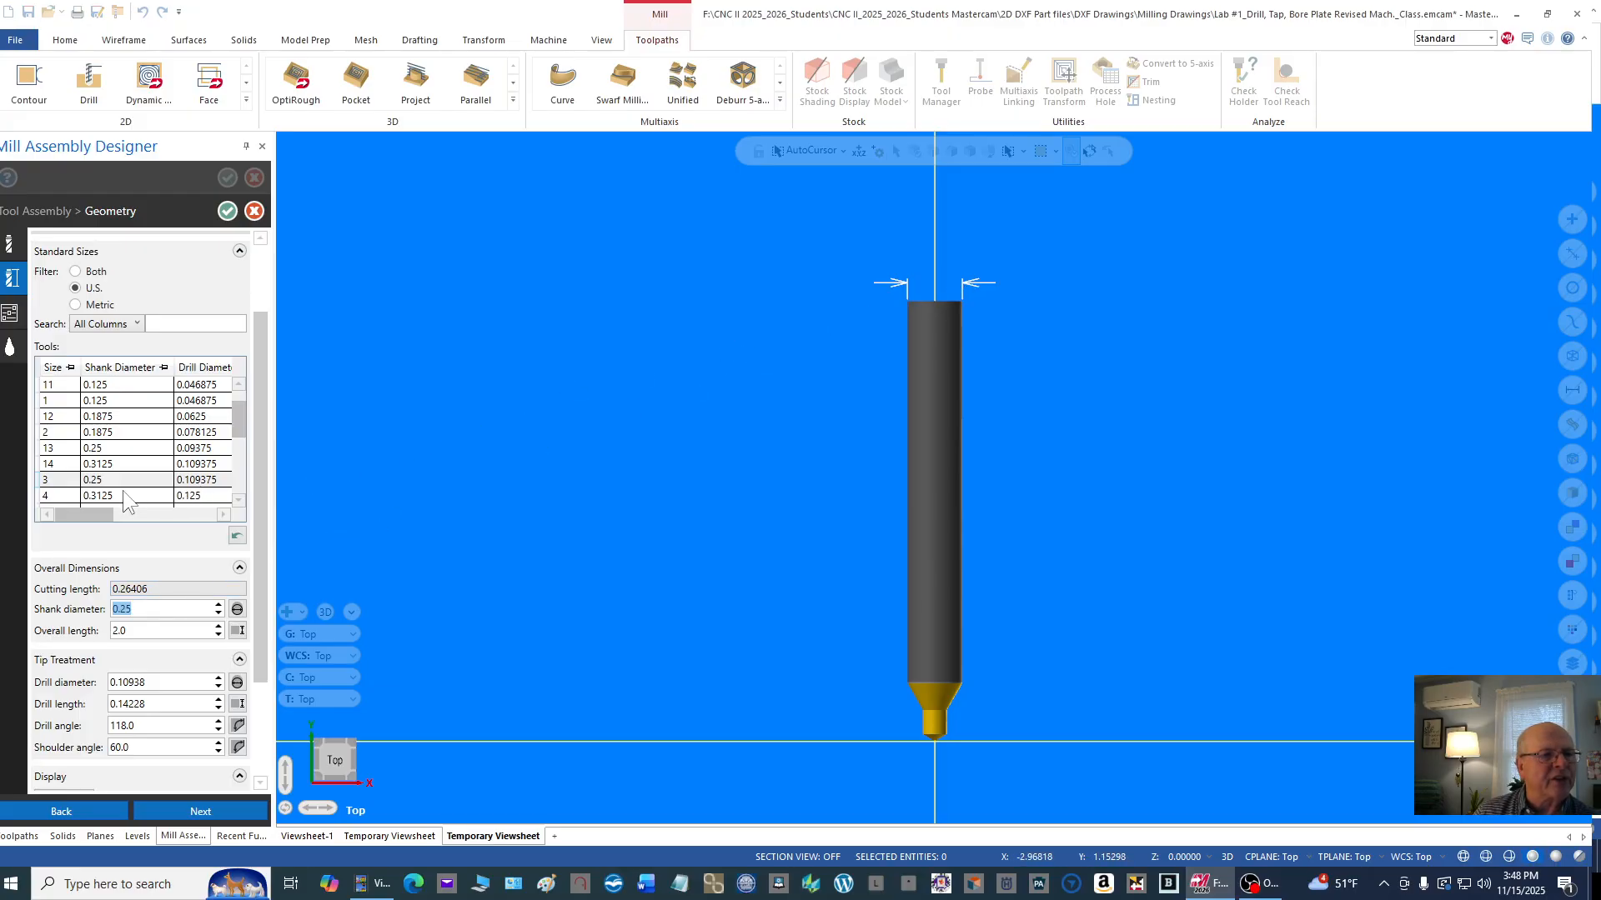
pyautogui.click(141, 630)
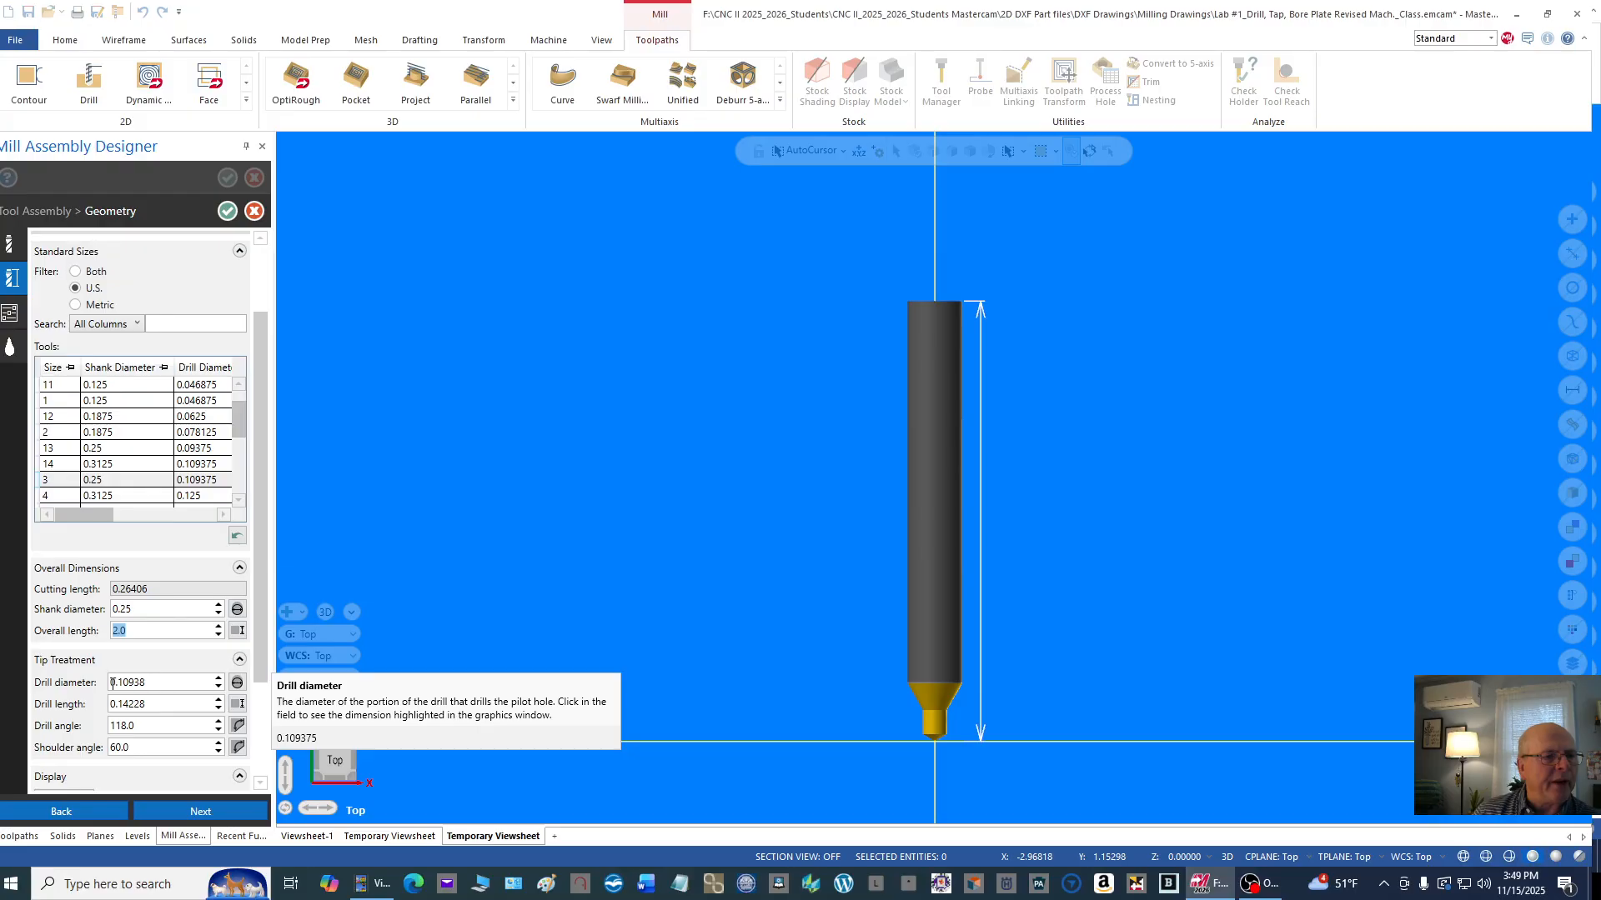
pyautogui.click(161, 682)
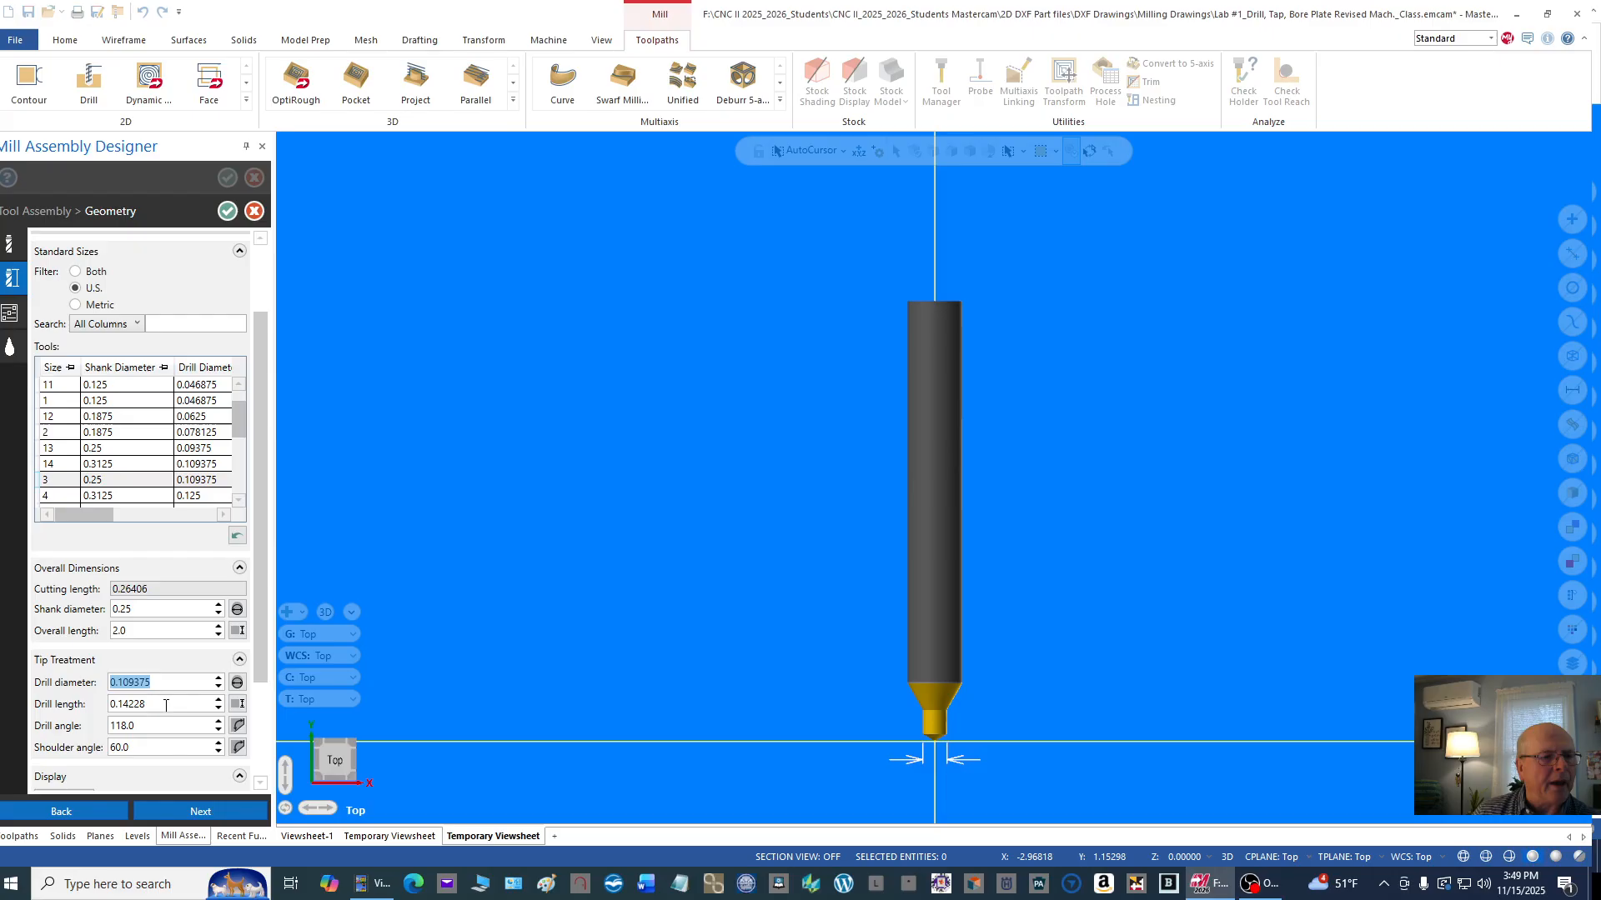
pyautogui.click(166, 704)
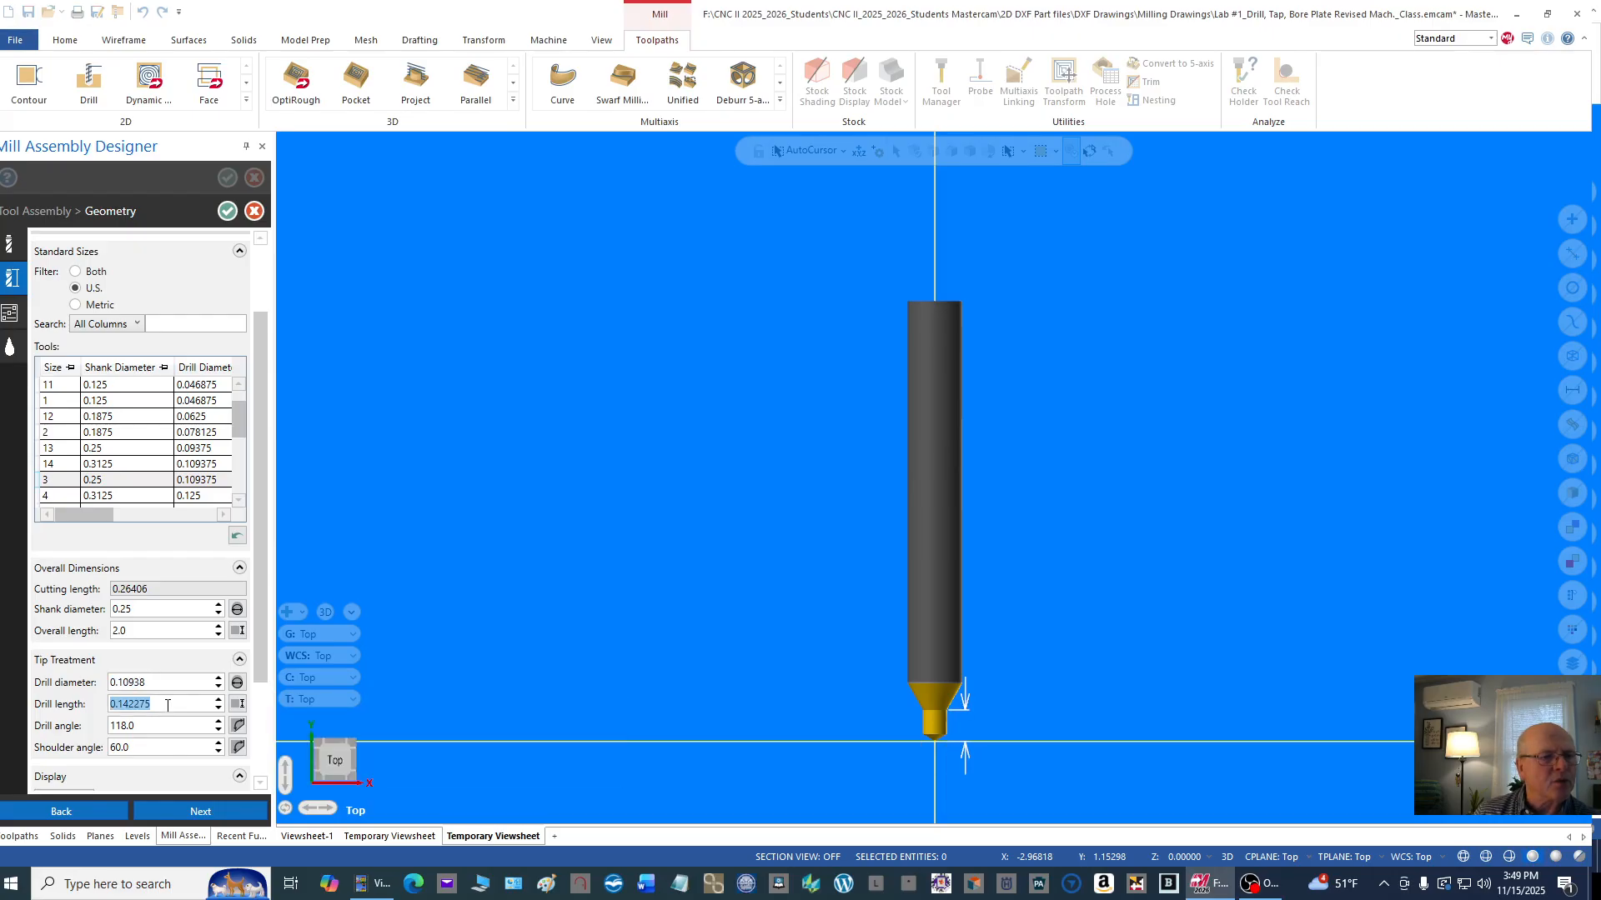
pyautogui.click(153, 725)
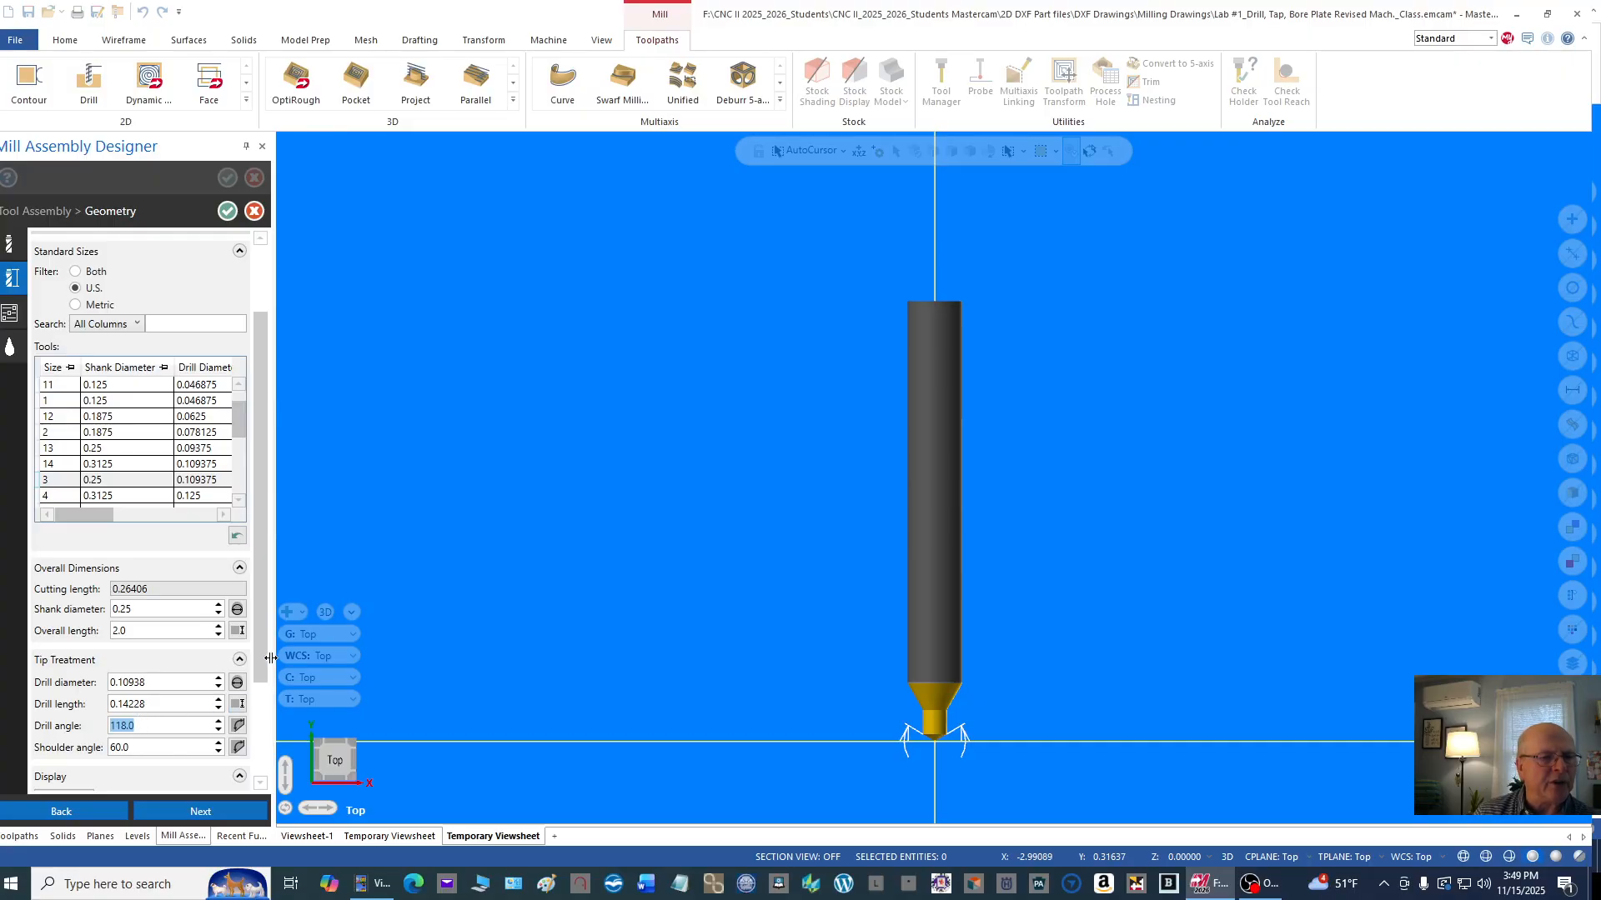
pyautogui.moveTo(264, 647); pyautogui.dragTo(215, 707)
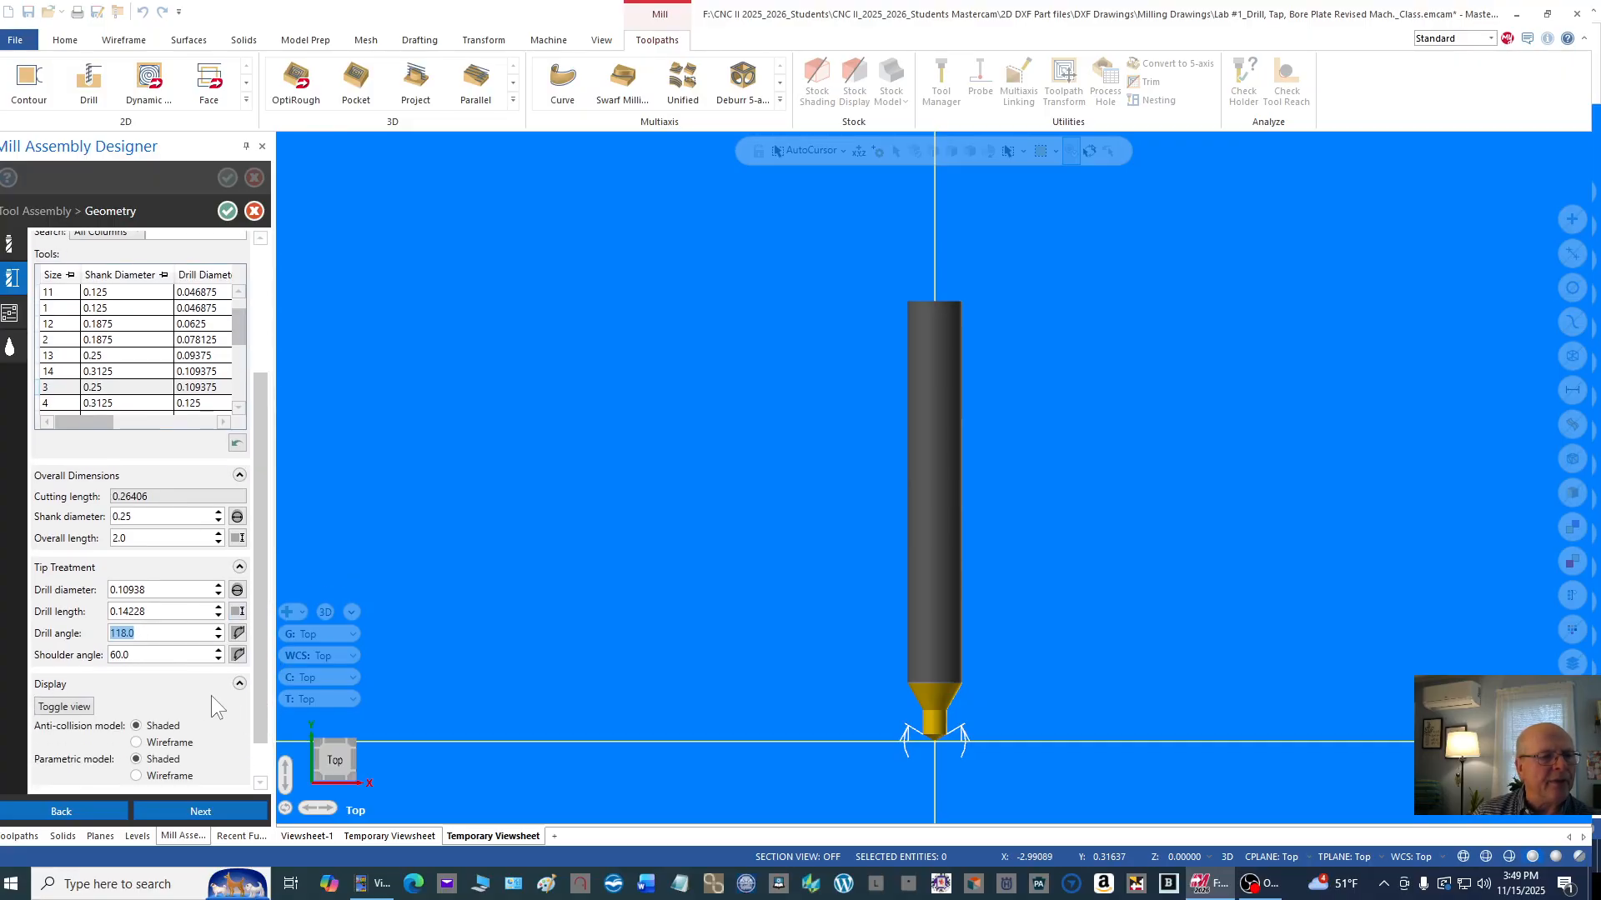
pyautogui.click(145, 657)
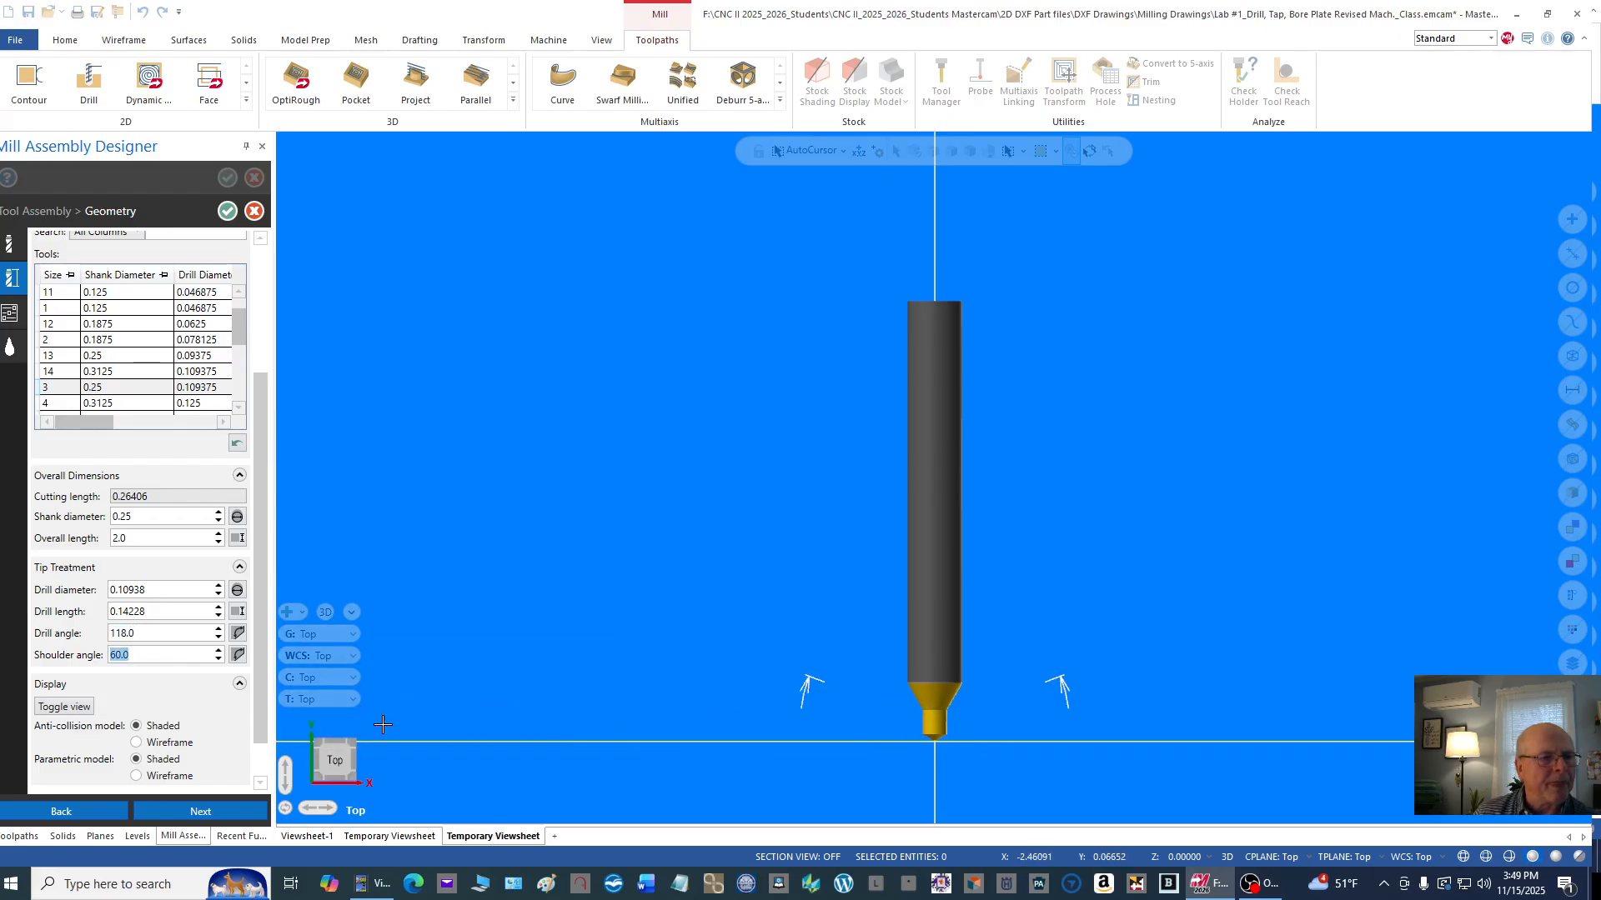
pyautogui.moveTo(257, 512); pyautogui.dragTo(162, 367)
# Step: Set the center drill's tool number, length offset and diameter offset to 2
pyautogui.click(10, 315)
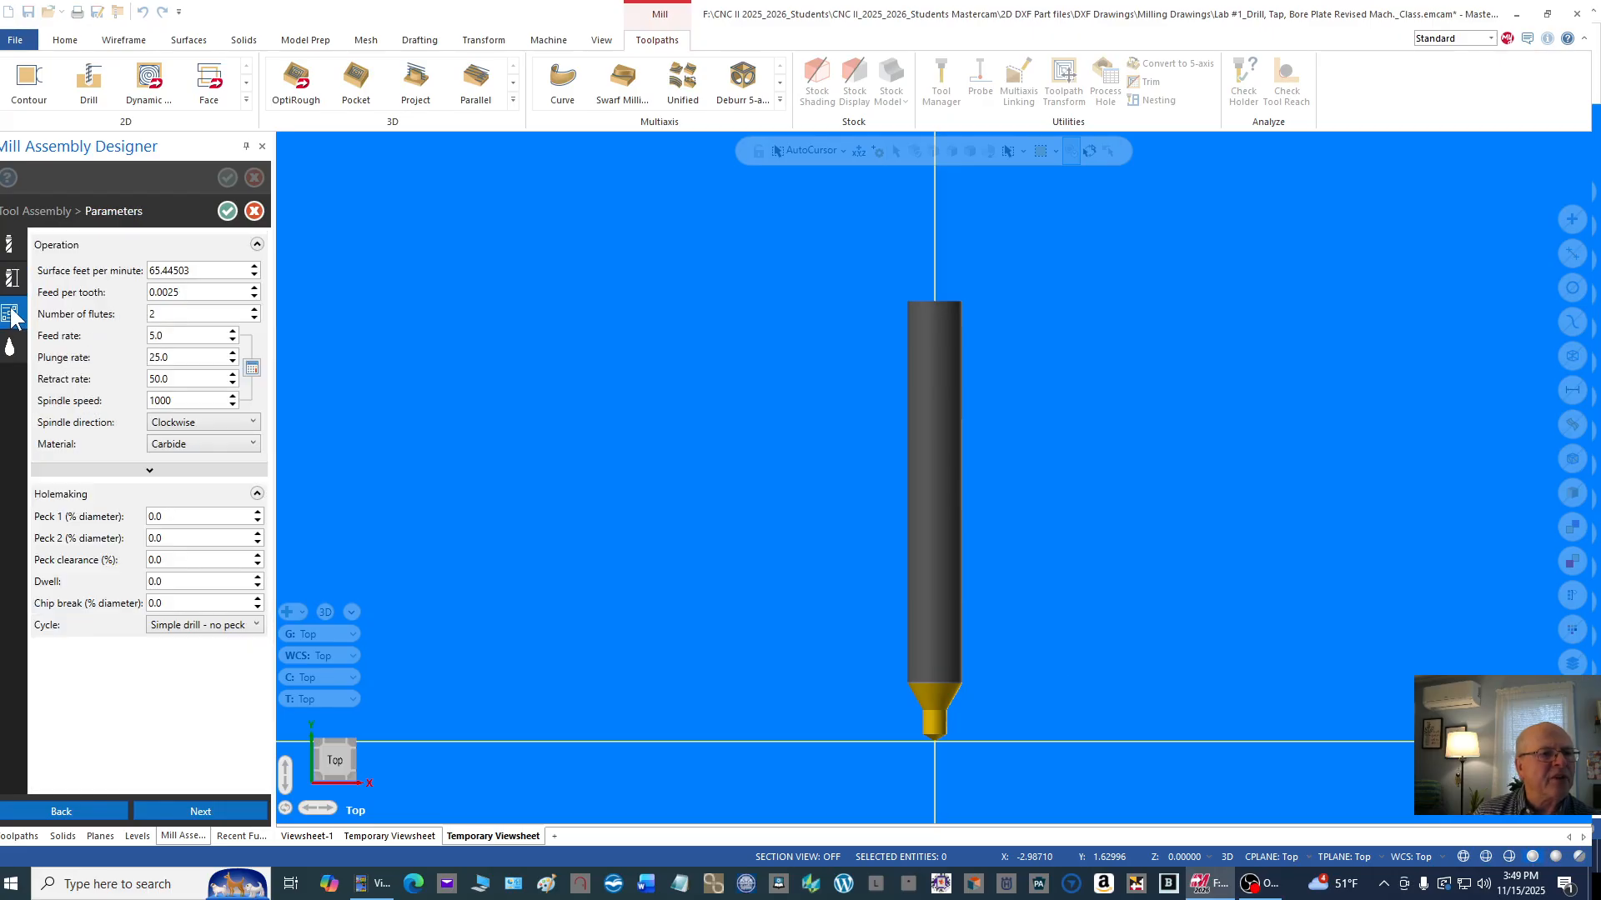
pyautogui.click(11, 244)
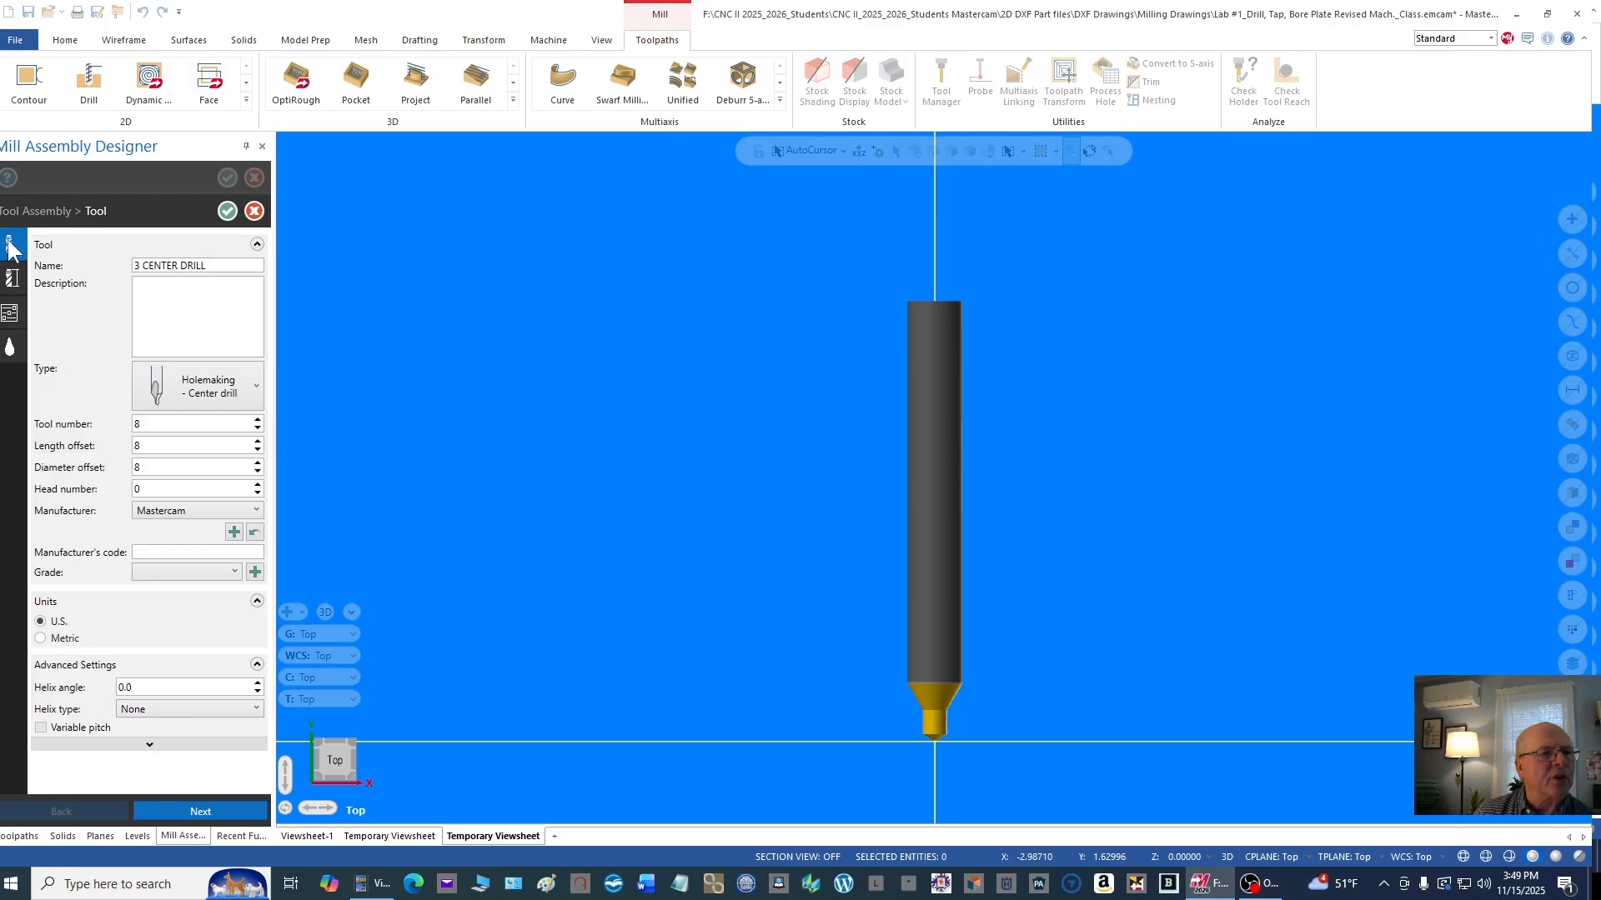
pyautogui.doubleClick(160, 422)
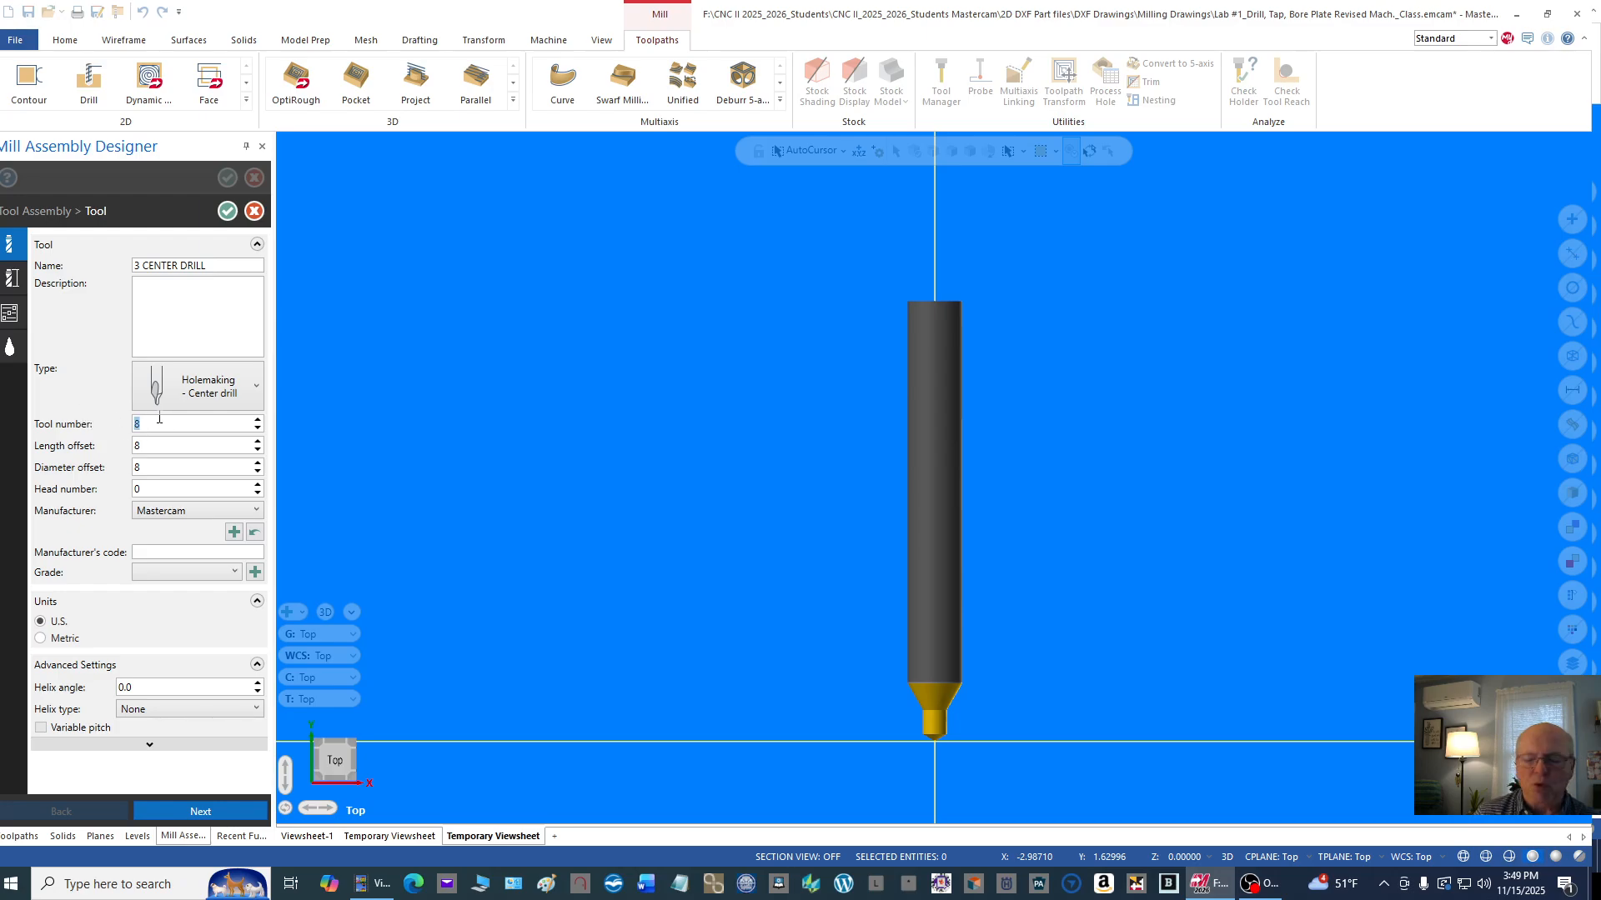
pyautogui.write('2')
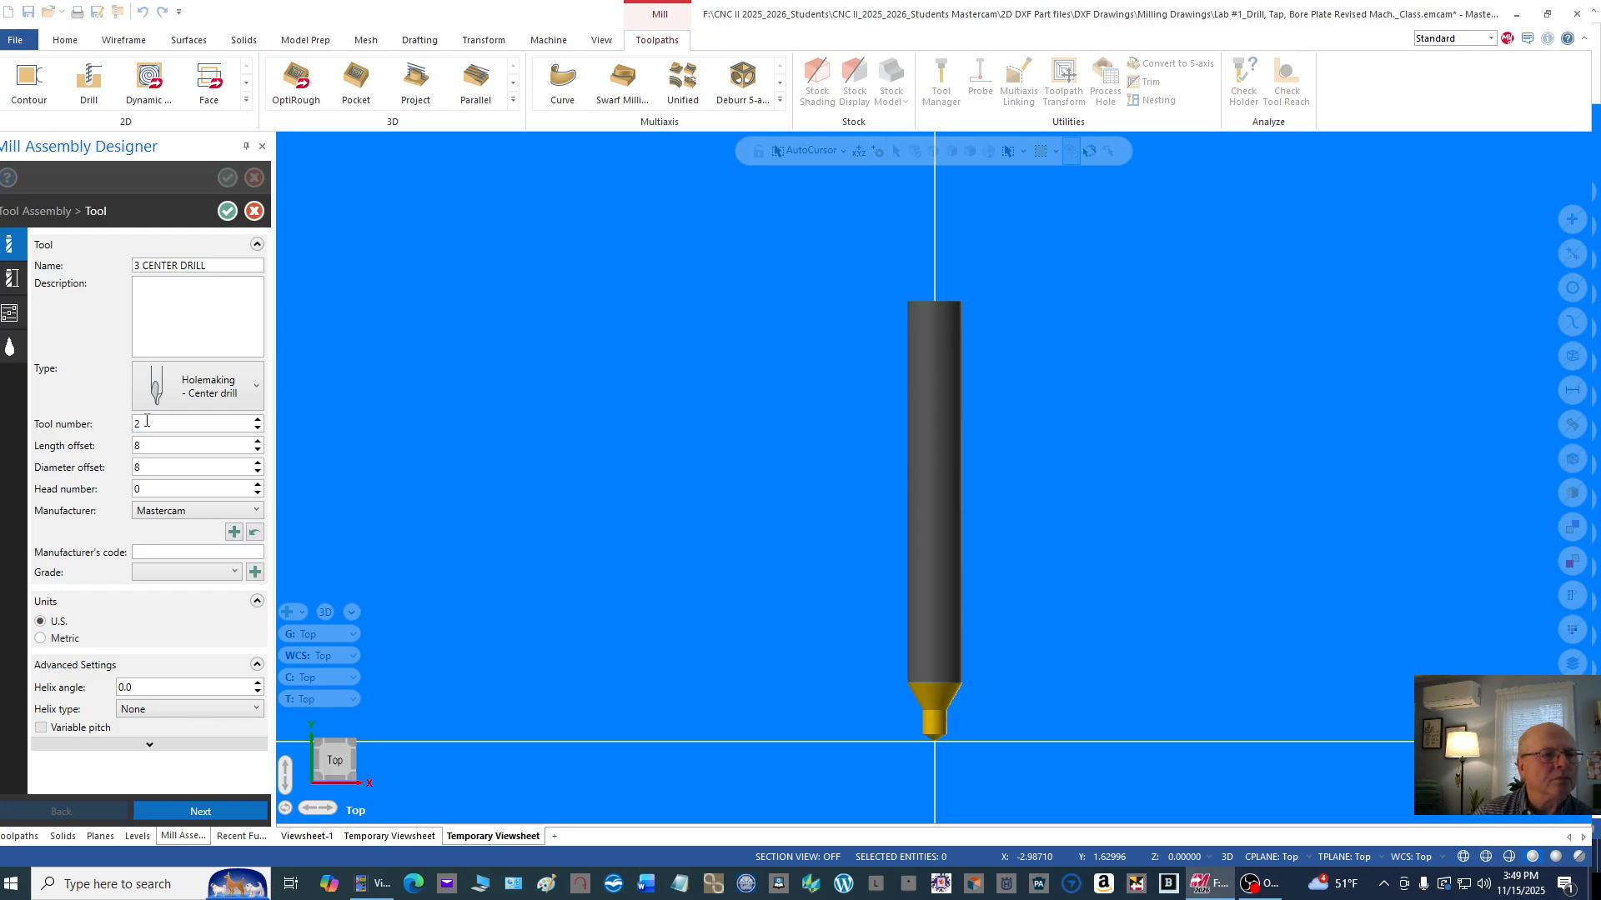
pyautogui.doubleClick(164, 446)
pyautogui.write('2')
pyautogui.doubleClick(158, 468)
pyautogui.write('2')
# Step: Set the center drill's material to HSS and its spindle speed to 2000 in the operation parameters
pyautogui.click(11, 280)
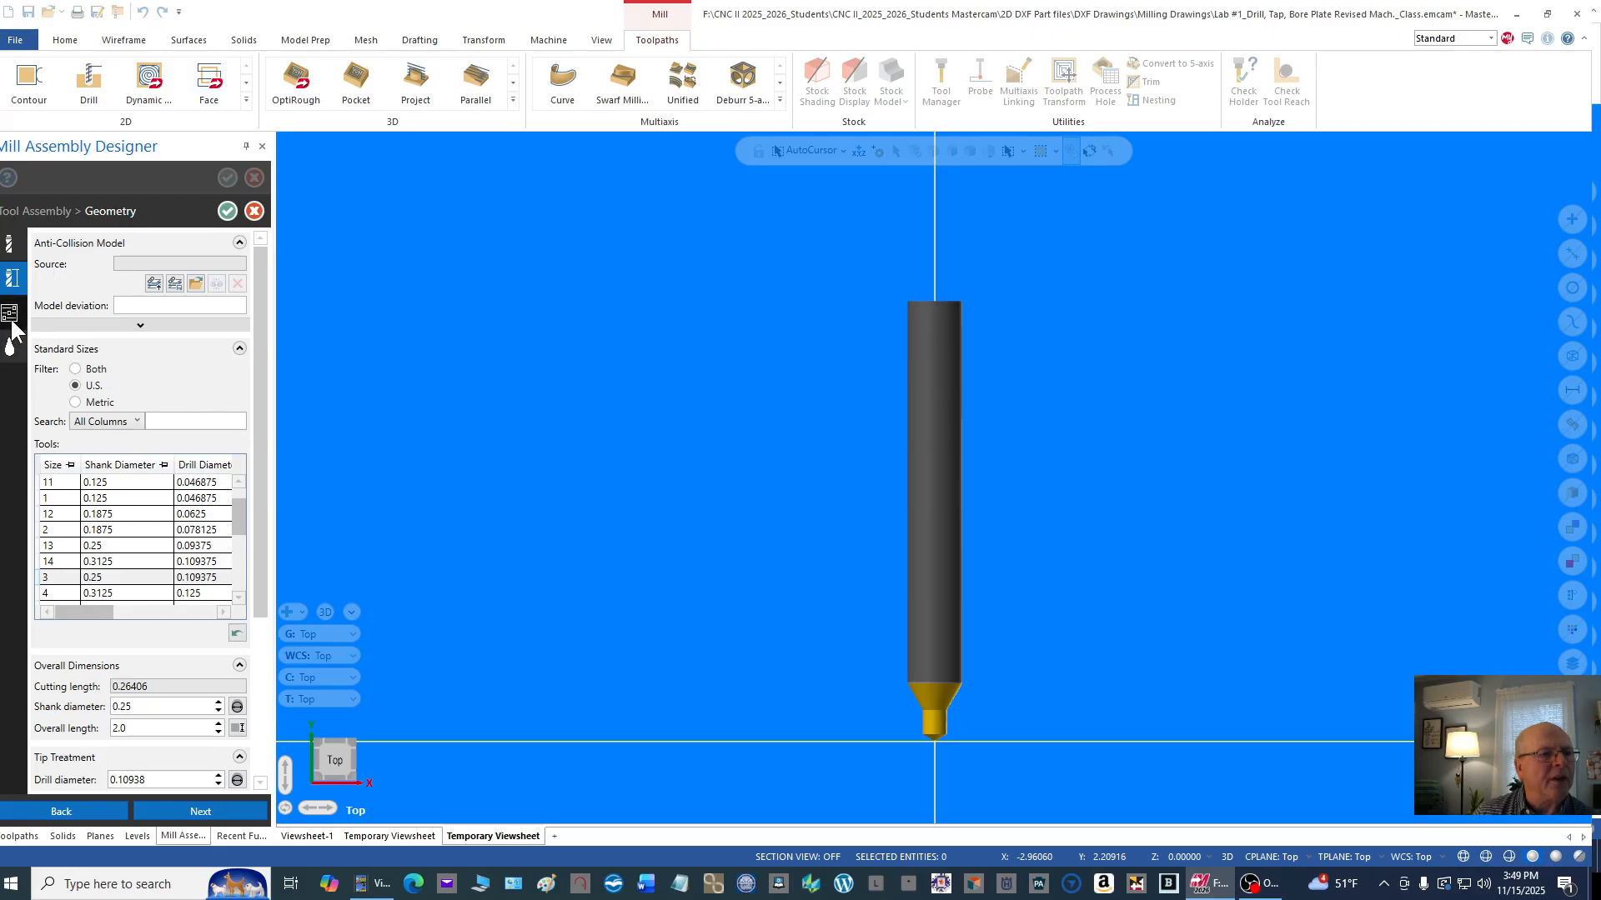
pyautogui.click(10, 317)
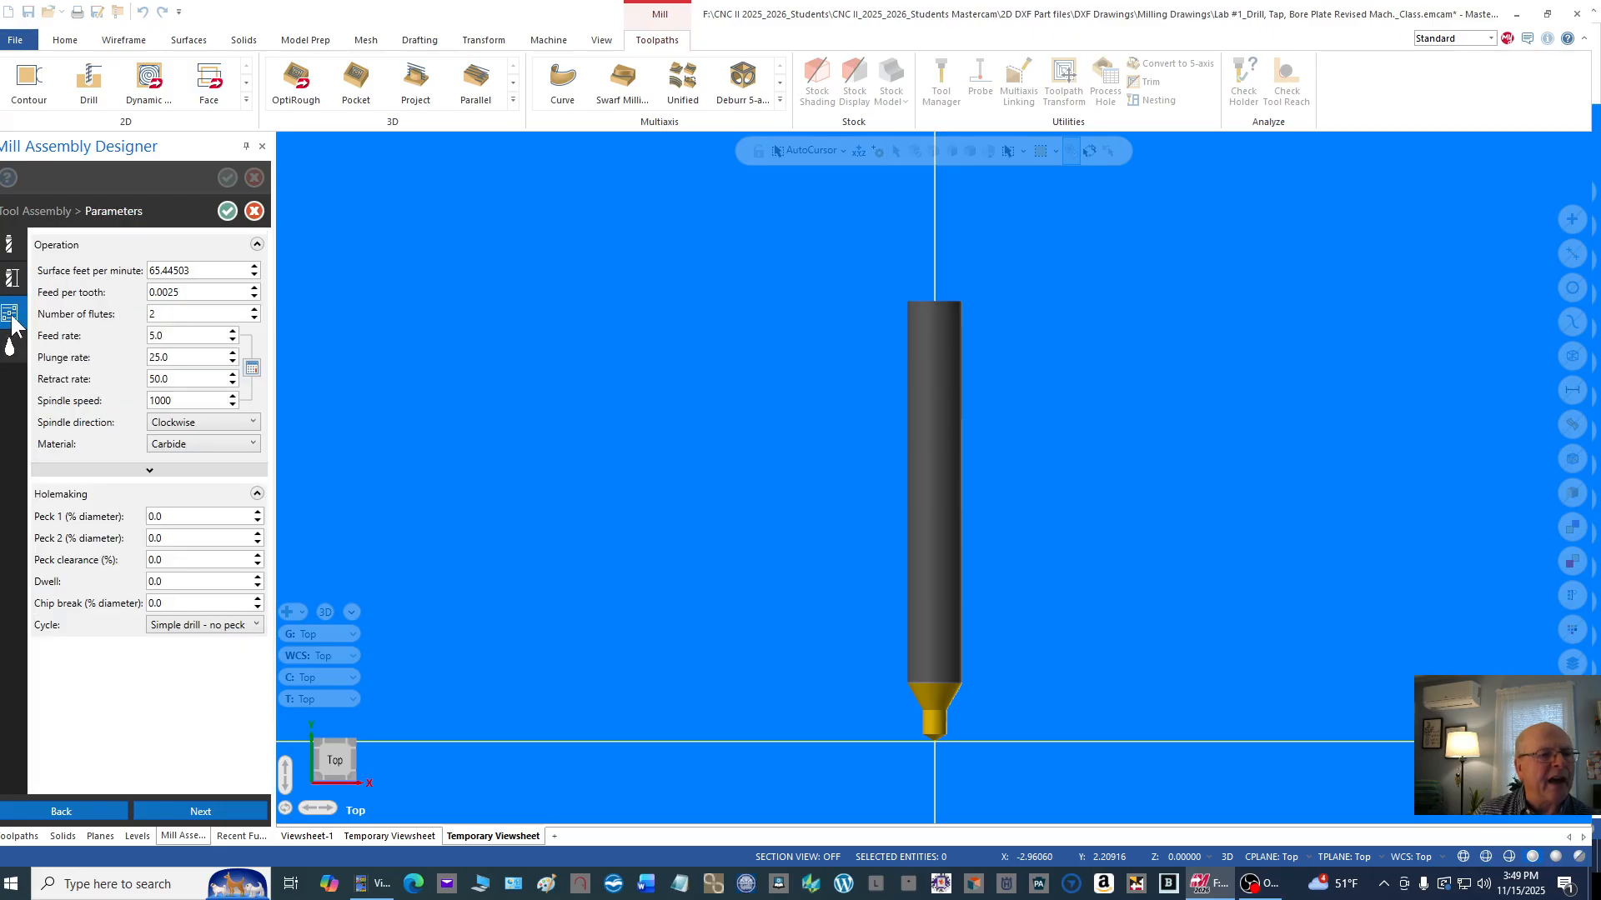
pyautogui.click(253, 444)
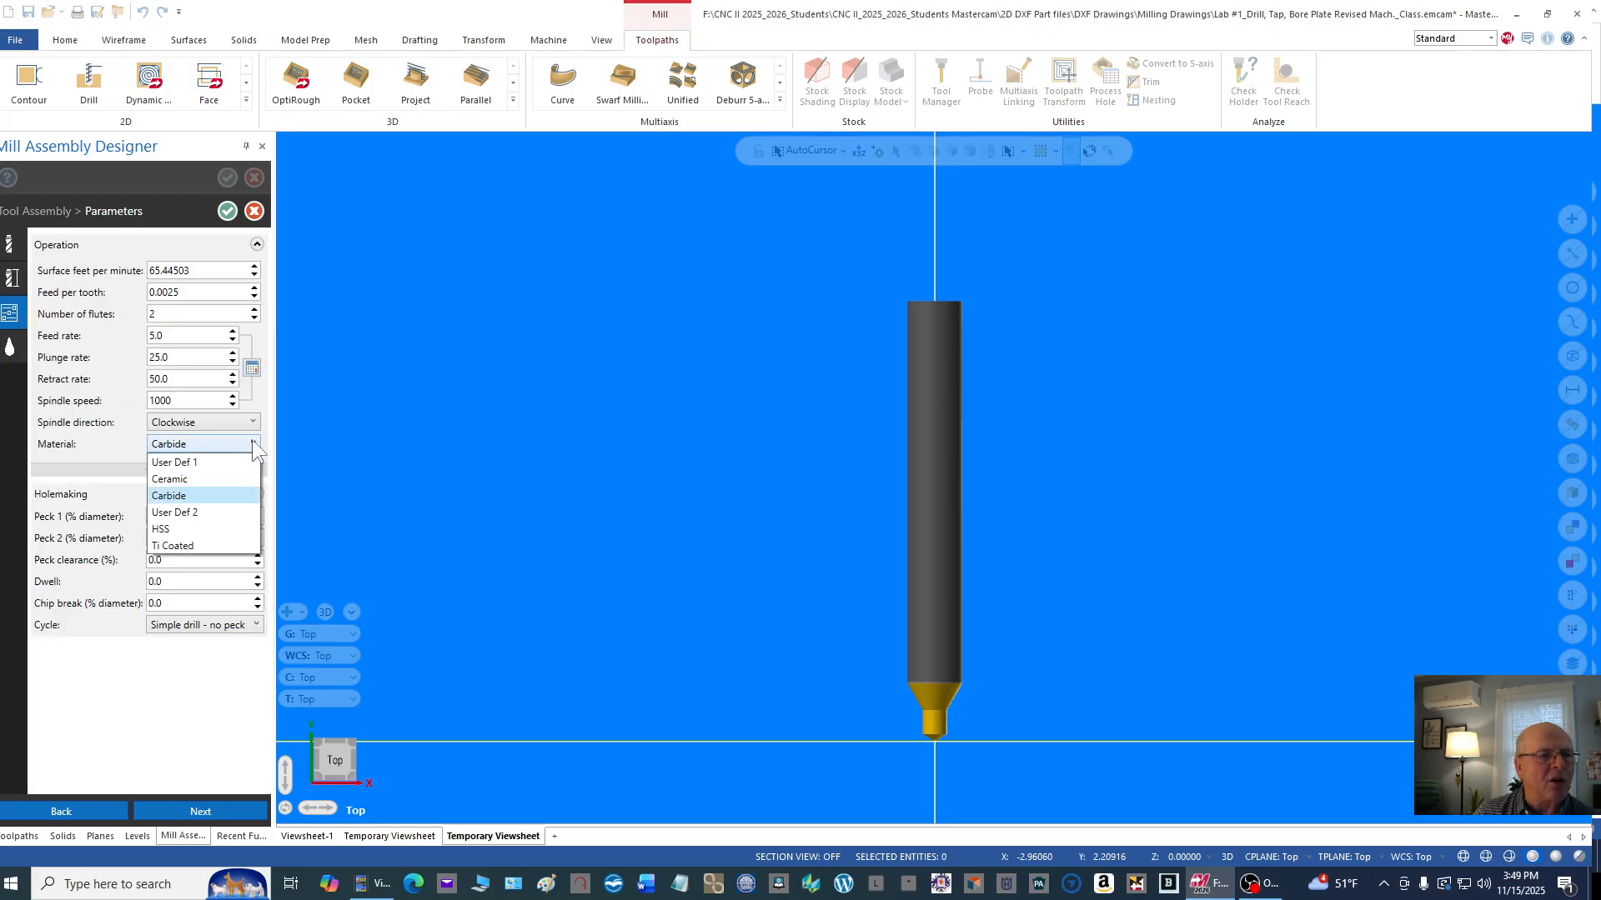
pyautogui.click(168, 525)
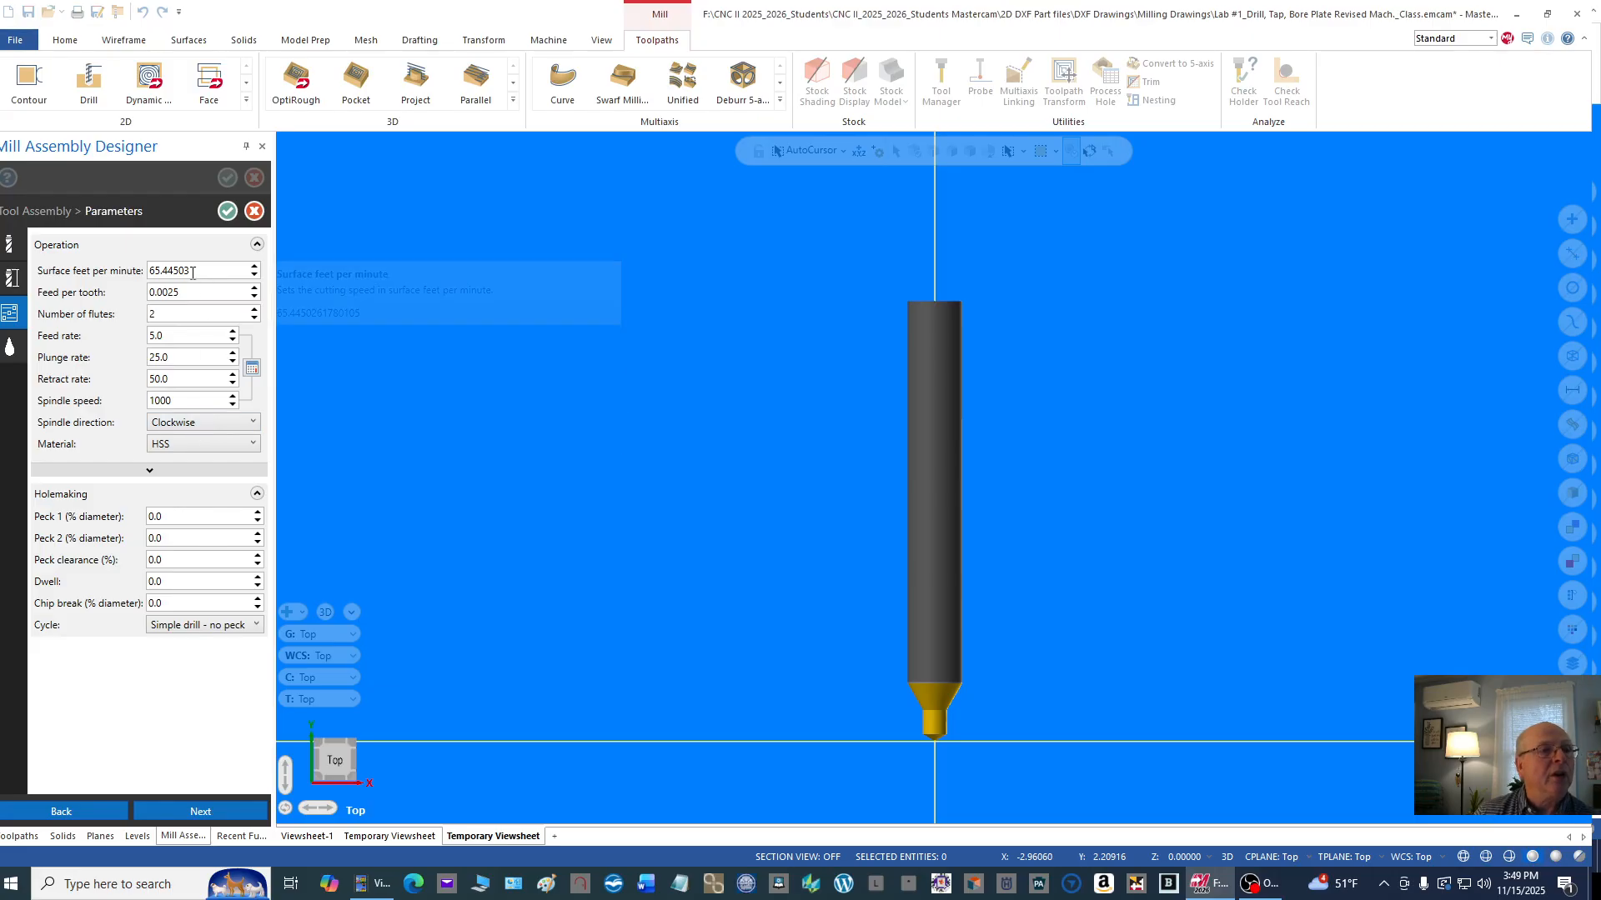
pyautogui.doubleClick(184, 399)
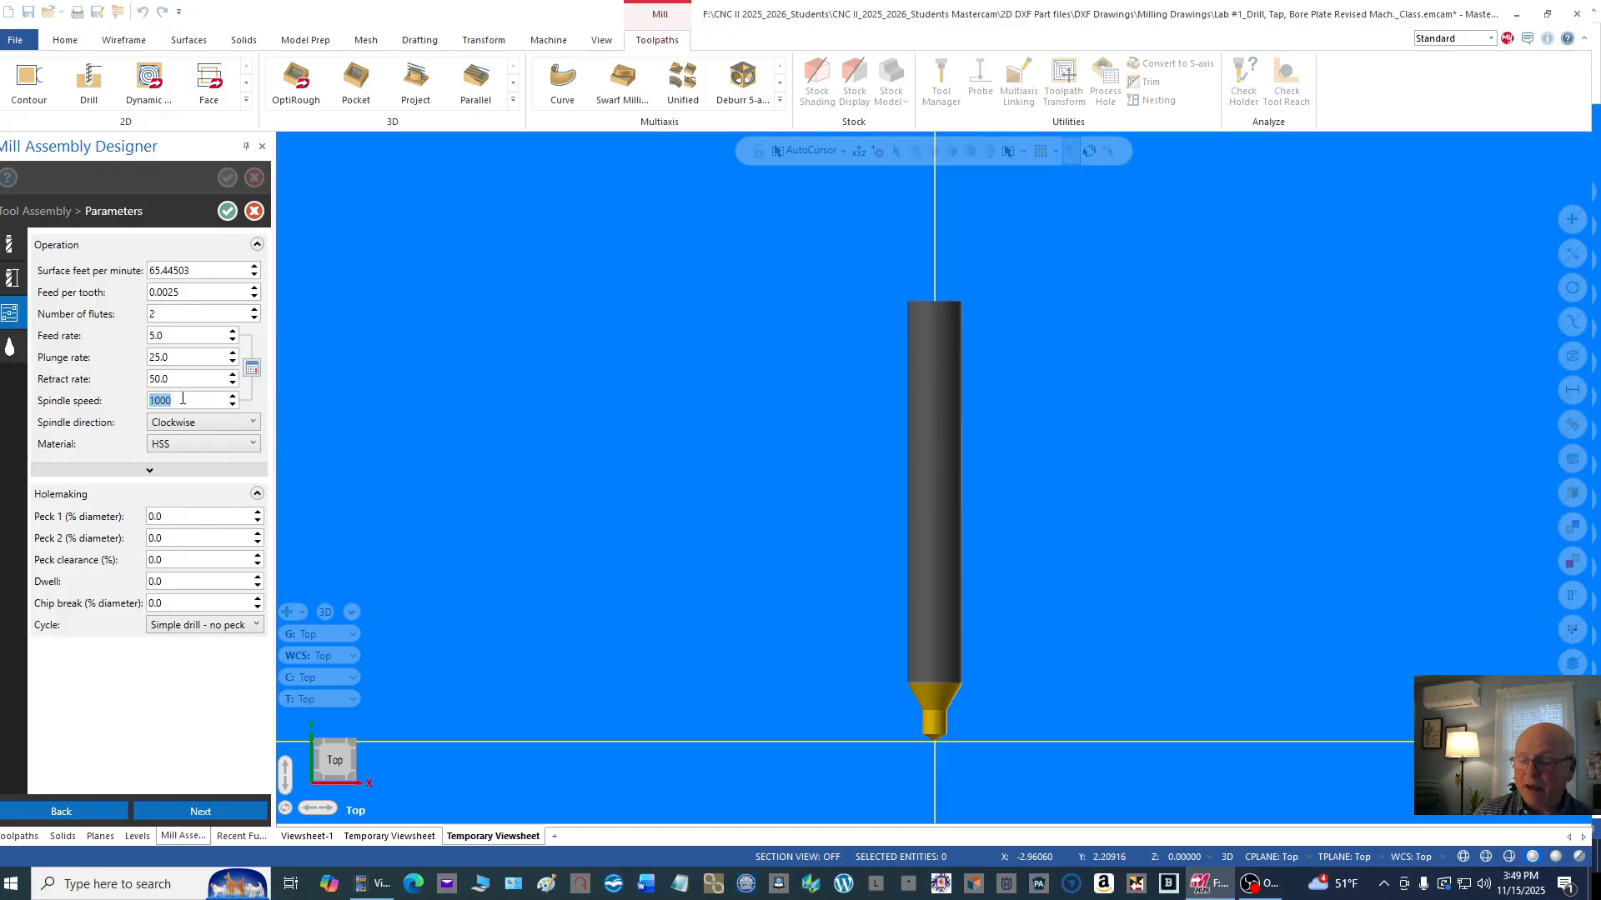
pyautogui.write('2')
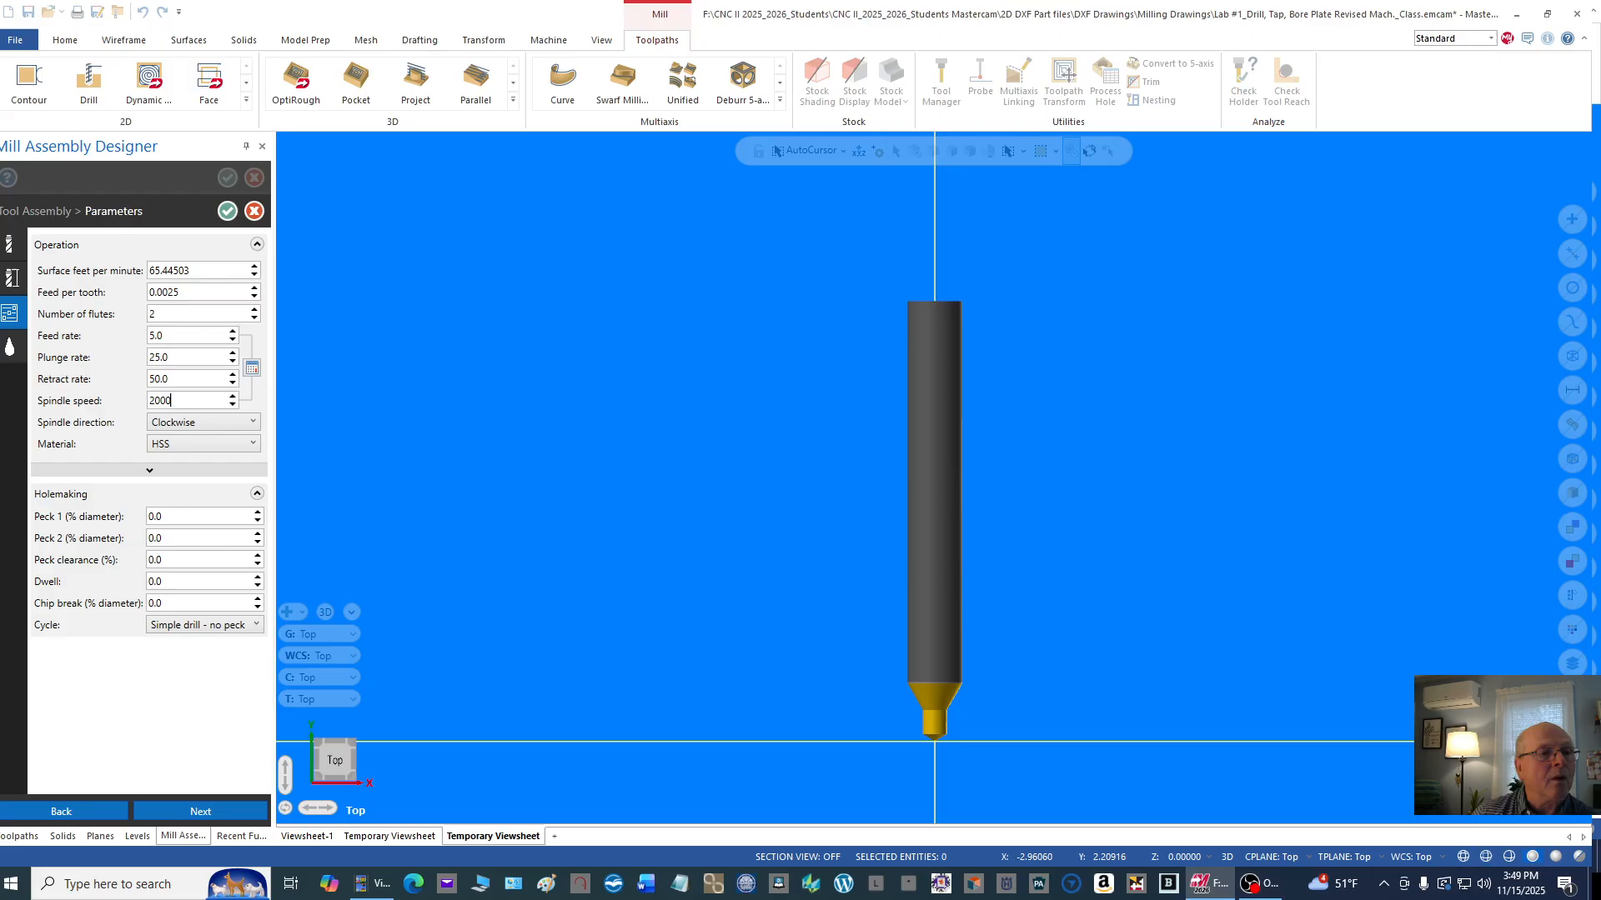
# Step: Set the center drill's plunge rate to 18 and feed rate to 20, and save its tool assembly back to Machine Group-1
pyautogui.click(190, 355)
pyautogui.write('18.')
pyautogui.click(177, 337)
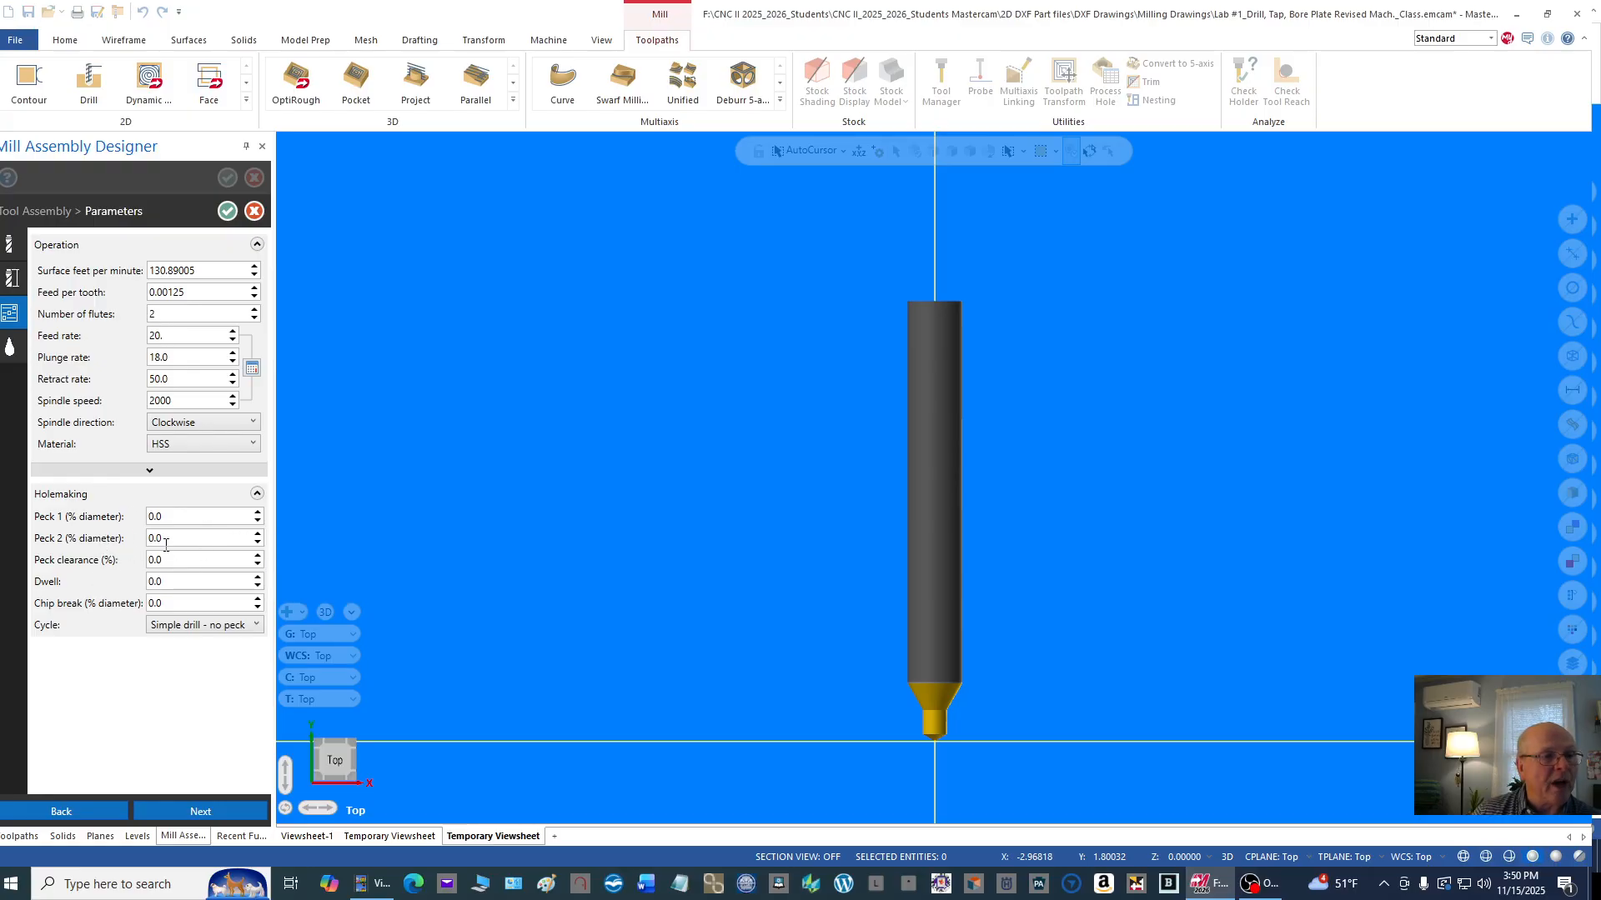
pyautogui.click(207, 272)
pyautogui.click(201, 290)
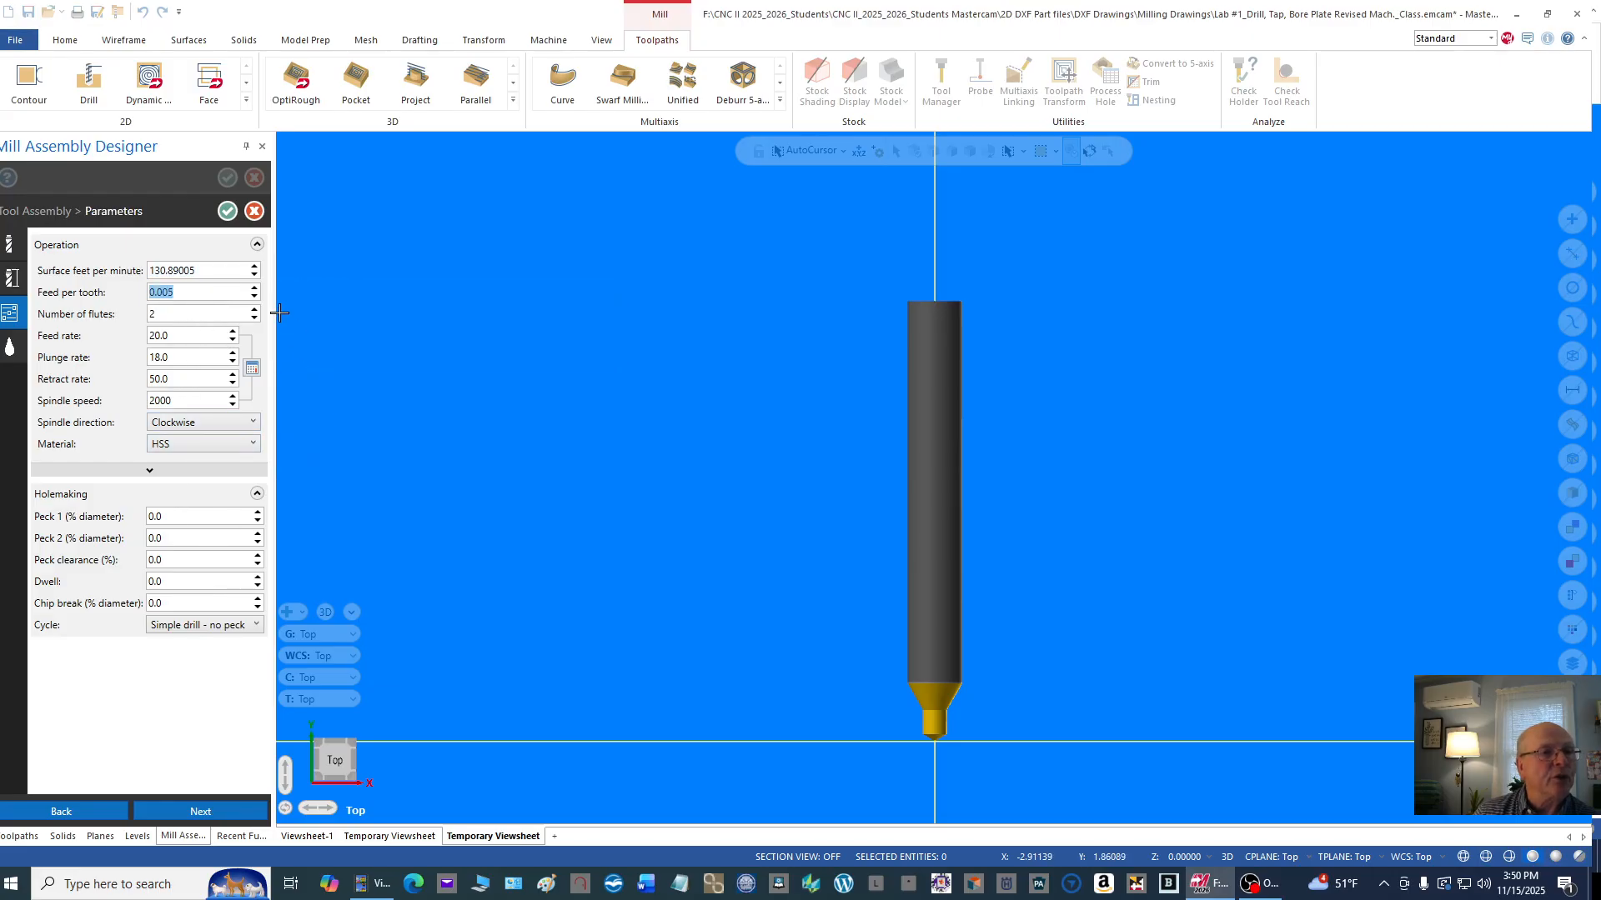
pyautogui.click(228, 212)
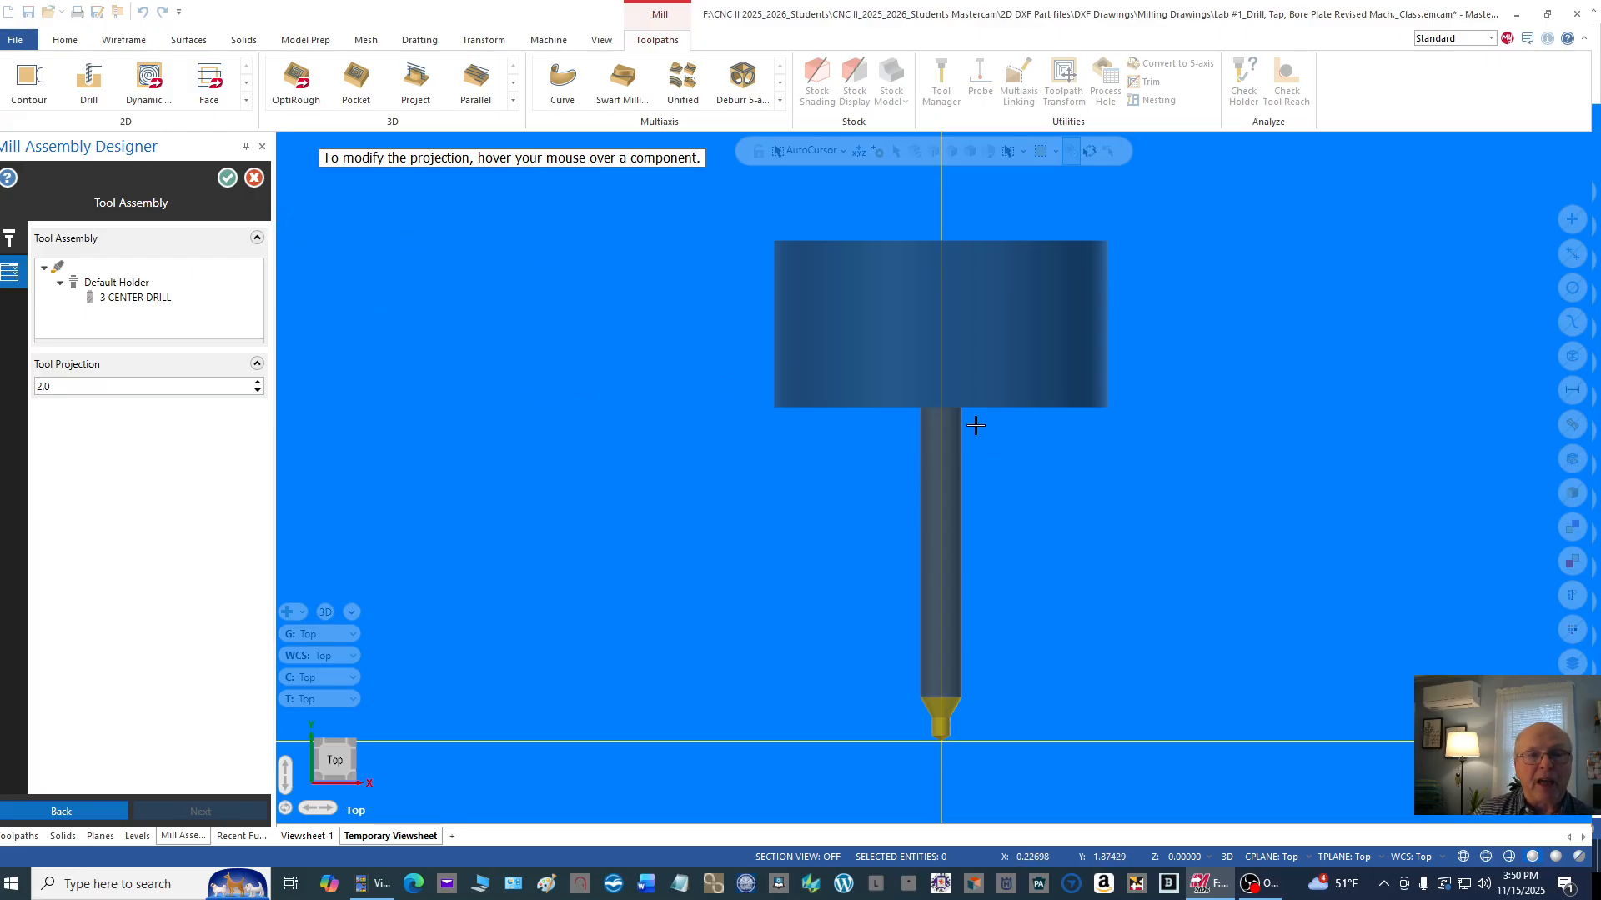
pyautogui.click(228, 178)
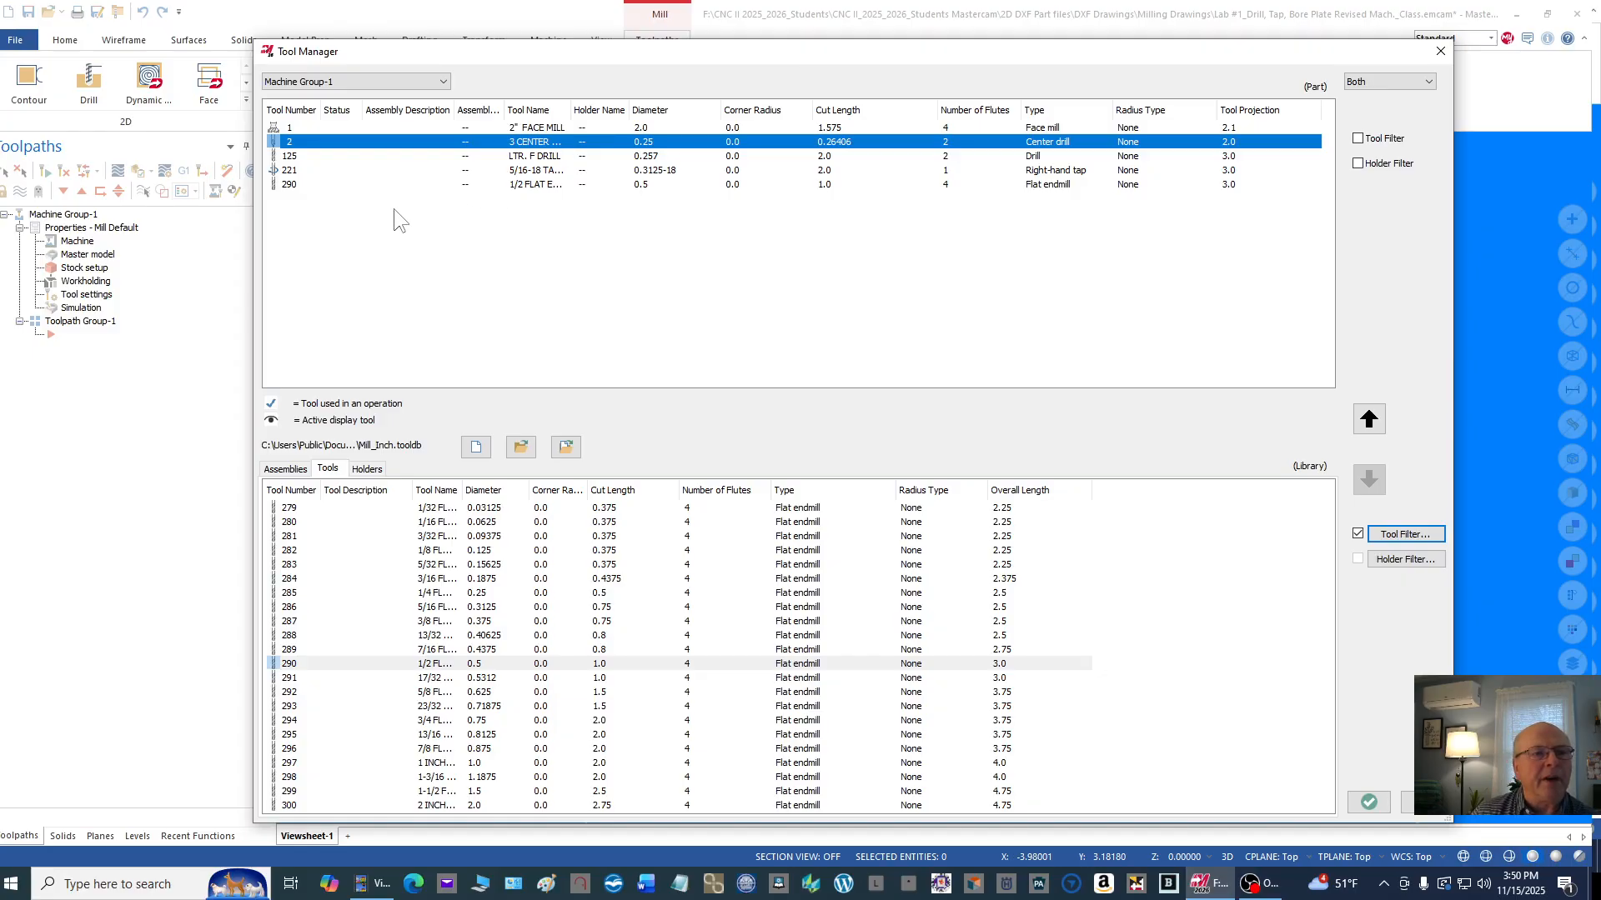
# Step: Edit the letter F drill and set its tool number, length offset and diameter offset to 3
pyautogui.doubleClick(560, 156)
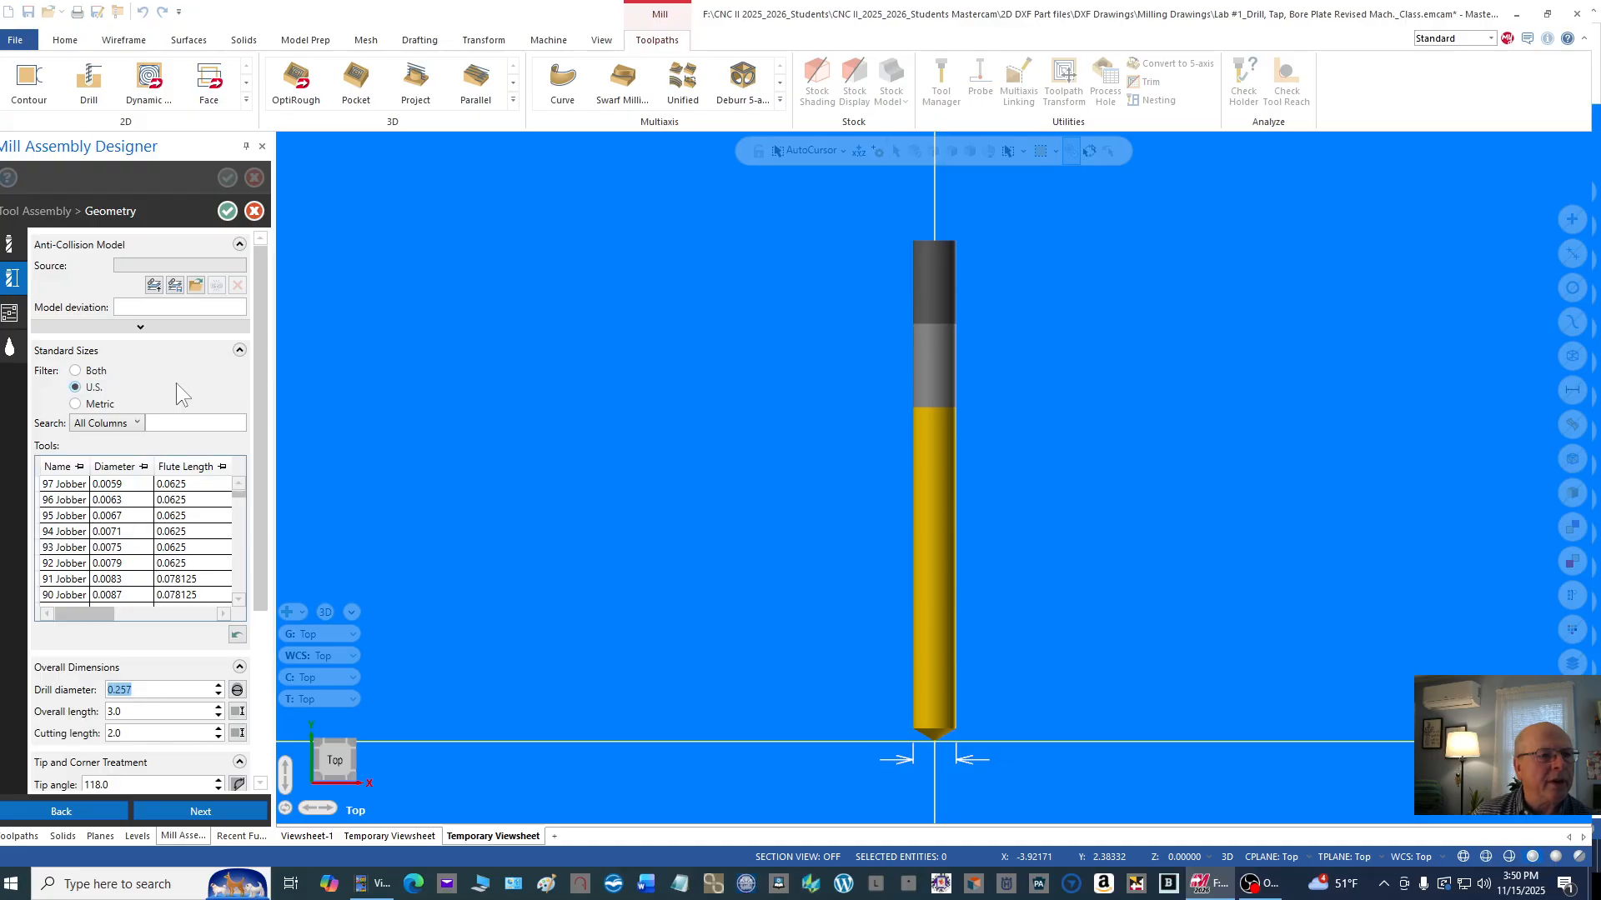
pyautogui.click(11, 245)
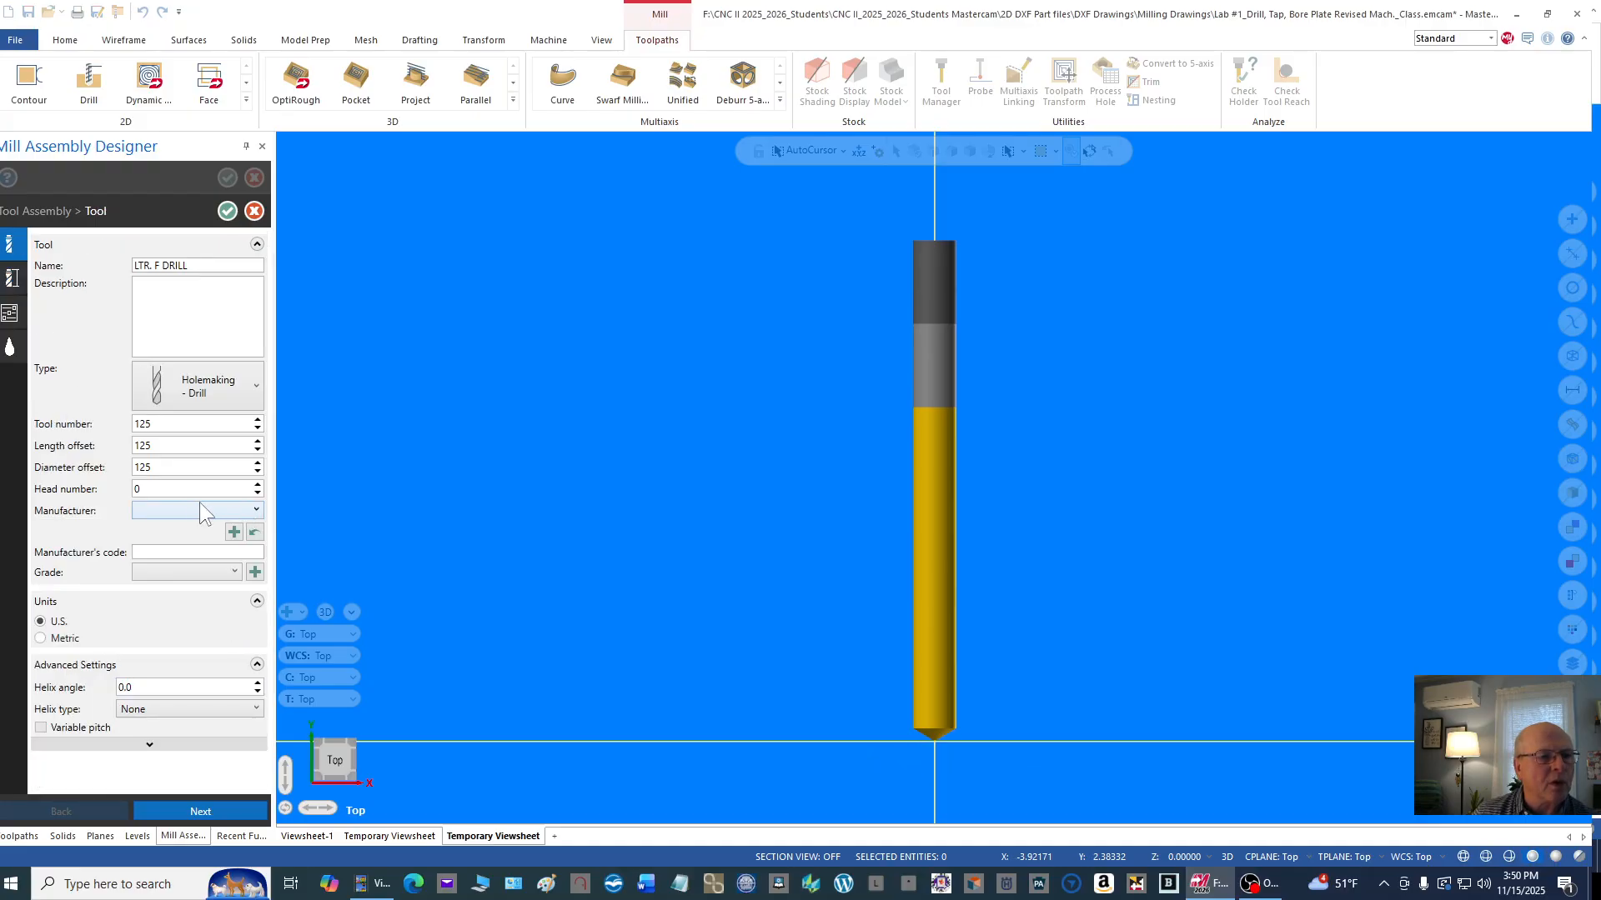
pyautogui.doubleClick(146, 423)
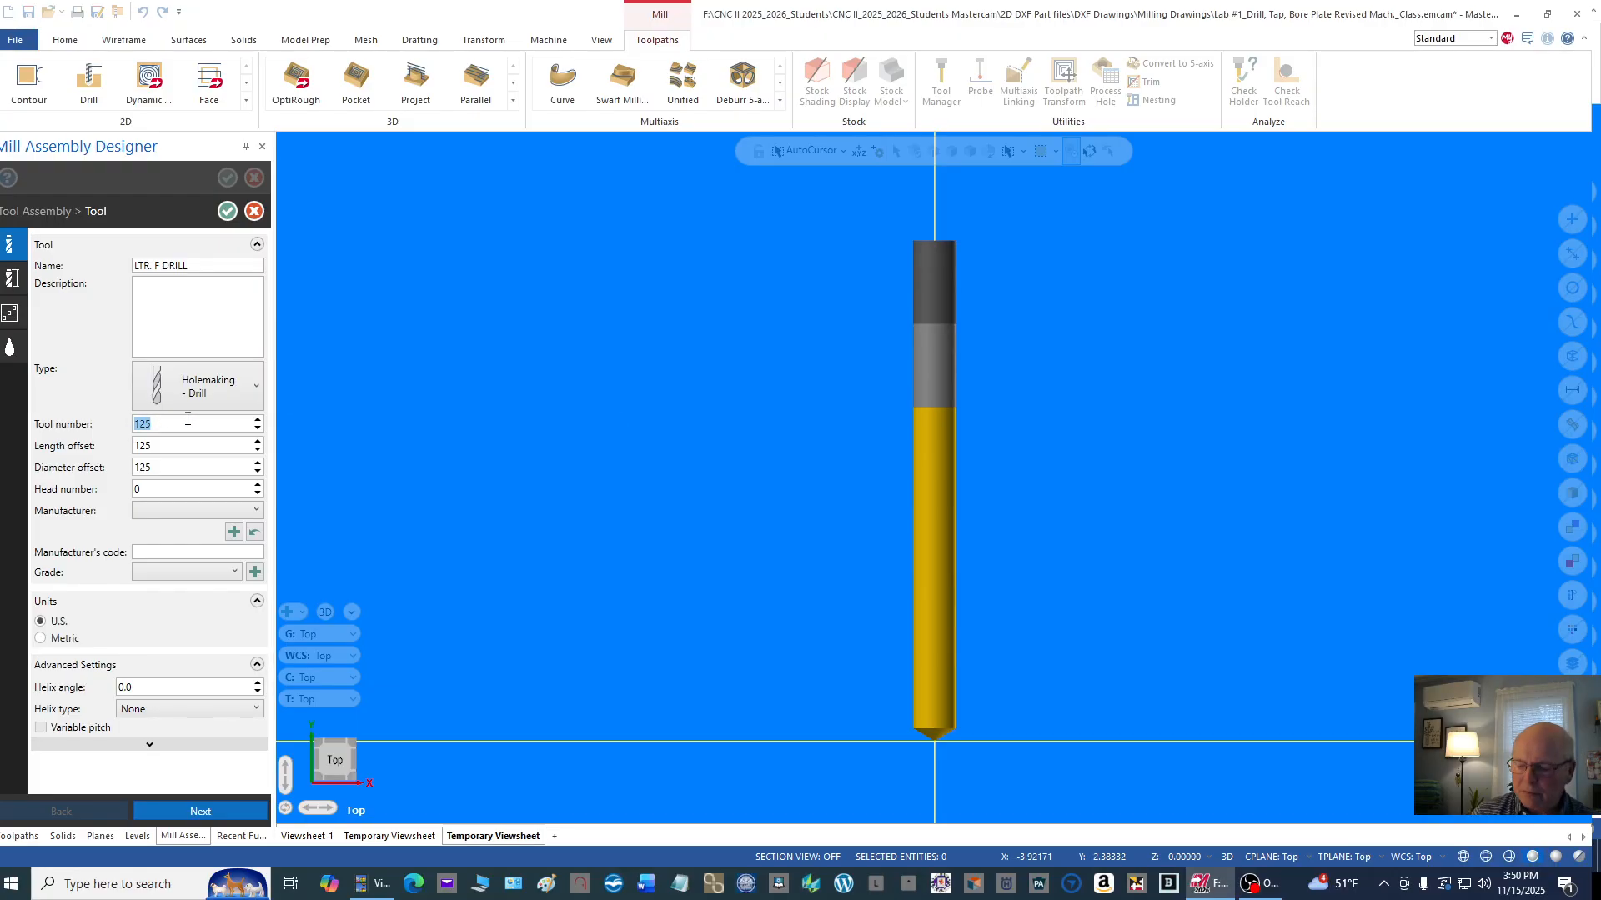
pyautogui.write('3')
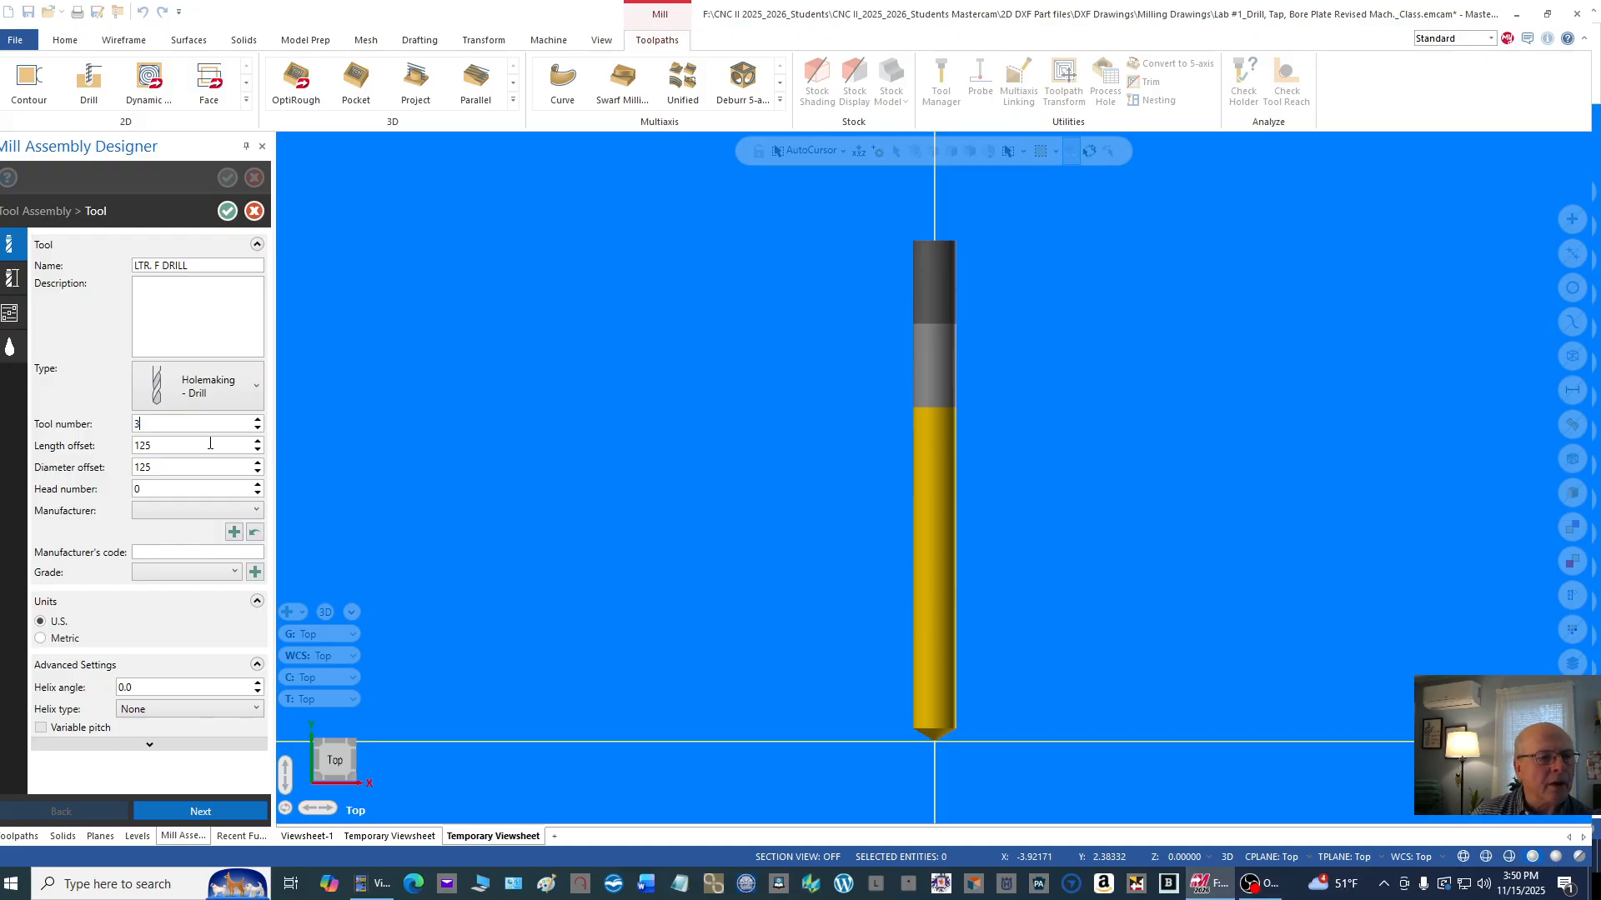
pyautogui.press('Tab')
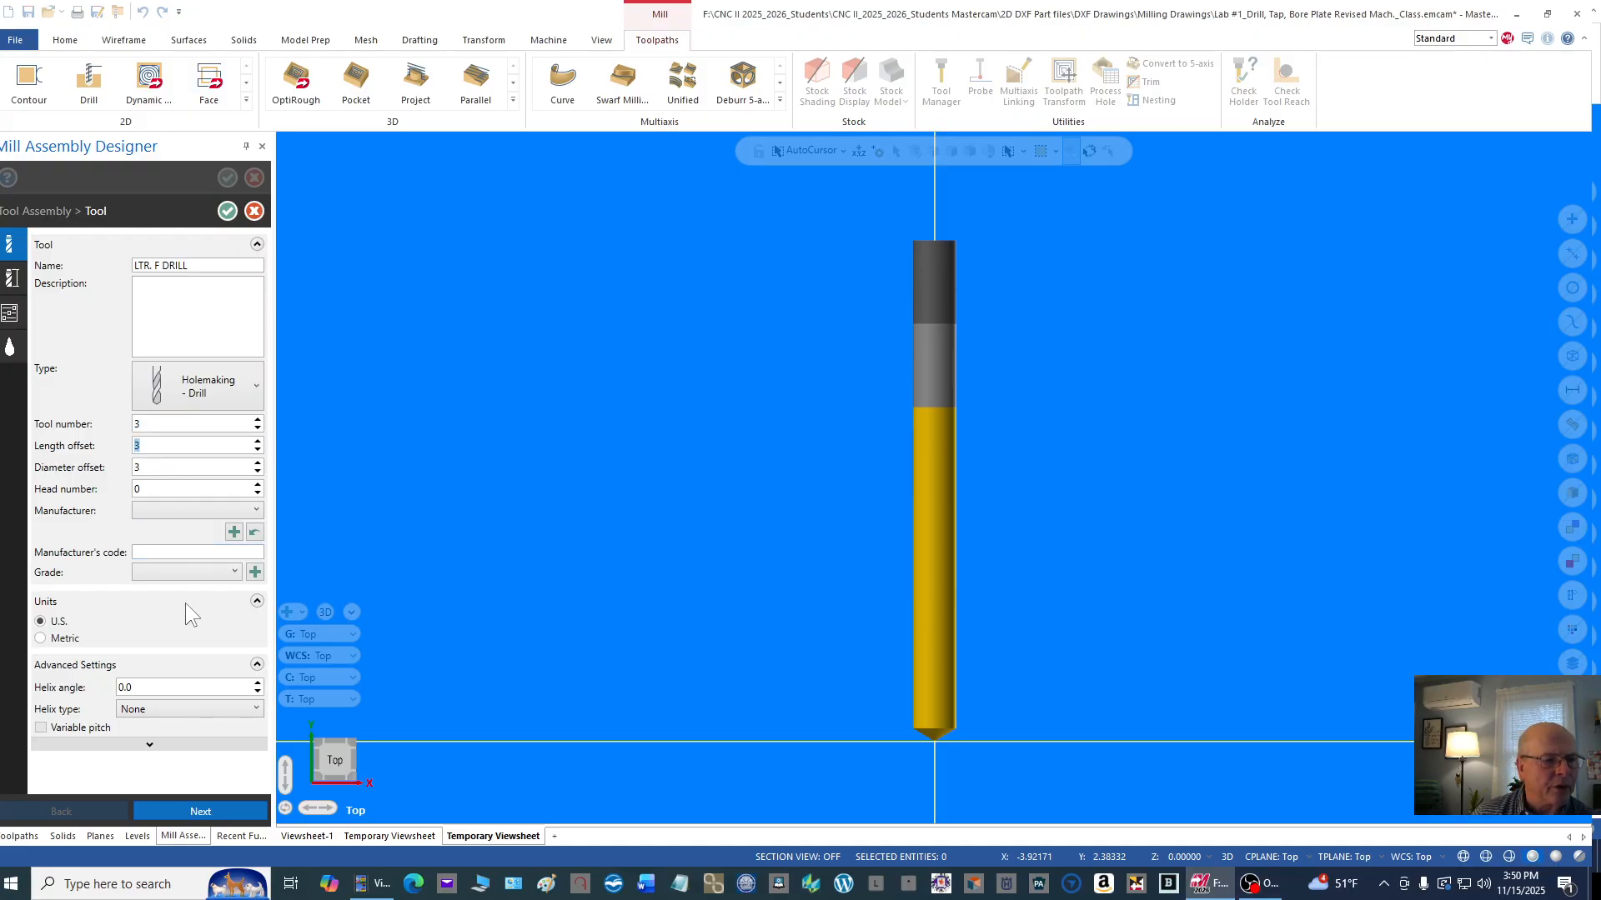
# Step: Apply the U.S. standard size F Jobber, 0.257 diameter, to the letter F drill and accept overwriting its geometry
pyautogui.click(11, 283)
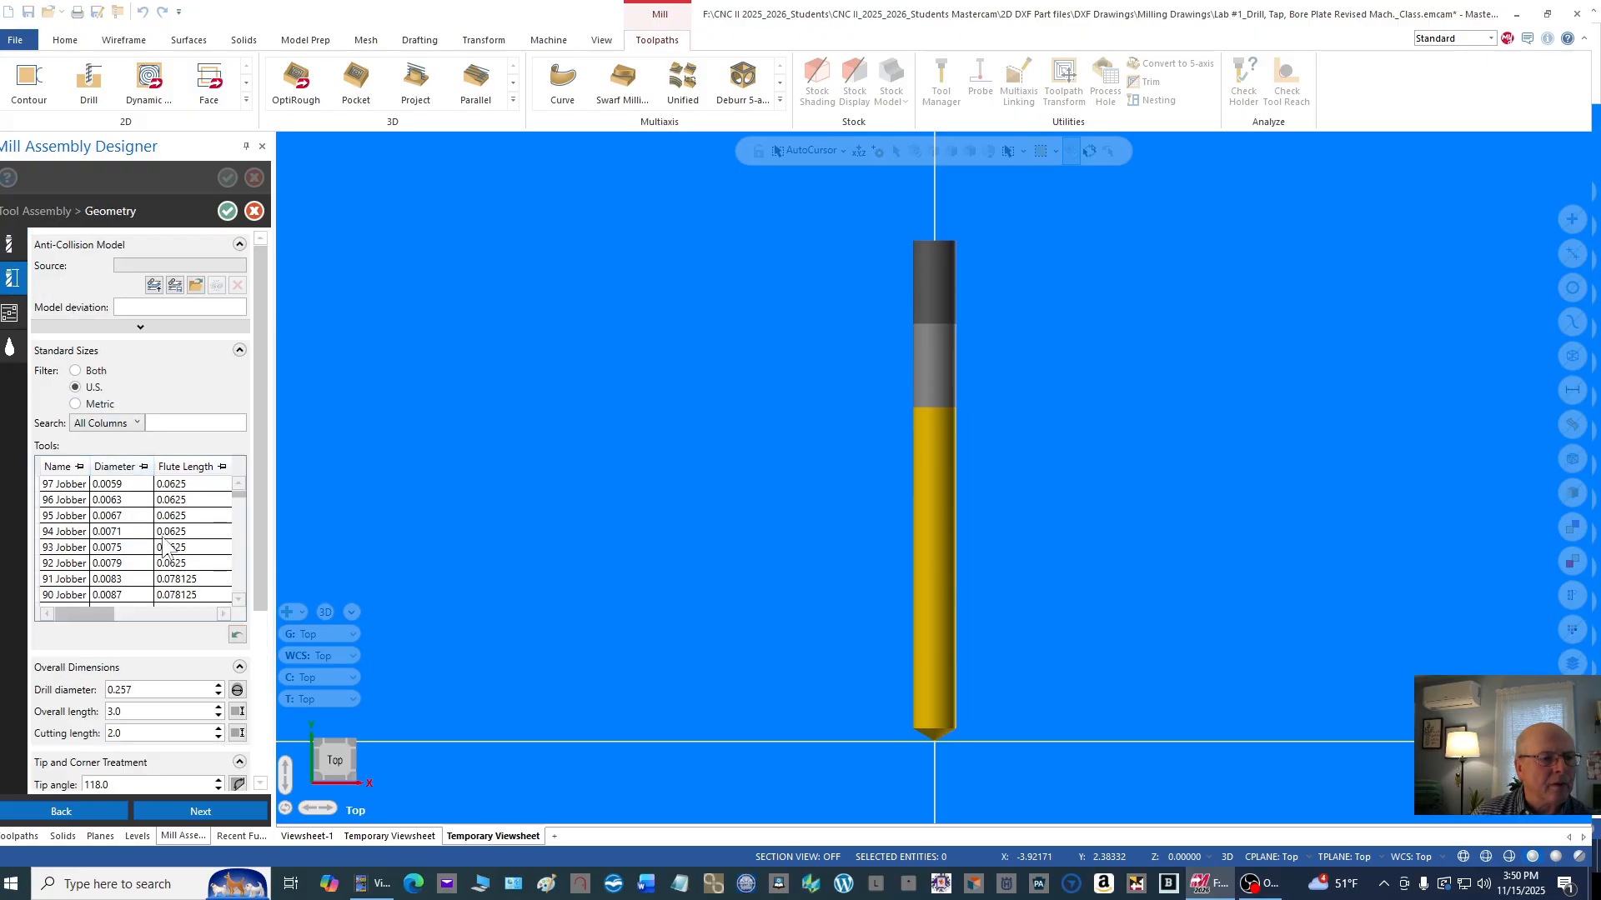
pyautogui.moveTo(237, 494); pyautogui.dragTo(244, 521)
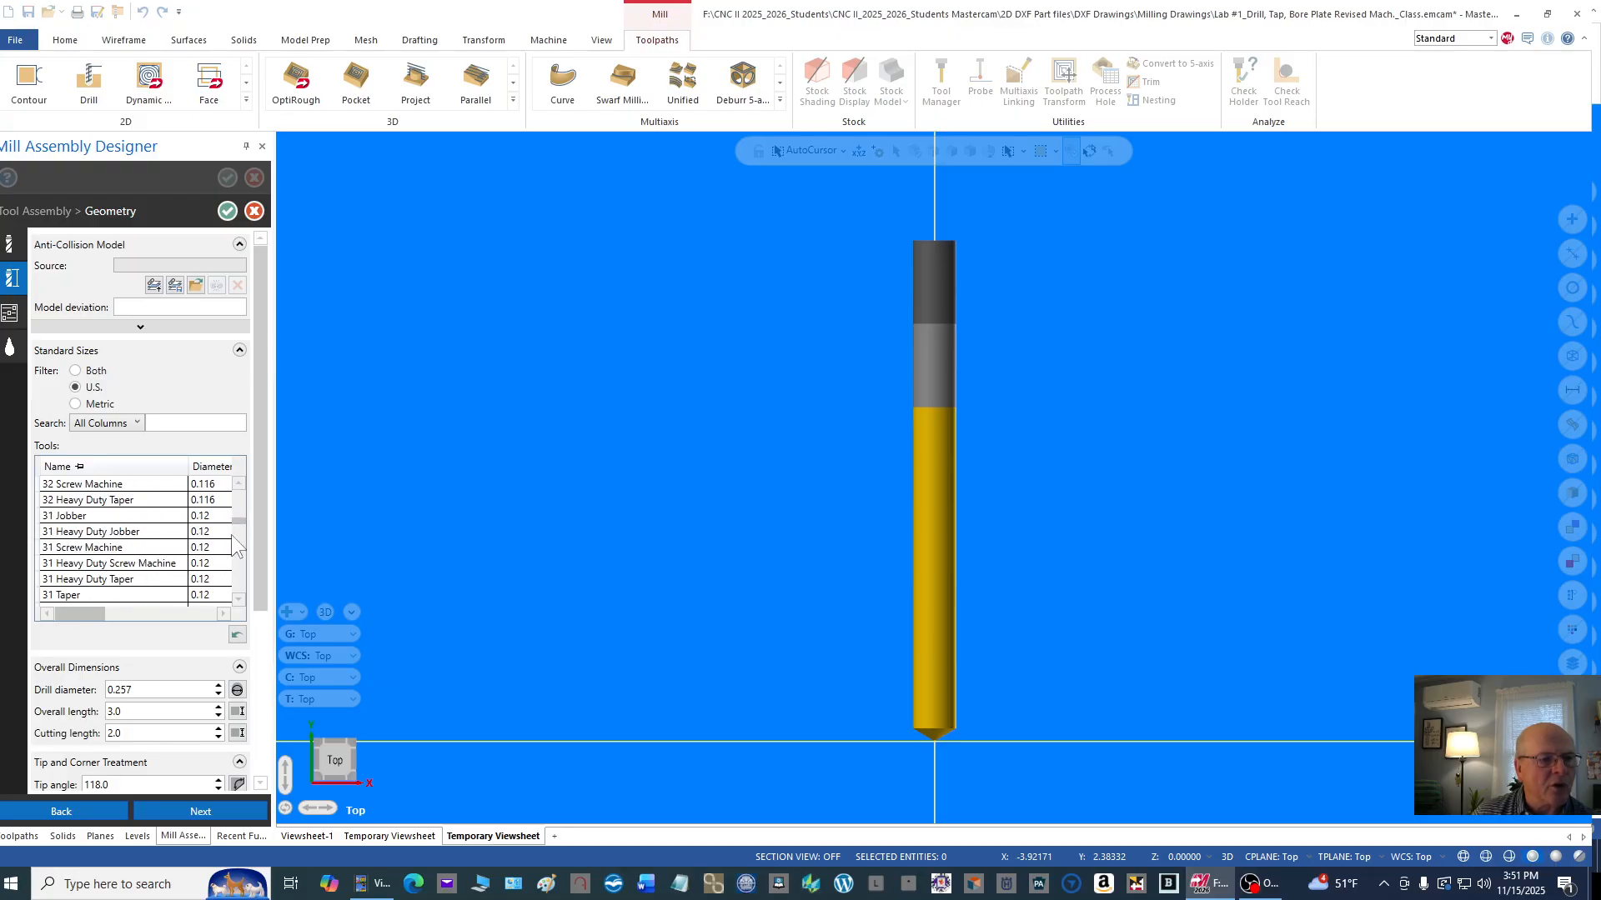
pyautogui.click(238, 598)
pyautogui.moveTo(238, 598); pyautogui.dragTo(238, 598)
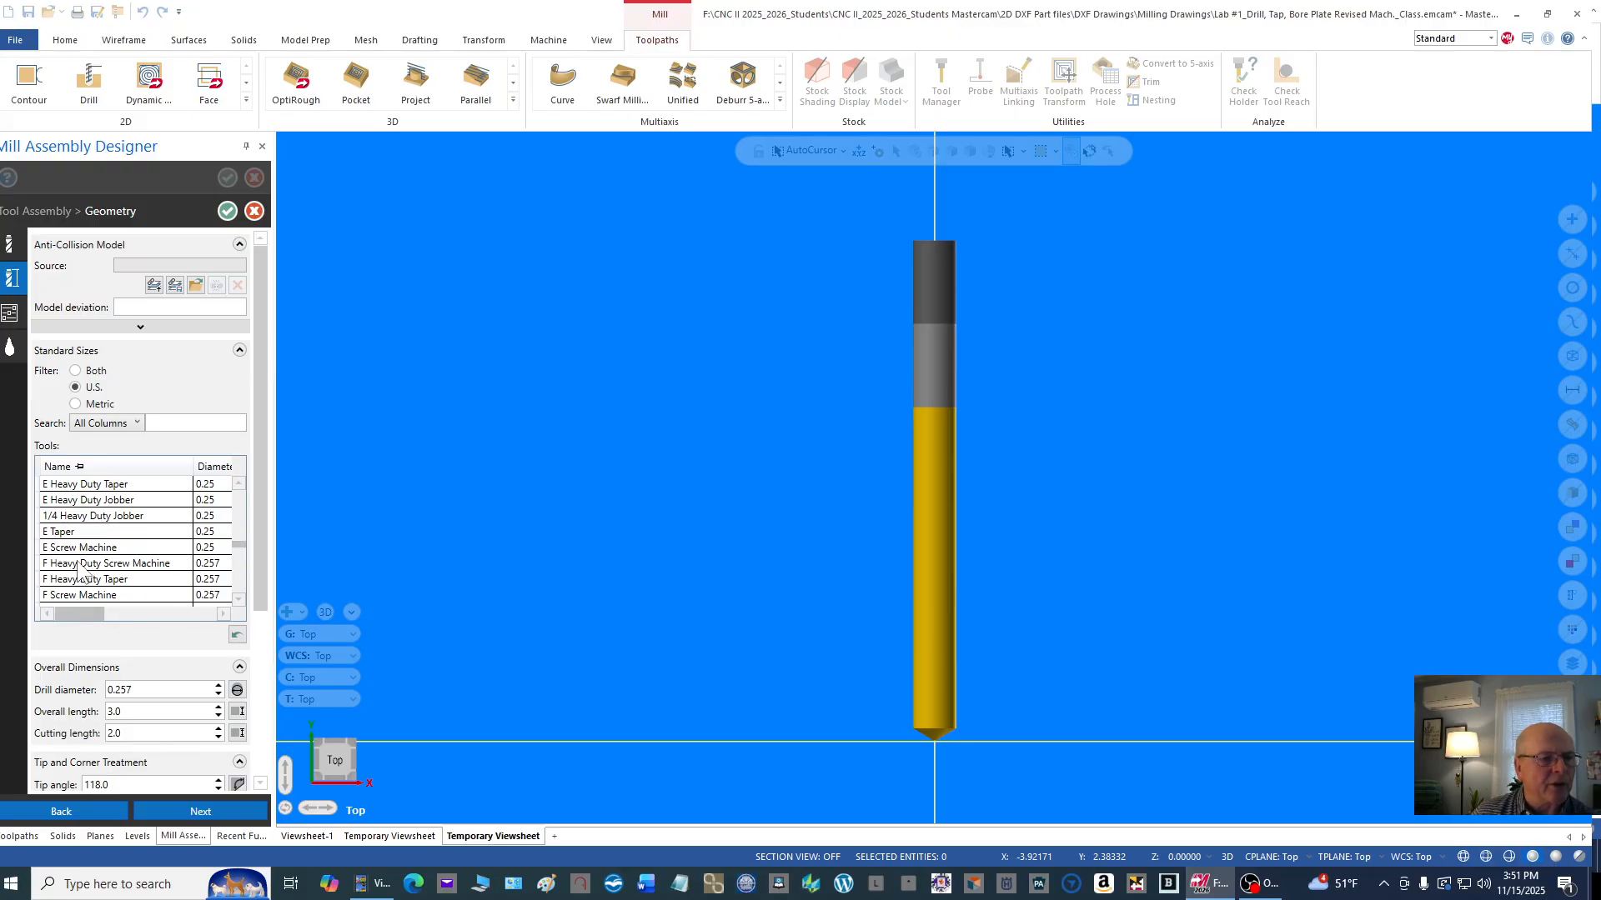
pyautogui.click(238, 599)
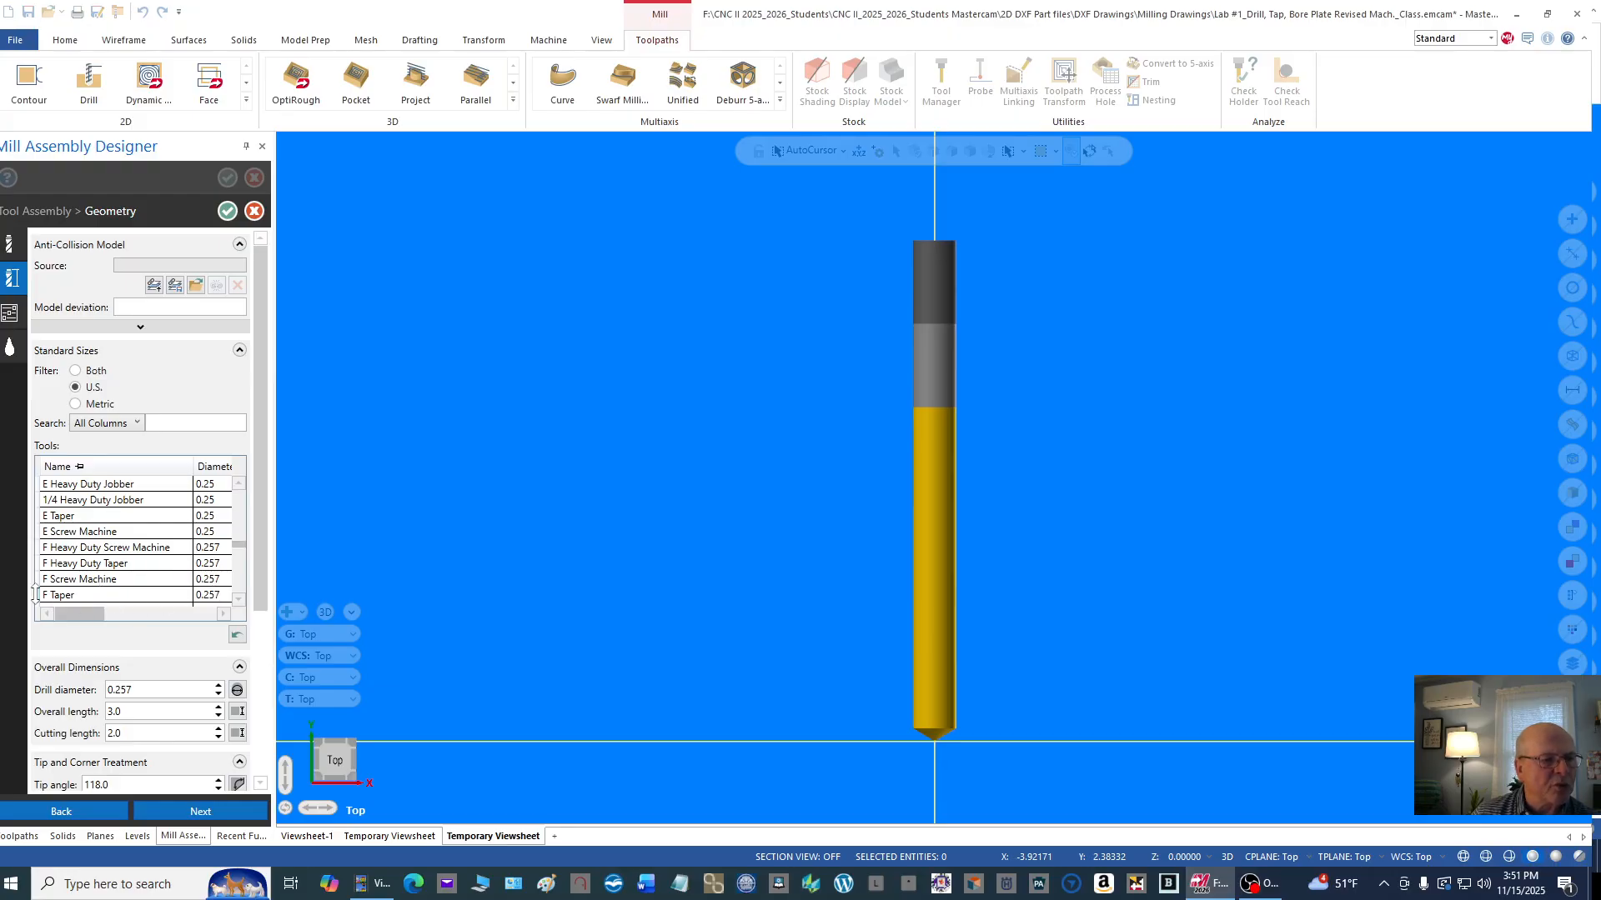
pyautogui.click(238, 599)
pyautogui.click(238, 599)
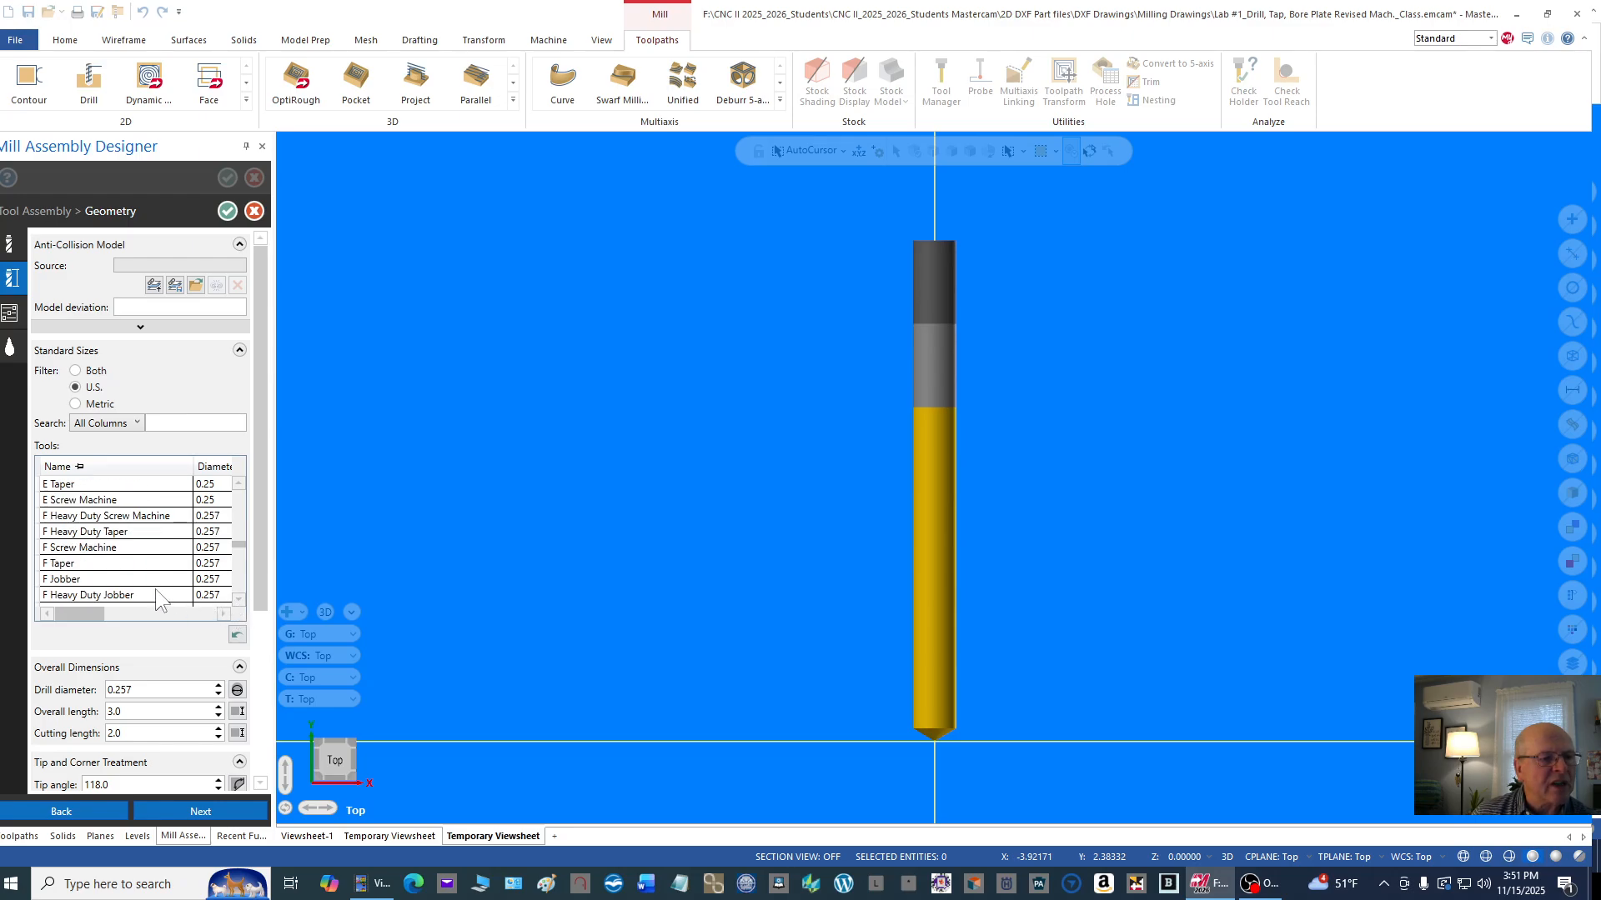
pyautogui.click(71, 584)
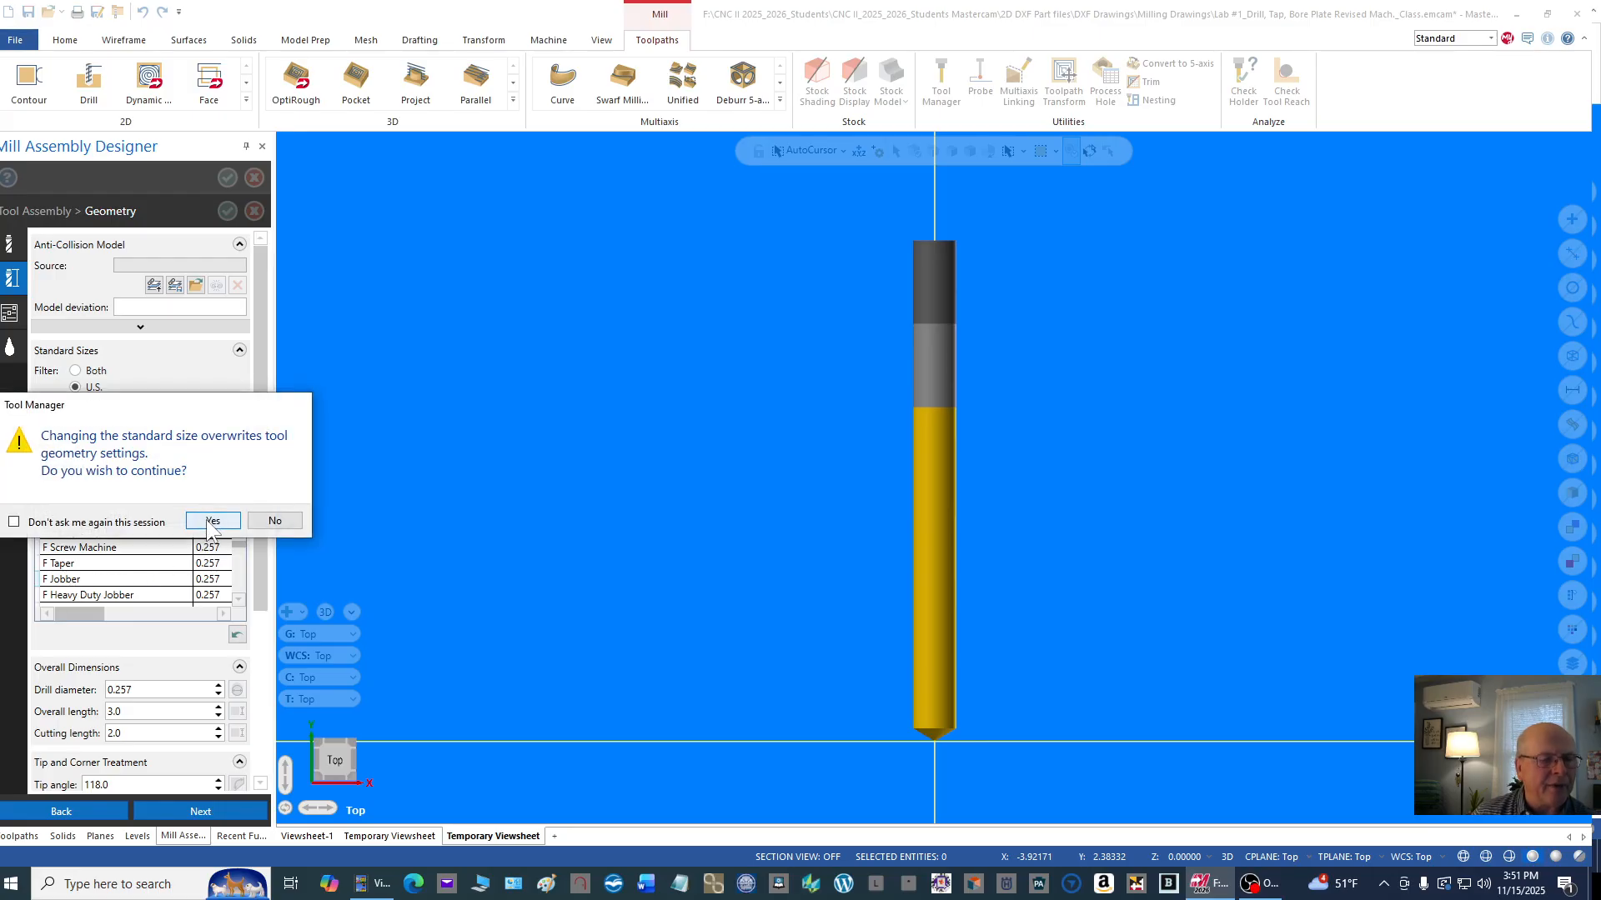
pyautogui.click(211, 522)
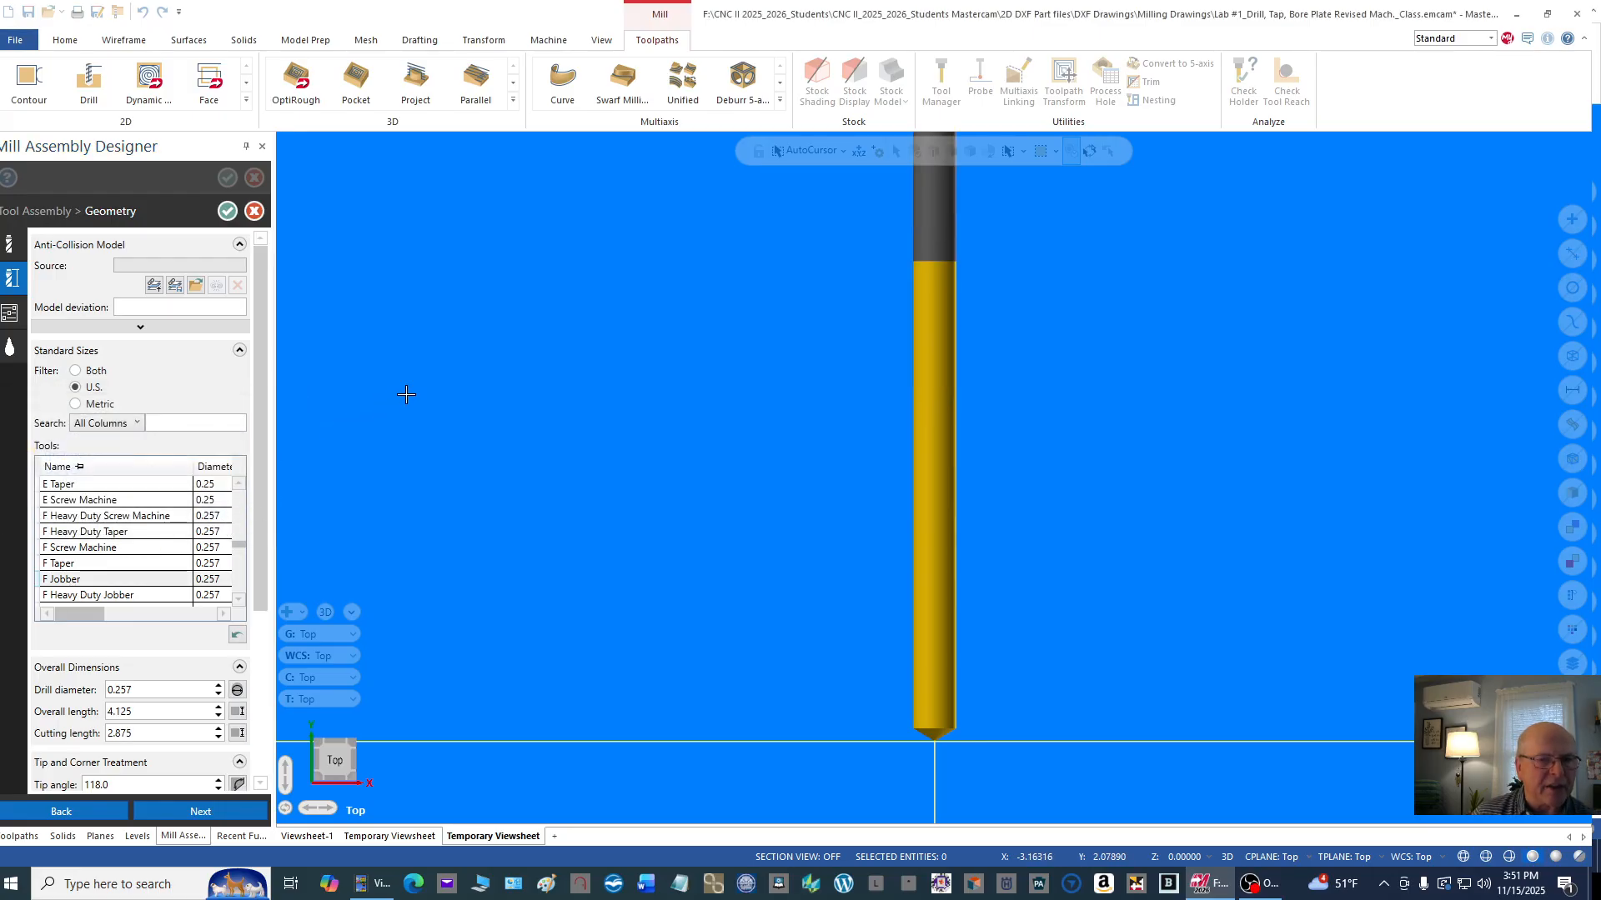
# Step: Set the letter F drill's overall length to 3.0 and cutting length to 2.75, and review its tip and shank dimensions
pyautogui.moveTo(267, 562); pyautogui.dragTo(243, 653)
pyautogui.click(162, 525)
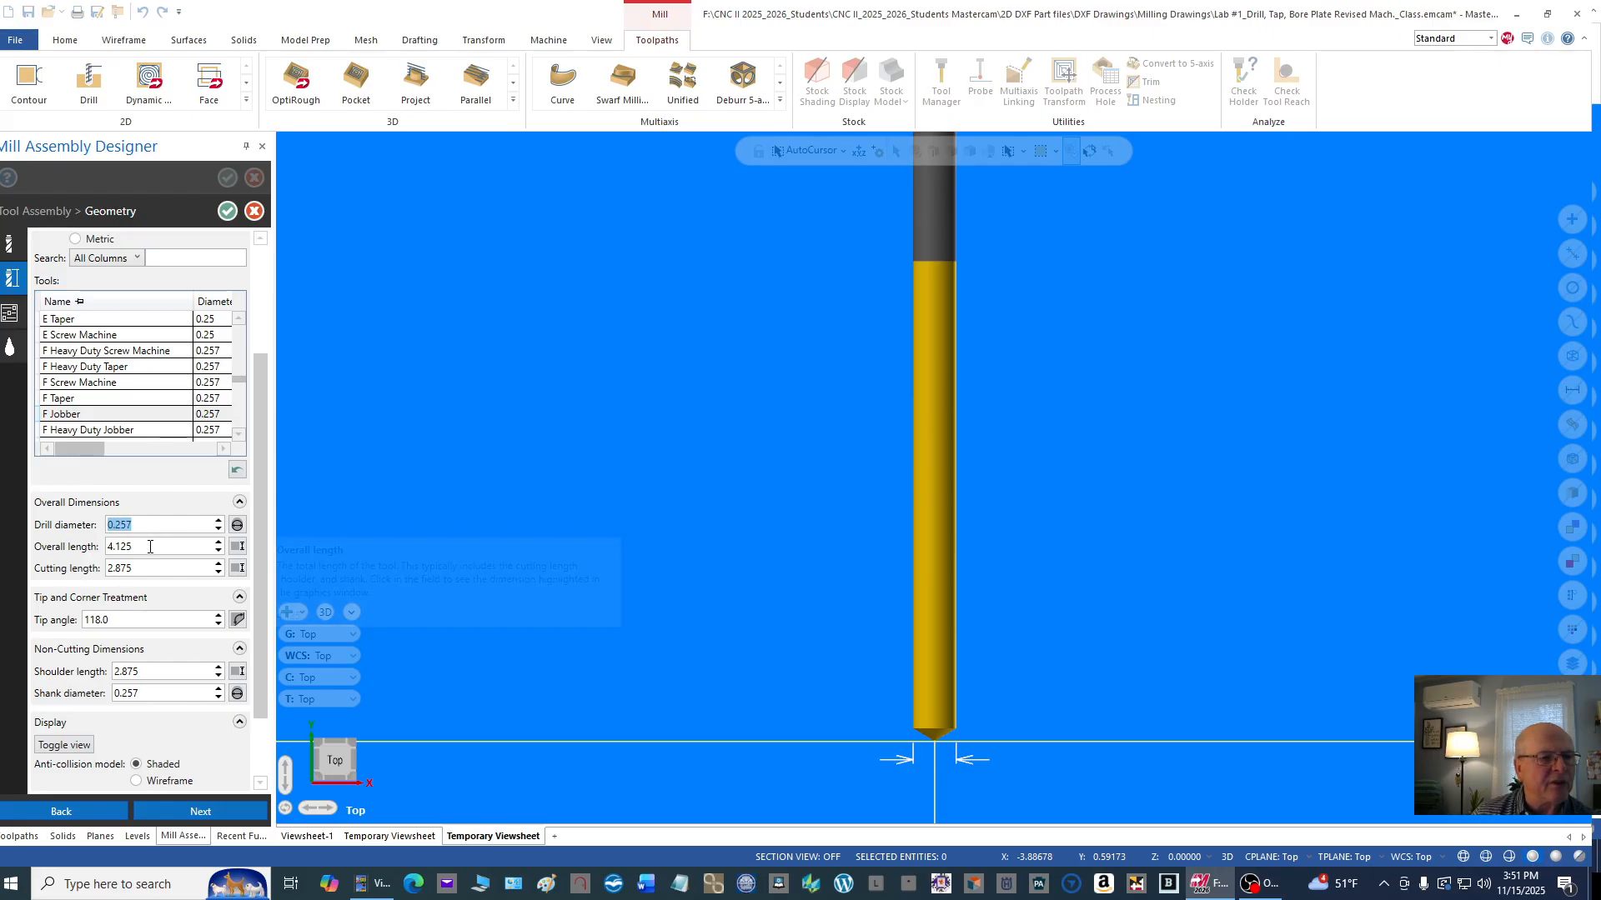
pyautogui.click(150, 546)
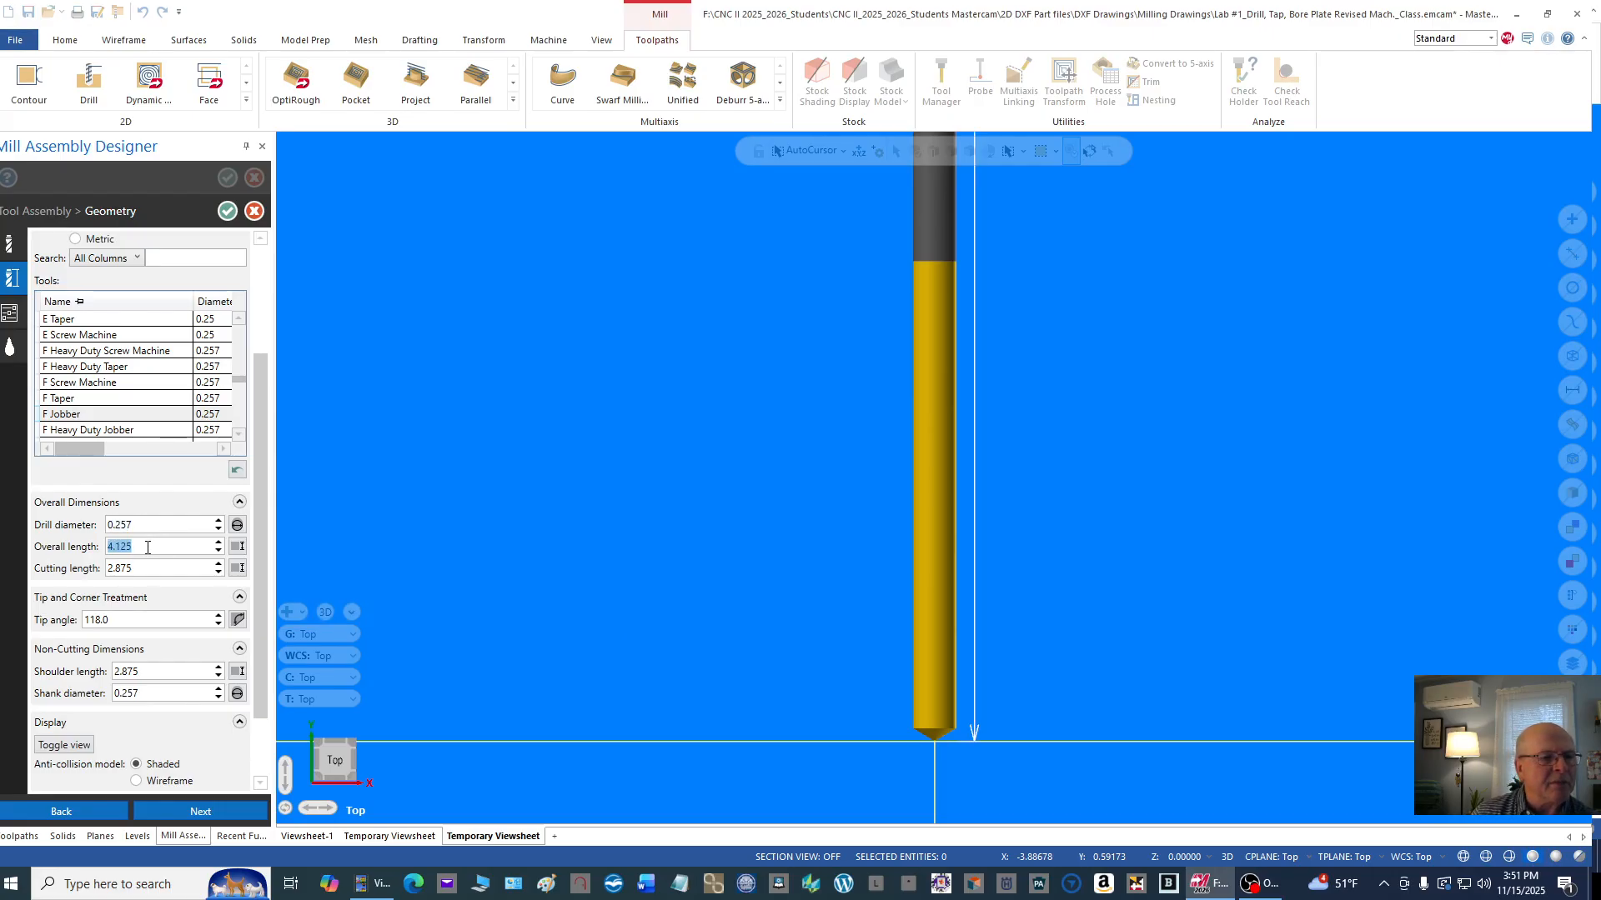
pyautogui.write('3')
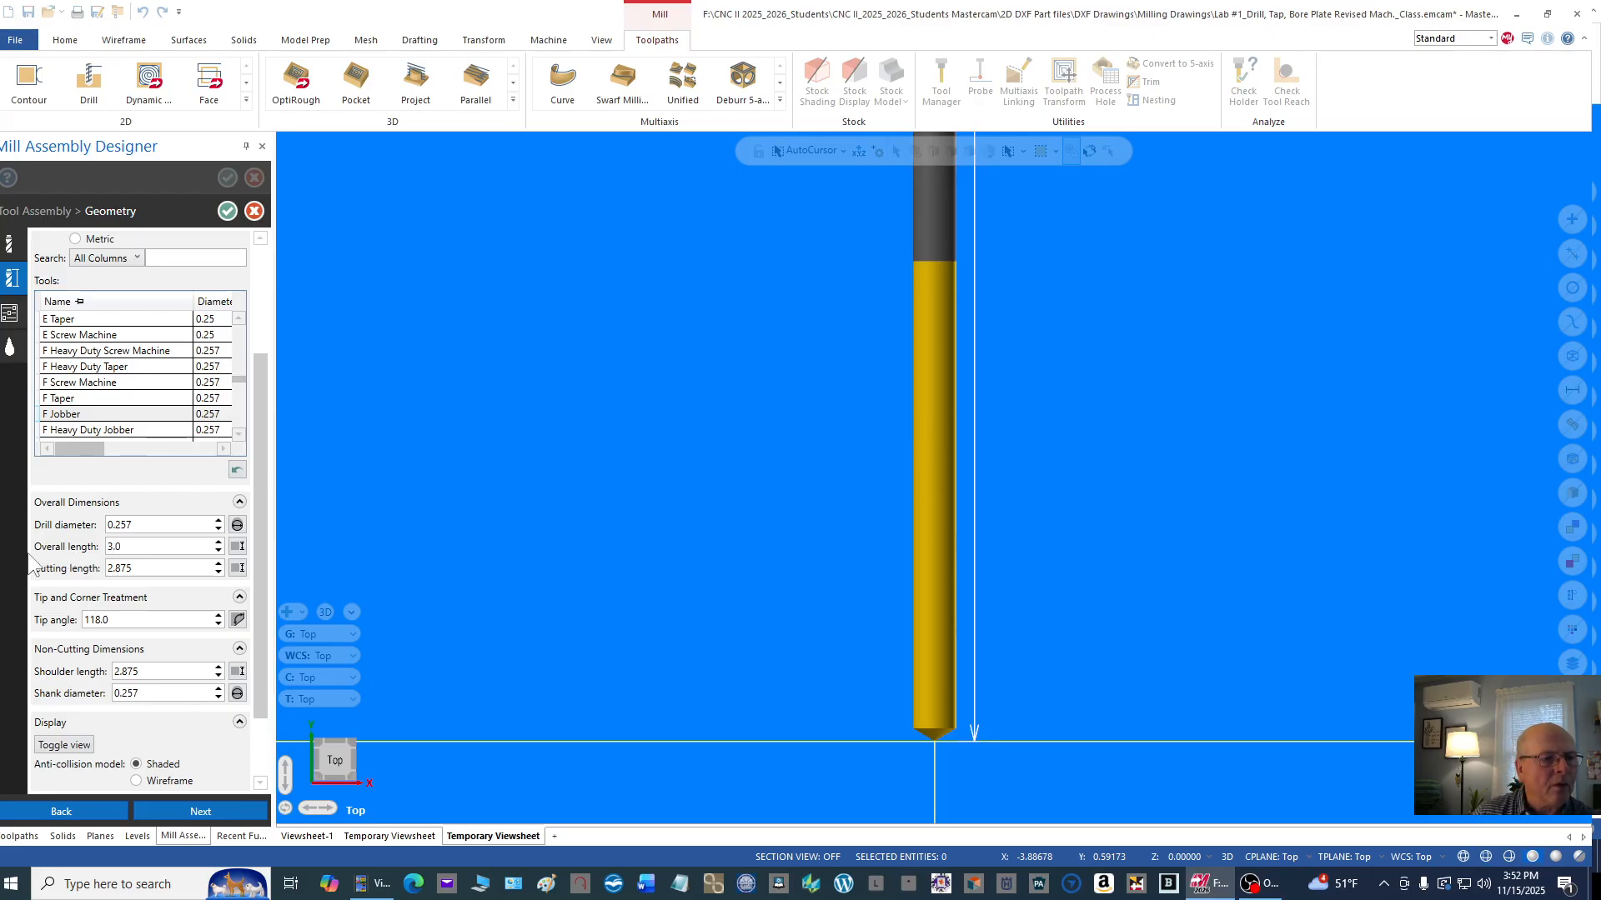
pyautogui.click(148, 569)
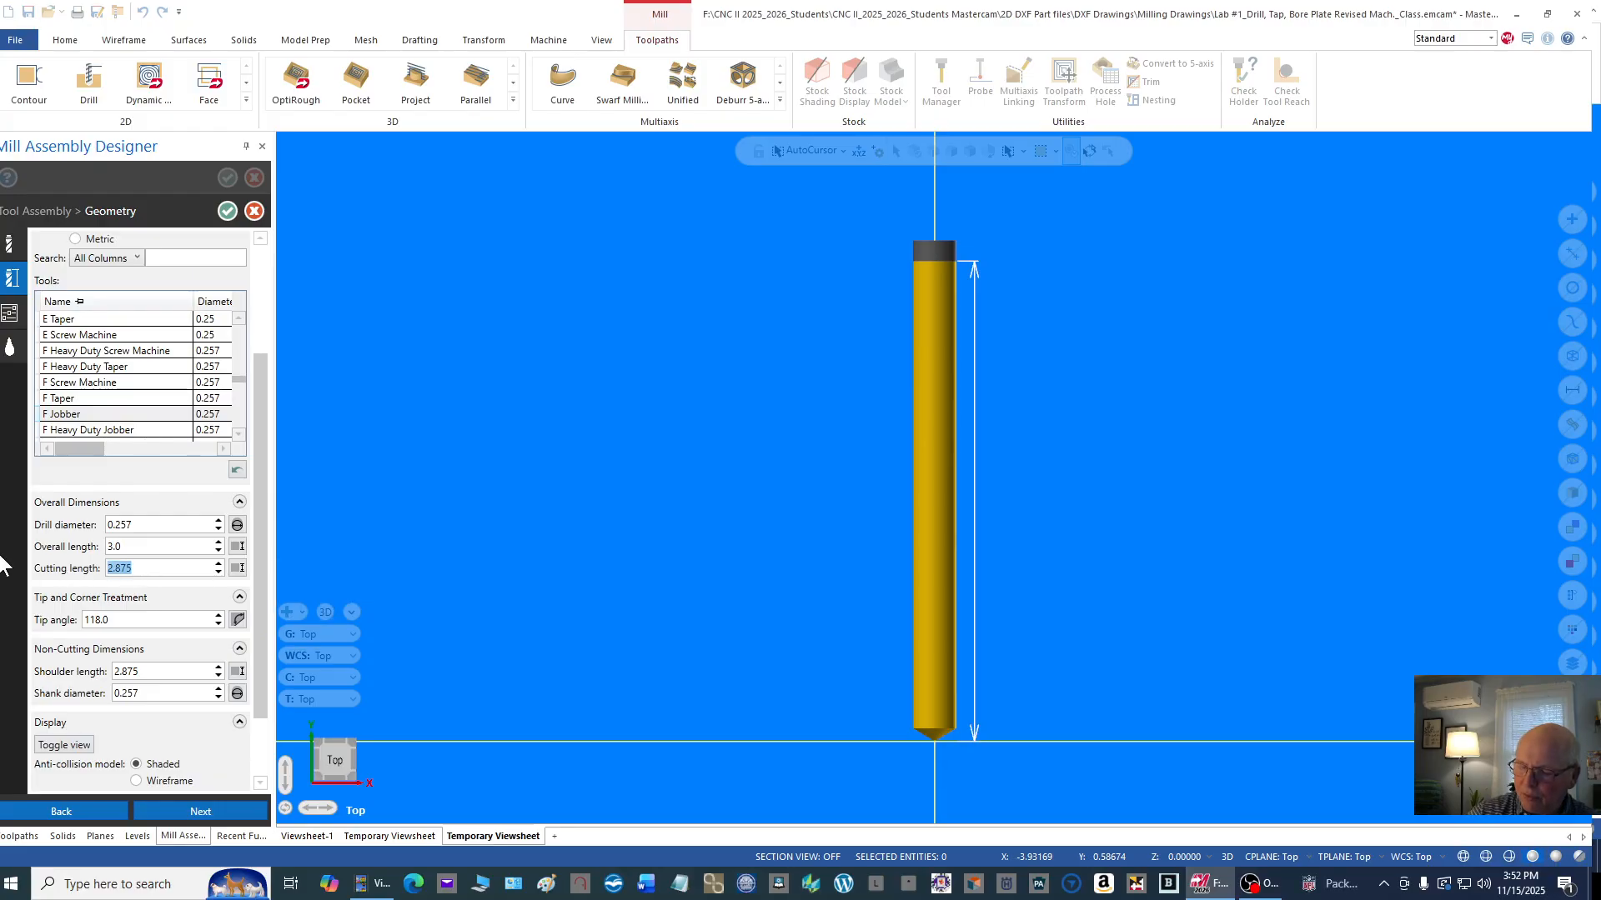
pyautogui.write('2.')
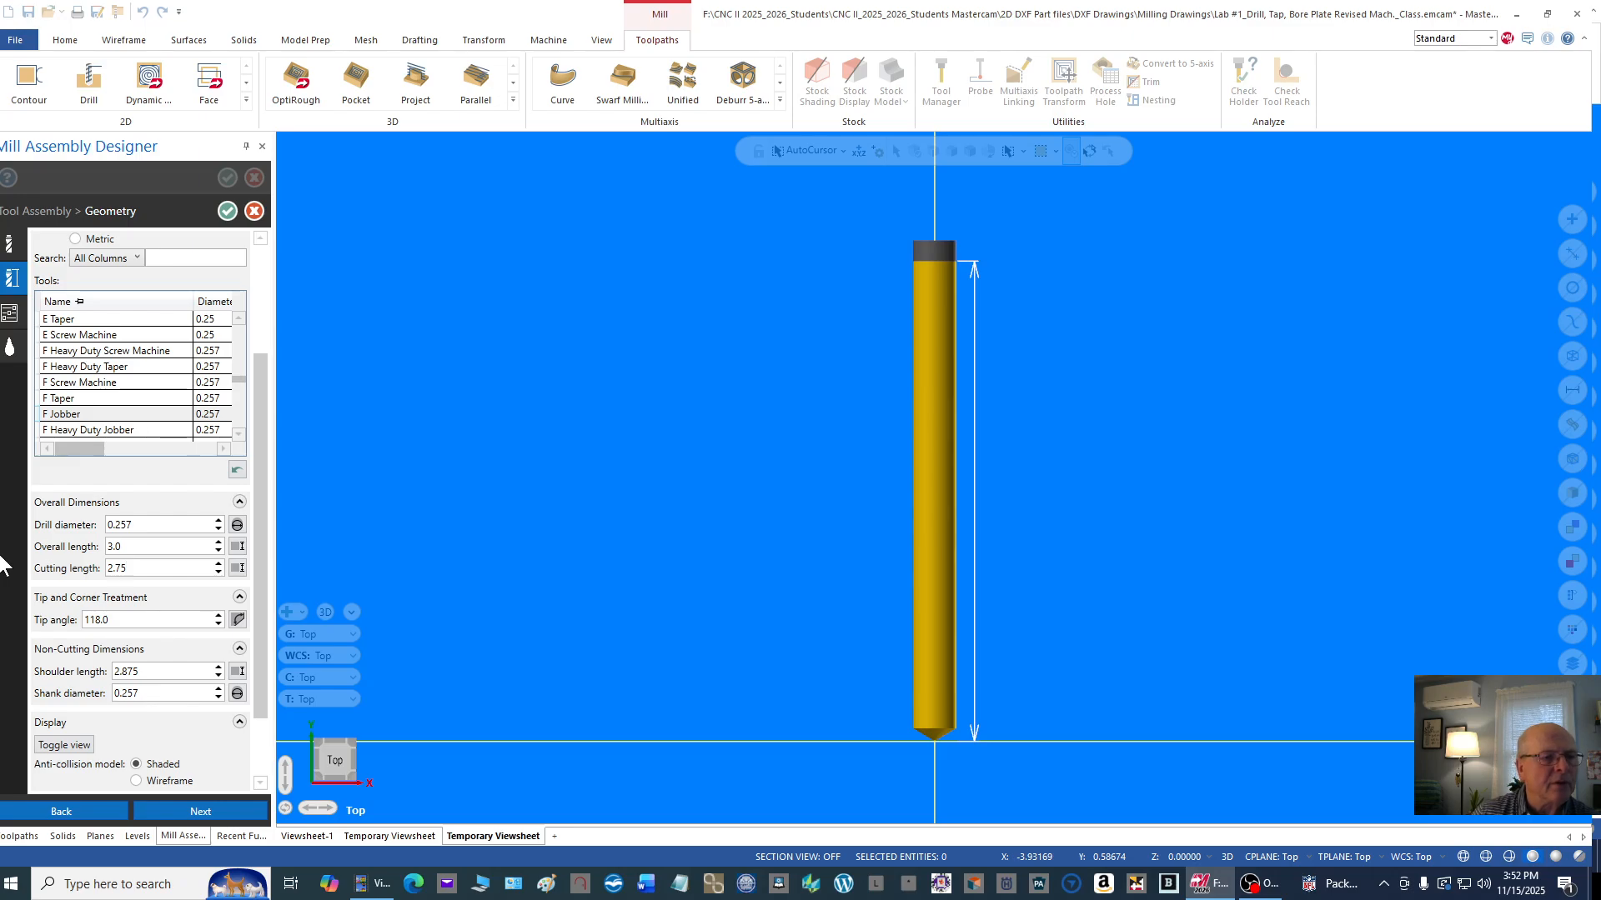
pyautogui.click(138, 620)
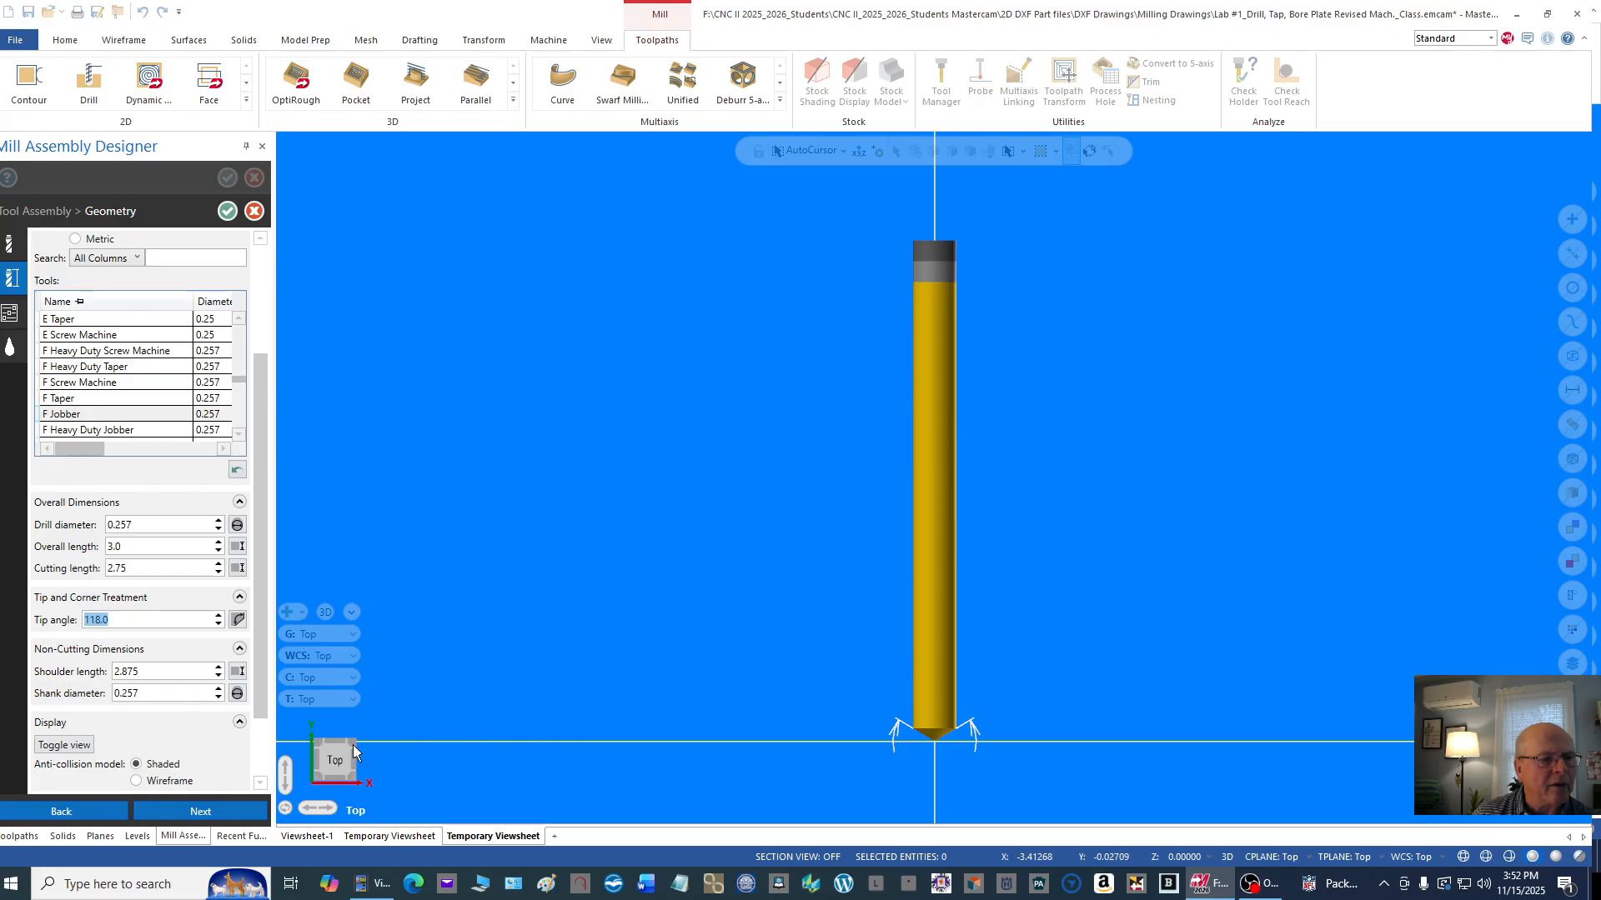
pyautogui.click(176, 672)
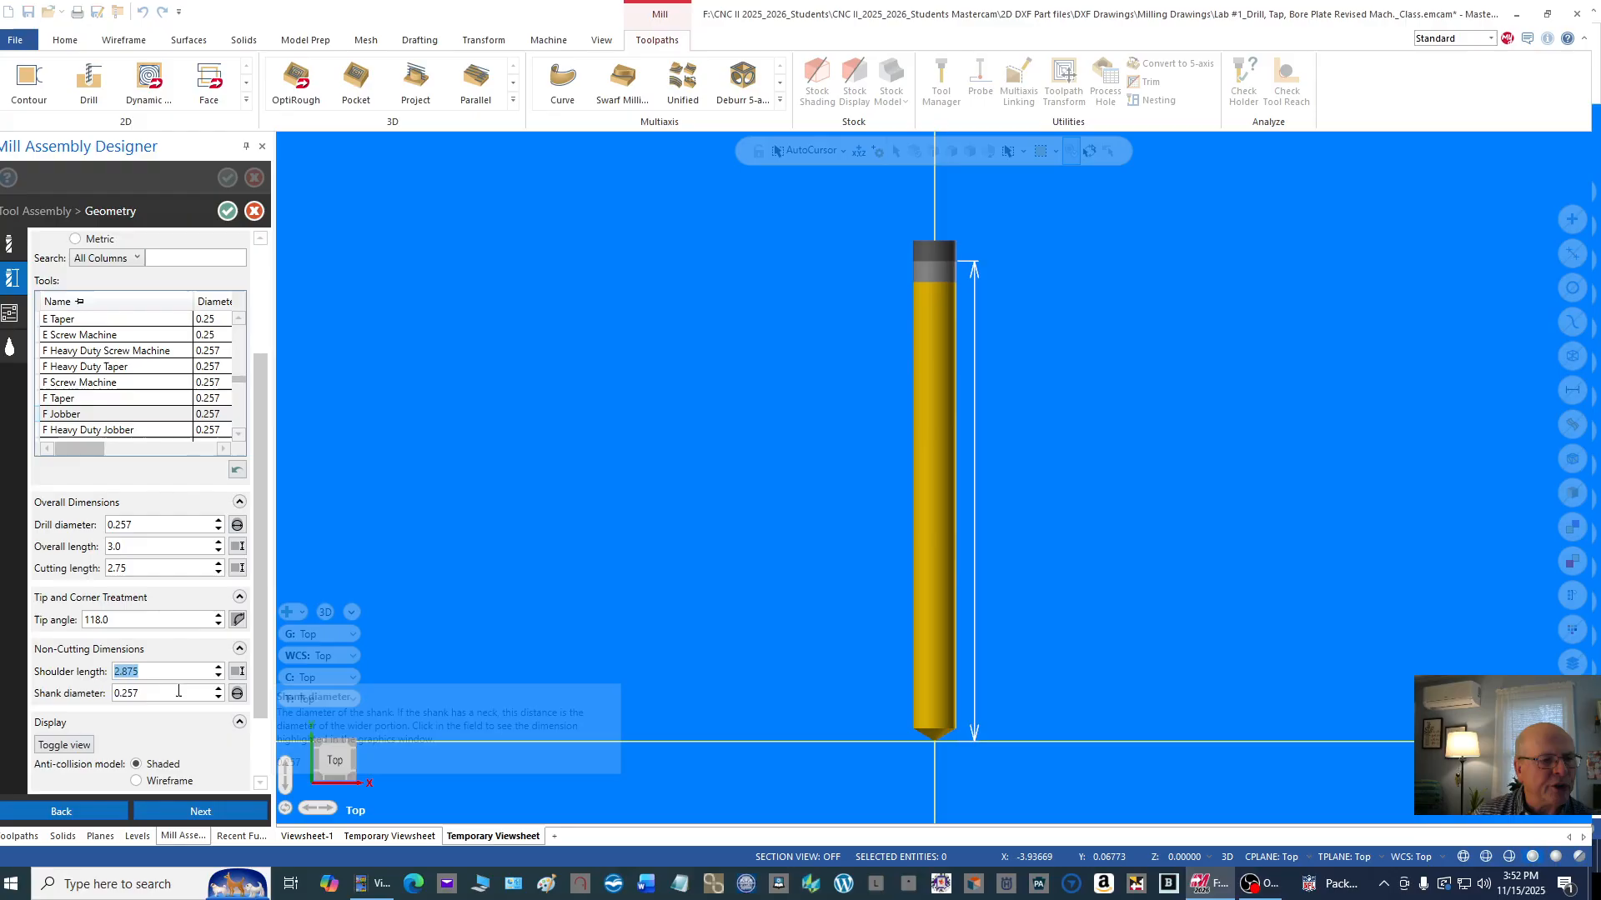
pyautogui.click(178, 692)
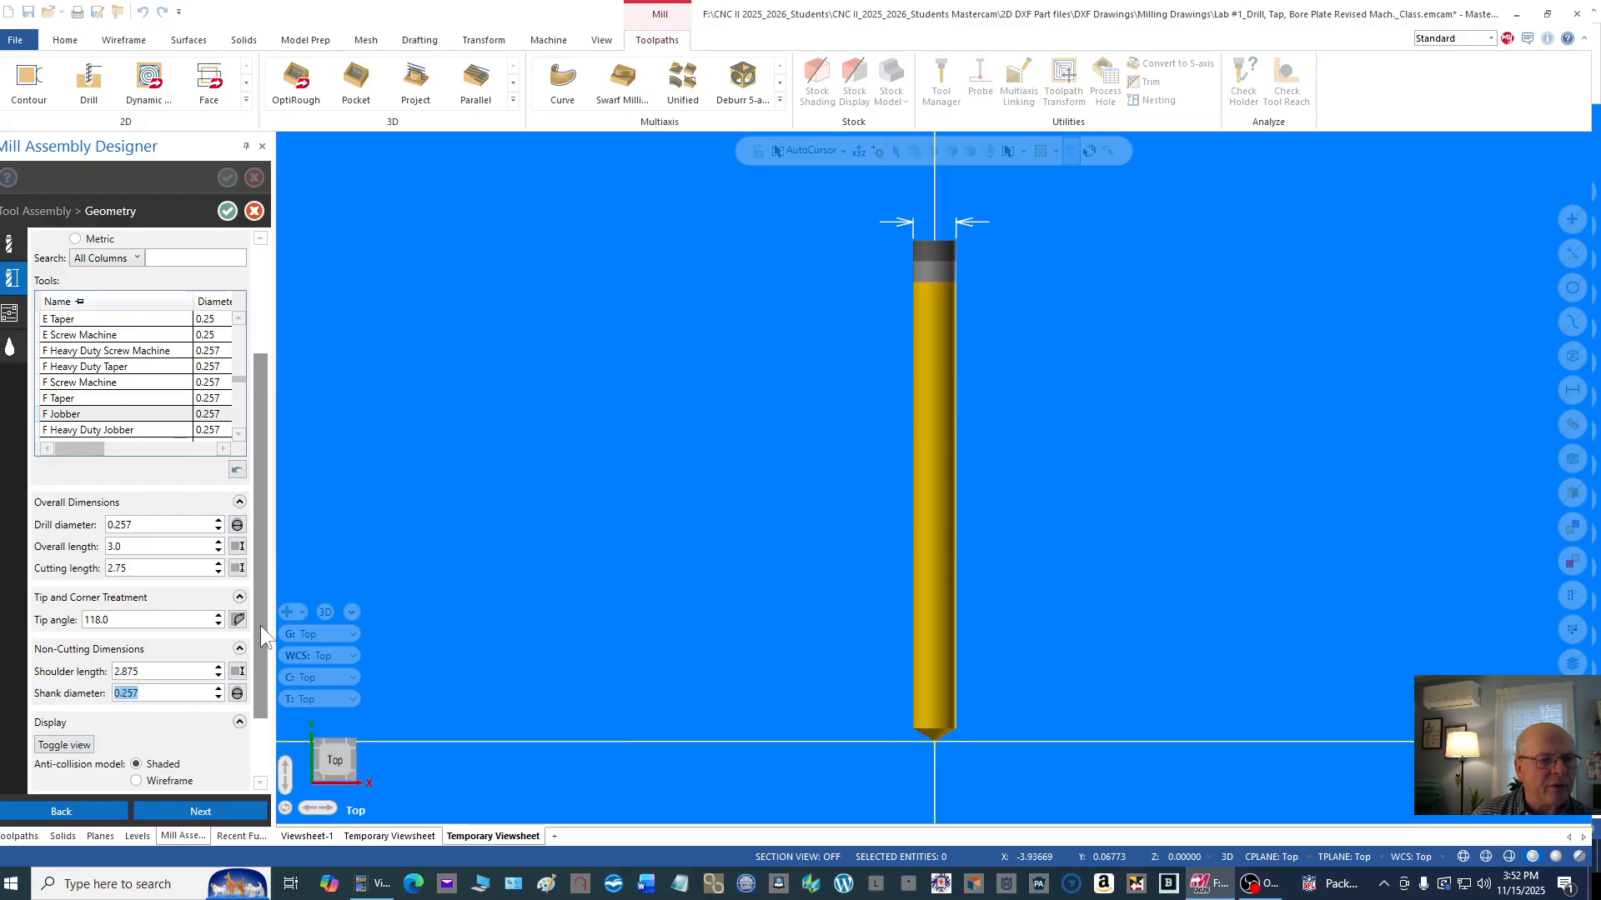
pyautogui.moveTo(262, 626); pyautogui.dragTo(298, 499)
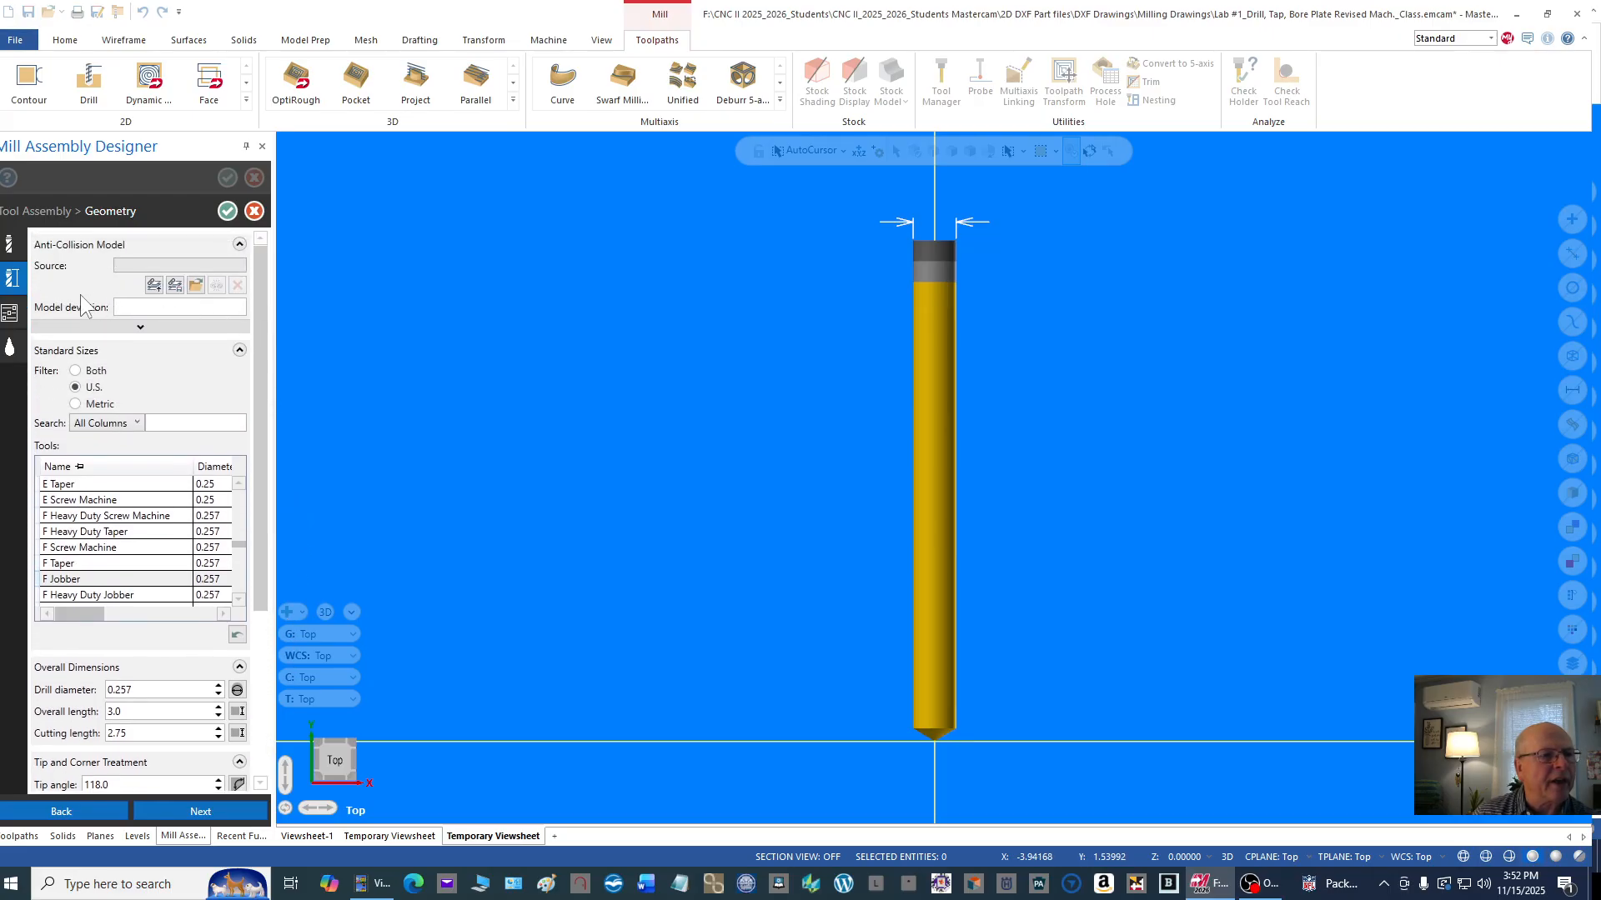
# Step: Set the letter F drill's spindle speed to 1200 and retract rate to 50 in the operation parameters
pyautogui.click(10, 317)
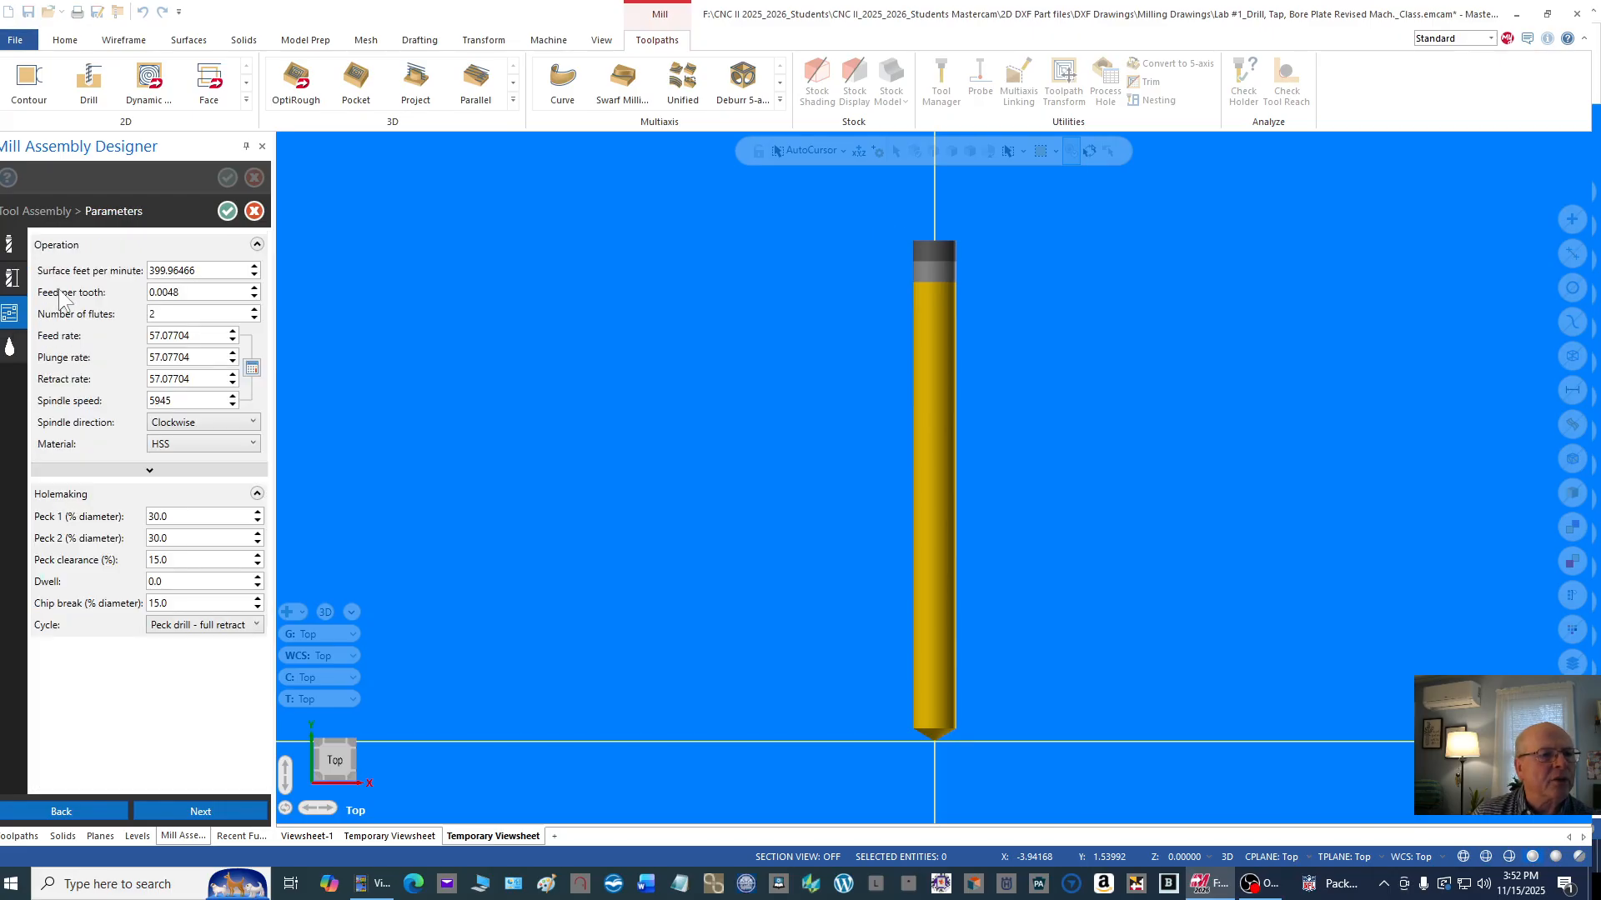
pyautogui.doubleClick(184, 402)
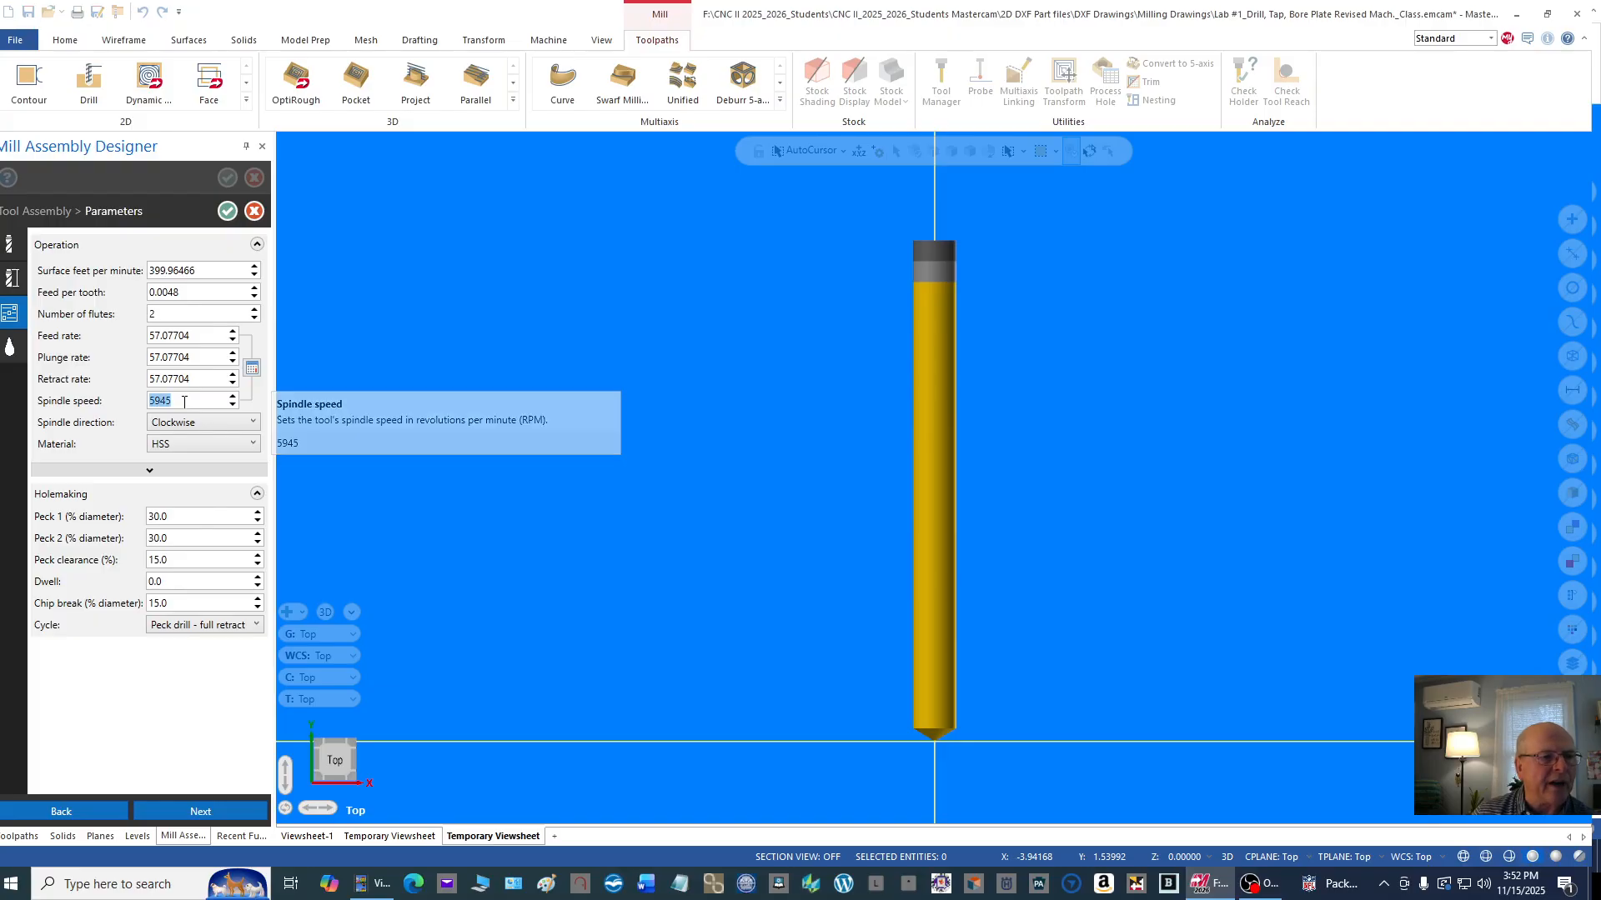
pyautogui.click(150, 401)
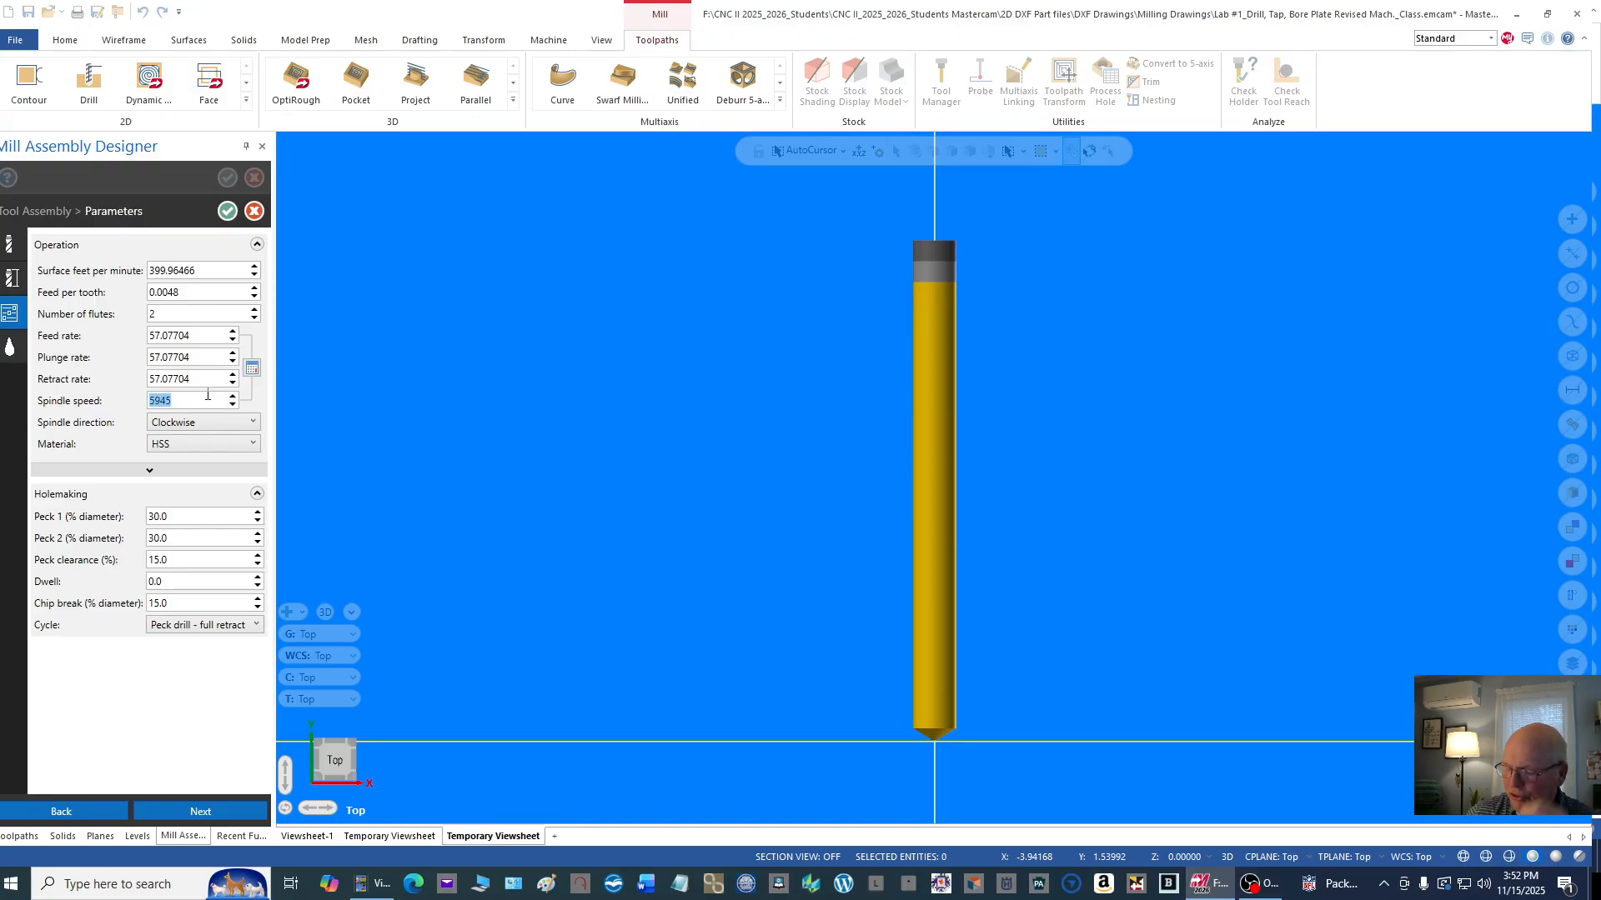
pyautogui.write('1200')
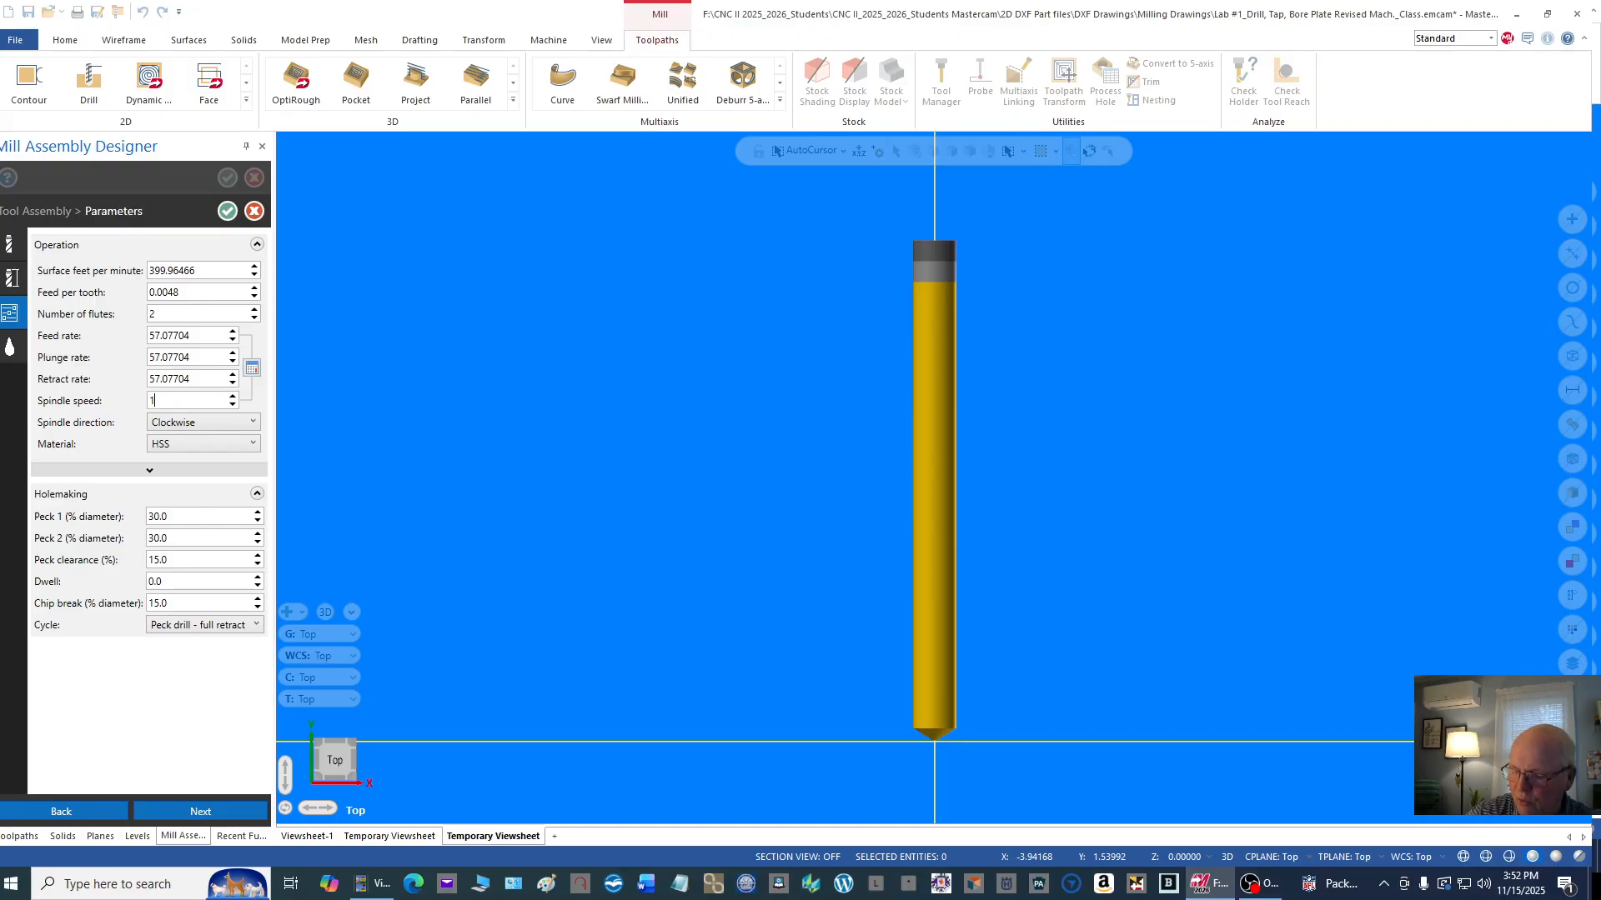
pyautogui.doubleClick(213, 377)
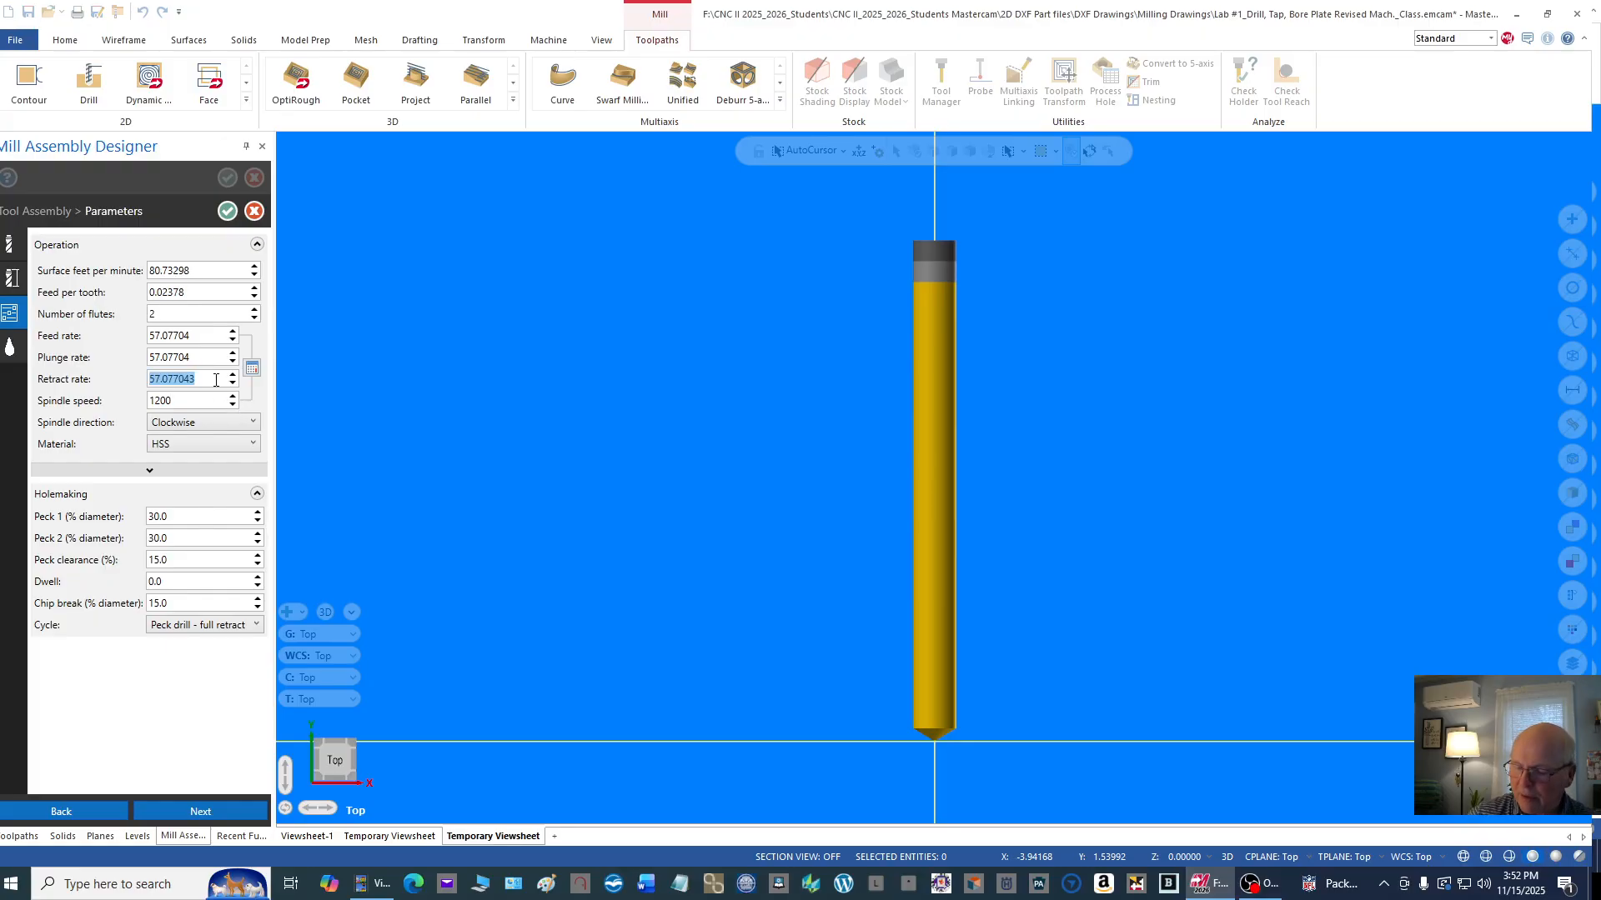
pyautogui.write('50')
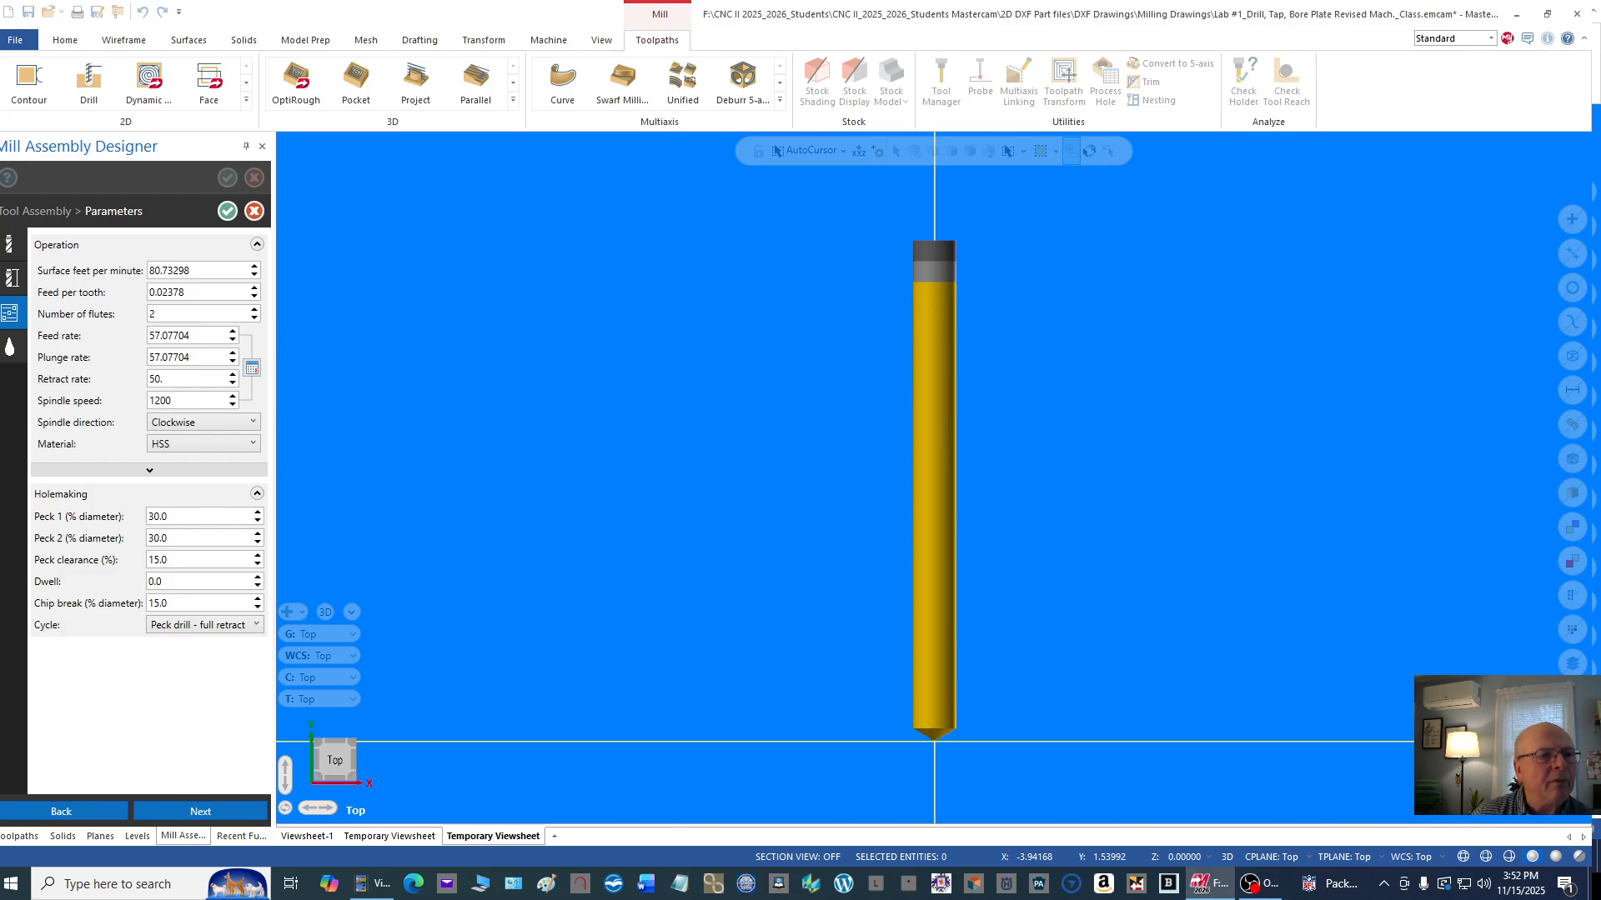
pyautogui.write('.')
# Step: Set the letter F drill's plunge rate to 18 and feed rate to 20, and save its tool assembly back to Machine Group-1
pyautogui.click(151, 359)
pyautogui.moveTo(151, 358); pyautogui.dragTo(224, 356)
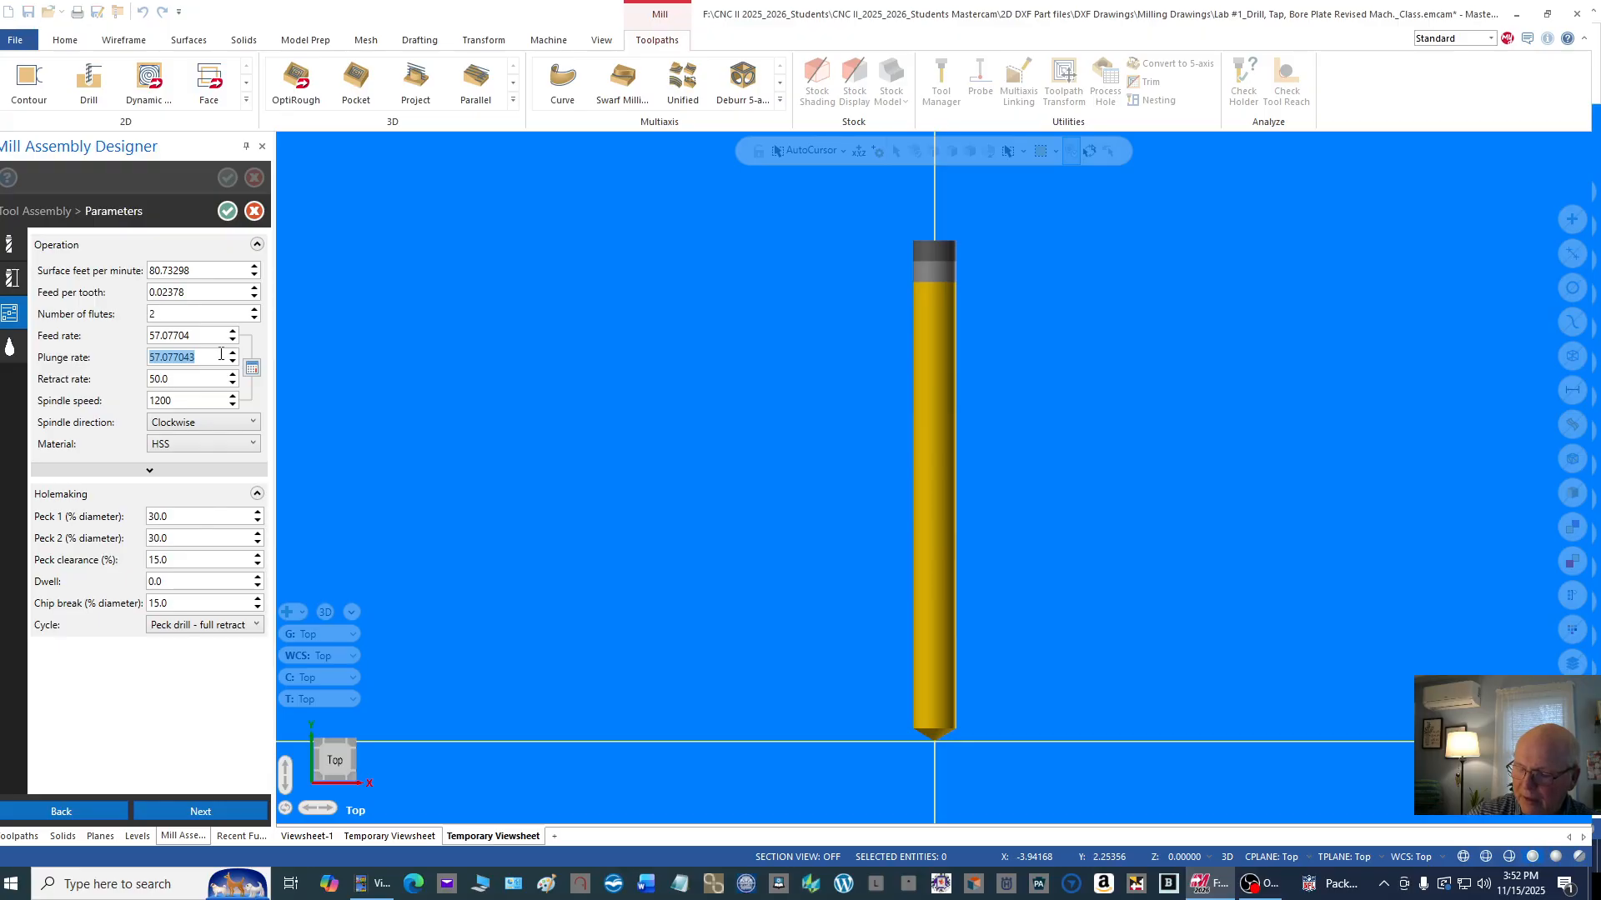
pyautogui.write('18.')
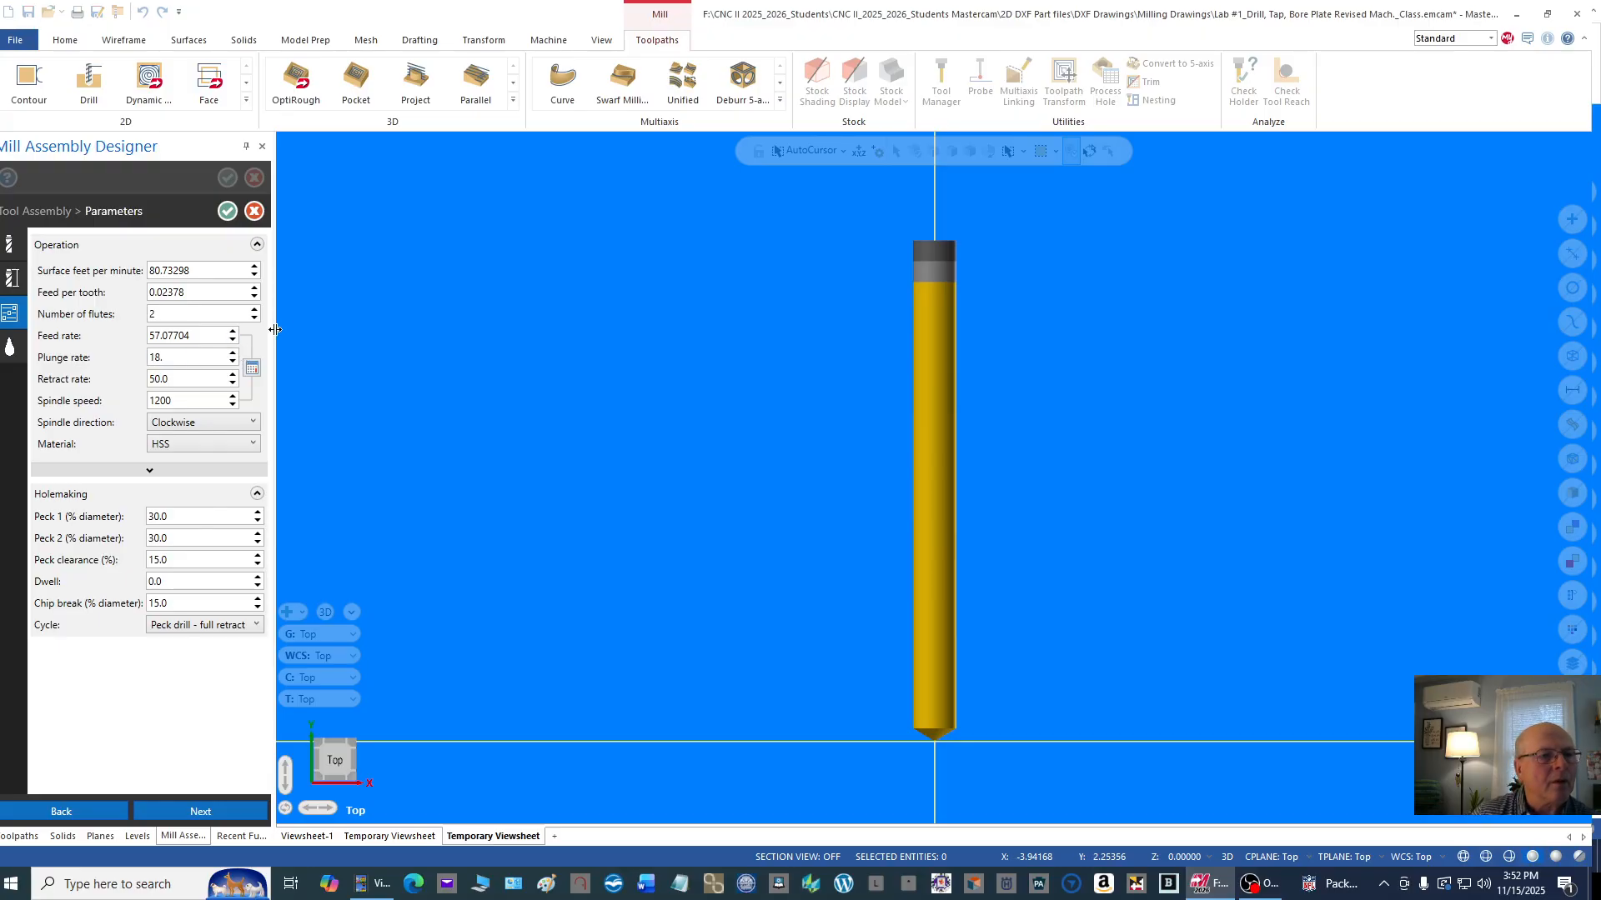
pyautogui.click(151, 335)
pyautogui.moveTo(151, 335); pyautogui.dragTo(212, 340)
pyautogui.write('20.')
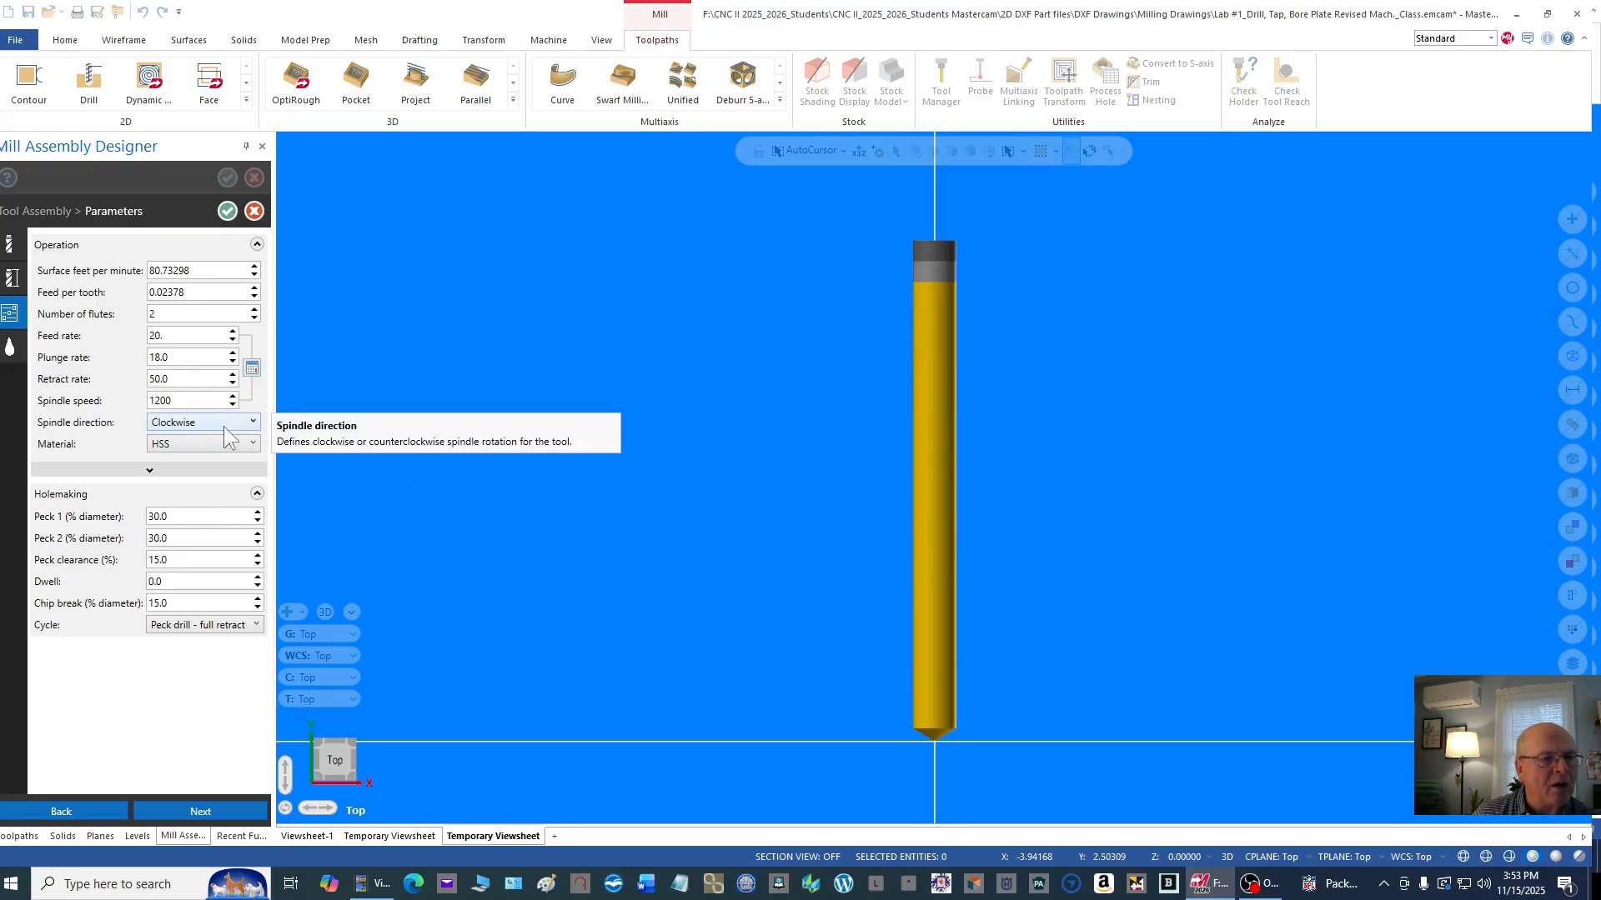
pyautogui.click(213, 292)
pyautogui.click(232, 271)
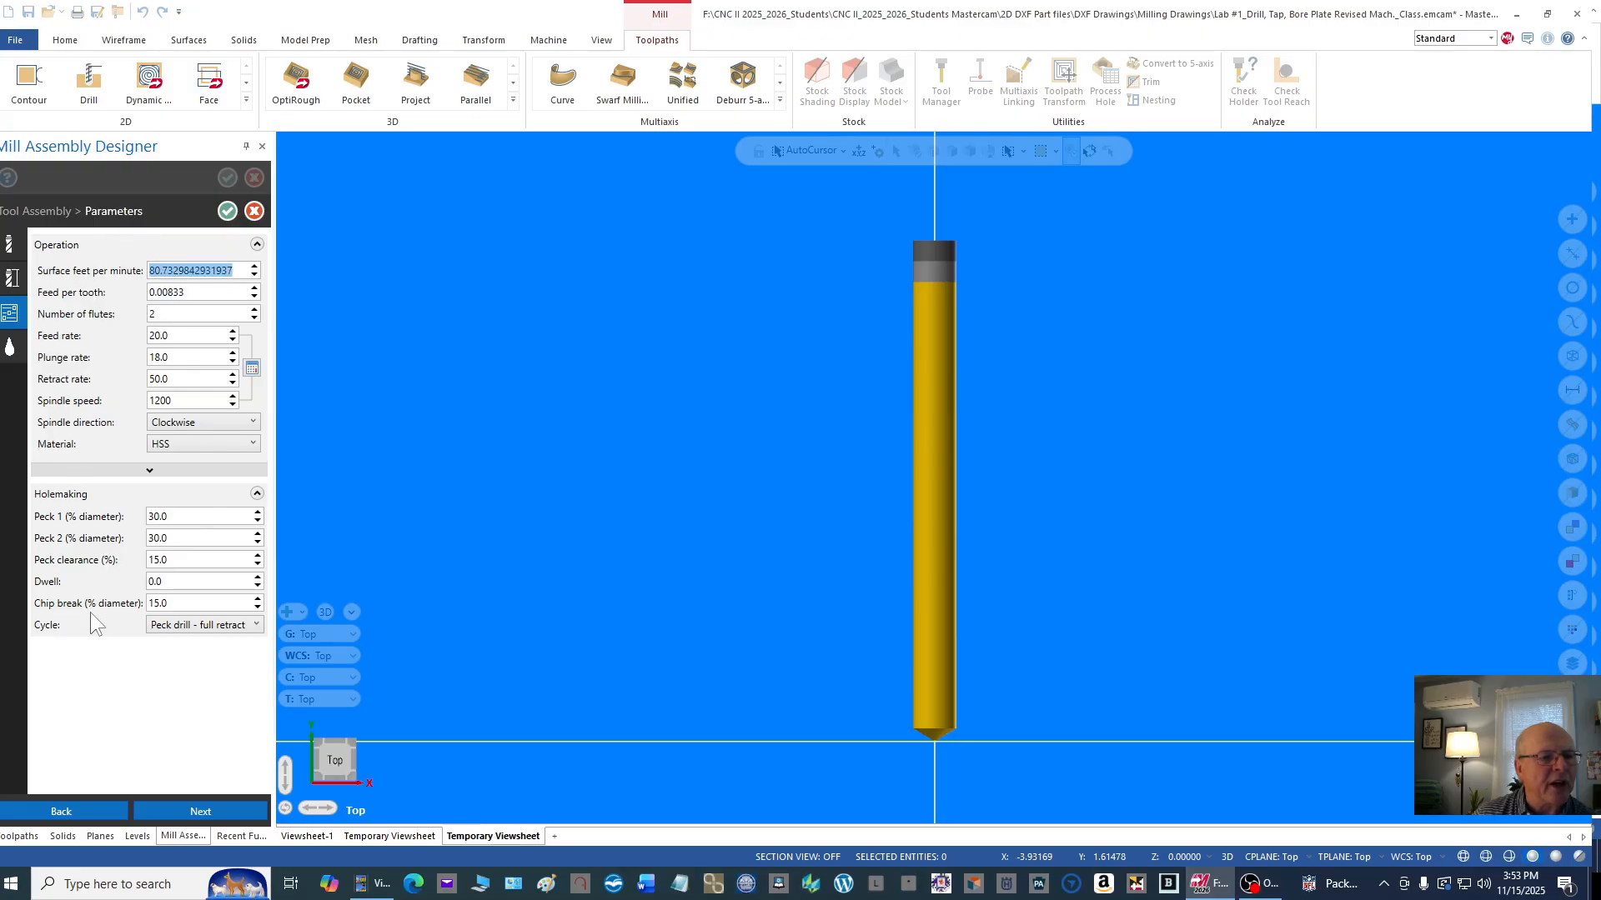
pyautogui.click(227, 212)
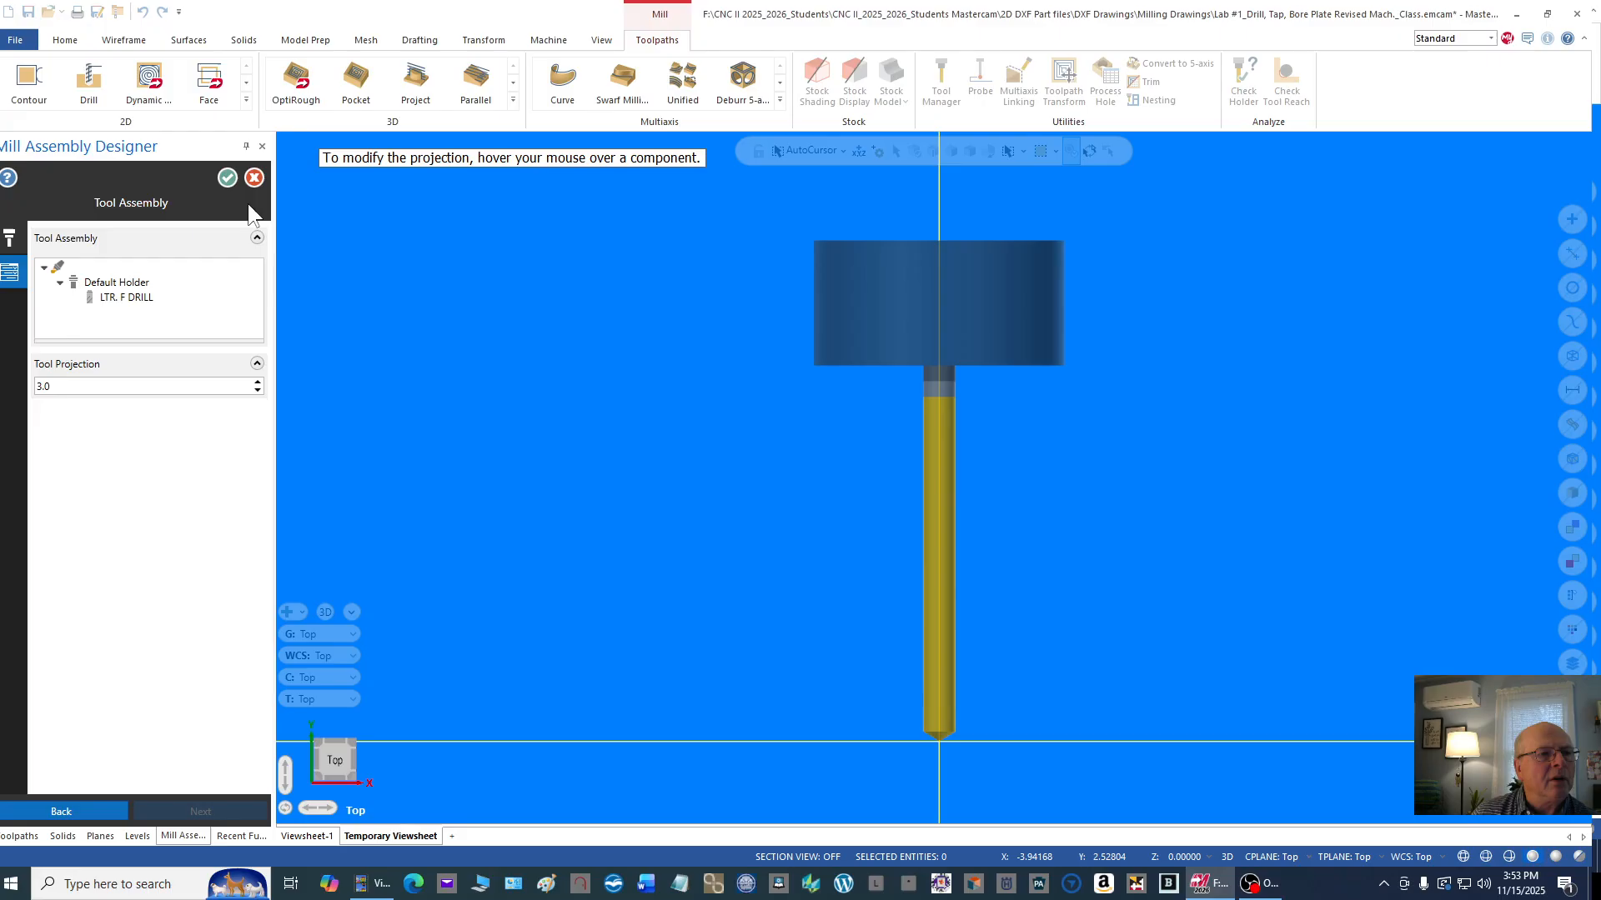
pyautogui.click(227, 178)
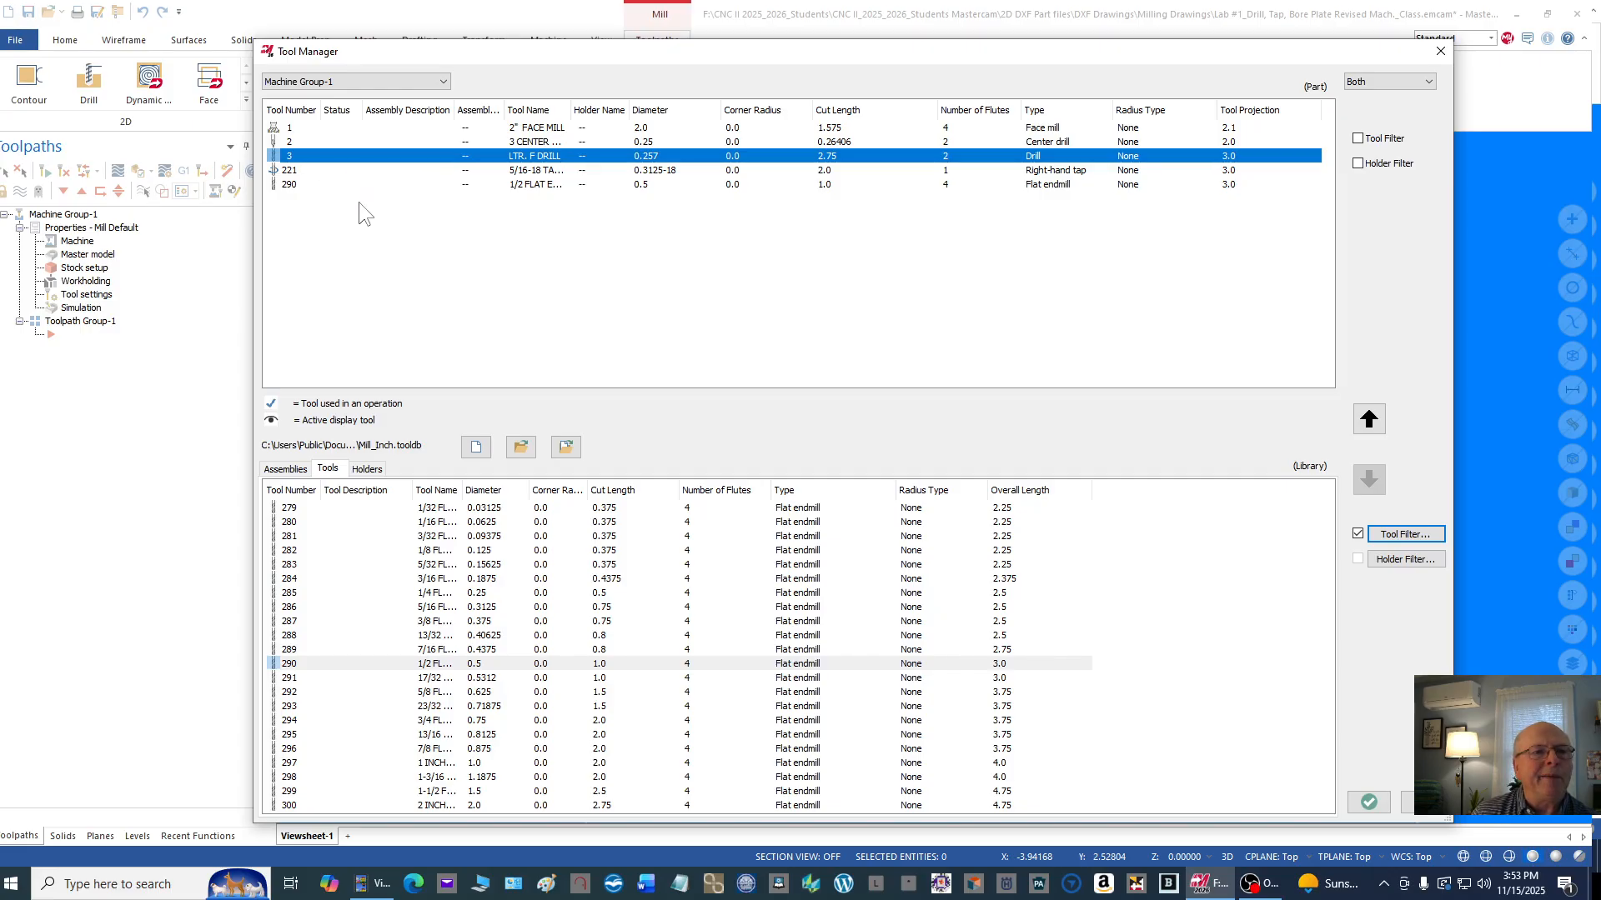
pyautogui.click(555, 171)
pyautogui.doubleClick(555, 171)
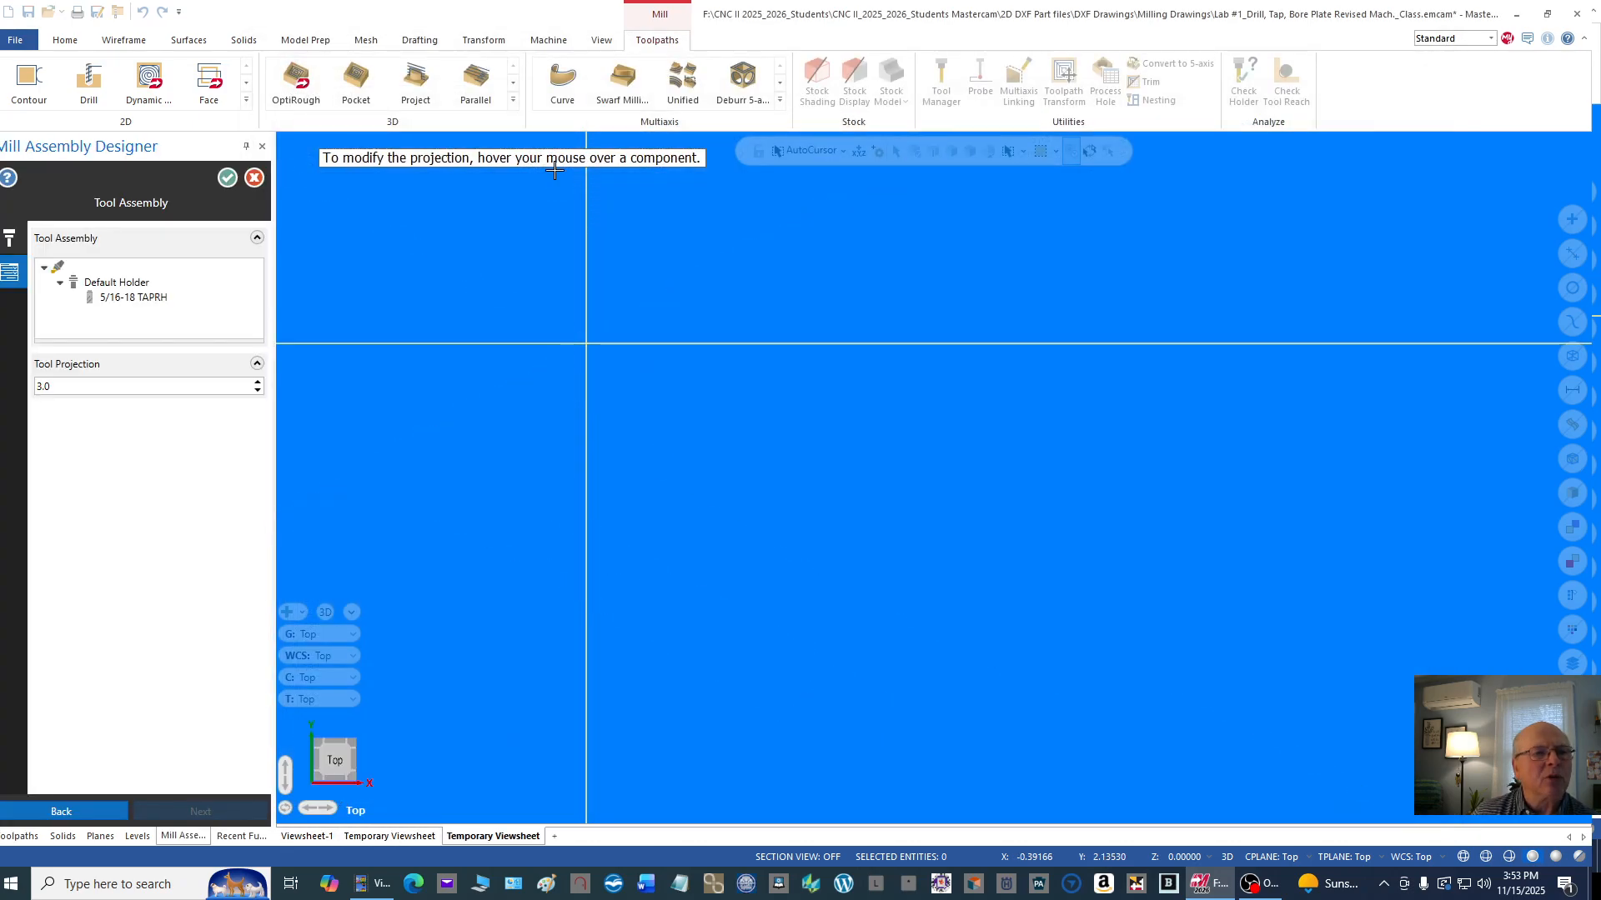
pyautogui.click(9, 242)
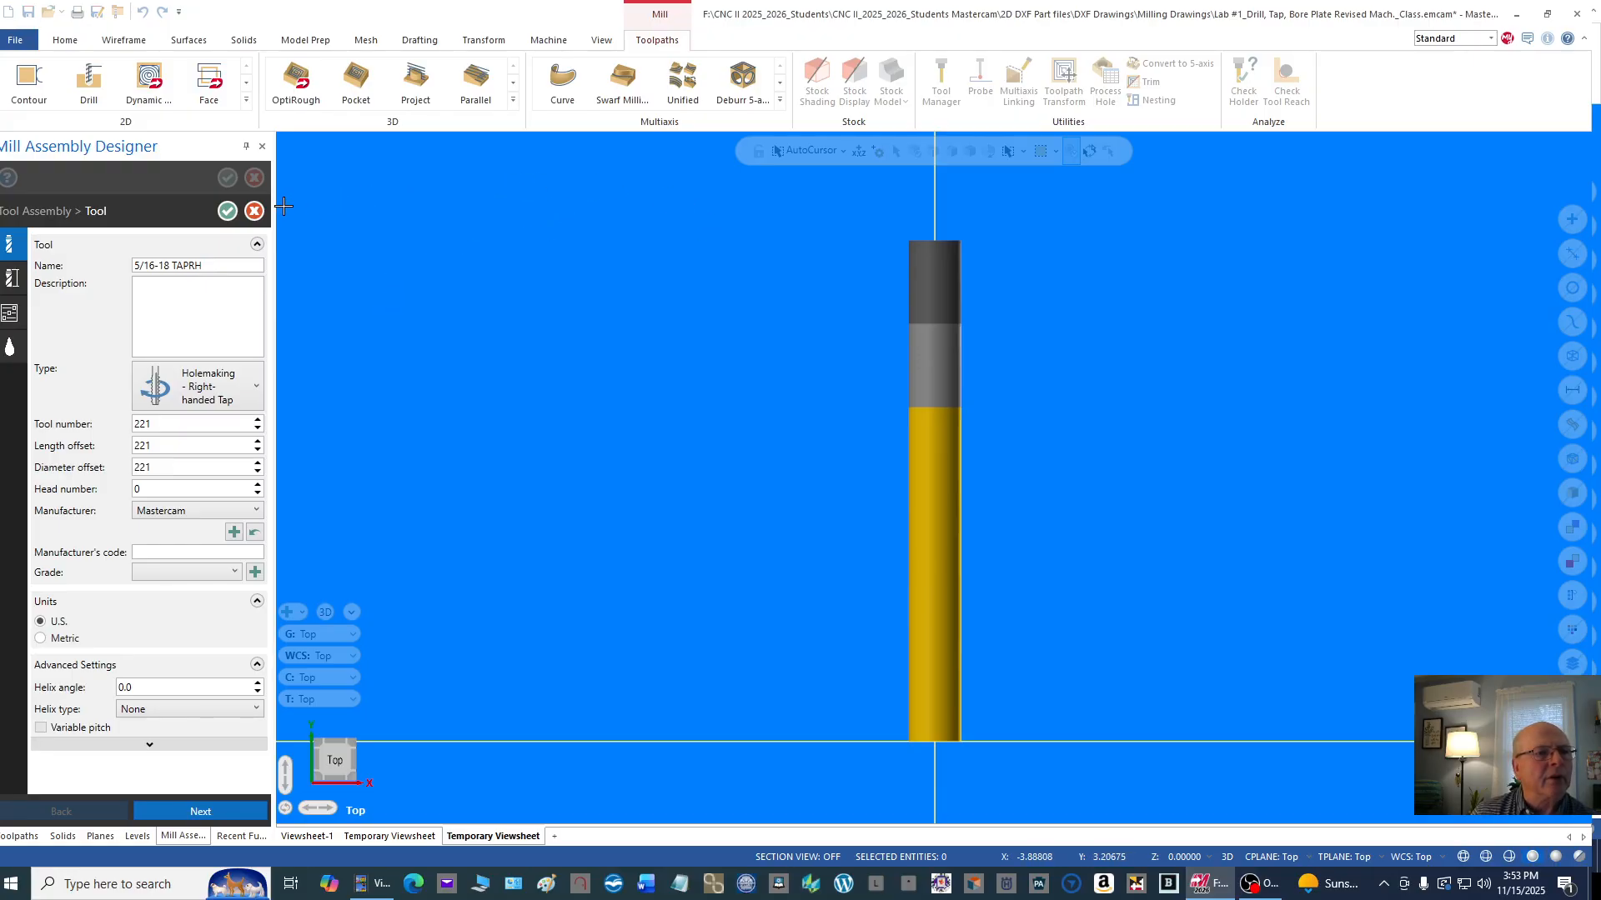
pyautogui.click(255, 212)
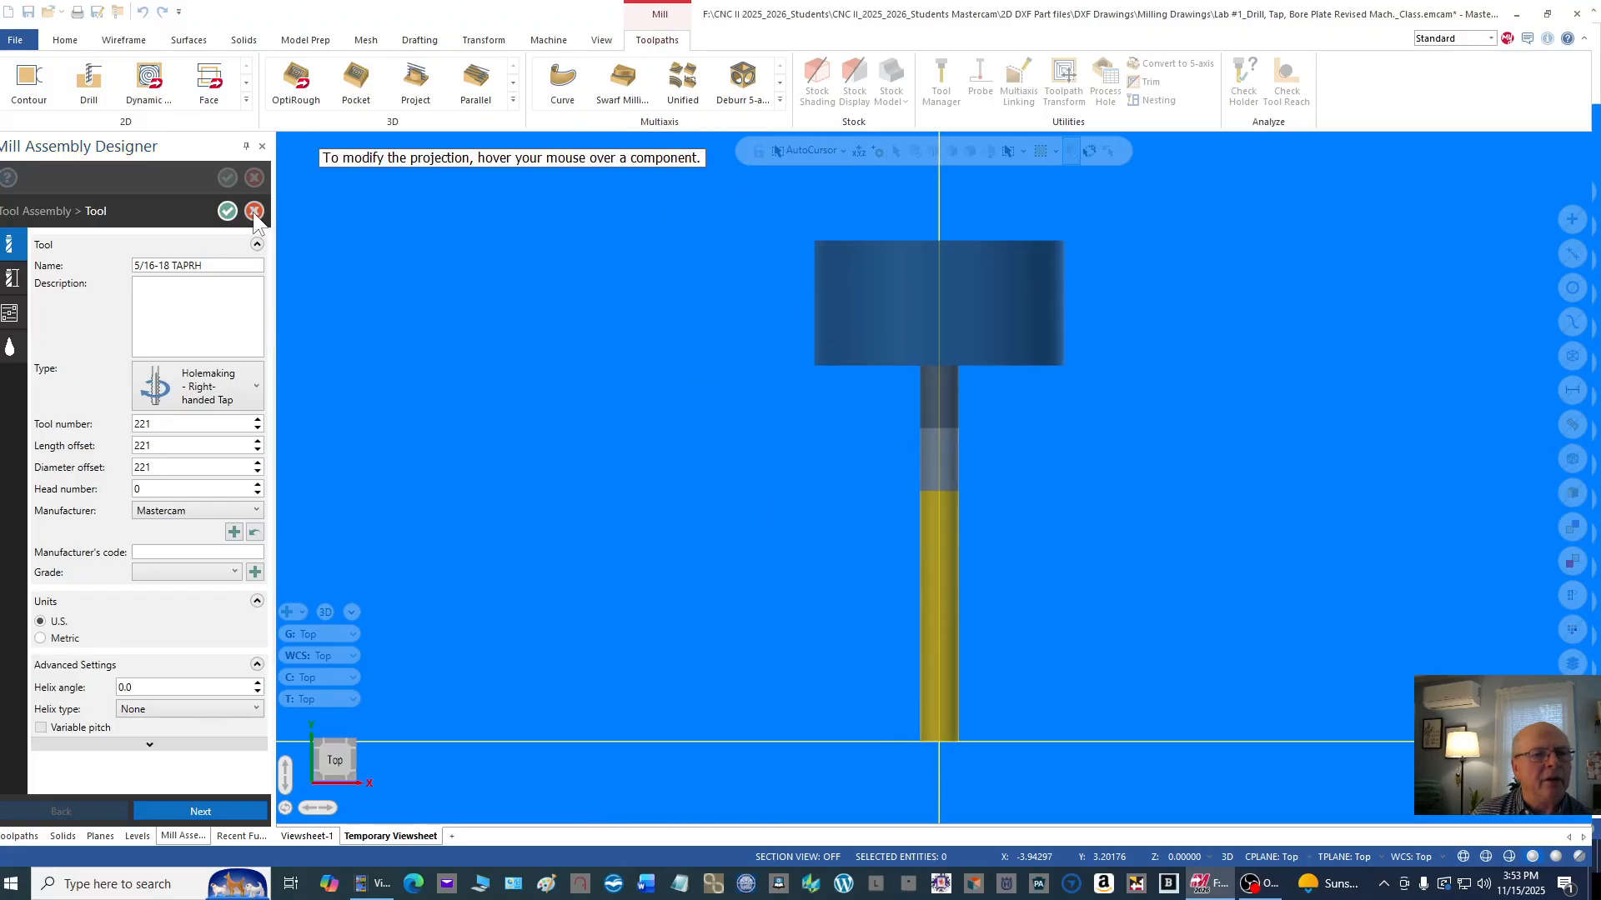
pyautogui.click(254, 179)
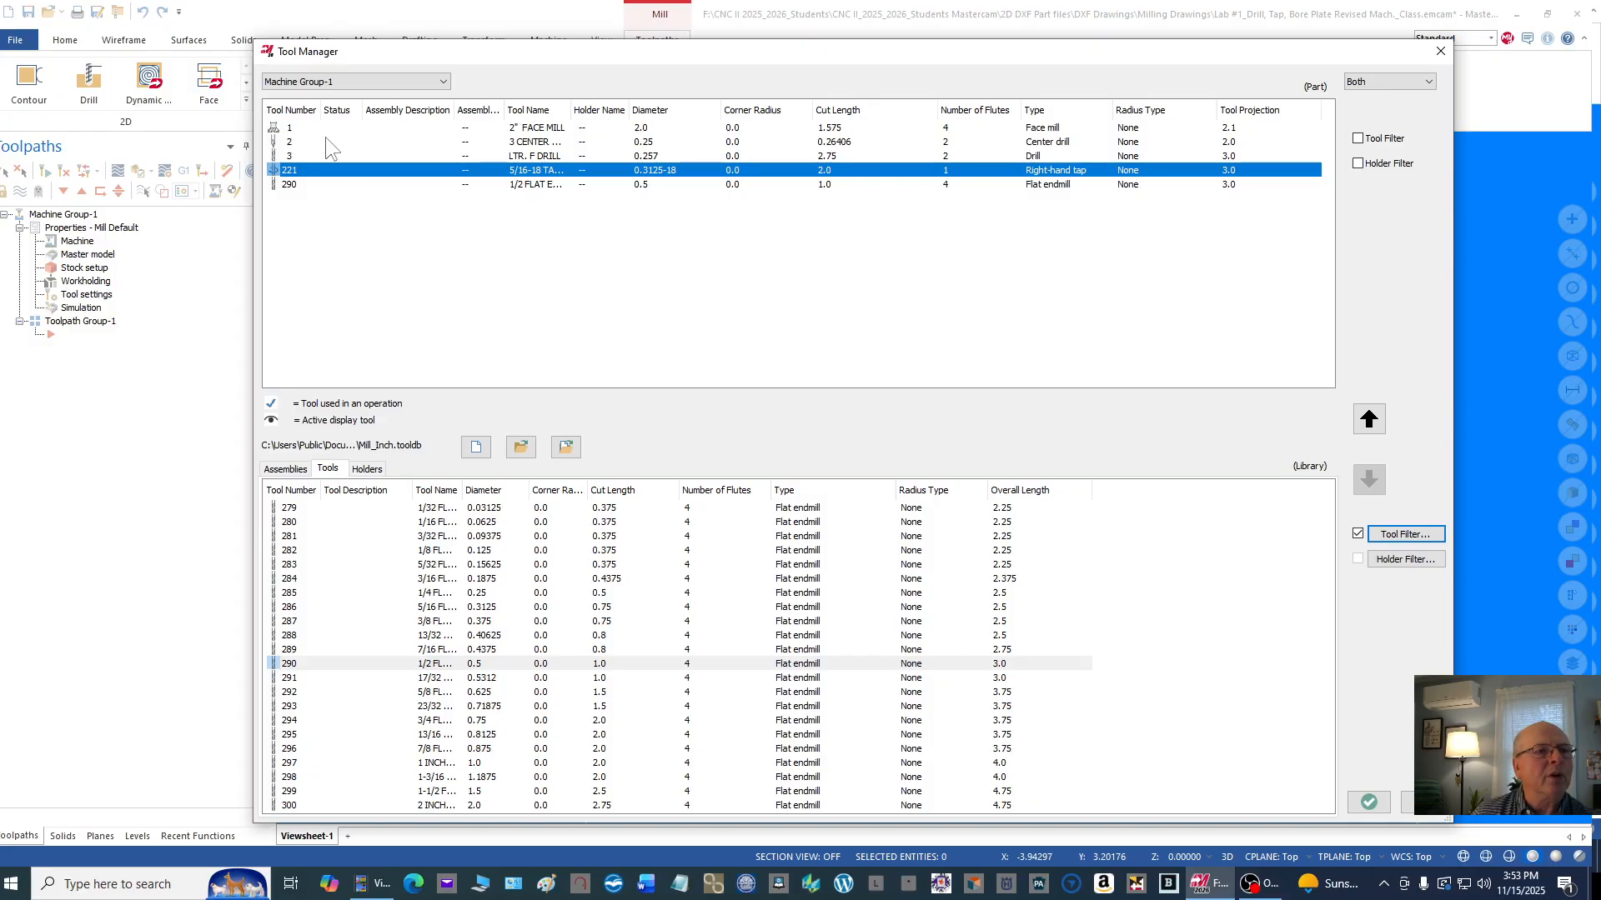
# Step: Edit the 5/16-18 right-hand tap and set its tool number, length offset and diameter offset to 4
pyautogui.doubleClick(428, 170)
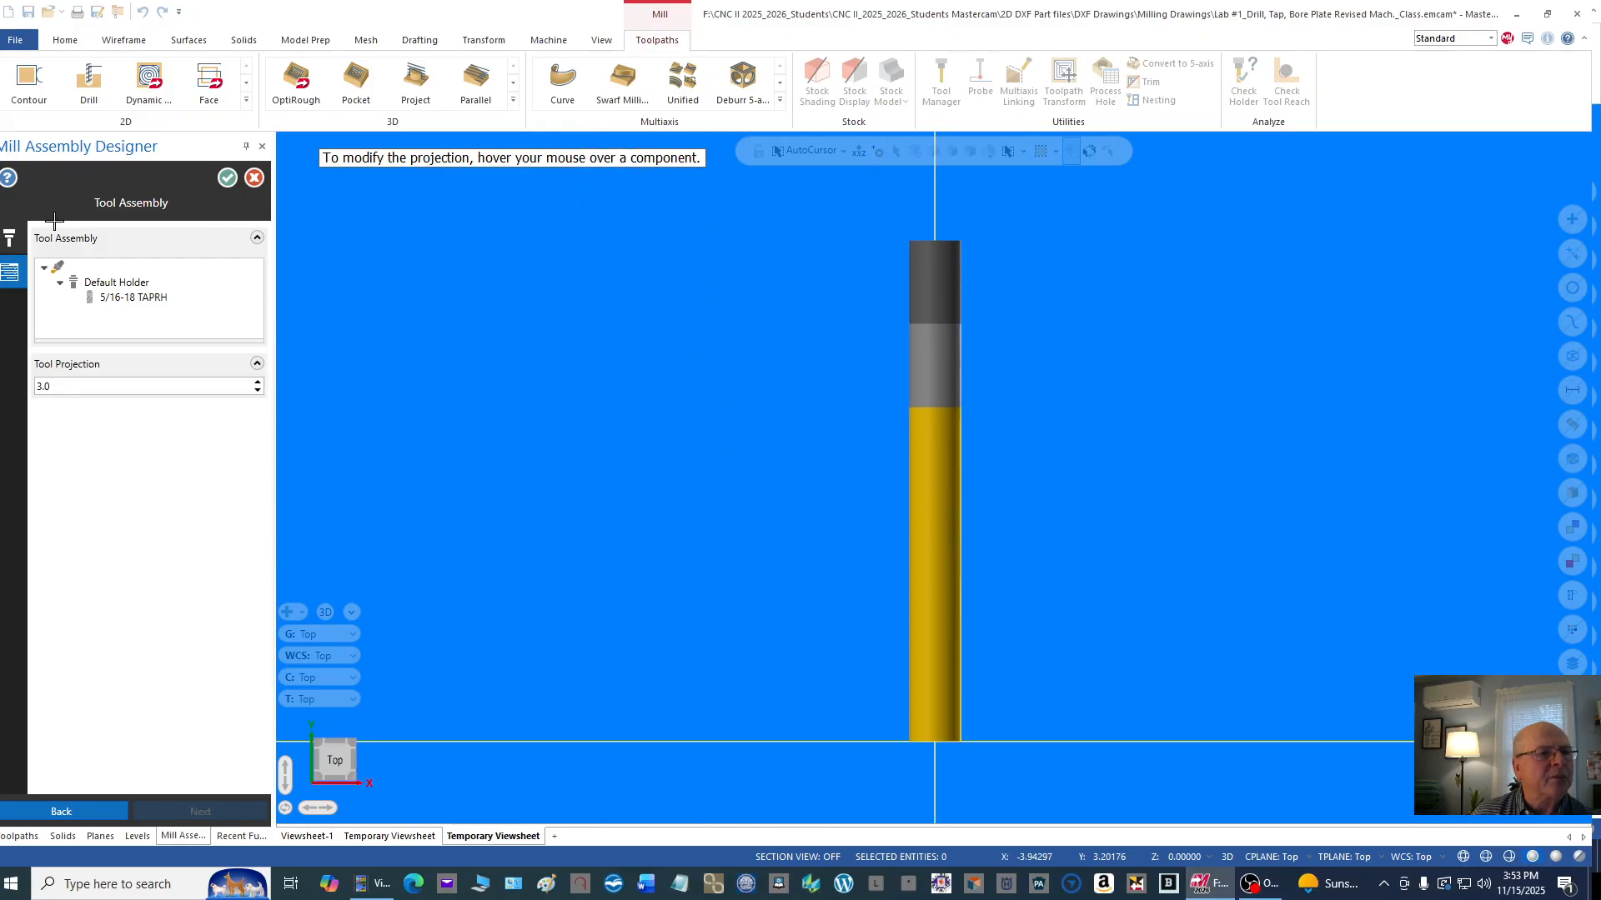
pyautogui.click(10, 247)
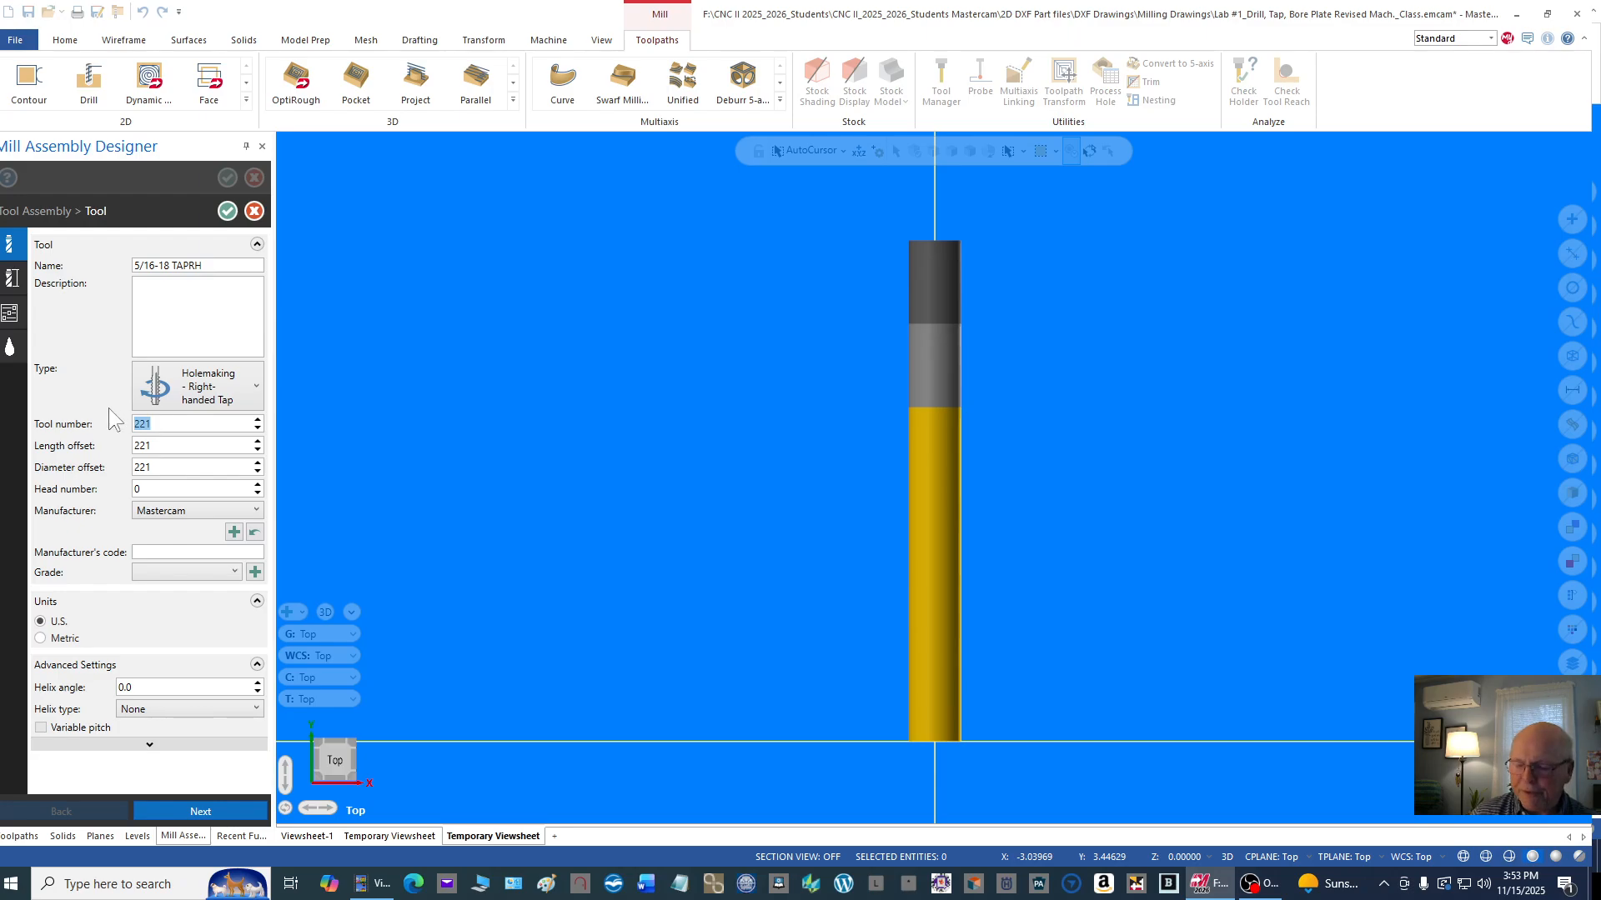
pyautogui.write('4')
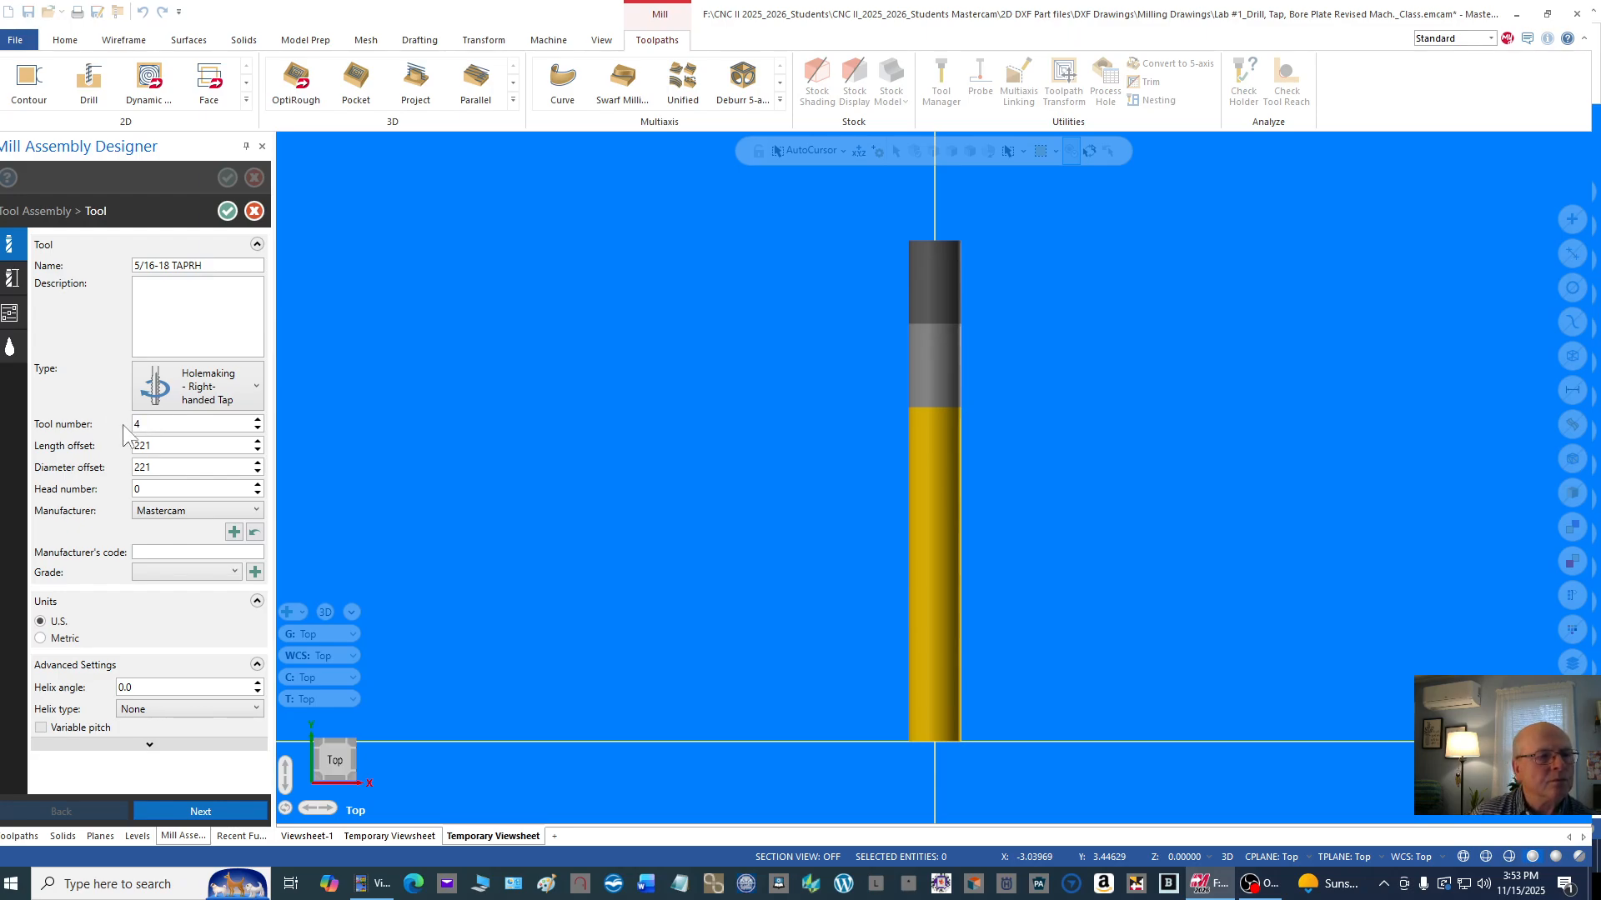
pyautogui.click(167, 447)
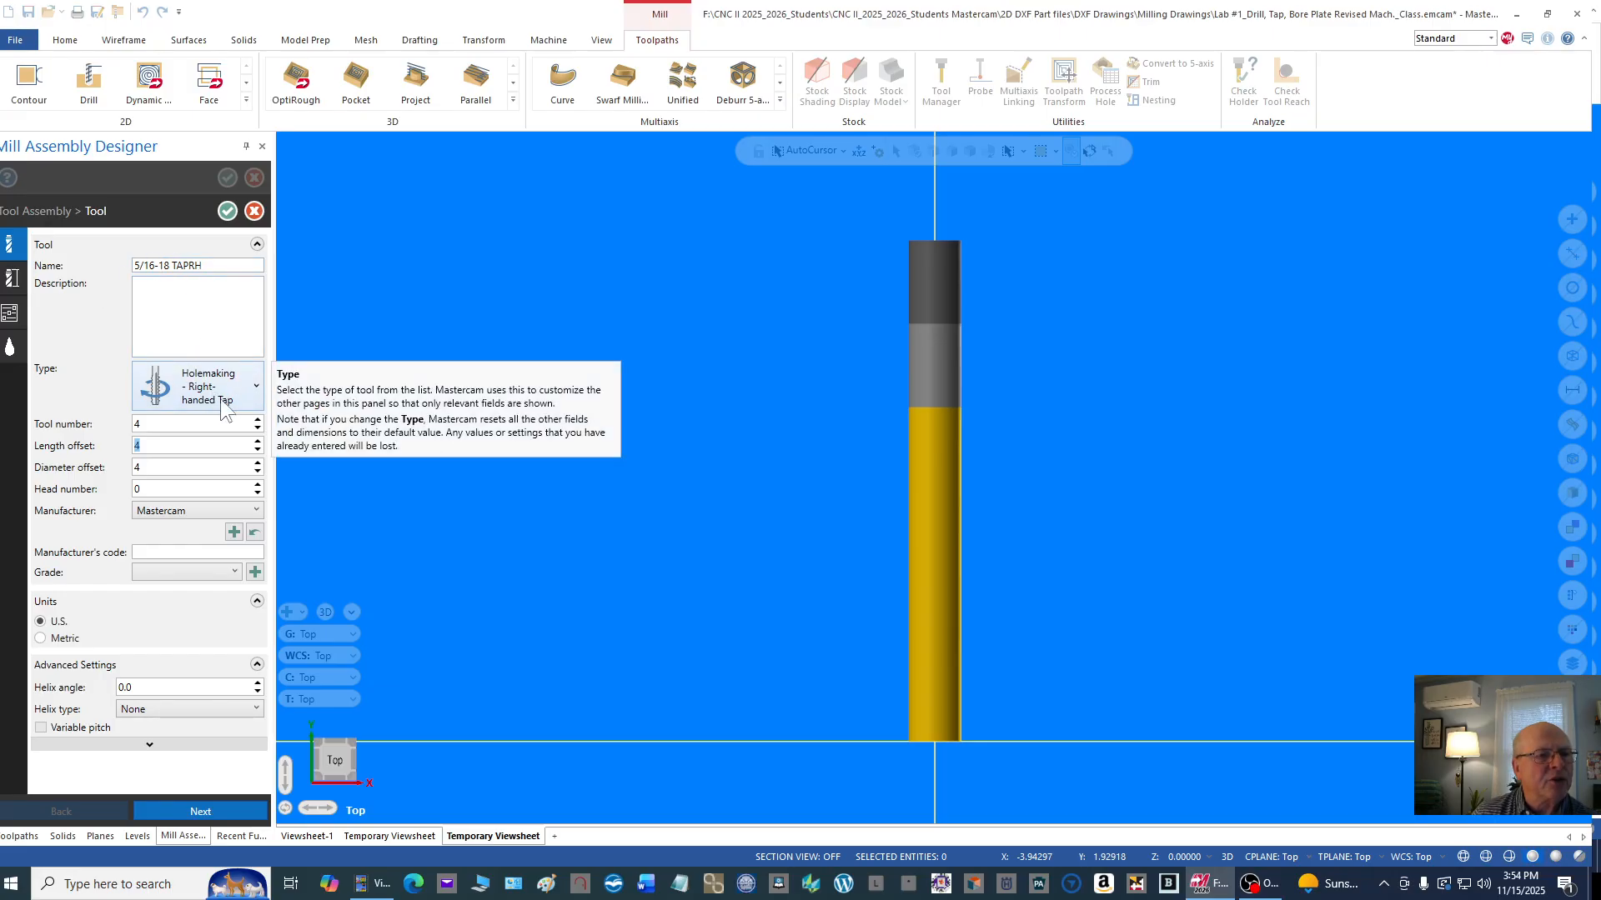
# Step: Apply the U.S. standard size 5/16-18 UNC to the right-hand tap and accept overwriting its geometry
pyautogui.click(12, 281)
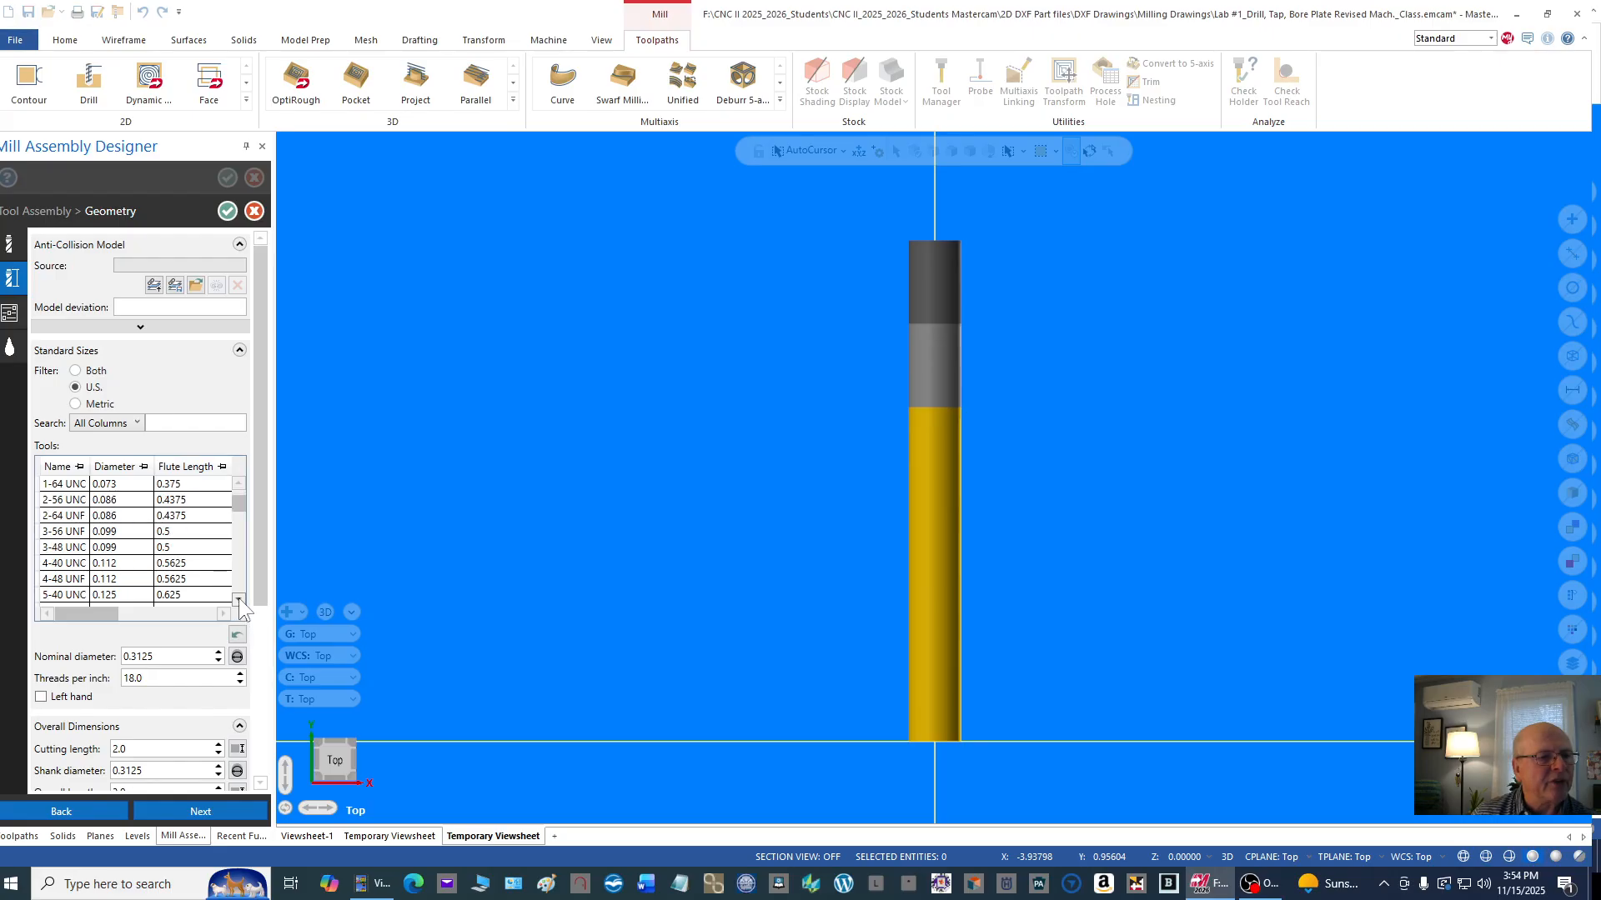
pyautogui.scroll(-3, 239, 598)
pyautogui.scroll(-2, 238, 598)
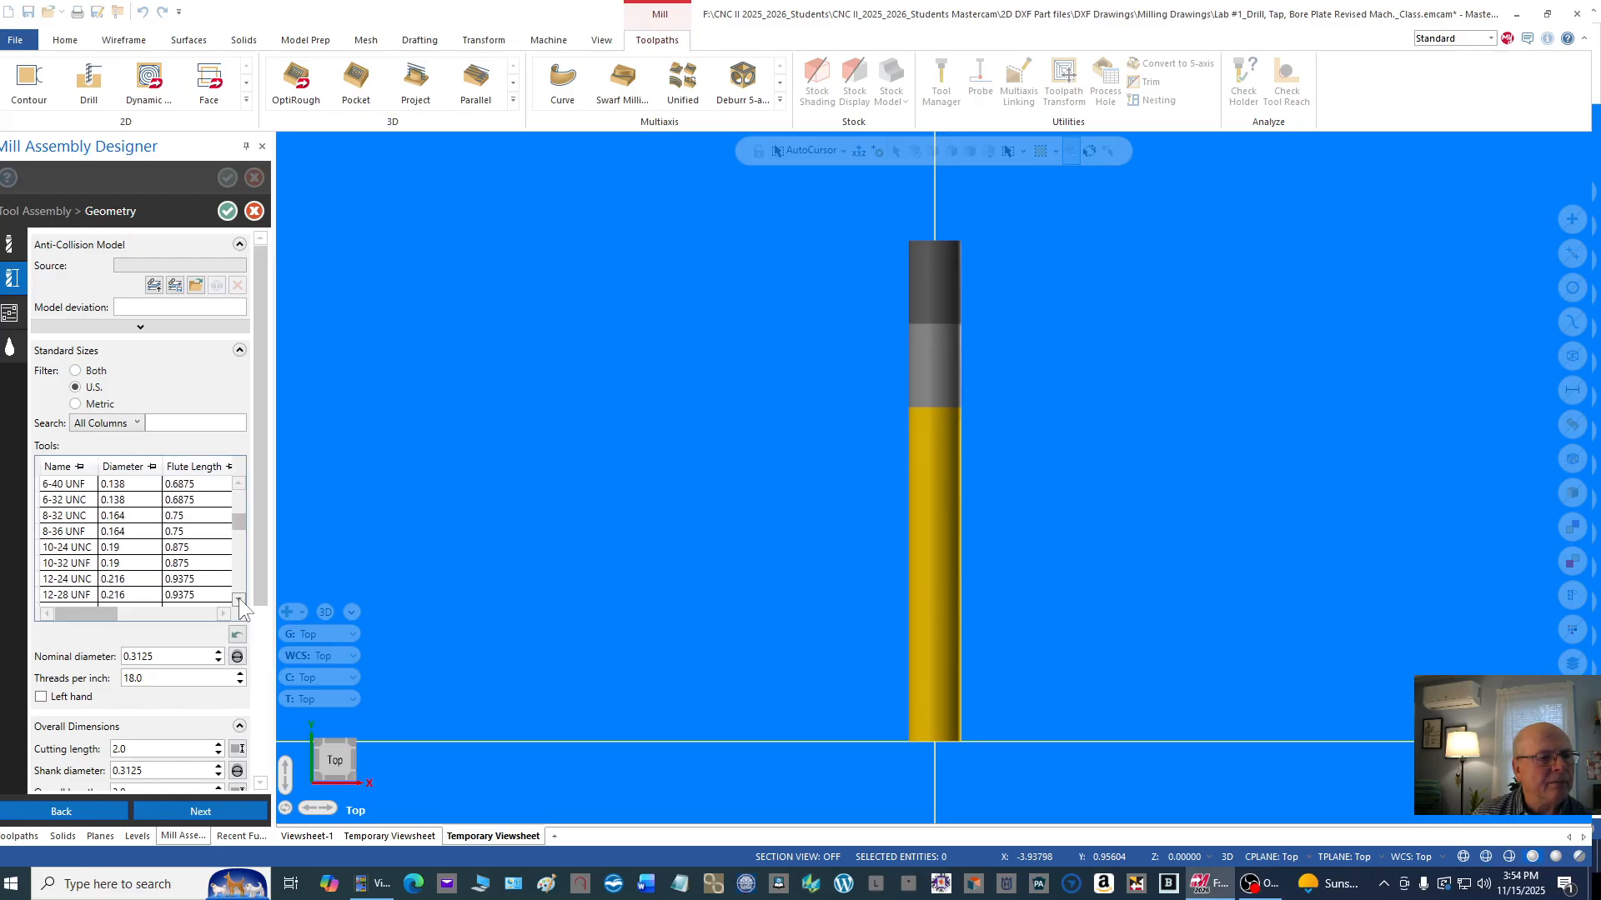
pyautogui.scroll(-3, 238, 598)
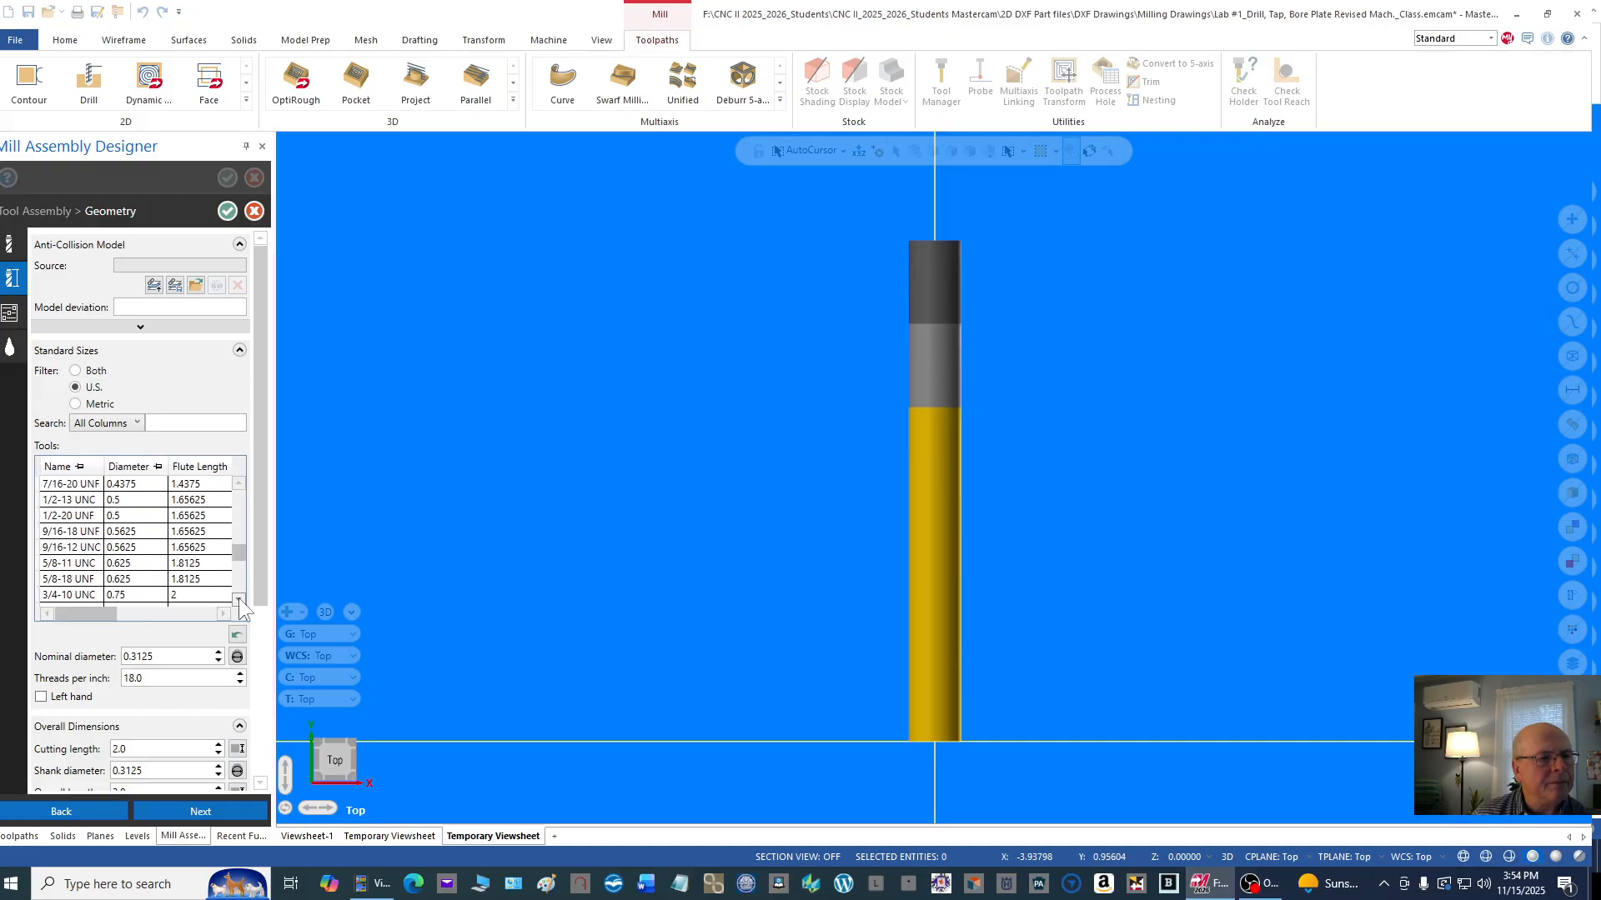
pyautogui.click(239, 484)
pyautogui.click(240, 484)
pyautogui.click(239, 483)
pyautogui.click(239, 483)
pyautogui.click(240, 484)
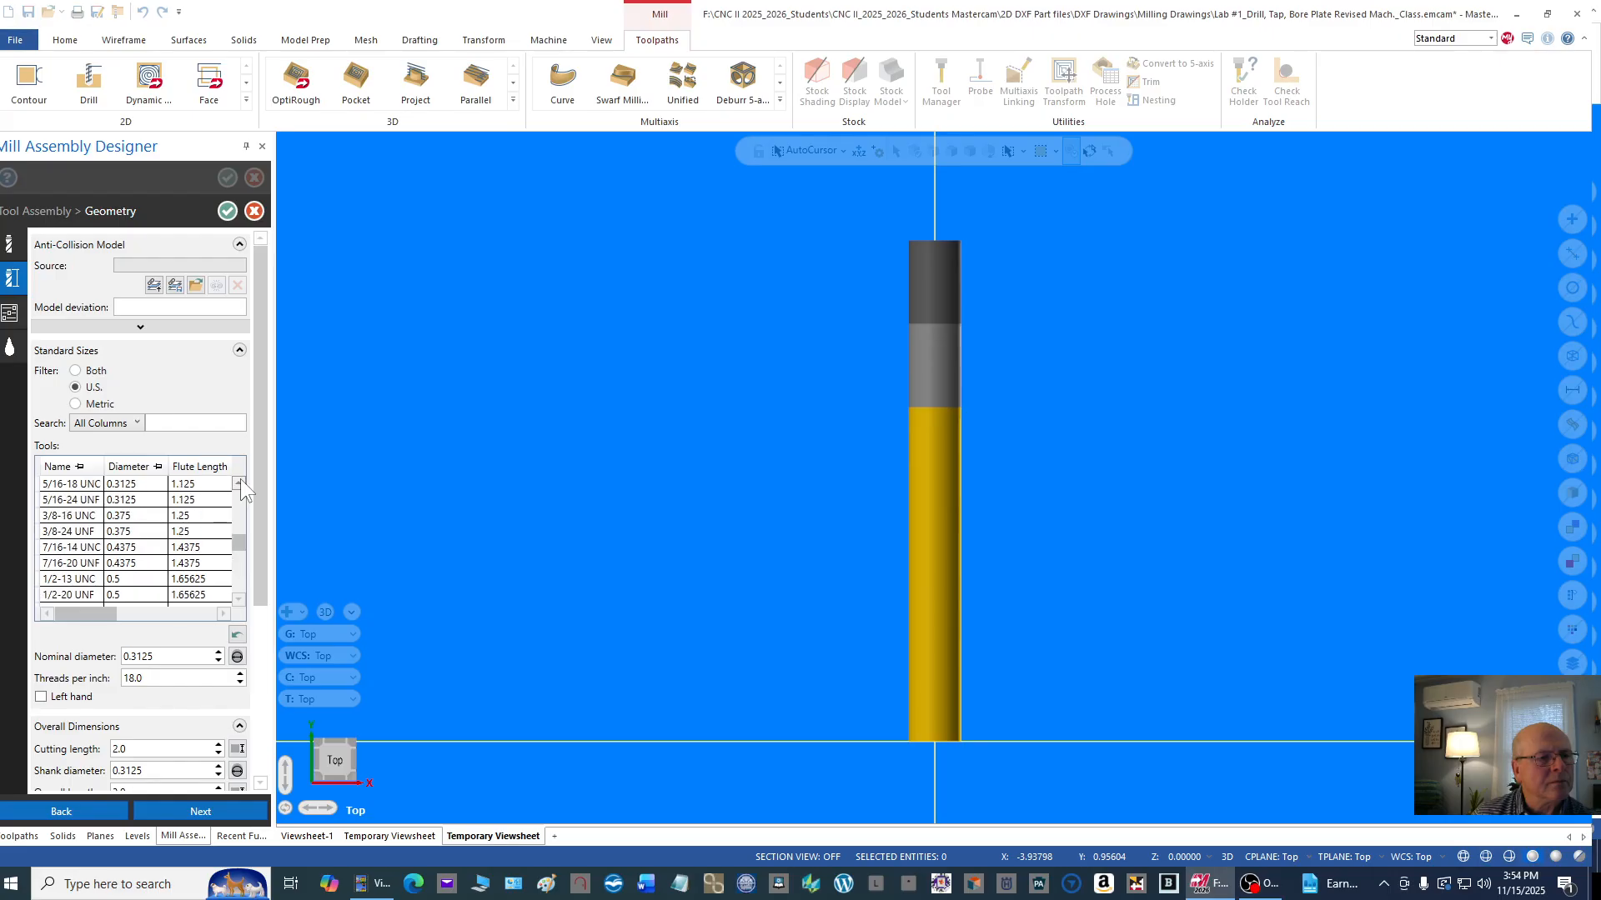
pyautogui.click(239, 483)
pyautogui.click(239, 484)
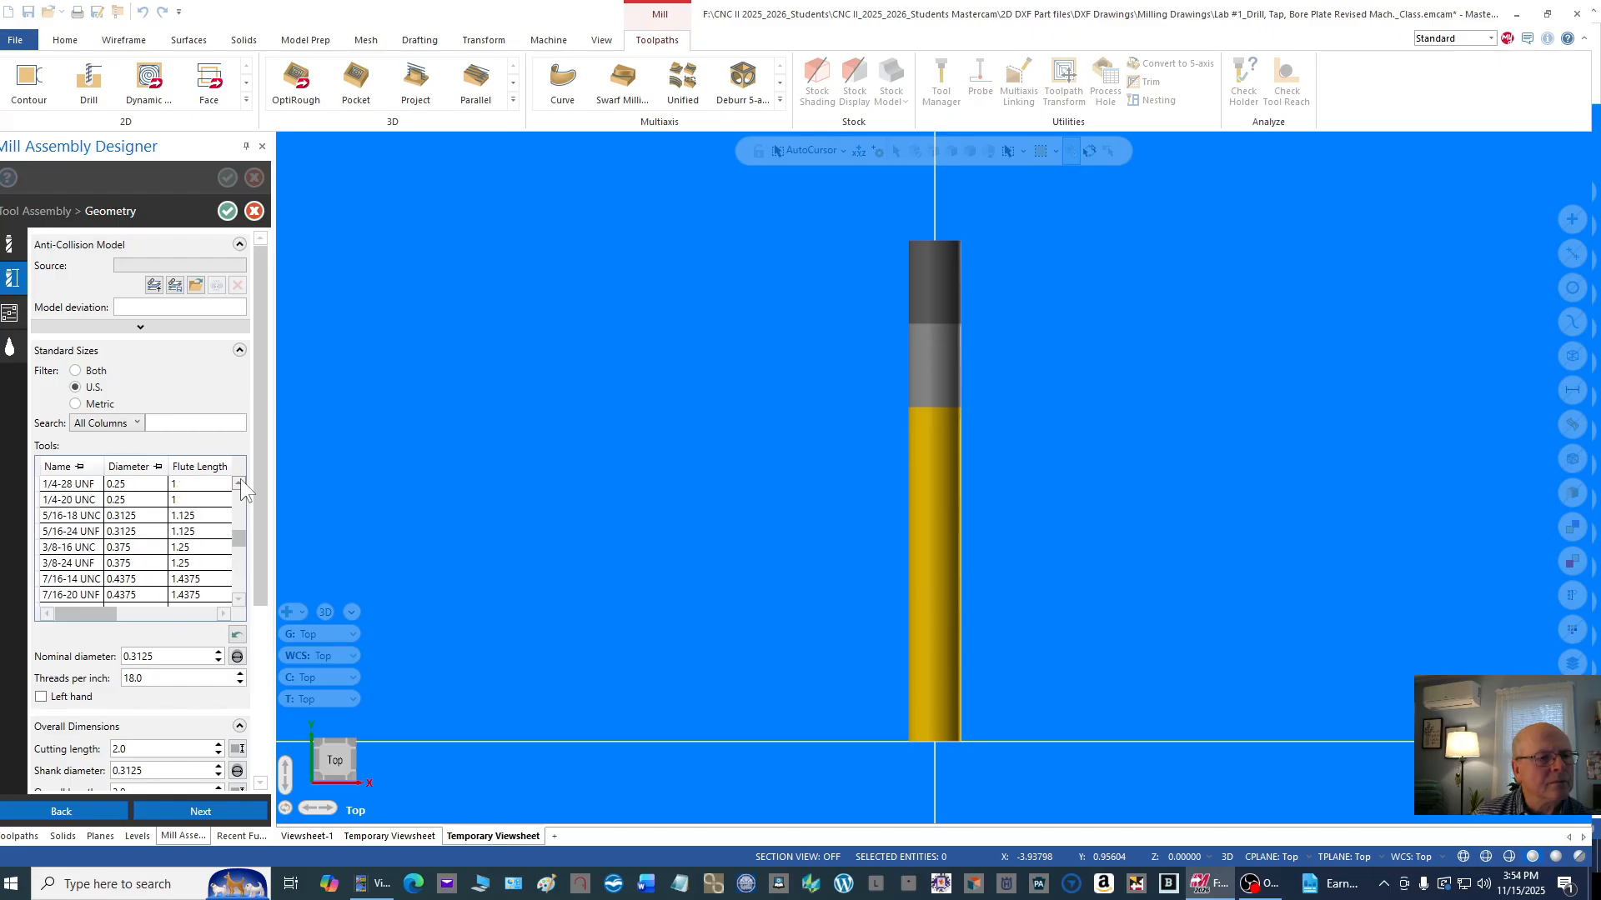
pyautogui.click(83, 518)
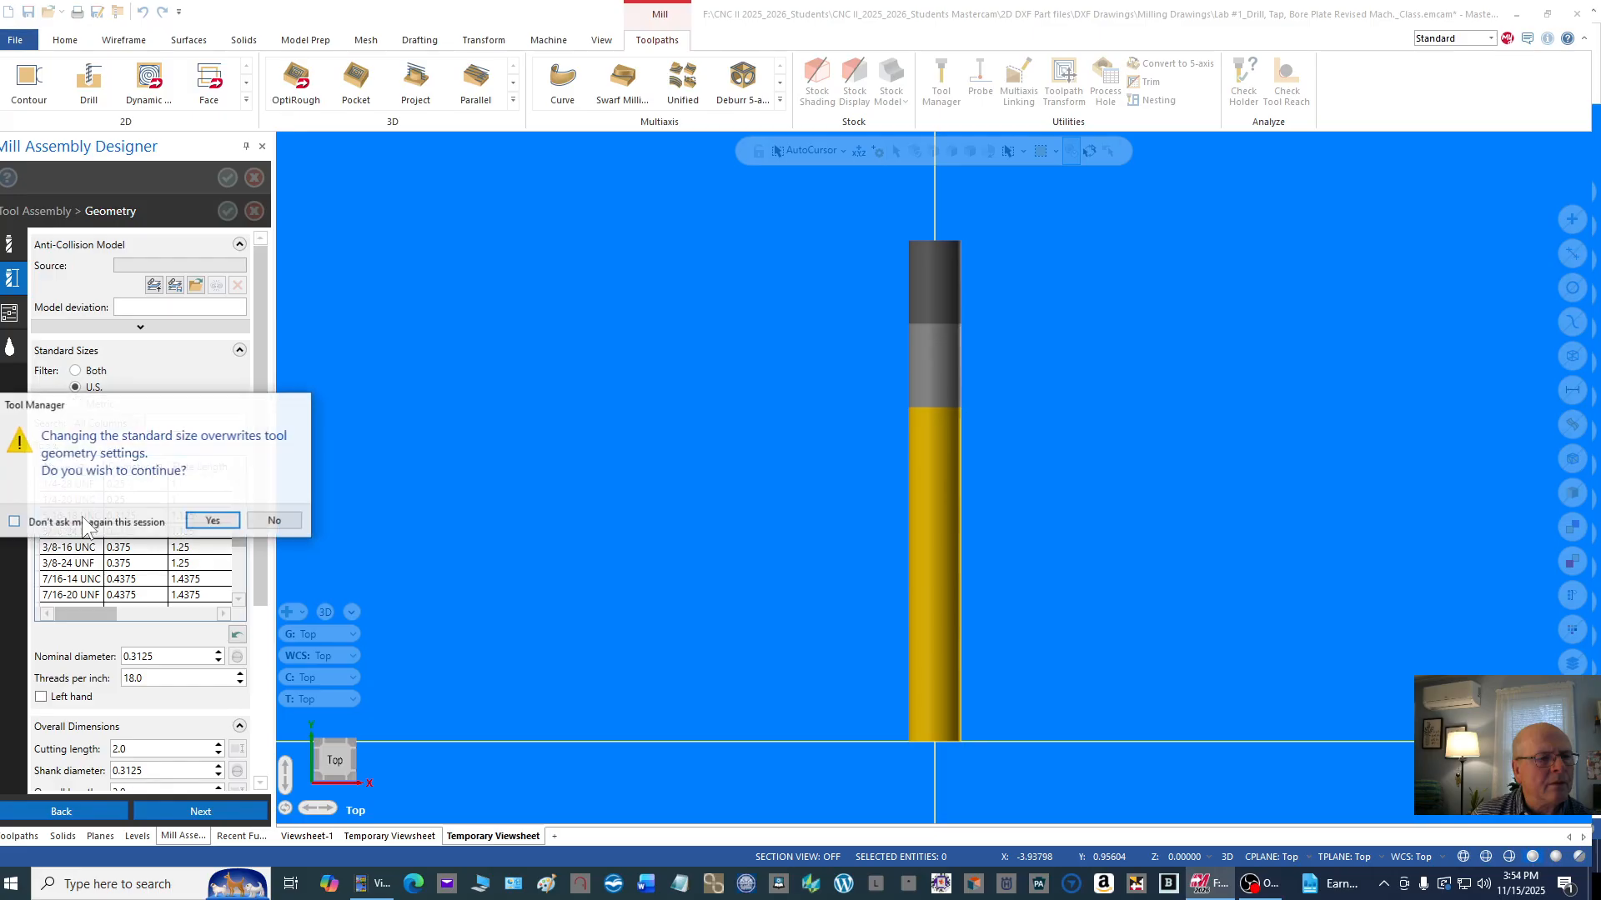
pyautogui.click(222, 523)
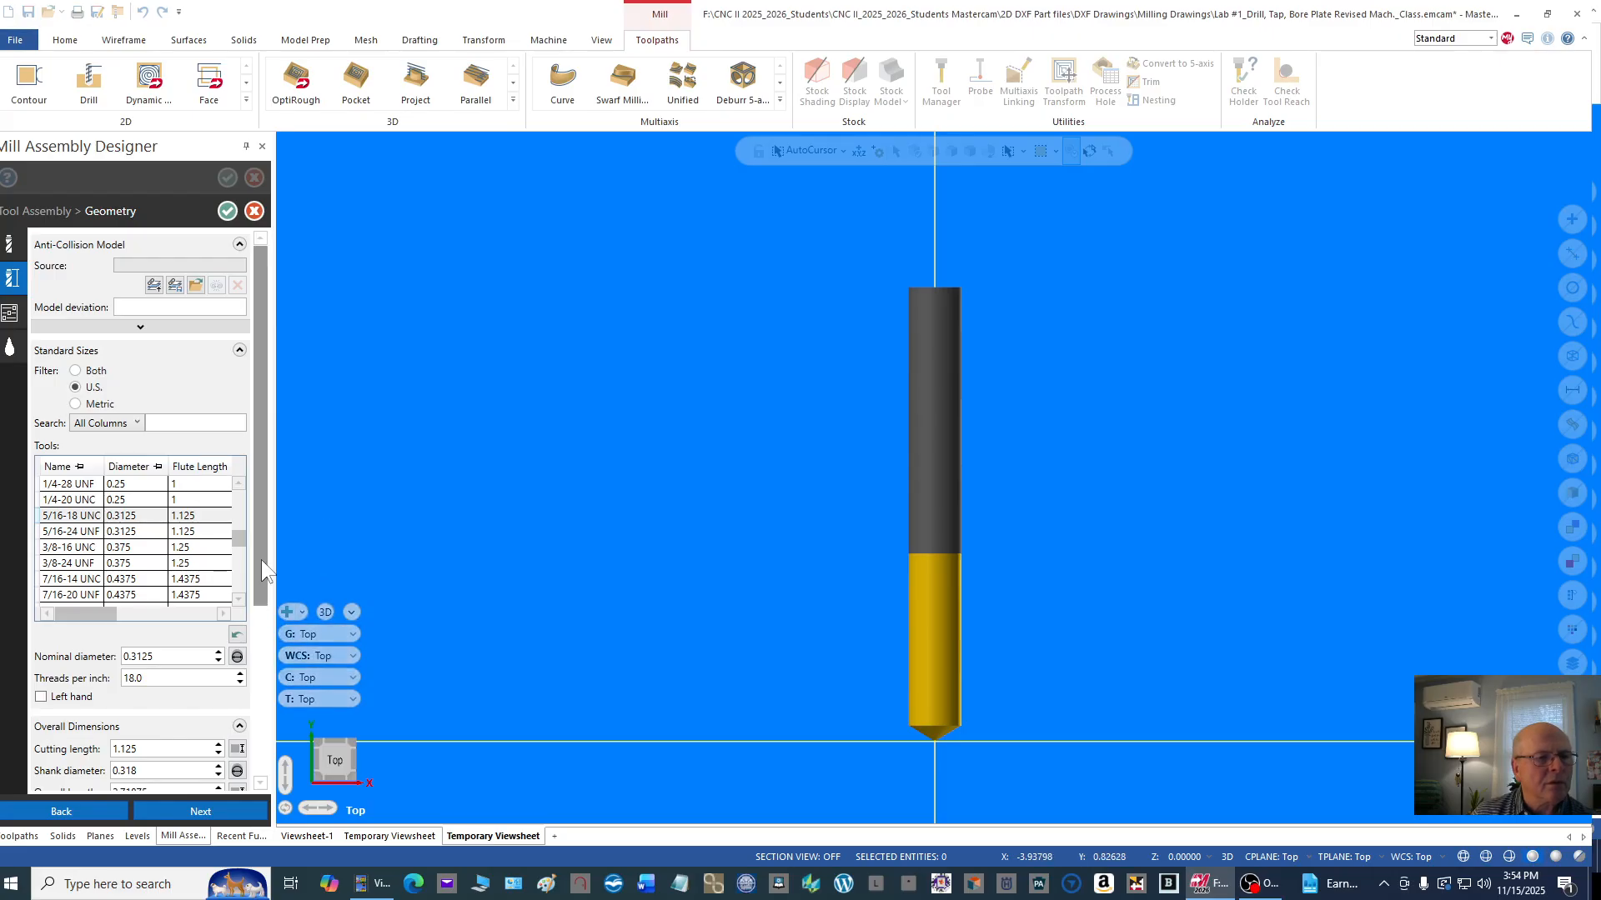
# Step: Set the 5/16-18 tap's cutting length to 1.25 and check its shank diameter and overall length
pyautogui.moveTo(263, 557); pyautogui.dragTo(249, 682)
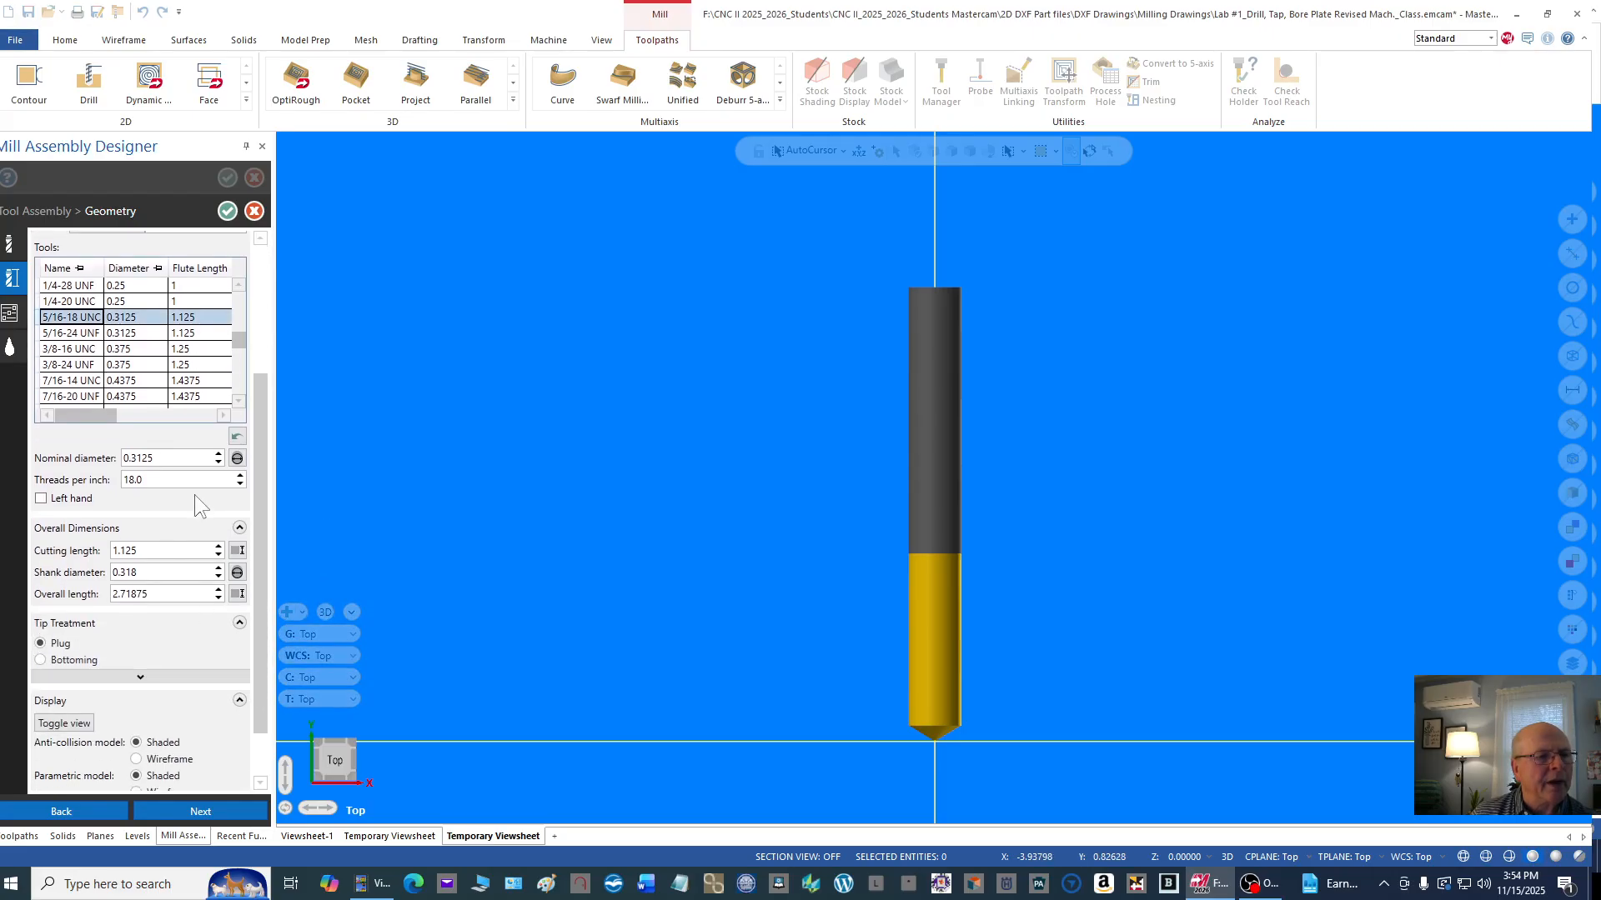
pyautogui.click(173, 456)
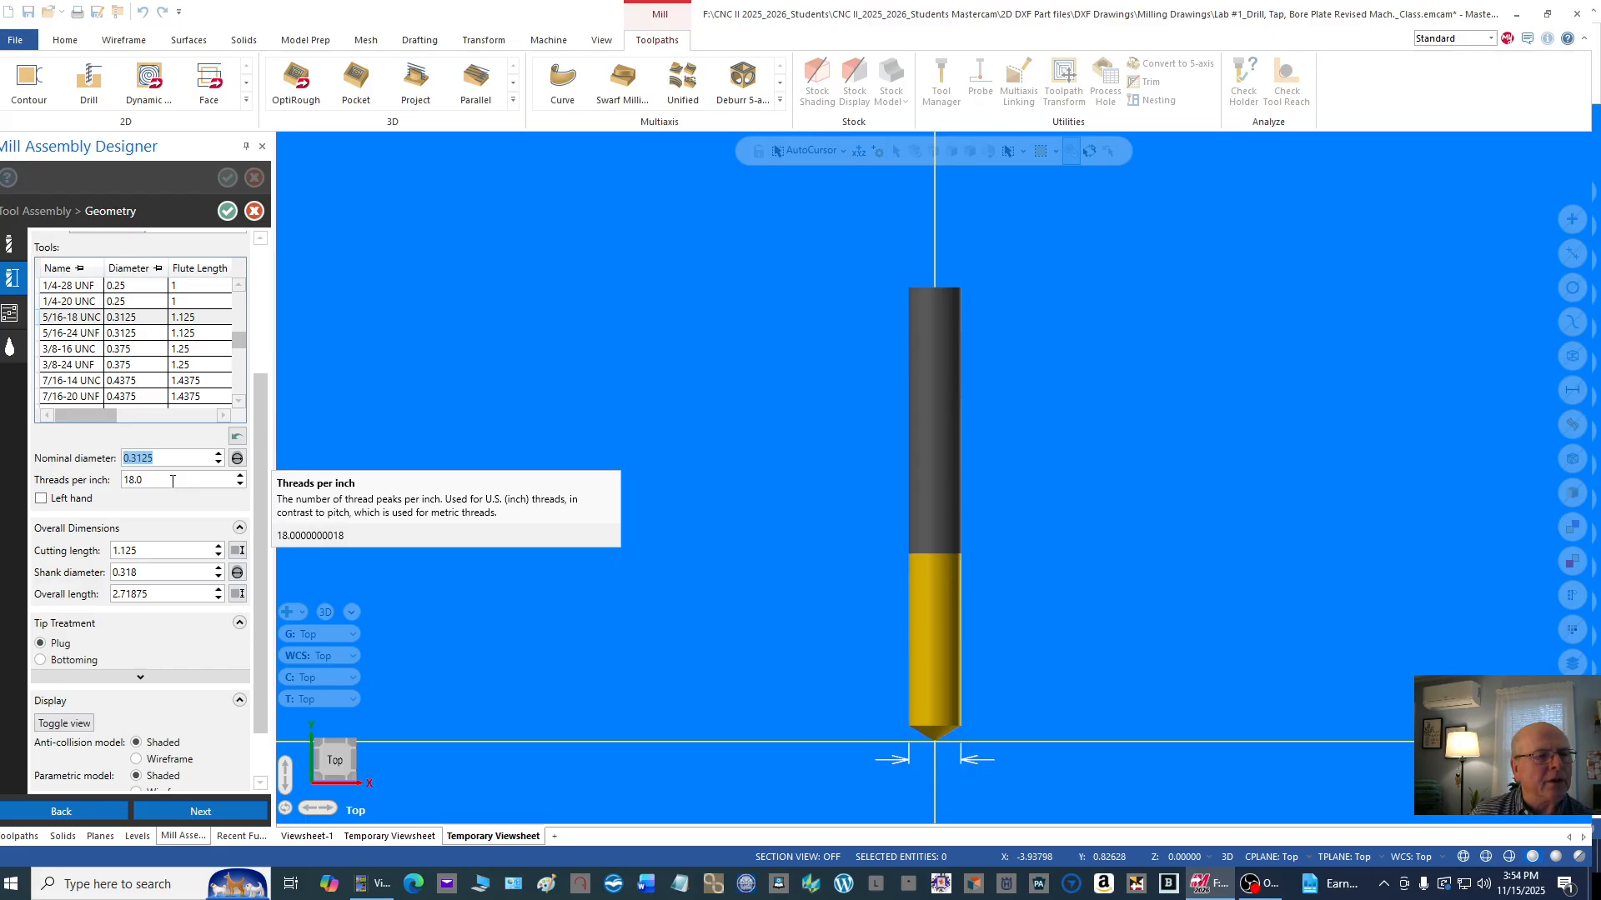
pyautogui.click(152, 550)
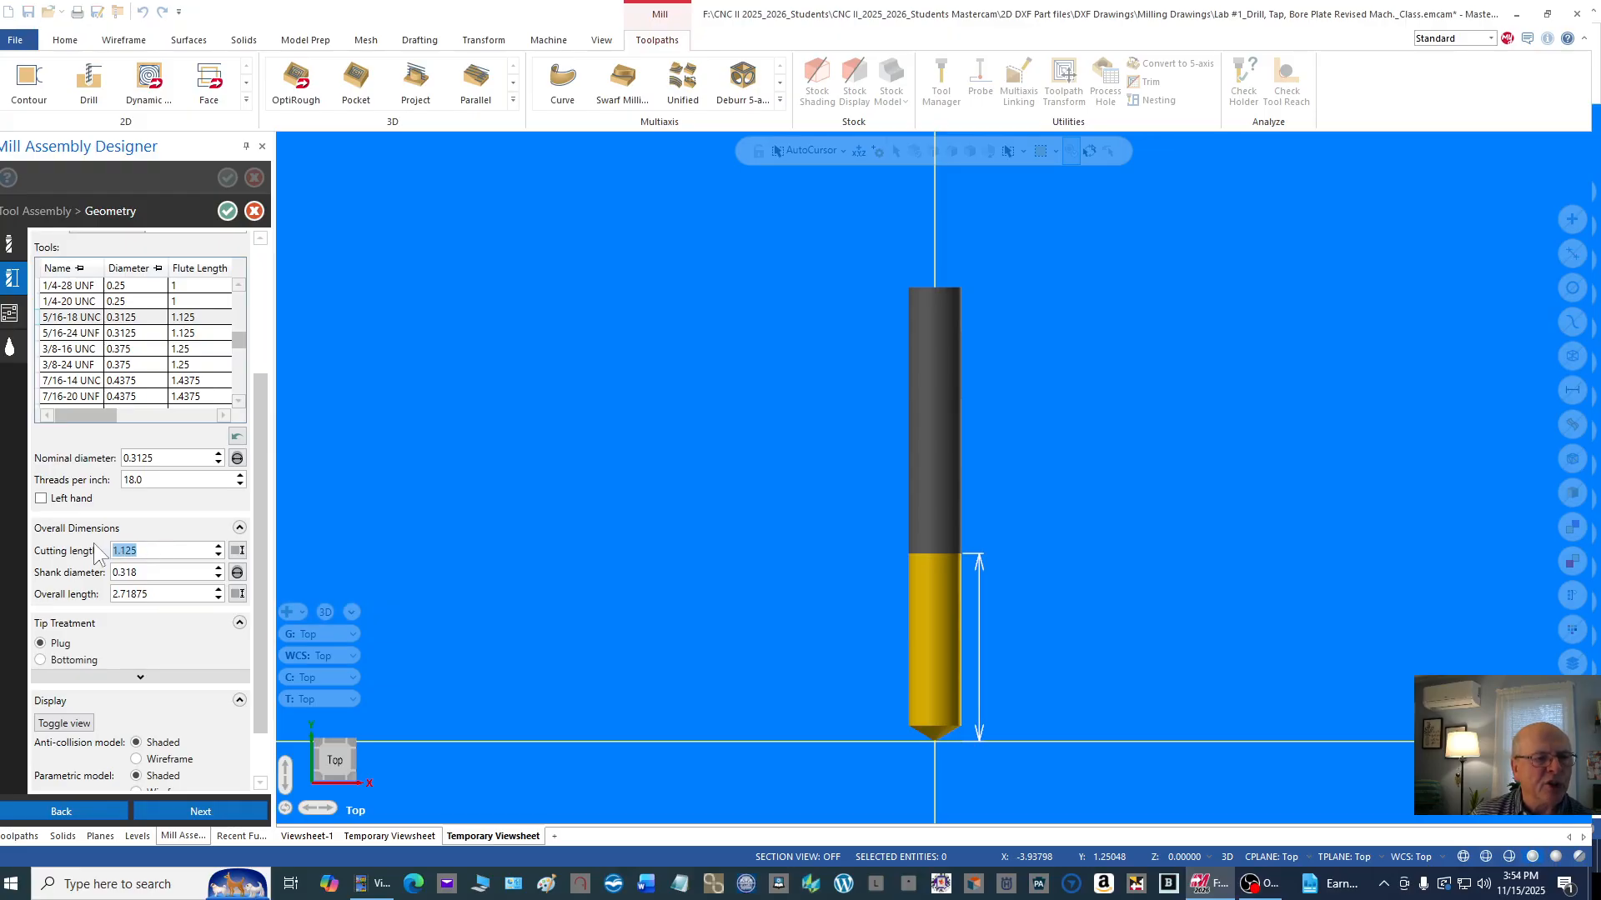
pyautogui.write('1')
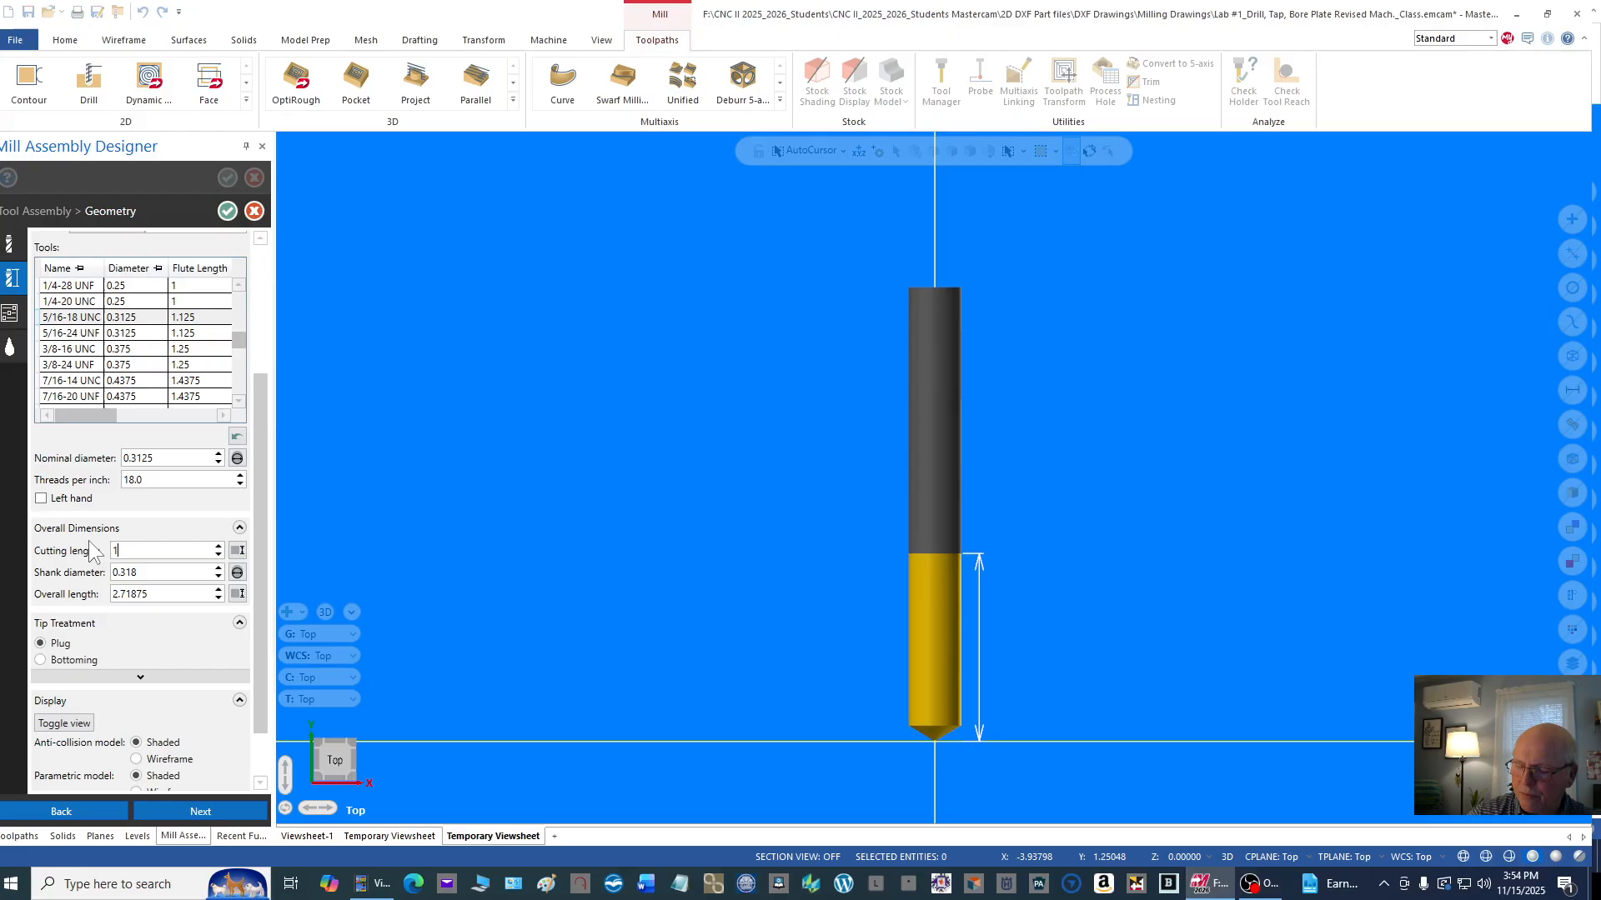
pyautogui.click(148, 573)
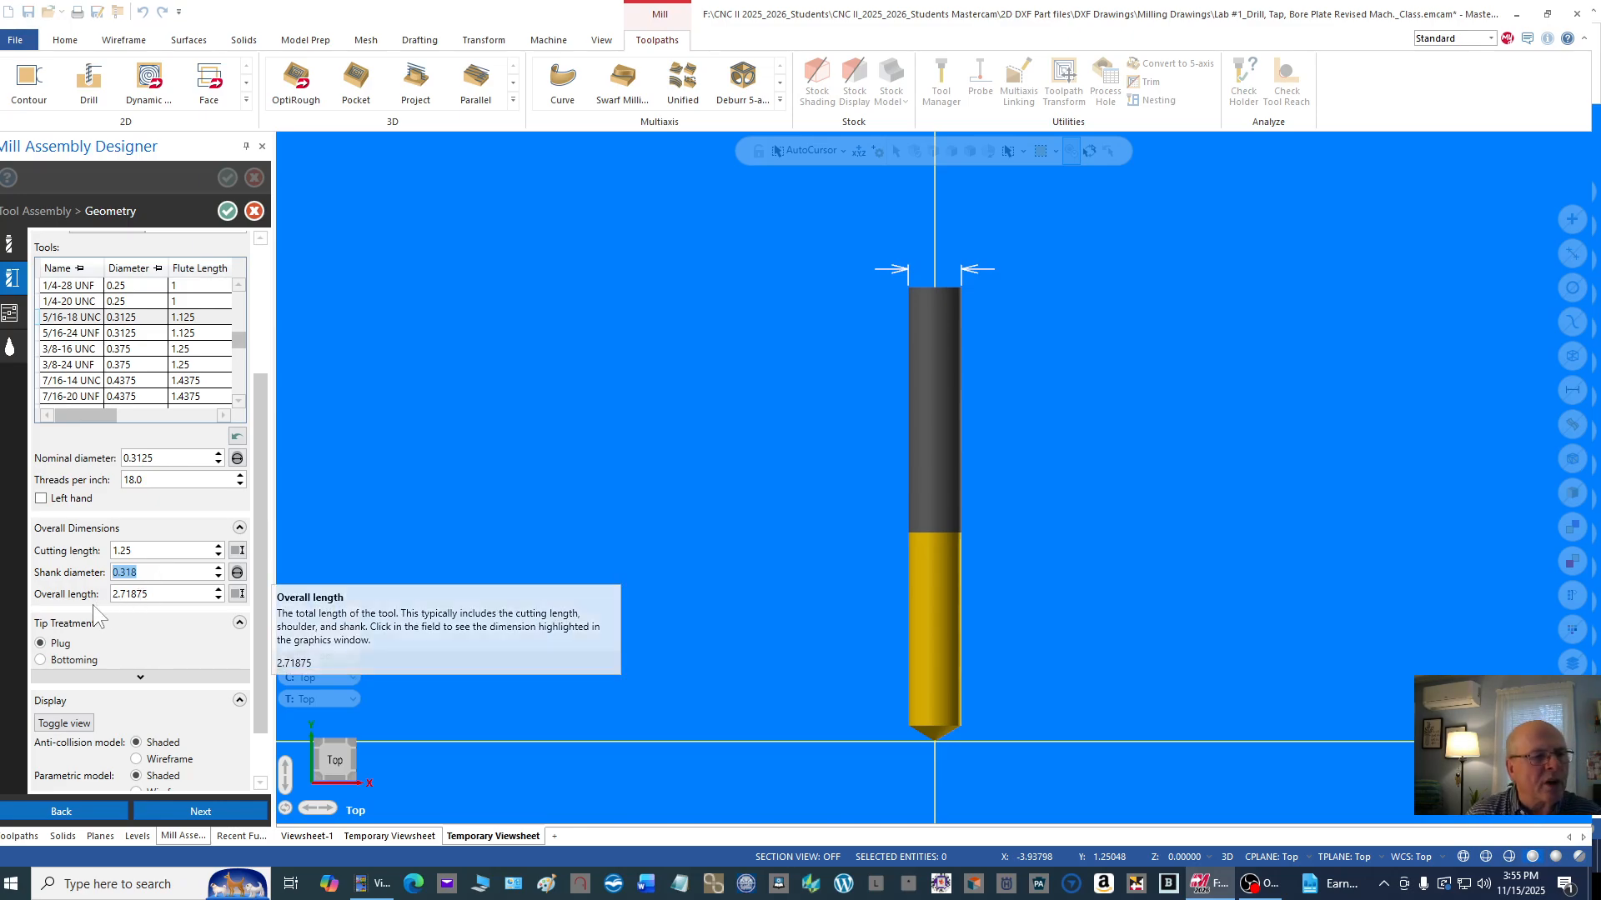
pyautogui.click(164, 598)
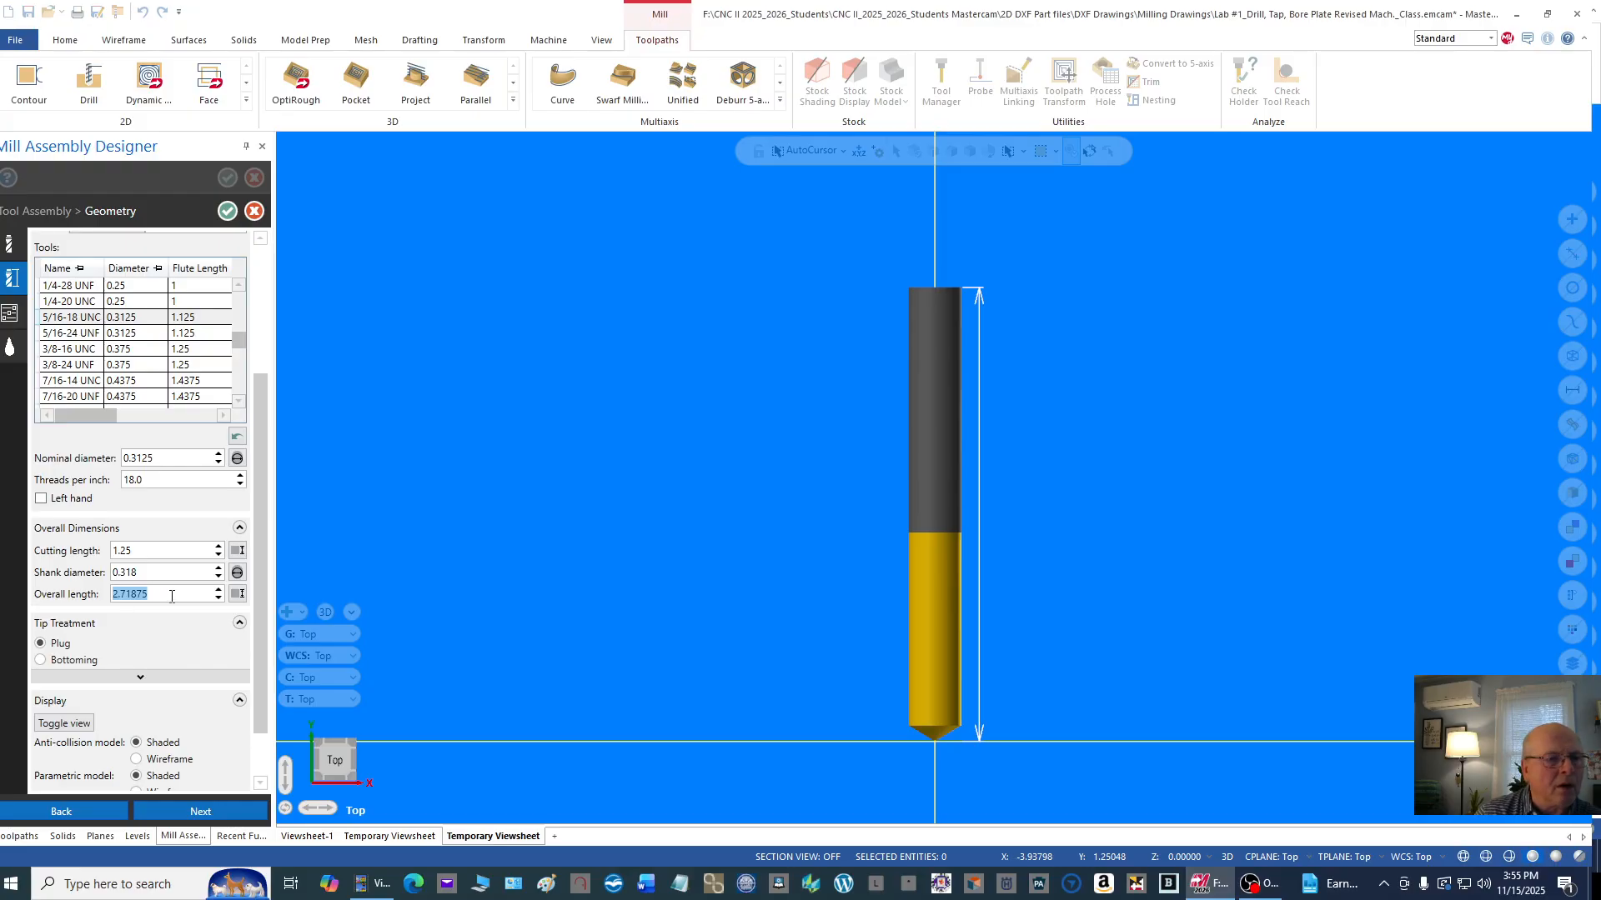
# Step: Try the Bottoming tip treatment on the tap and restore the Plug tip
pyautogui.moveTo(260, 567); pyautogui.dragTo(262, 634)
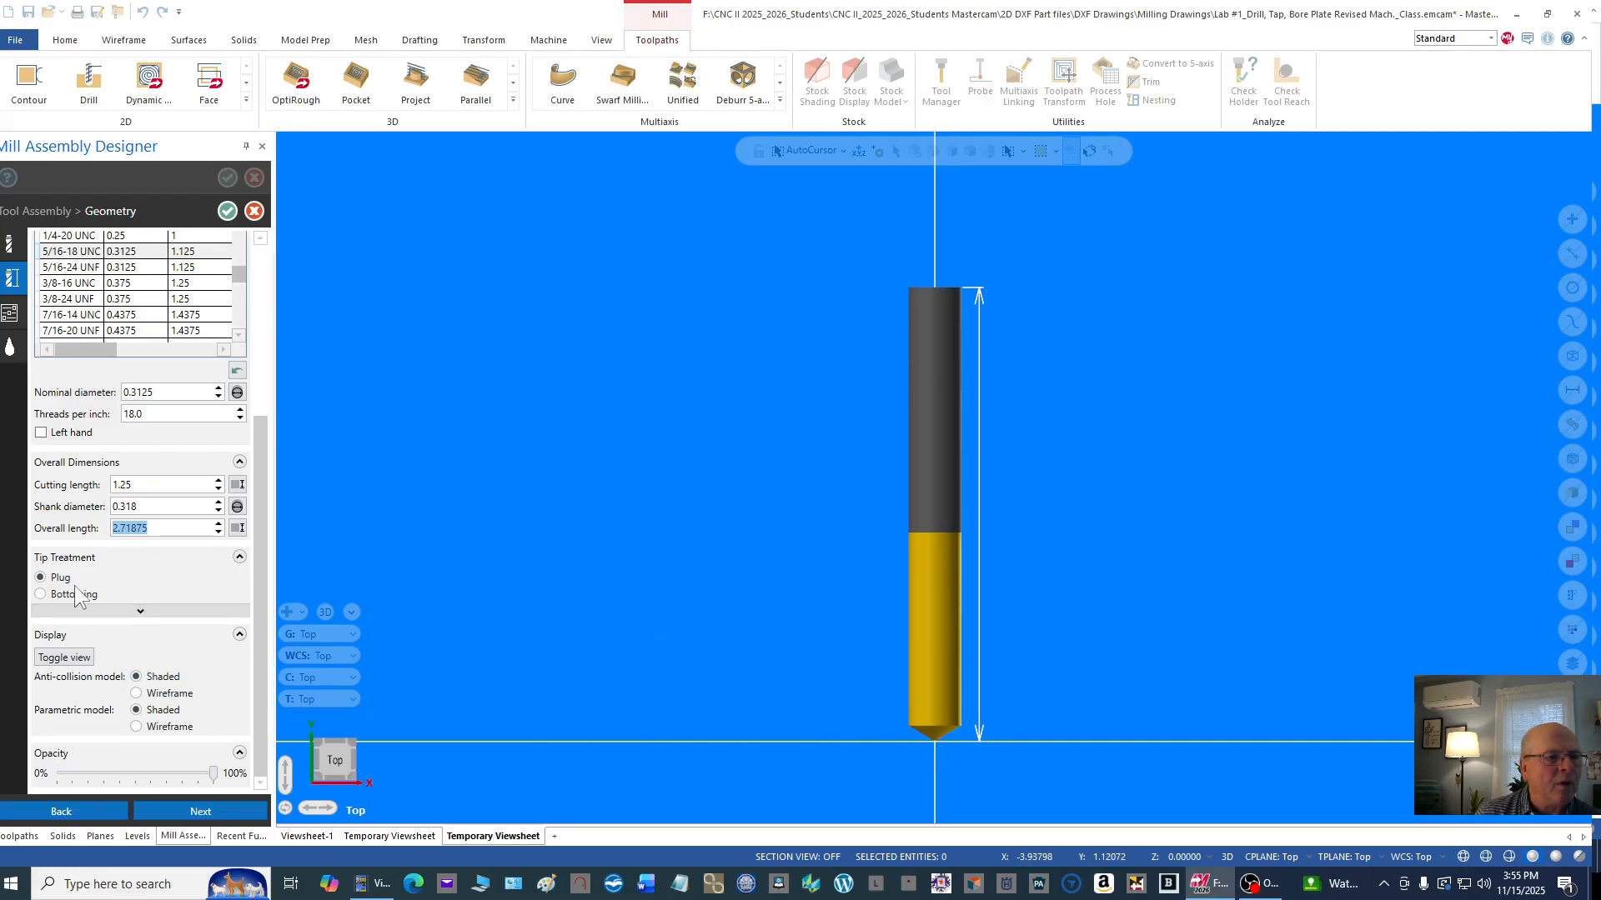
pyautogui.click(42, 593)
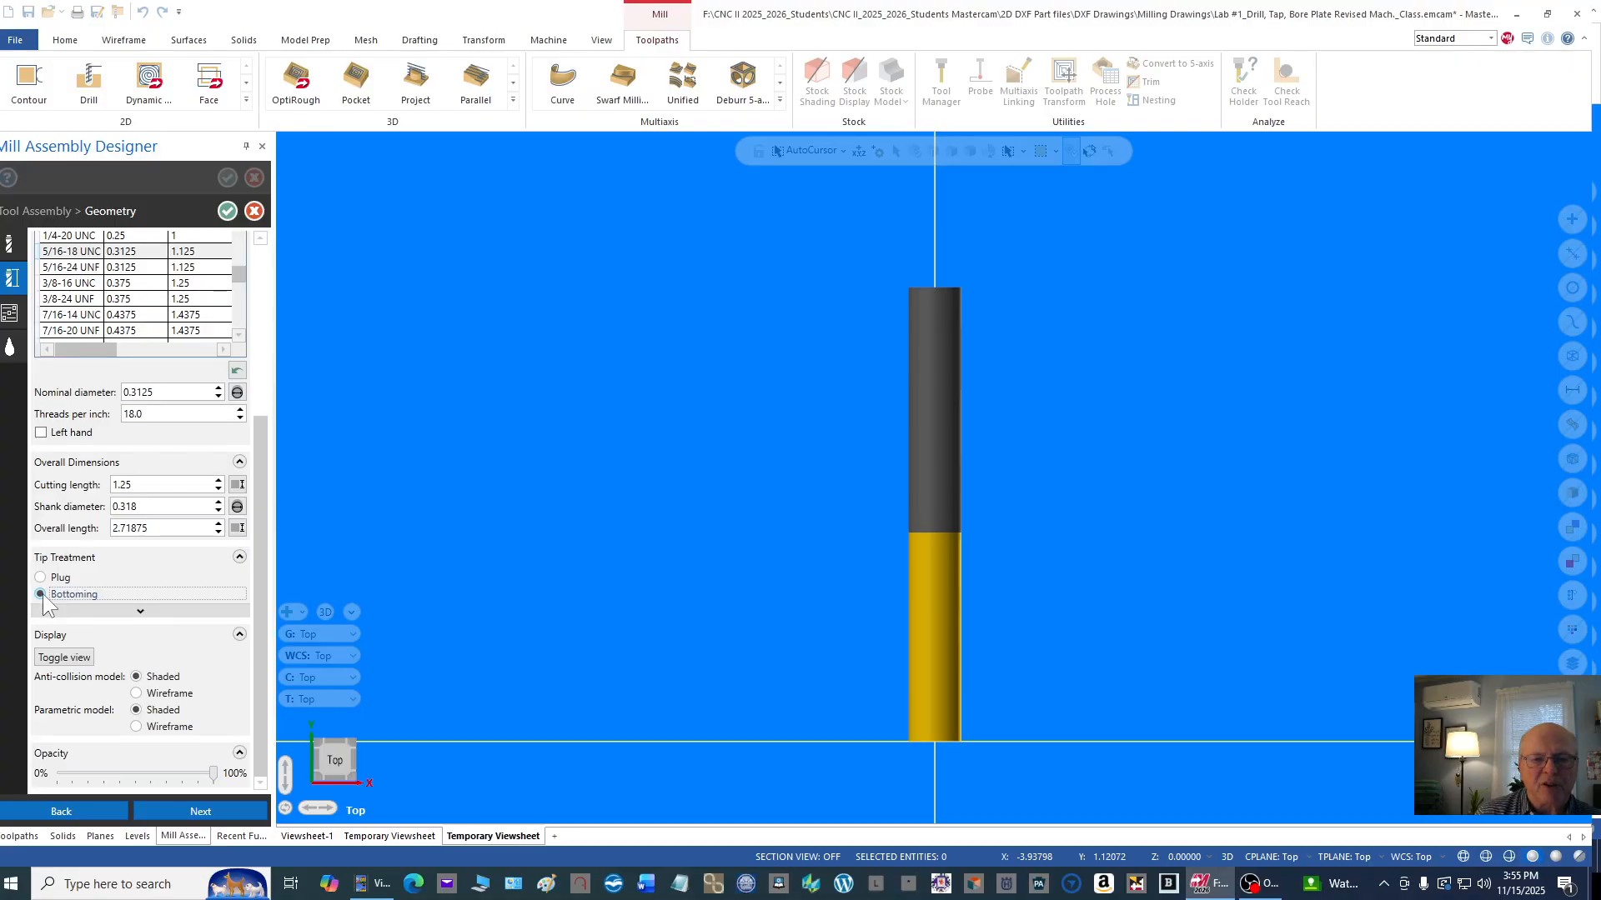
pyautogui.click(42, 578)
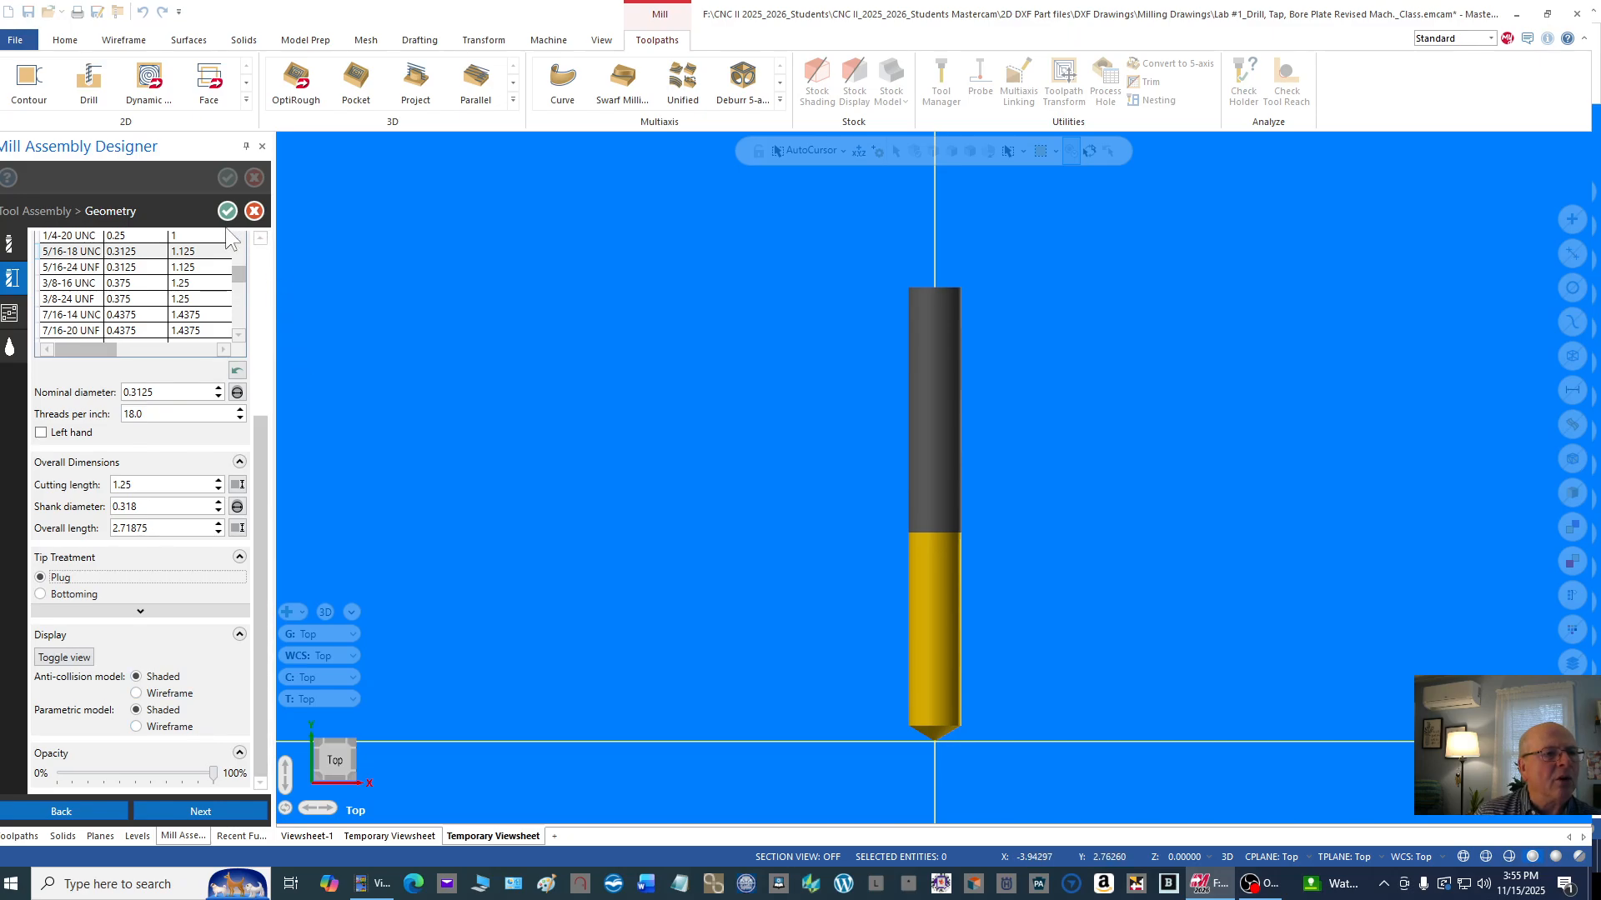
# Step: Set the tap's spindle speed to 400, retract rate to 50 and plunge rate to 18 in the operation parameters
pyautogui.click(10, 313)
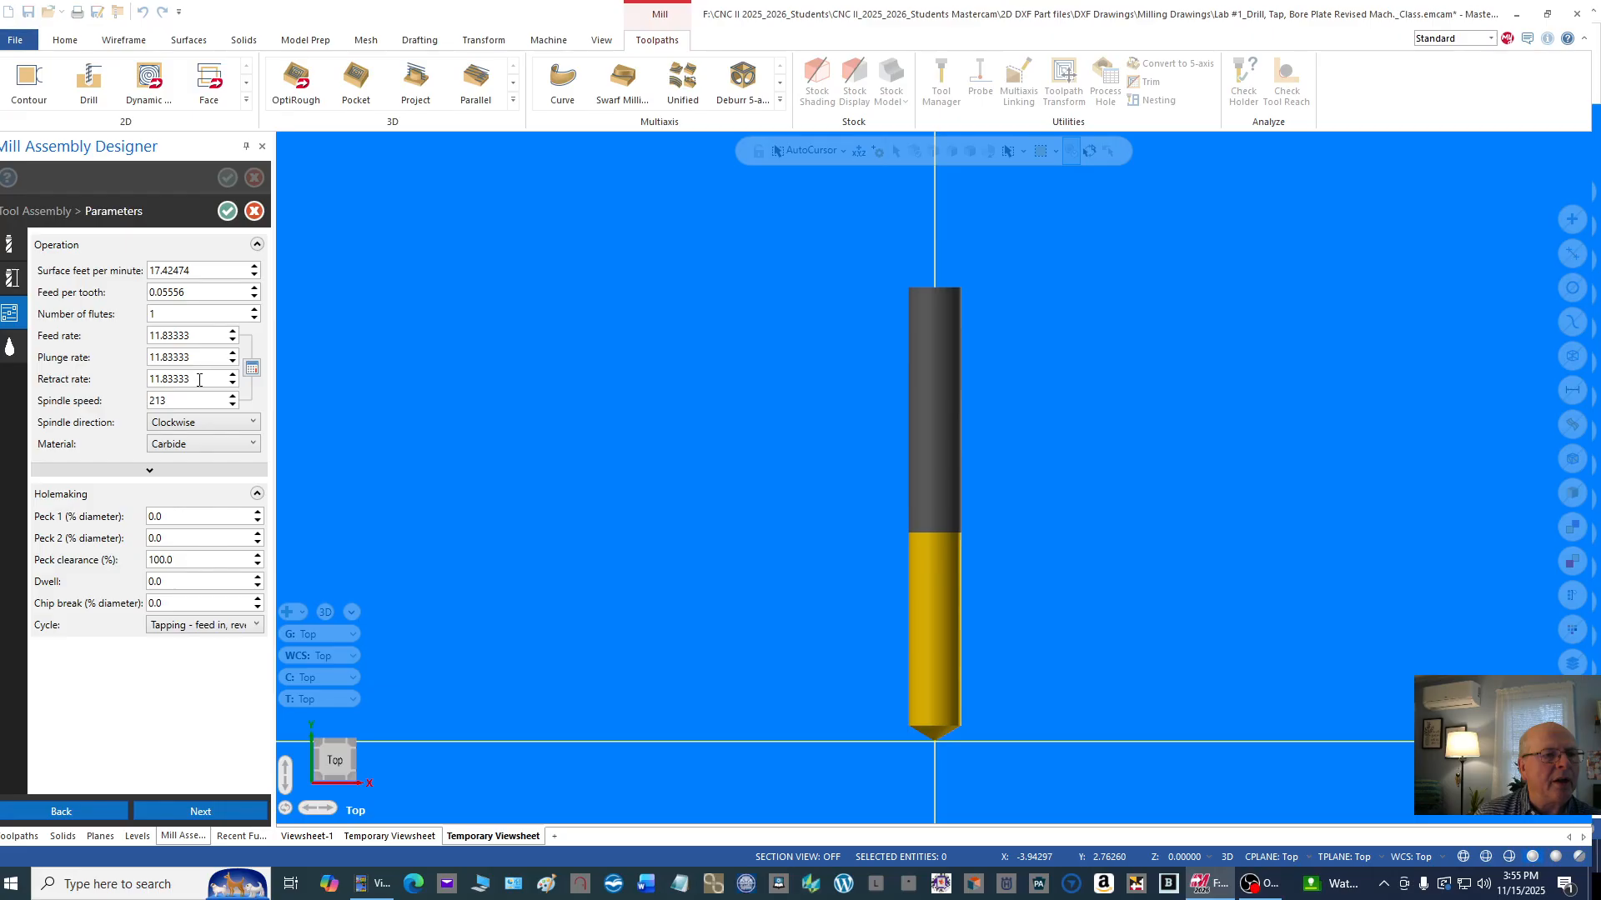
pyautogui.doubleClick(158, 401)
pyautogui.write('4')
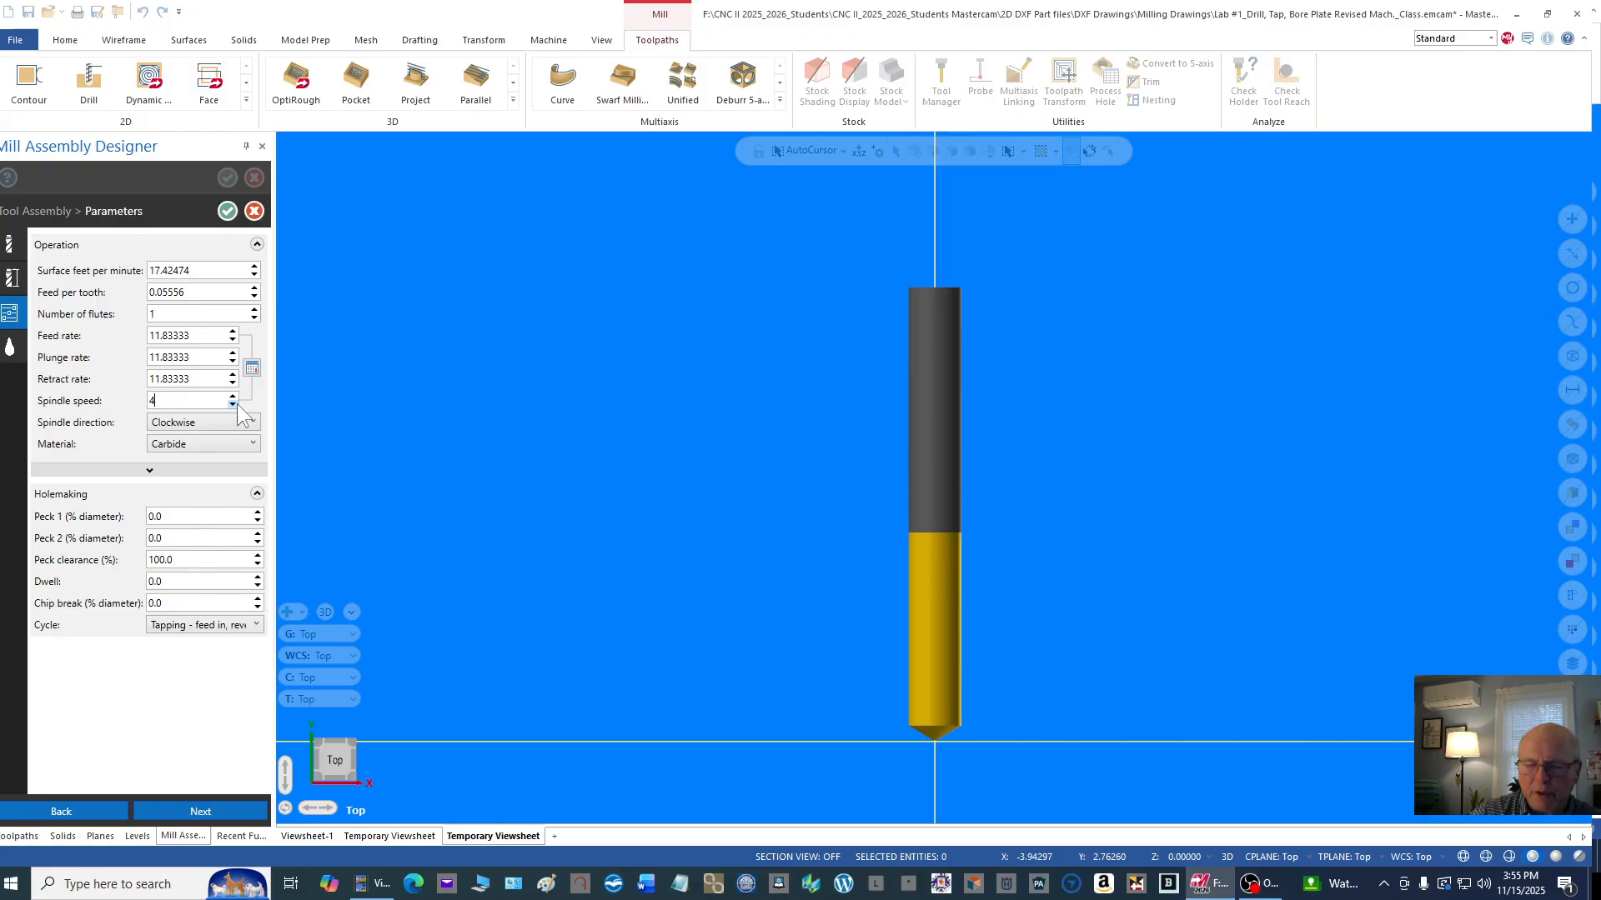
pyautogui.write('00')
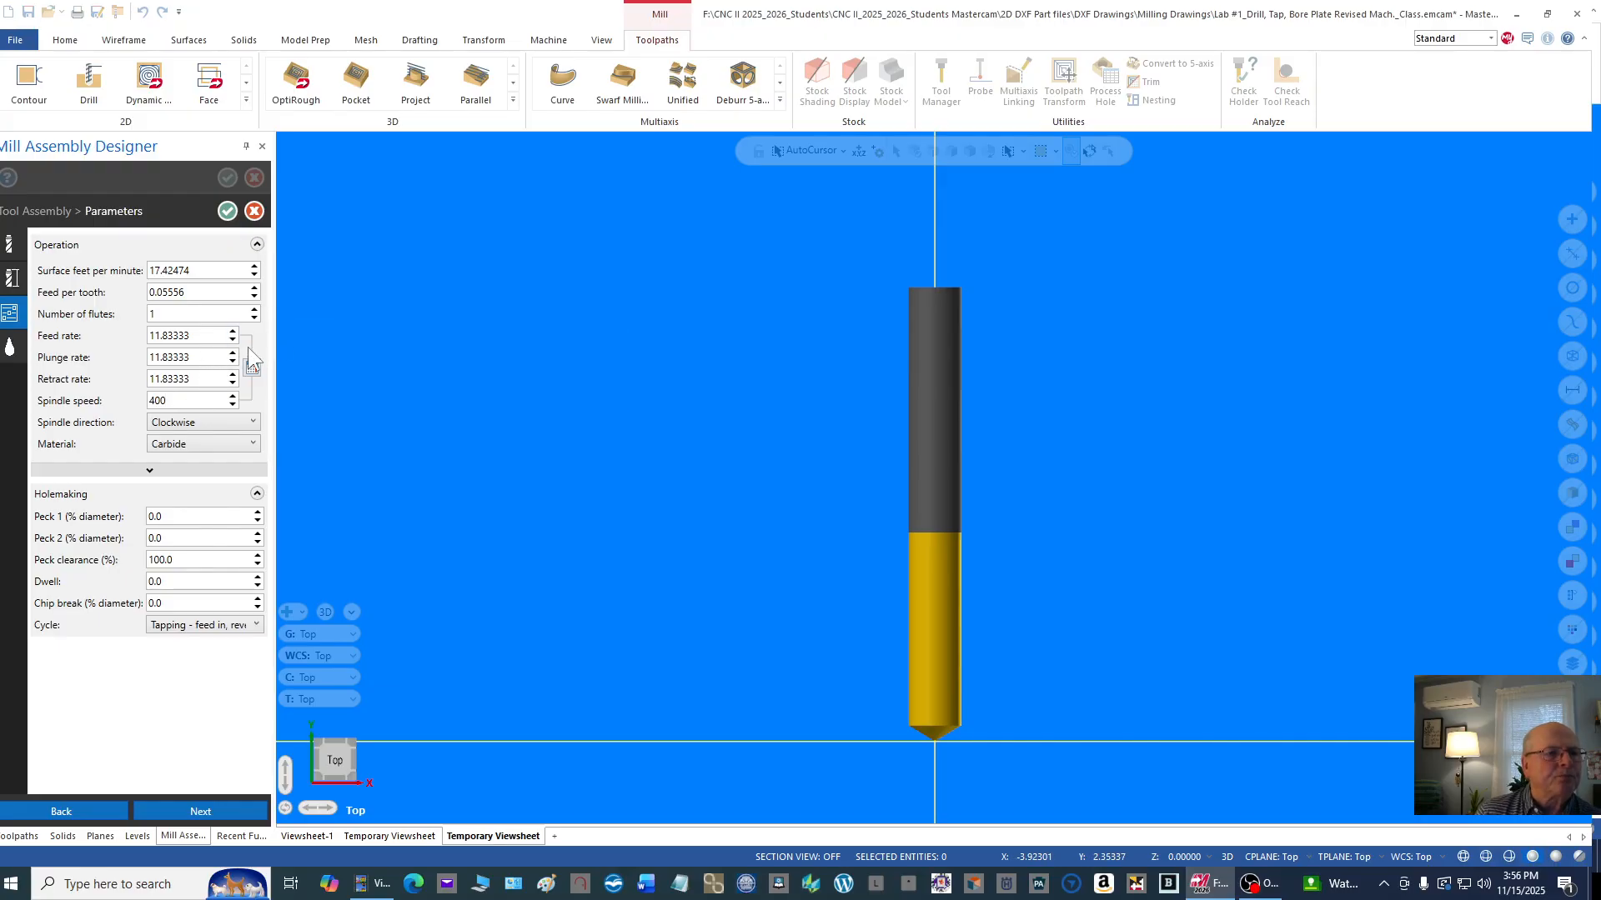
pyautogui.doubleClick(206, 378)
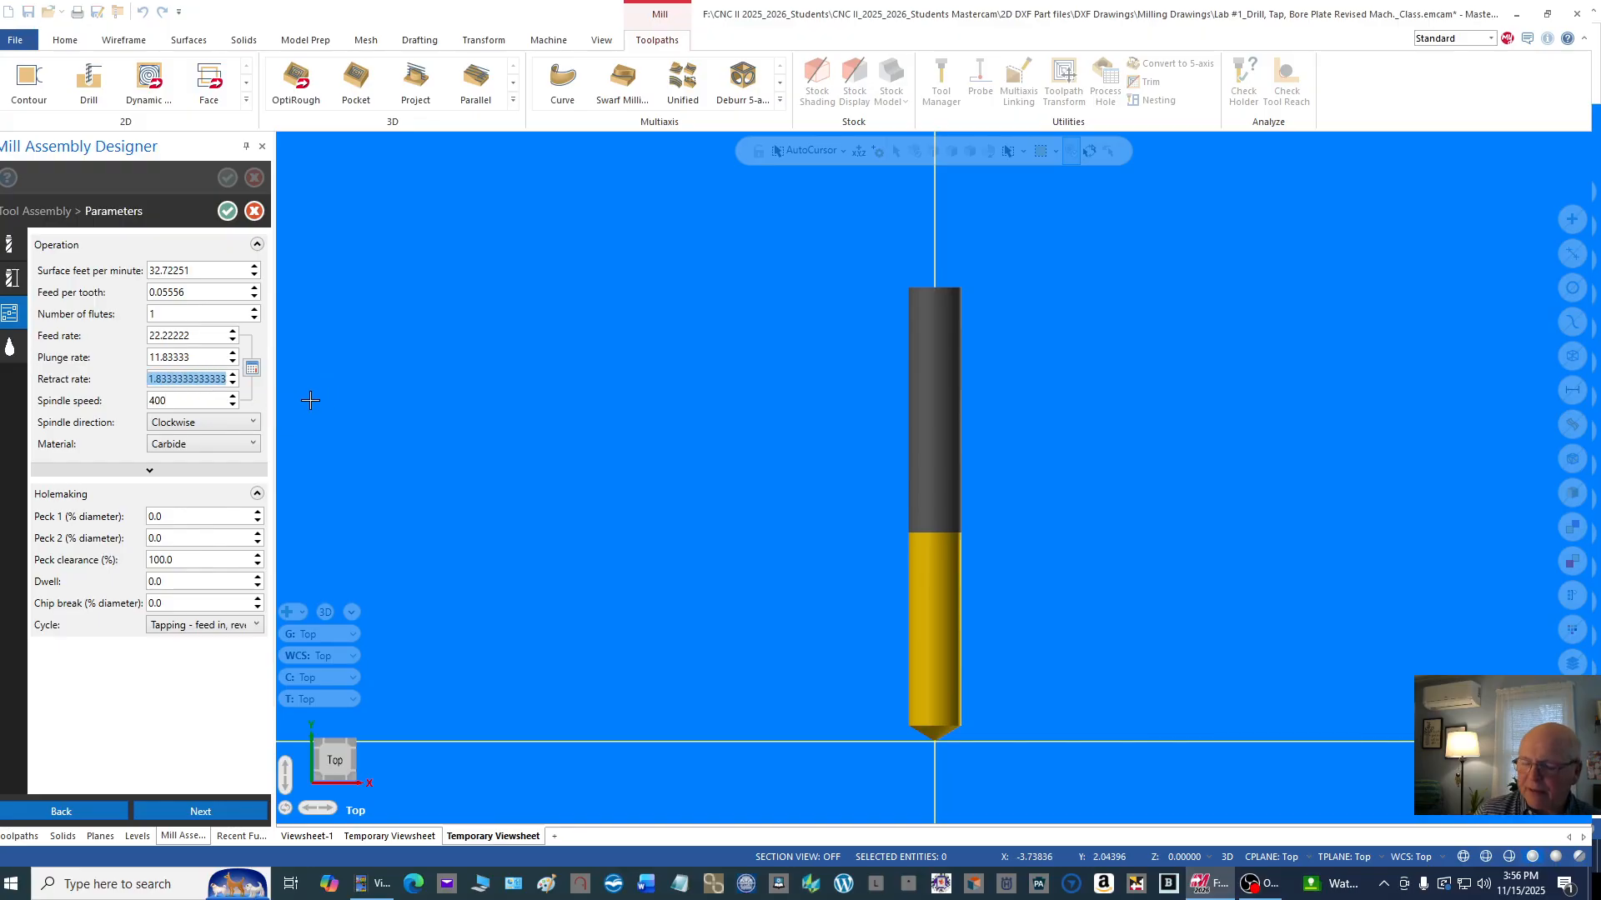
pyautogui.write('50.')
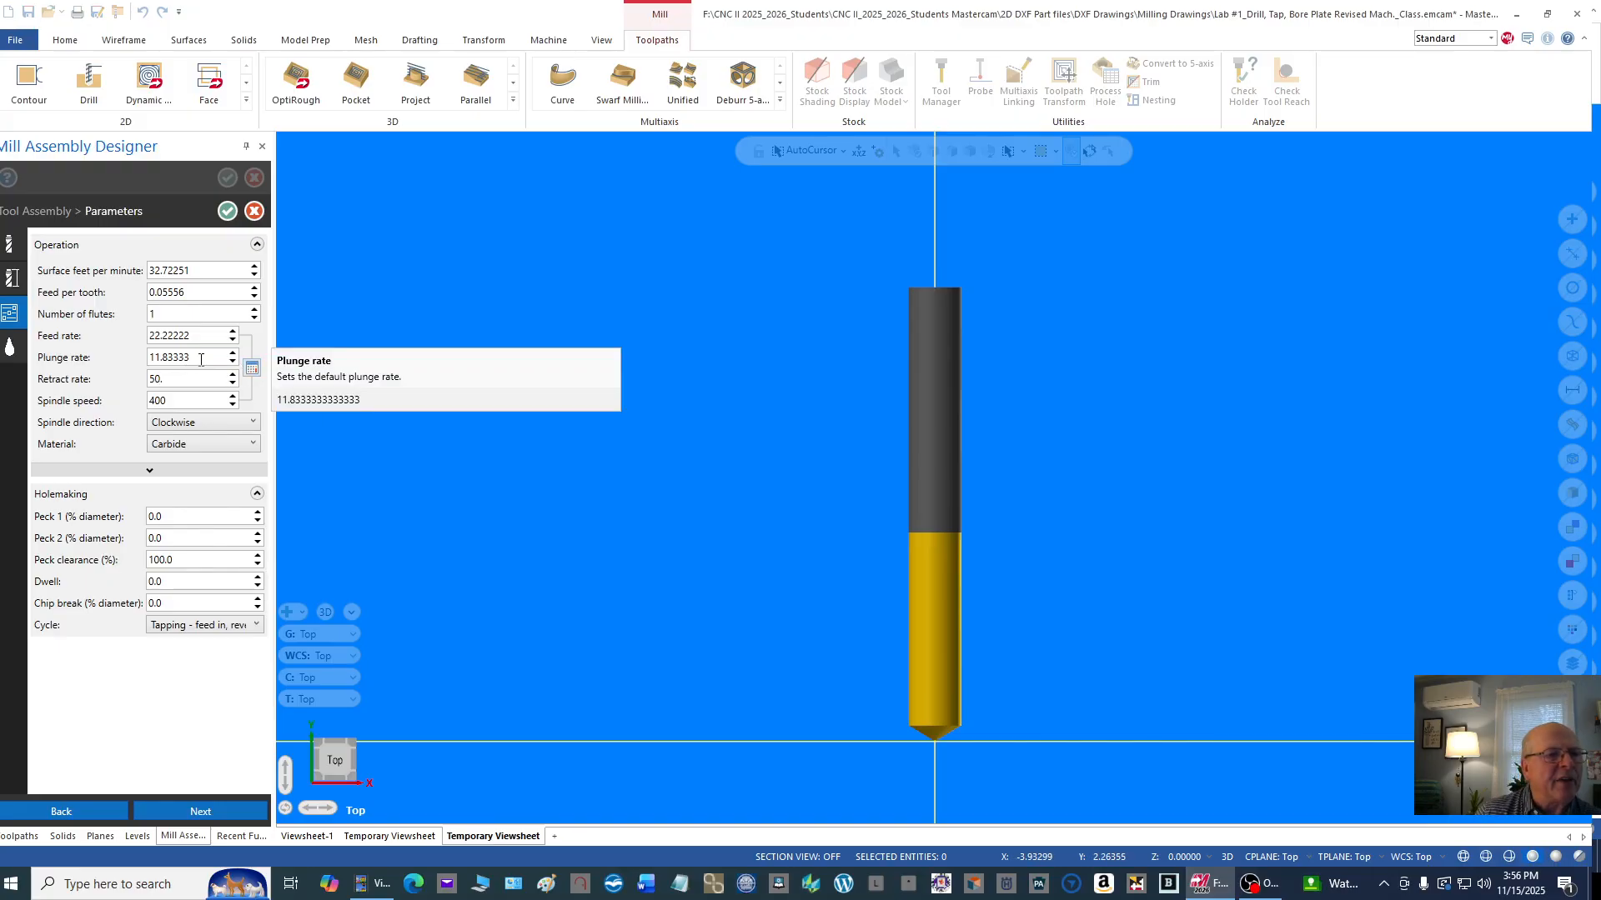
pyautogui.doubleClick(199, 358)
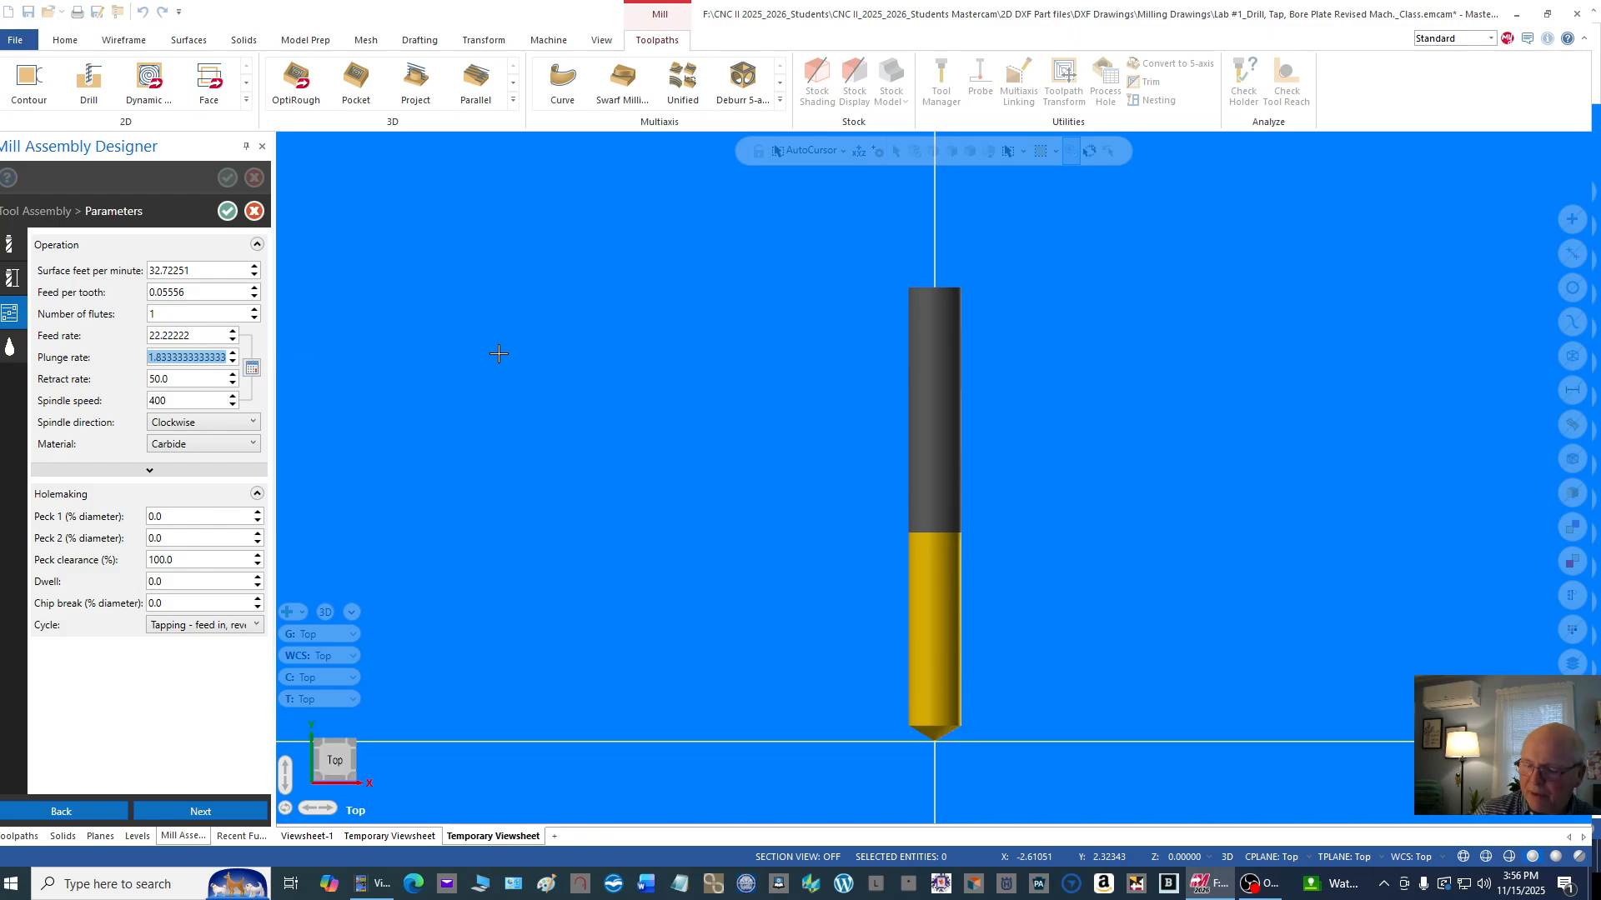
pyautogui.write('18')
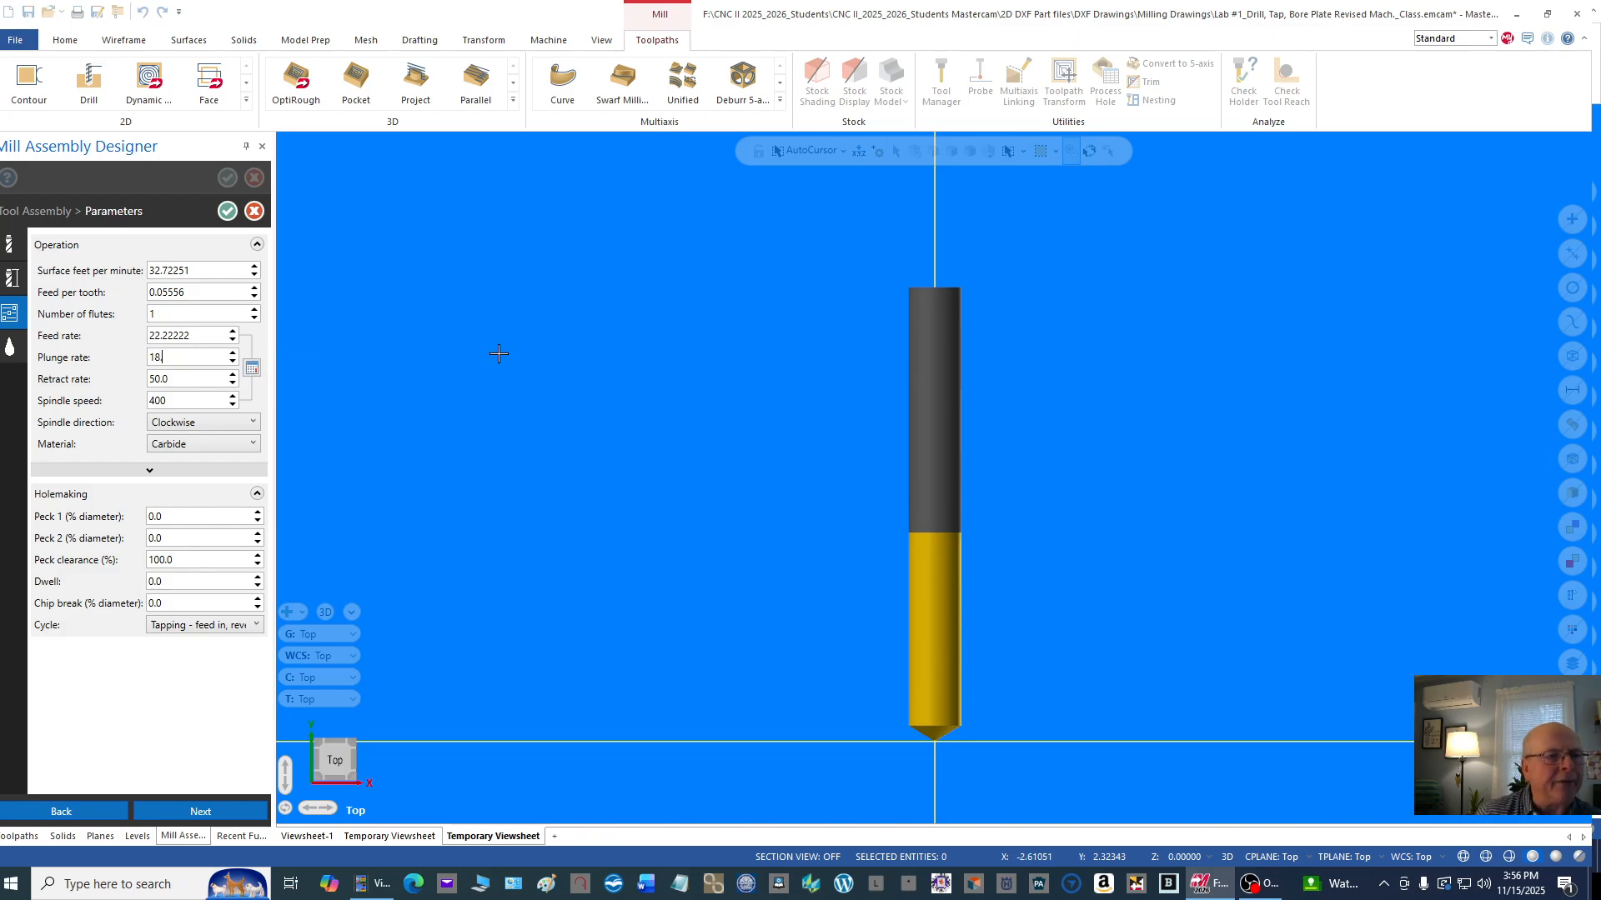
pyautogui.click(207, 335)
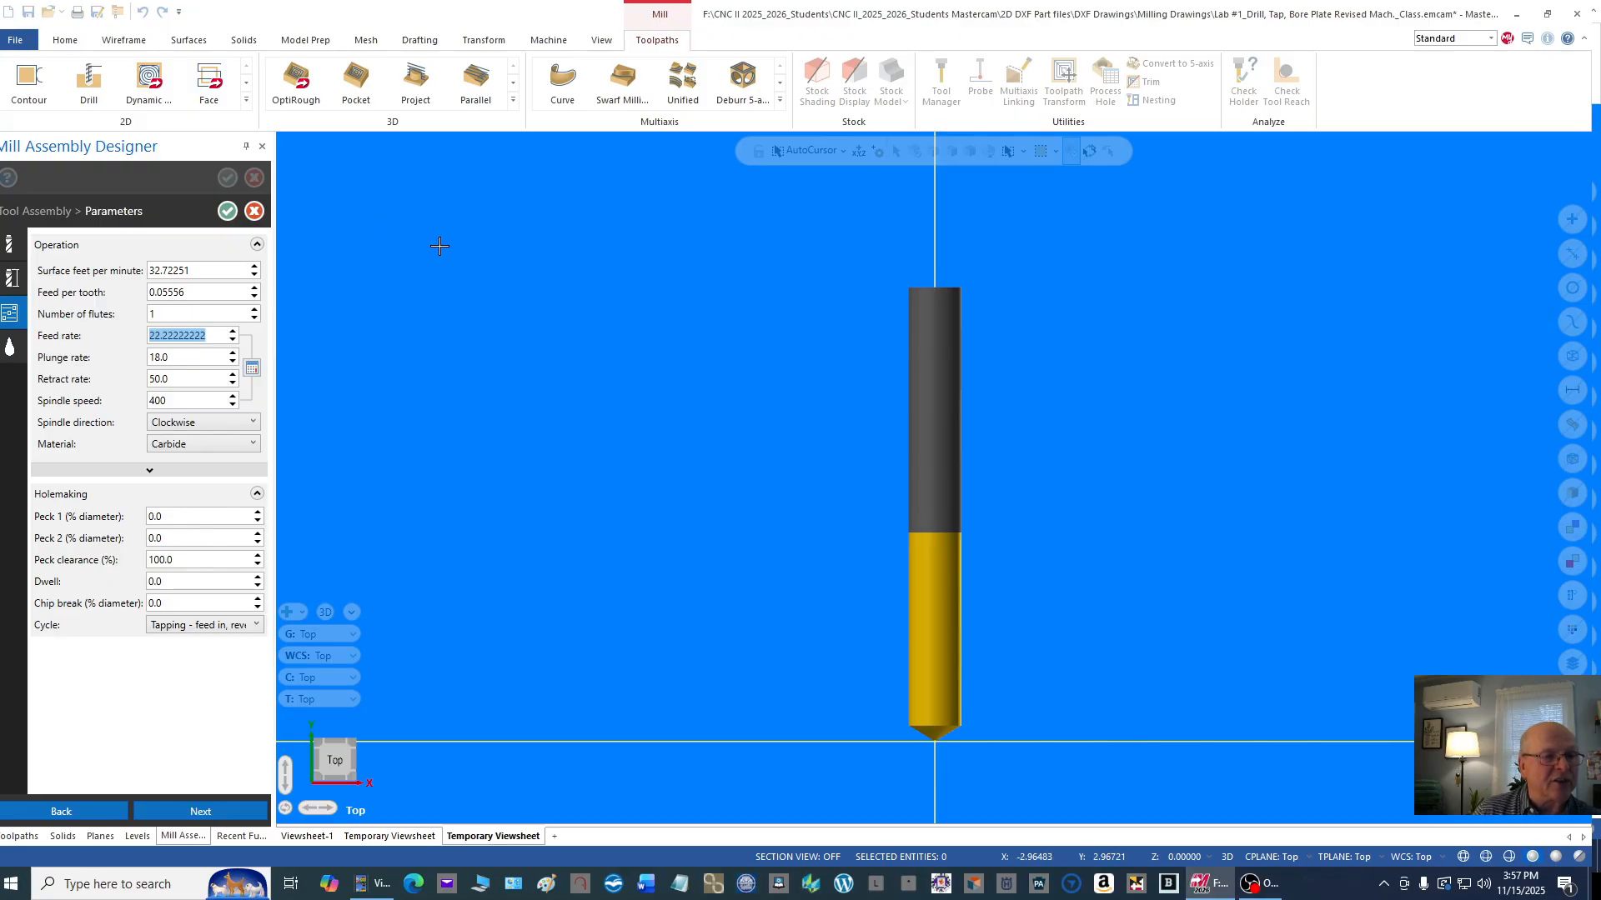
pyautogui.click(12, 276)
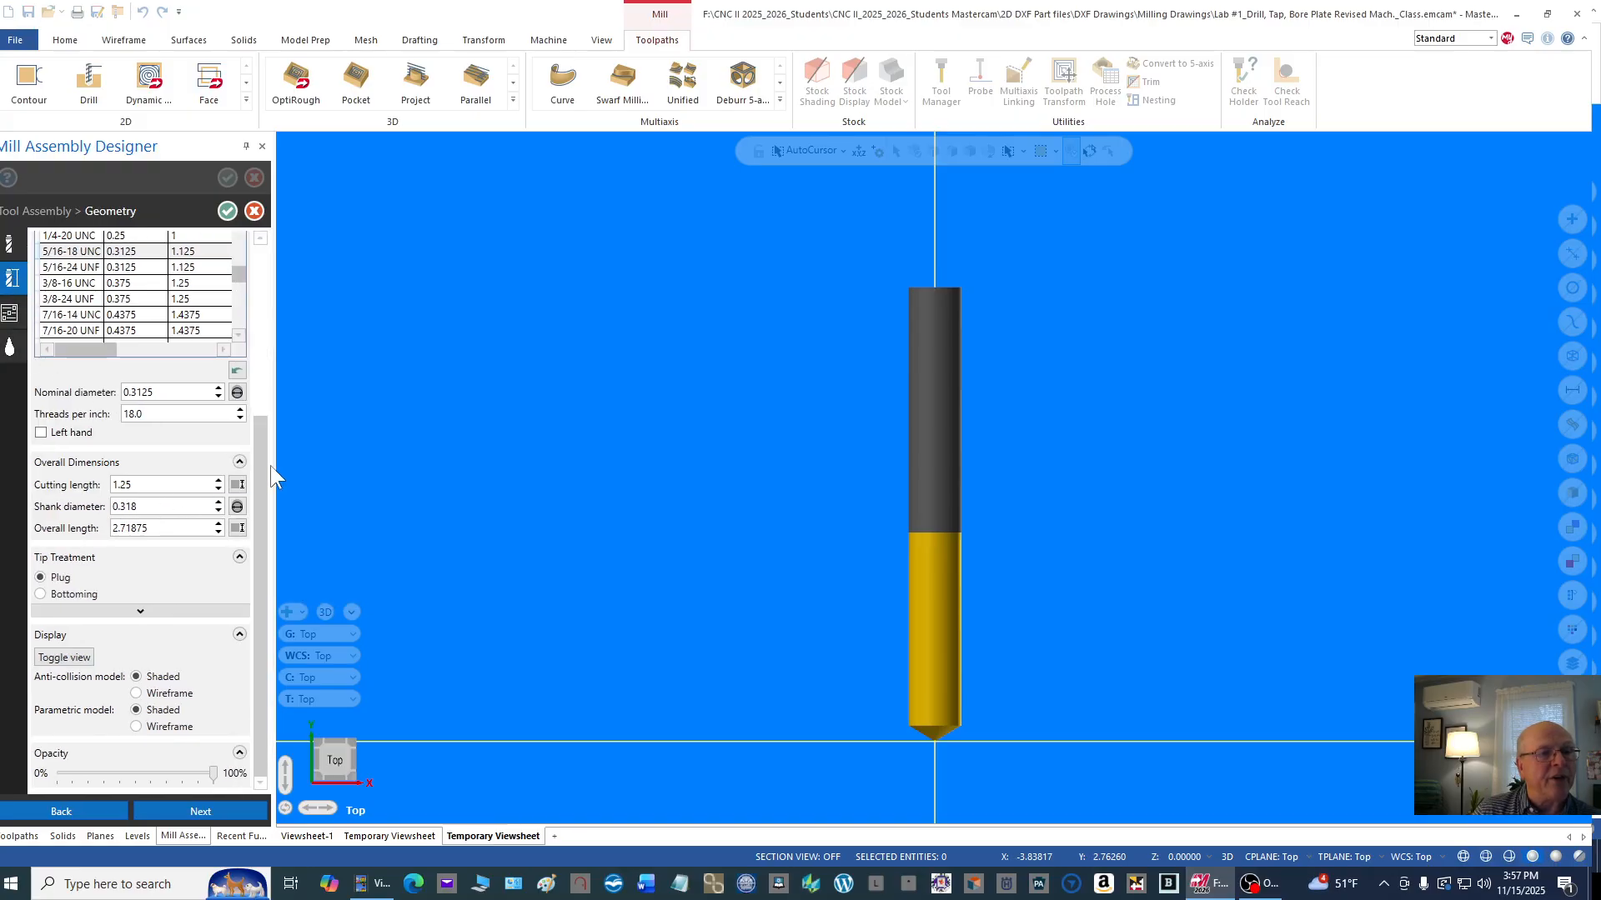
pyautogui.moveTo(258, 450); pyautogui.dragTo(262, 393)
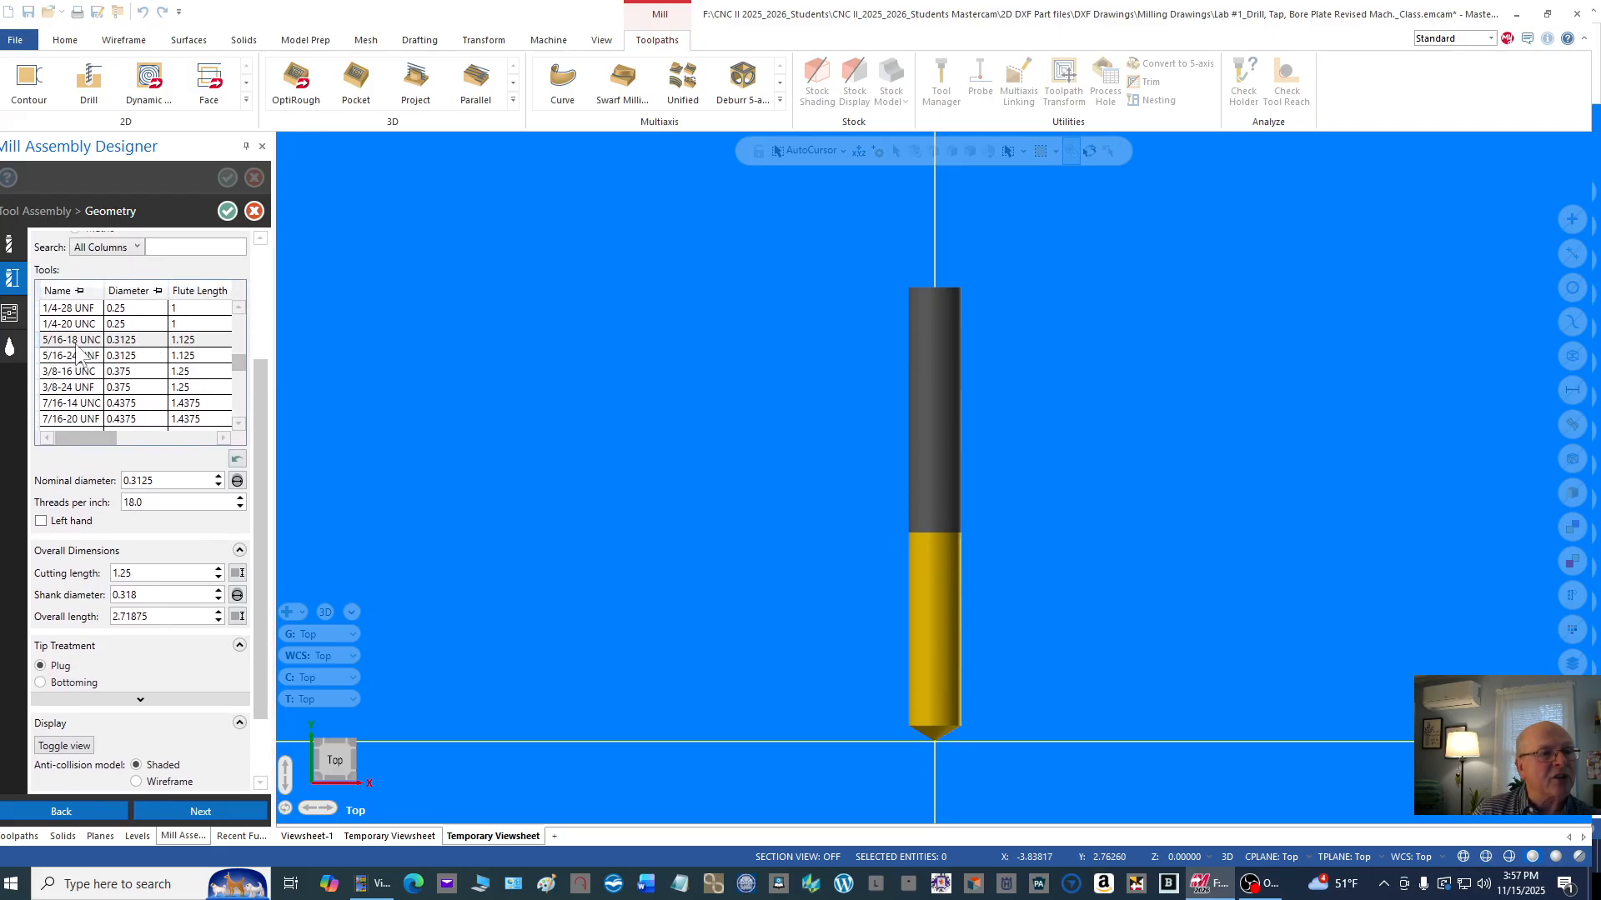
pyautogui.click(11, 317)
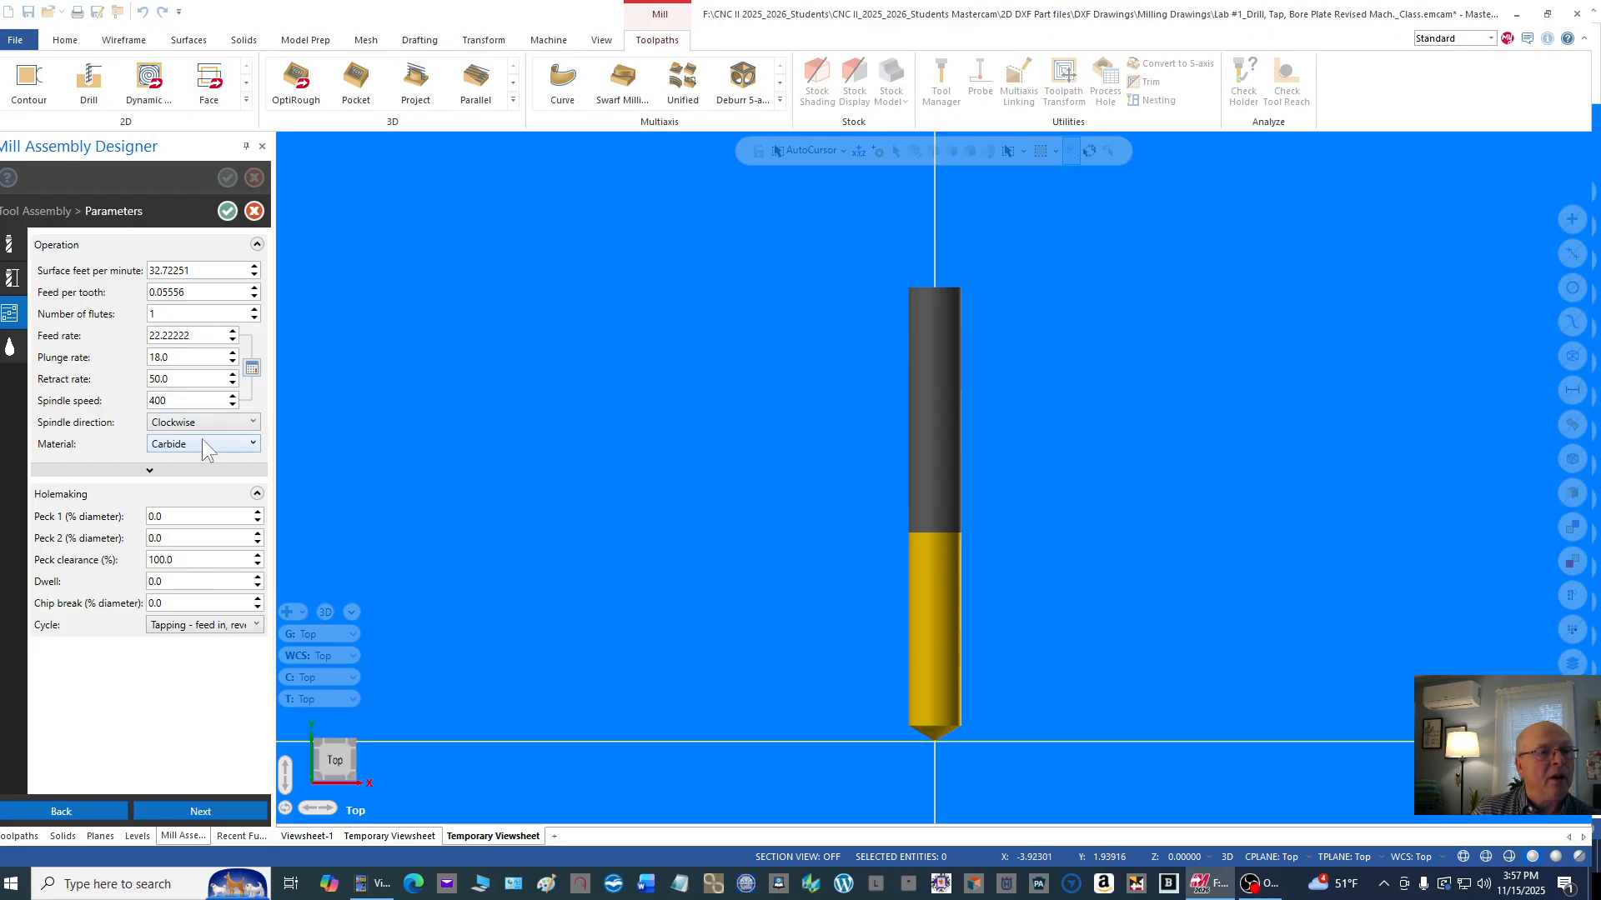
# Step: Change the tap's material to HSS and save its tool assembly back to Machine Group-1
pyautogui.click(254, 444)
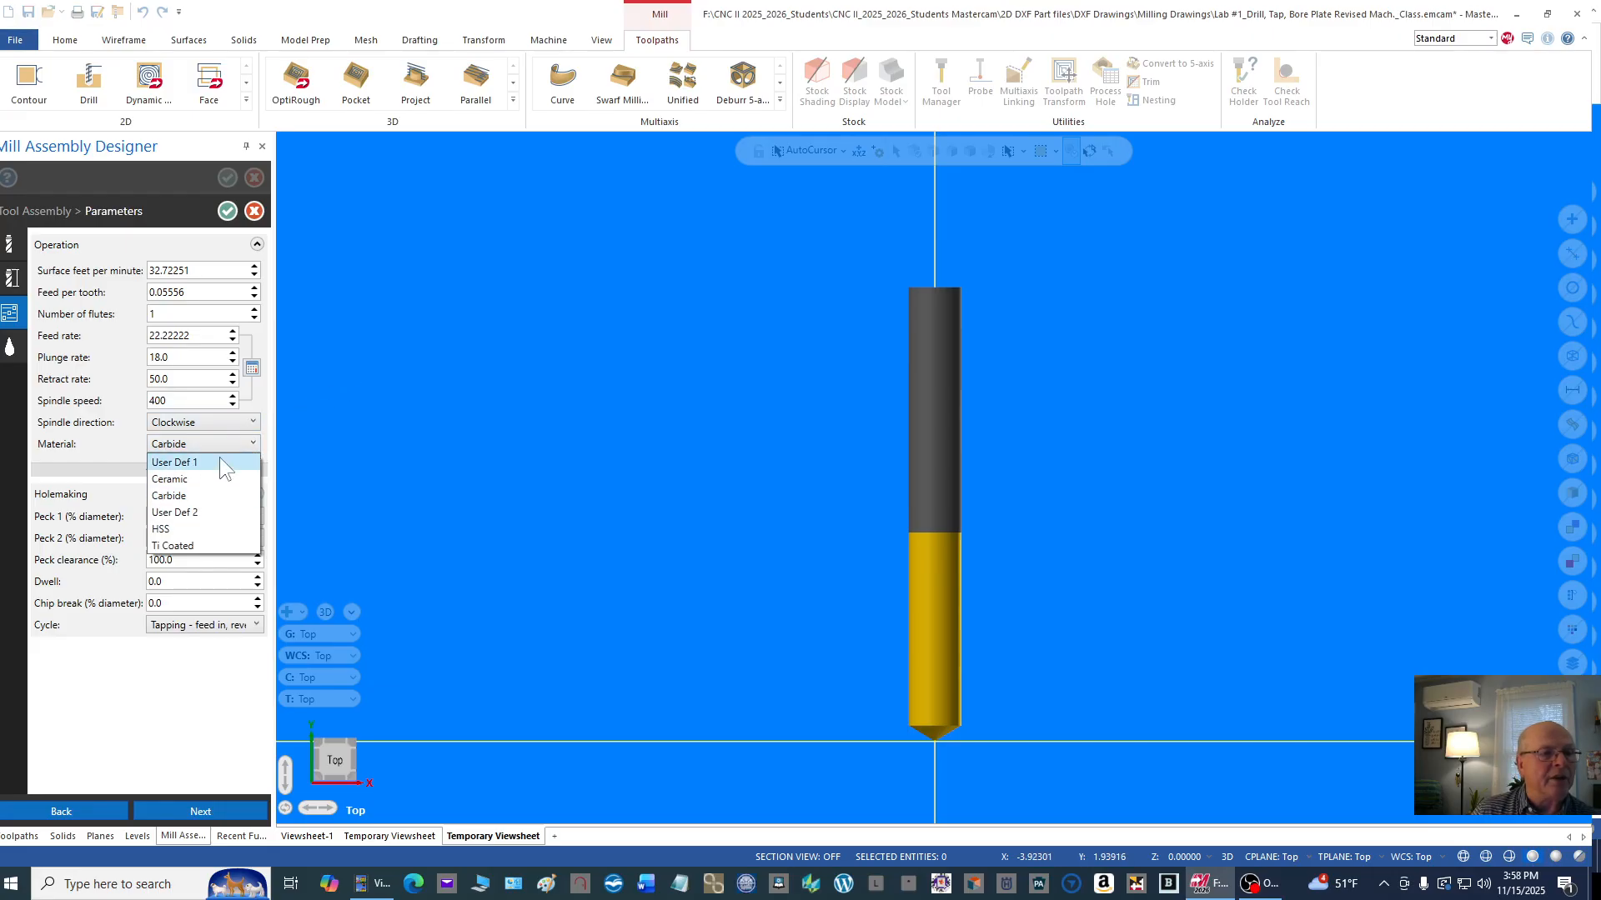
pyautogui.click(197, 523)
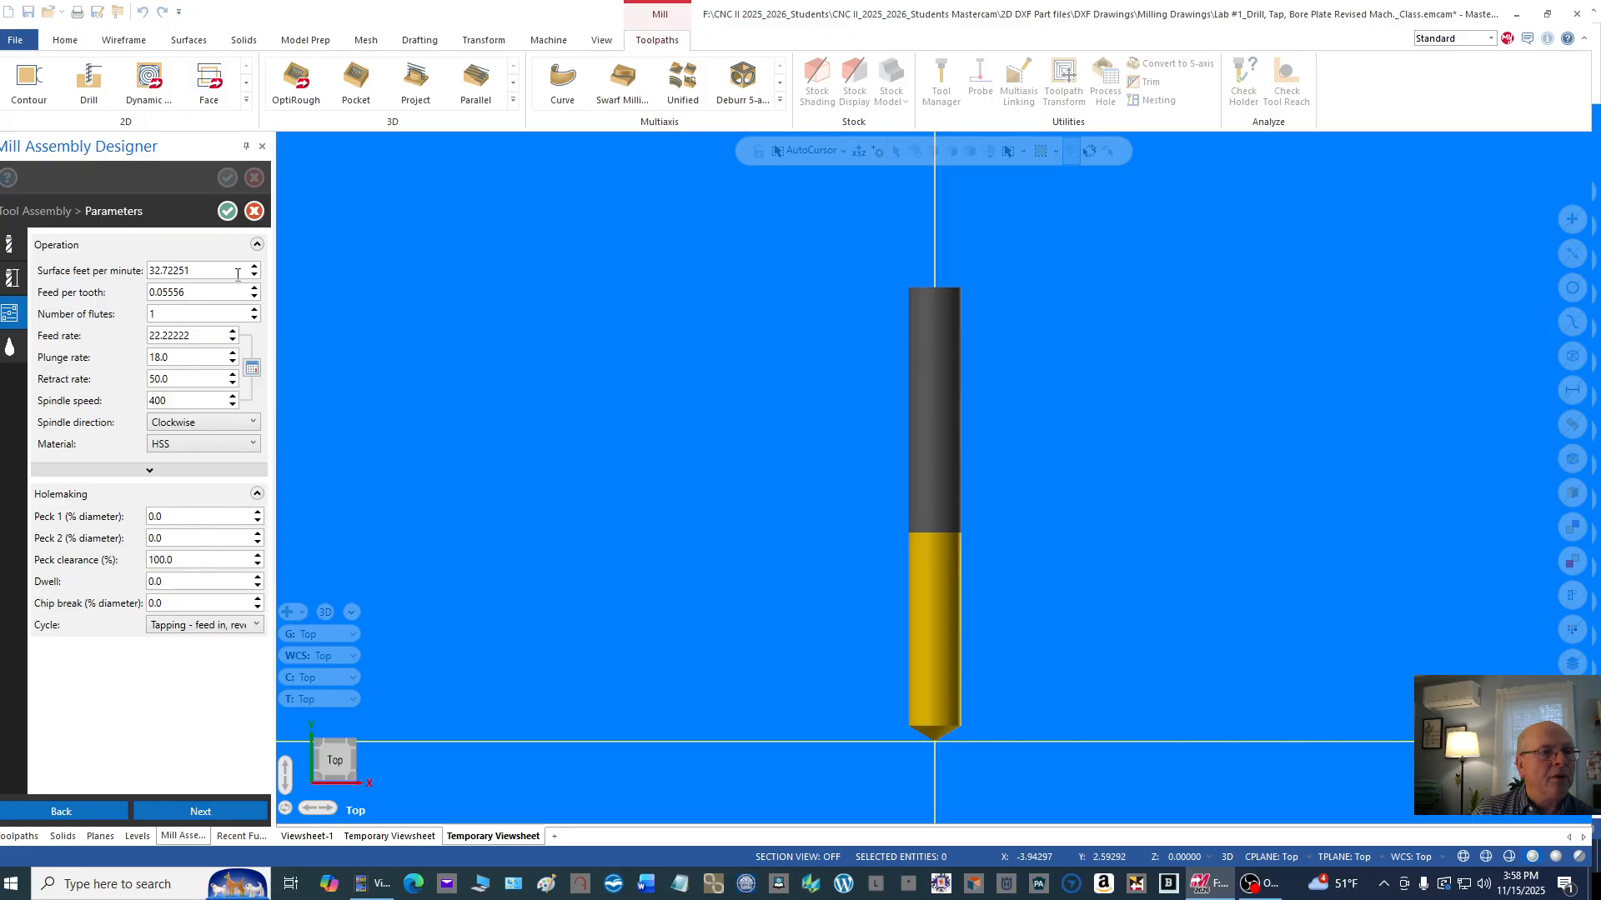
pyautogui.click(228, 211)
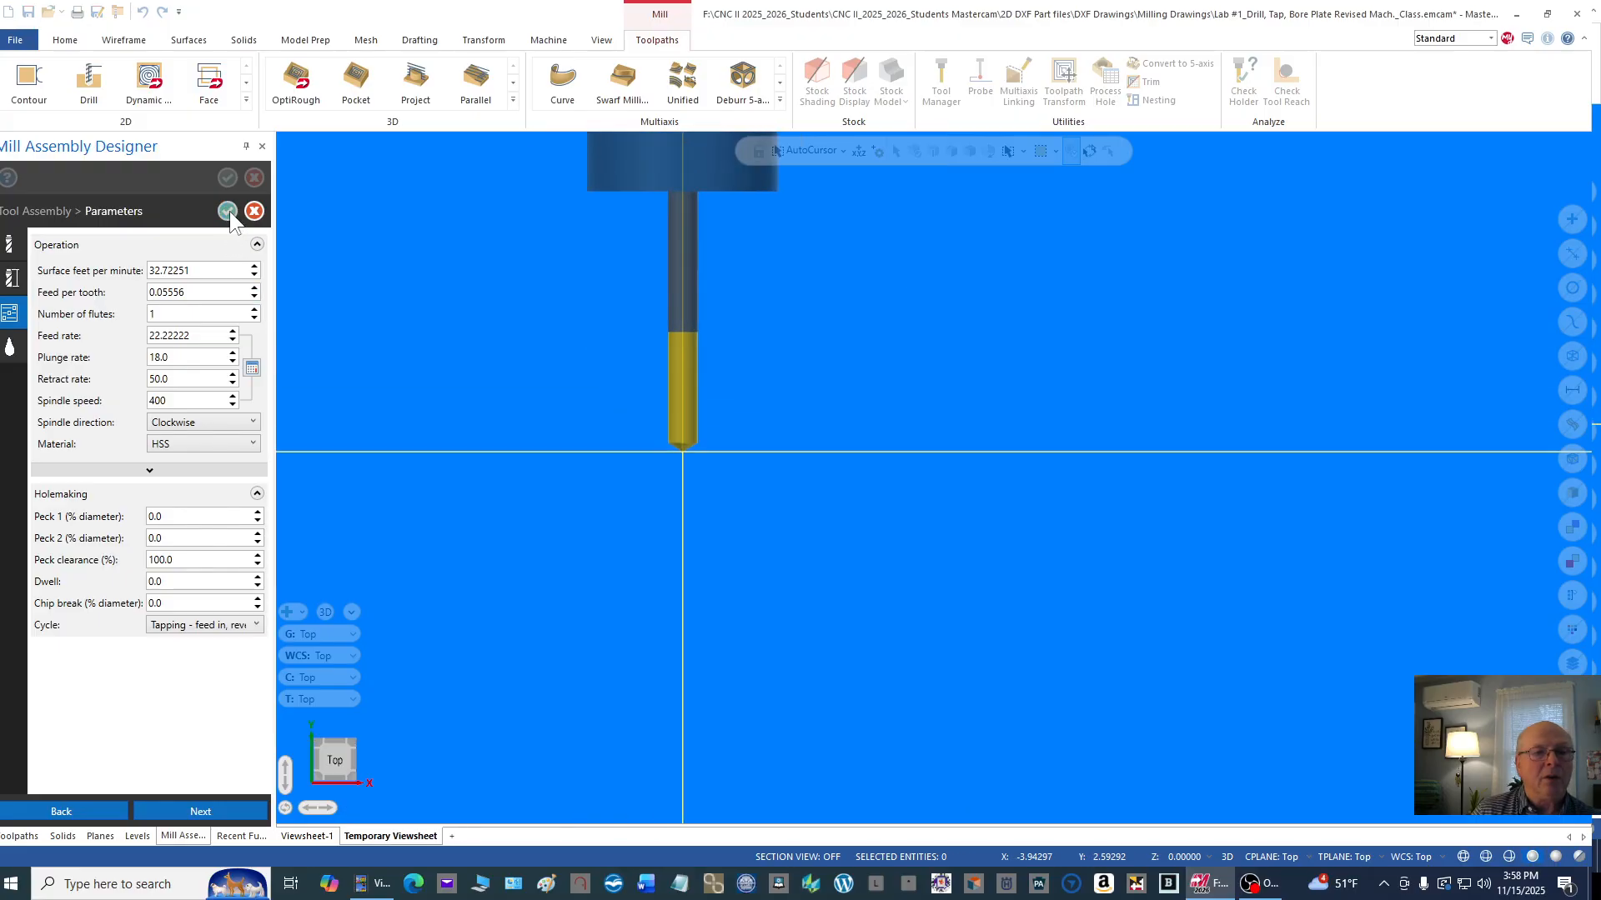
pyautogui.click(224, 178)
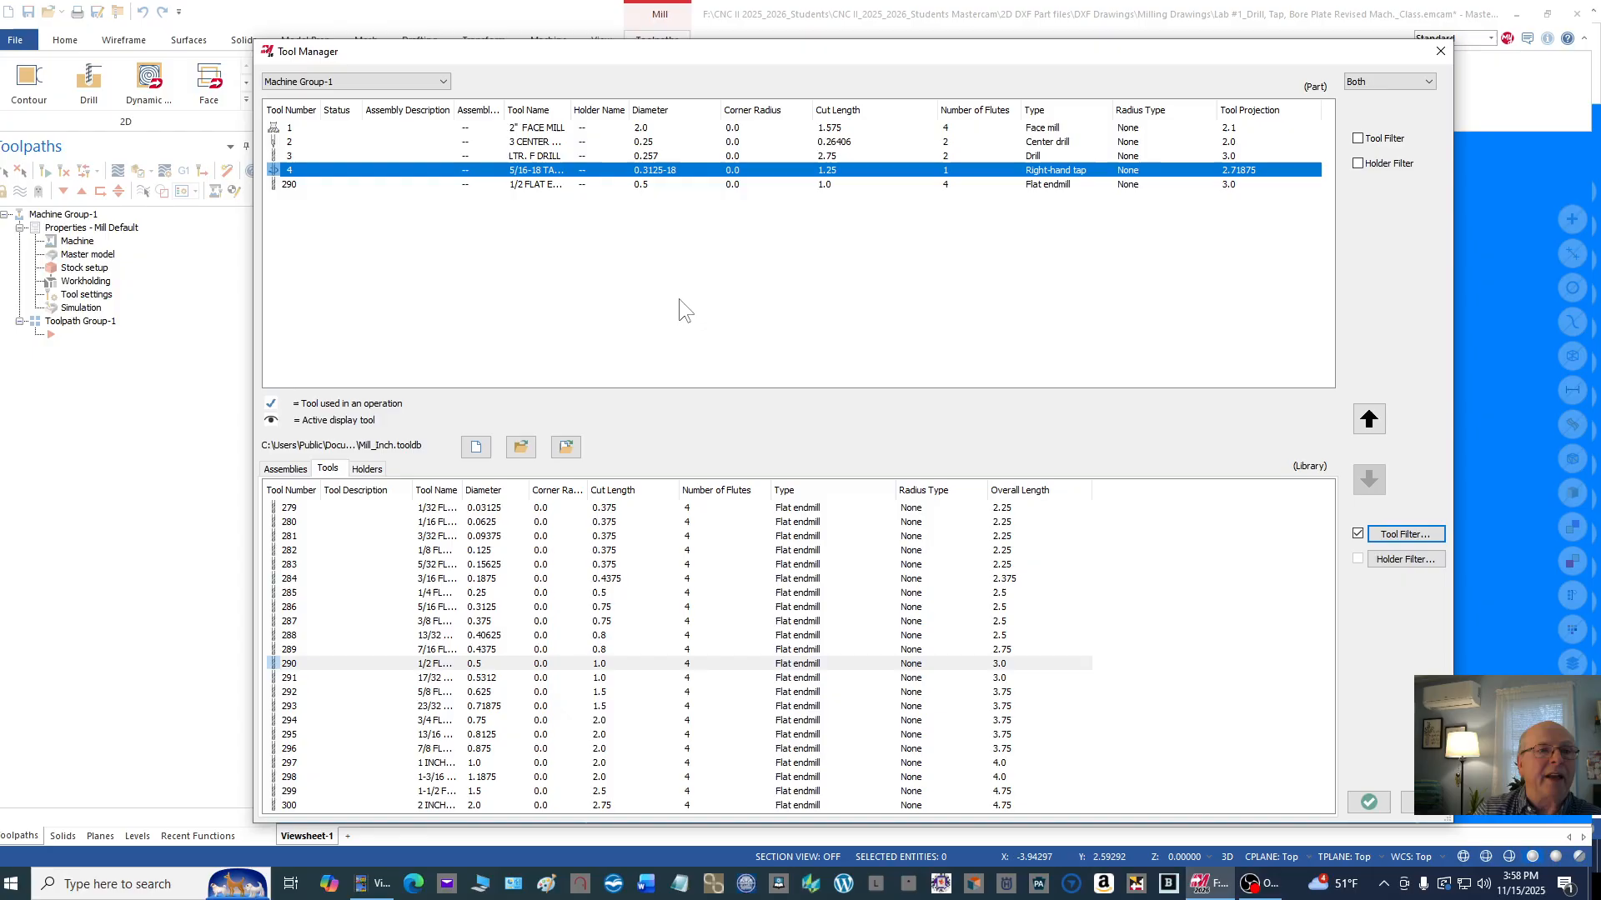
# Step: Edit the 1/2 flat endmill and set its tool number, length offset and diameter offset to 5
pyautogui.doubleClick(529, 185)
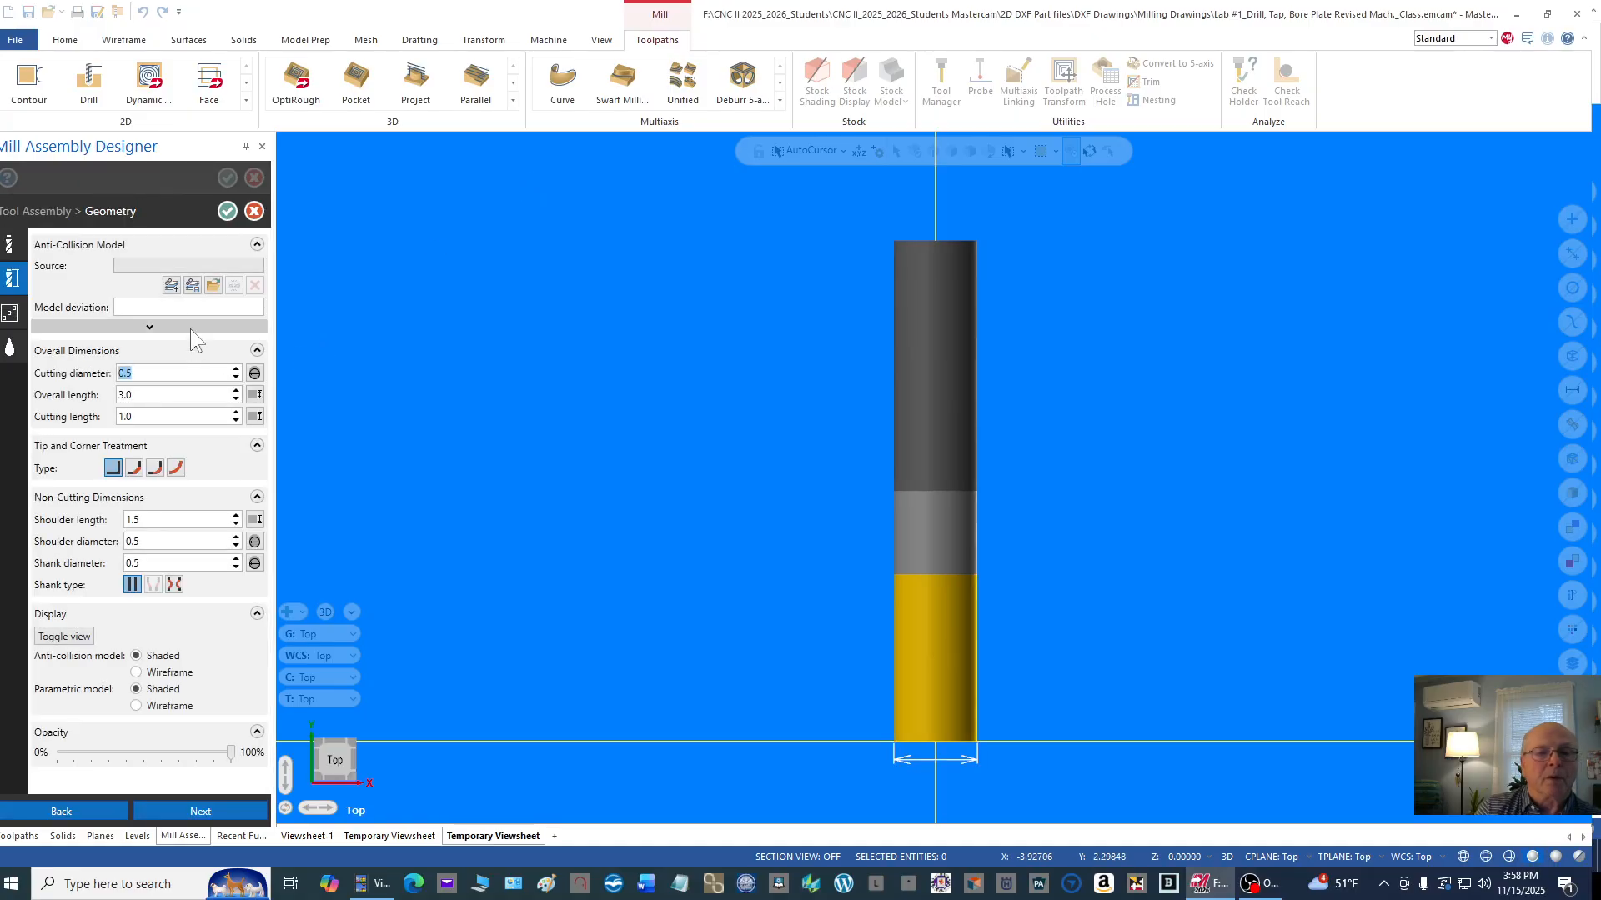
pyautogui.click(11, 247)
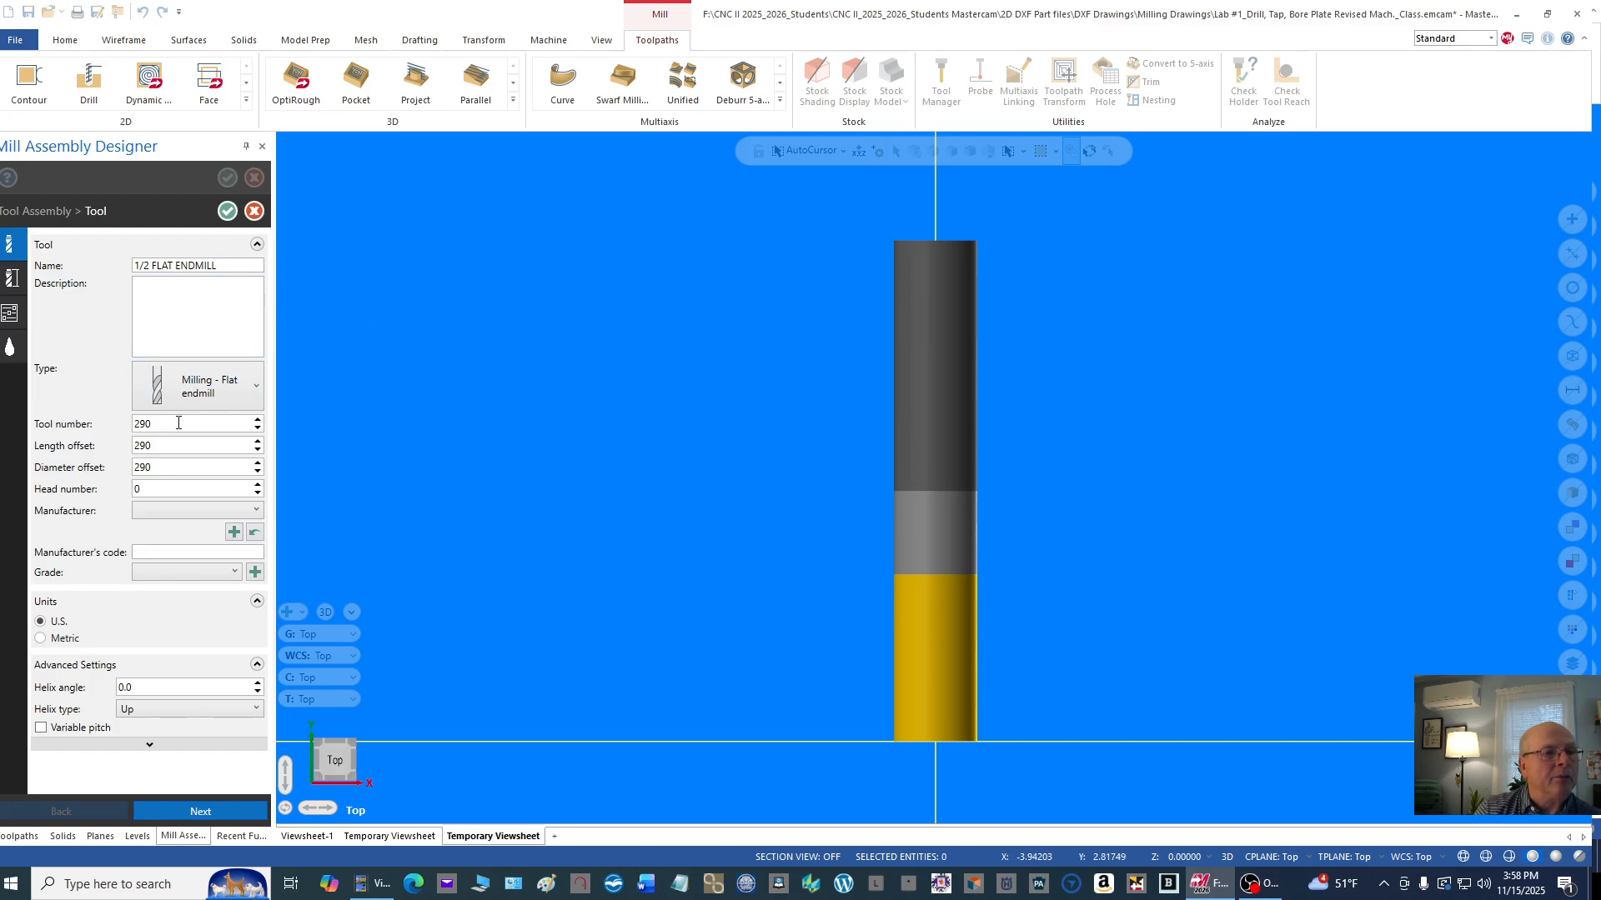
pyautogui.doubleClick(141, 423)
pyautogui.moveTo(138, 423); pyautogui.dragTo(239, 419)
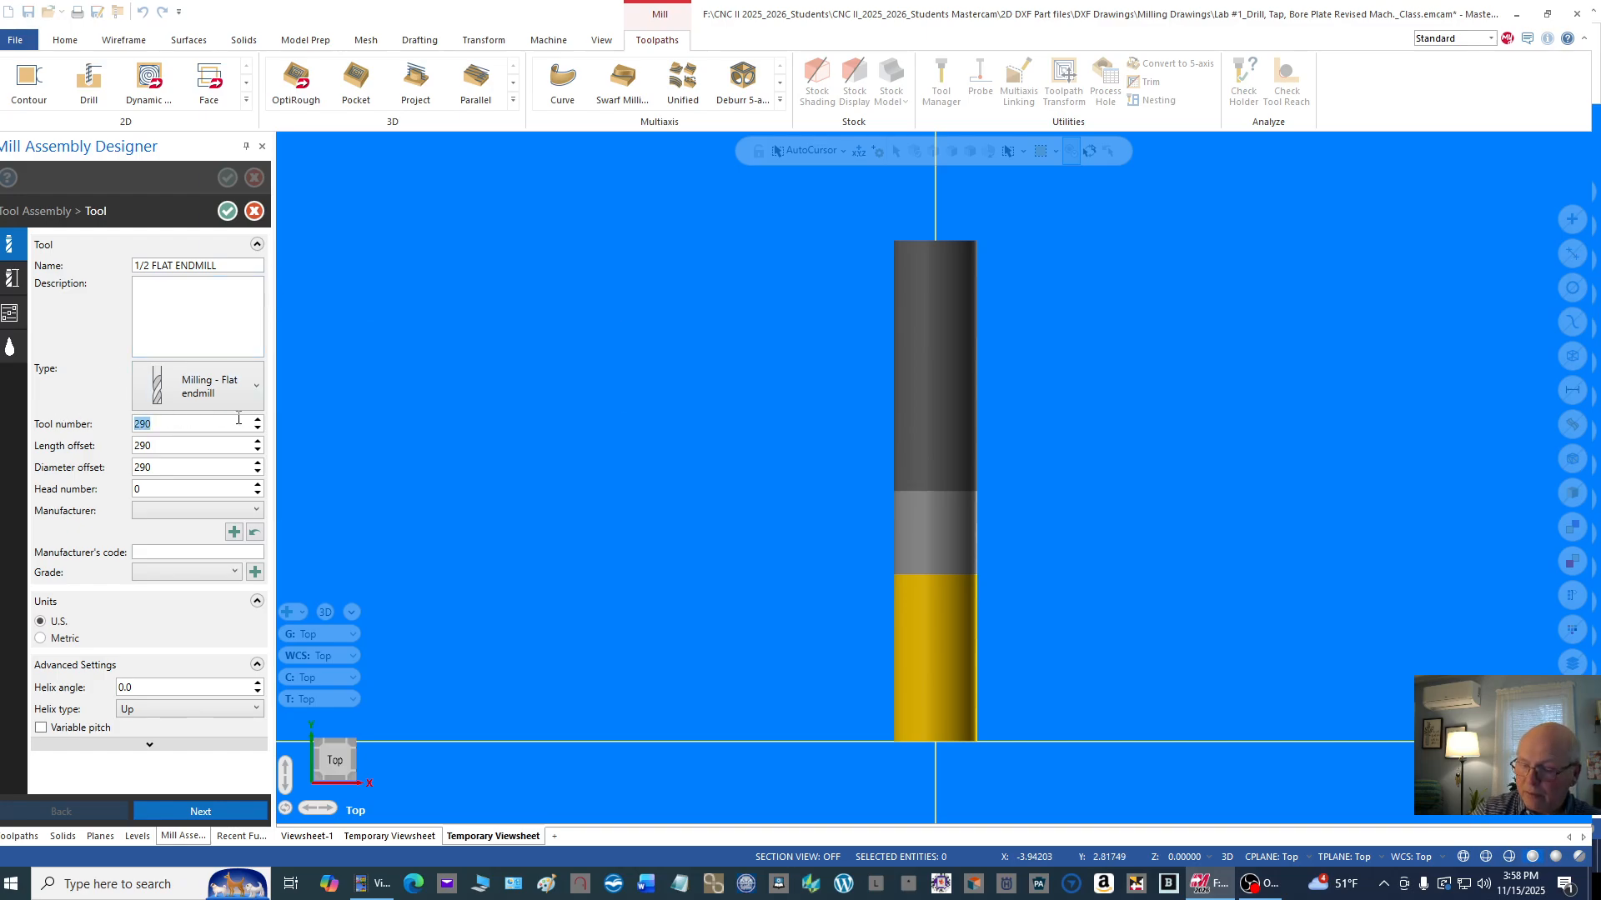
pyautogui.write('5')
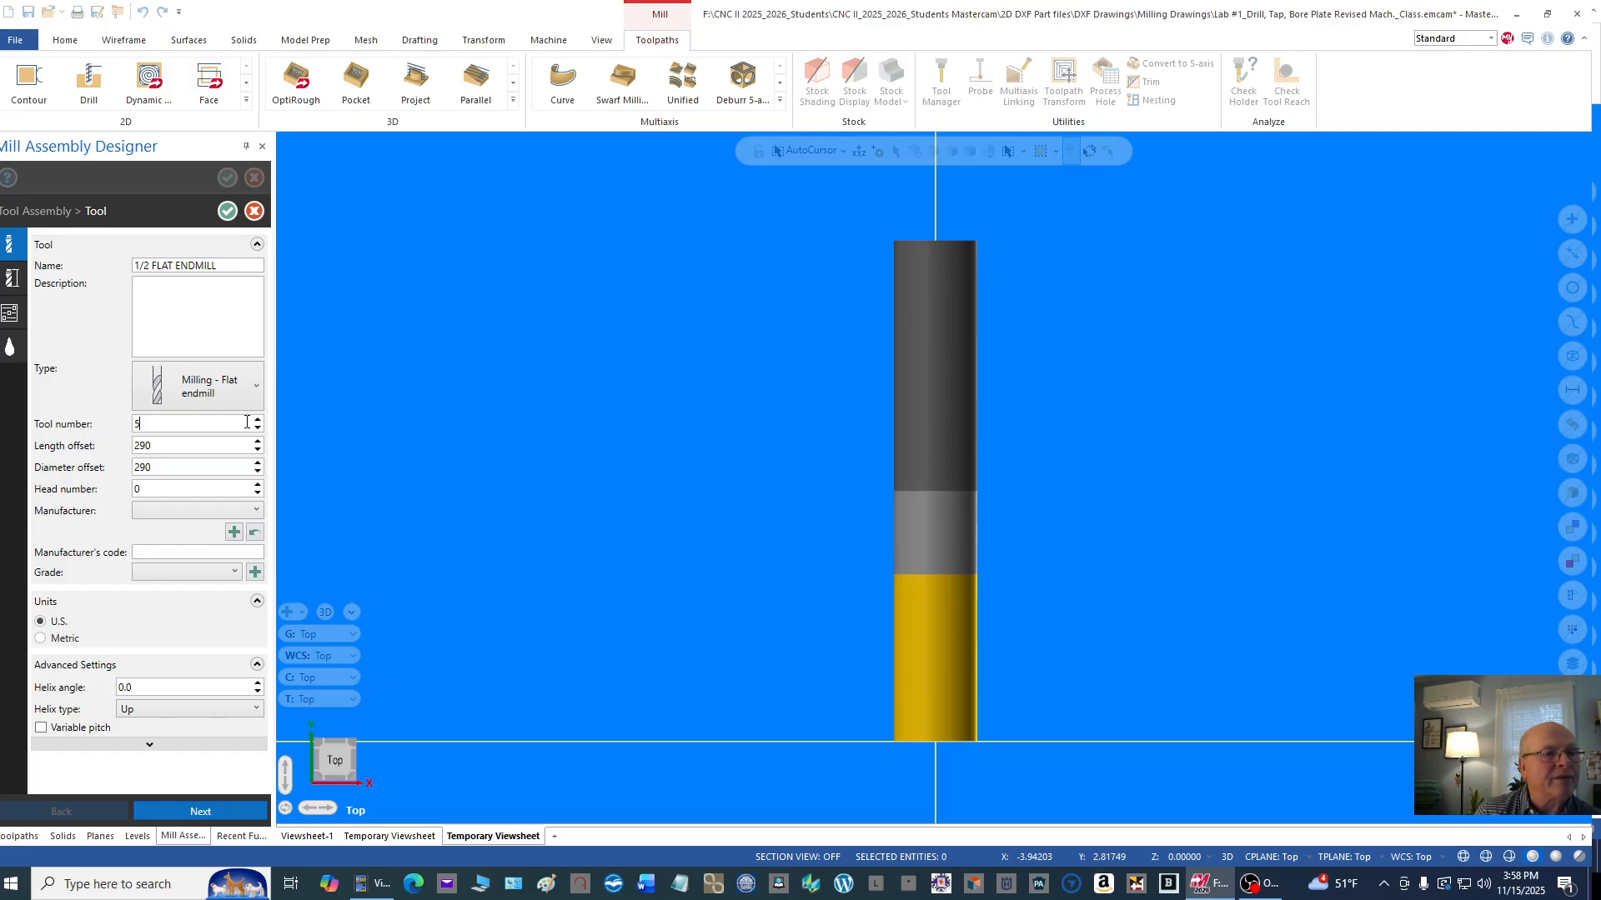
pyautogui.click(157, 447)
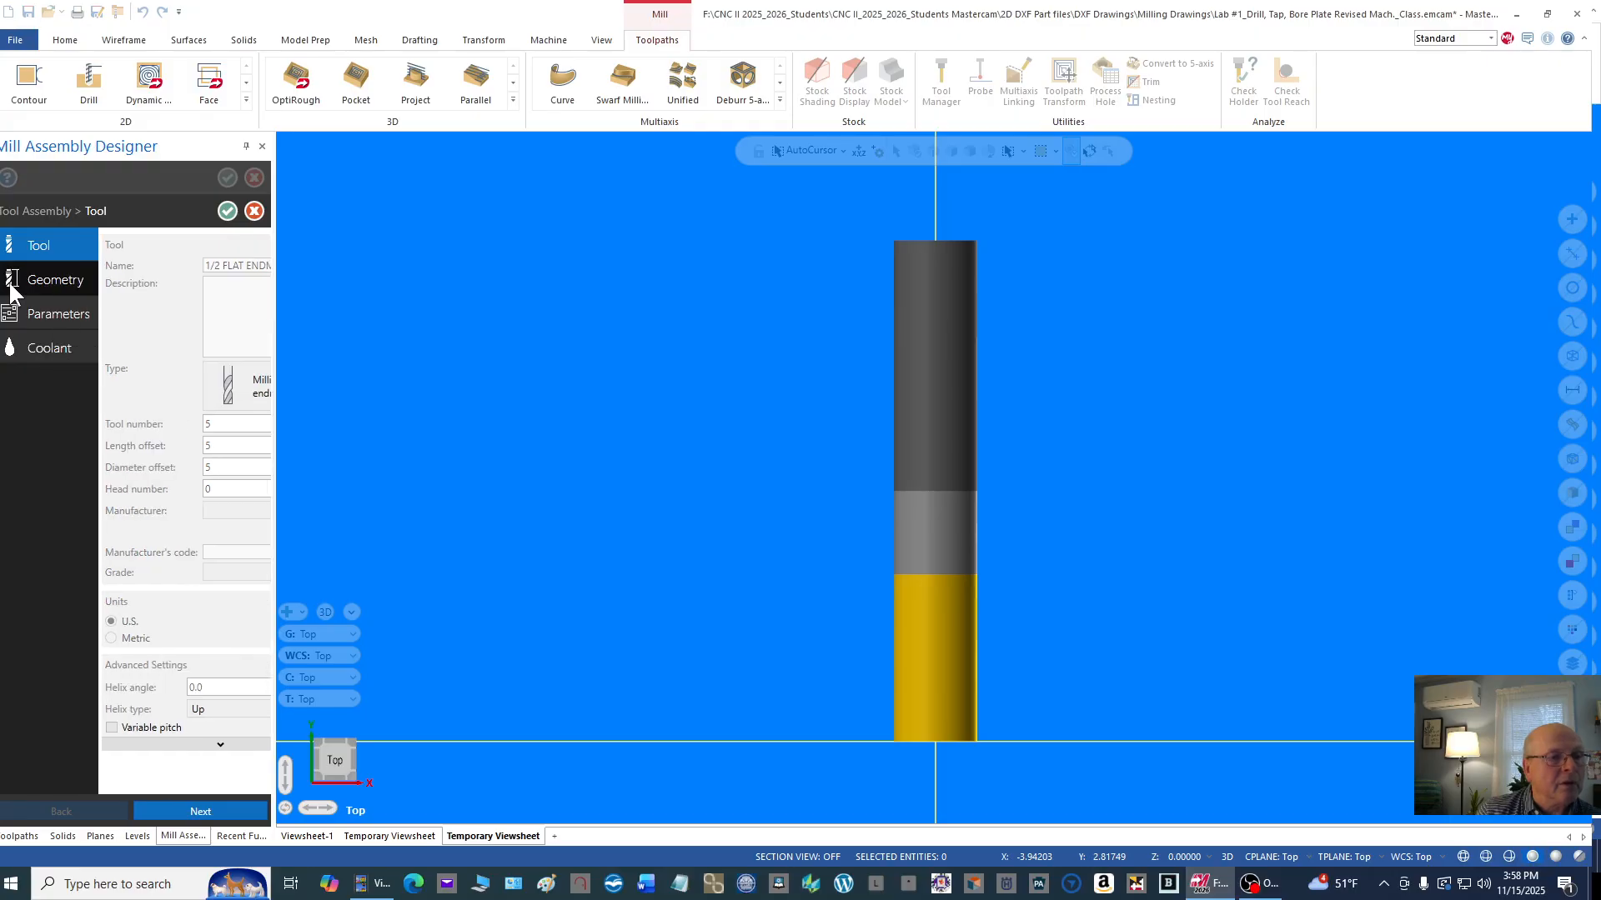
# Step: Set the 1/2 flat endmill's cutting length to 1.75 in its geometry, using the square corner type
pyautogui.click(34, 281)
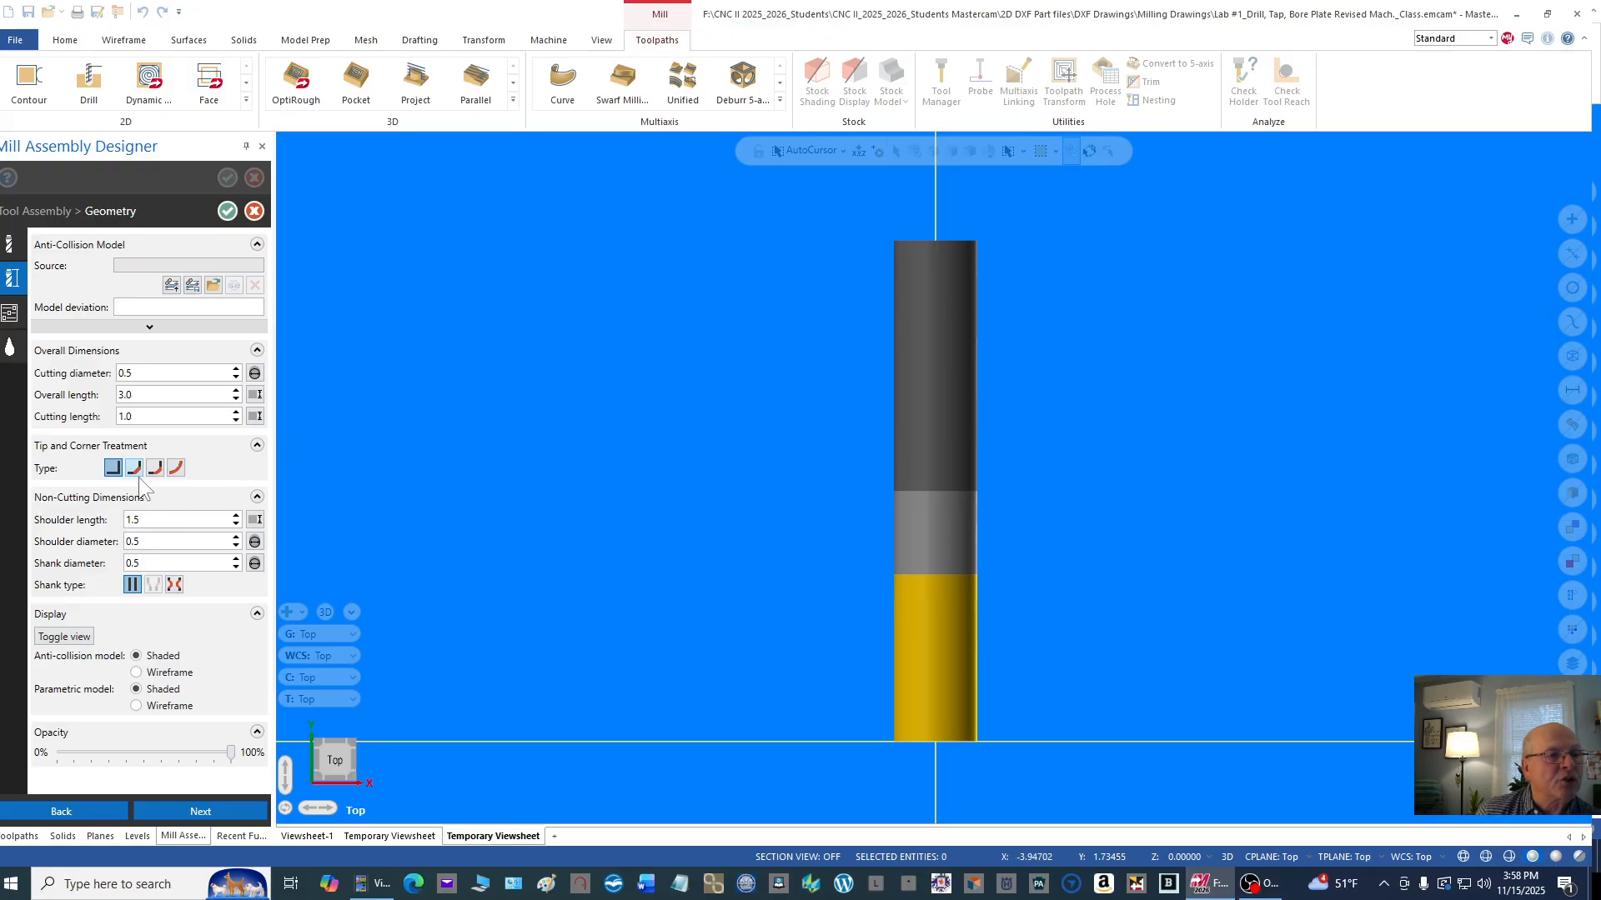
pyautogui.click(112, 469)
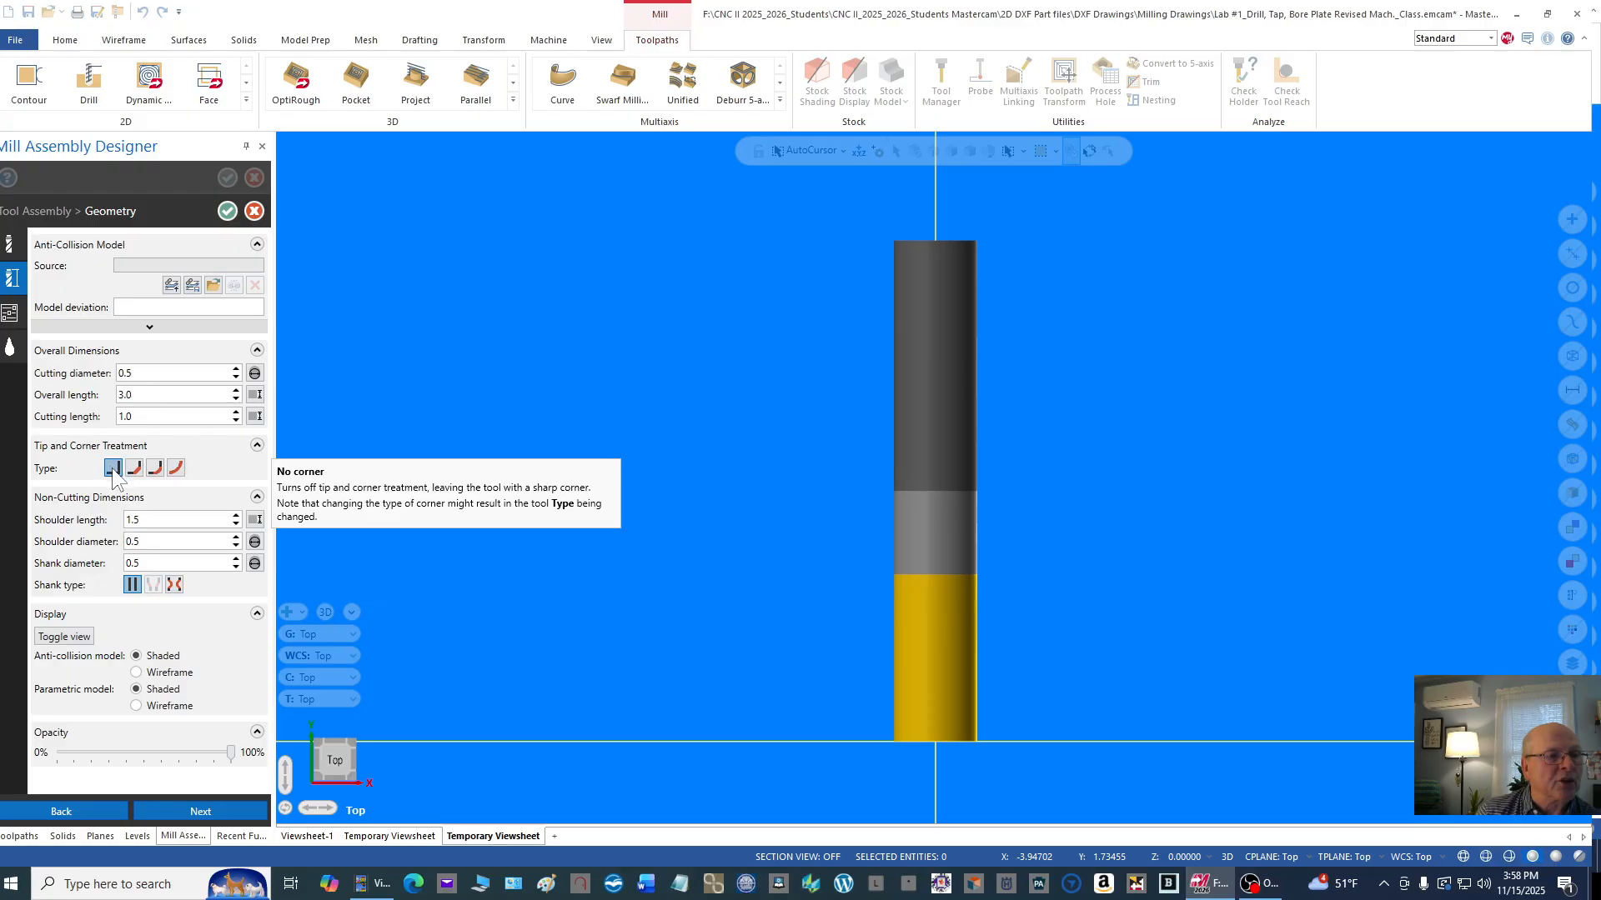
pyautogui.click(157, 374)
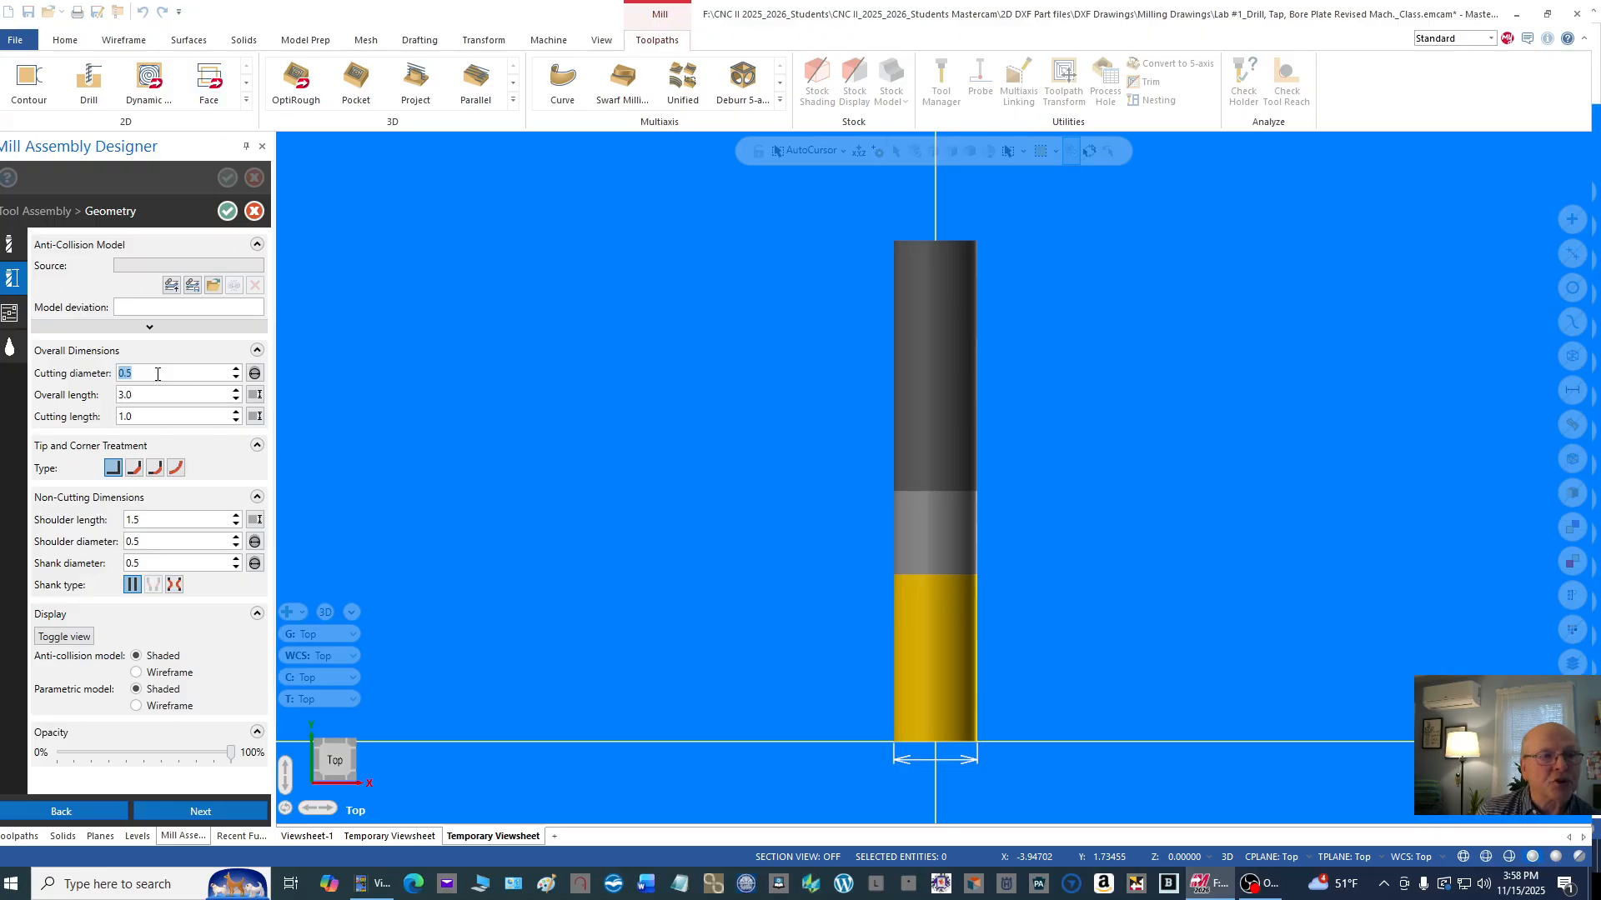
pyautogui.click(155, 394)
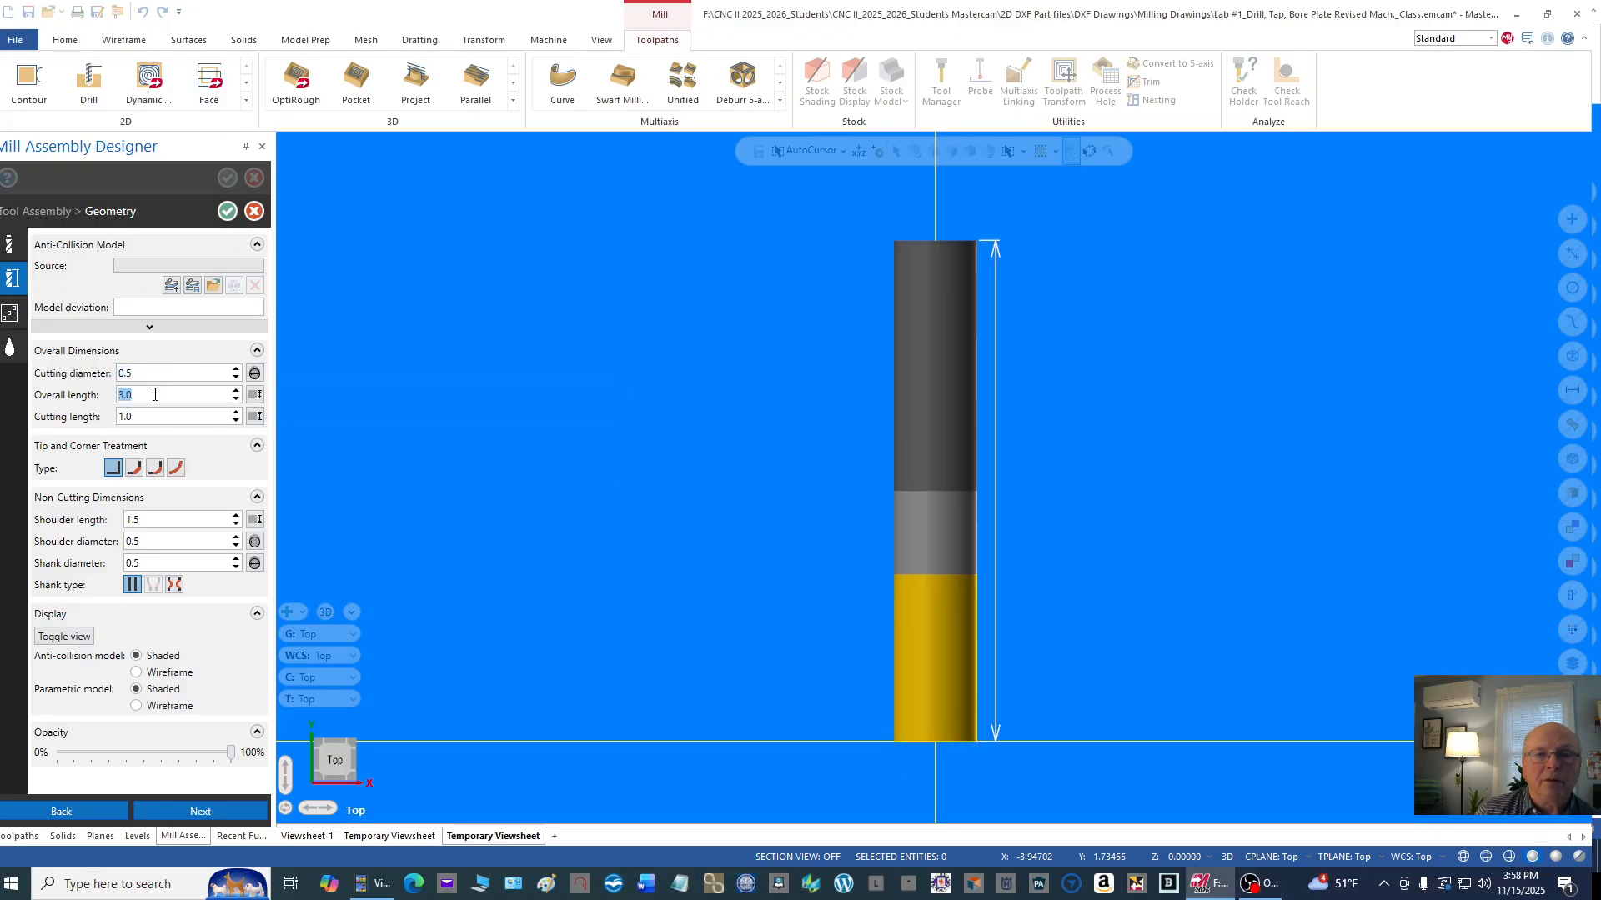
pyautogui.click(152, 414)
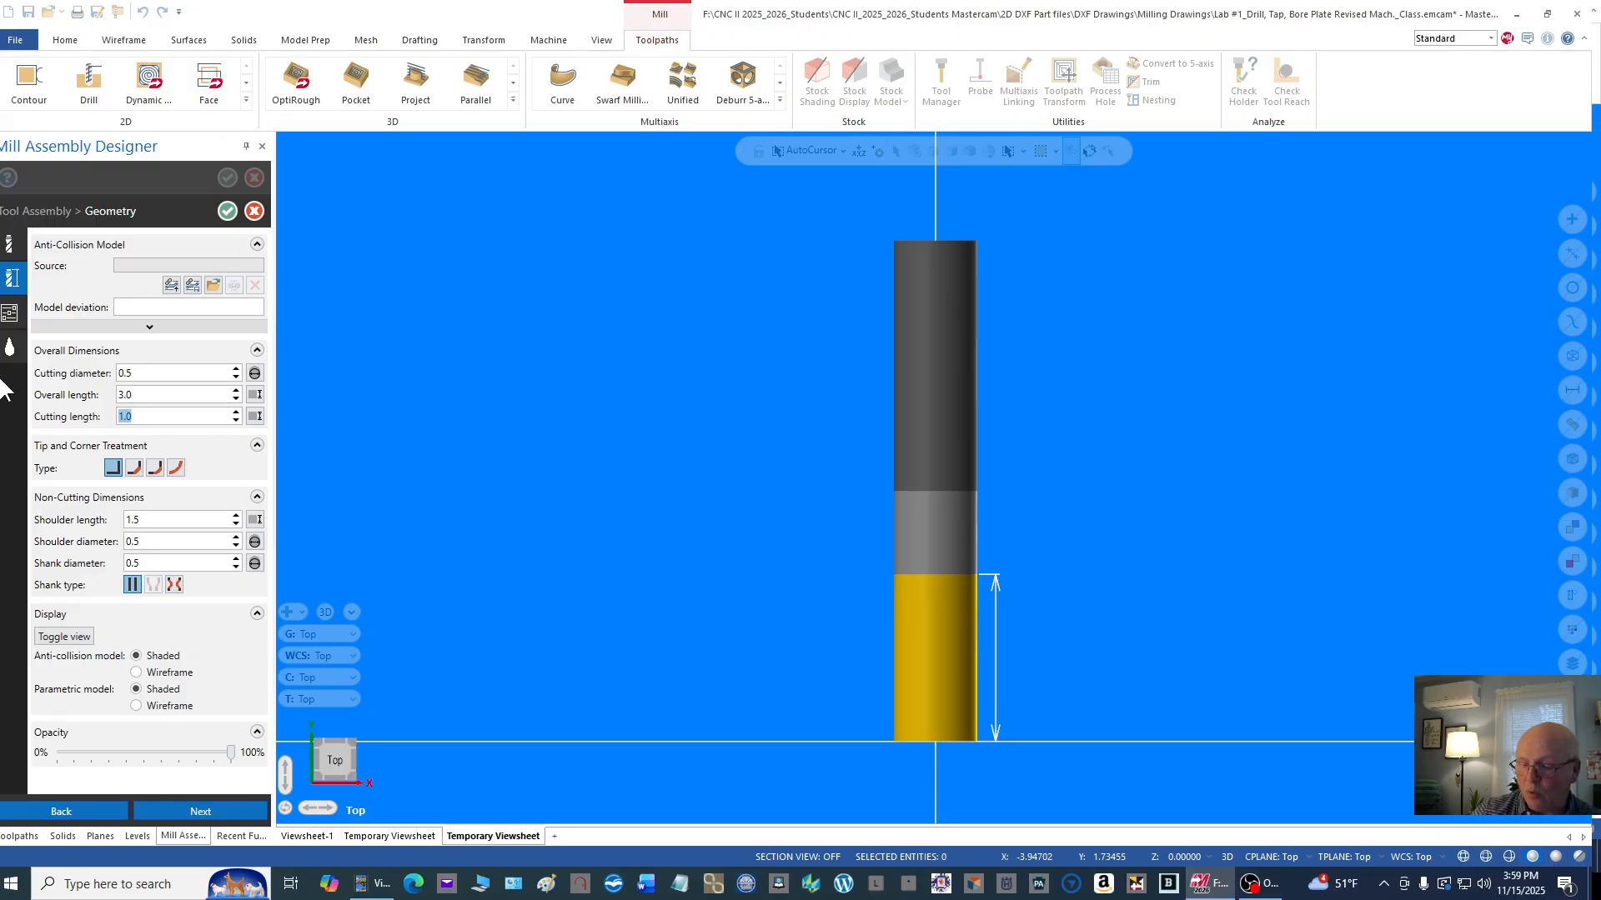
pyautogui.write('1')
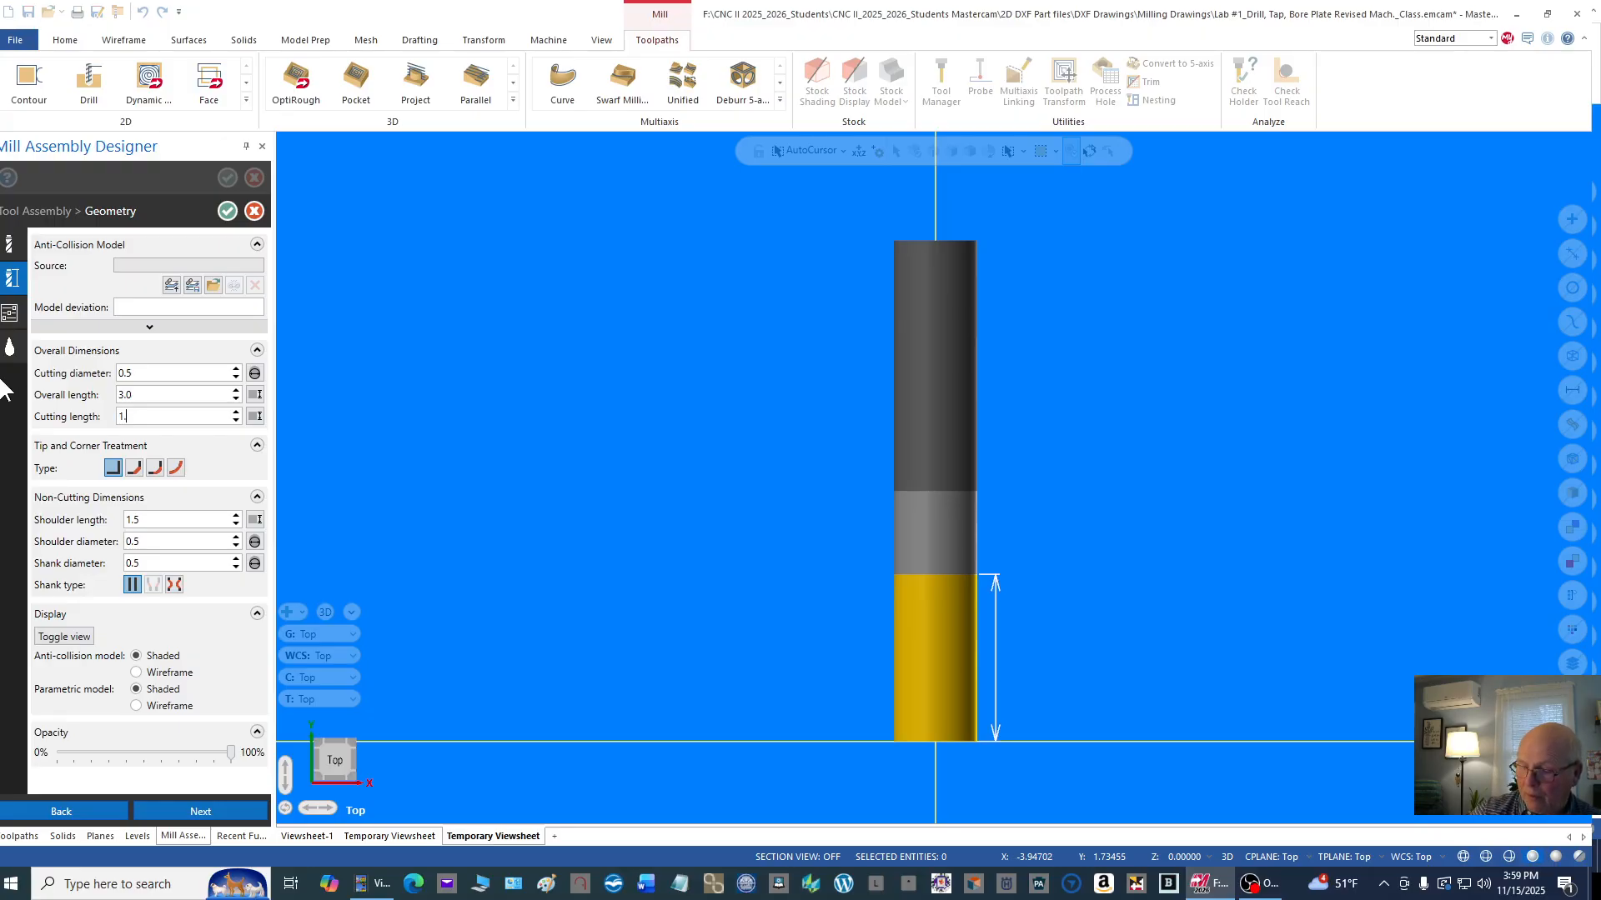
pyautogui.write('.75')
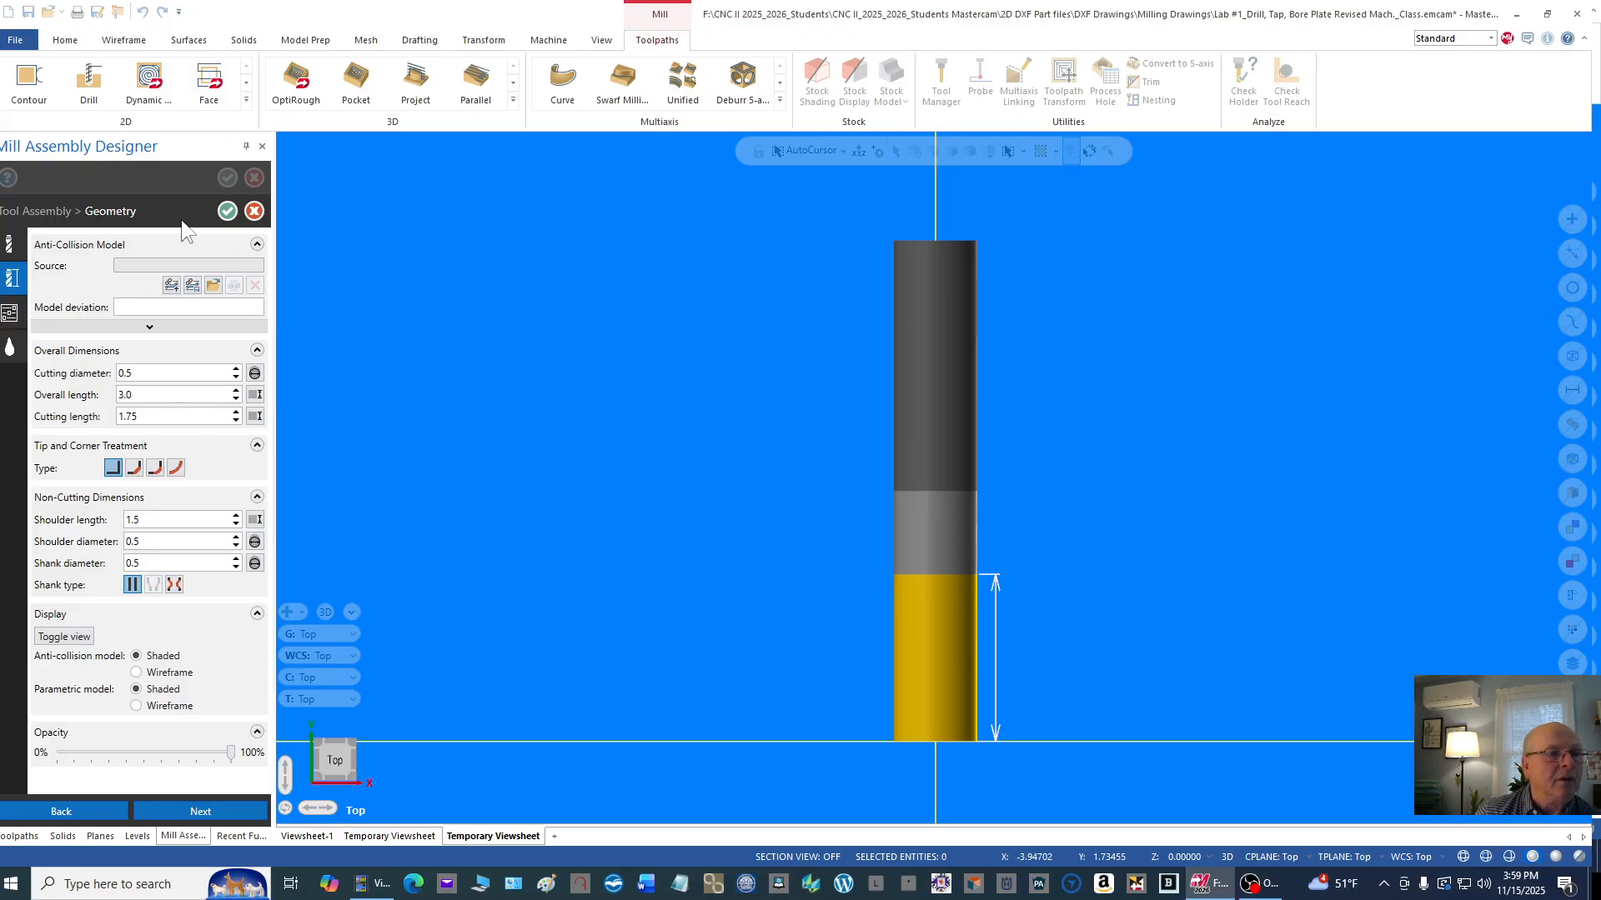
# Step: Set the 1/2 flat endmill's spindle speed to 800 and retract rate to 50 in its operation parameters
pyautogui.click(162, 395)
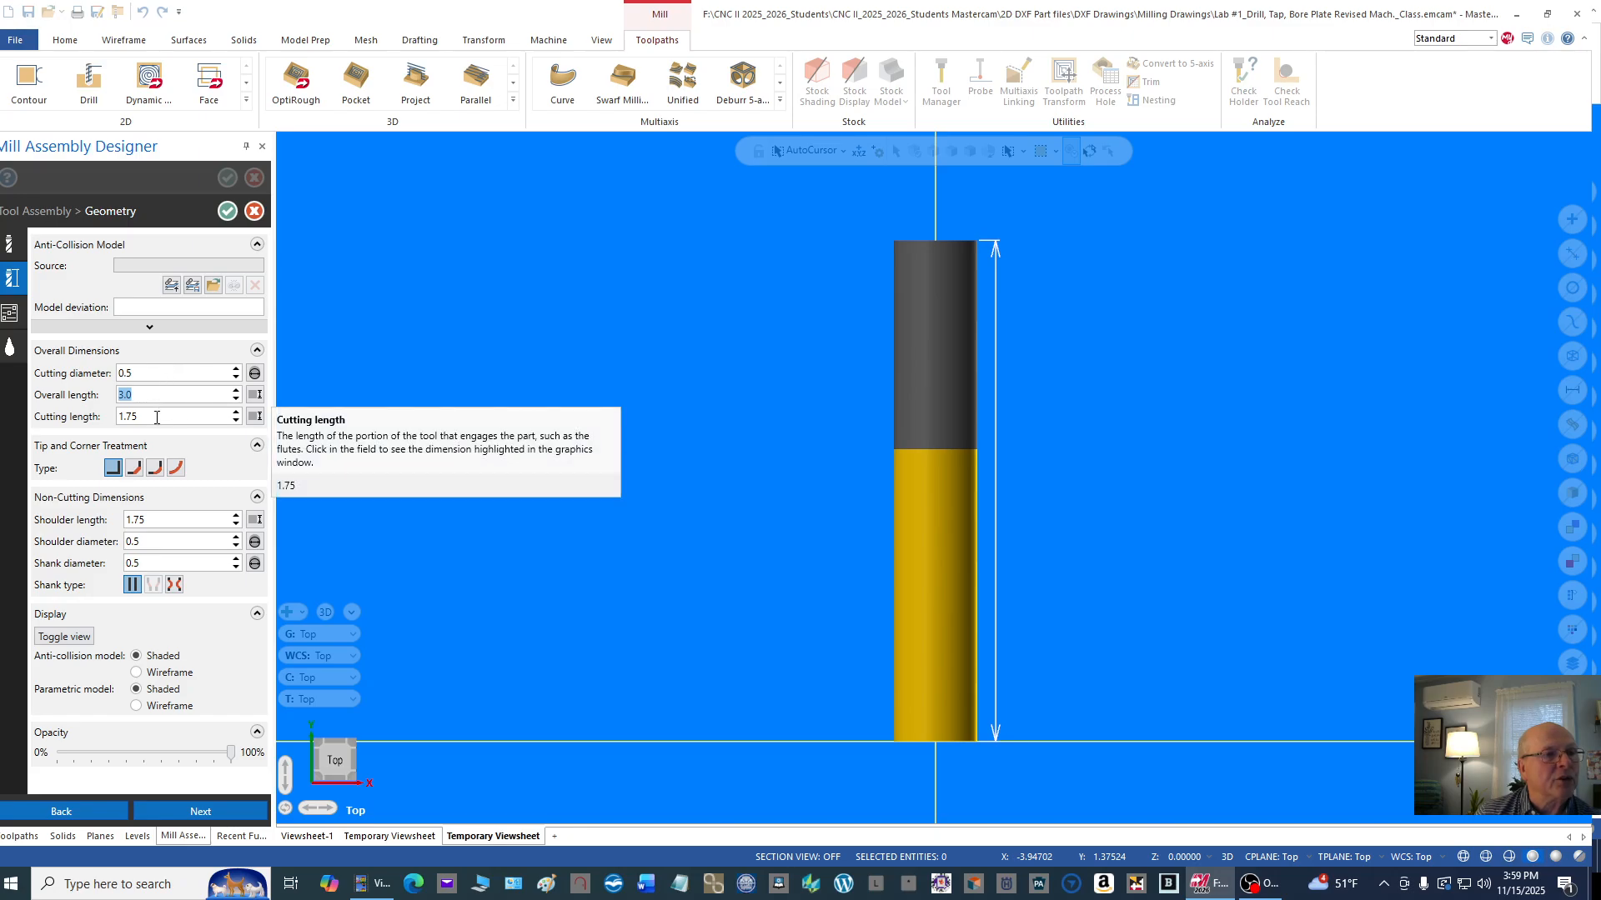
pyautogui.click(10, 316)
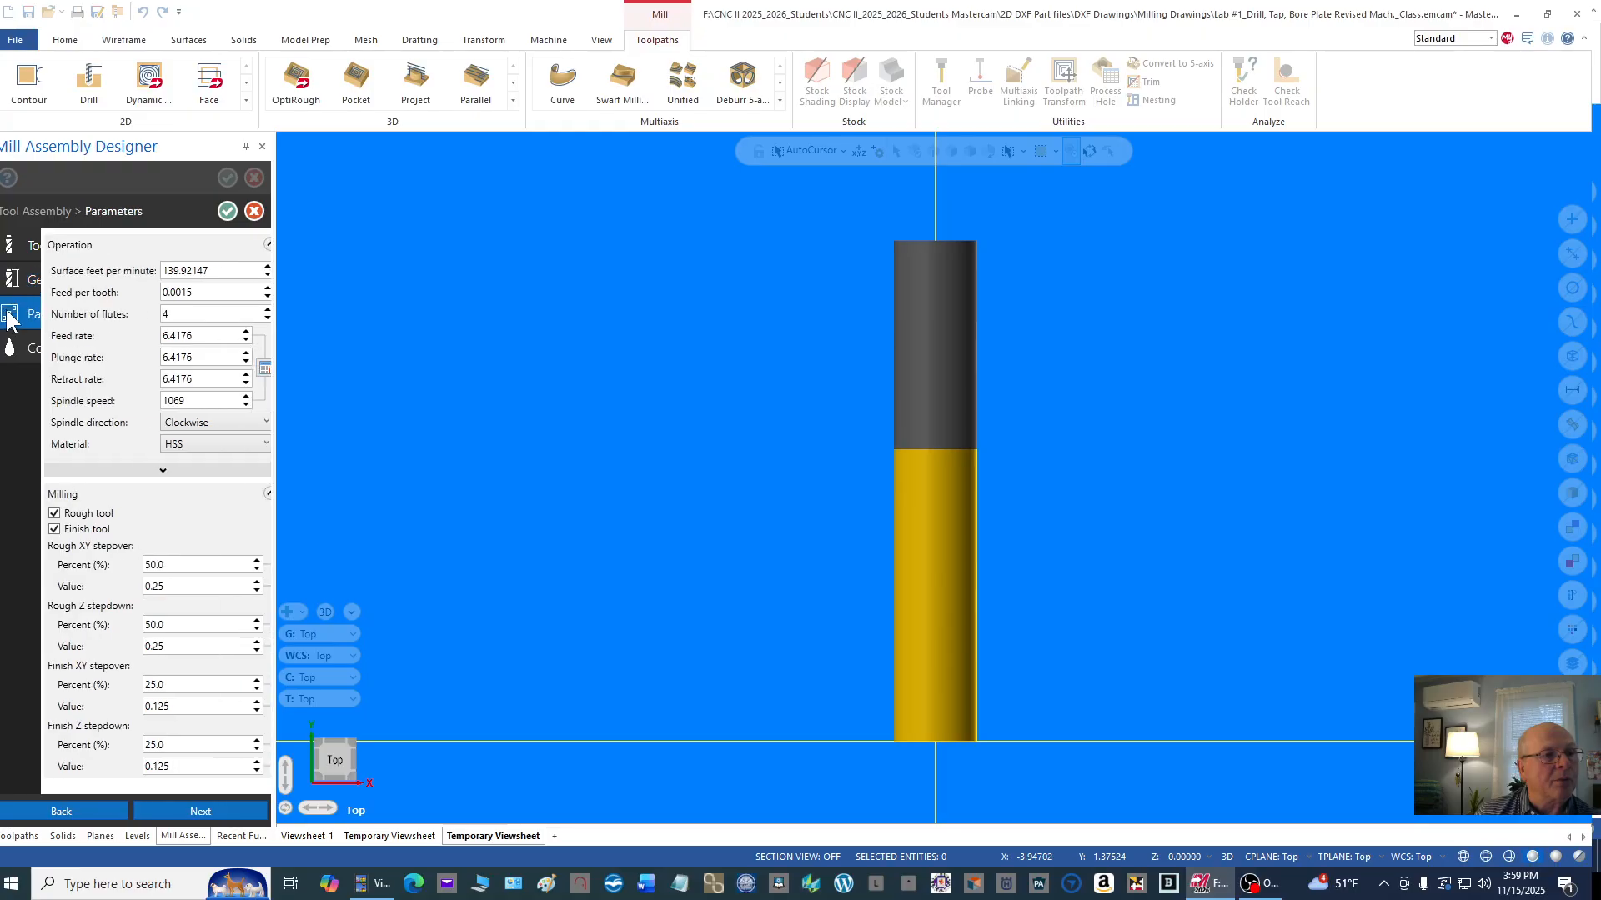
pyautogui.doubleClick(191, 400)
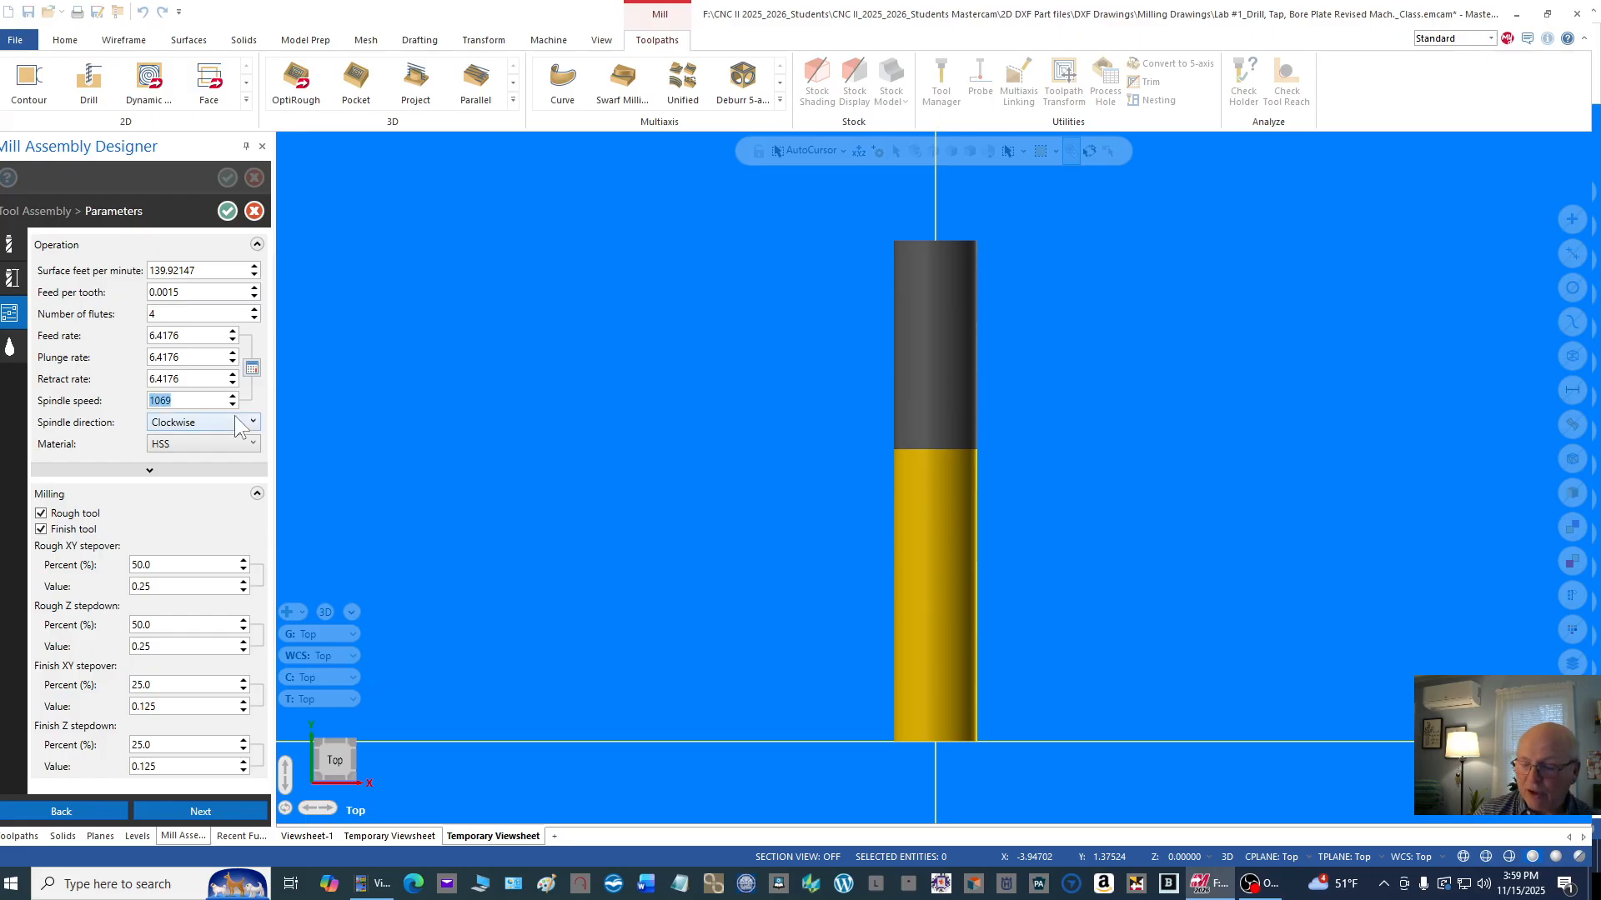
pyautogui.write('800')
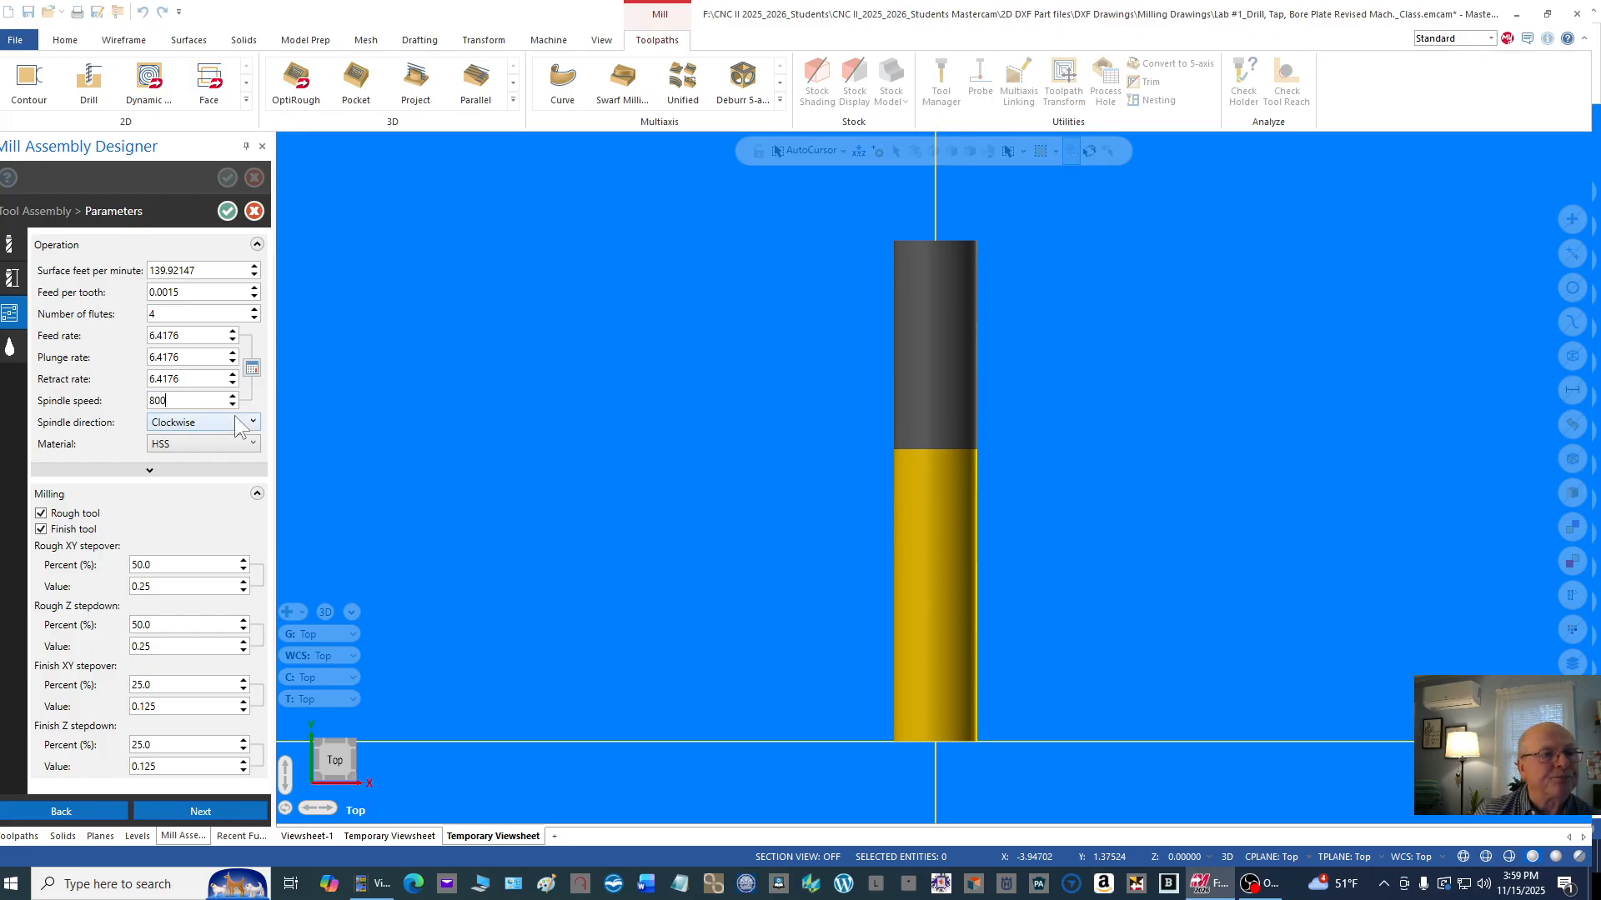
pyautogui.doubleClick(201, 380)
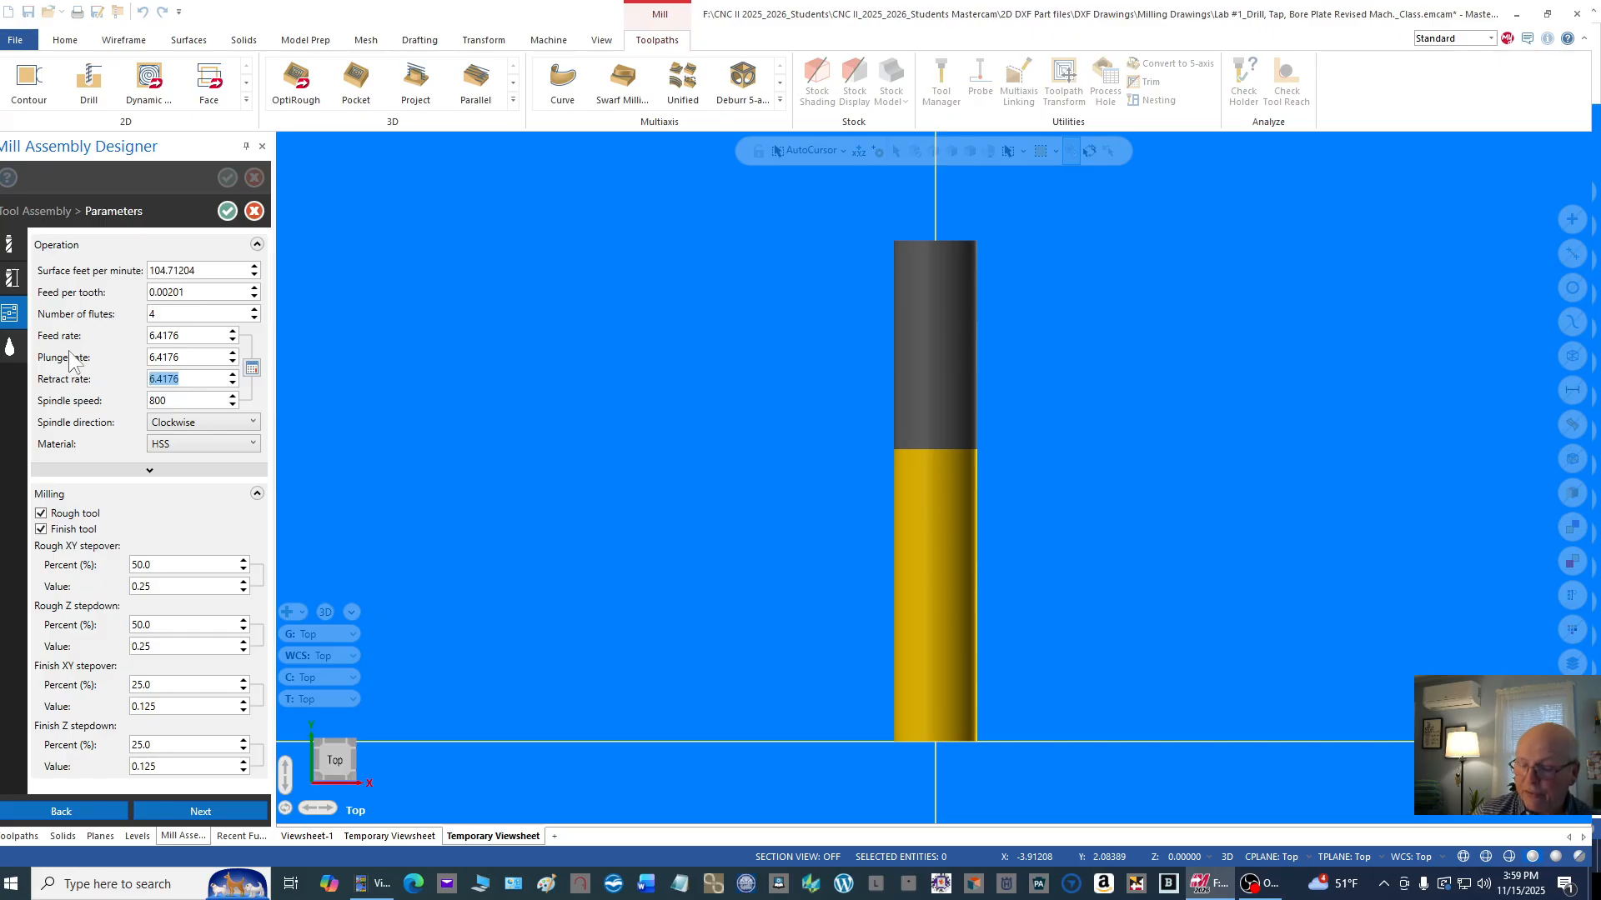
pyautogui.write('50.')
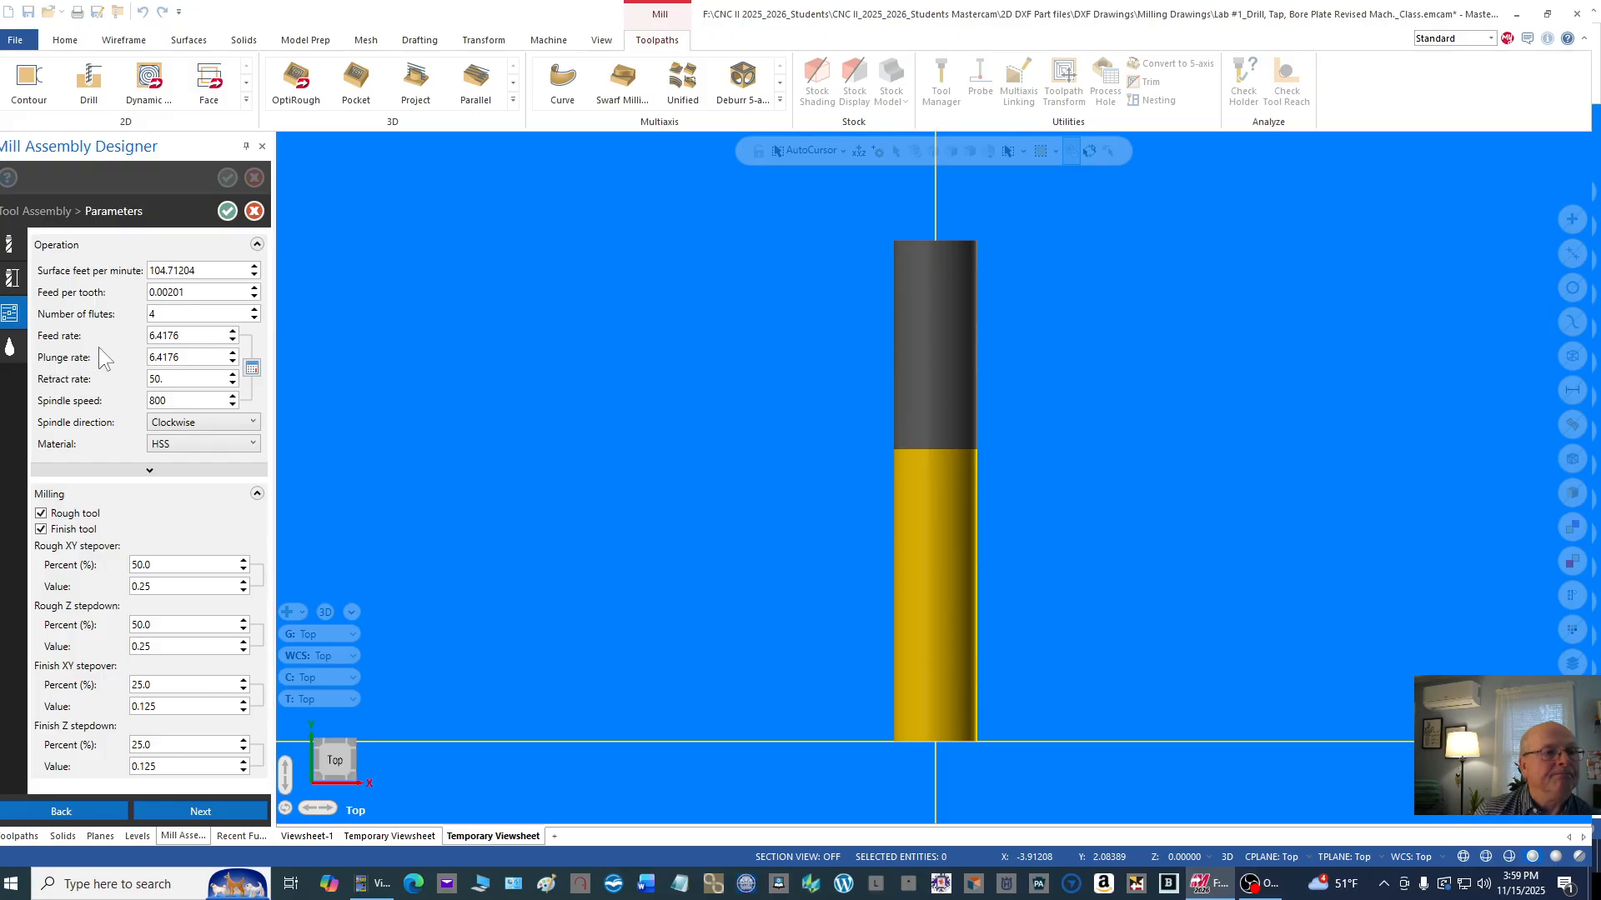
# Step: Set the 1/2 flat endmill's plunge rate to 18 and feed rate to 20
pyautogui.click(192, 359)
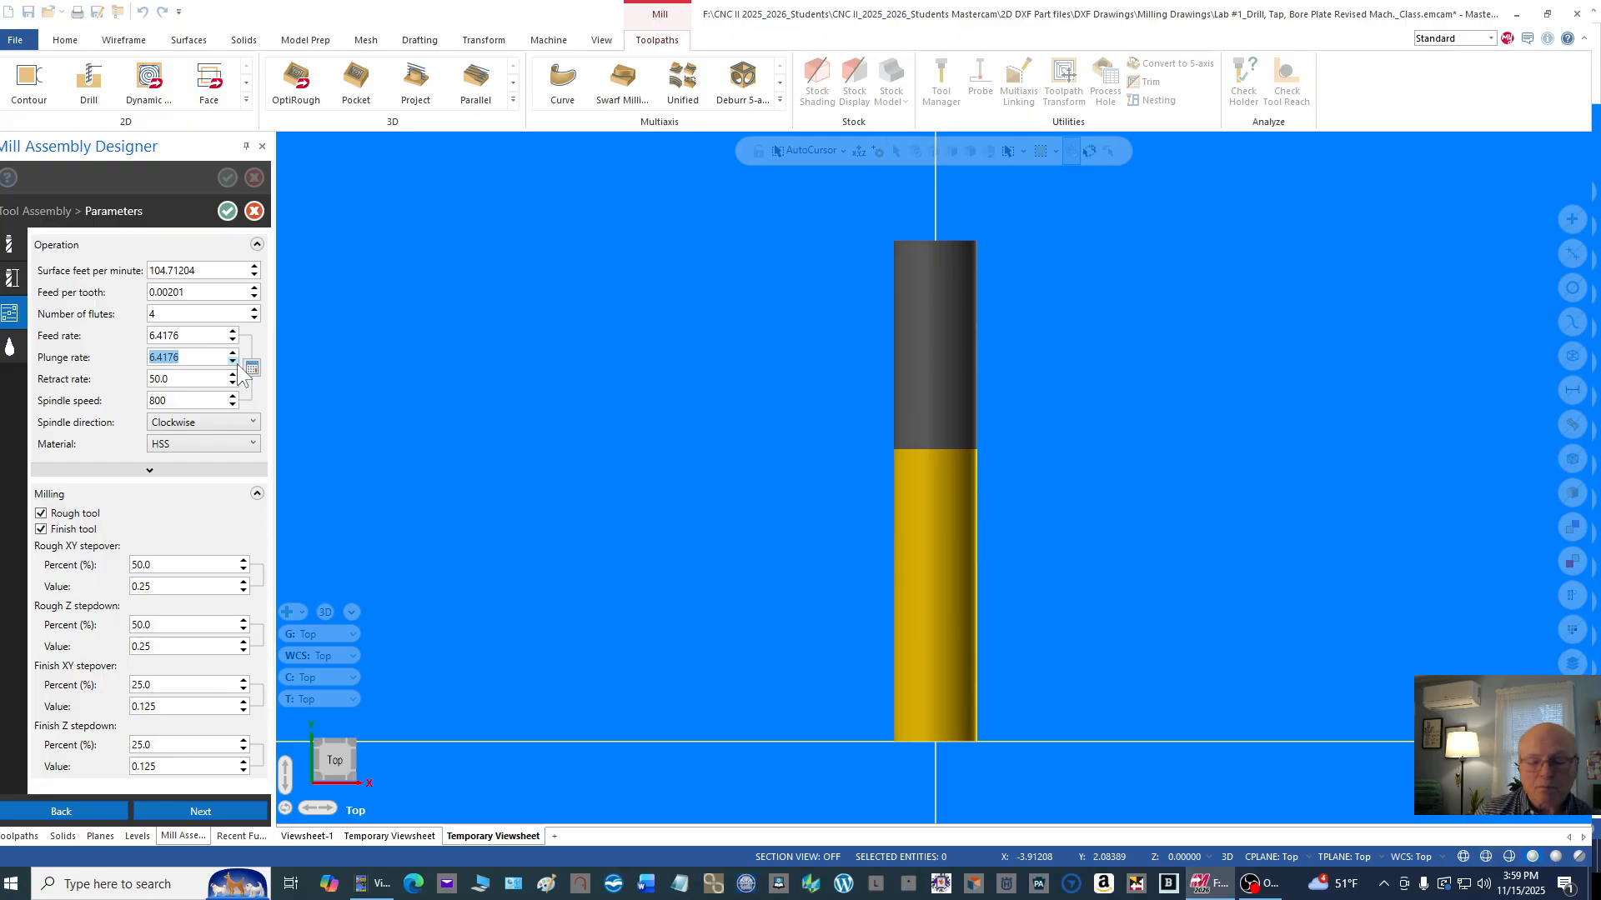
pyautogui.write('18')
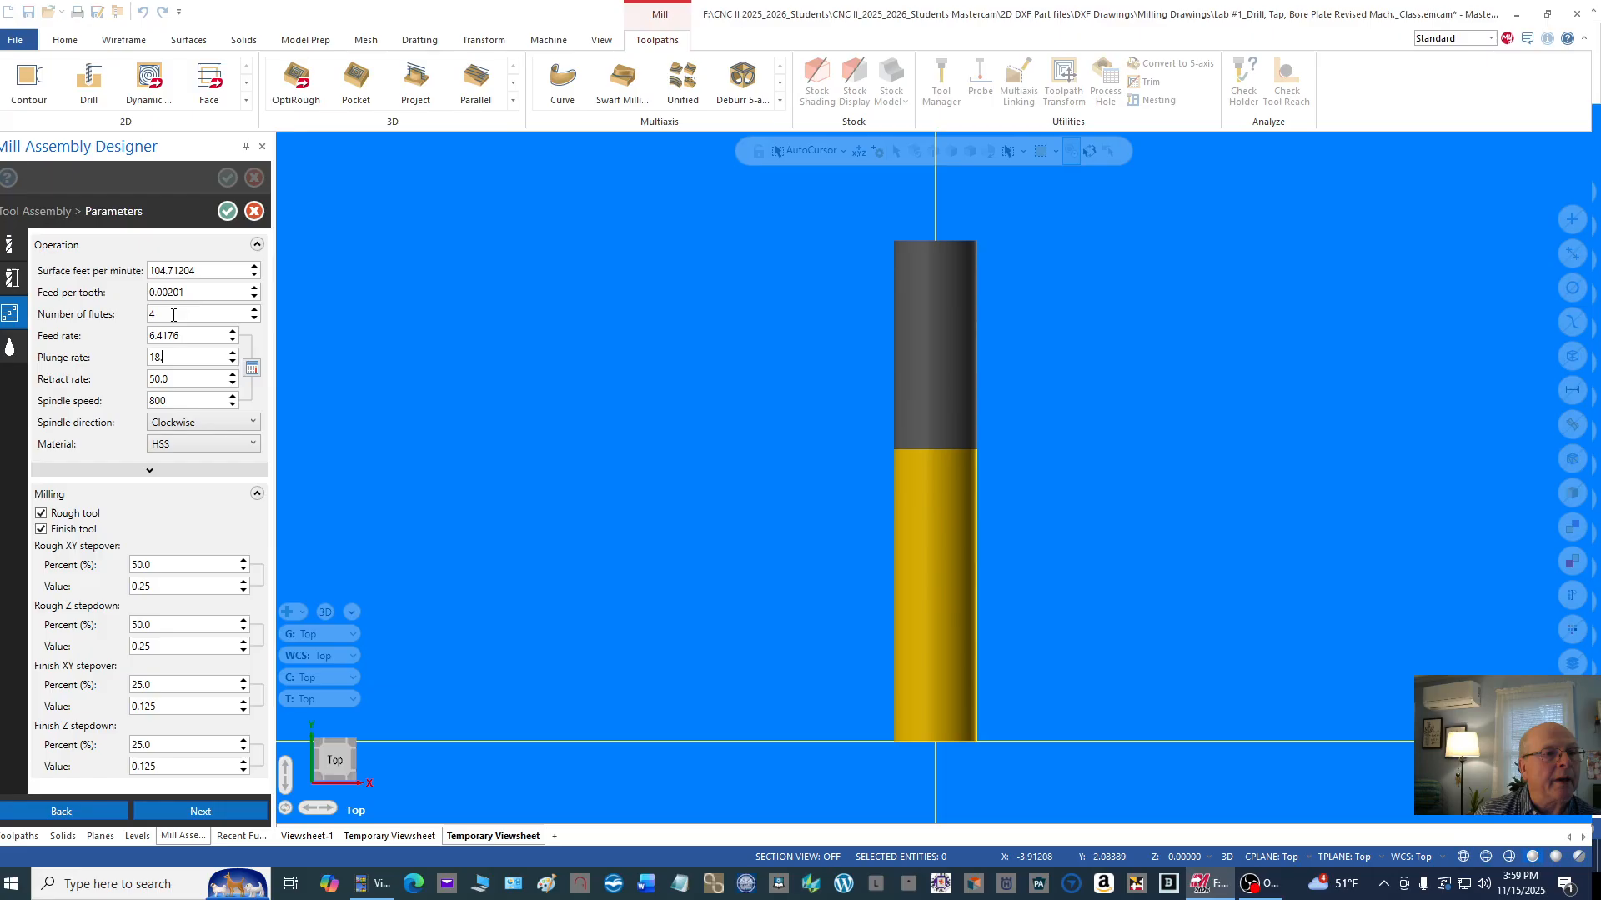
pyautogui.moveTo(149, 336); pyautogui.dragTo(180, 338)
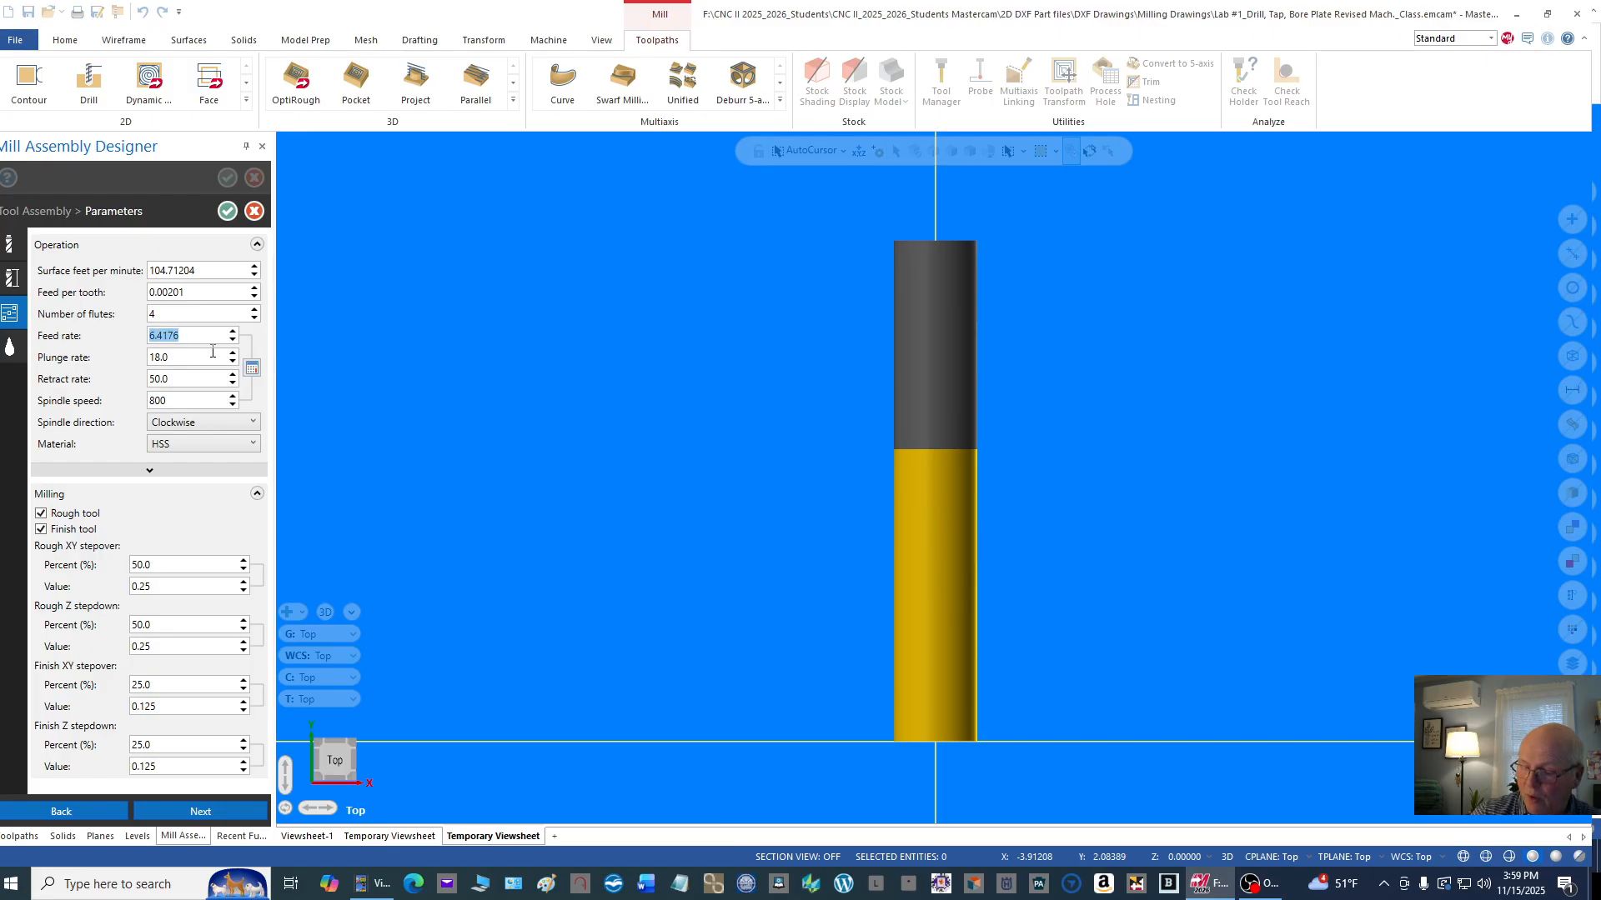
pyautogui.write('20')
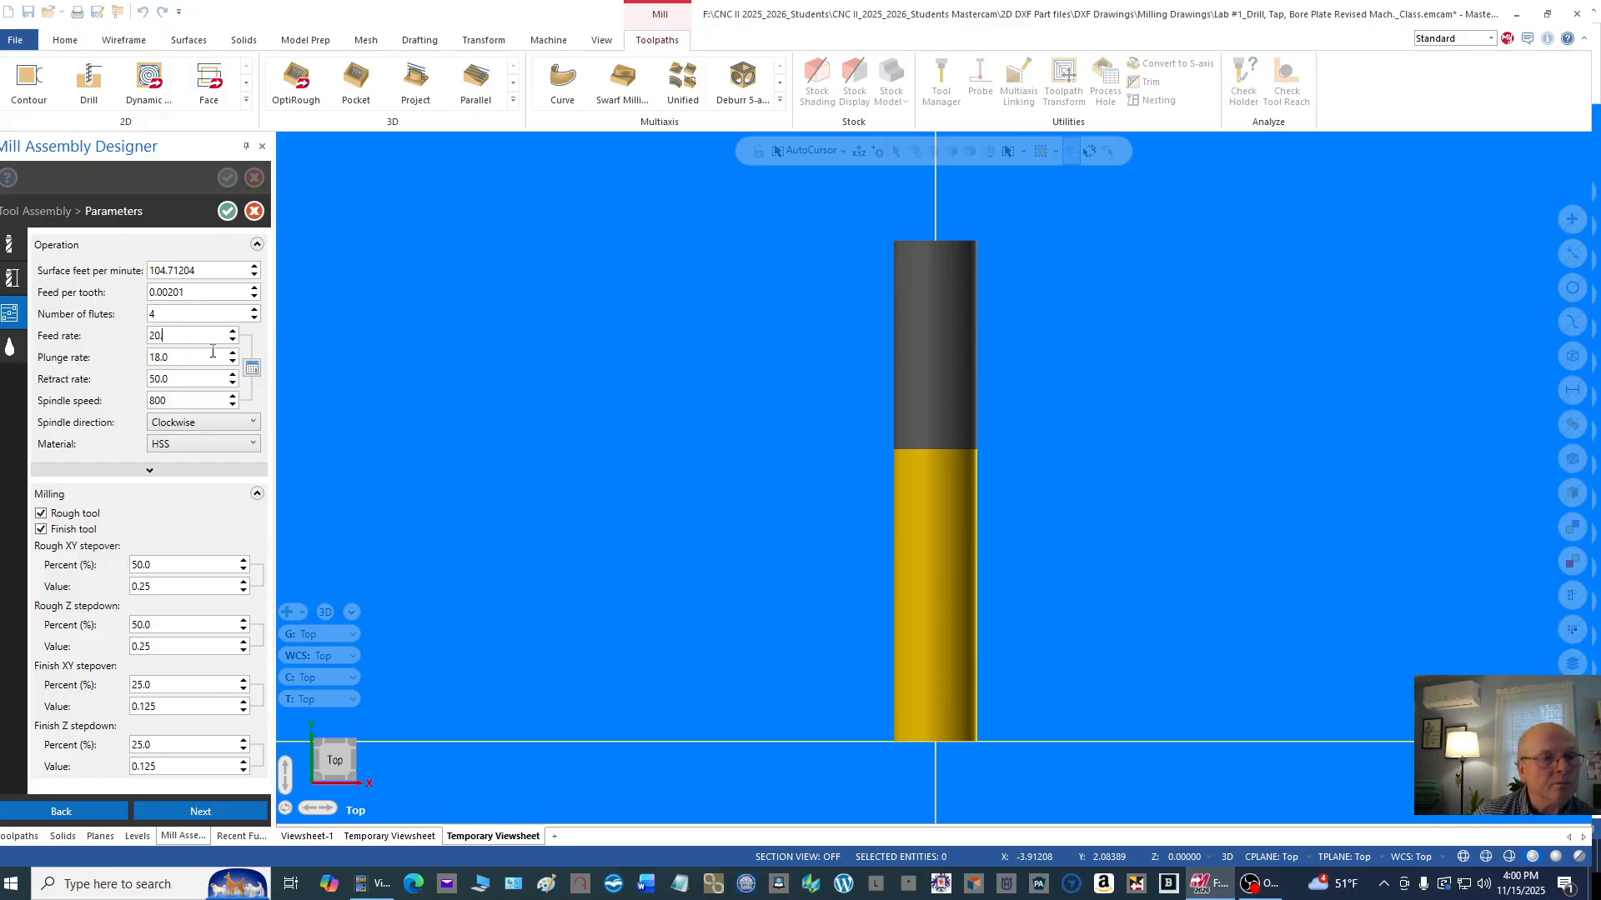
pyautogui.click(231, 291)
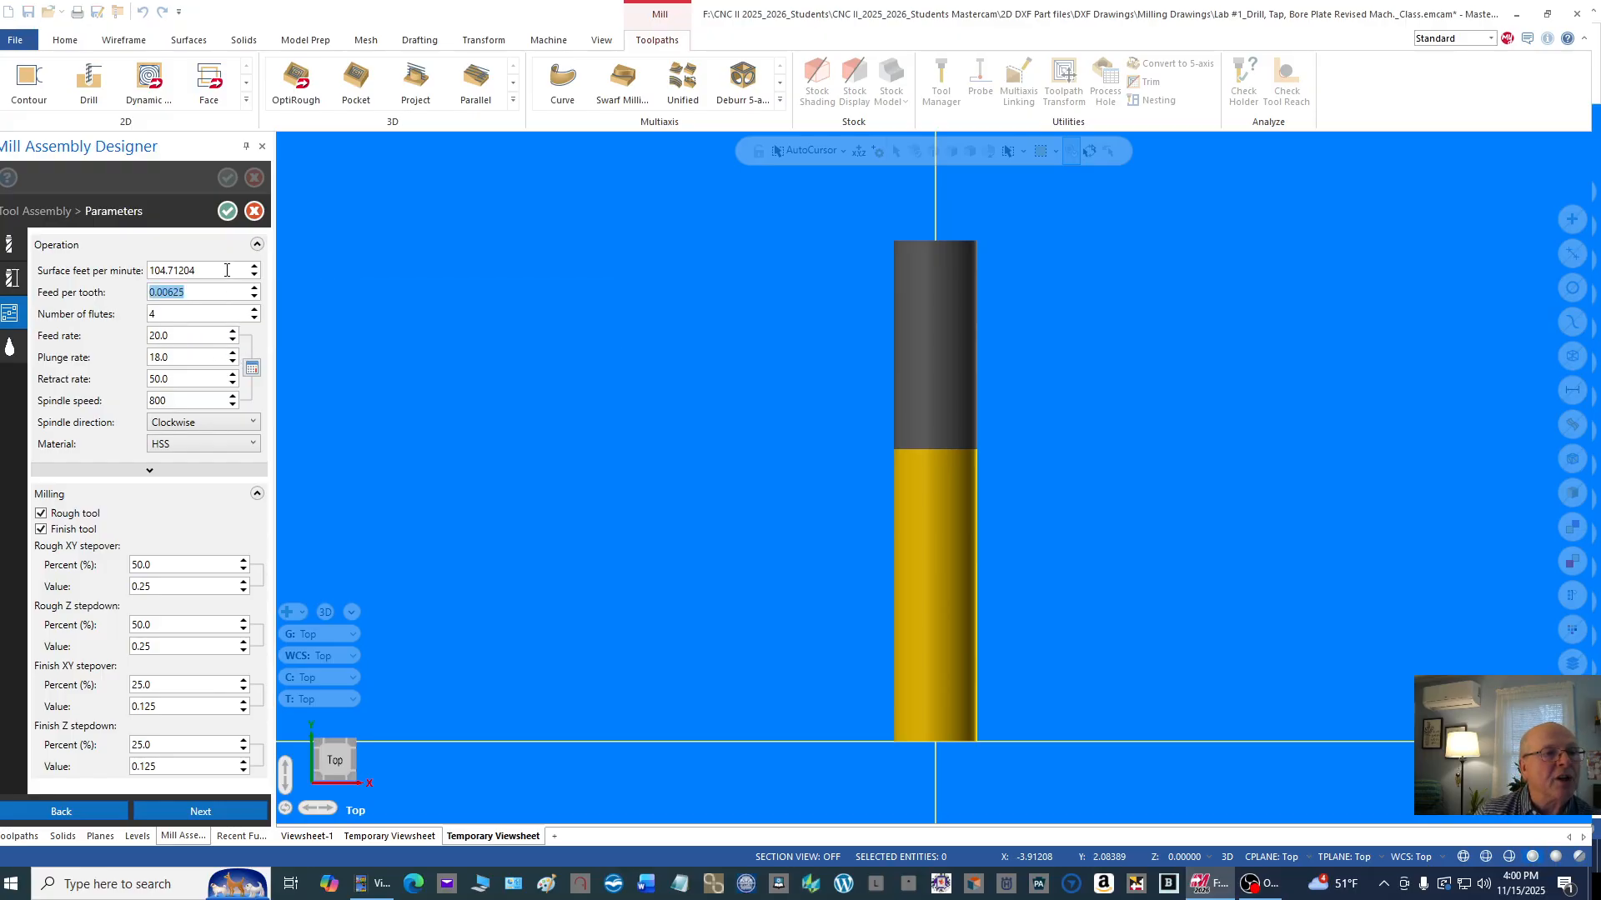
# Step: Accept the 1/2 flat endmill's parameters and save its tool assembly back to Machine Group-1
pyautogui.click(226, 270)
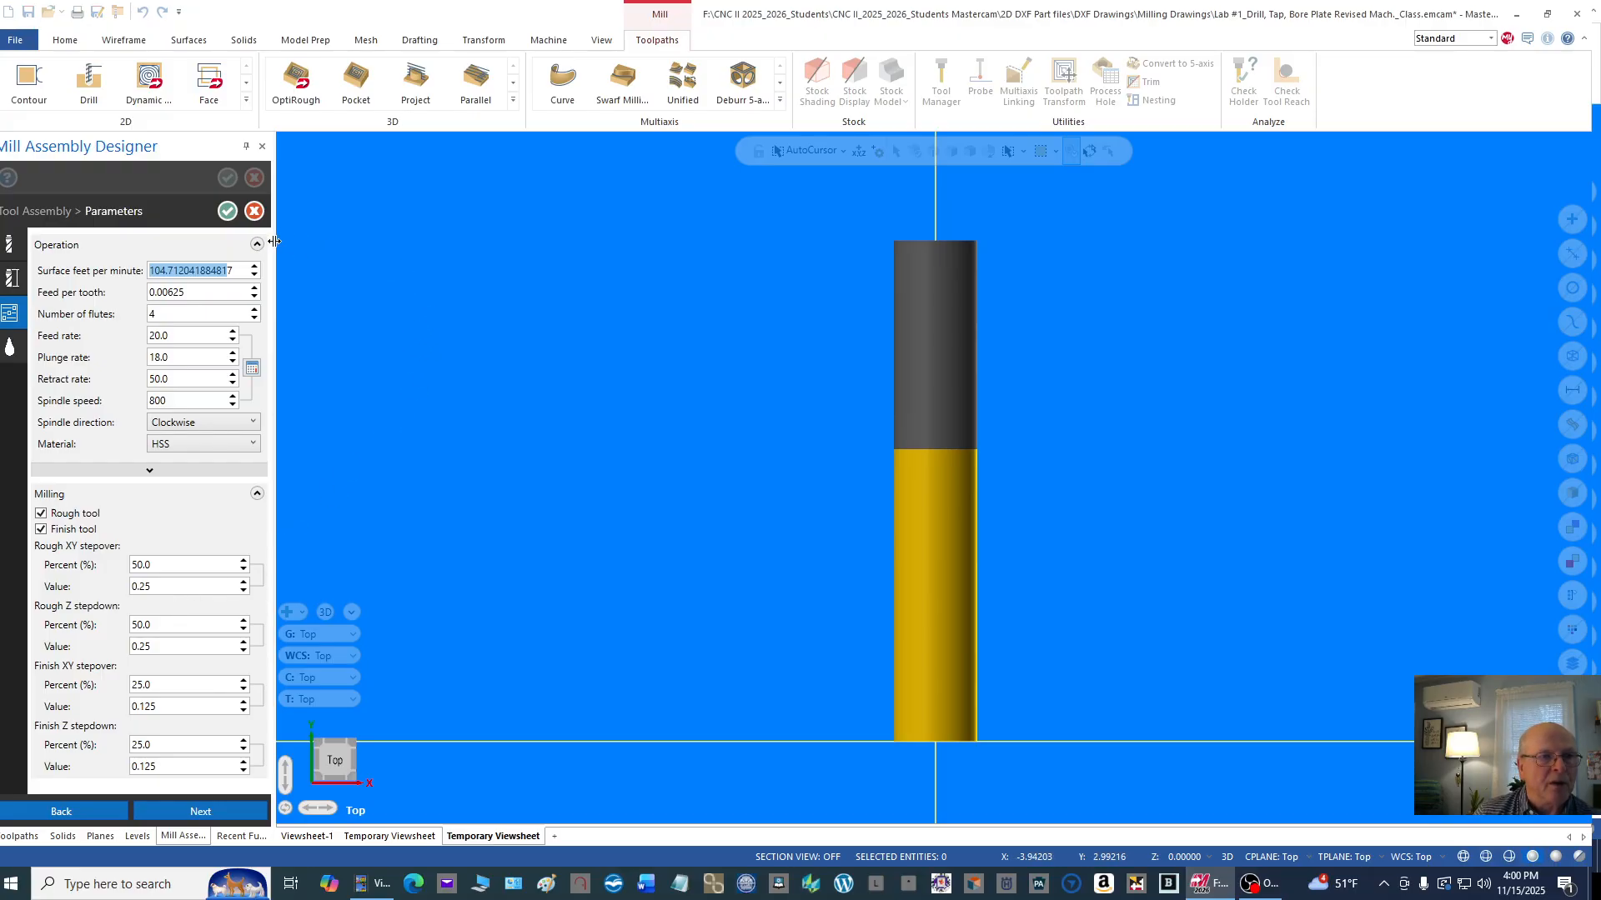
pyautogui.click(228, 211)
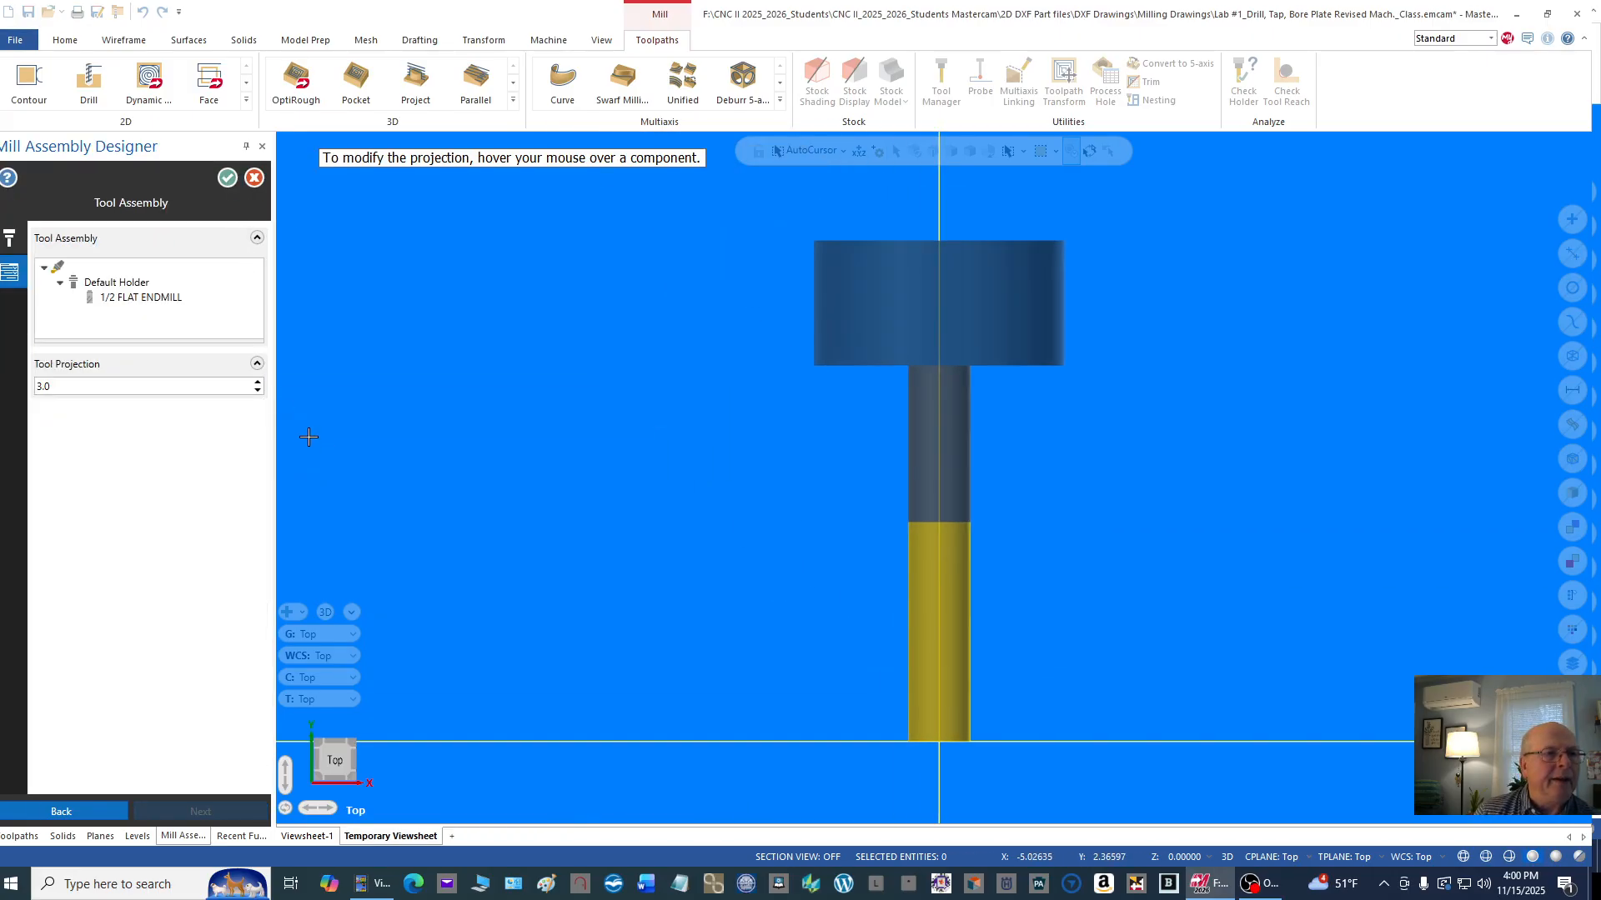
pyautogui.click(228, 177)
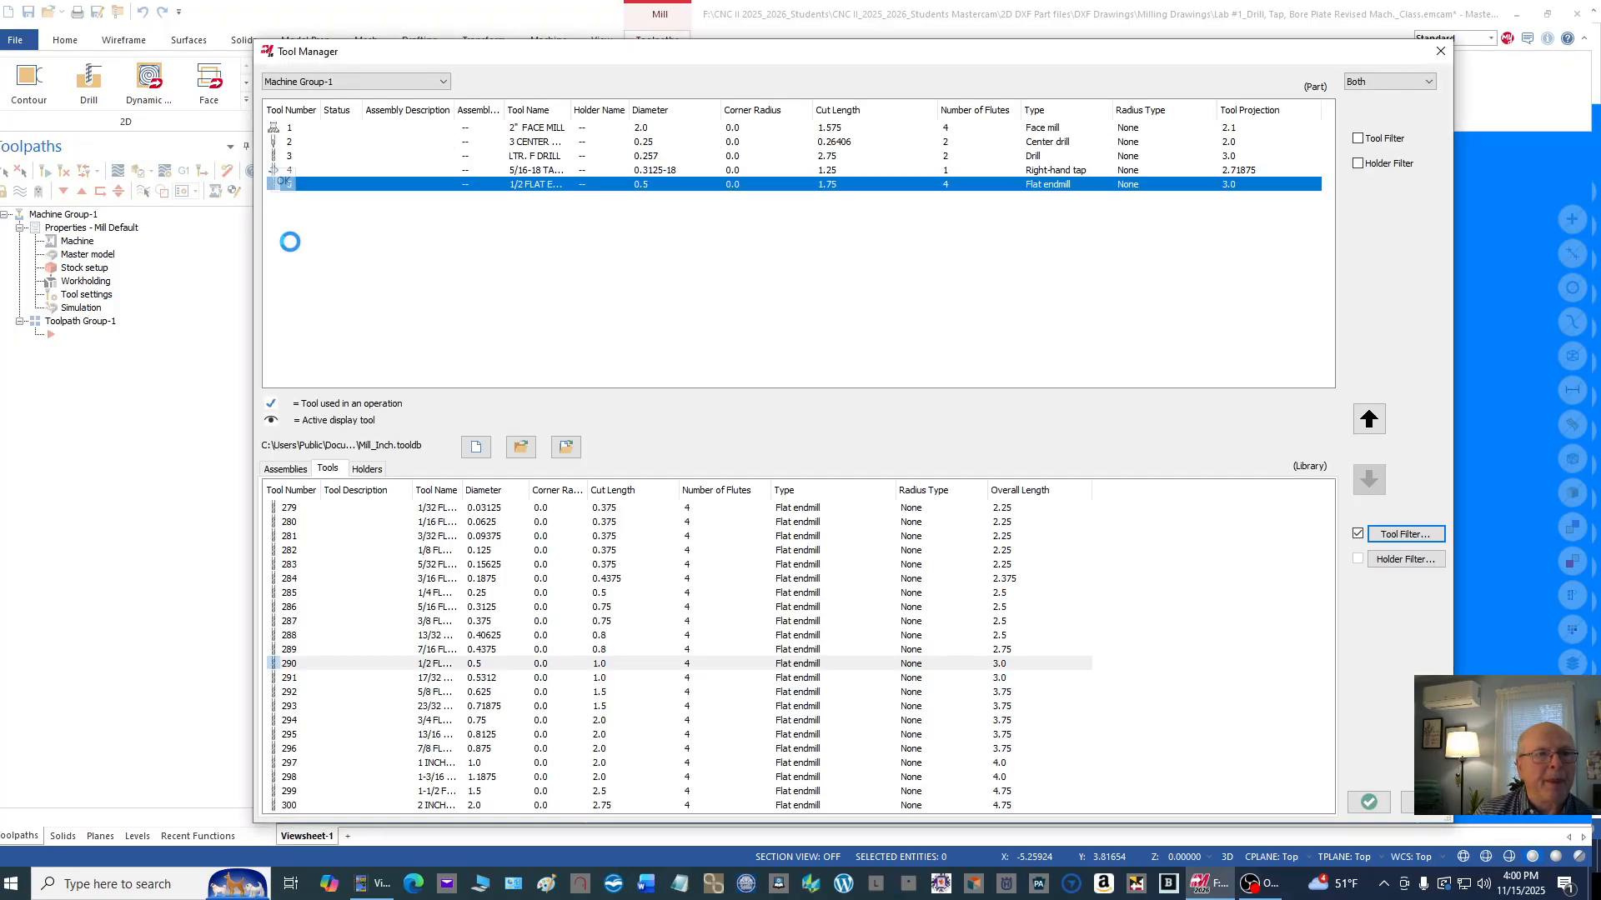